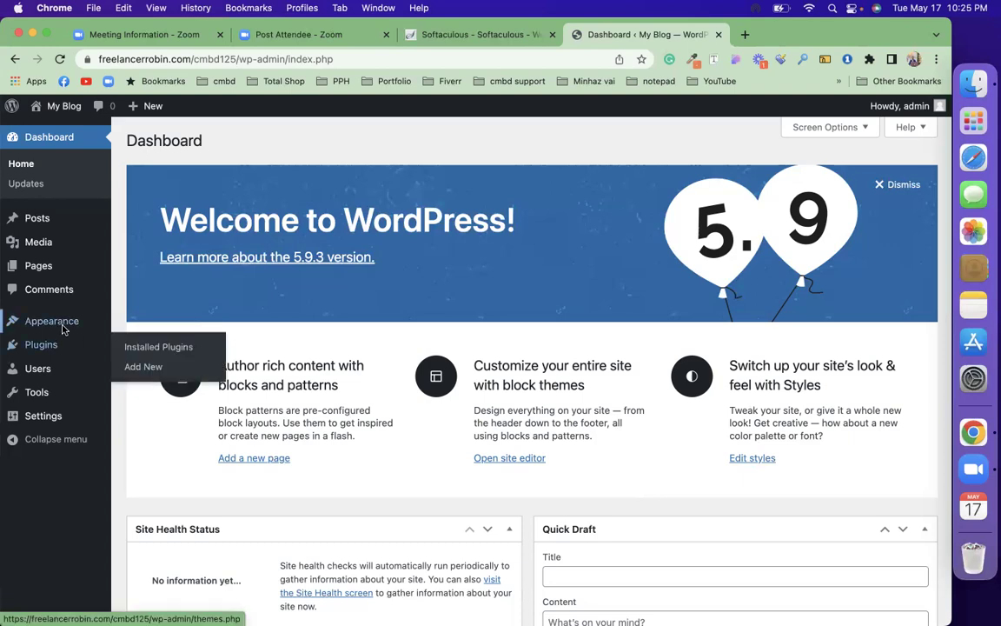
Open the upload form for adding a new theme from a zip file
mouse_move(61, 321)
click(139, 324)
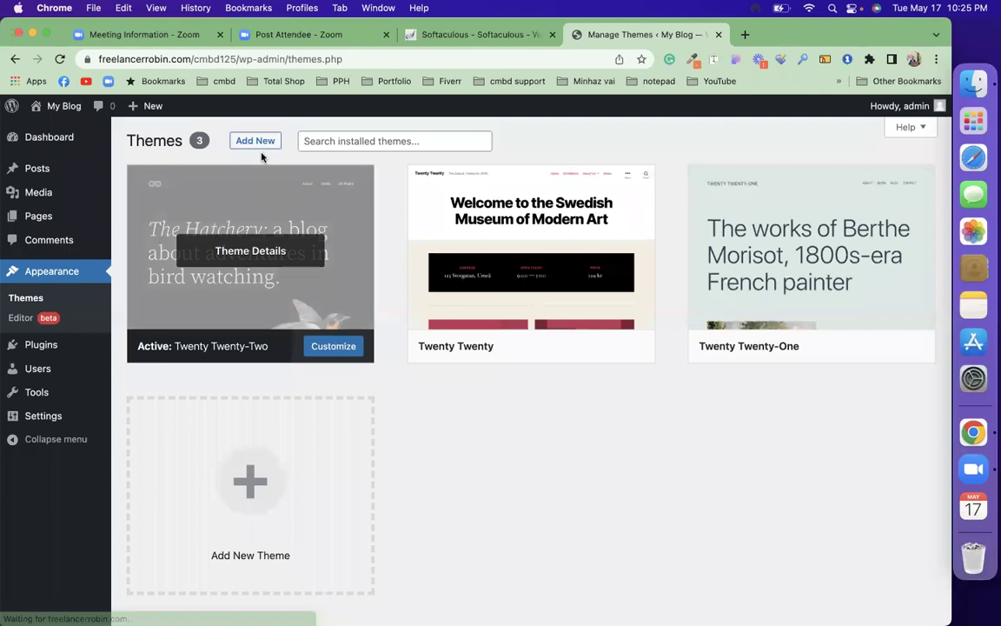
click(261, 143)
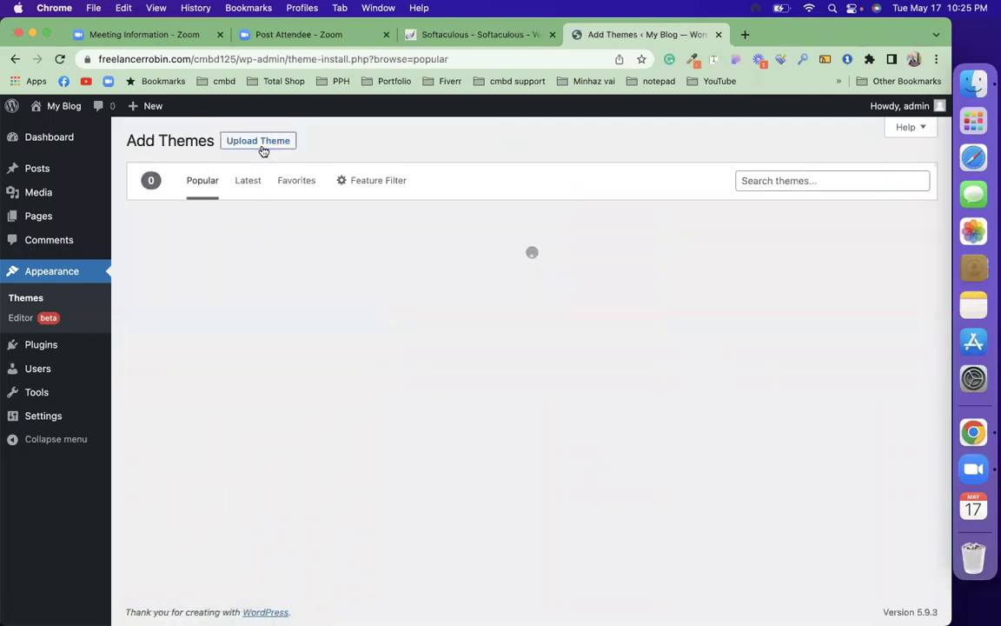
click(262, 148)
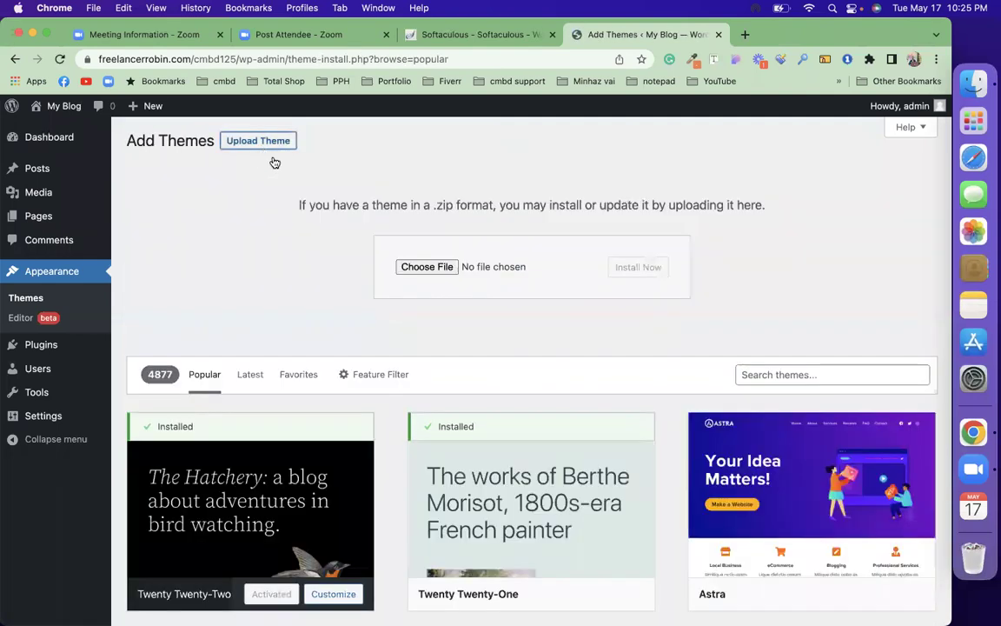
Install the theme from martfury.zip in the Martfury-Package folder of Downloads and activate it
click(425, 267)
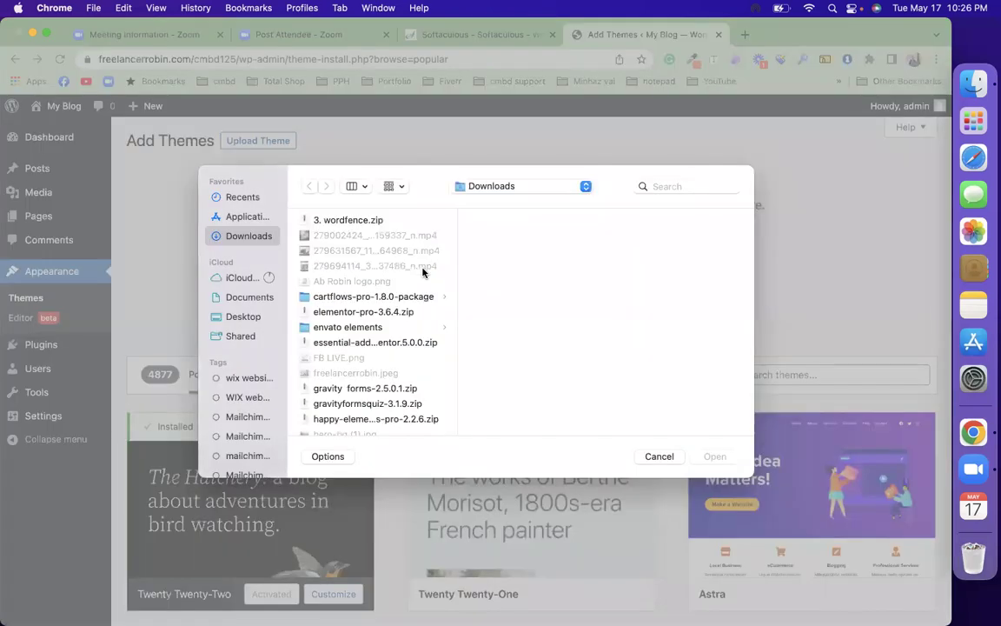
scroll(422, 271, down, 10)
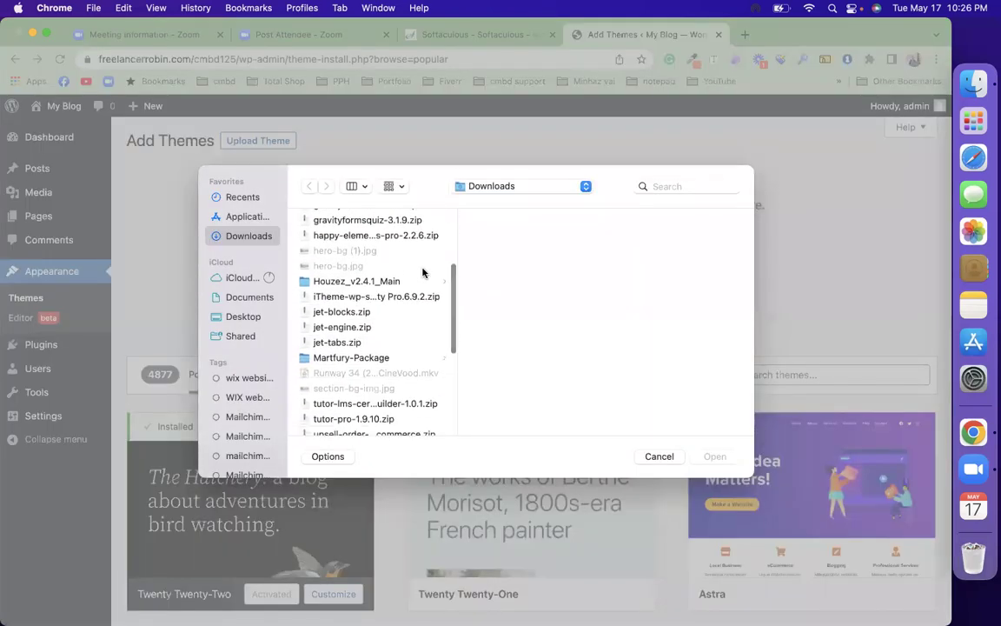
scroll(422, 272, down, 5)
scroll(422, 272, up, 4)
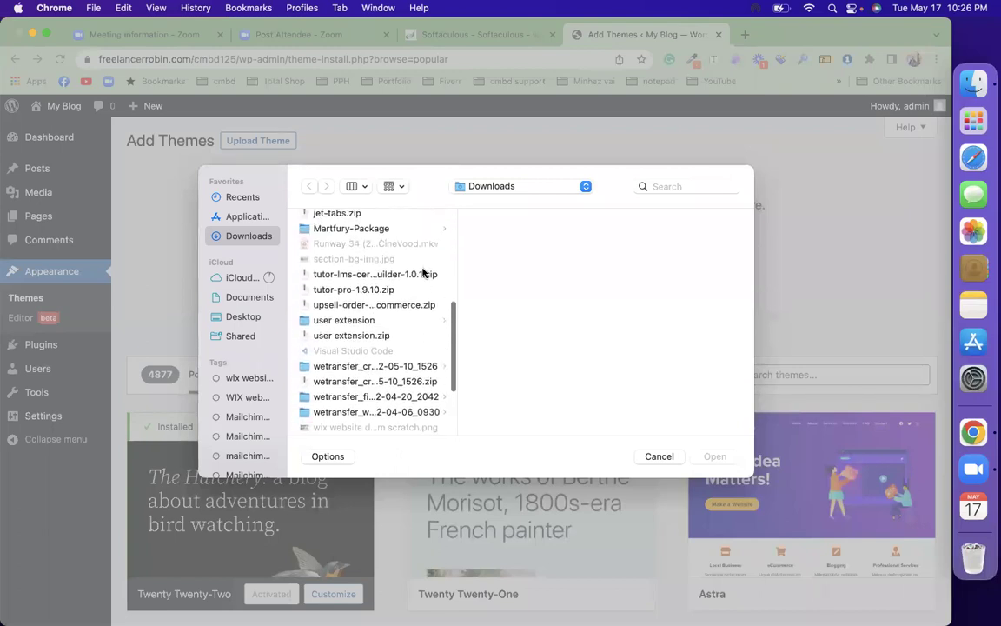
scroll(422, 272, up, 4)
scroll(422, 272, down, 3)
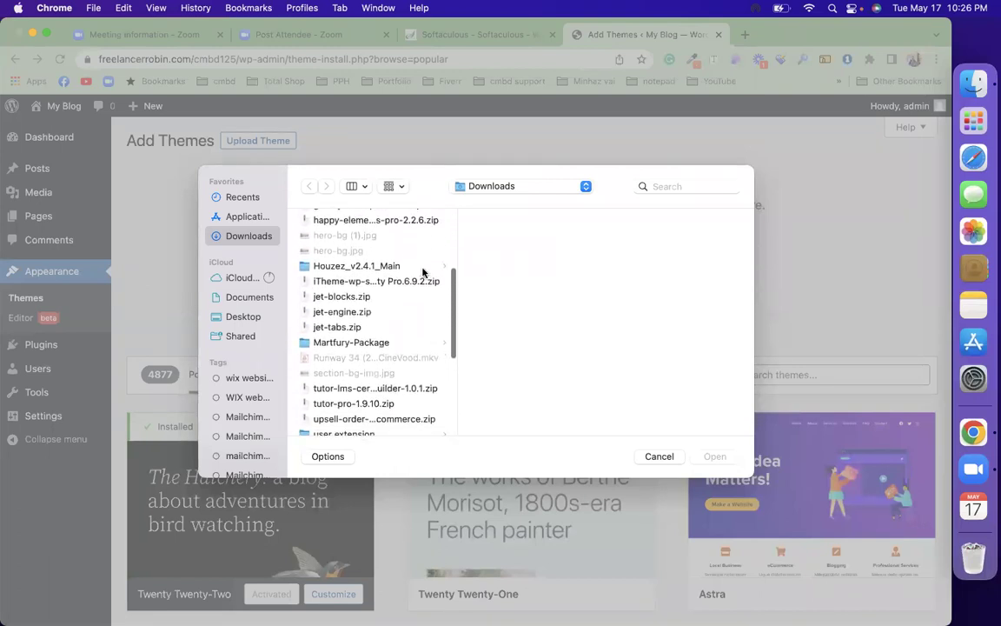
scroll(422, 272, down, 1)
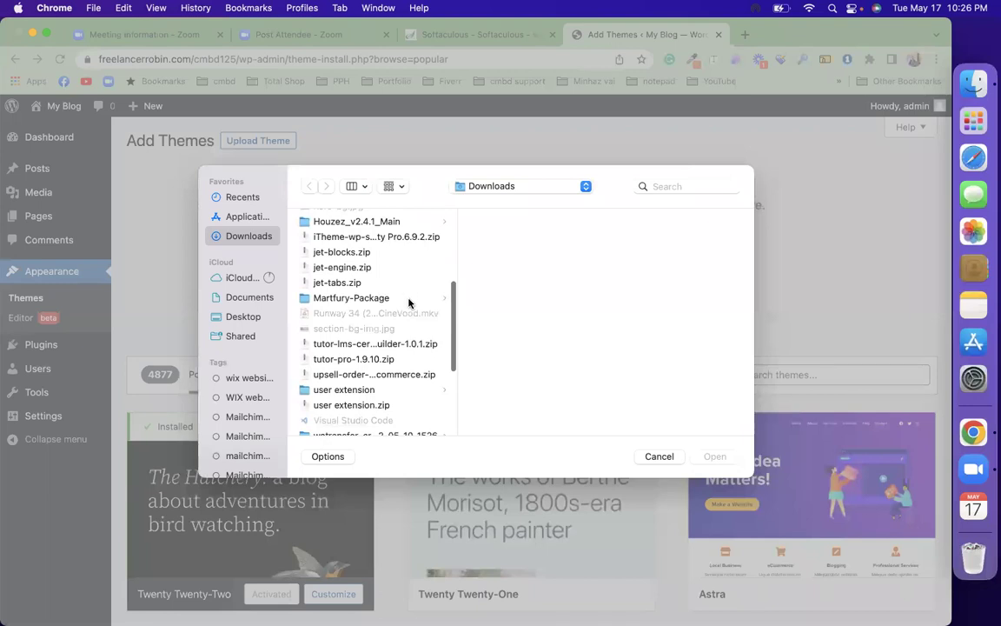
click(409, 298)
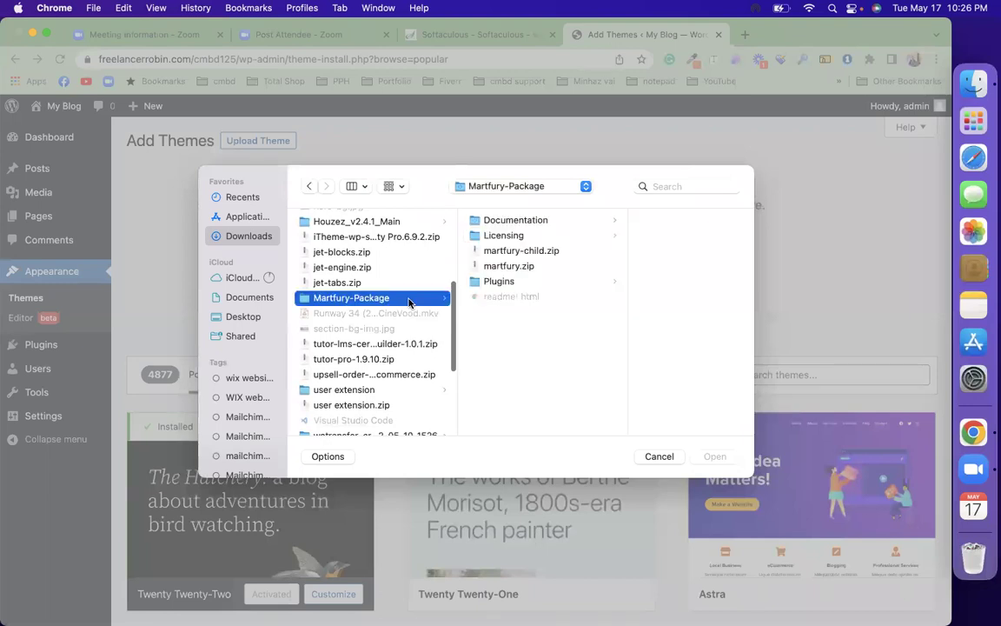
click(547, 266)
key(Return)
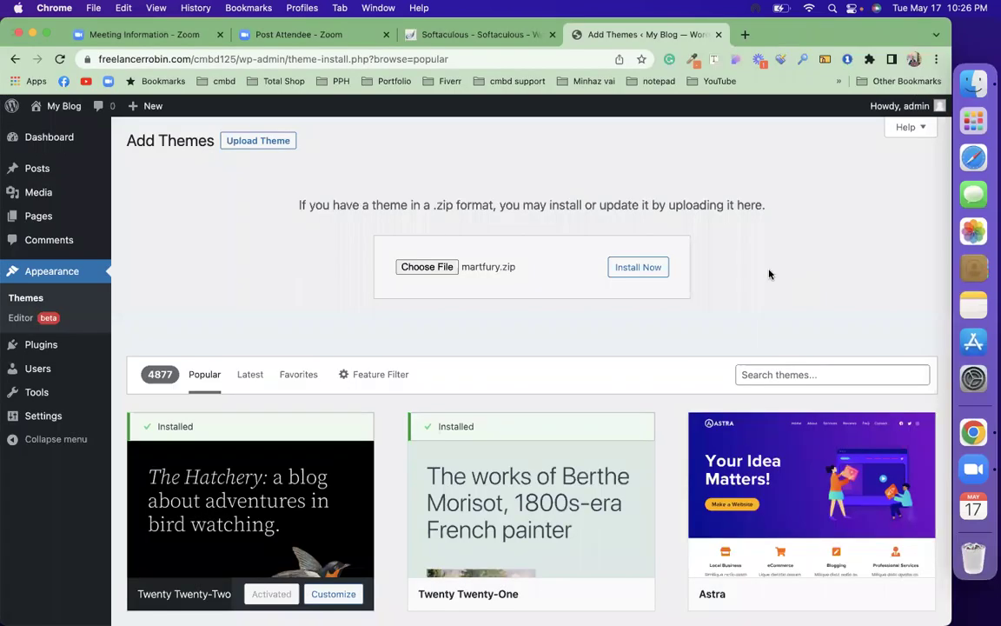
click(652, 270)
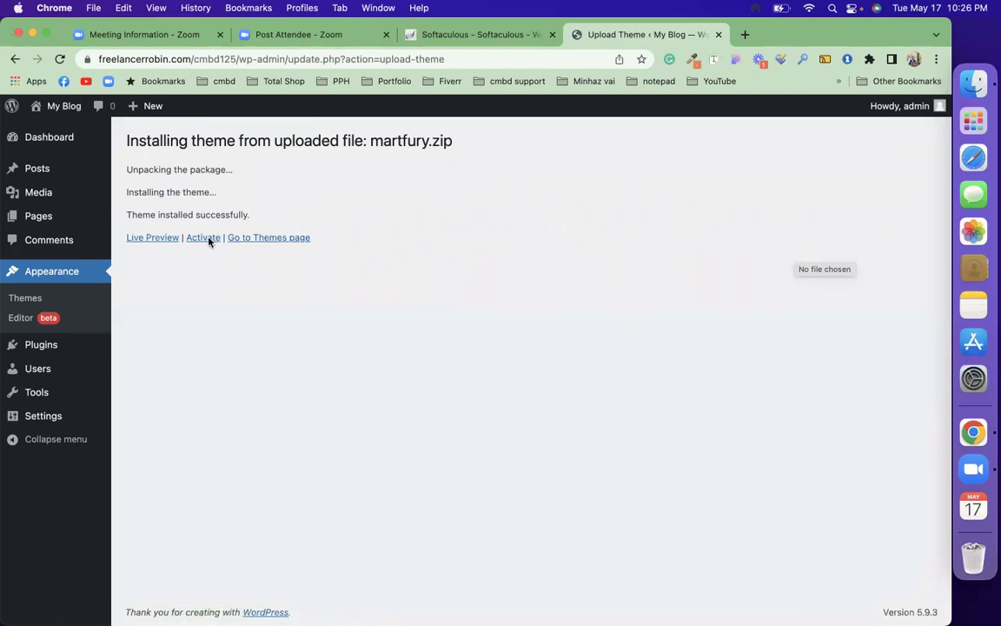
click(207, 241)
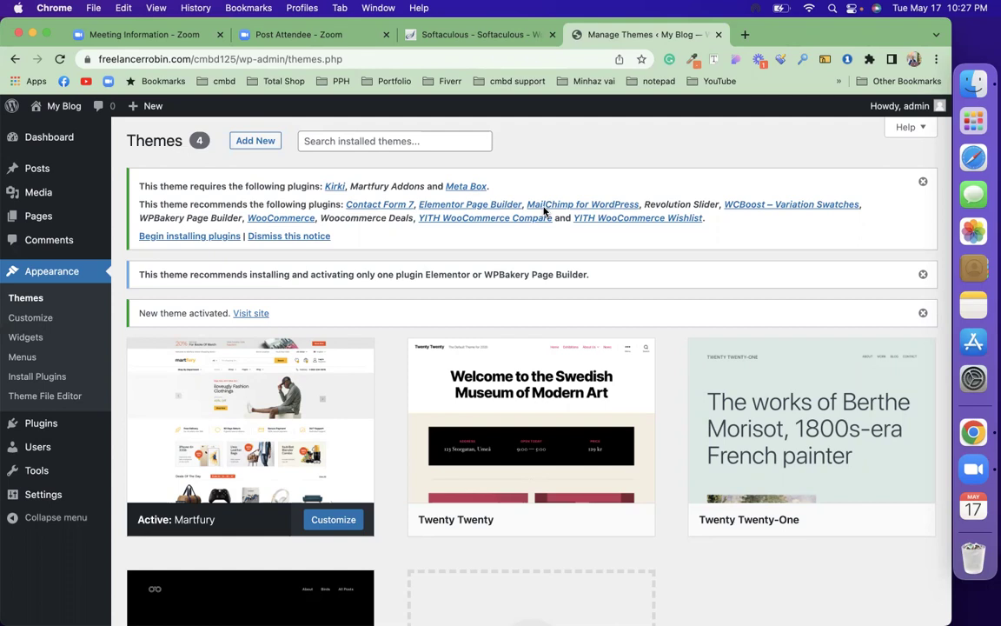
Open the theme's plugin installation list and select every plugin except WPBakery Page Builder
click(178, 238)
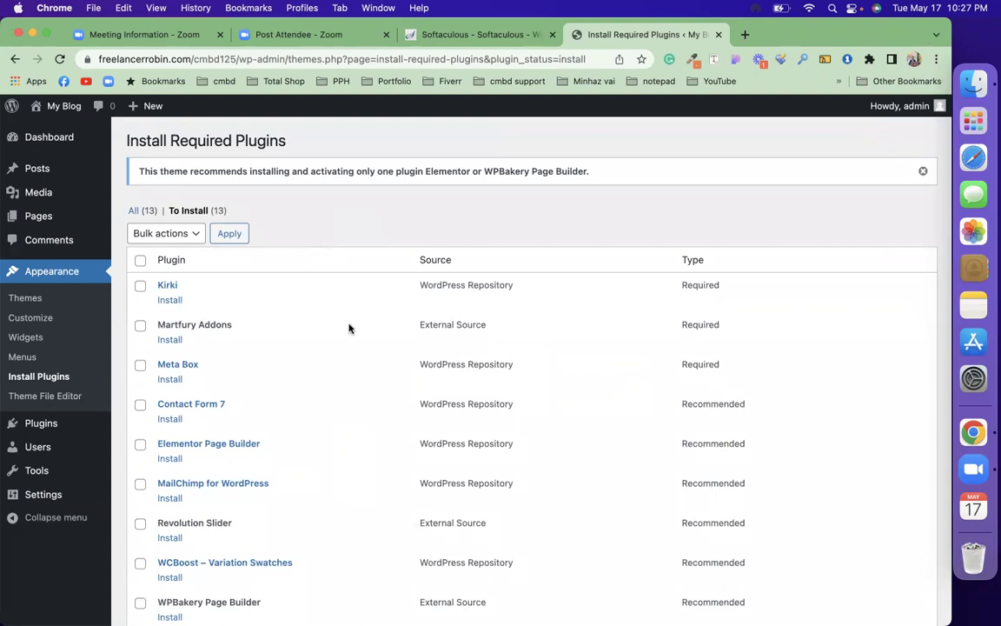
scroll(339, 331, down, 2)
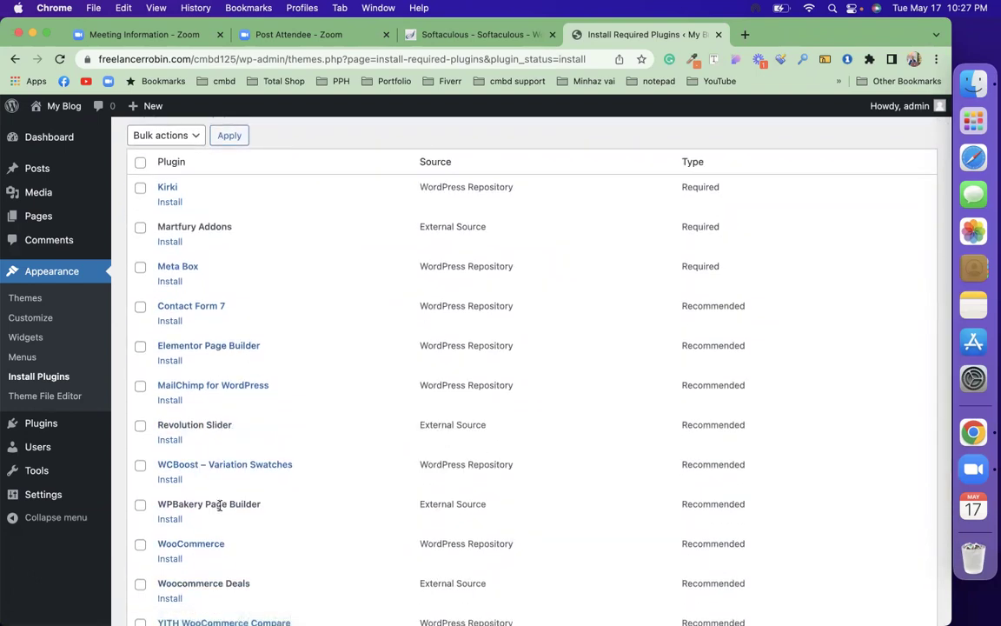
scroll(351, 232, up, 2)
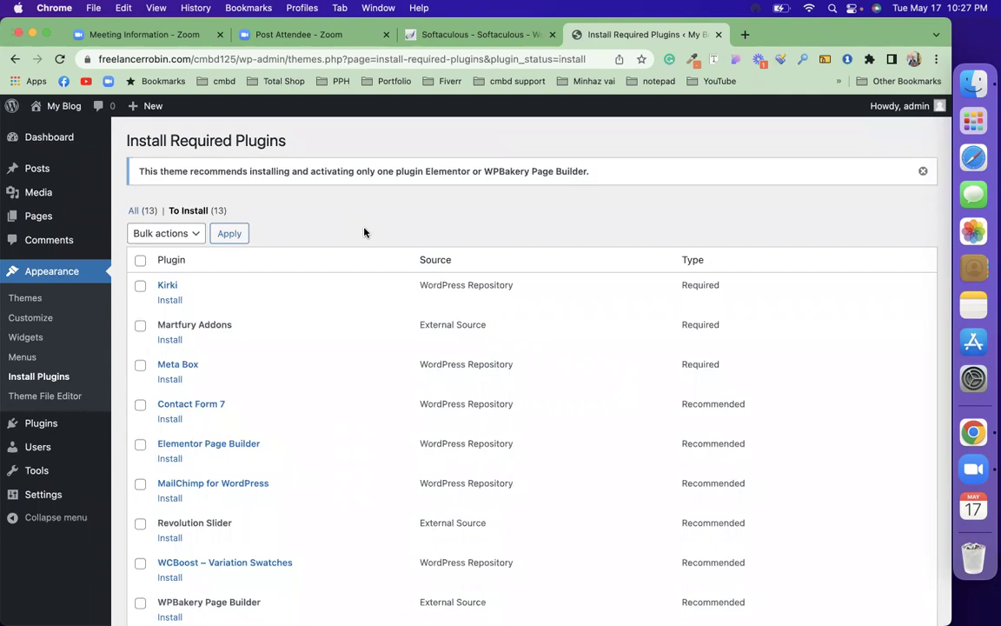
click(139, 262)
scroll(288, 304, down, 4)
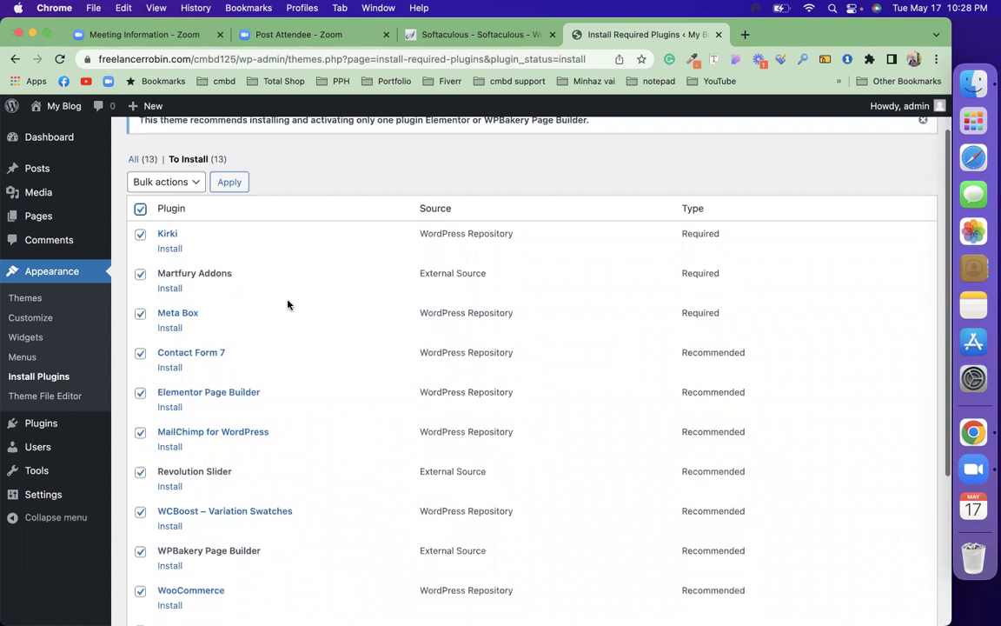
scroll(288, 304, down, 1)
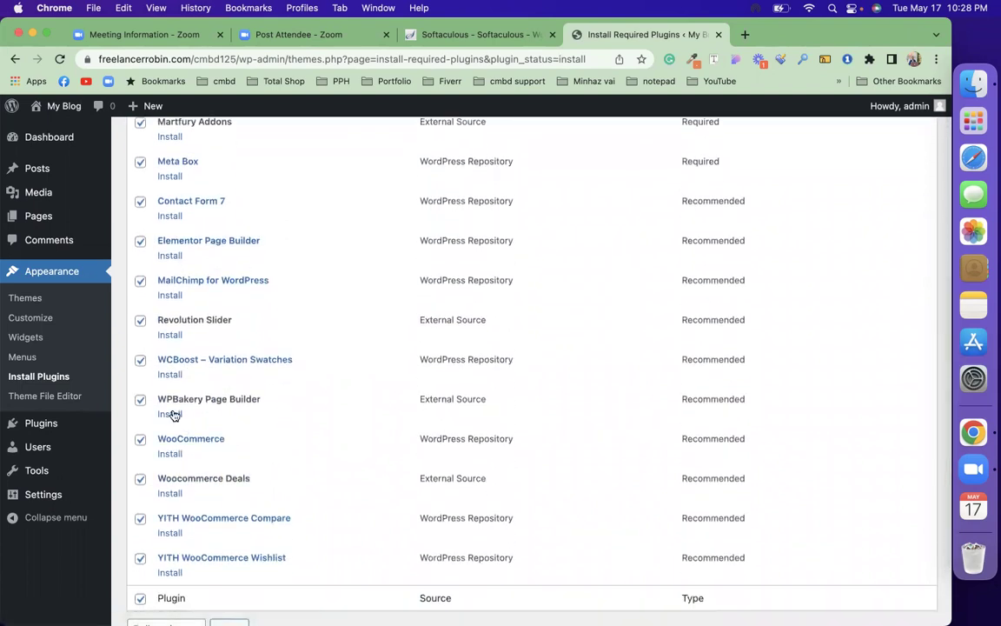
click(141, 401)
scroll(323, 389, up, 2)
scroll(322, 388, up, 4)
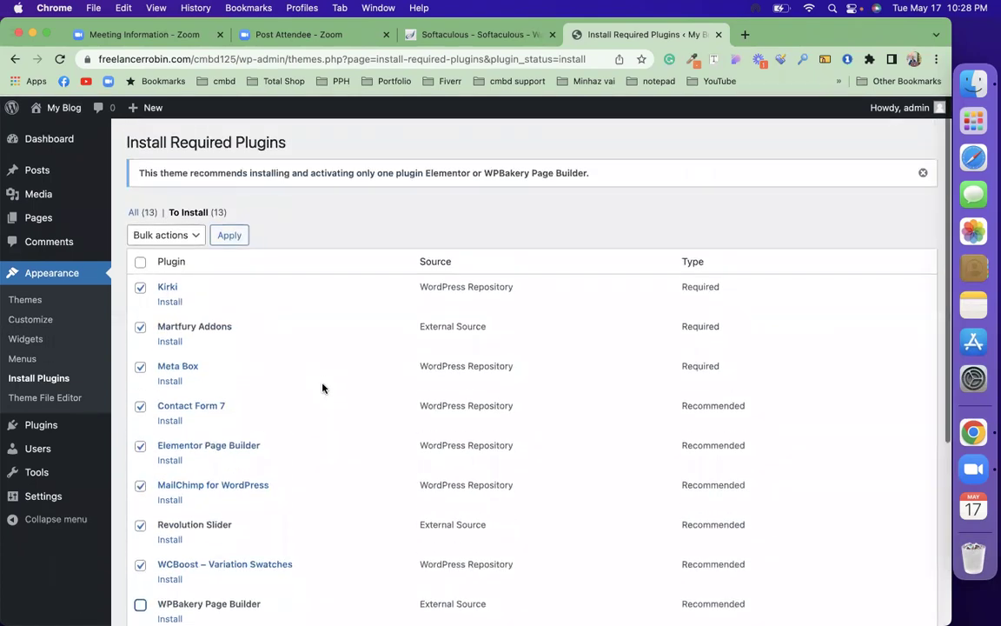
Bulk install the selected plugins and return to the required plugins list
click(196, 234)
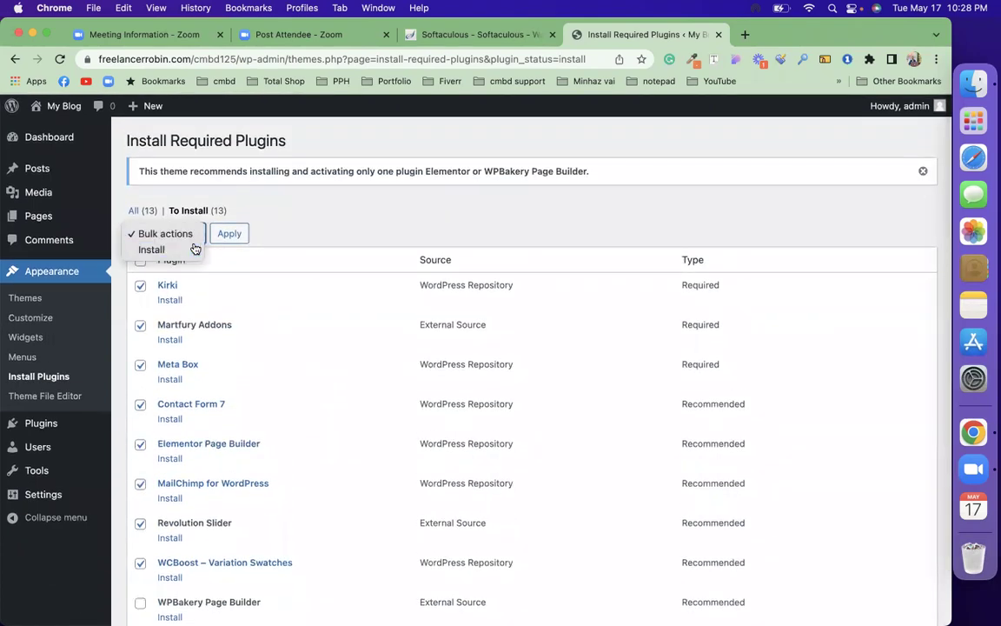
click(193, 249)
click(222, 233)
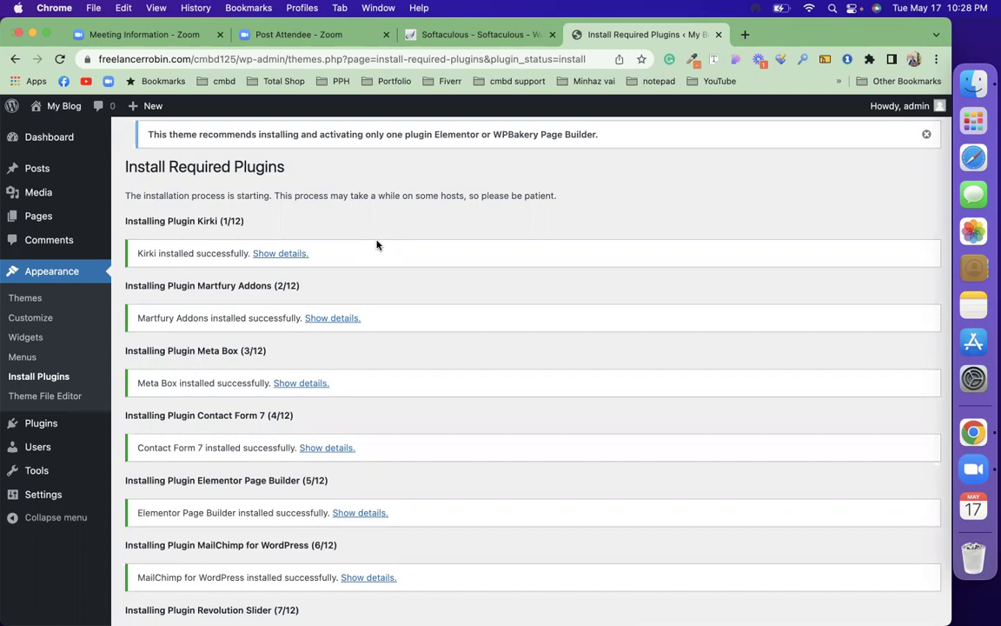
scroll(376, 245, down, 10)
click(233, 555)
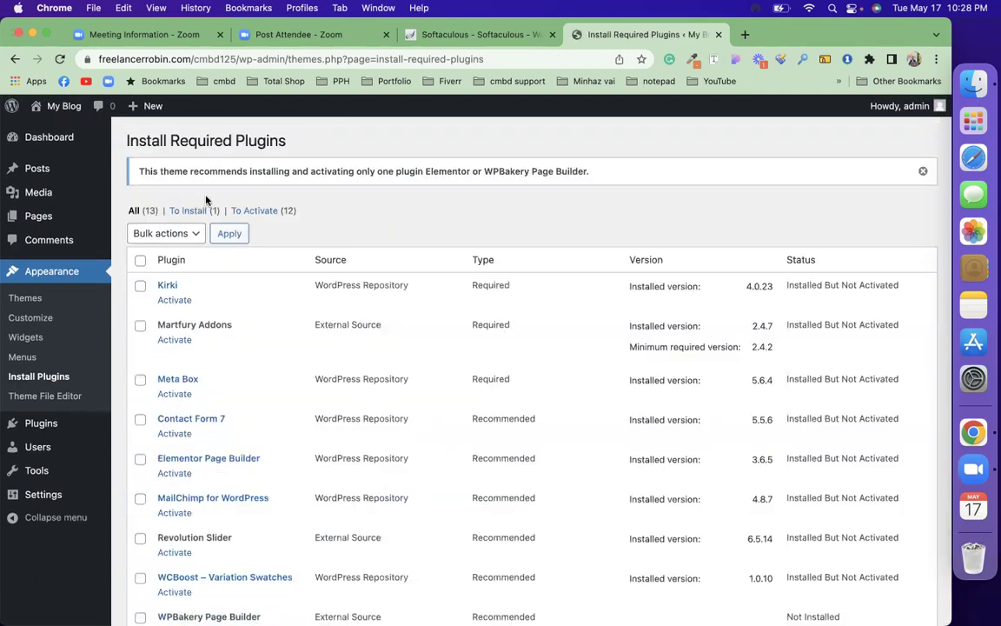
Filter the list to the plugins awaiting activation and bulk activate all of them
click(257, 210)
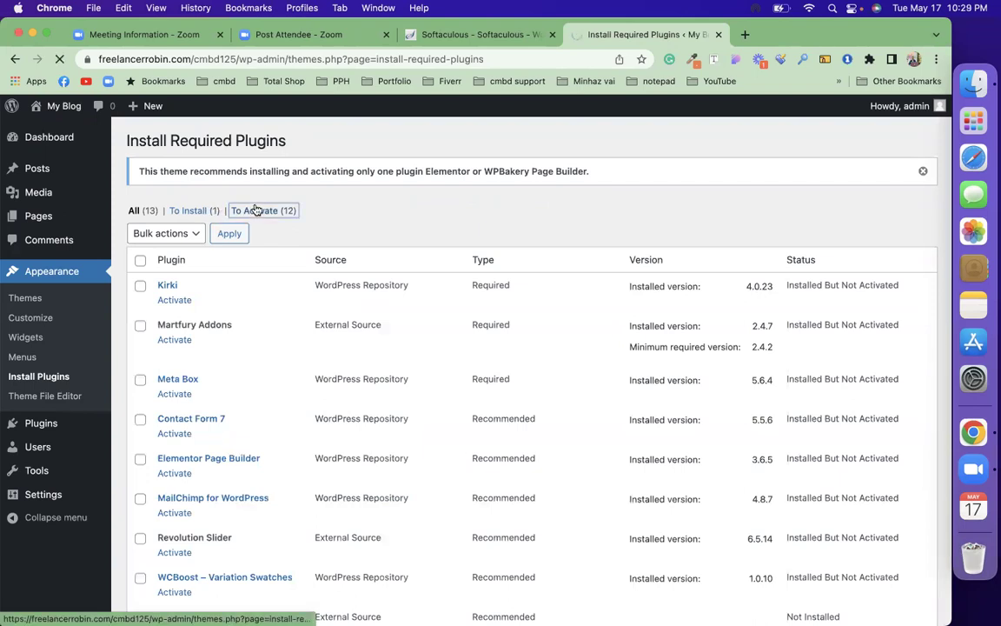
click(140, 260)
click(170, 235)
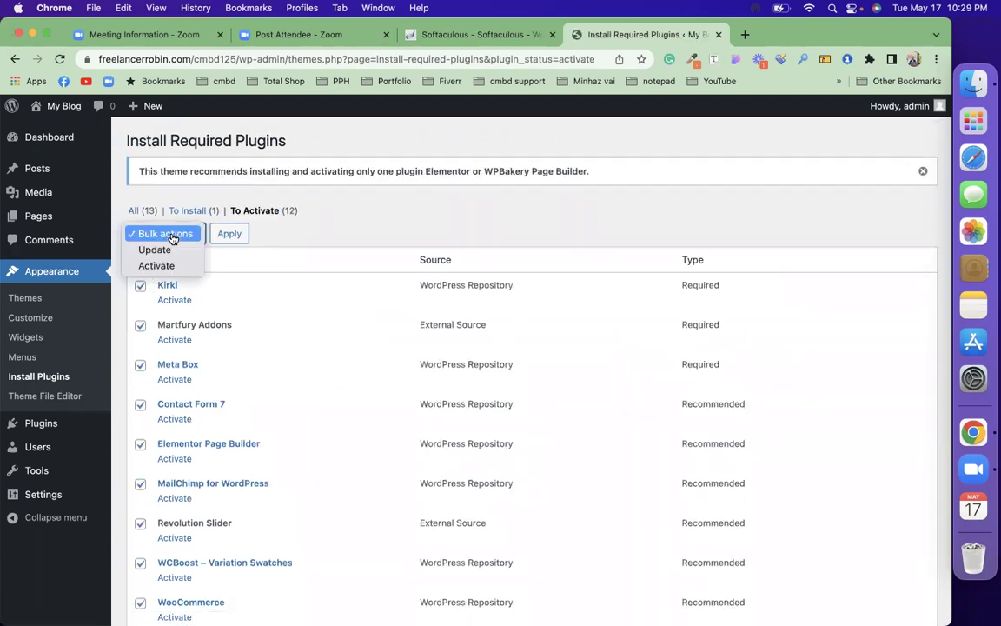
click(159, 266)
click(229, 233)
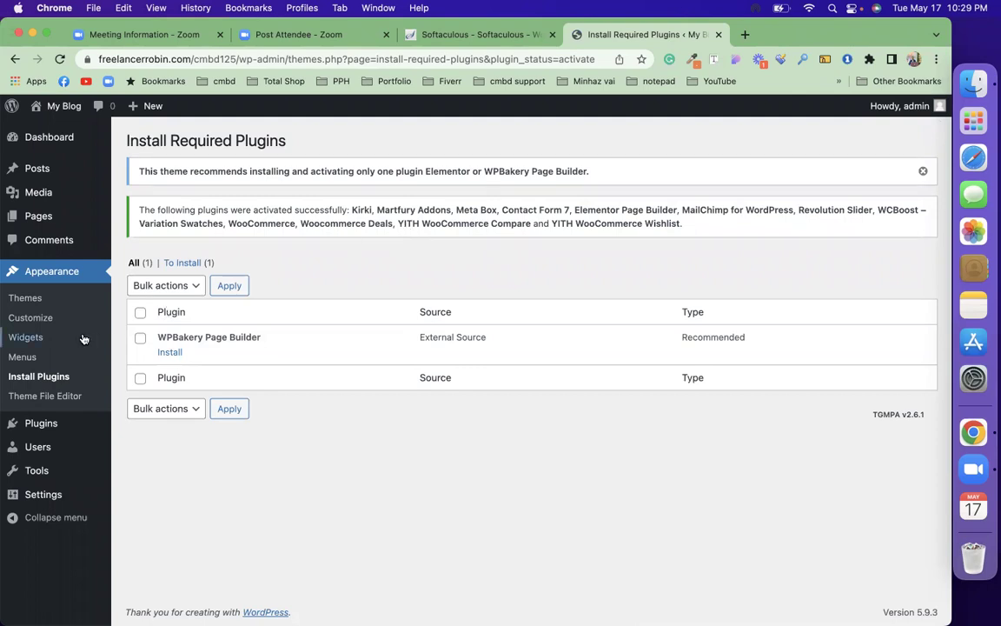
Go to the installed plugins and close the Elementor onboarding wizard without creating an account
mouse_move(89, 427)
click(152, 444)
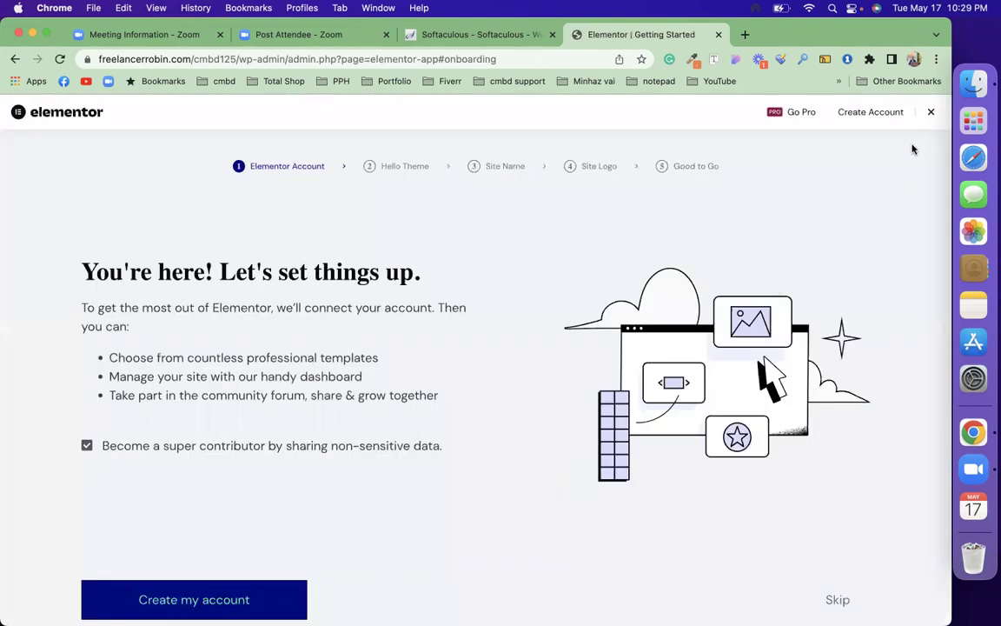
click(930, 114)
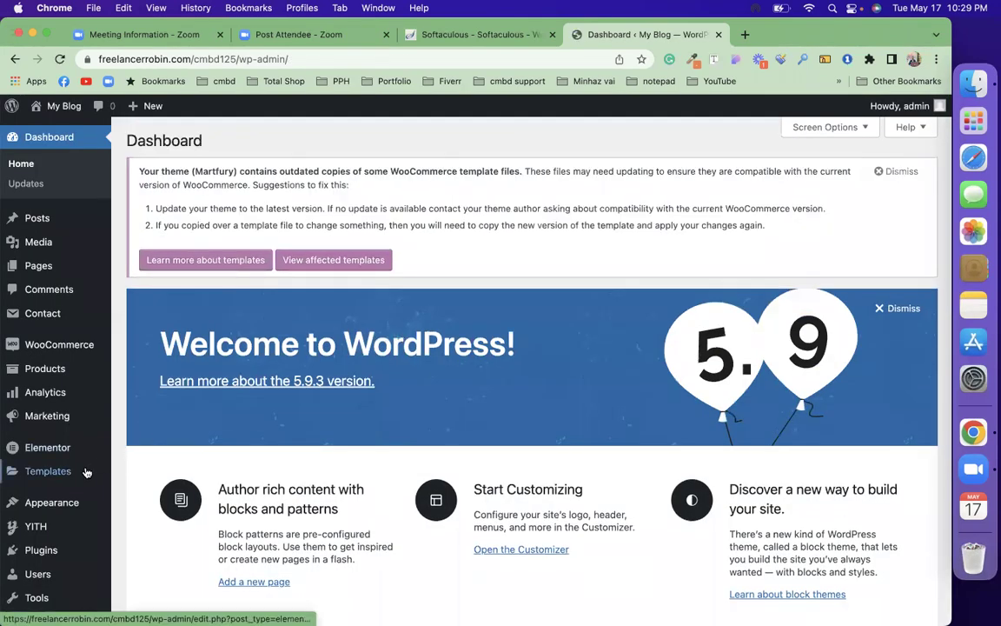
Look through the installed plugins and open the upload form for adding a new plugin
click(47, 551)
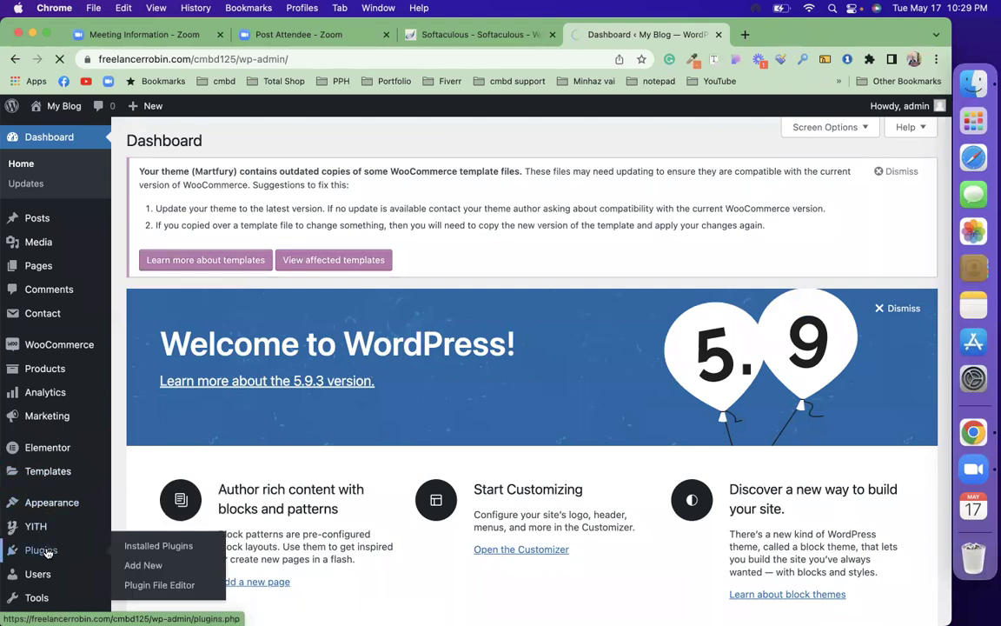
scroll(232, 499, down, 1)
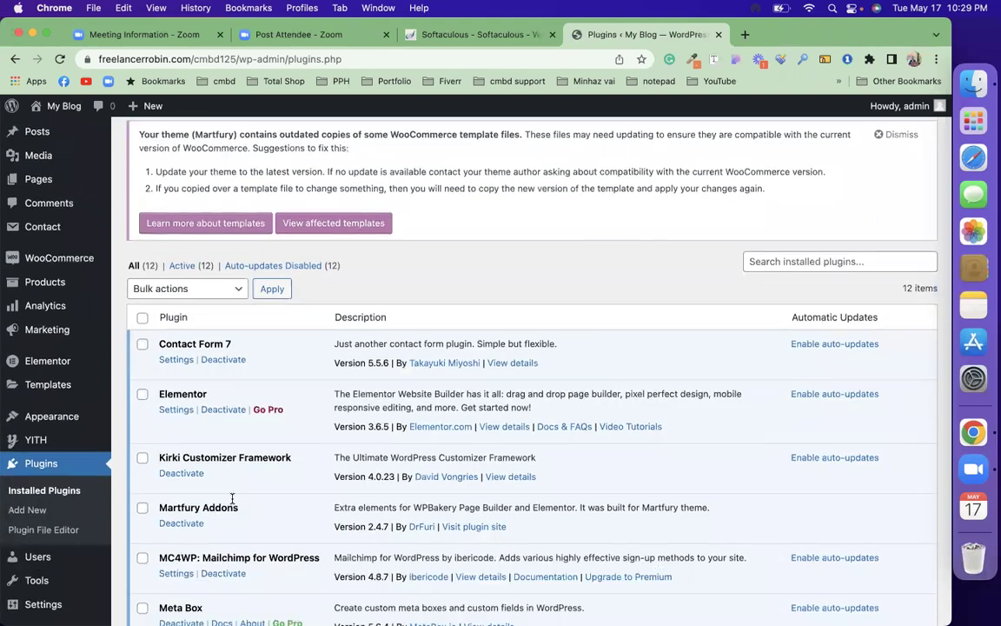
scroll(232, 500, down, 5)
scroll(282, 416, up, 6)
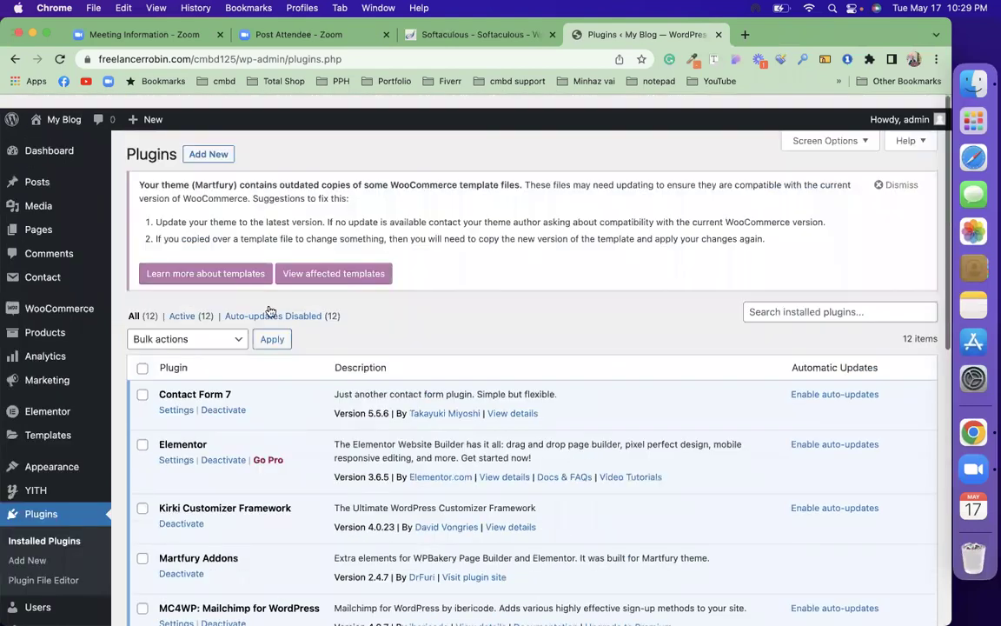
scroll(260, 287, down, 1)
click(214, 140)
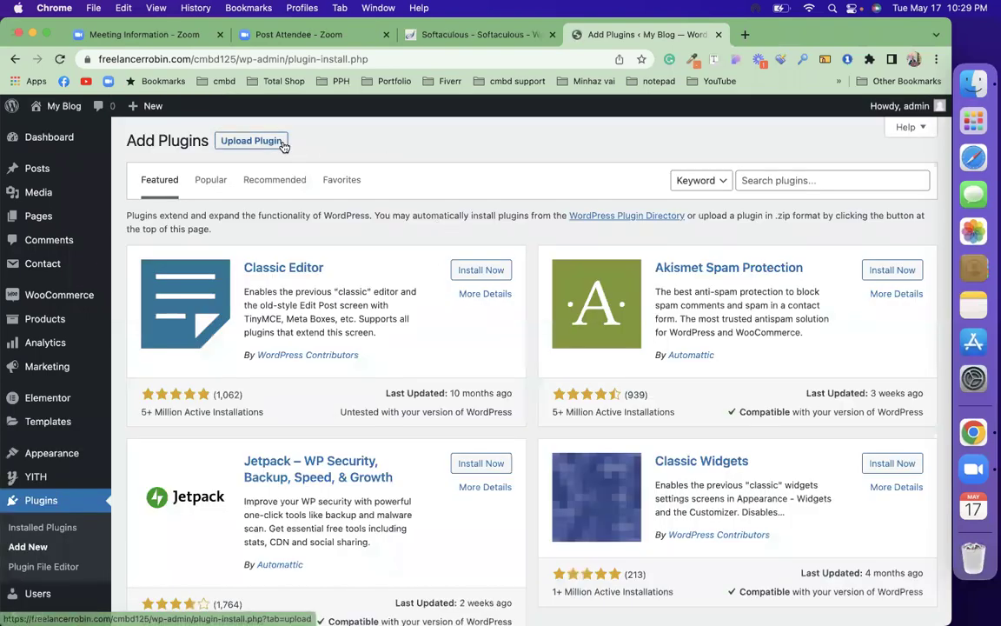
click(281, 143)
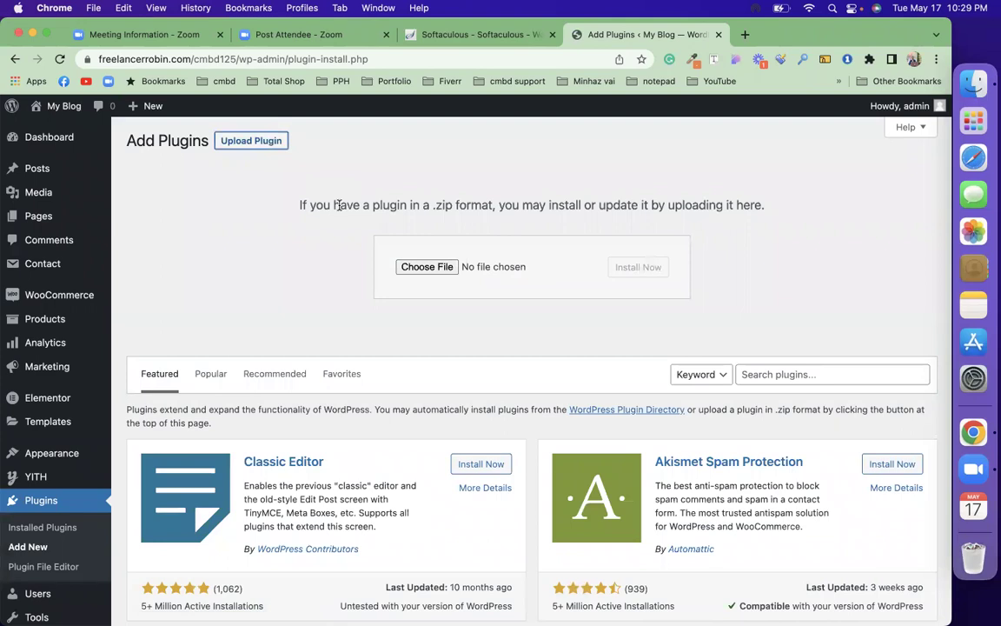
Install the plugin from soo-demo-importer.zip in the Martfury package's Plugins folder
click(414, 269)
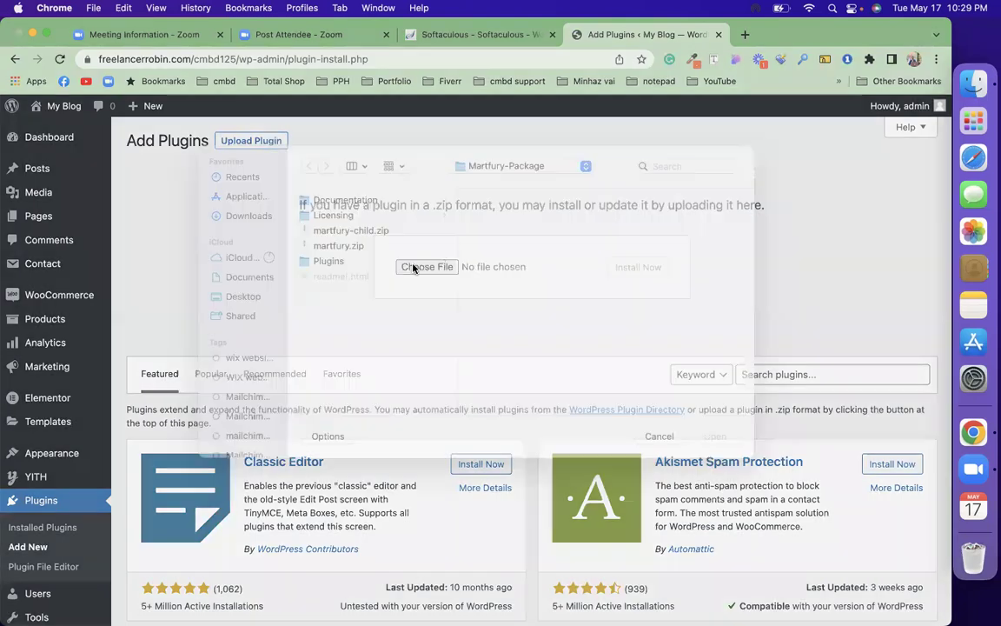
click(349, 282)
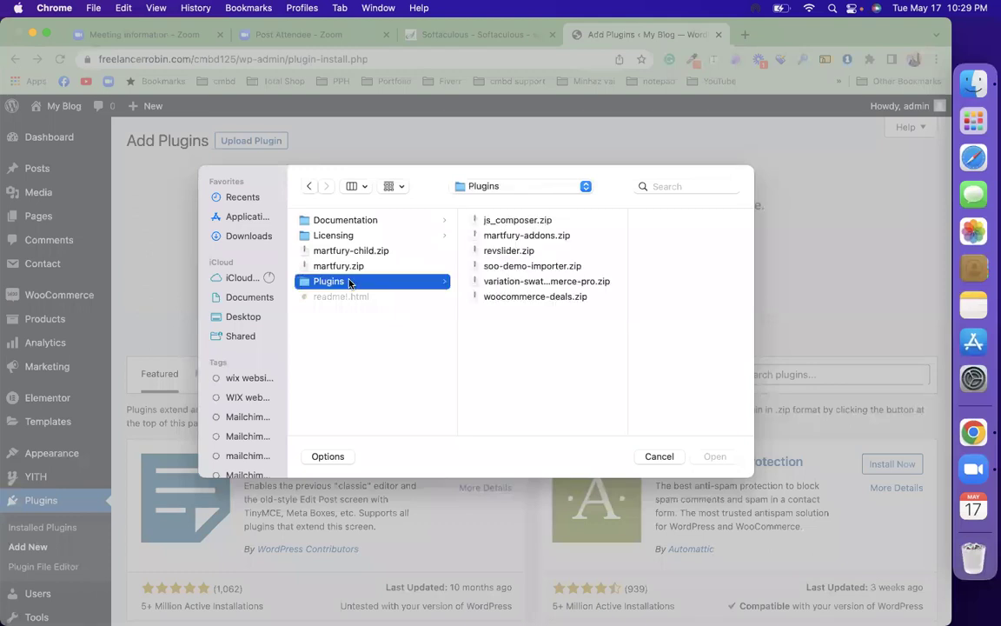
click(539, 265)
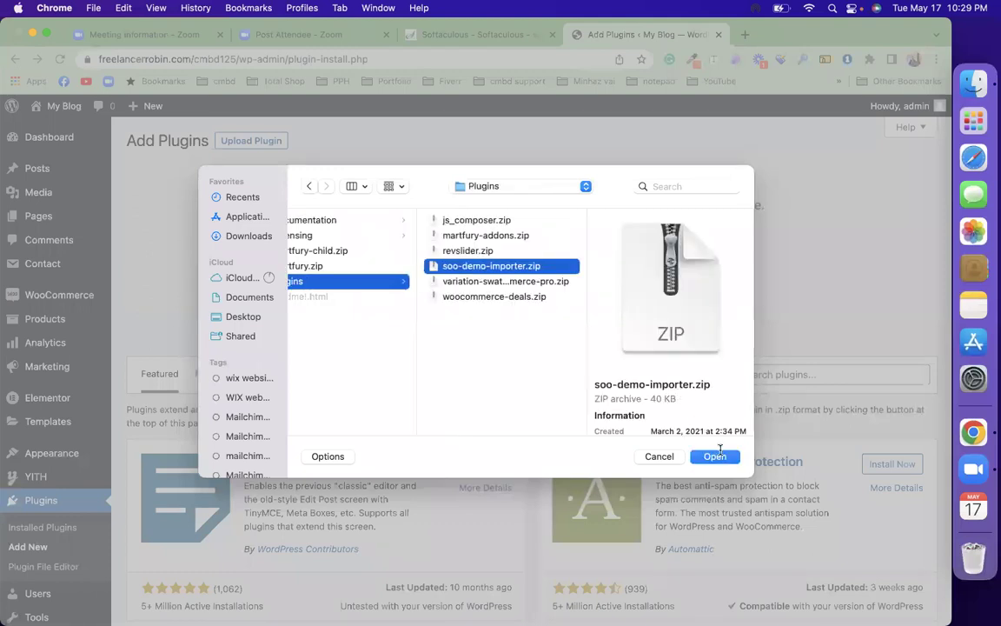
click(714, 456)
click(652, 268)
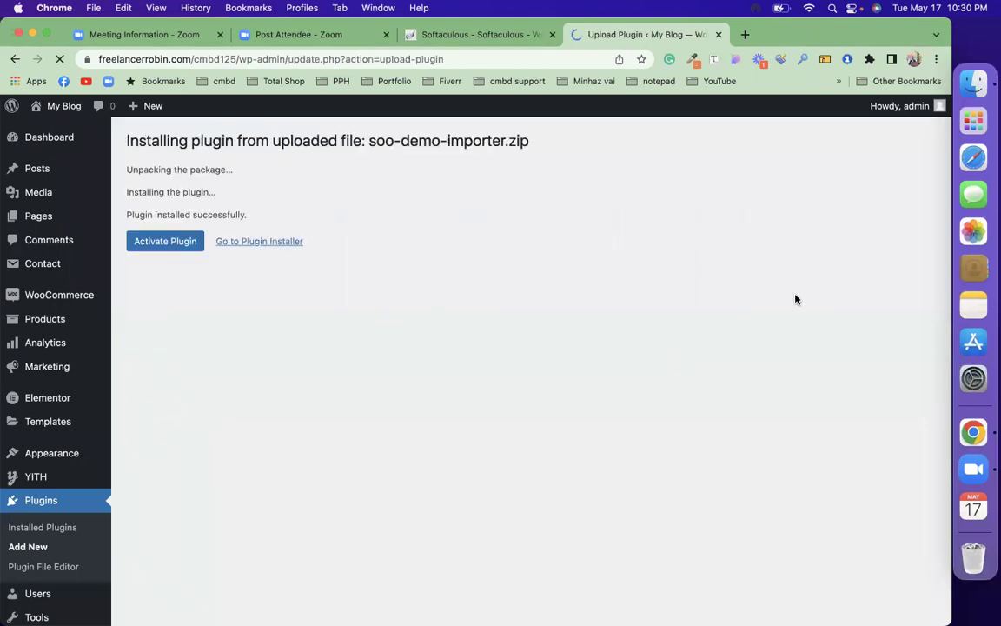
Activate the uploaded demo importer plugin and open the WooCommerce general settings
click(170, 241)
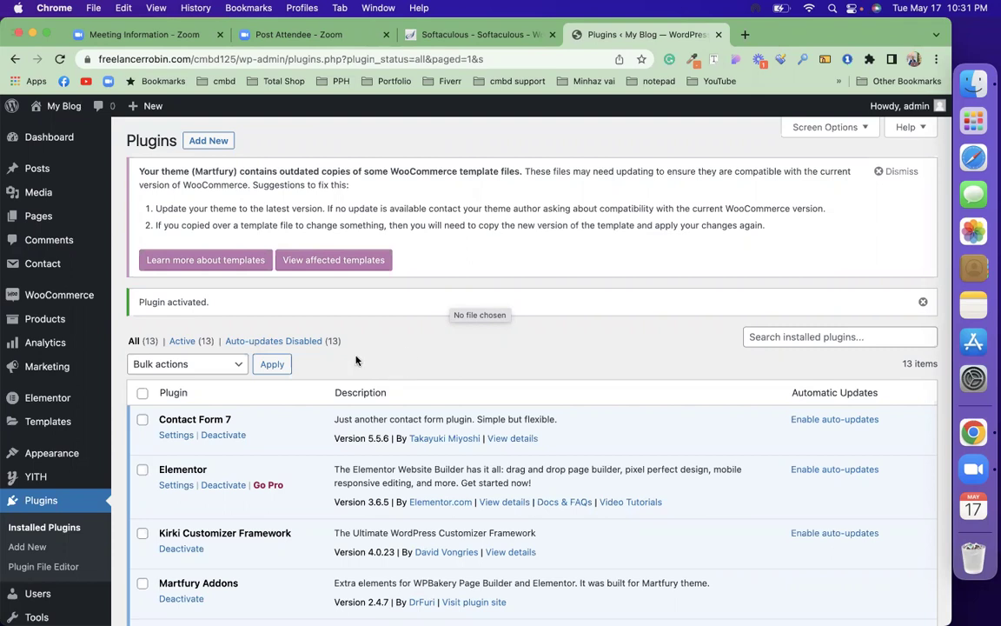
mouse_move(49, 299)
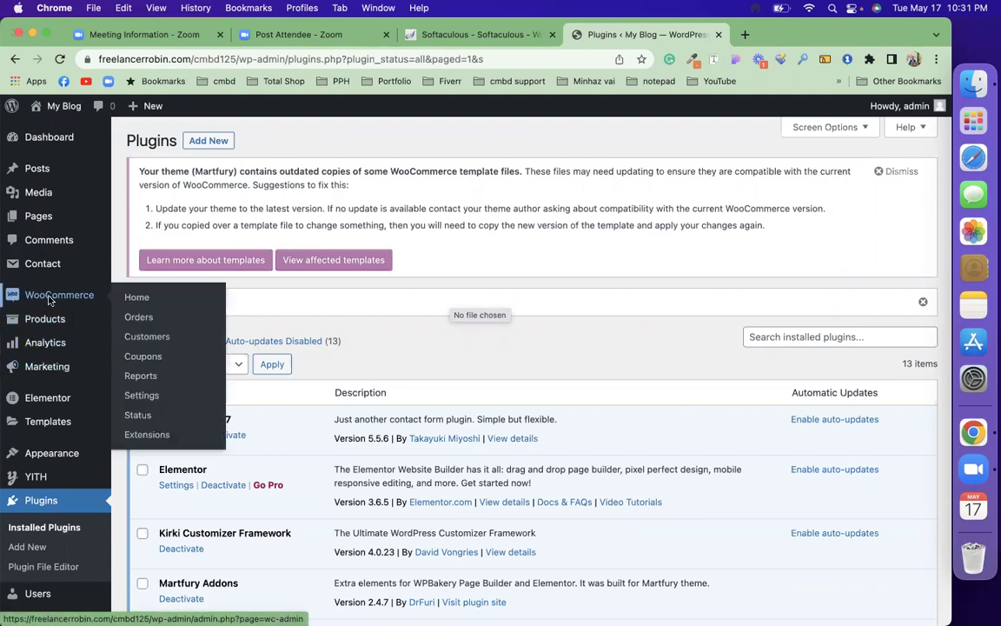
click(131, 394)
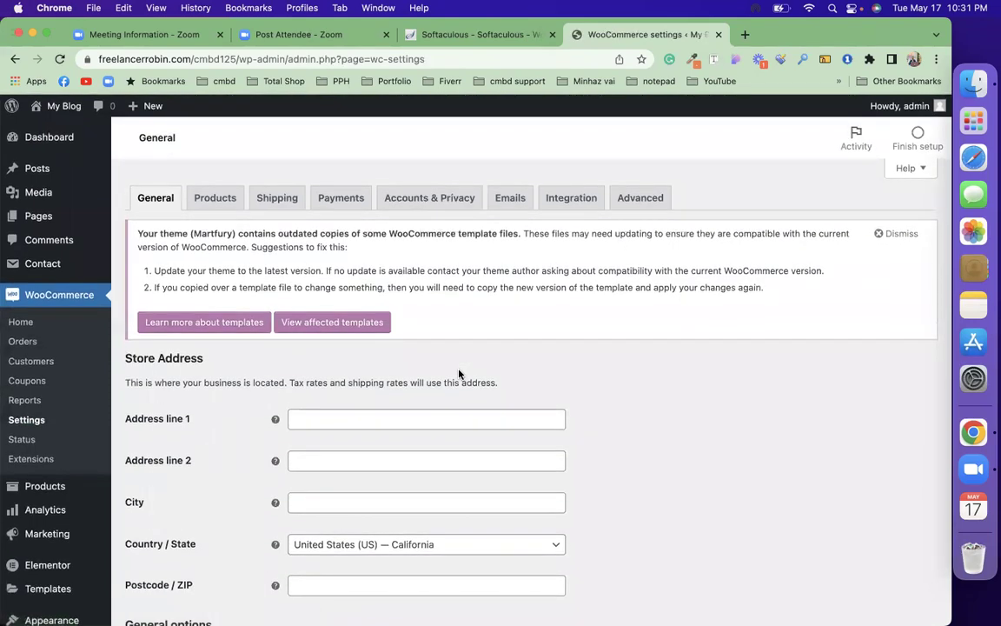
scroll(459, 374, down, 5)
scroll(406, 270, up, 4)
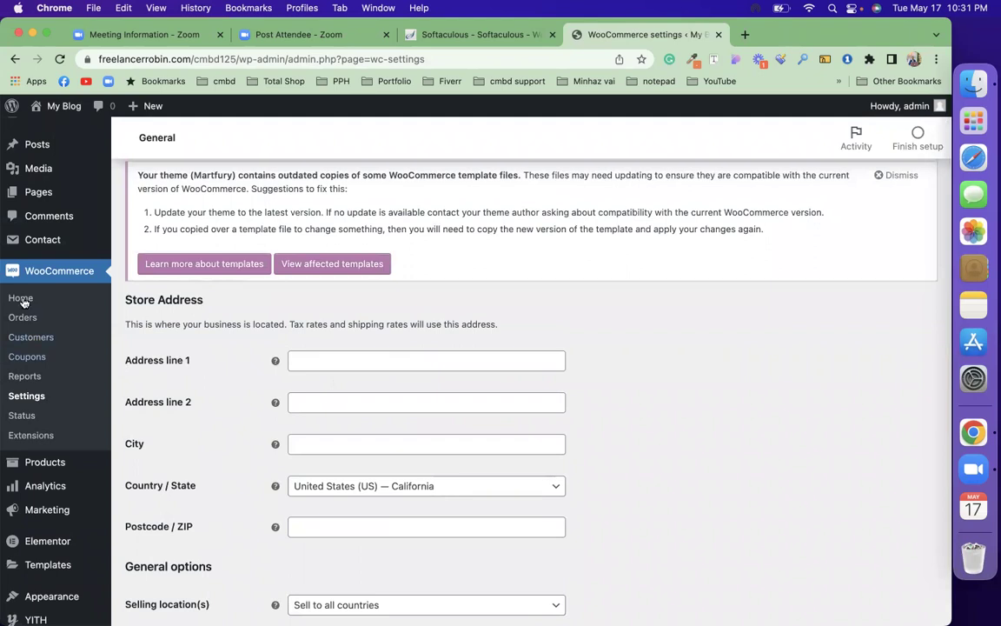
Start the WooCommerce setup wizard and submit the store details with a saved address, opting out of tips and product updates by e-mail
click(23, 299)
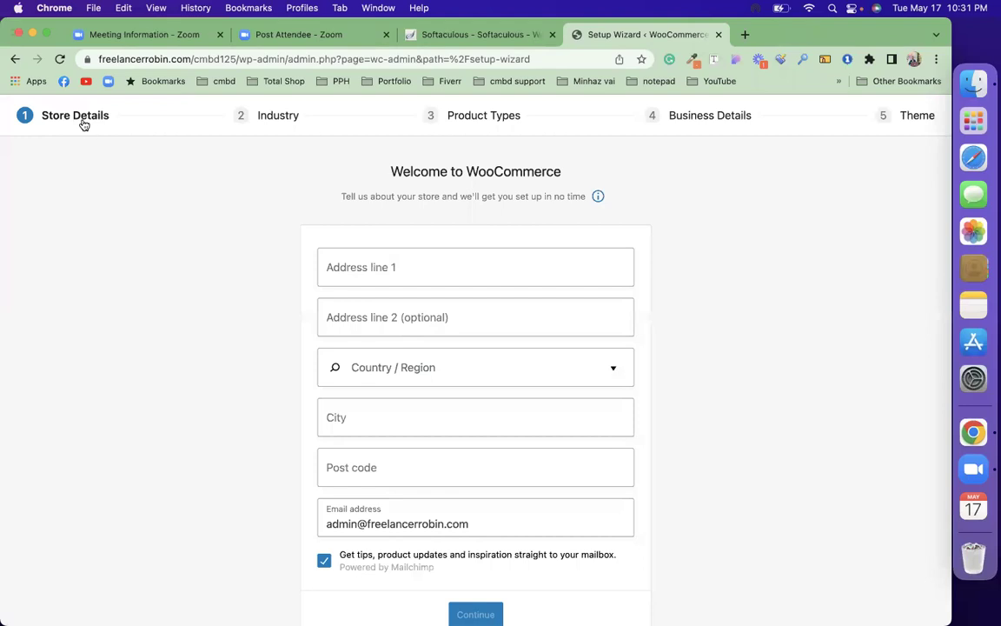
click(362, 270)
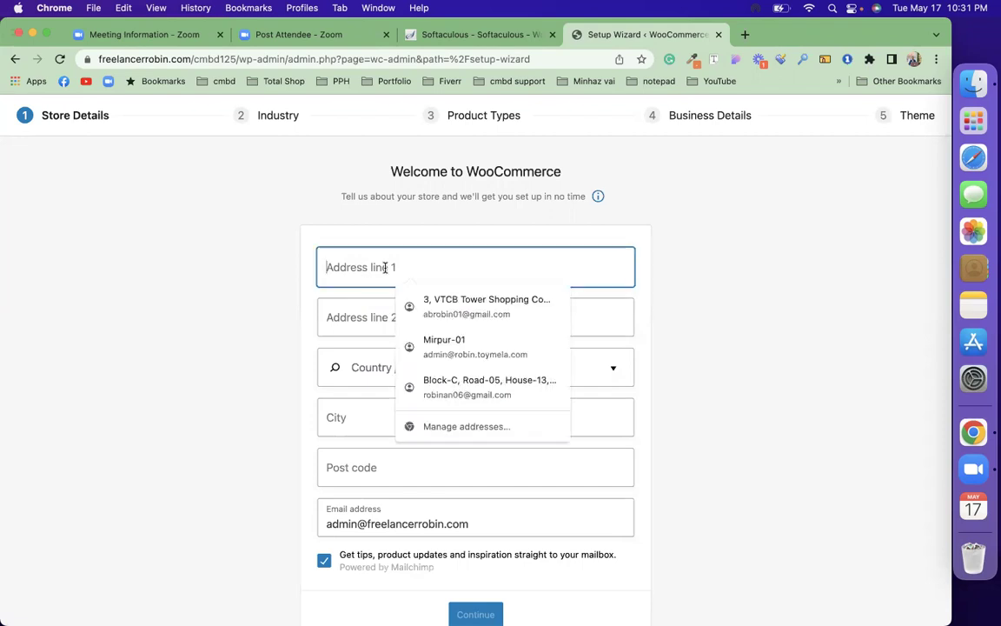
click(418, 344)
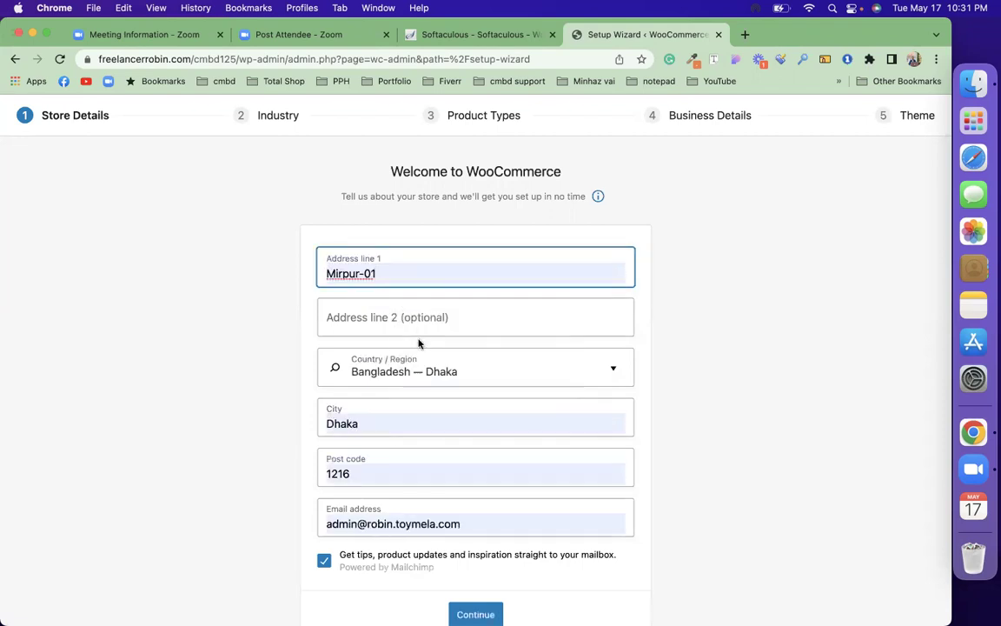
scroll(418, 343, down, 2)
click(322, 478)
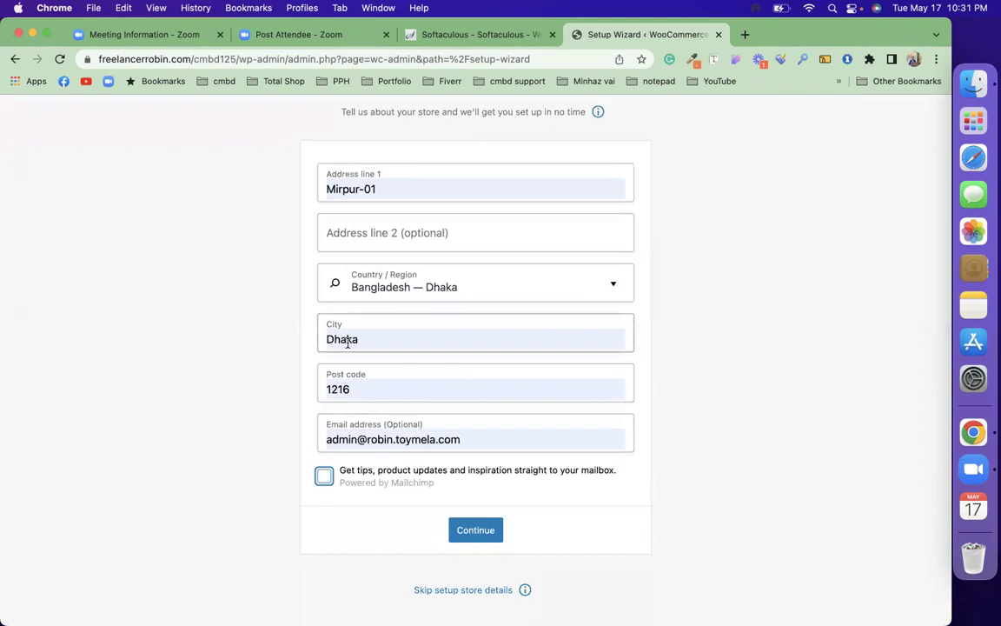
click(465, 530)
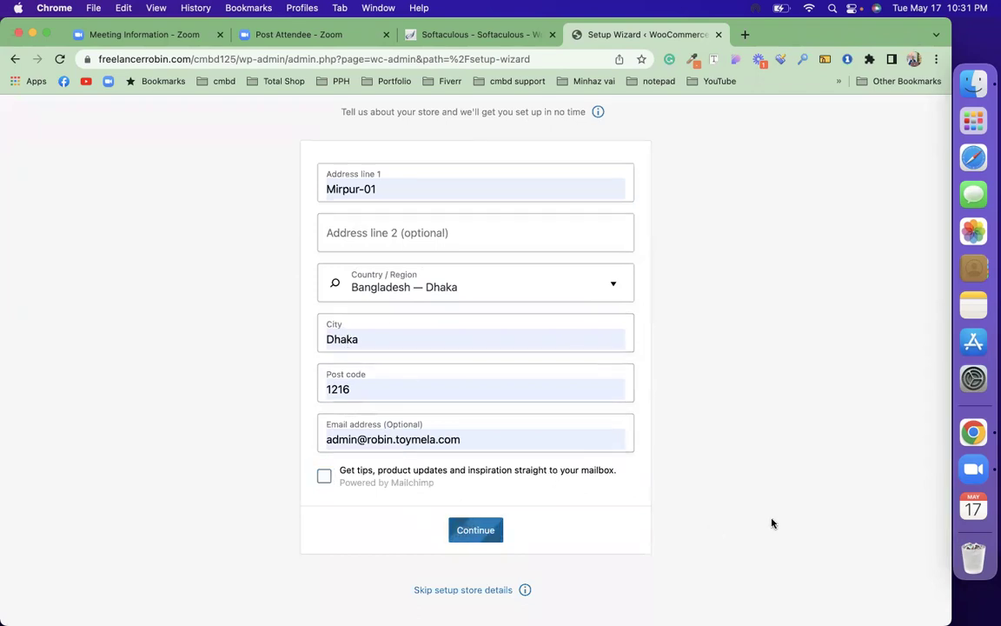
click(634, 406)
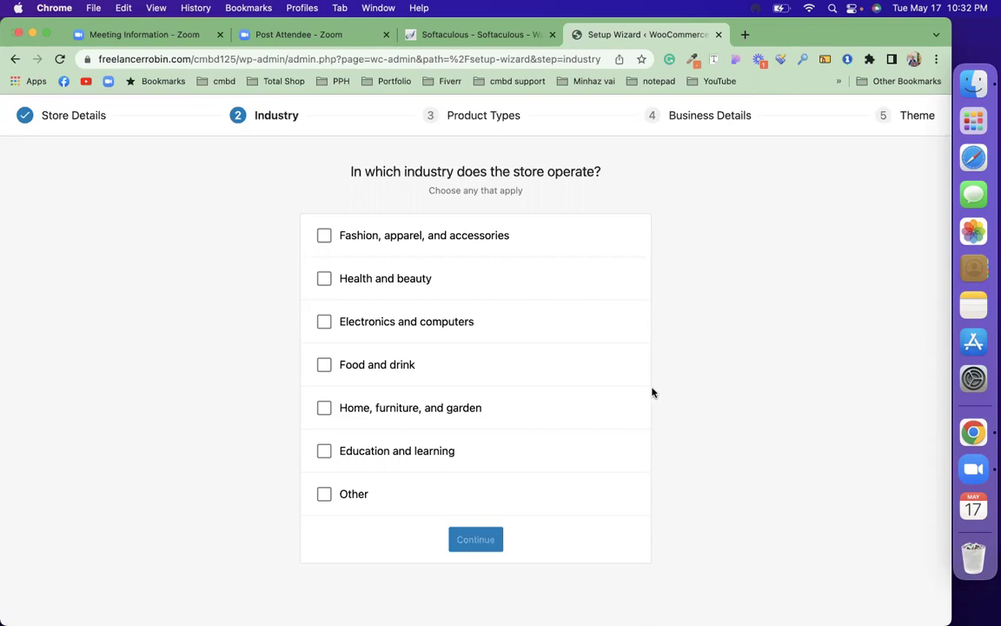
Choose Fashion, apparel, and accessories as the industry, add Downloads to the product types, and turn off monthly price display
click(326, 236)
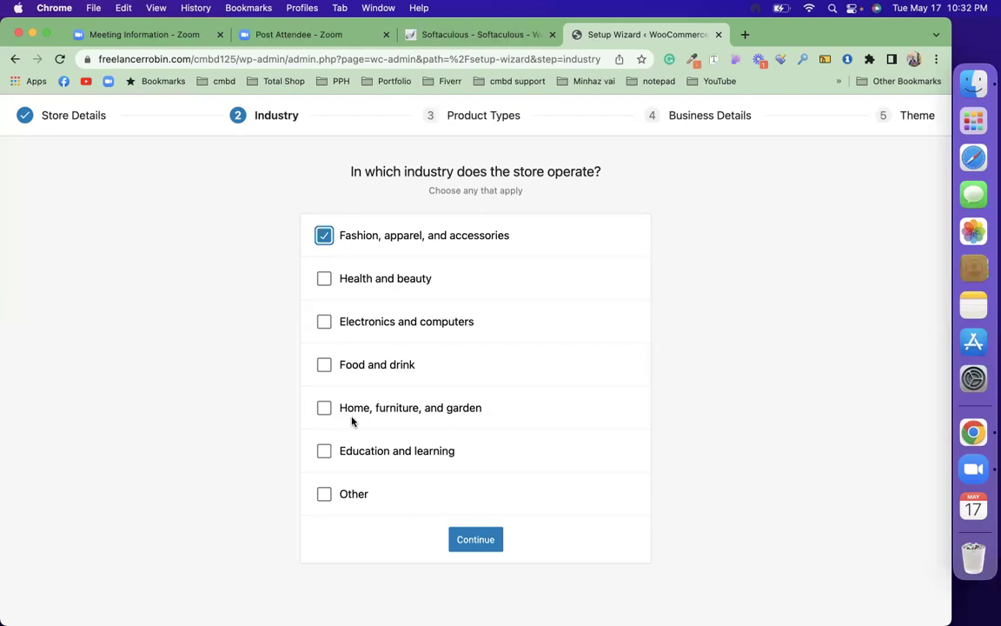
click(475, 539)
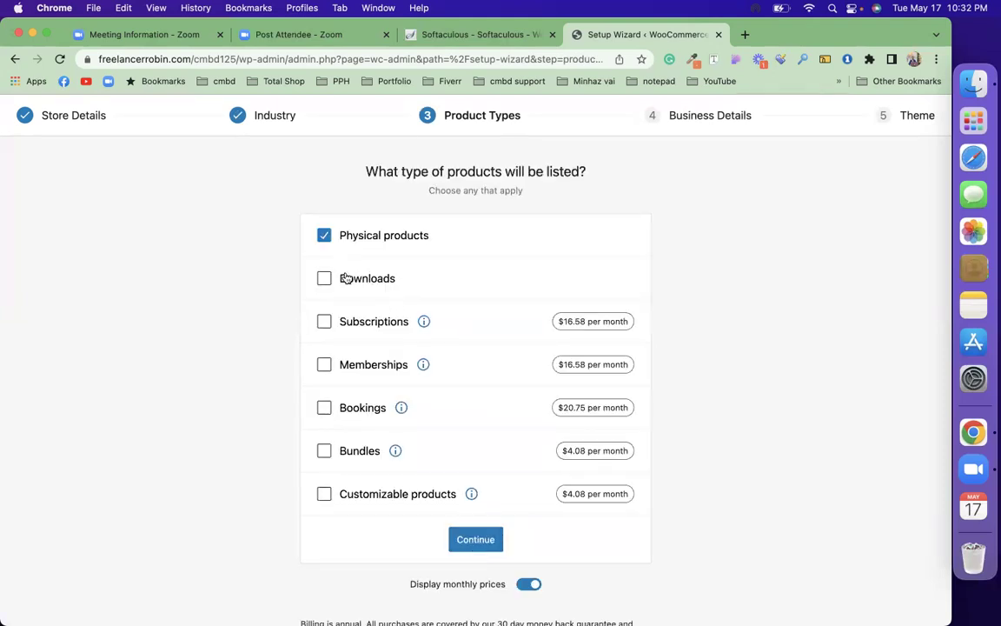
click(346, 279)
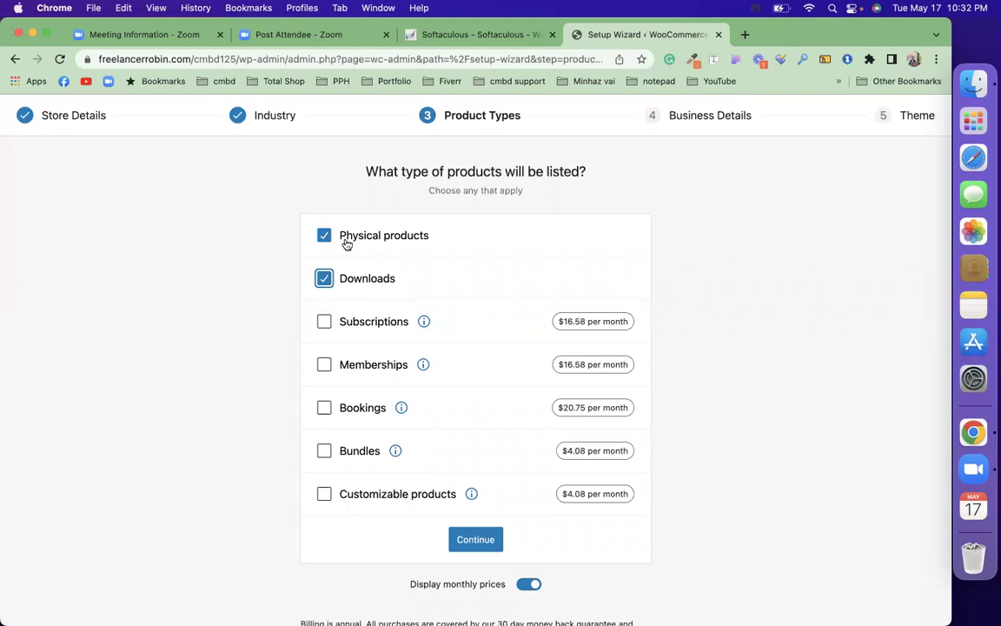
click(524, 584)
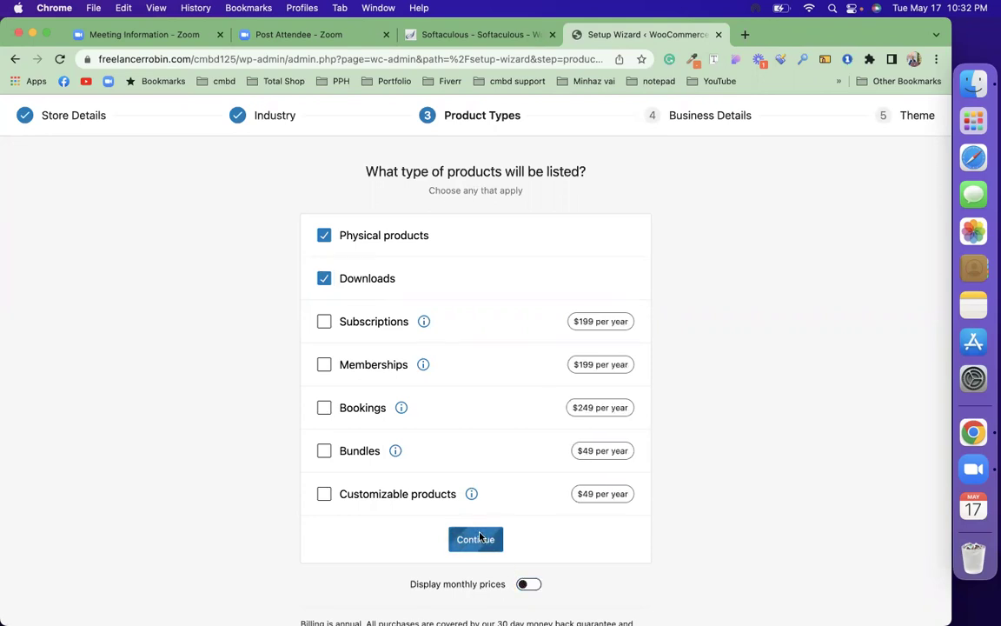
click(480, 538)
Complete the business details with 11 - 100 products and No for currently selling elsewhere, and continue past the free features
click(527, 322)
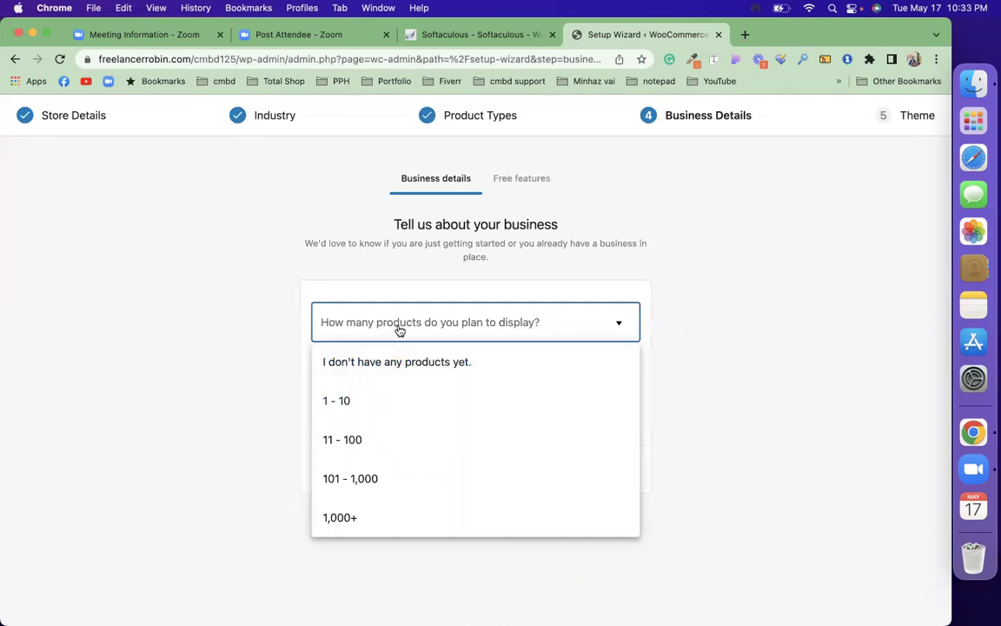
click(423, 425)
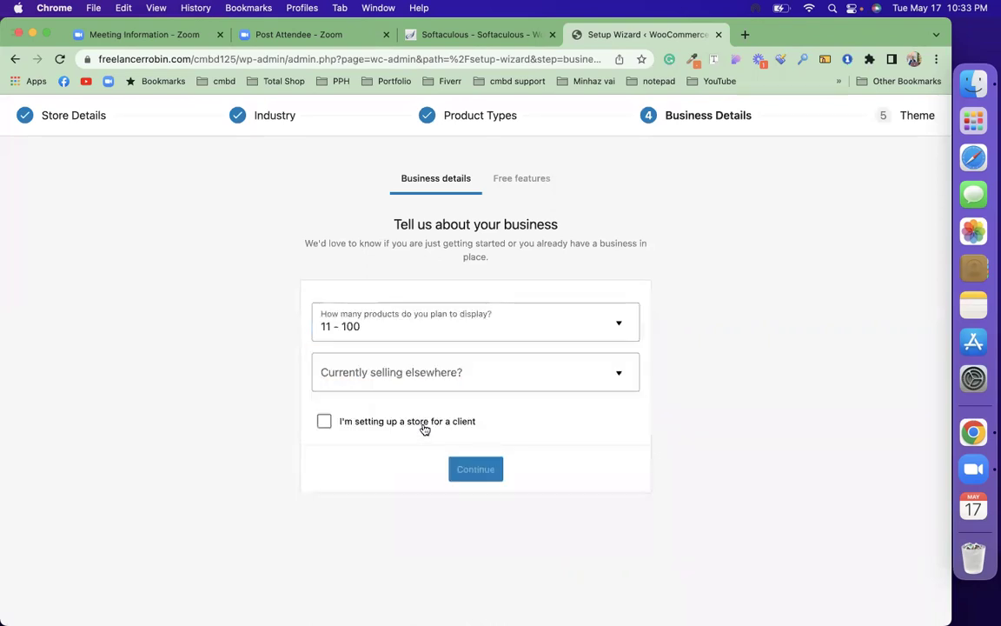
click(474, 379)
click(426, 404)
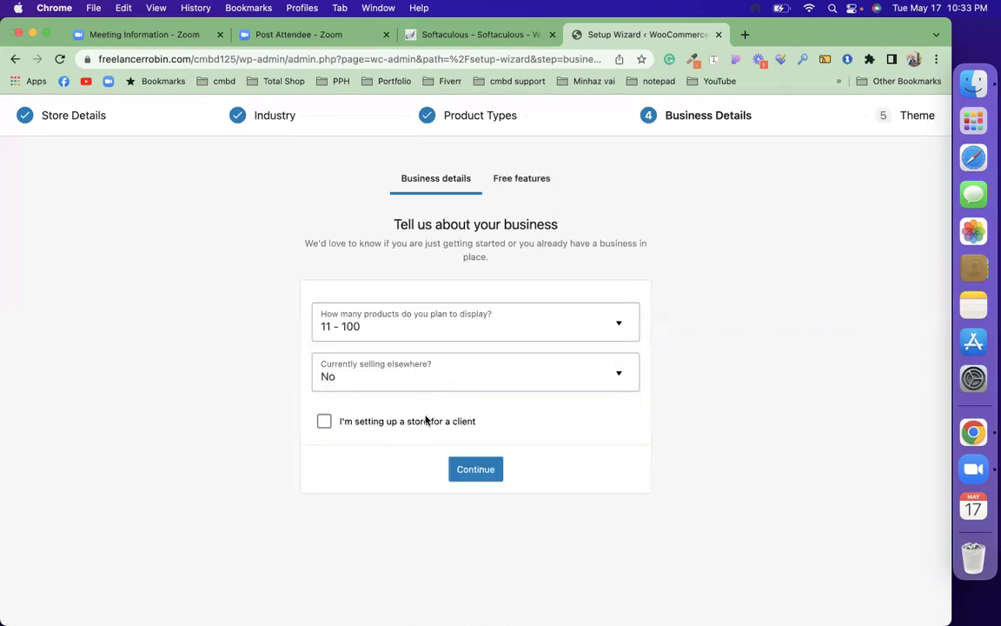
click(469, 471)
click(327, 449)
click(477, 501)
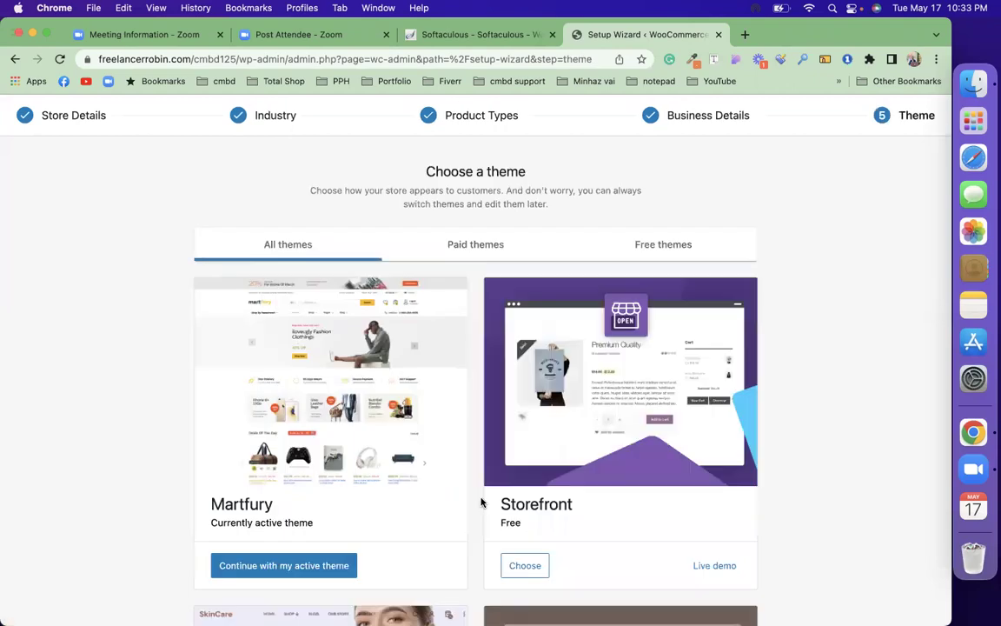
Finish the setup wizard with Martfury kept as the active theme and look through the store setup checklist and inbox
click(258, 569)
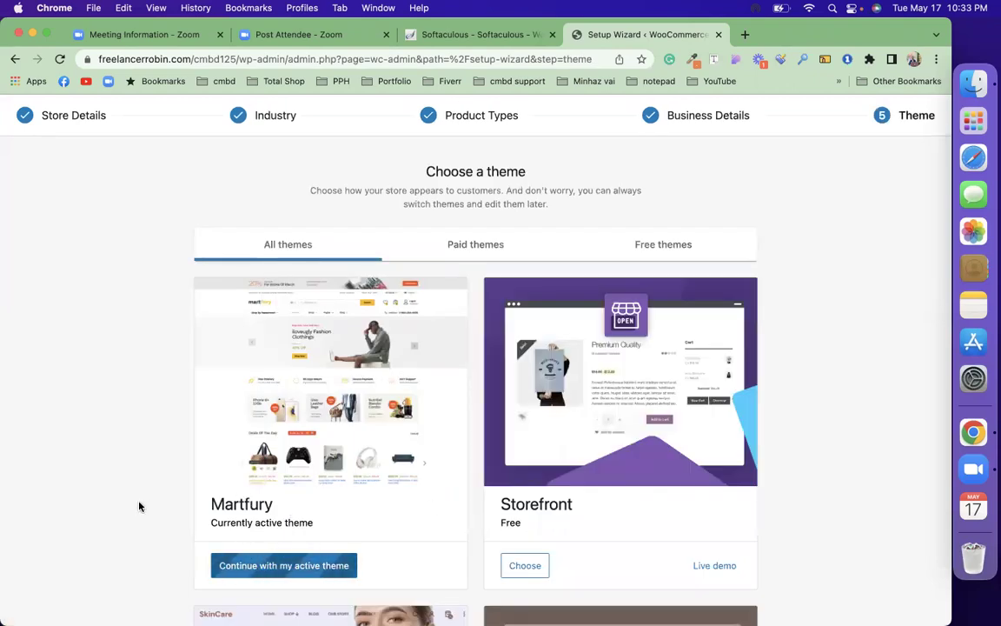
scroll(264, 566, down, 3)
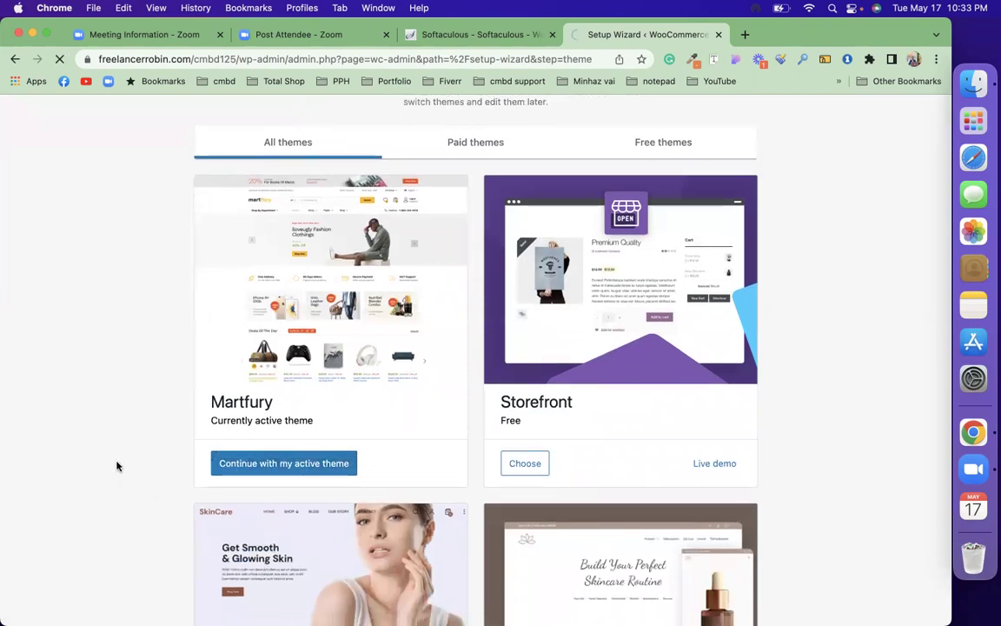
scroll(116, 464, down, 10)
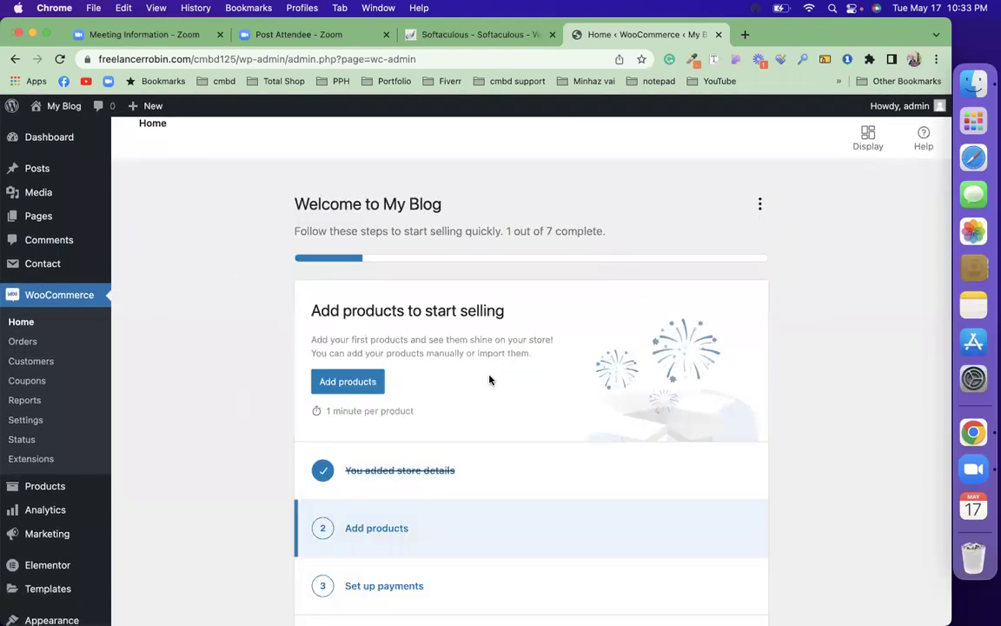
scroll(489, 379, down, 1)
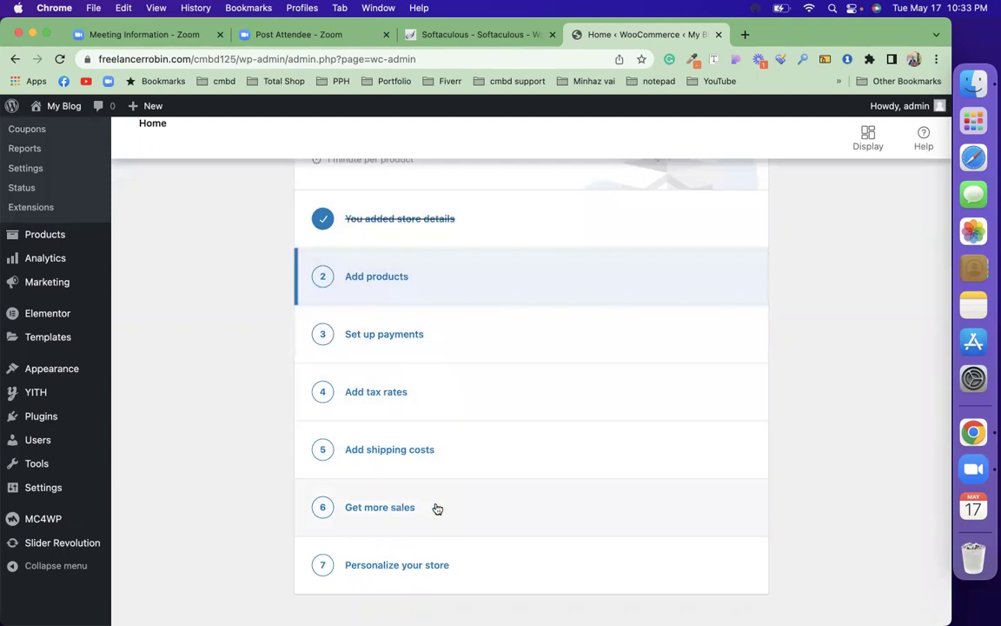
scroll(437, 508, down, 2)
scroll(485, 509, down, 5)
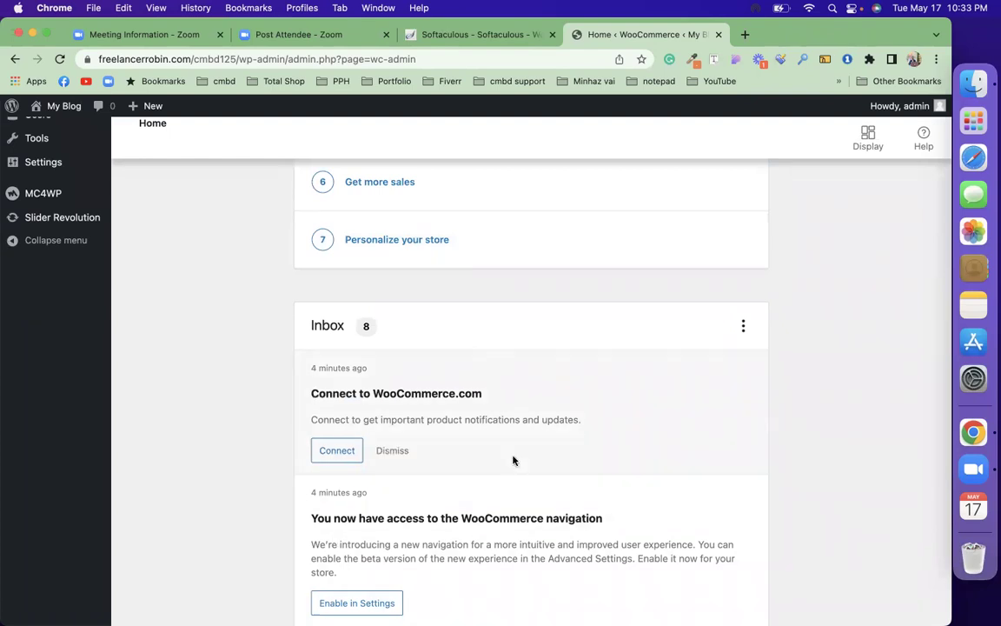
scroll(514, 460, up, 10)
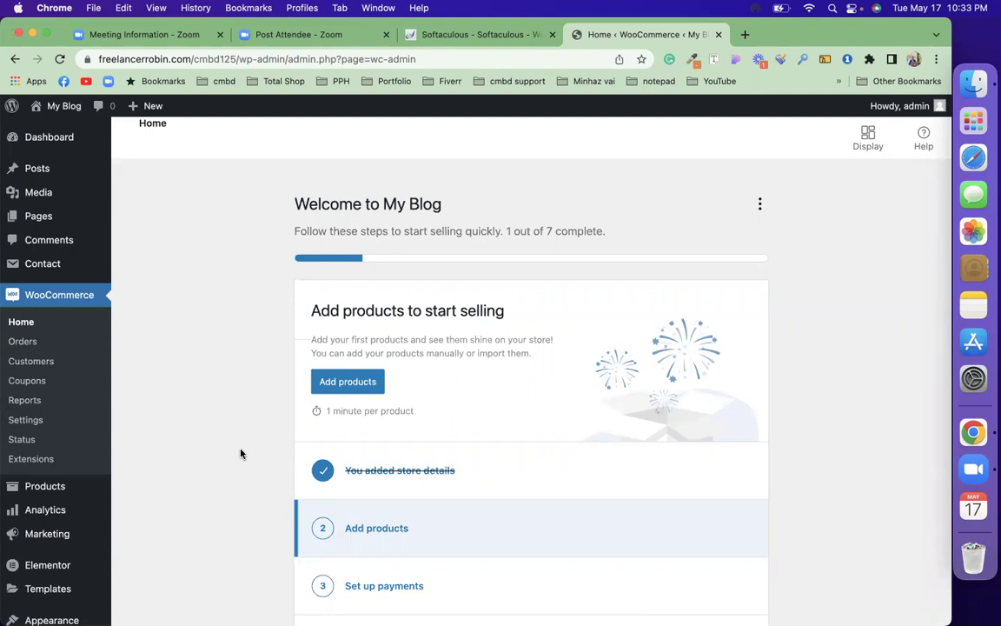
Set the store currency to United States (US) dollar ($) in the WooCommerce general settings and save the changes
click(23, 421)
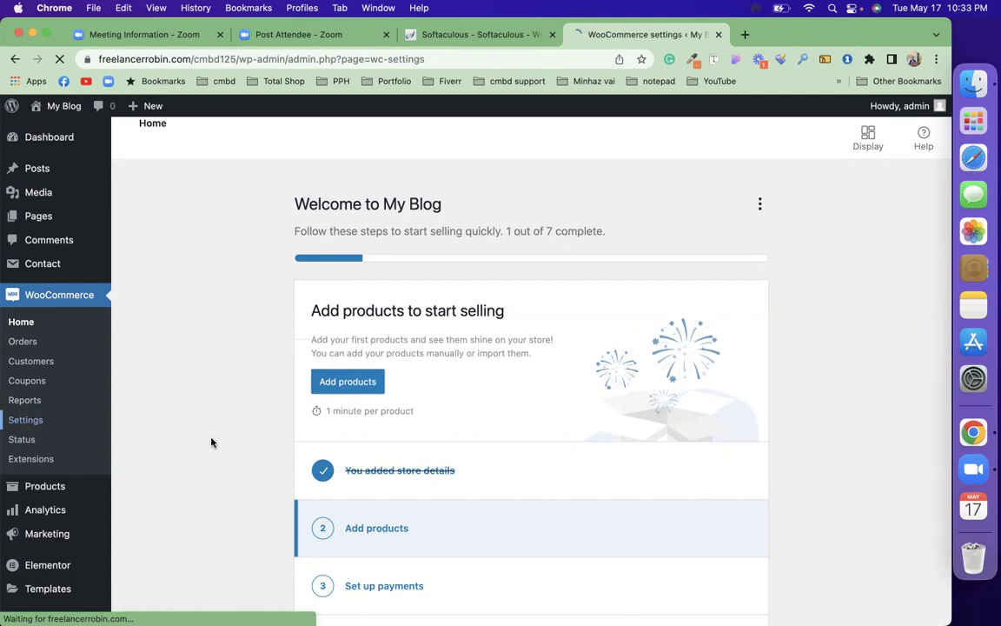
scroll(211, 439, down, 2)
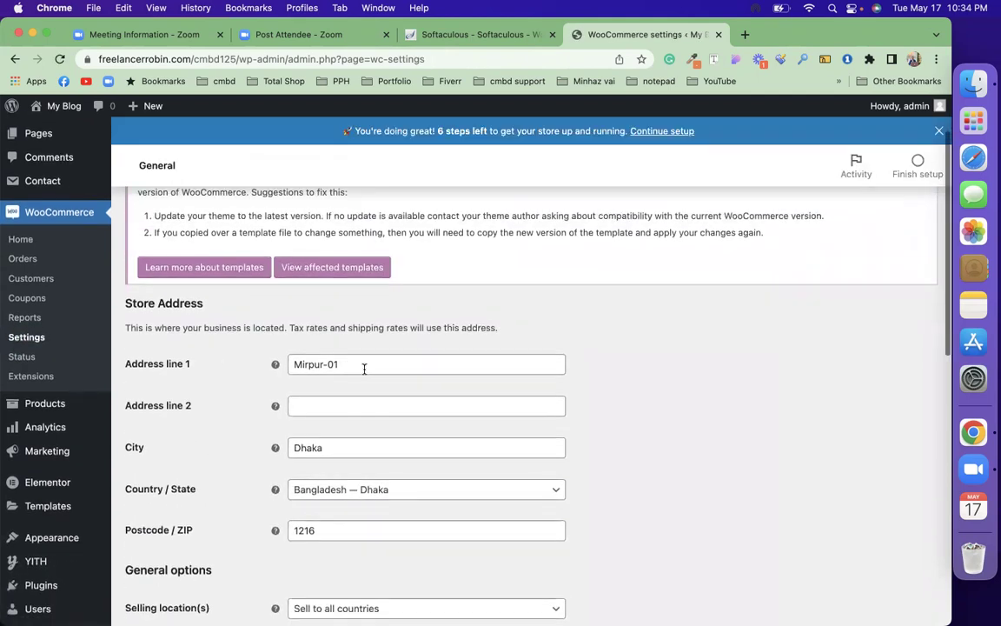
scroll(364, 368, down, 3)
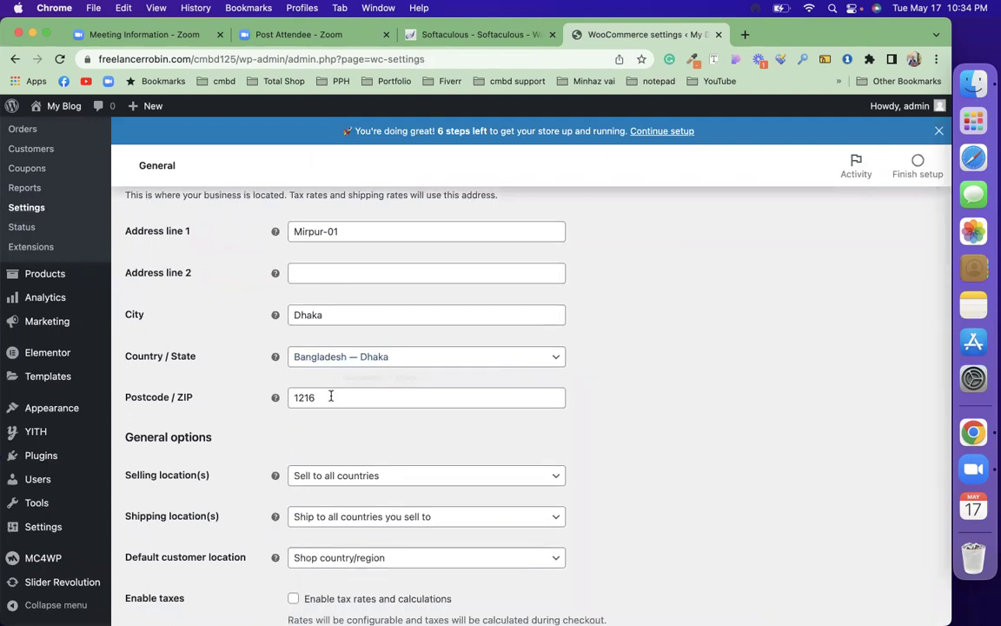
scroll(330, 396, down, 1)
scroll(330, 395, down, 4)
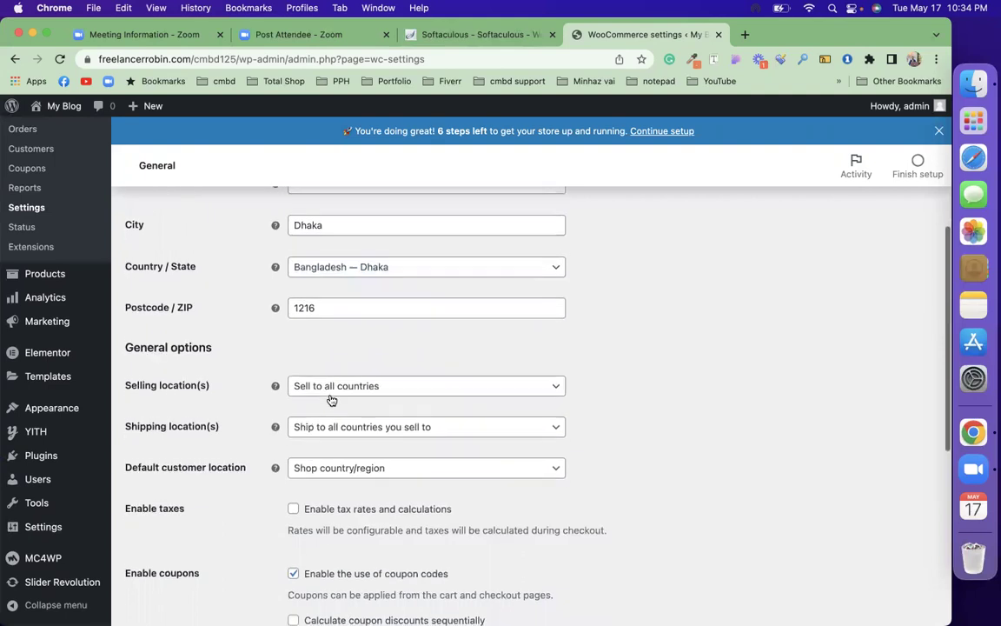
scroll(330, 399, down, 12)
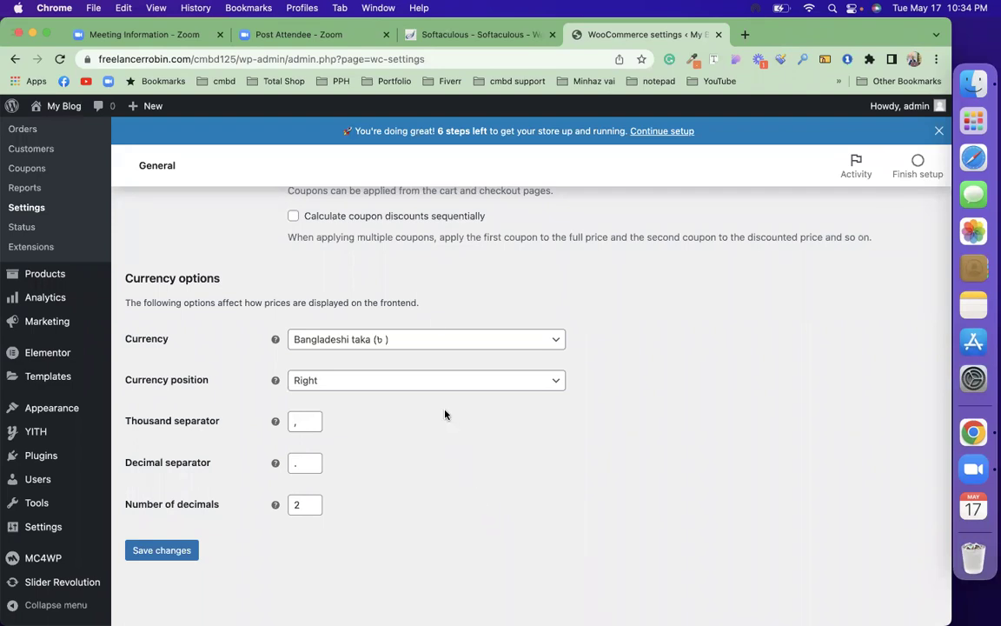
click(434, 341)
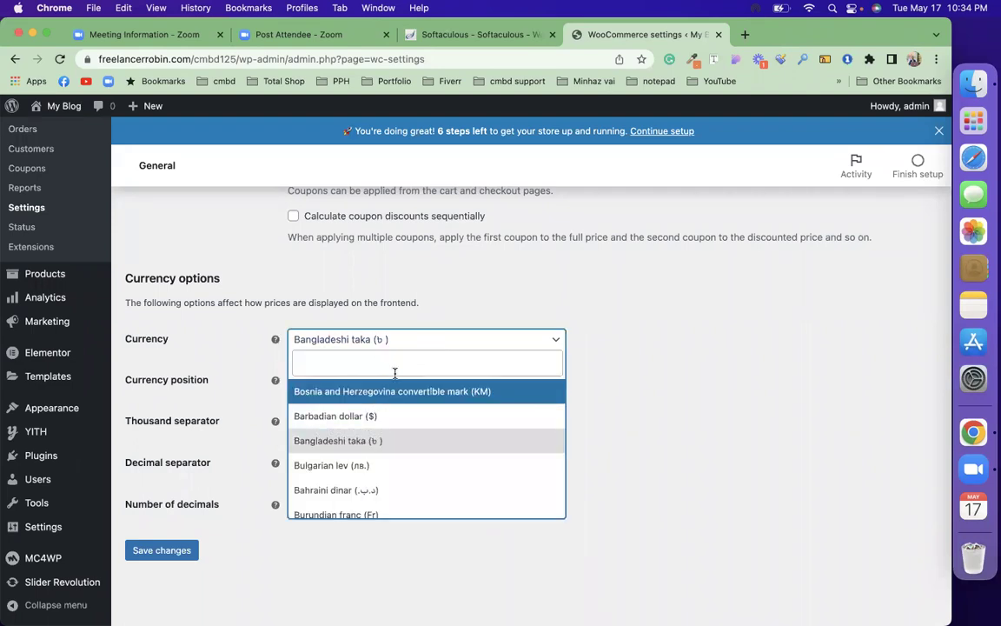
text(uni)
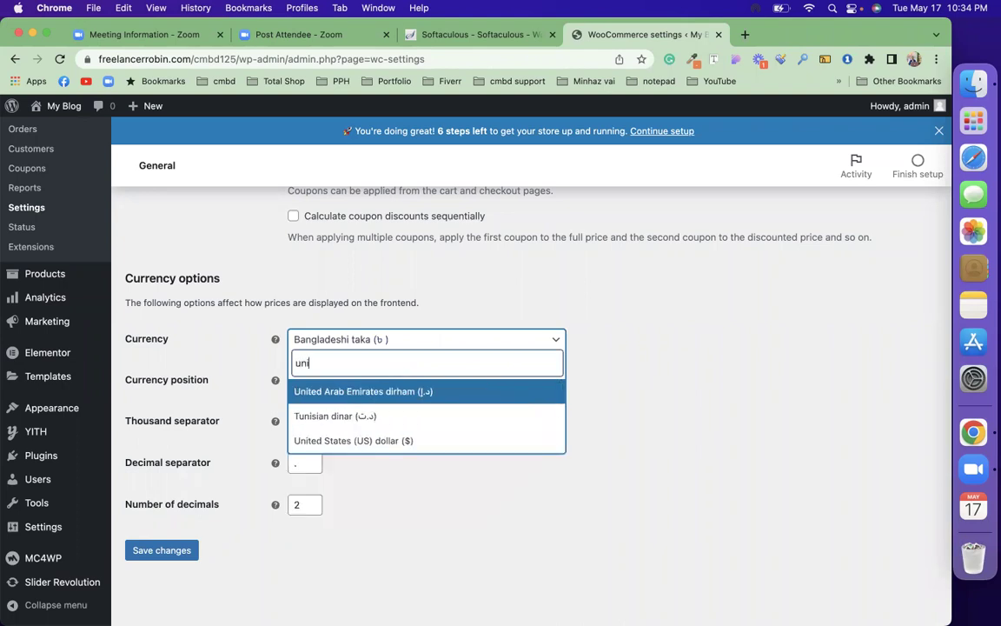
click(415, 442)
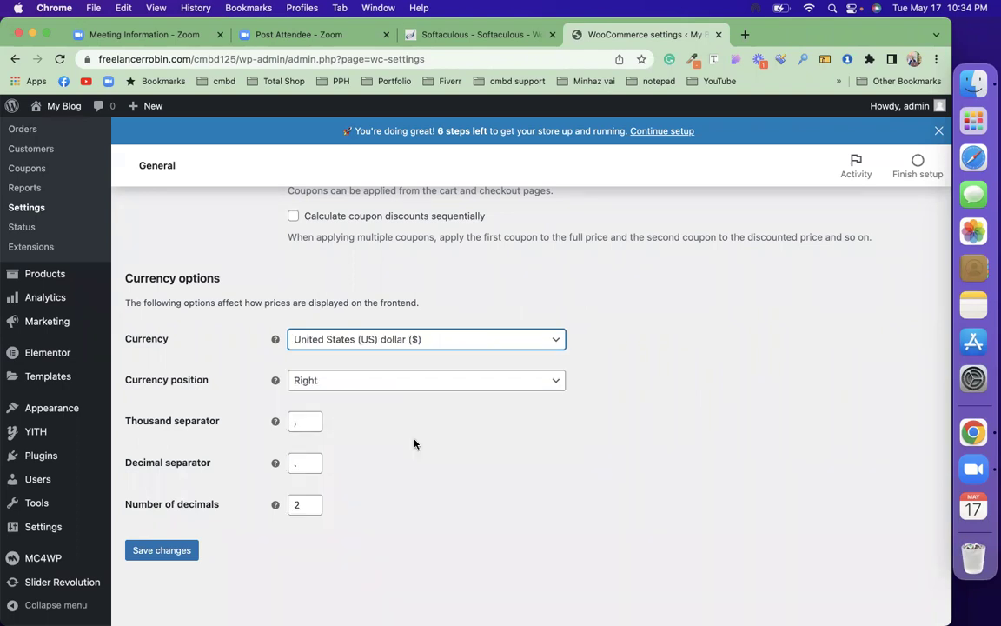
click(190, 554)
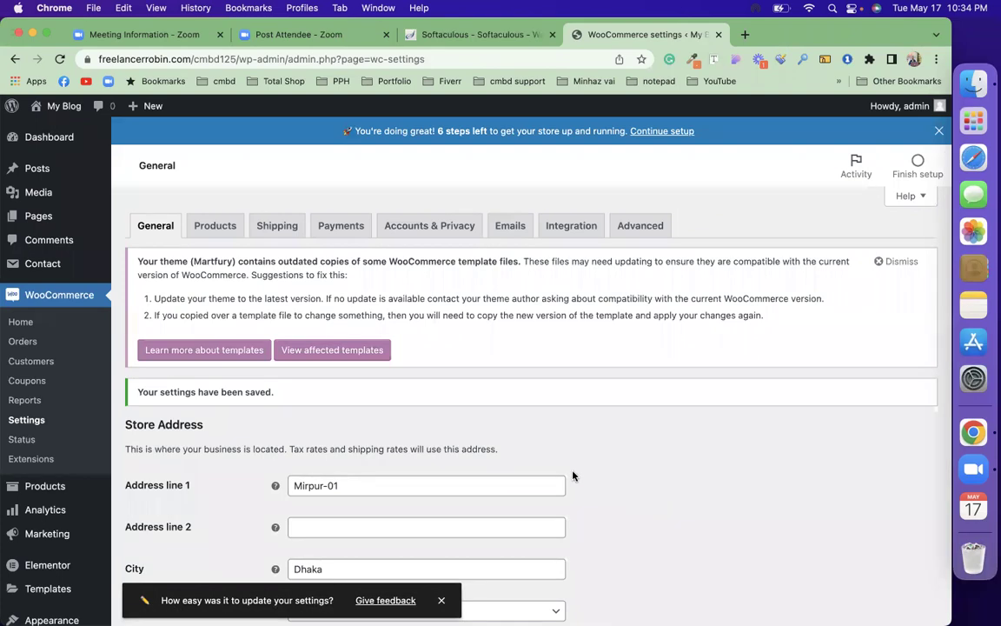
scroll(217, 450, down, 3)
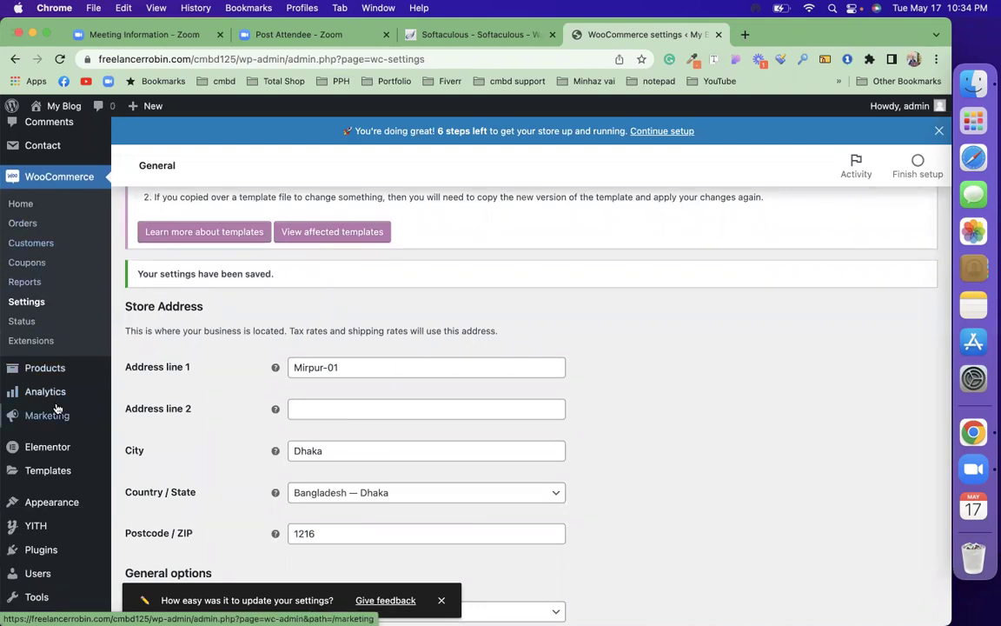
mouse_move(49, 374)
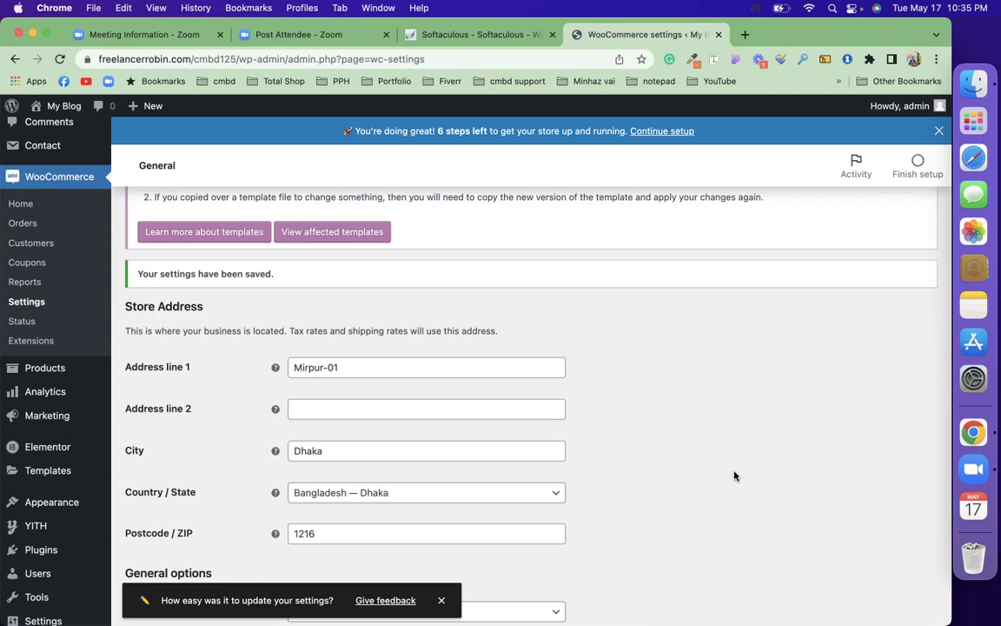
Browse the Elementor and WPBakery demos in the theme's demo data import page and import the Elementor - Full Width demo
mouse_move(61, 504)
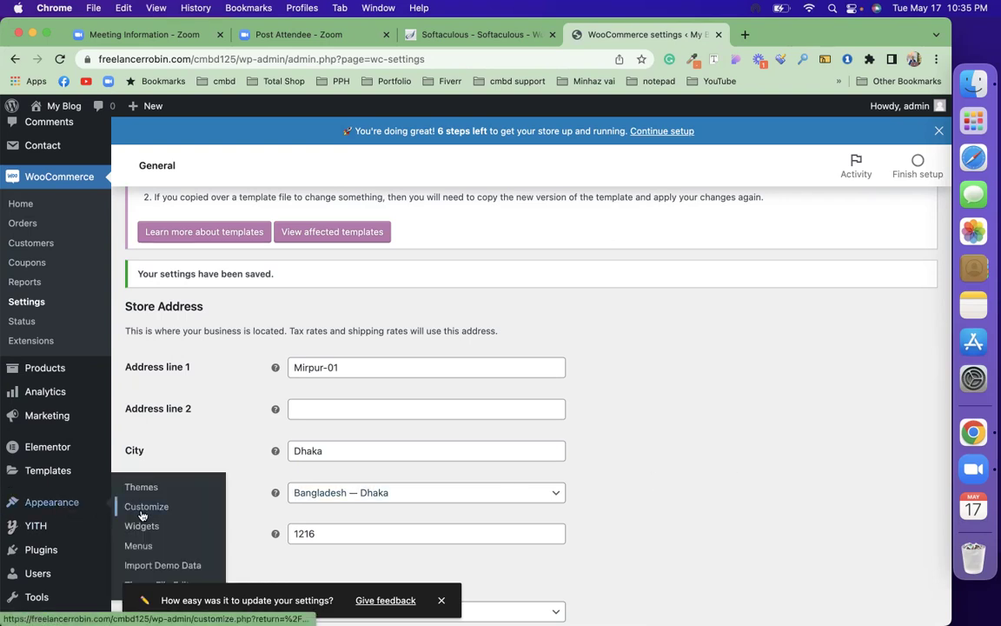
click(164, 565)
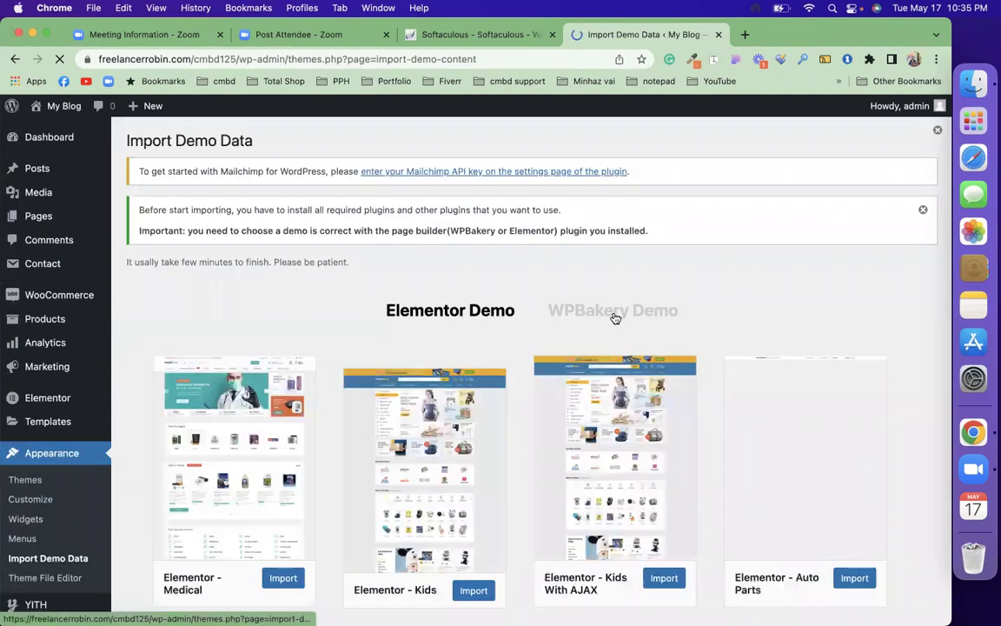
click(614, 318)
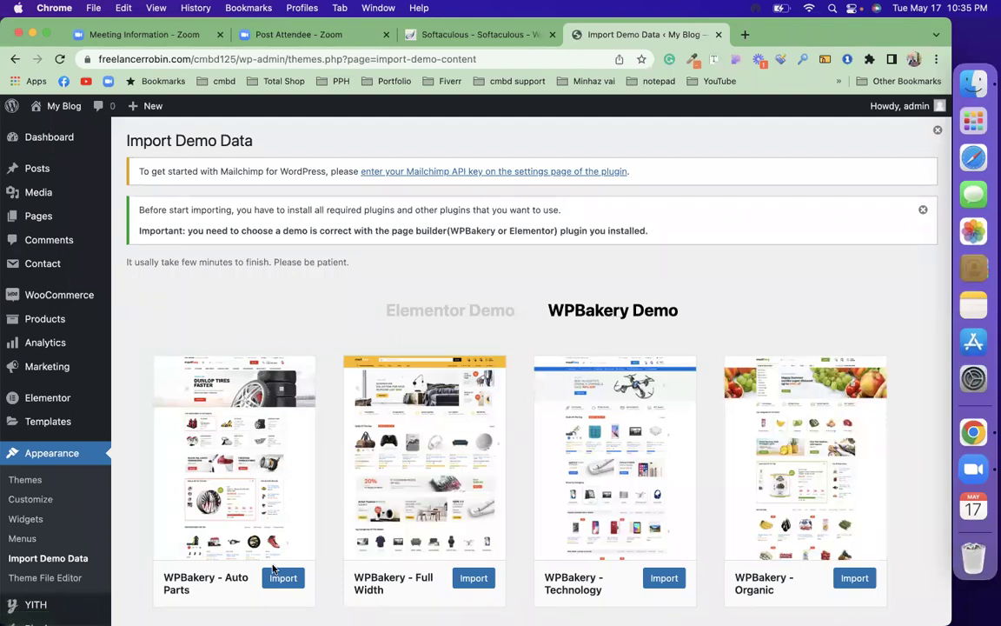
click(439, 314)
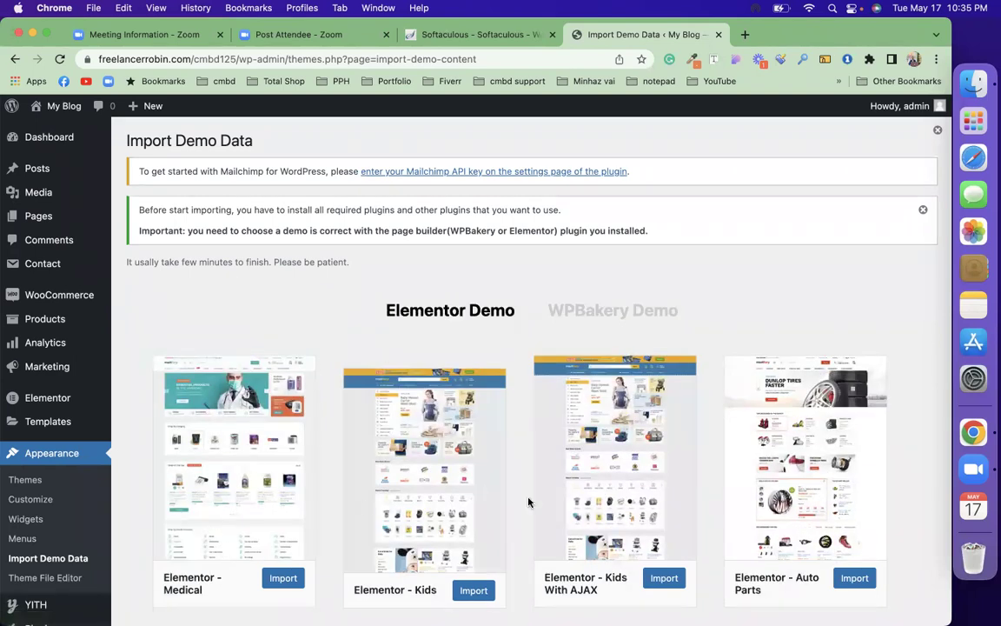
scroll(522, 470, down, 10)
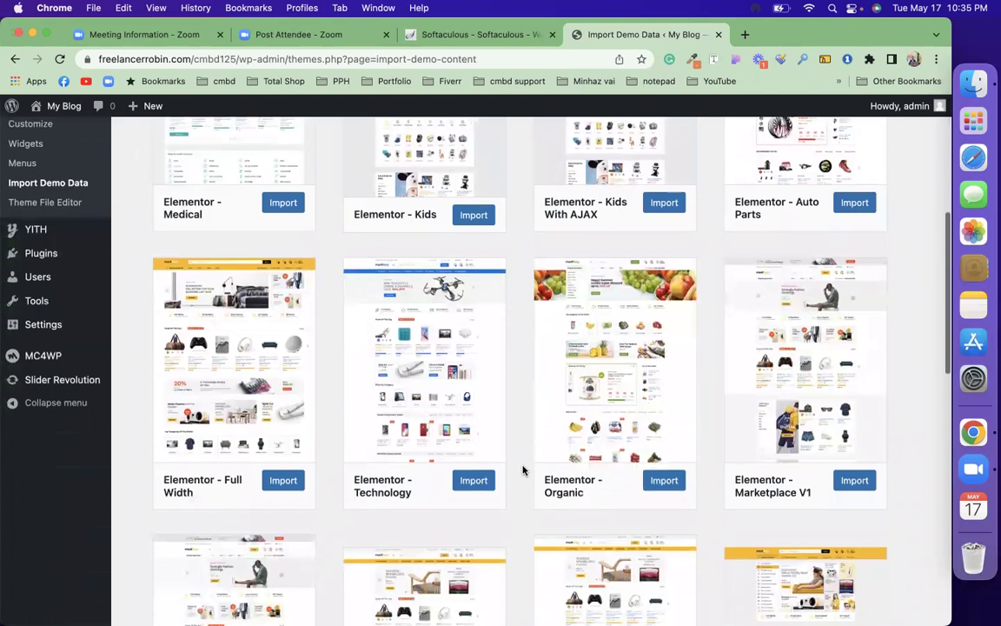
click(276, 458)
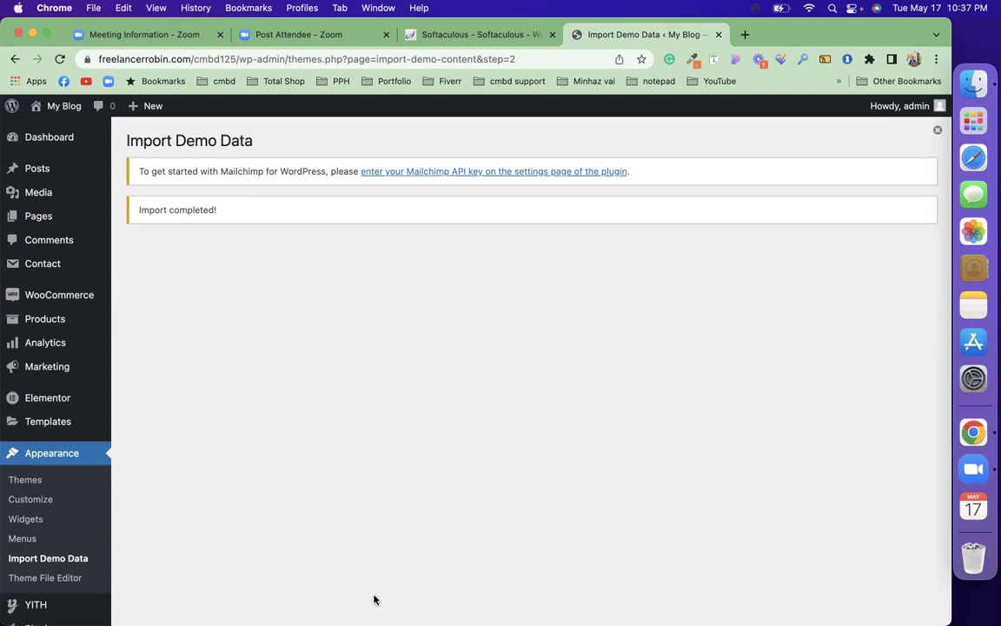
Open the site's front end in a new browser tab and look over the top of the imported home page
right_click(57, 128)
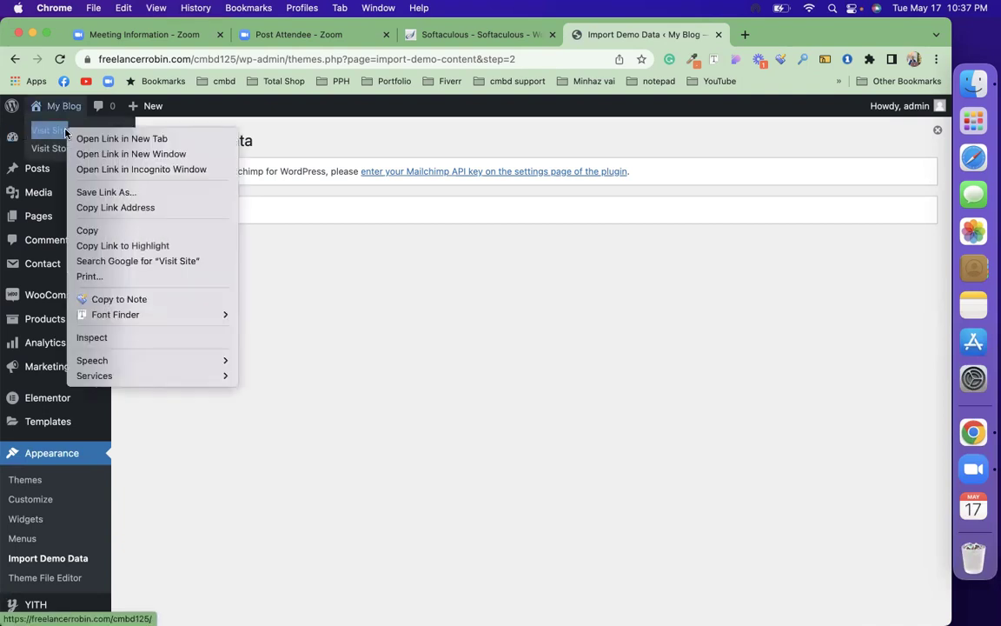
click(85, 139)
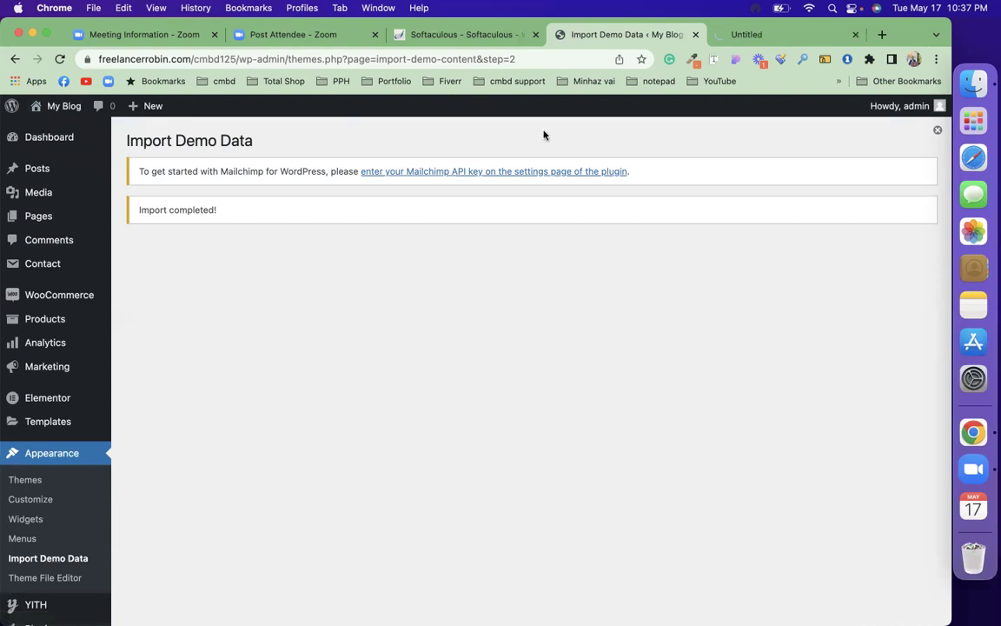
click(782, 35)
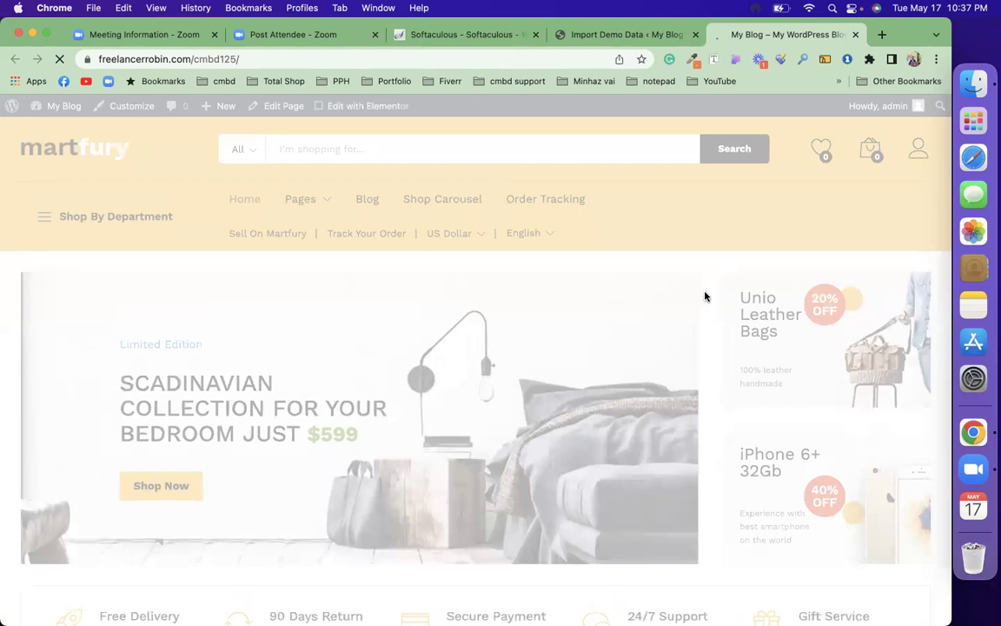
scroll(655, 311, down, 10)
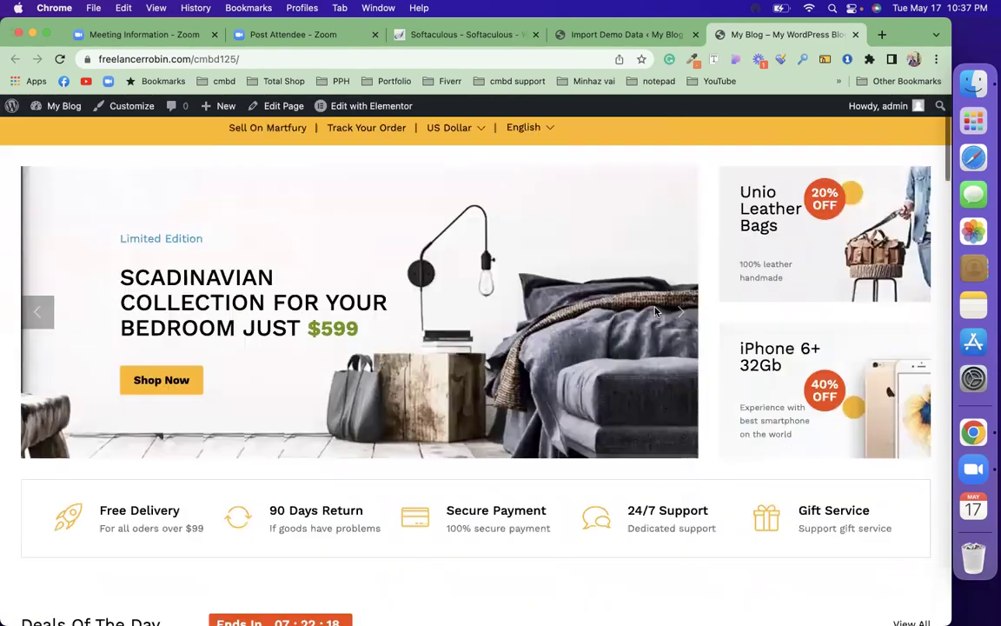
scroll(462, 199, up, 10)
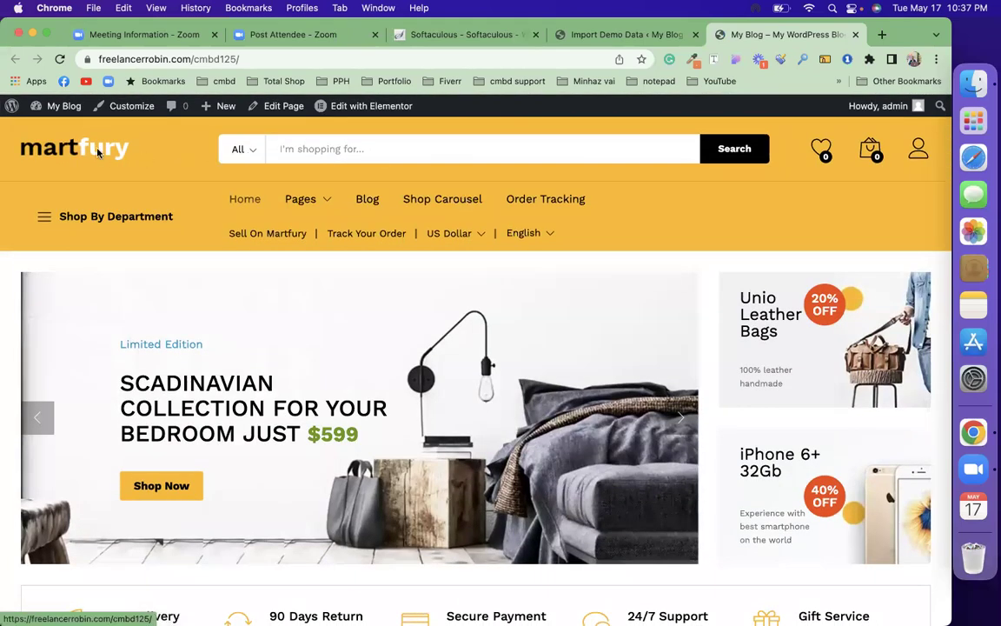
Examine the home page header, including the Pages submenu, the search category list, the cart and the account menu
mouse_move(154, 216)
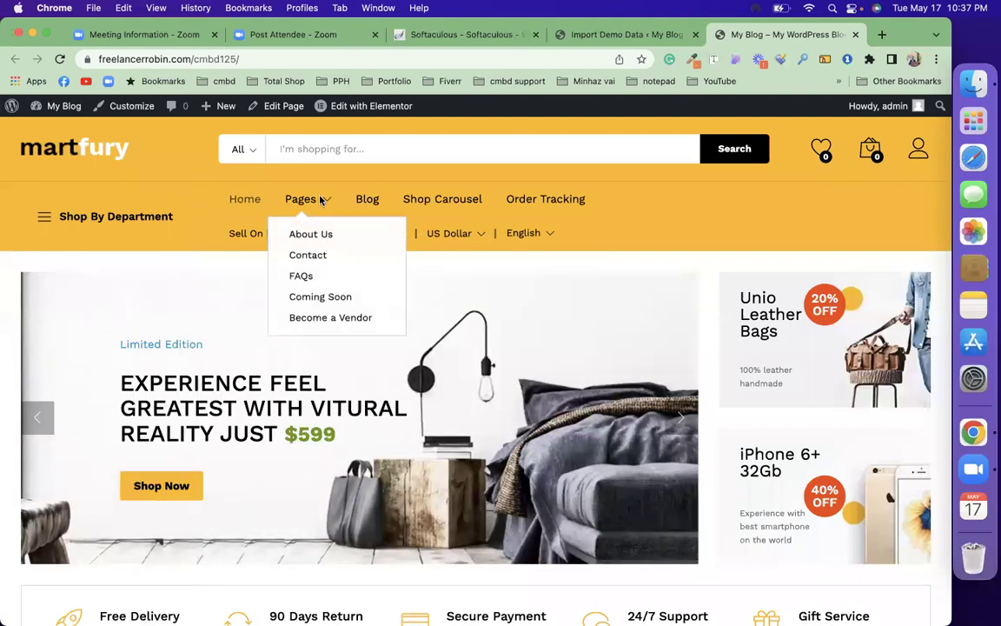
click(256, 149)
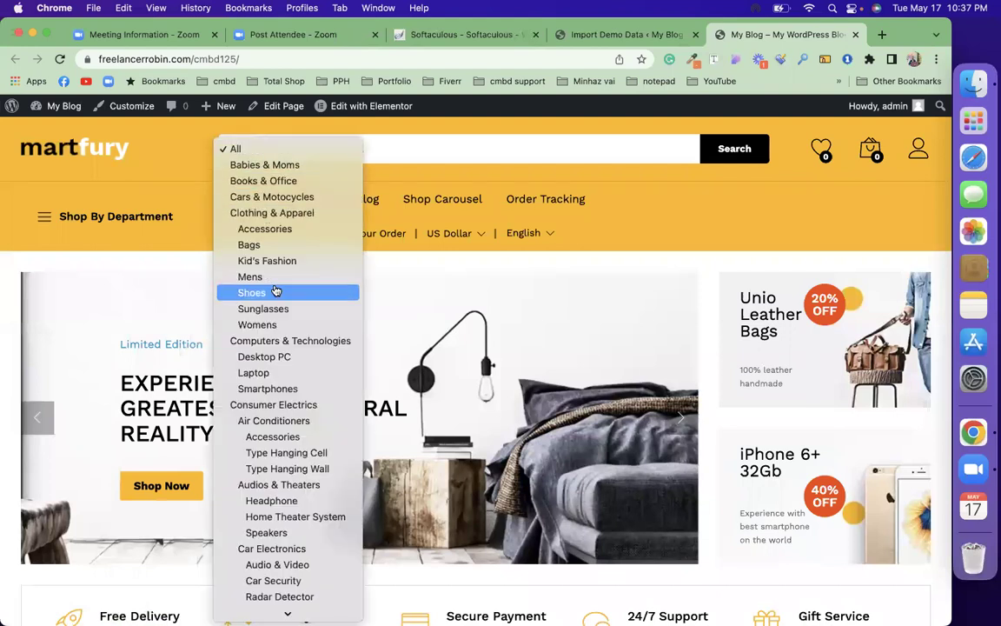
click(680, 202)
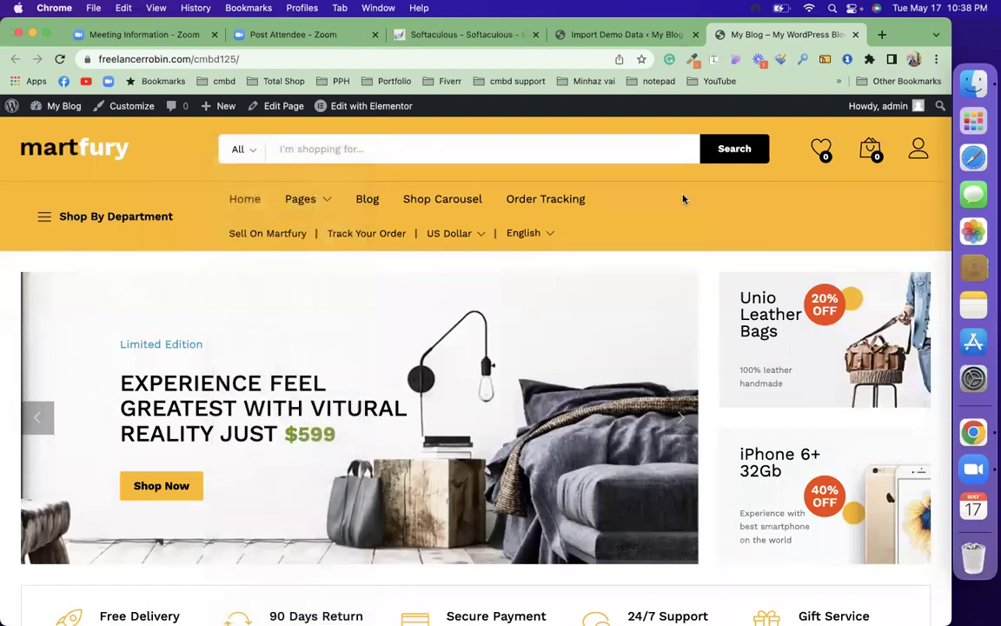
mouse_move(876, 153)
mouse_move(917, 150)
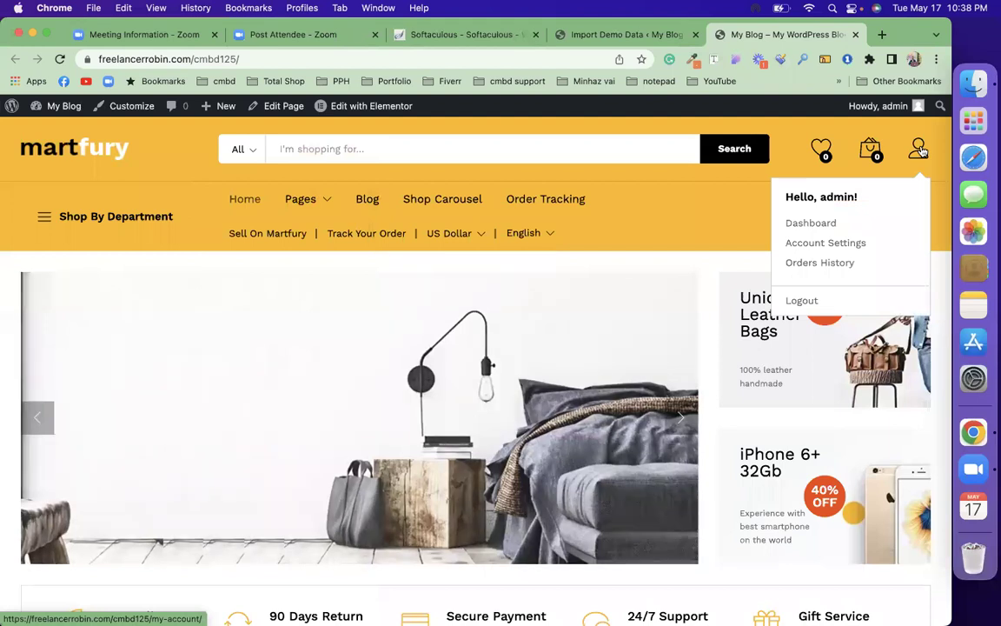
Examine the home page's promotional banners, service features, Deals Of The Day and Top Categories Of The Month
scroll(660, 235, down, 5)
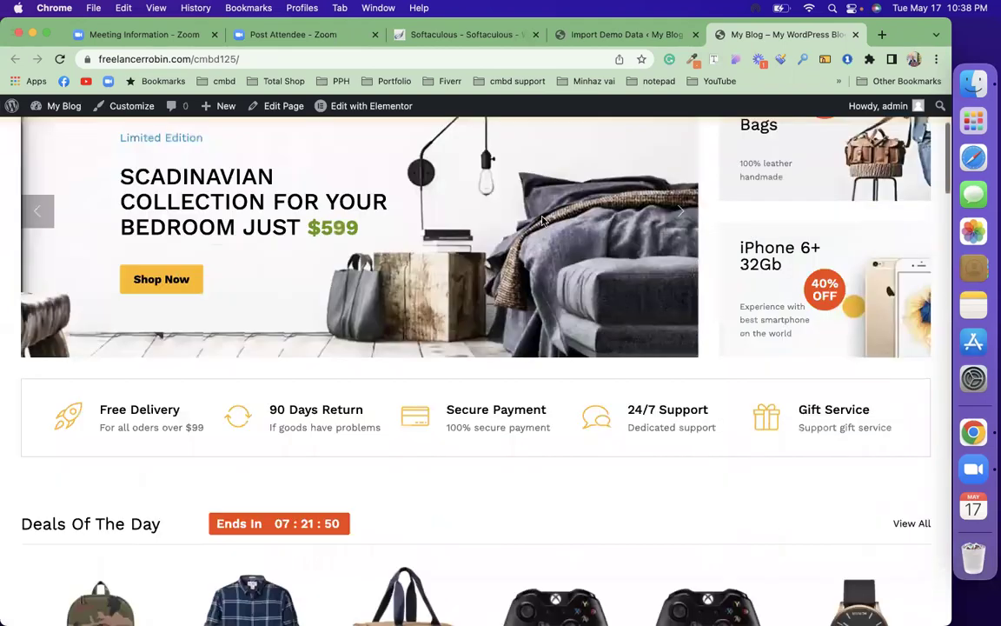
scroll(319, 185, up, 3)
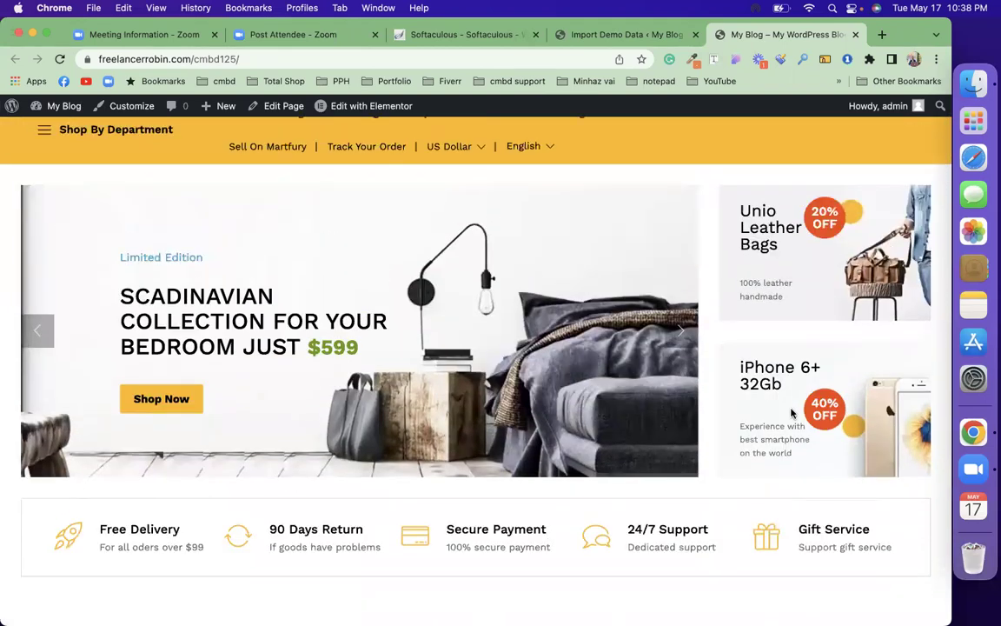
scroll(137, 445, down, 3)
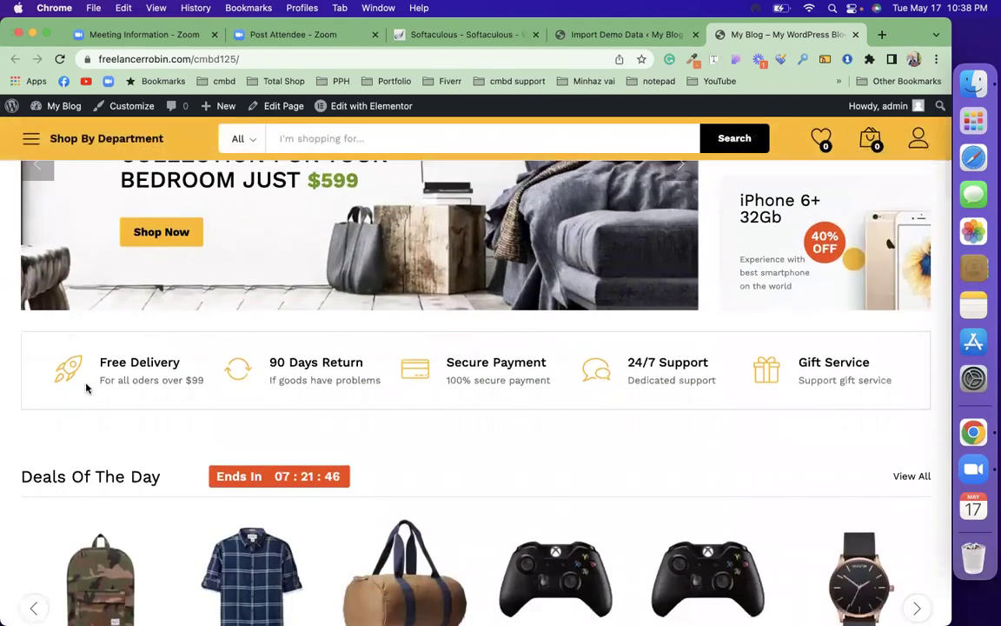
scroll(362, 368, down, 6)
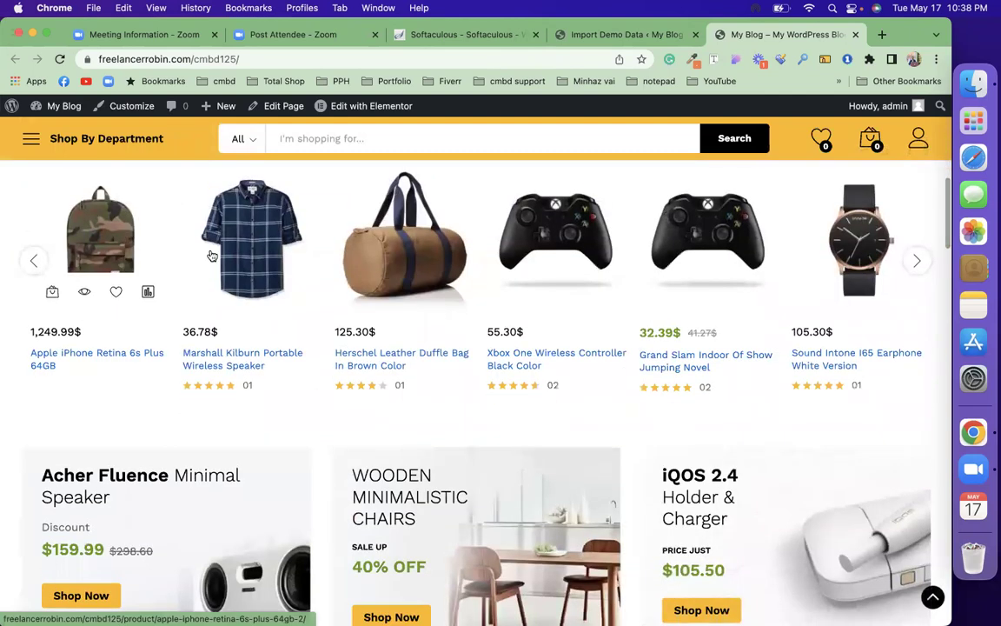
scroll(213, 252, up, 3)
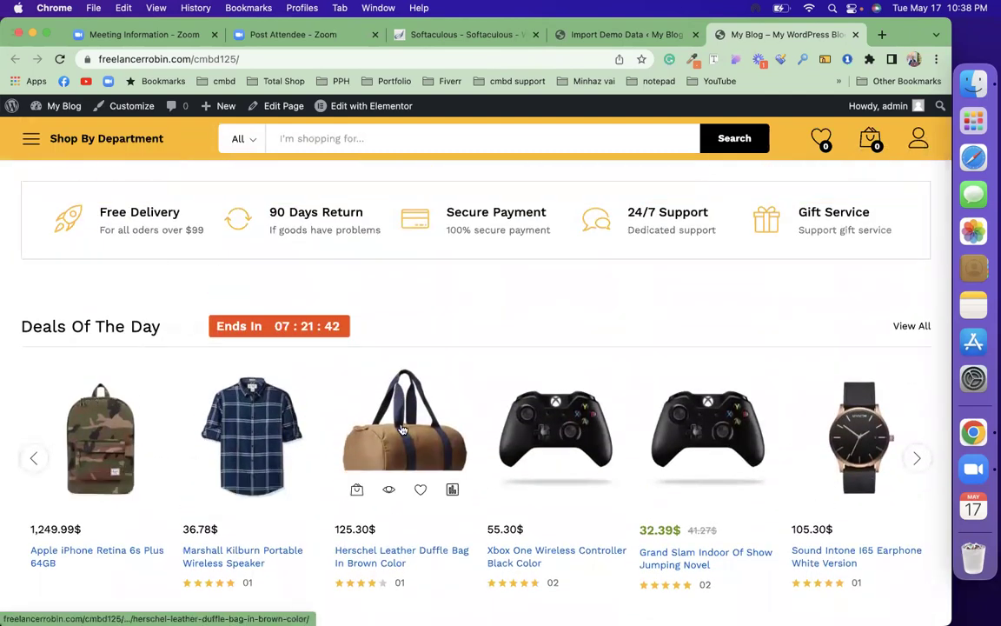
scroll(400, 429, down, 9)
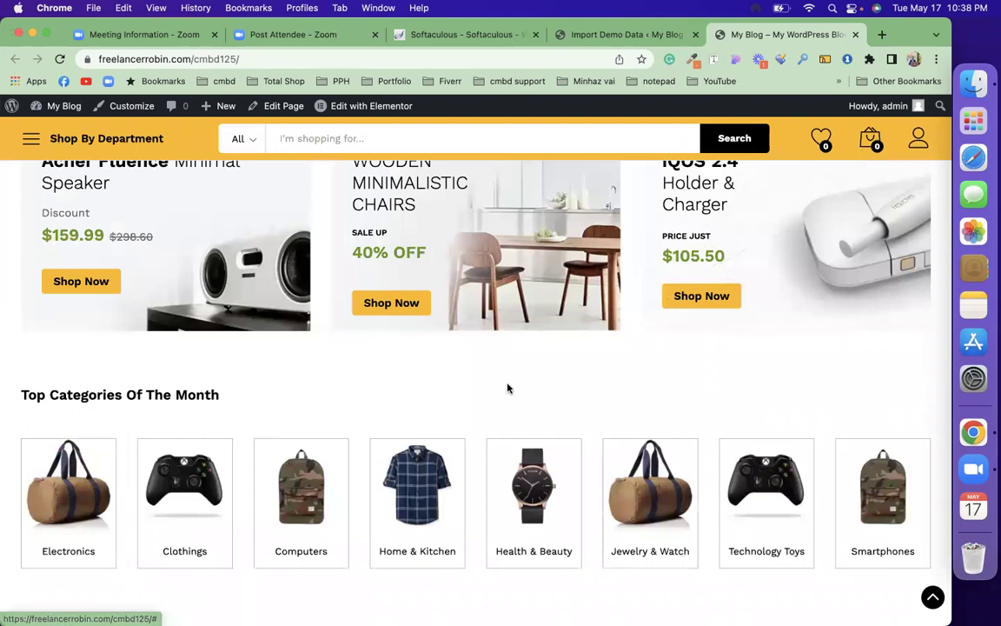
Review the Consumer Electronics, Apparels & Clothings and Garden & Kitchen sections, the discount banners, the newsletter and the footer
scroll(179, 379, down, 3)
scroll(392, 419, down, 3)
scroll(408, 382, down, 3)
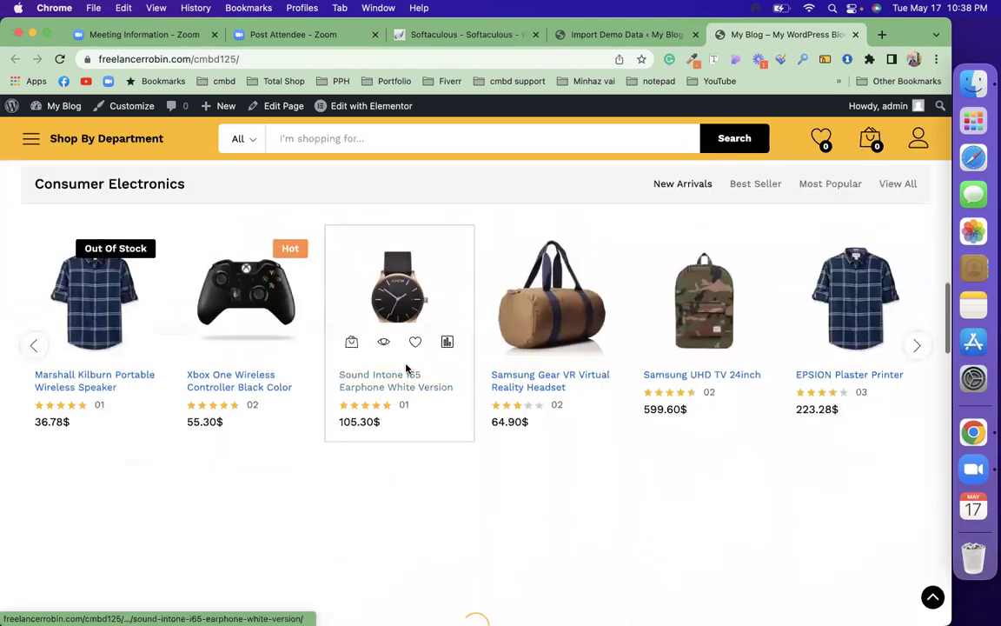
scroll(408, 371, up, 2)
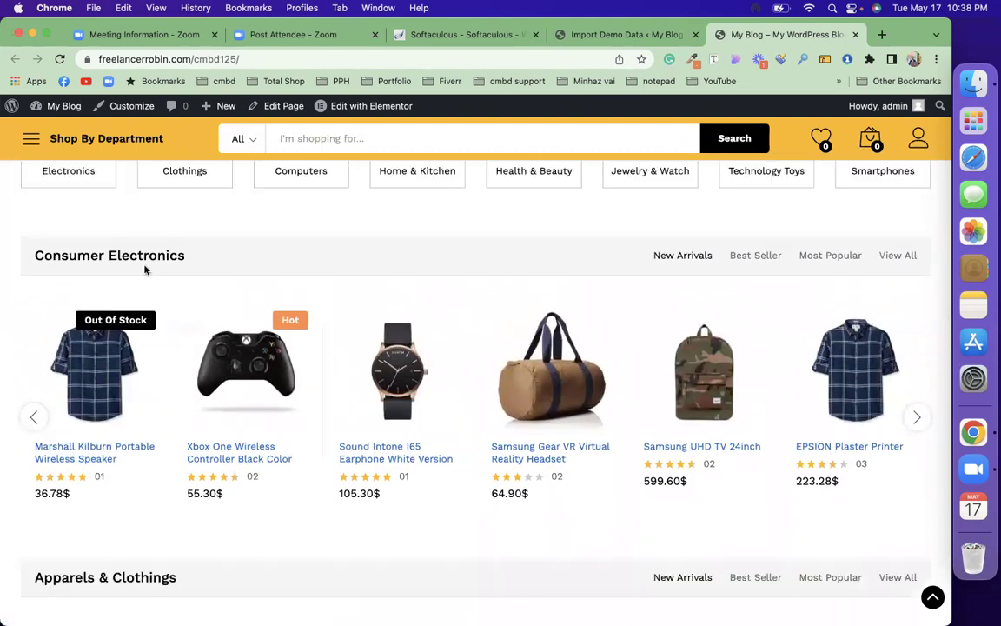
scroll(617, 484, down, 2)
scroll(617, 483, down, 2)
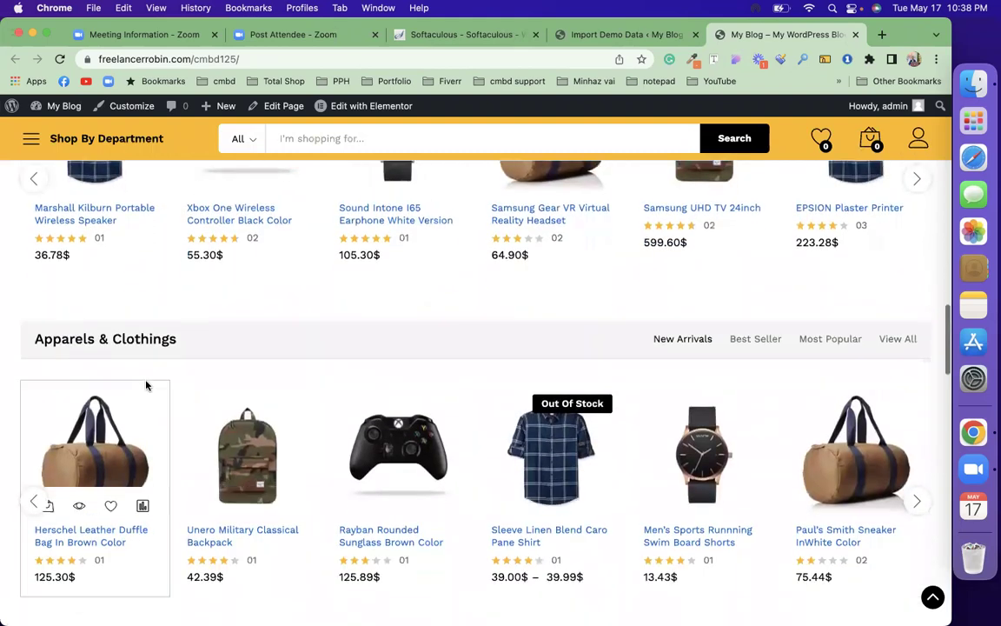
scroll(312, 367, down, 1)
scroll(312, 368, down, 3)
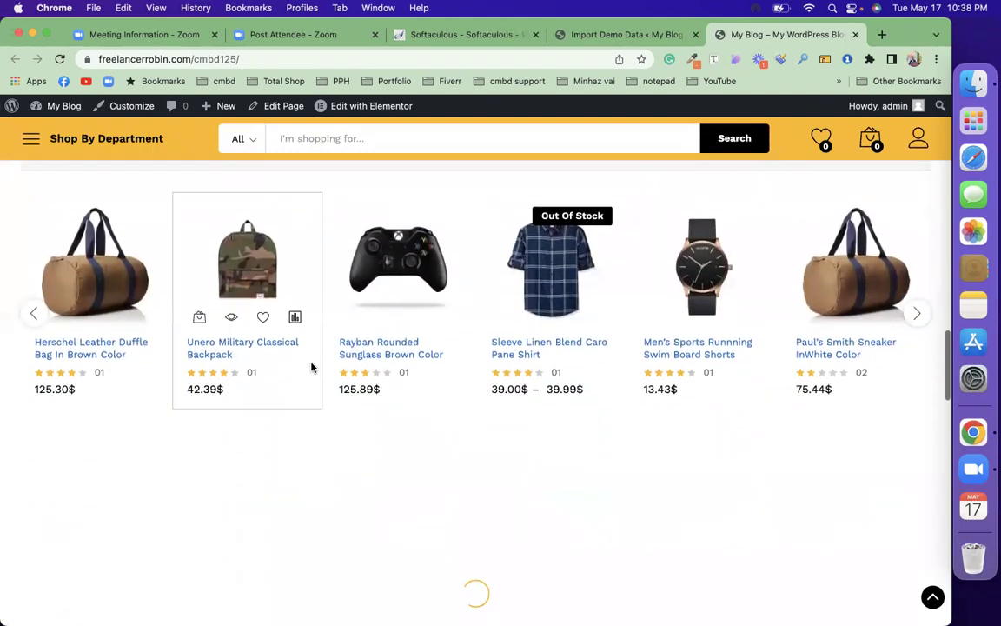
scroll(312, 367, down, 3)
scroll(312, 368, down, 5)
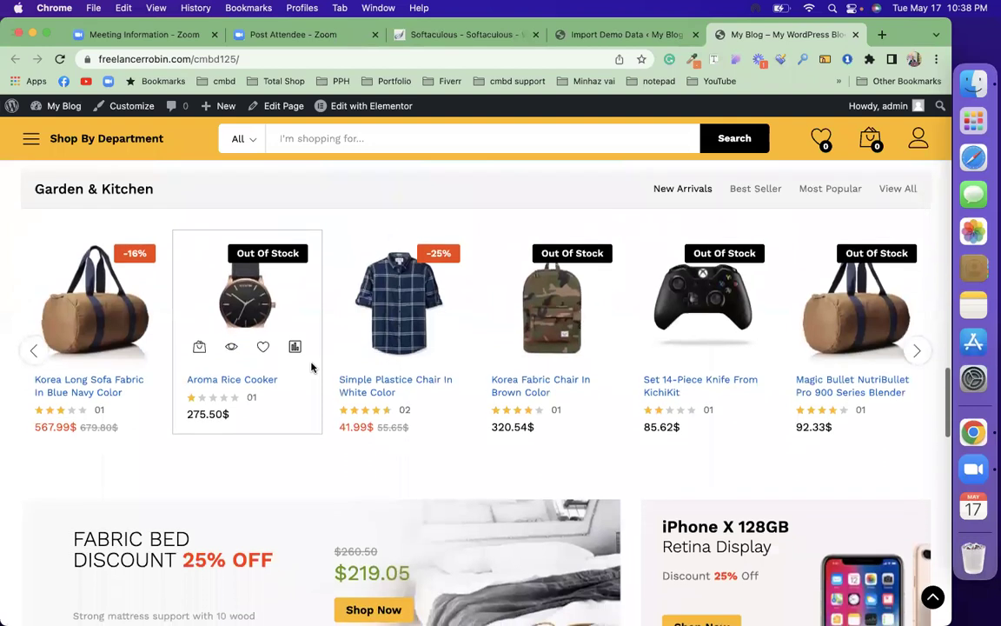
scroll(310, 364, up, 6)
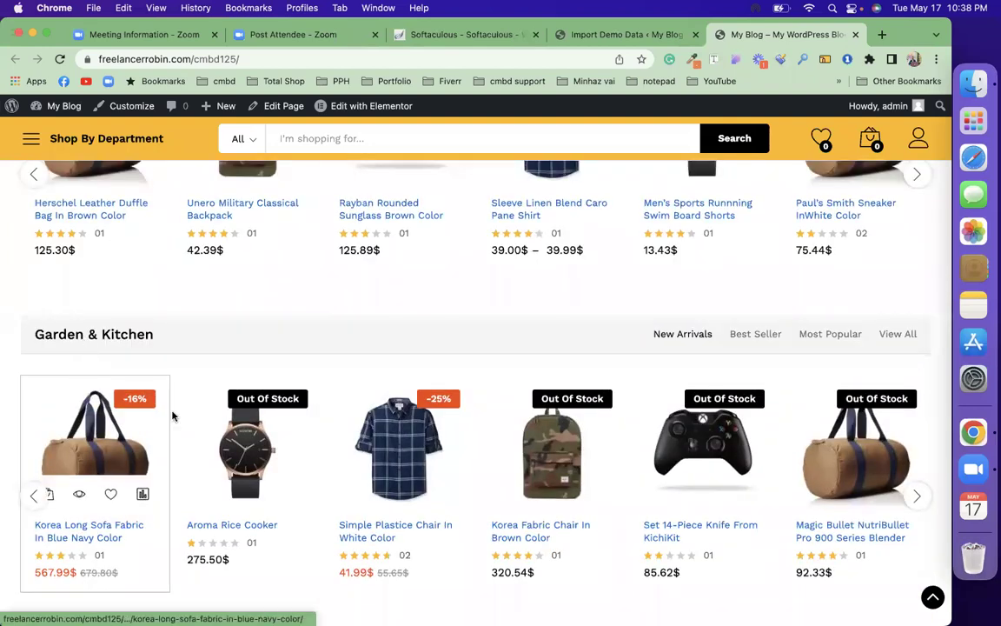
scroll(321, 421, down, 3)
scroll(320, 421, down, 8)
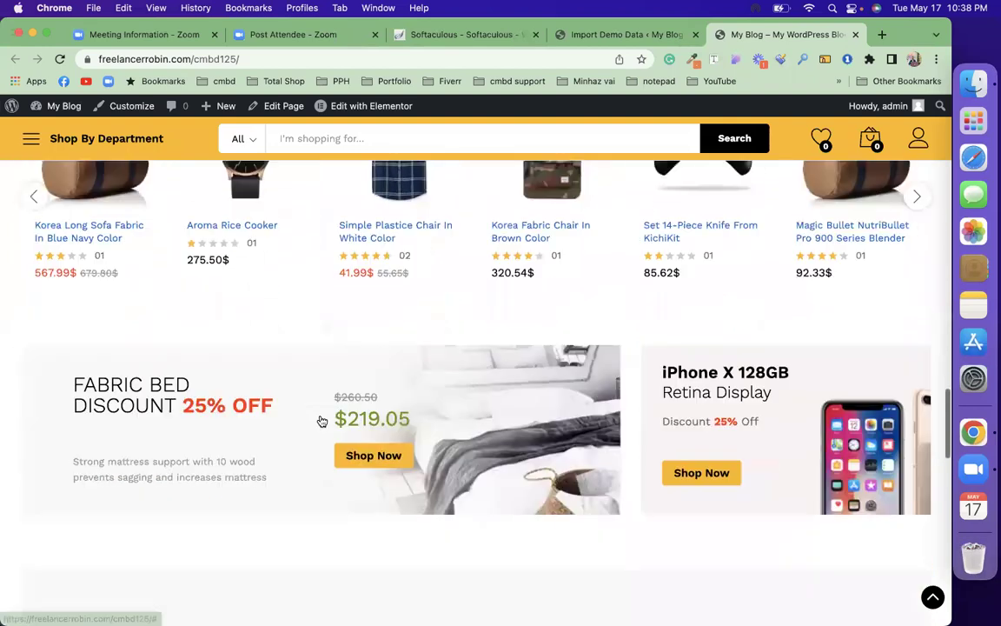
scroll(320, 421, down, 8)
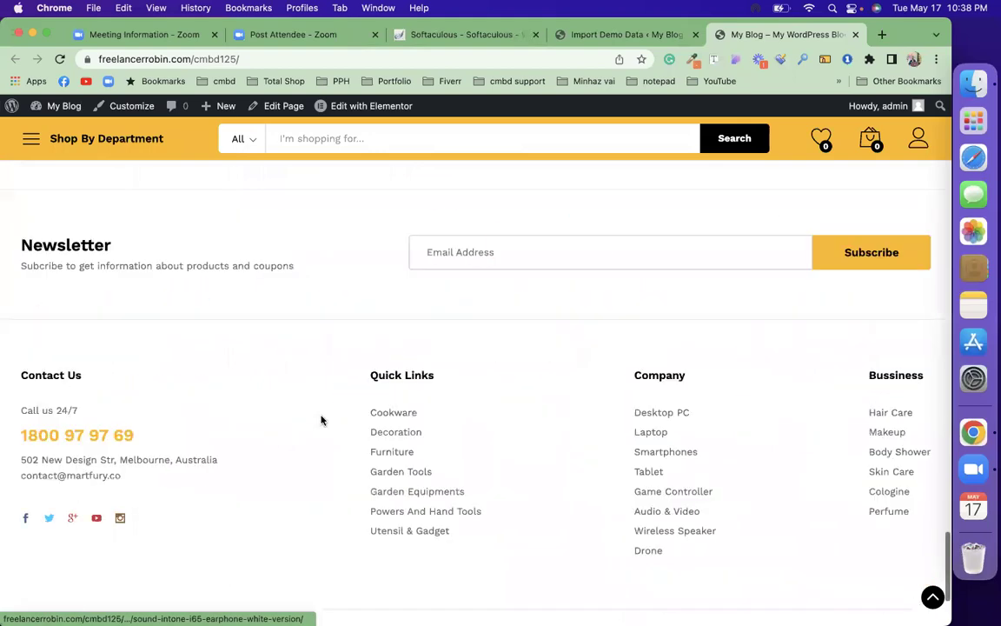
Return to the start of the home page, recheck Deals Of The Day and view another hero slider slide
scroll(321, 421, up, 15)
scroll(321, 420, up, 8)
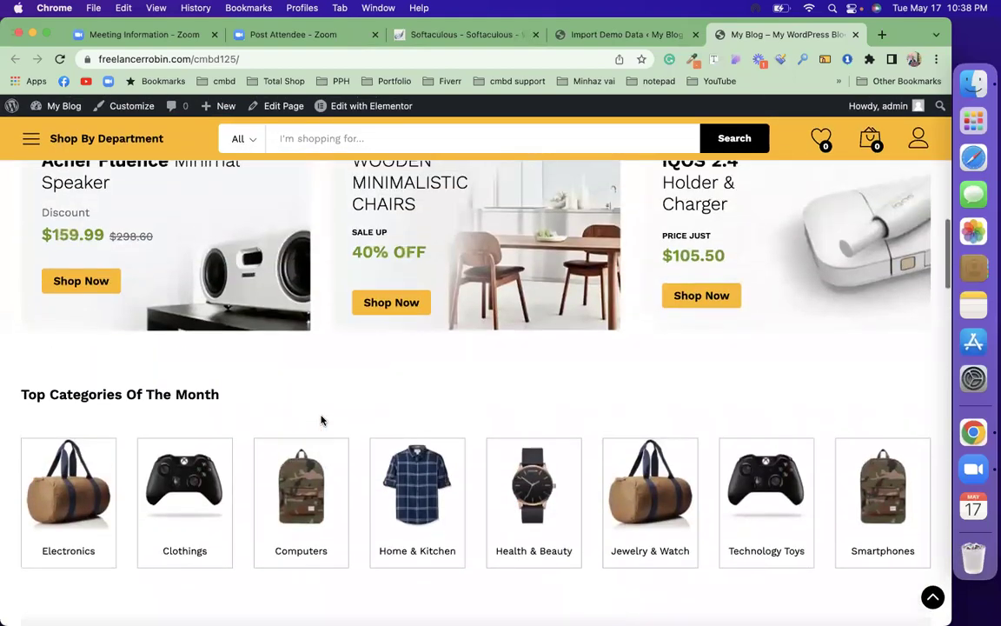
scroll(306, 506, up, 2)
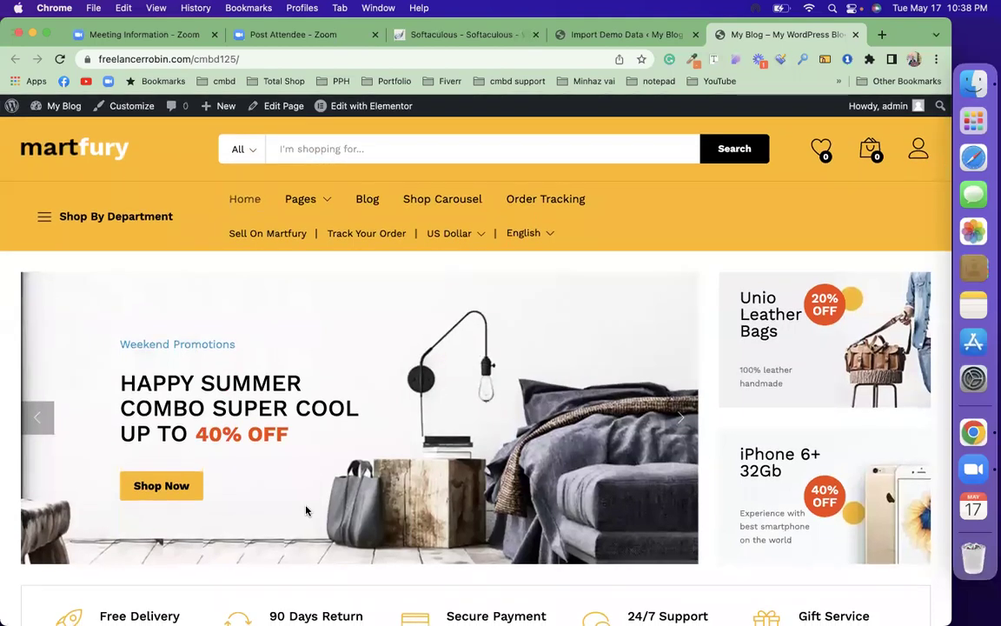
scroll(306, 511, down, 6)
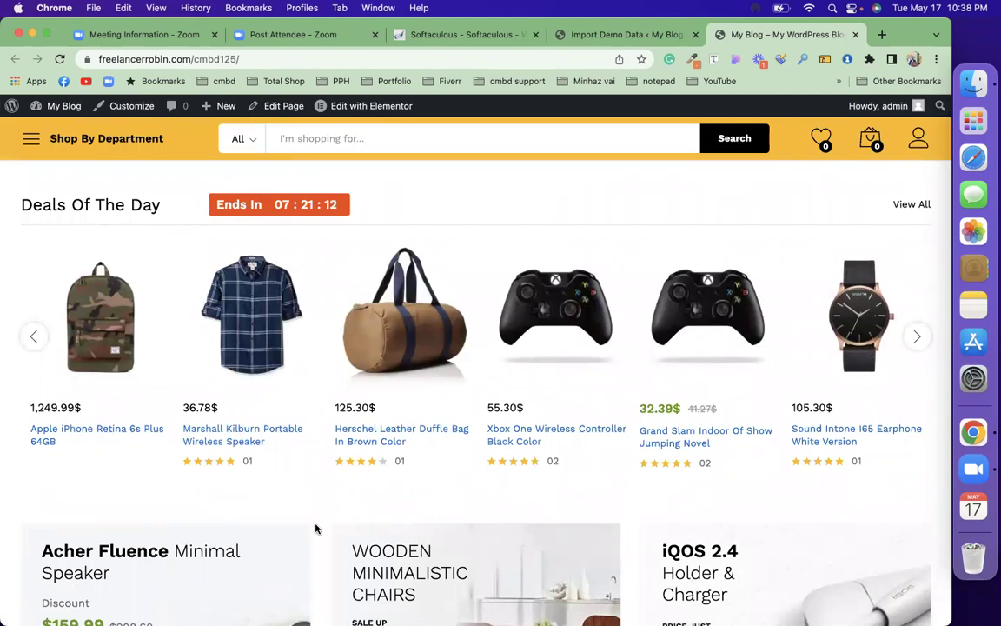
mouse_move(316, 456)
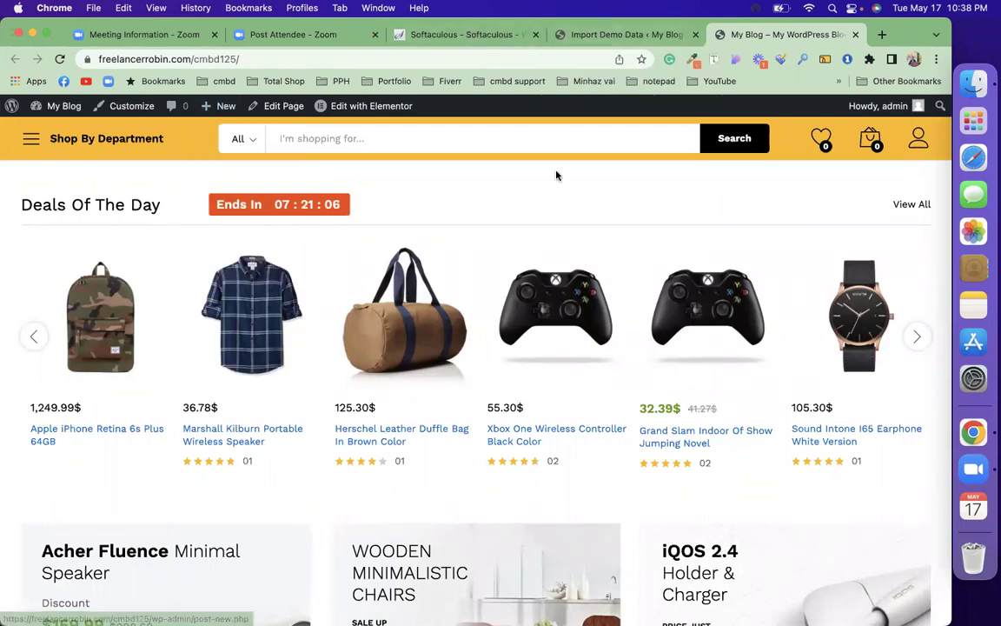
scroll(557, 181, up, 10)
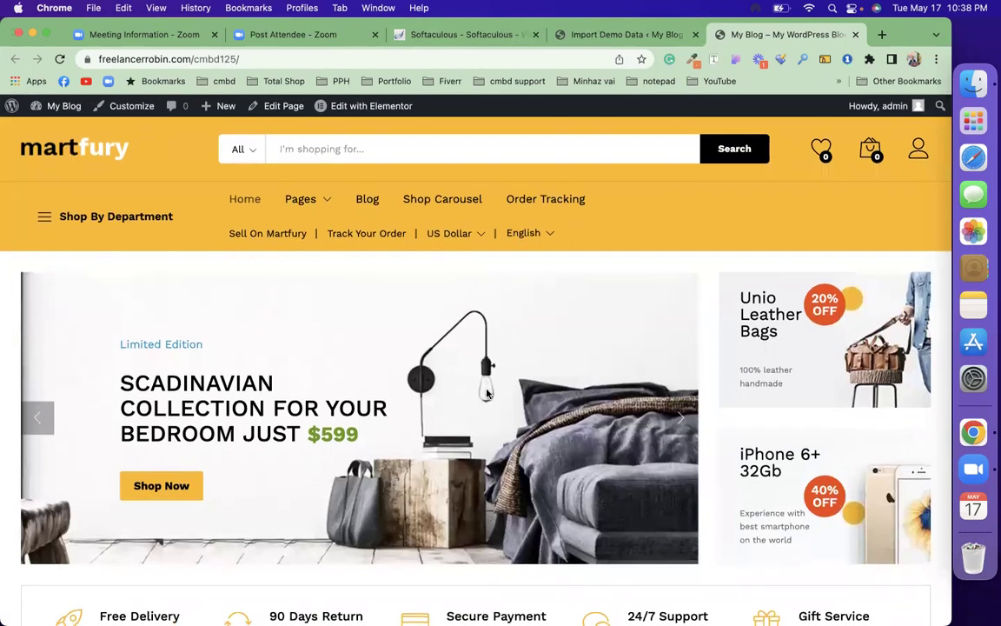
click(37, 417)
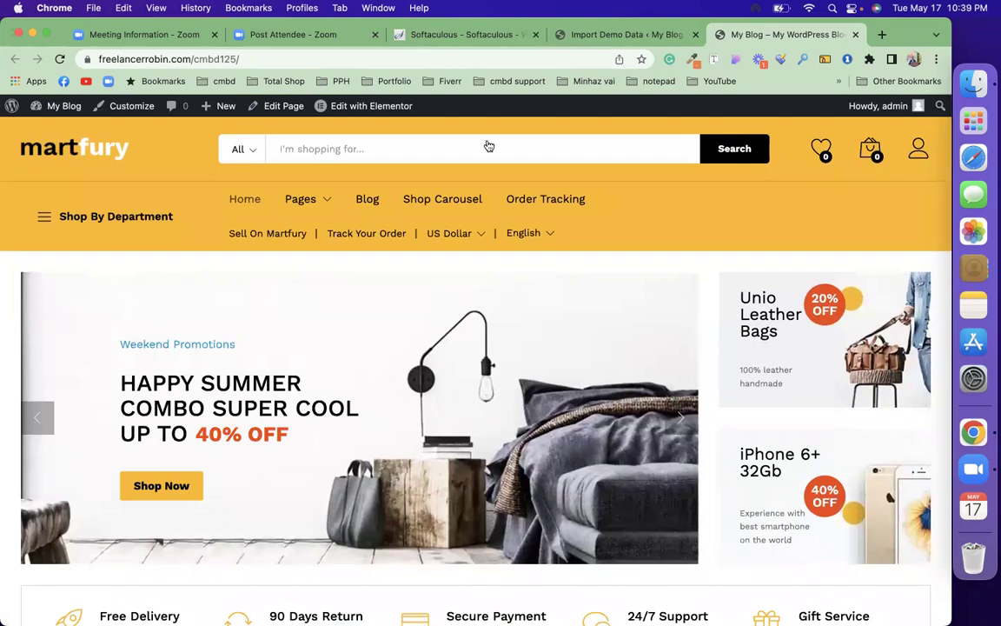
Return to the WordPress admin dashboard and open the product categories page in a new browser tab
click(586, 35)
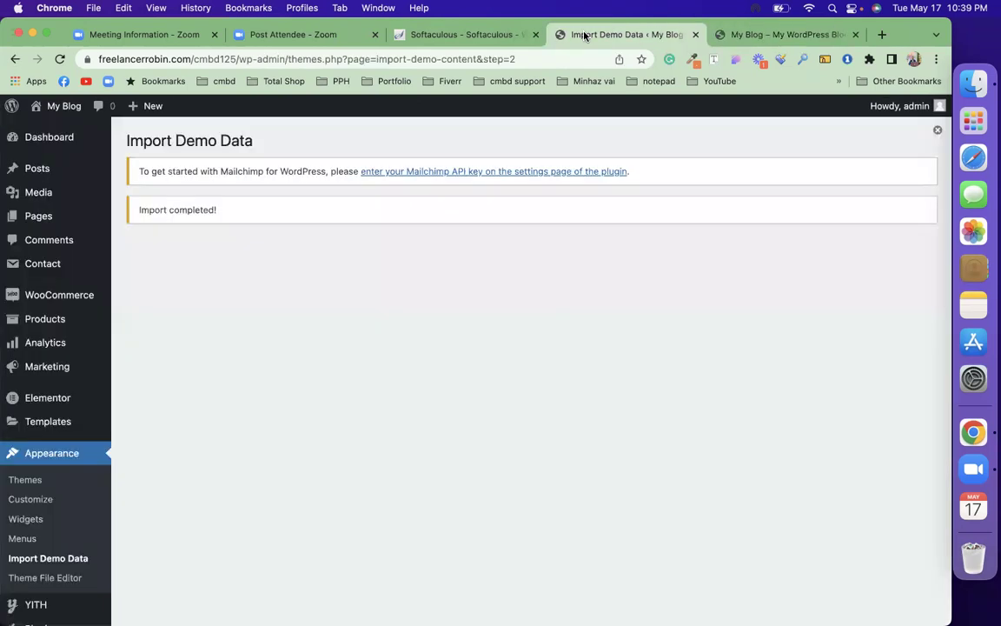
click(64, 63)
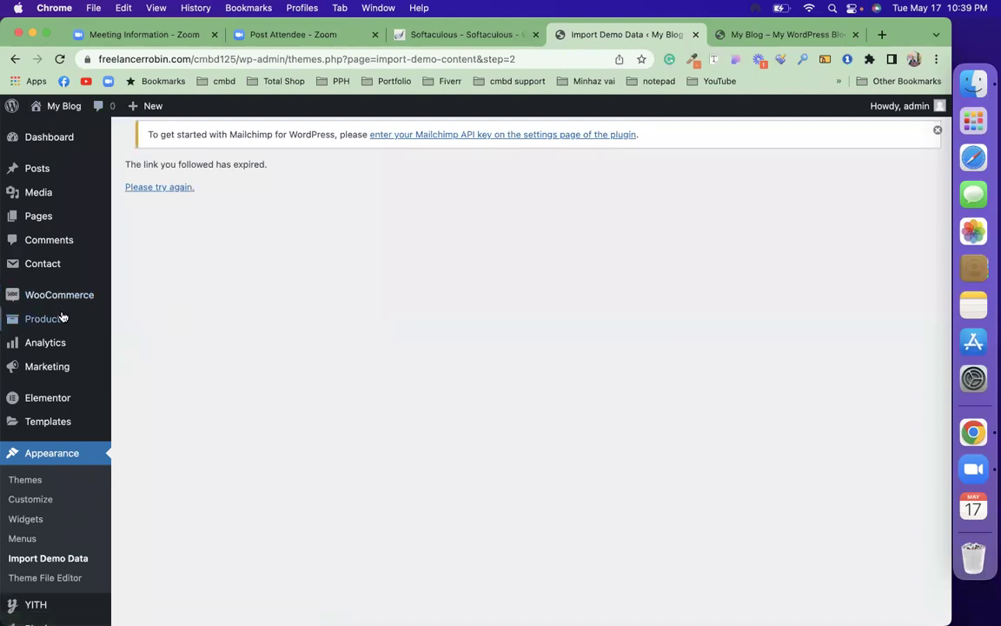
click(64, 146)
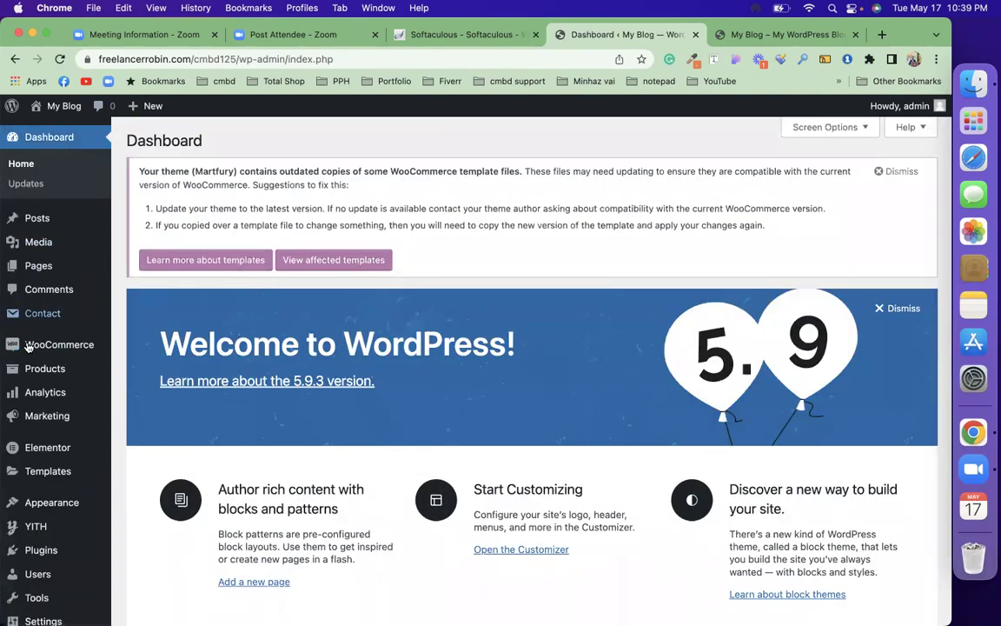
mouse_move(44, 368)
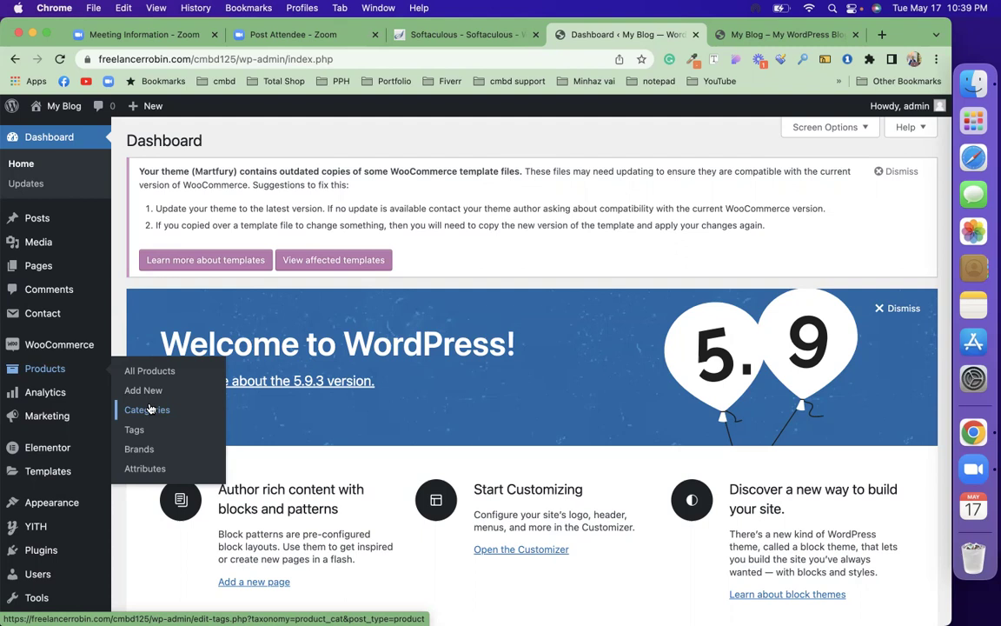
right_click(150, 409)
click(163, 410)
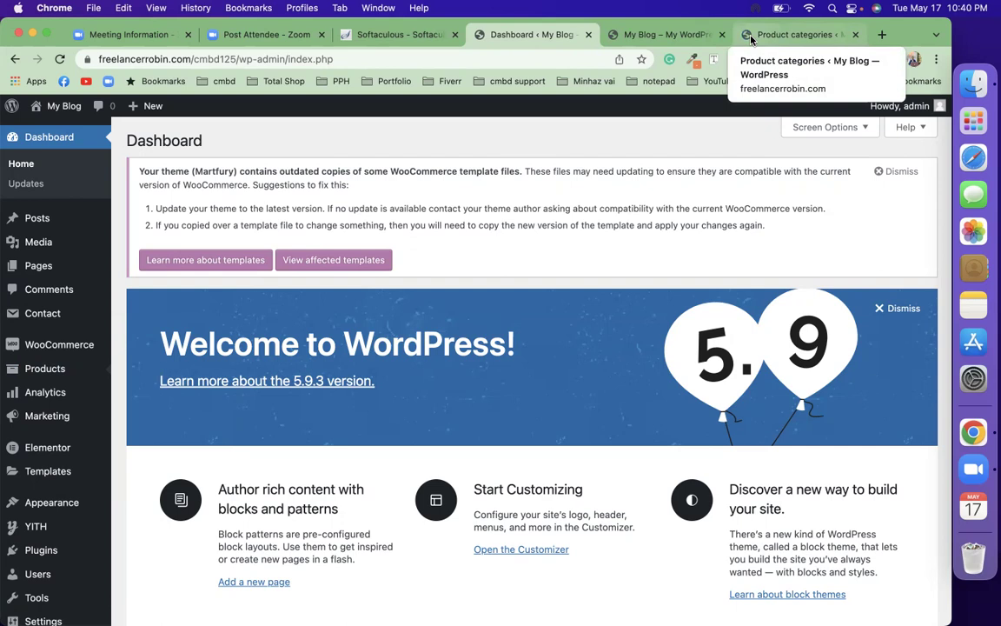
click(751, 35)
Look through the imported product categories, briefly selecting and deselecting all the listed ones
scroll(550, 250, down, 5)
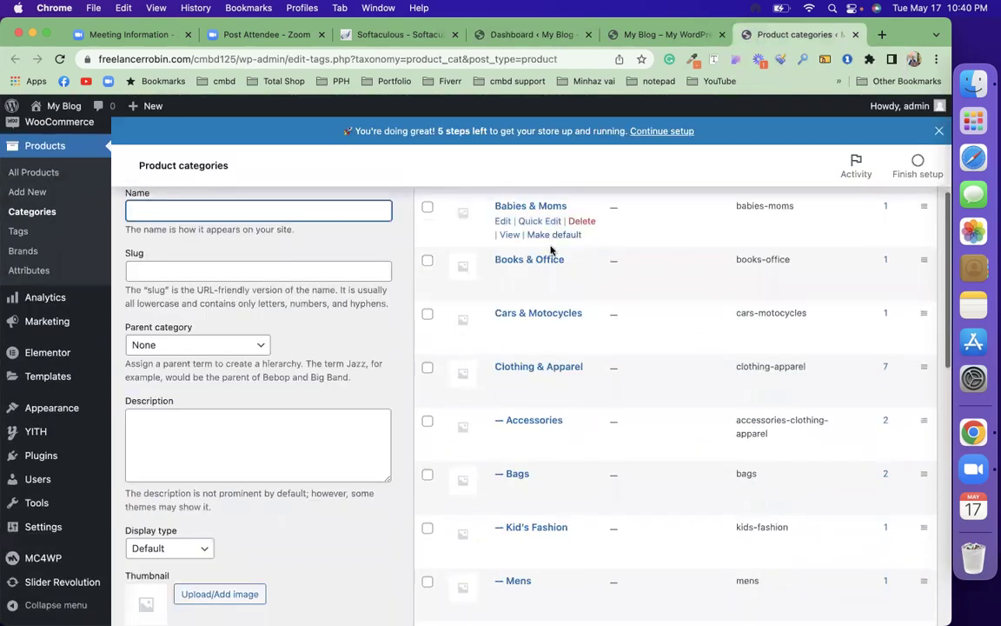
scroll(528, 406, down, 6)
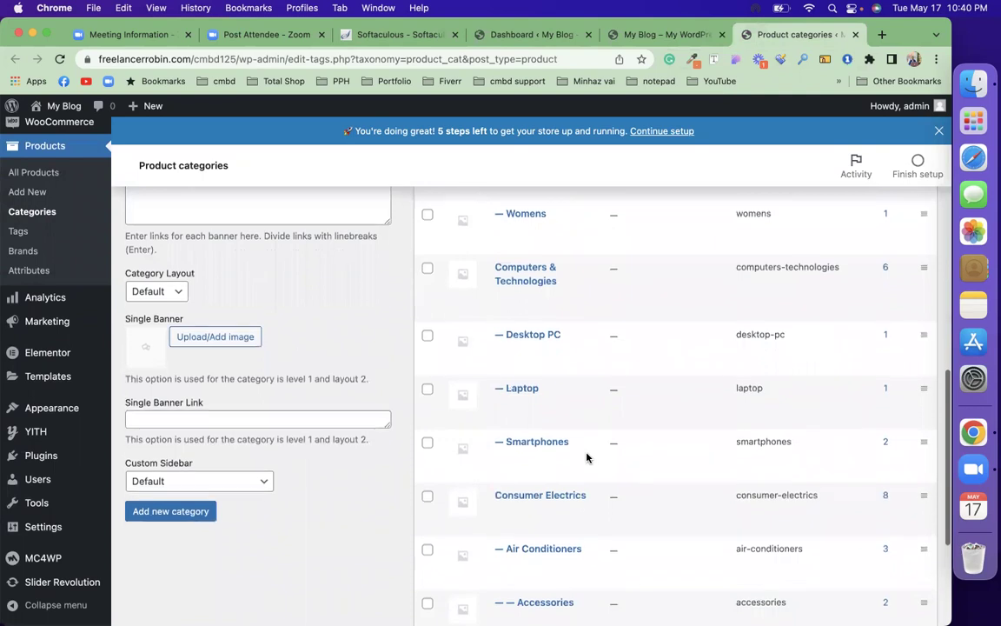
scroll(587, 457, down, 4)
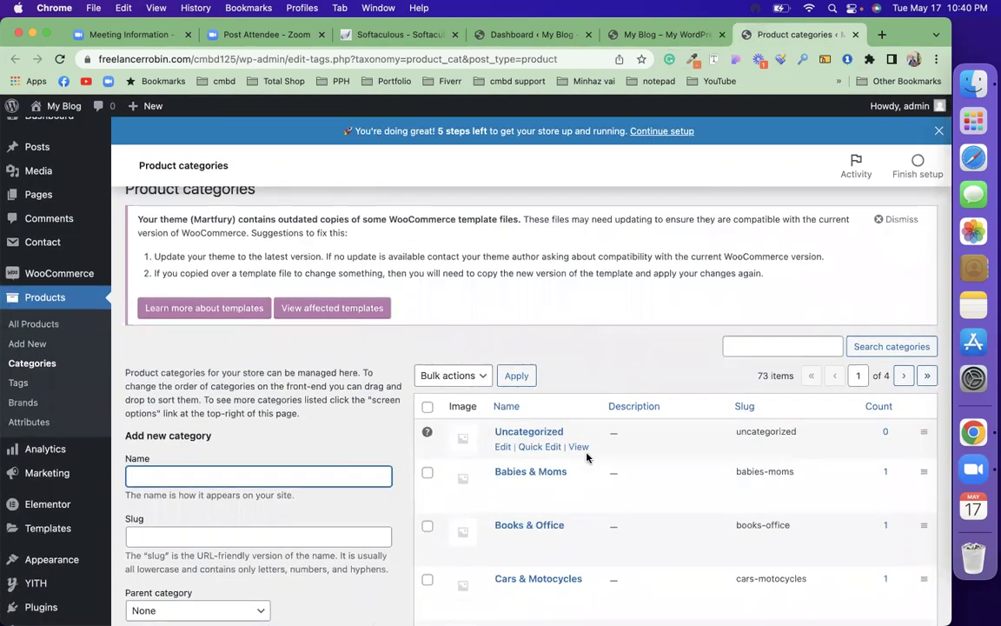
click(427, 407)
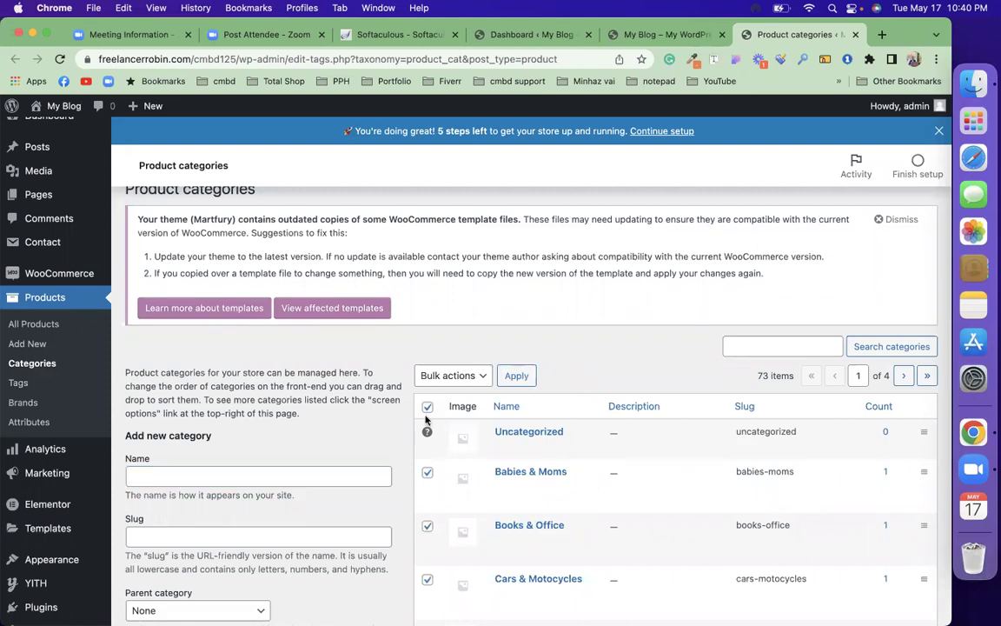
click(427, 407)
Add a product category named "Men's Fashion" without a parent category
click(187, 477)
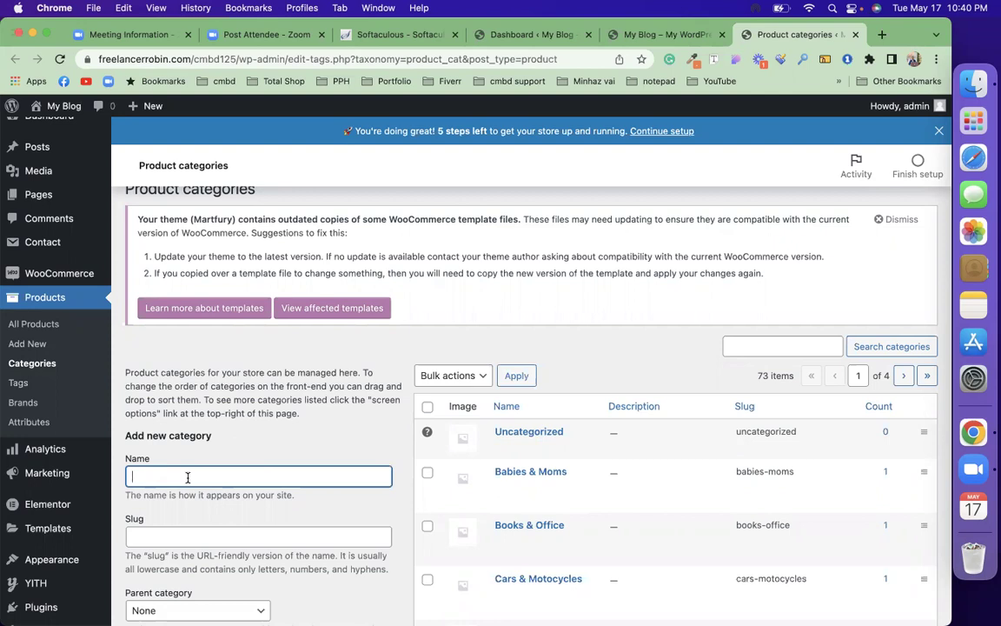
text(Men's Fashion)
scroll(180, 480, down, 10)
scroll(179, 481, down, 5)
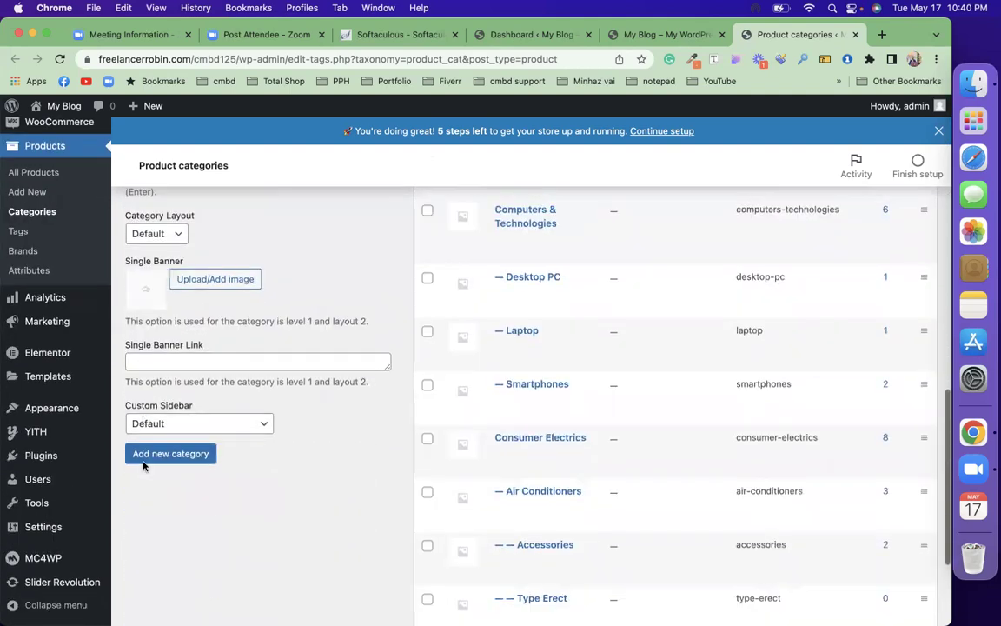
scroll(260, 394, up, 6)
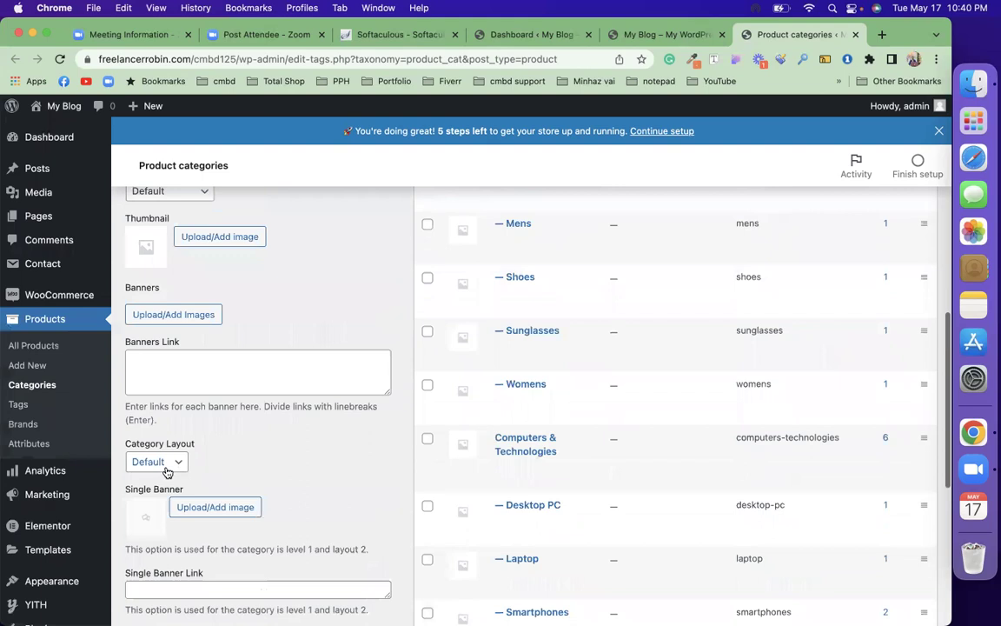
scroll(275, 483, up, 5)
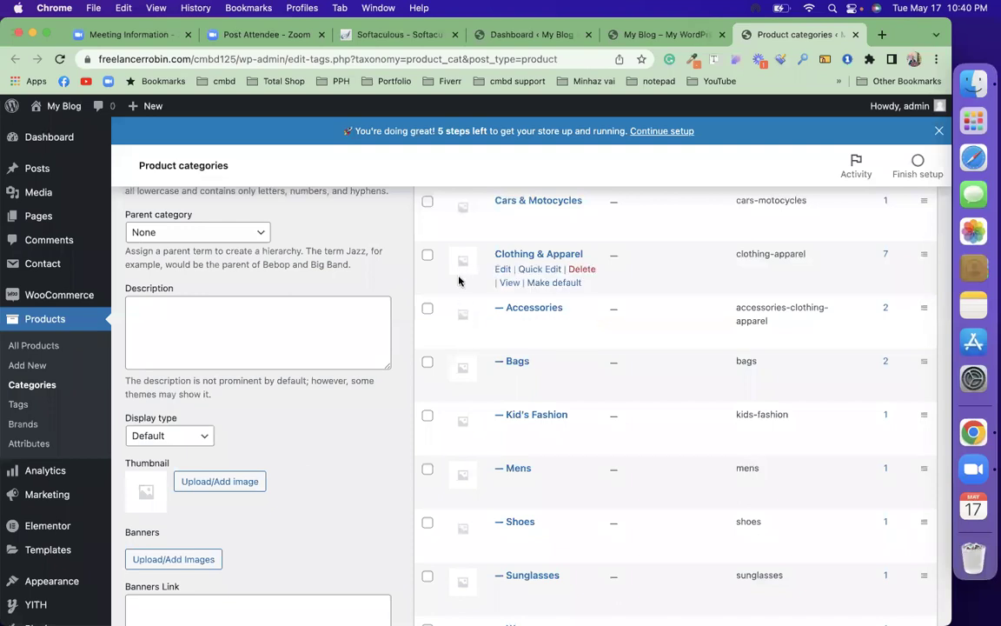
scroll(339, 393, down, 10)
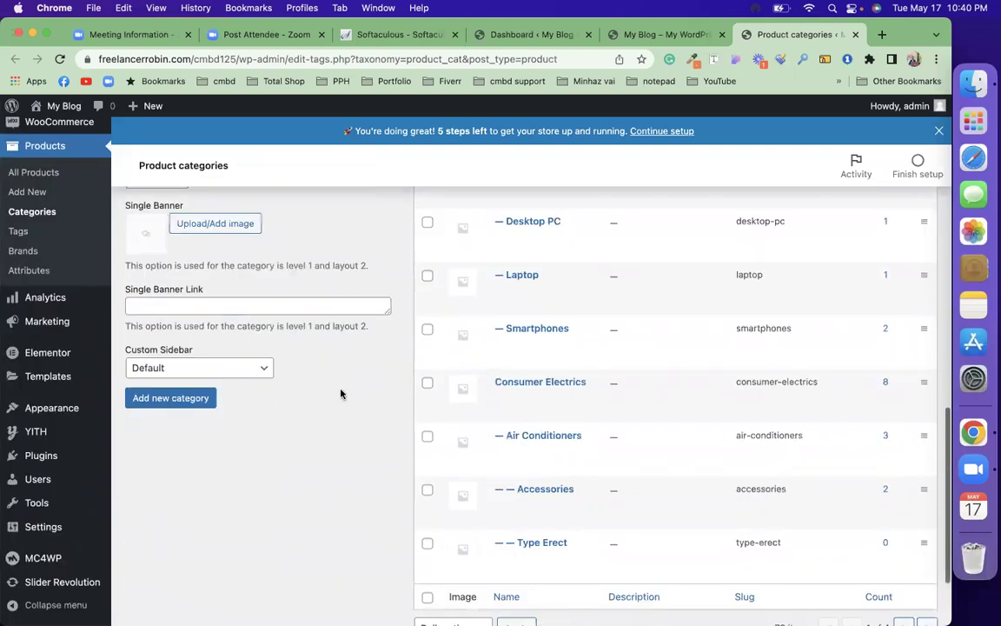
click(184, 365)
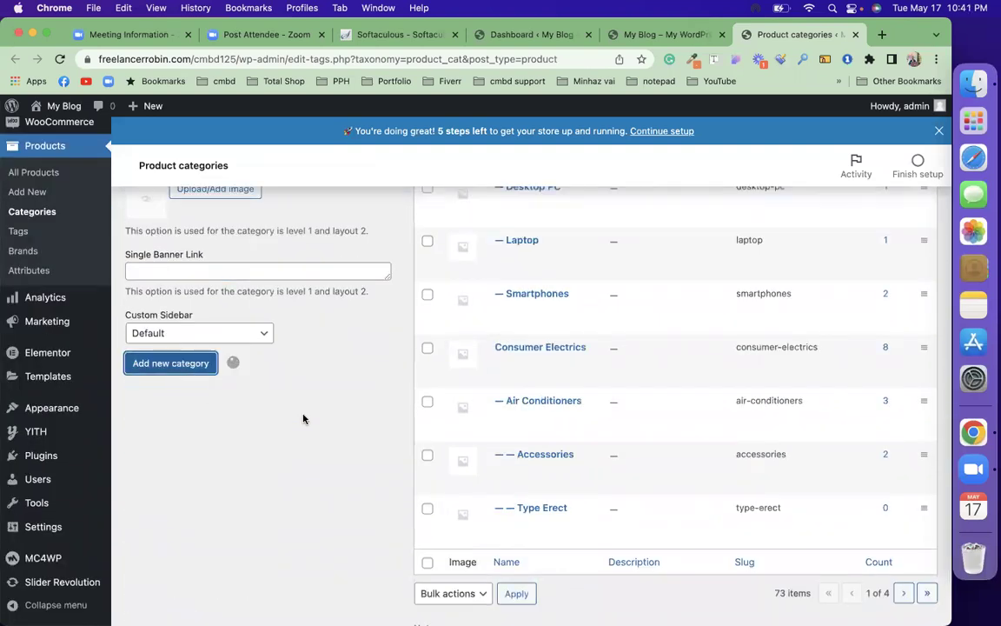
scroll(303, 419, up, 10)
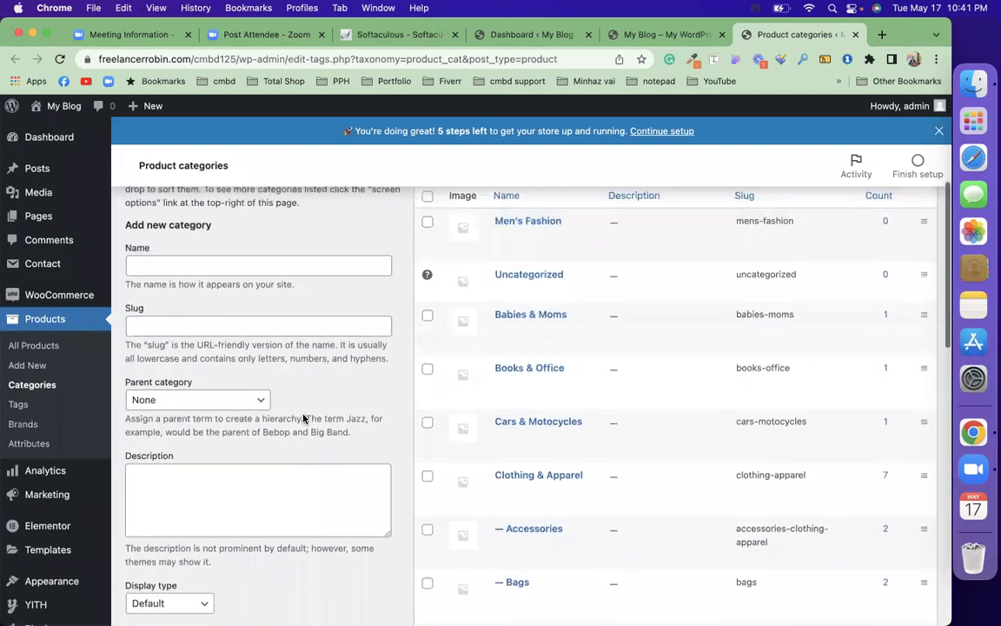
scroll(309, 408, up, 3)
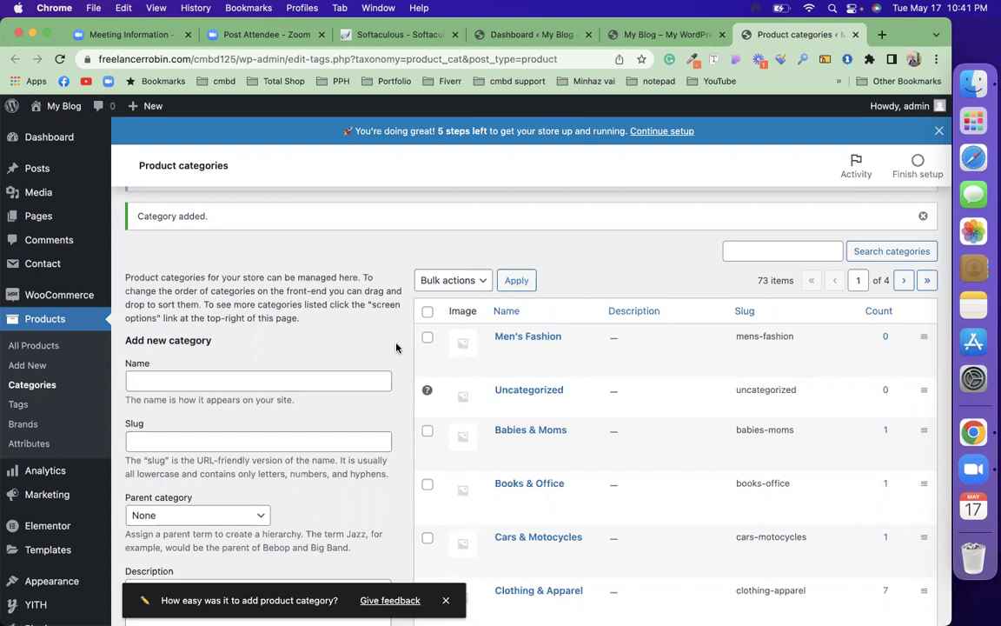
Enter "Men's Shirt" as the name of another new product category
click(318, 376)
text(Me)
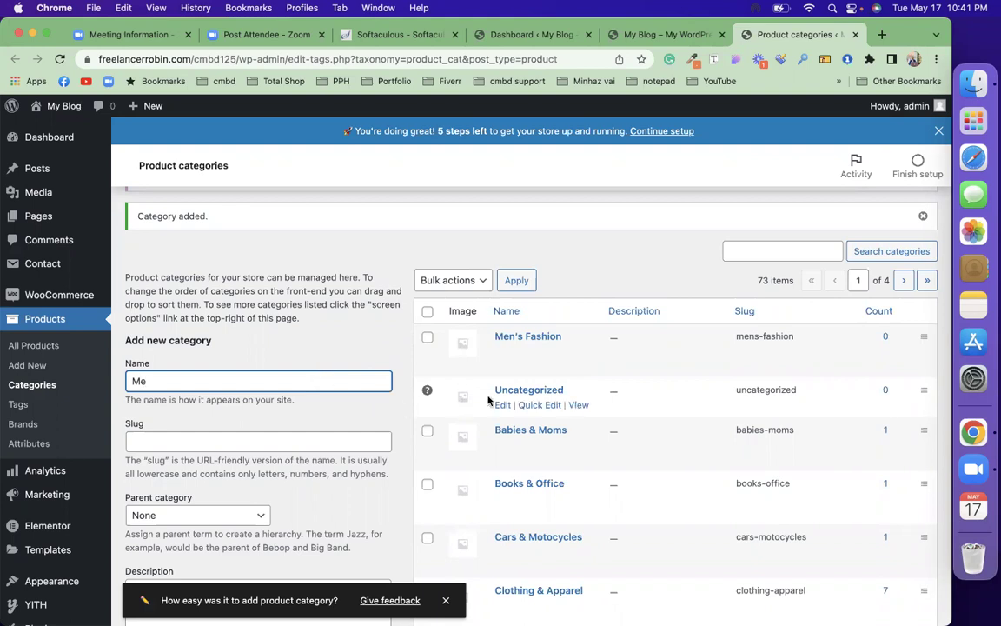
scroll(491, 400, down, 5)
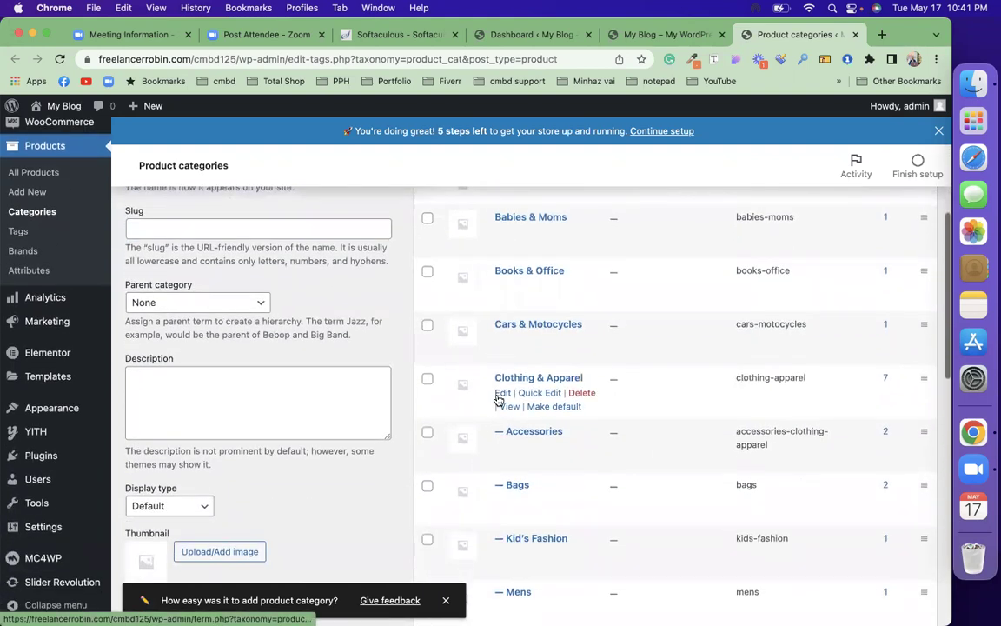
scroll(498, 399, down, 9)
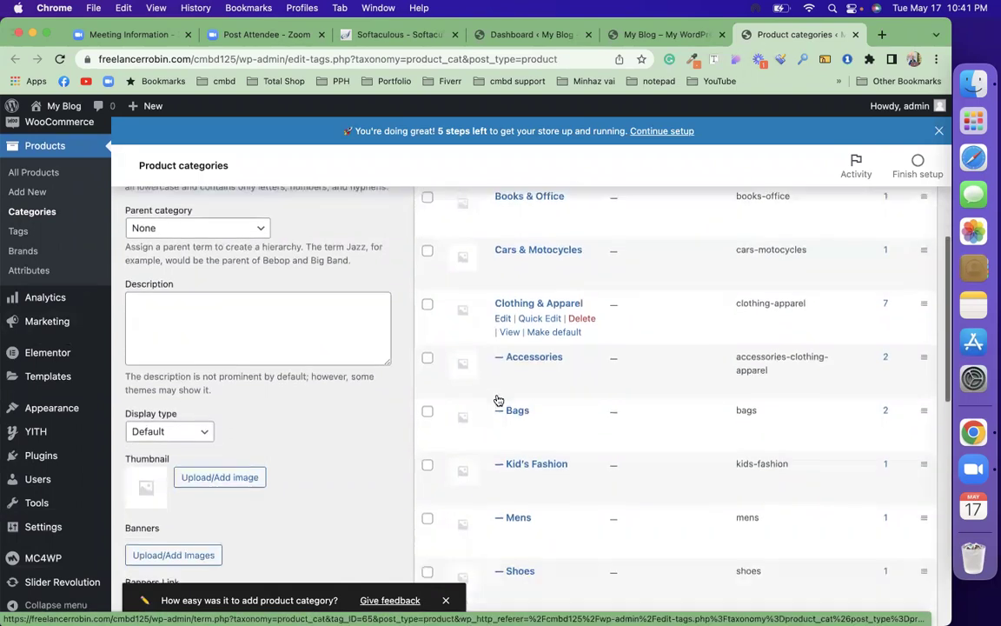
scroll(498, 398, down, 7)
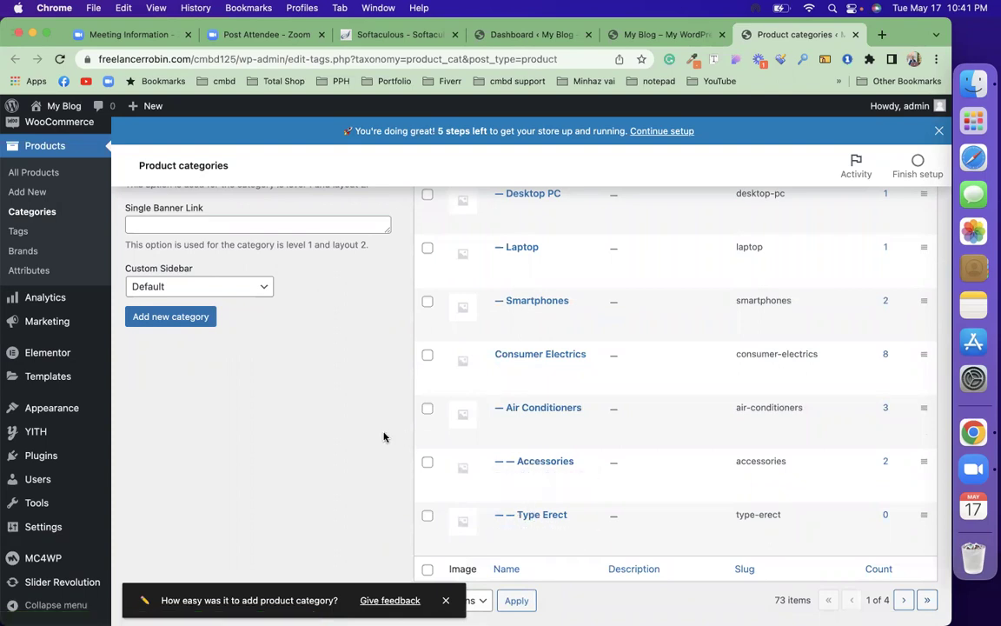
scroll(383, 434, up, 8)
scroll(383, 434, up, 10)
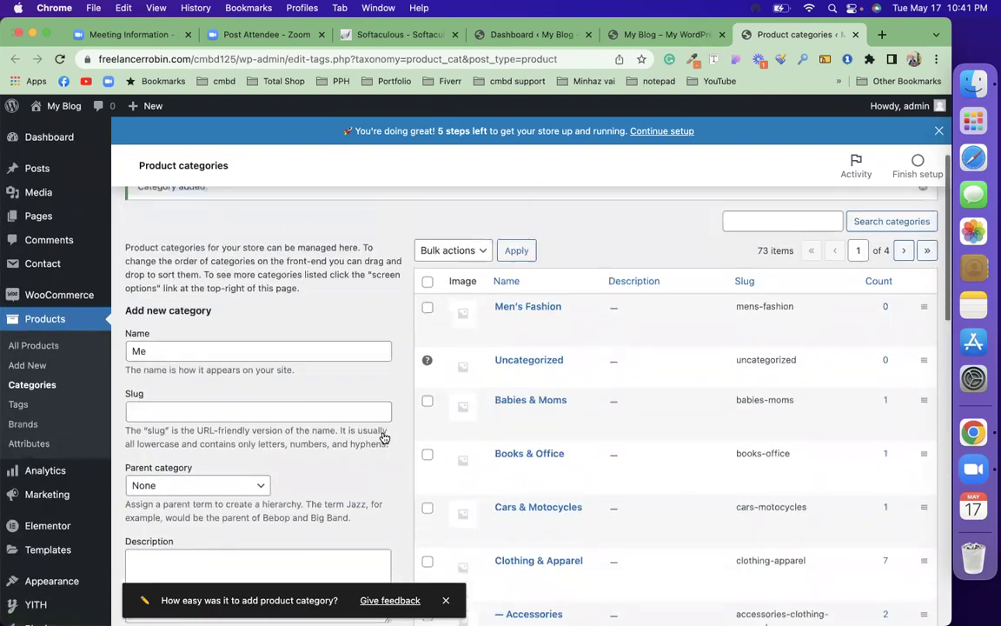
click(265, 383)
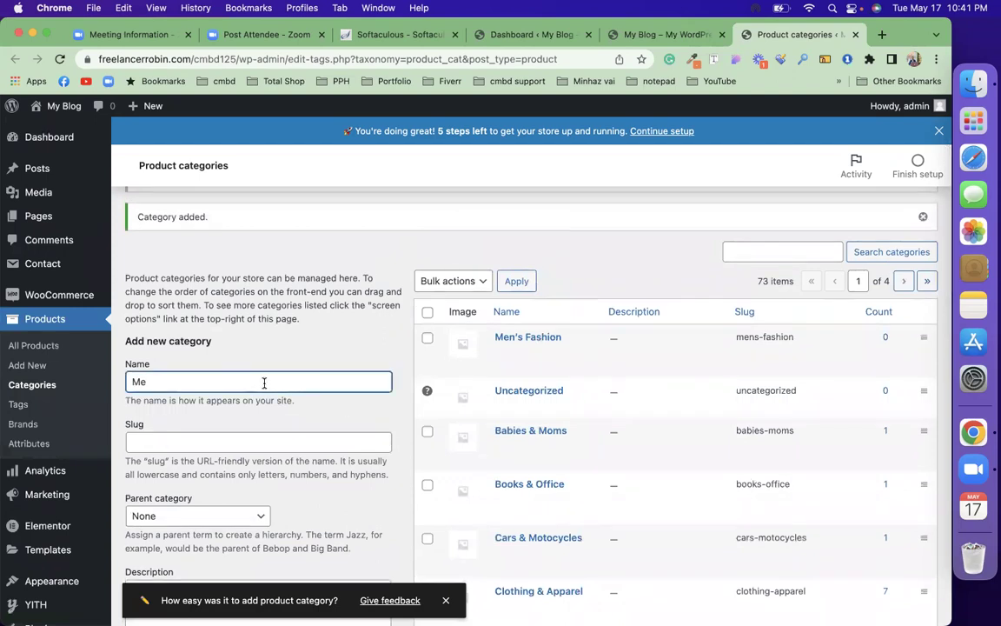
text(n's Shirt)
Assign Men's Fashion as the parent of the Men's Shirt category and add it
scroll(261, 391, down, 4)
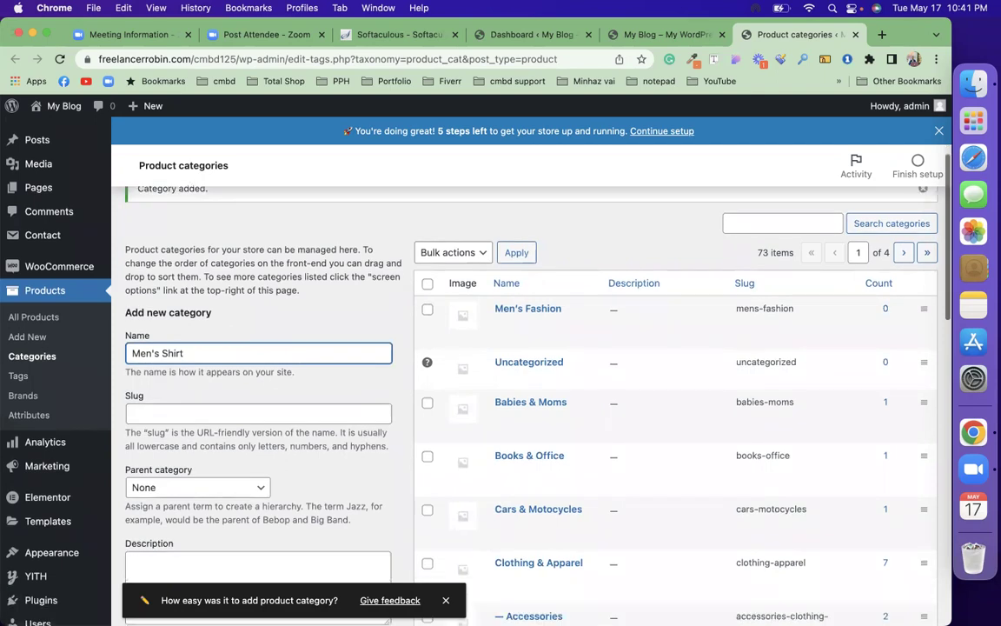
click(199, 401)
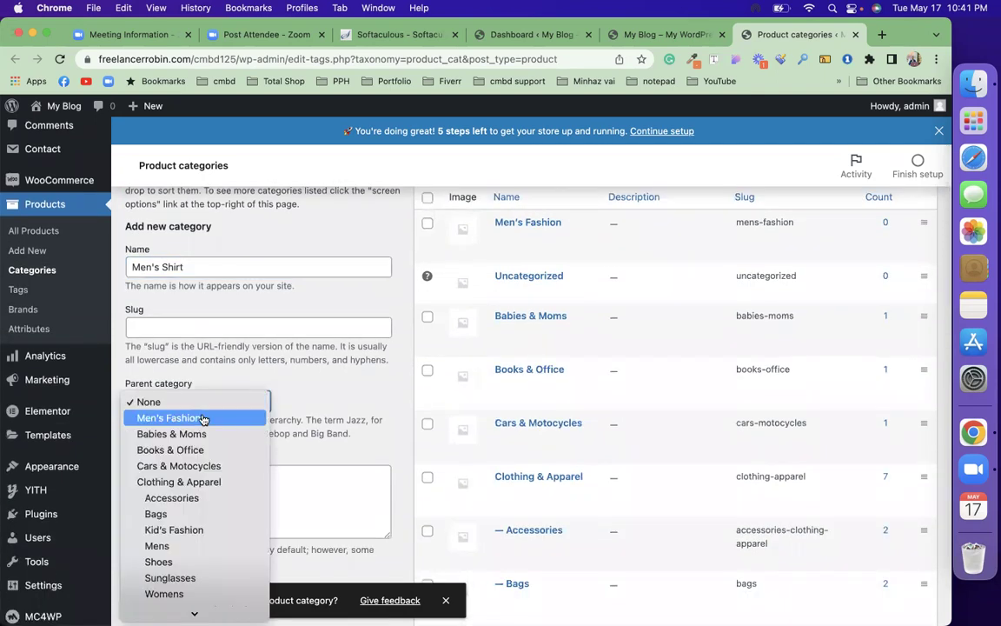
click(198, 418)
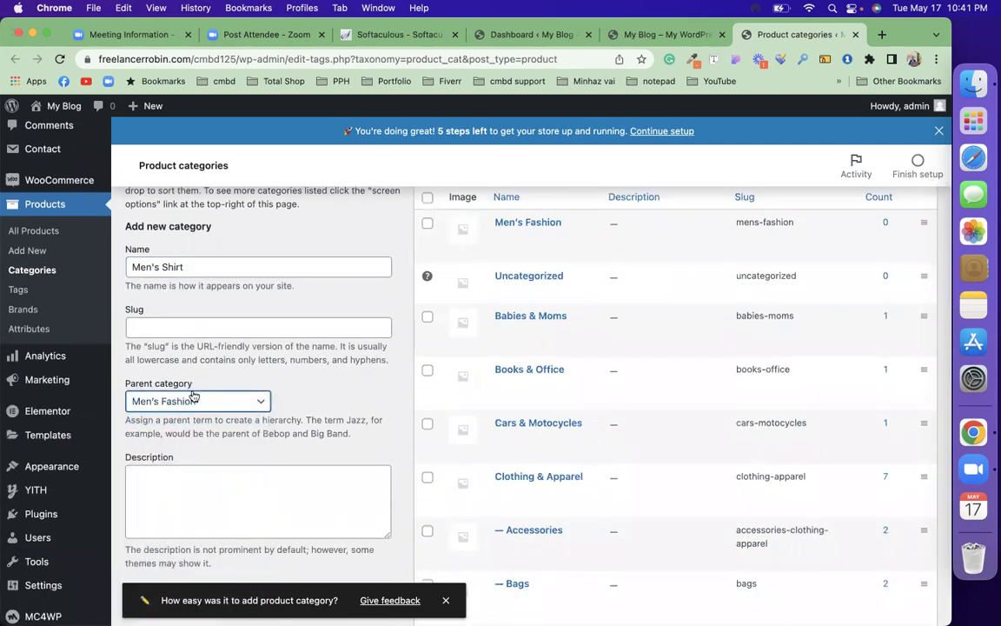
scroll(218, 369, down, 8)
scroll(217, 369, down, 2)
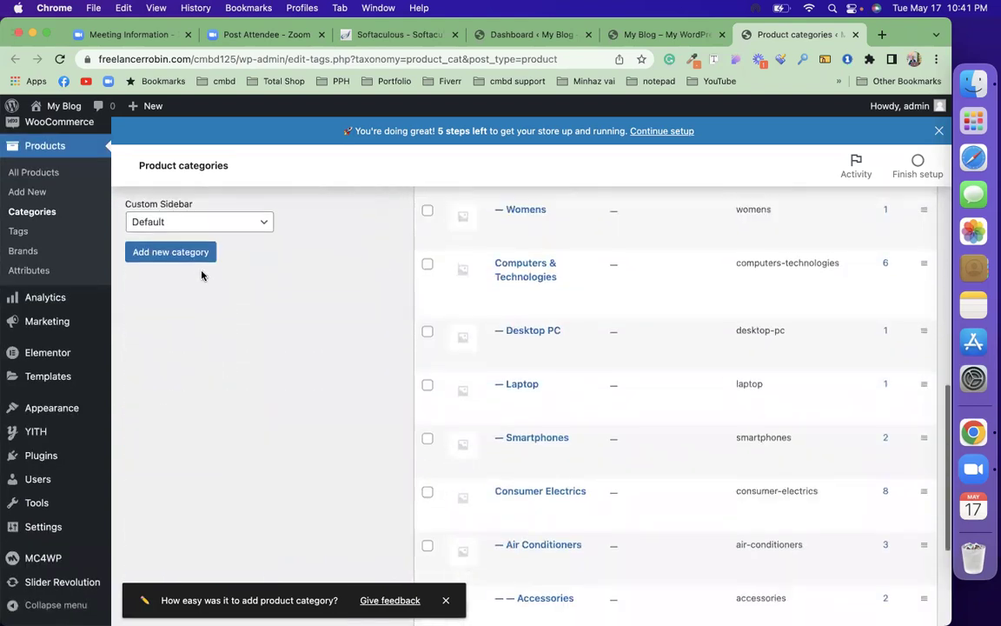
click(198, 252)
scroll(377, 336, up, 7)
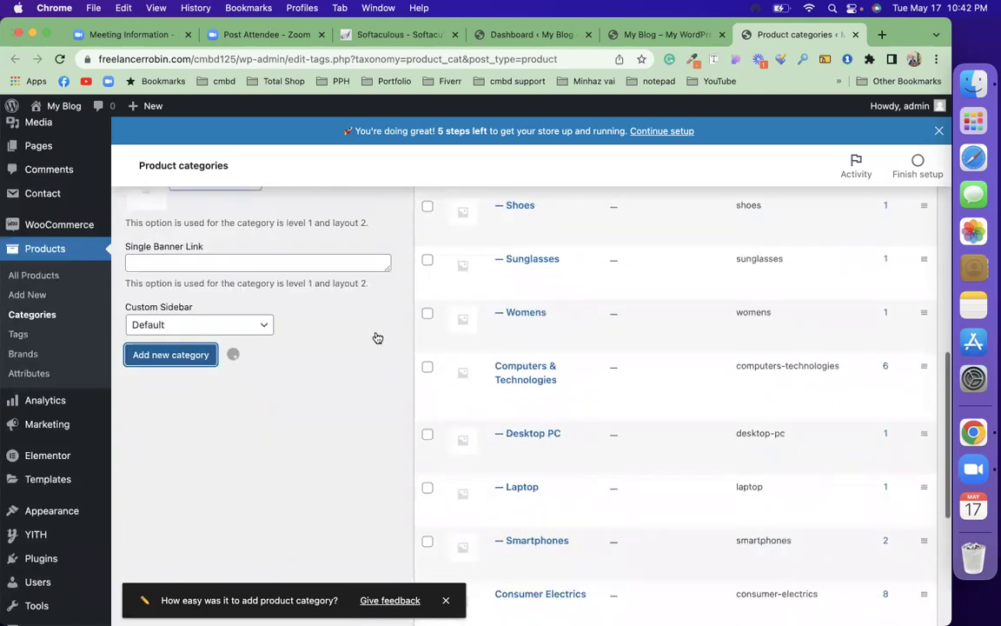
scroll(377, 334, up, 1)
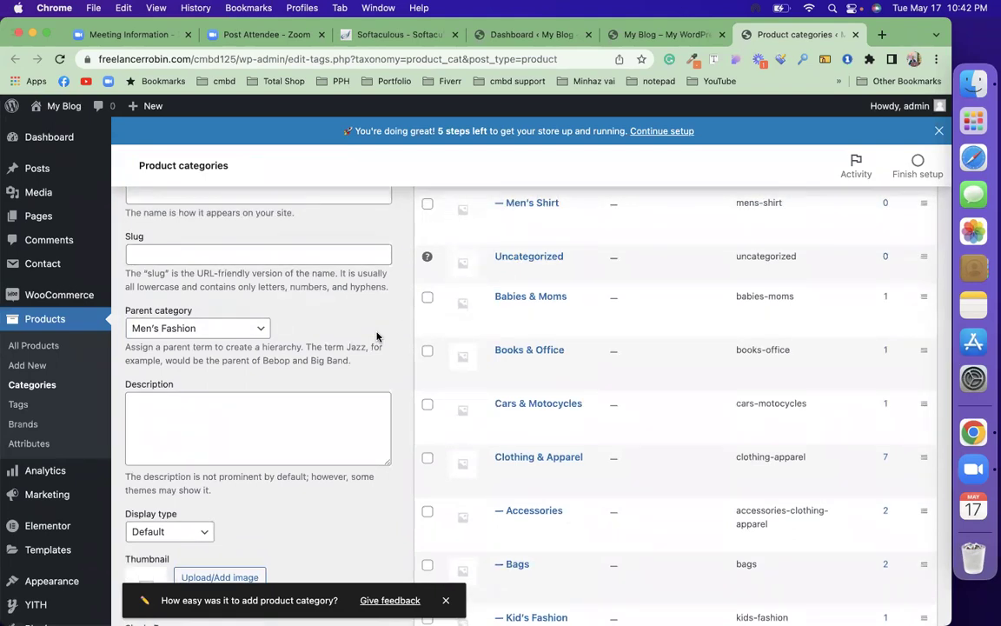
scroll(376, 336, up, 4)
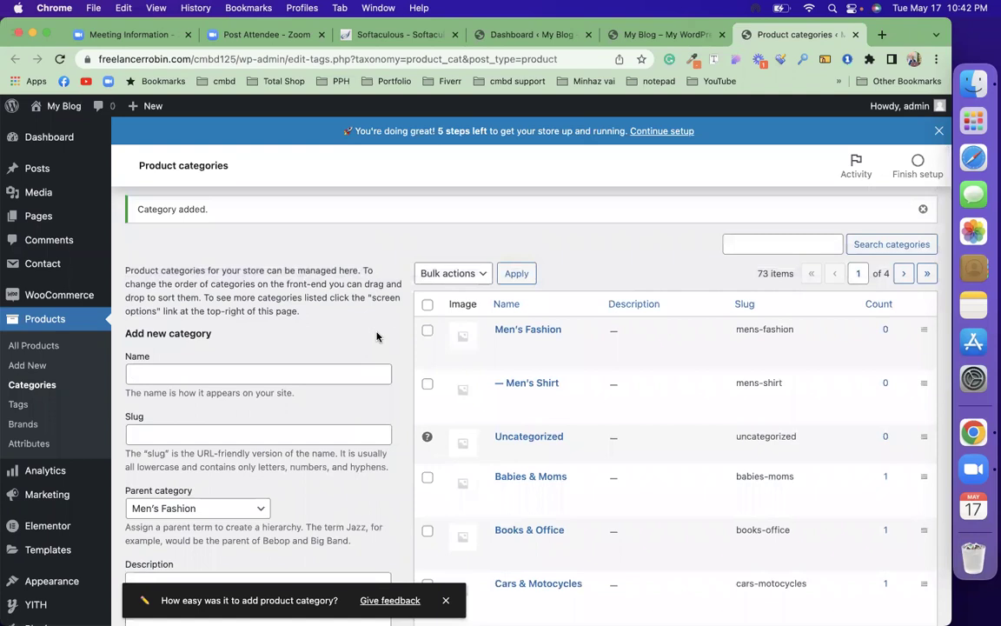
Add a product category named "Men's Party Shirt" with Men's Shirt as its parent category
click(334, 372)
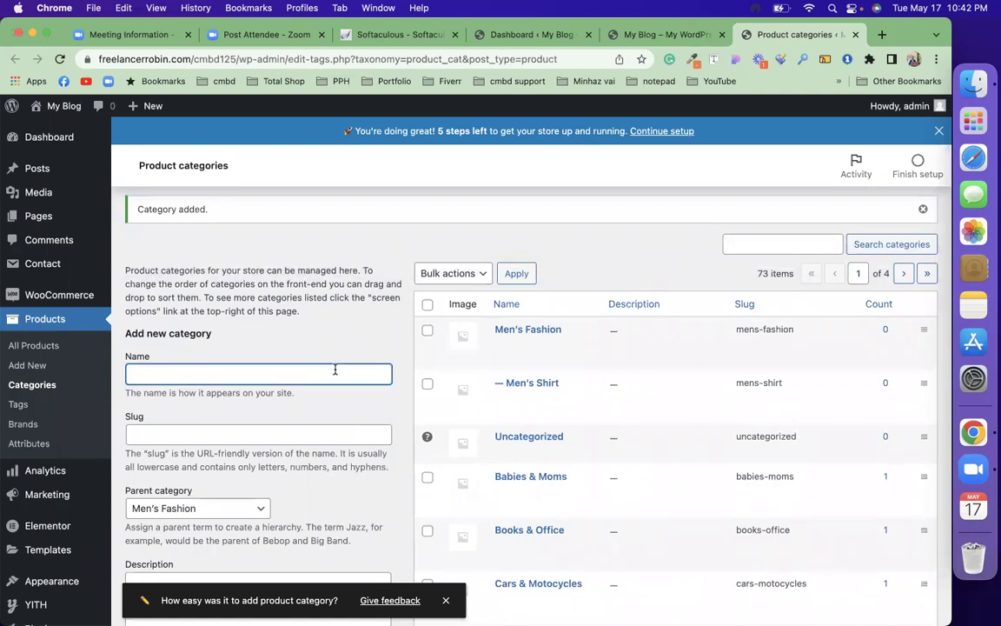
text(Men's Party Shirt)
key(BackSpace)
key(BackSpace)
text(rt)
scroll(273, 370, down, 3)
click(219, 392)
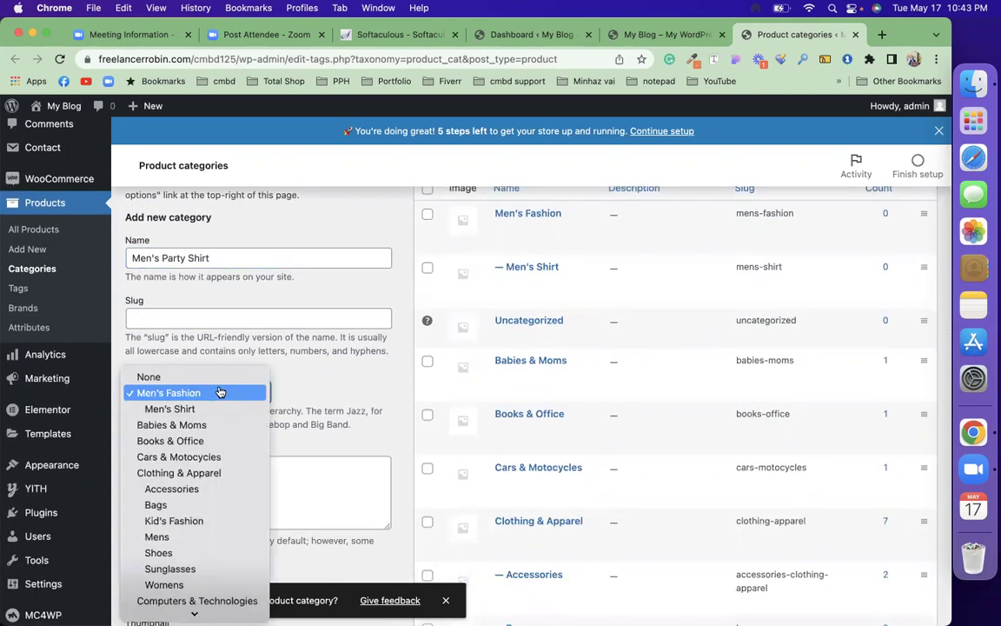
click(221, 408)
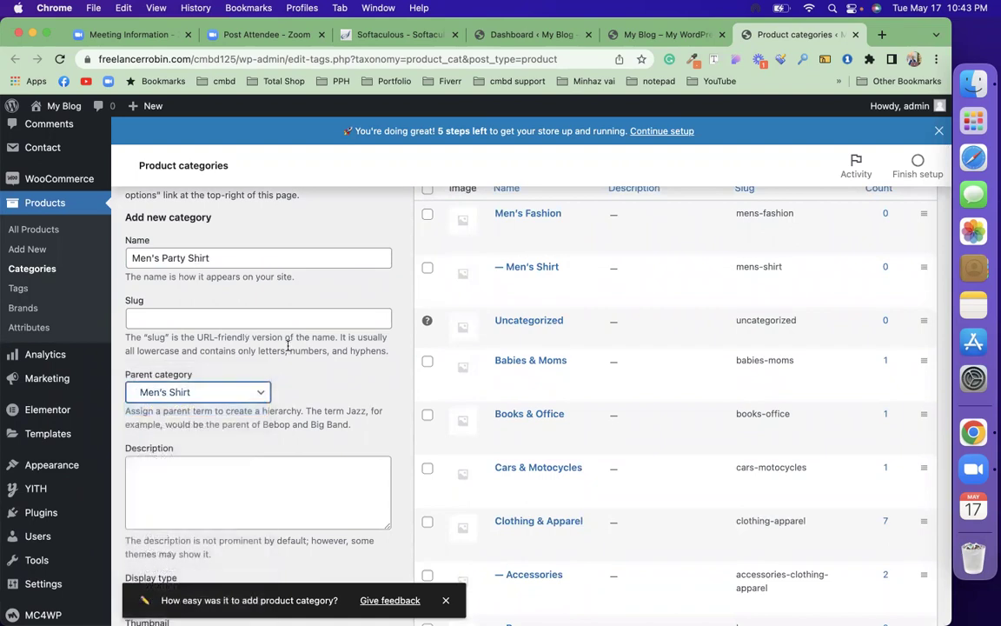
scroll(278, 360, down, 10)
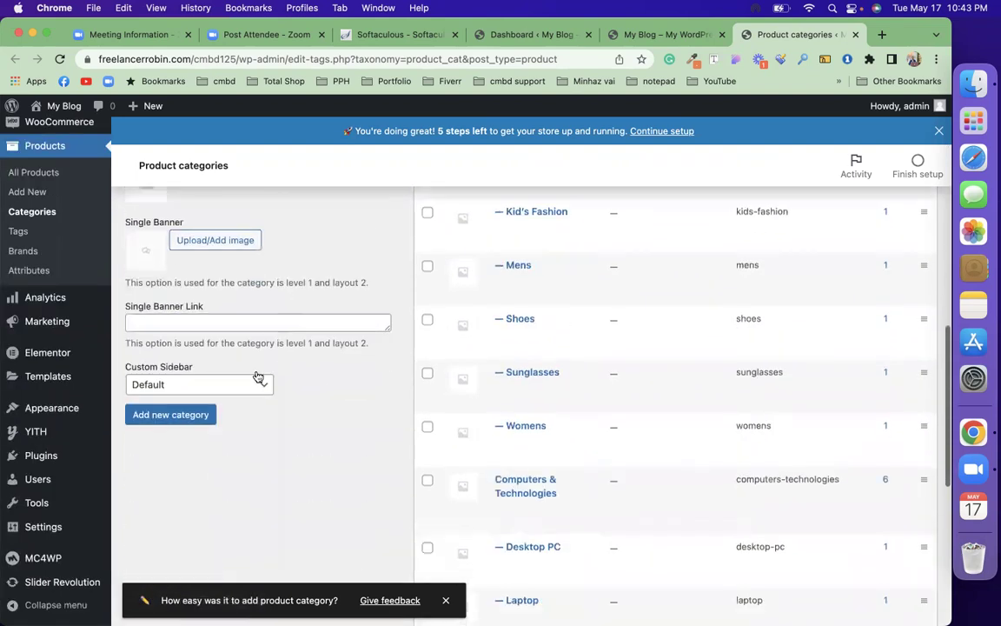
click(199, 418)
scroll(349, 279, up, 10)
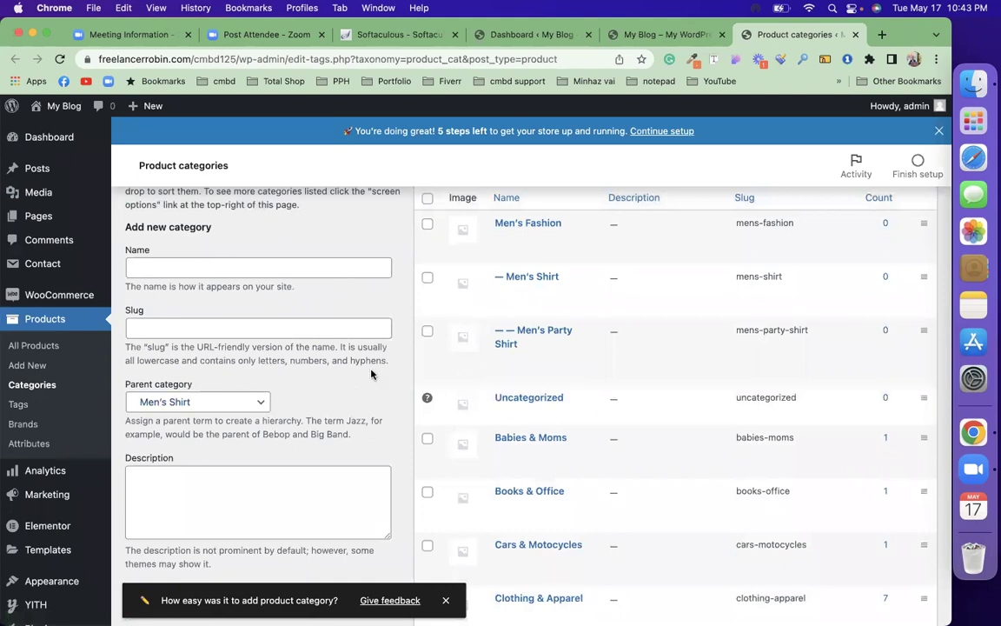
Add a product category named "Women's Fashion" with its parent category set to None
click(259, 402)
click(316, 395)
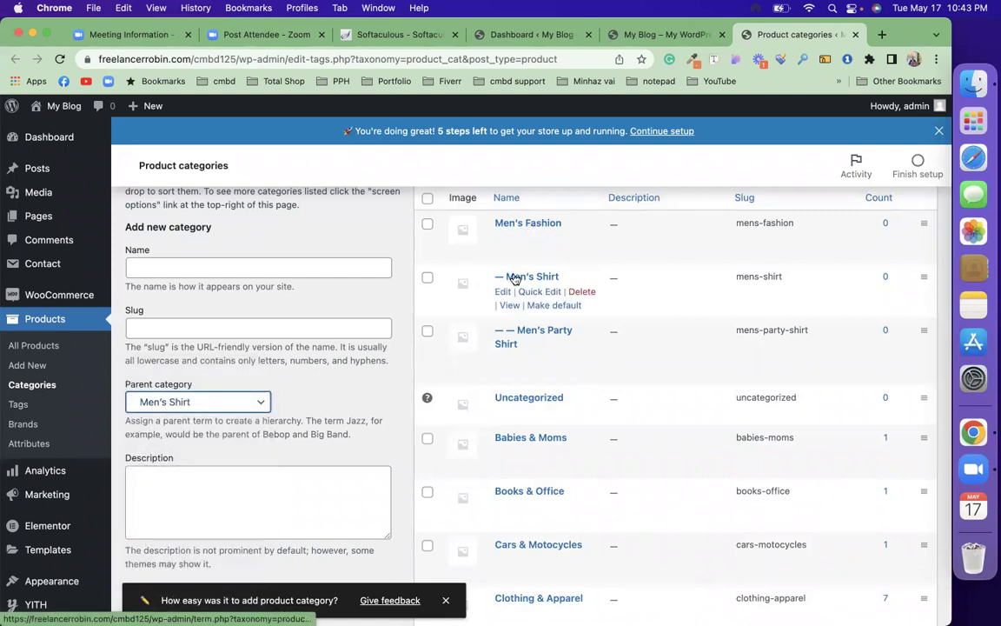
click(322, 267)
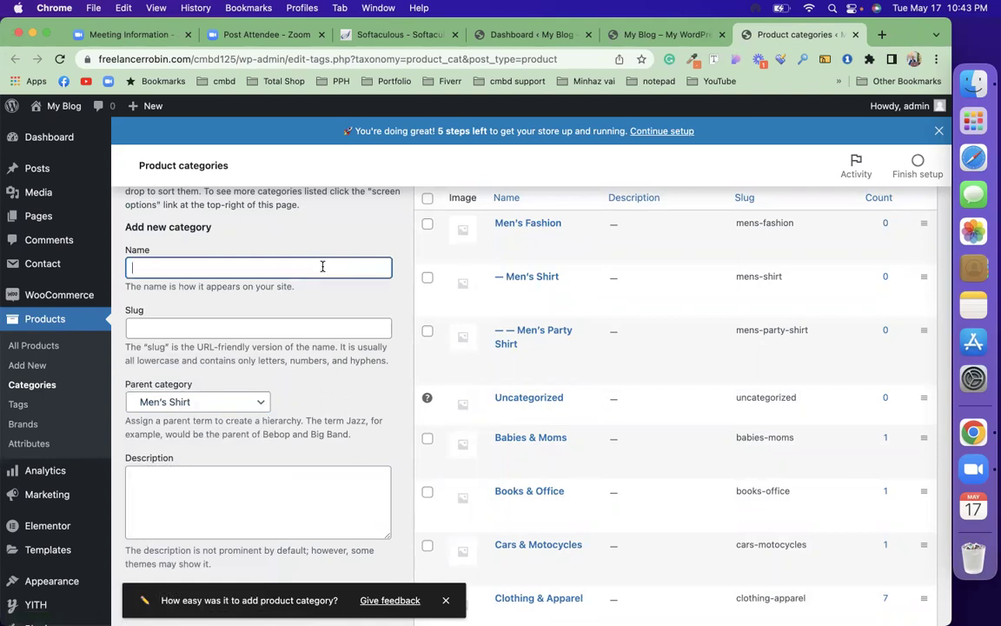
text(Women's Fashion)
click(211, 404)
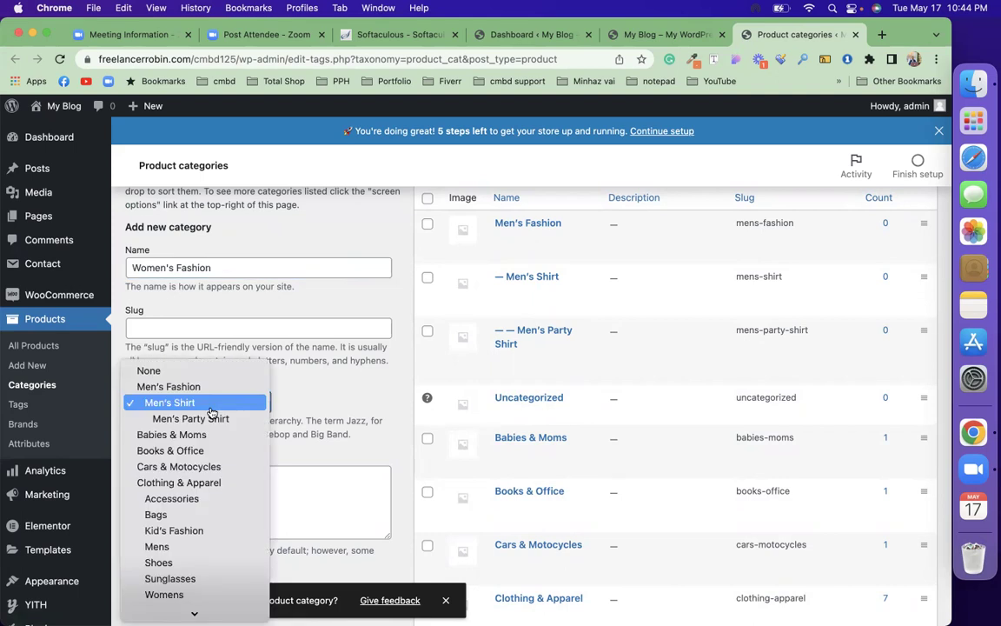
click(216, 333)
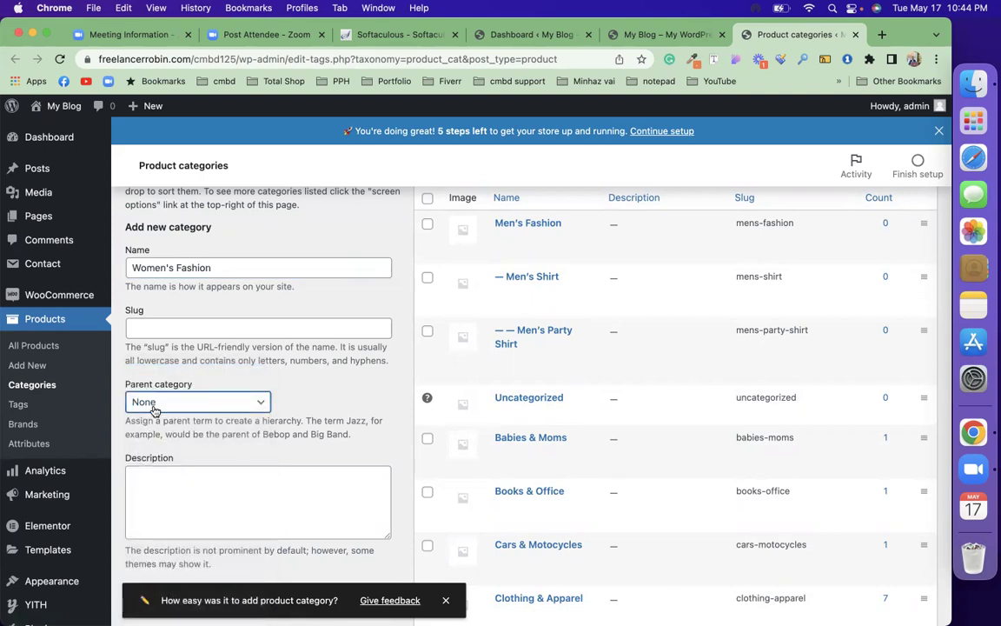
click(163, 268)
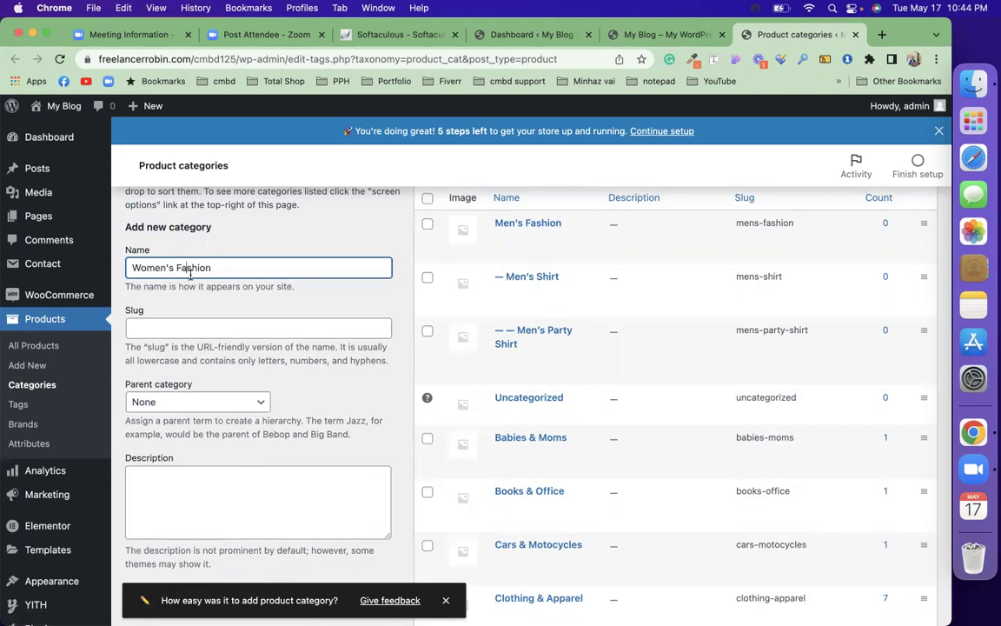
scroll(213, 299, down, 10)
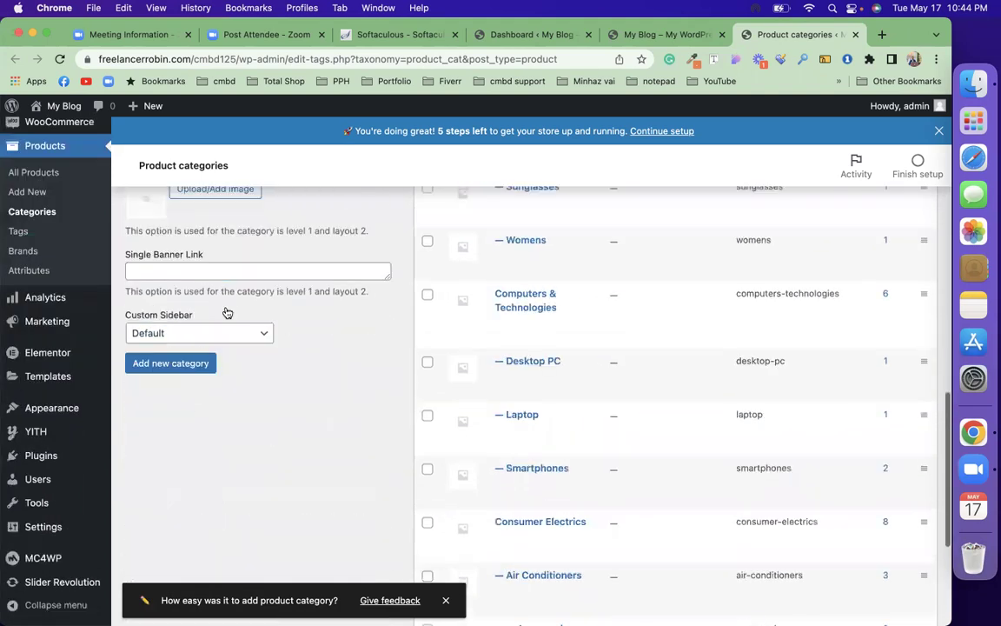
click(200, 356)
Add a product category named "Women's Shoes" with Women's Fashion as its parent category
scroll(278, 307, up, 5)
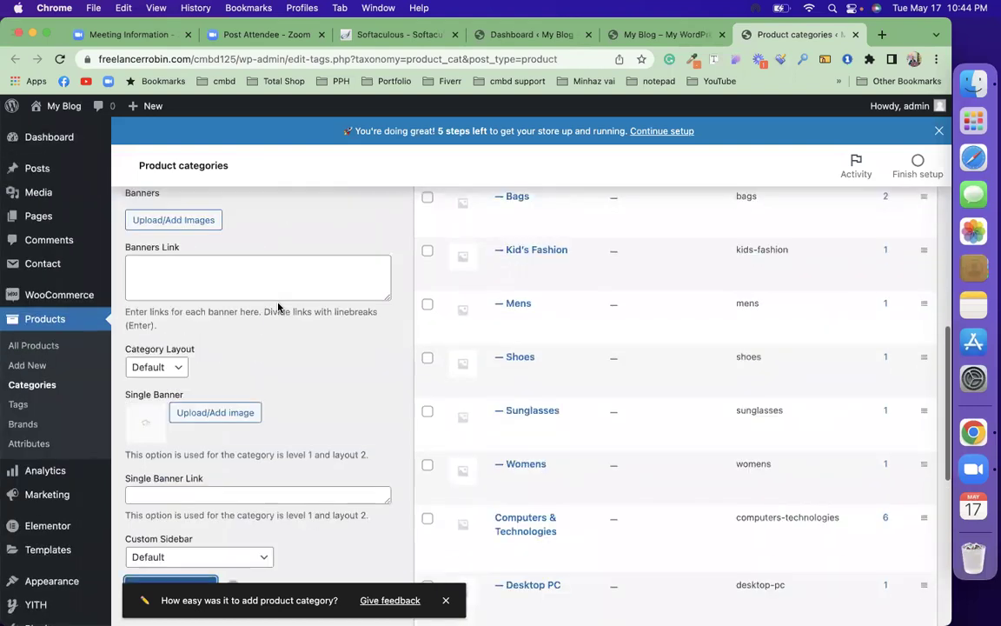
scroll(278, 307, up, 8)
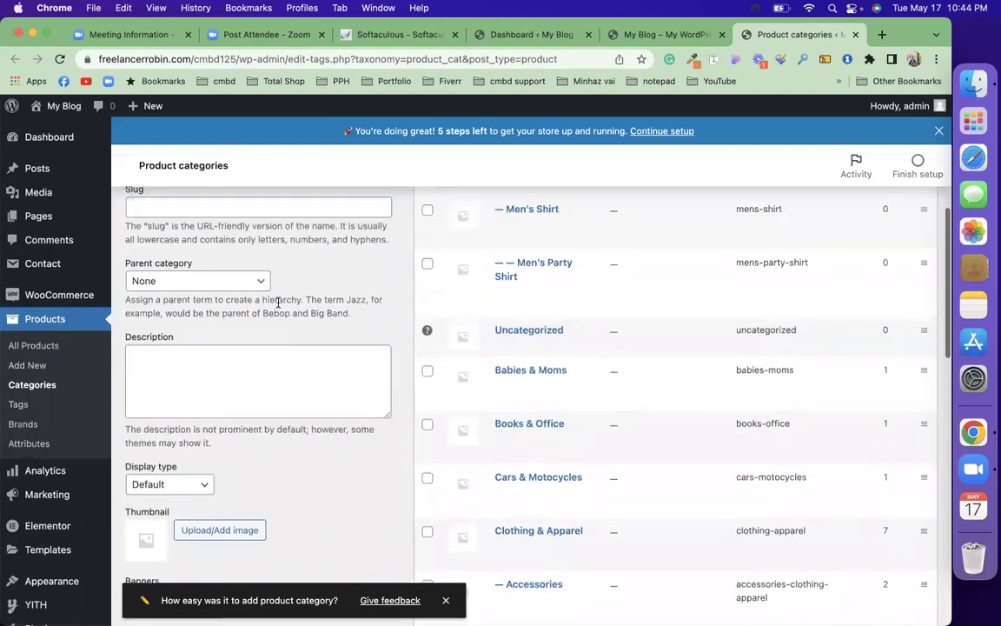
click(258, 308)
text(Women')
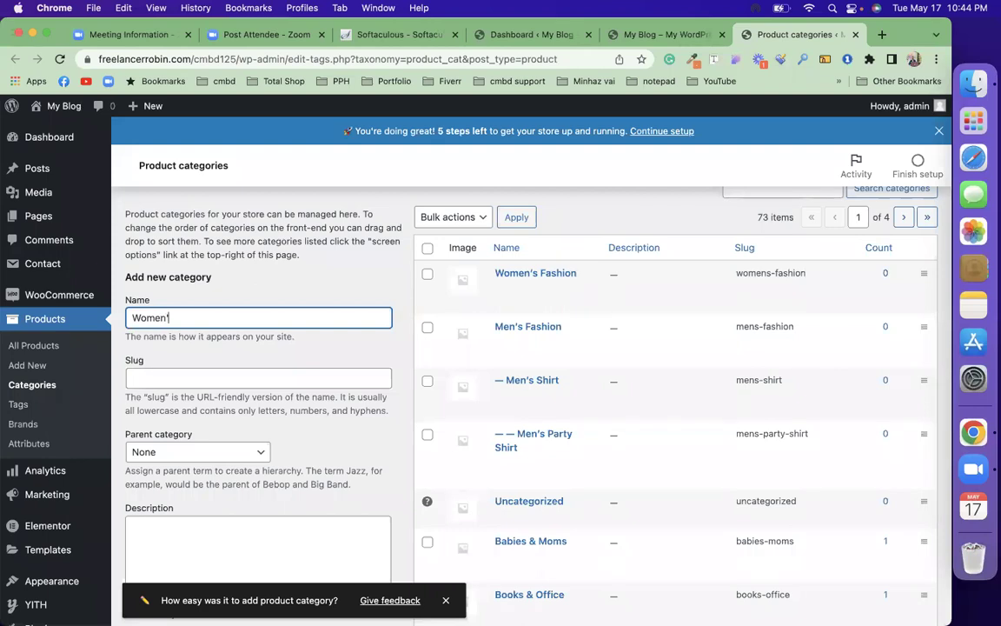
text(s Shoes)
click(223, 453)
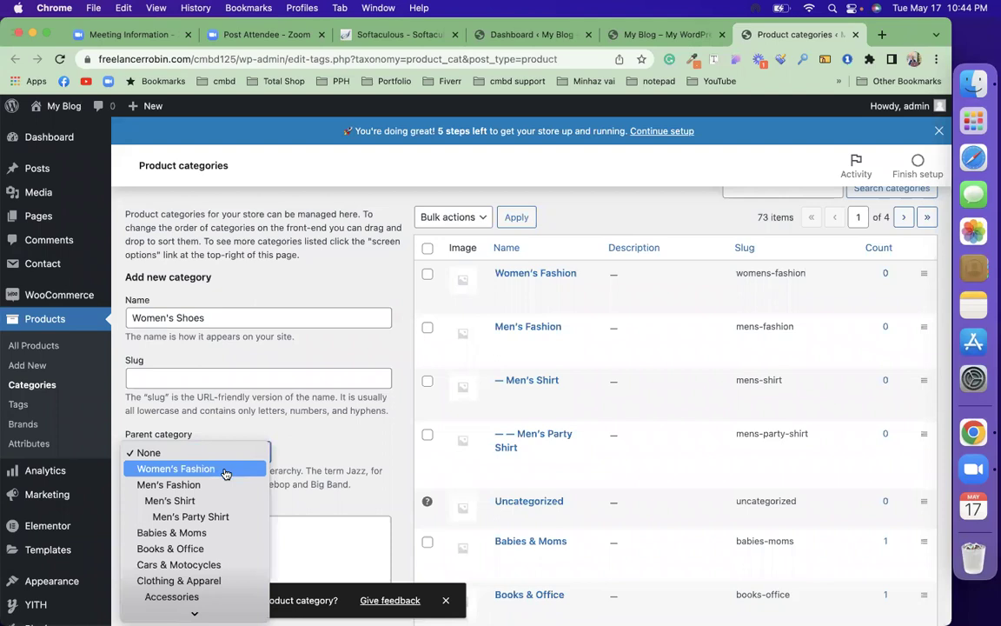
click(223, 473)
scroll(297, 445, down, 10)
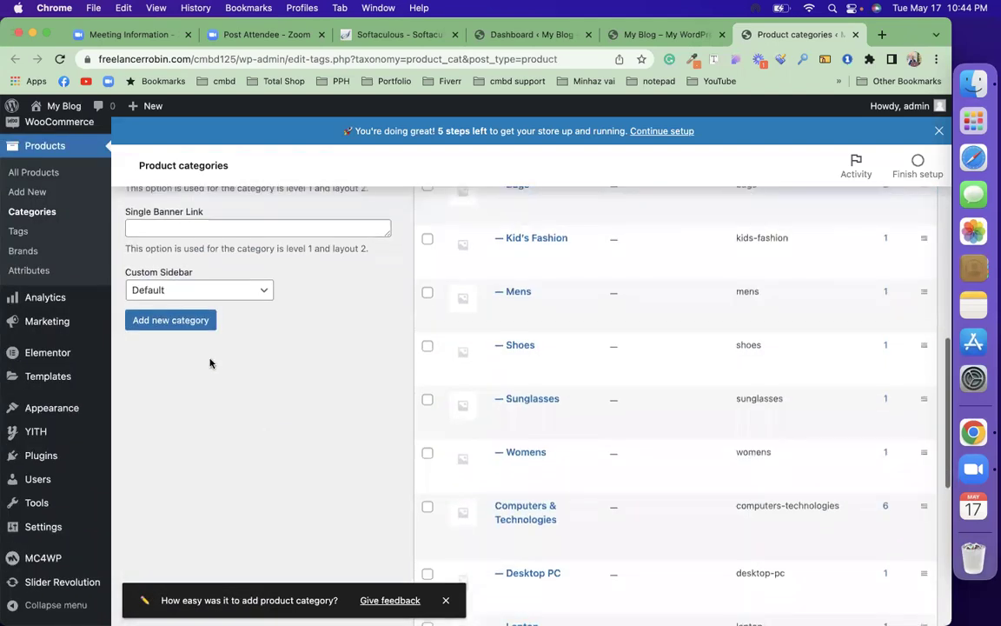
click(199, 328)
scroll(341, 329, up, 5)
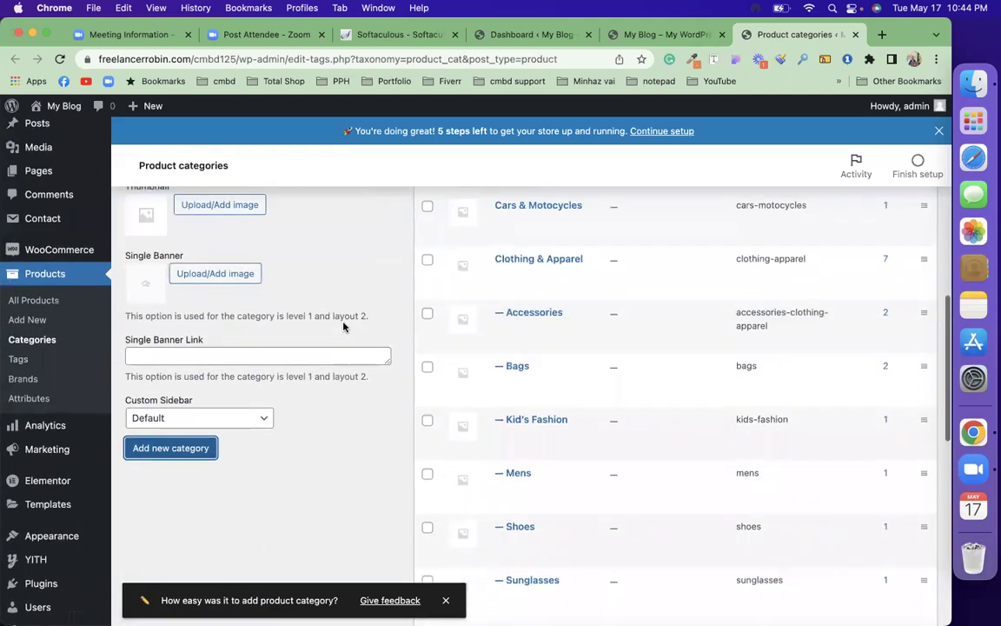
scroll(343, 327, up, 10)
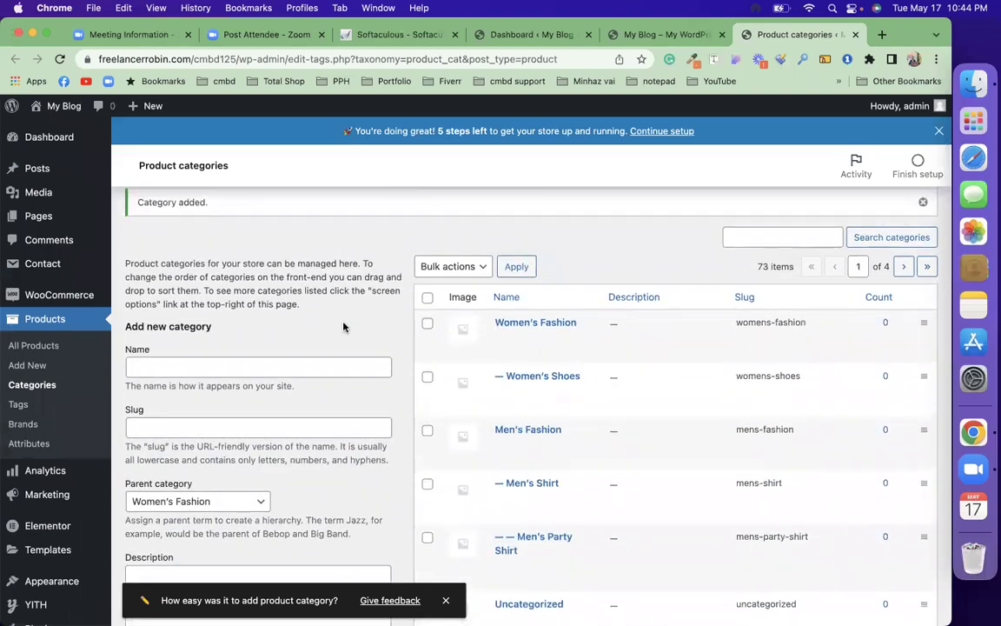
Open the product tags and look through the list of existing tags
click(17, 405)
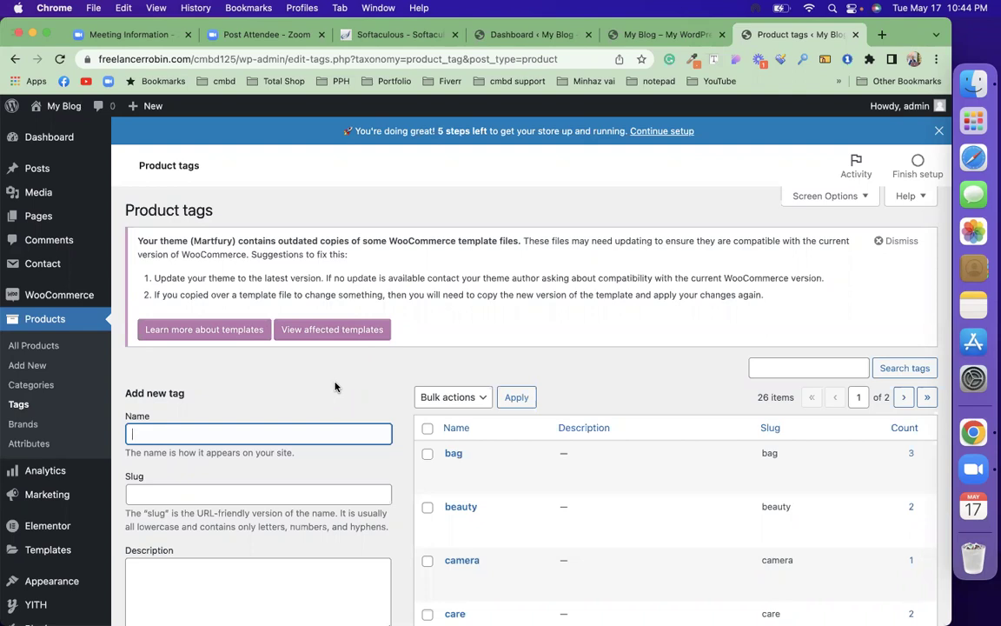
scroll(322, 433, down, 5)
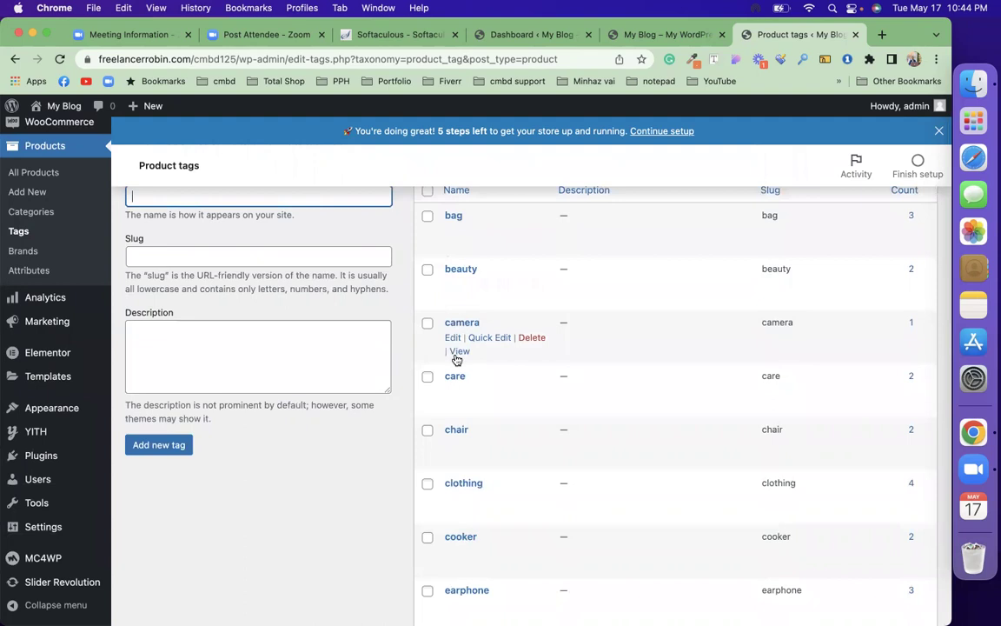
scroll(459, 408, down, 5)
scroll(487, 446, down, 6)
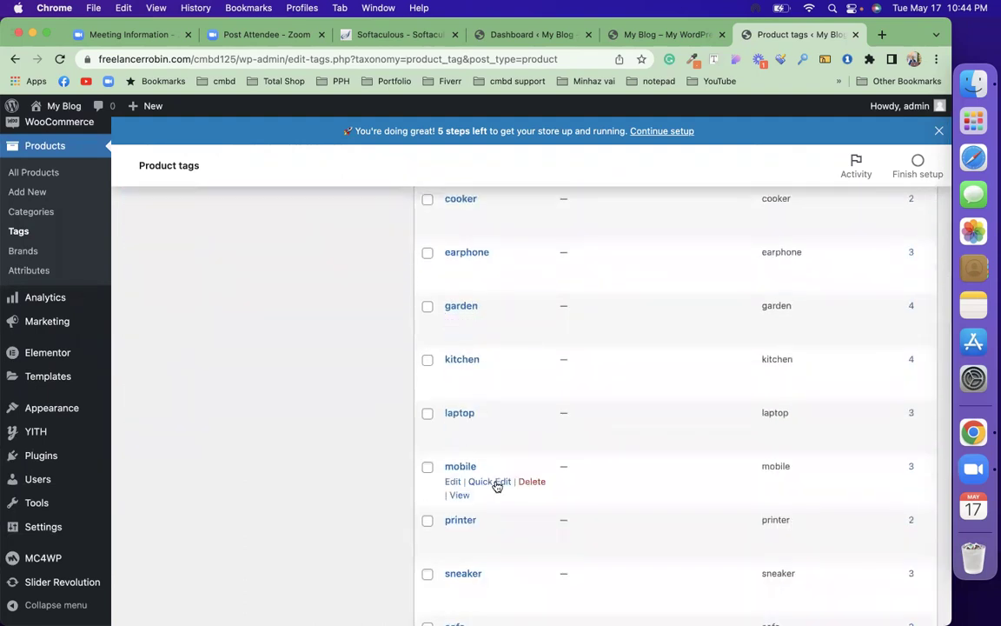
scroll(493, 482, up, 15)
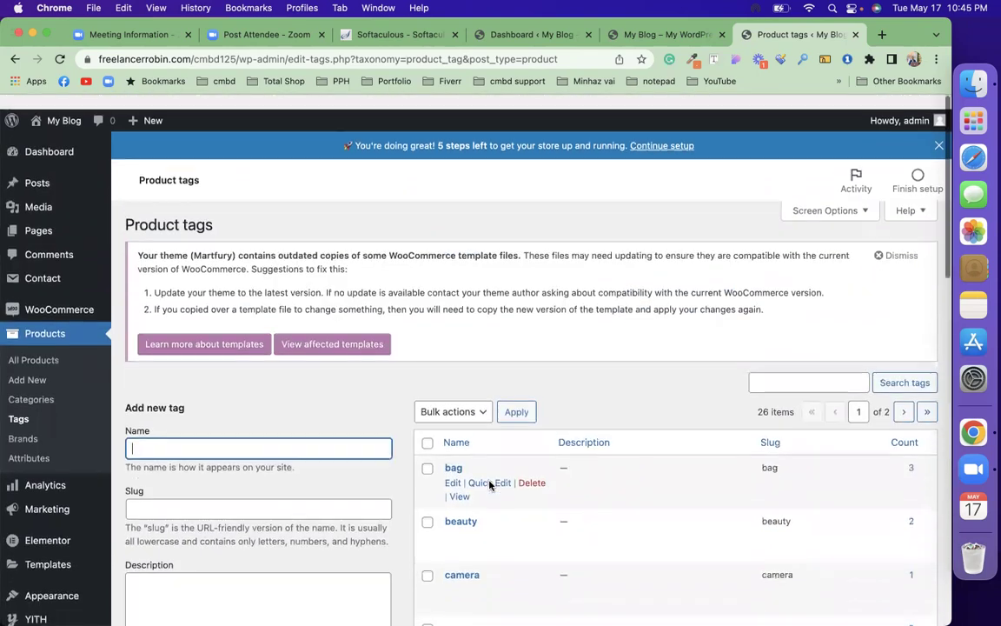
scroll(502, 411, down, 10)
scroll(501, 414, down, 10)
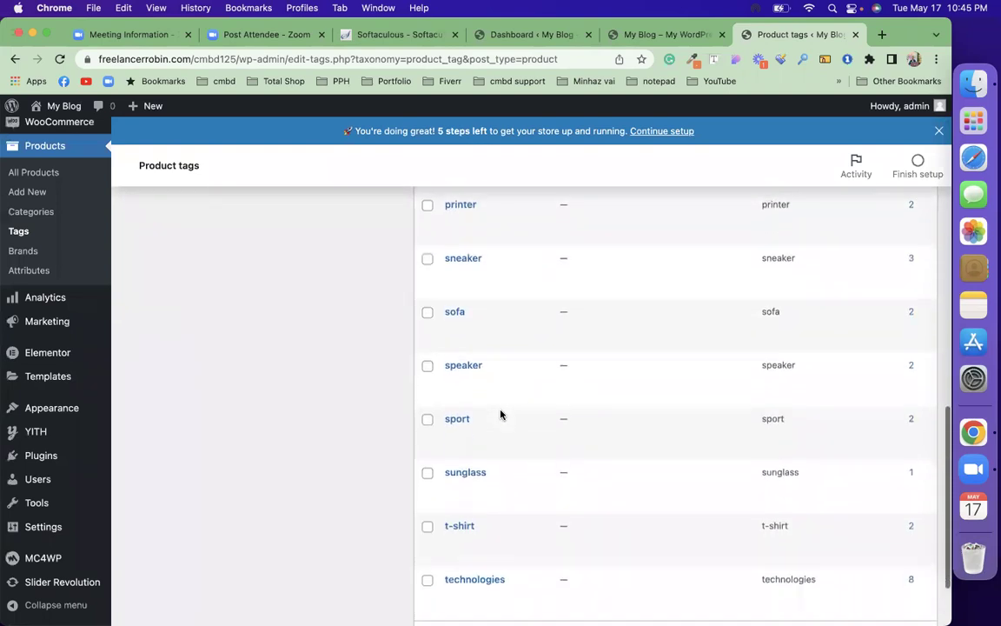
scroll(500, 415, up, 15)
Add a new product tag named "Shirt"
click(298, 434)
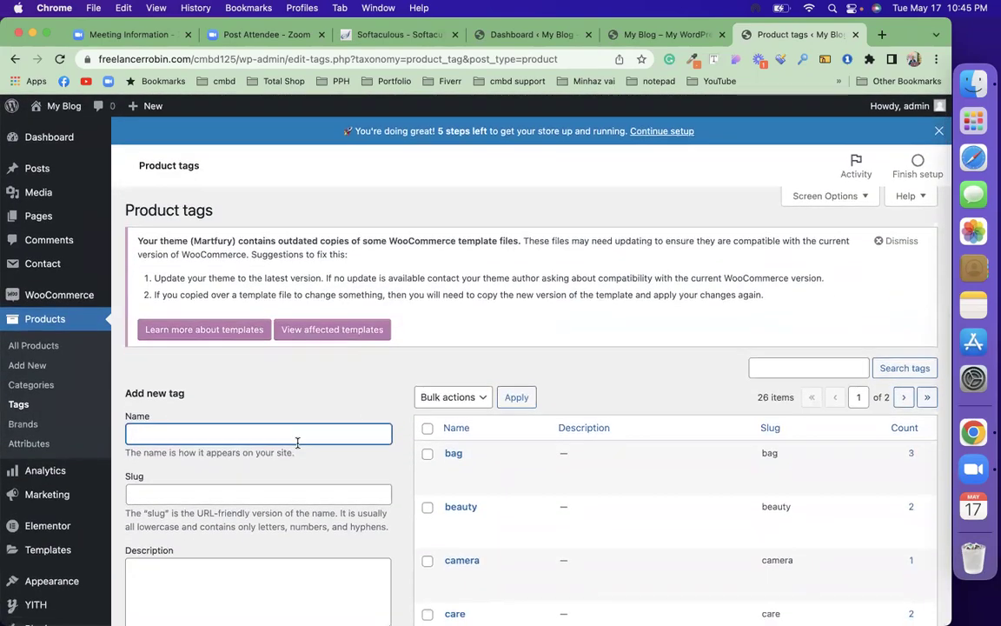
text(Shirt)
key(Return)
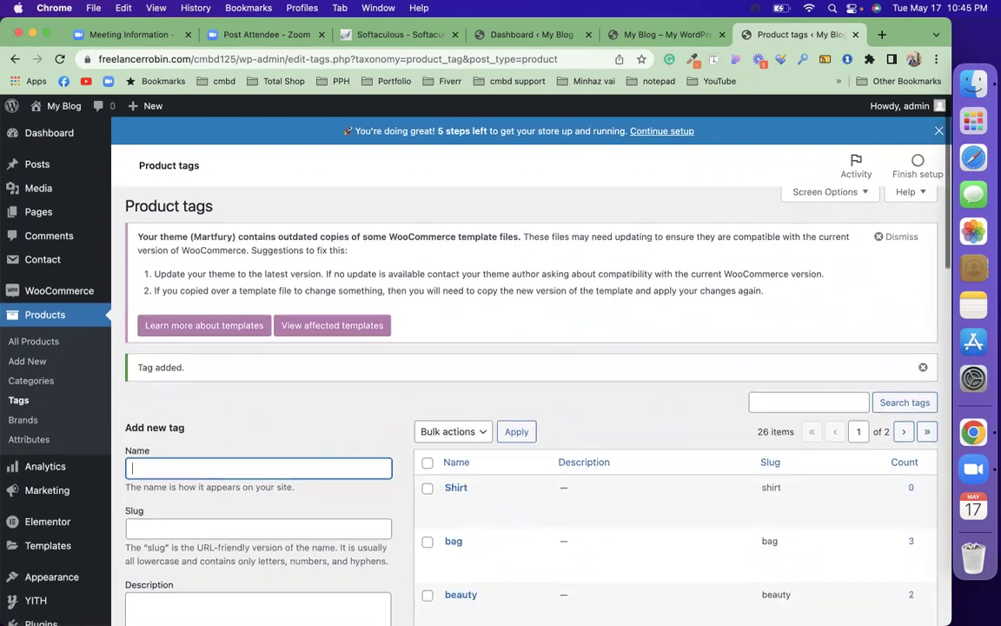
scroll(543, 469, down, 2)
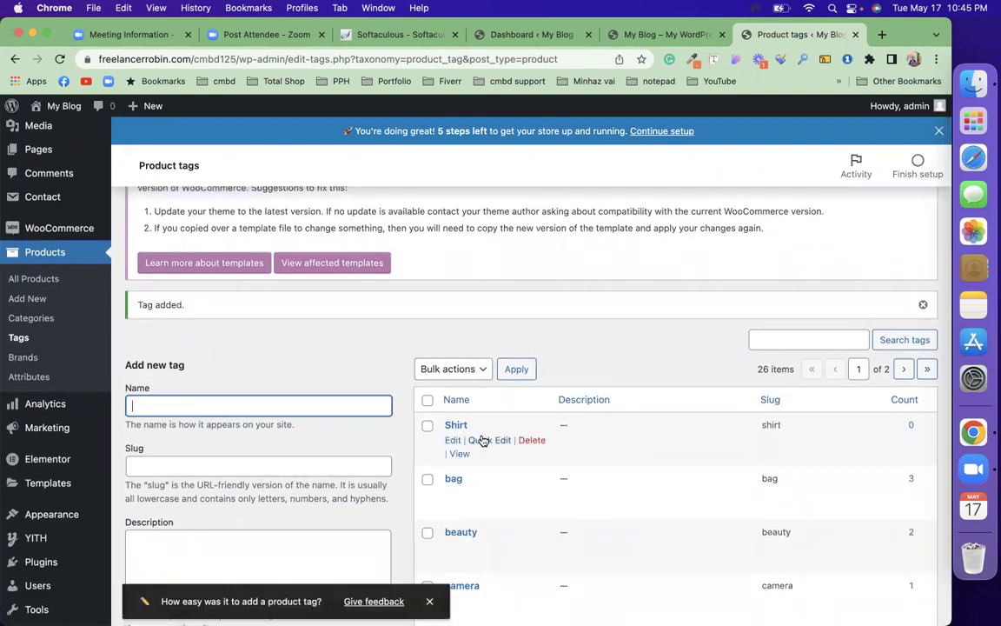
click(341, 370)
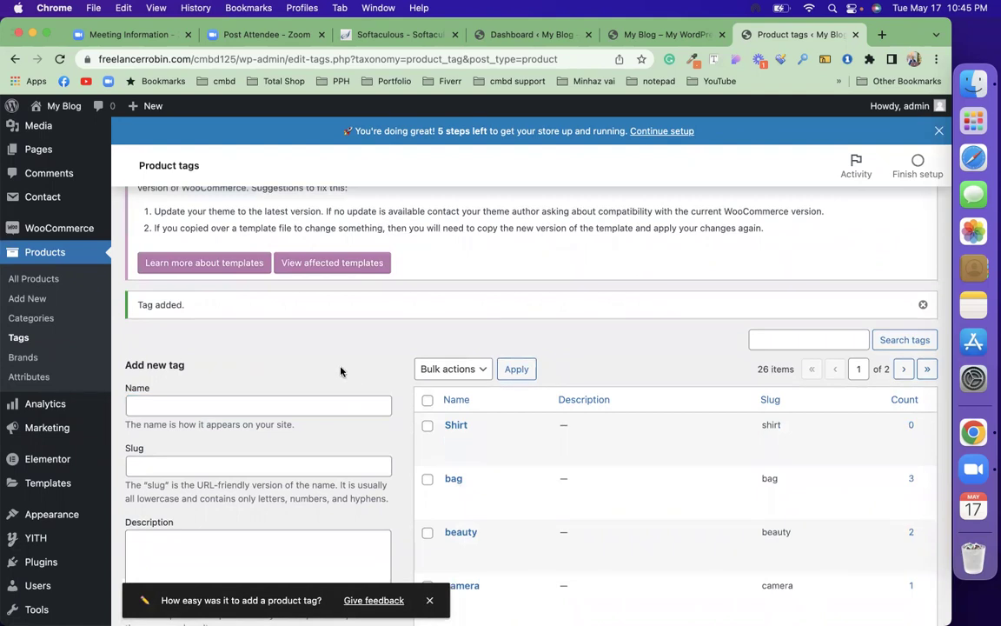
Open the product brands, review the existing ones and add a new brand named "CMBD"
click(24, 357)
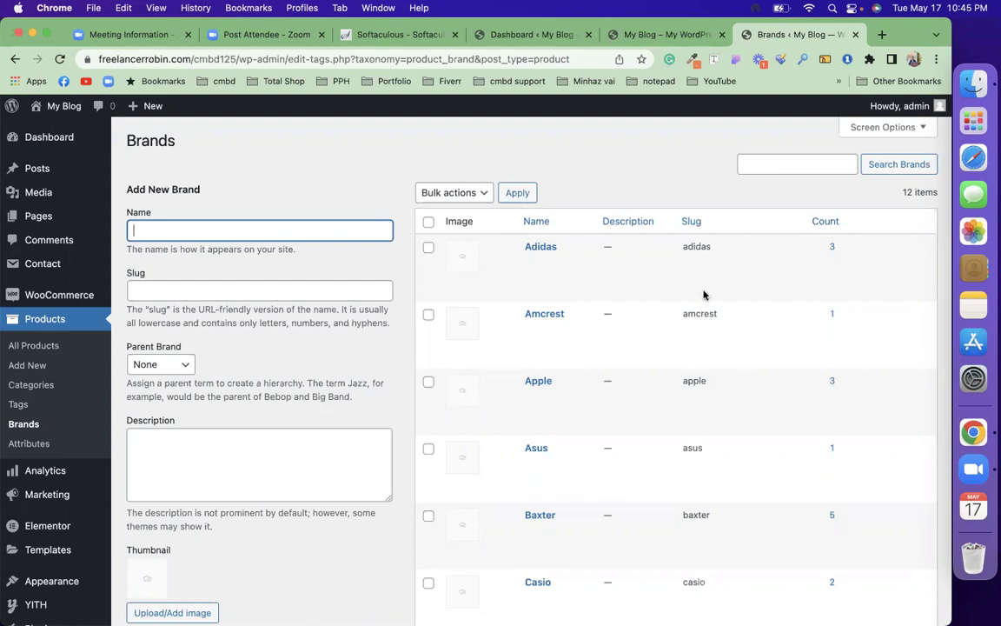
click(391, 366)
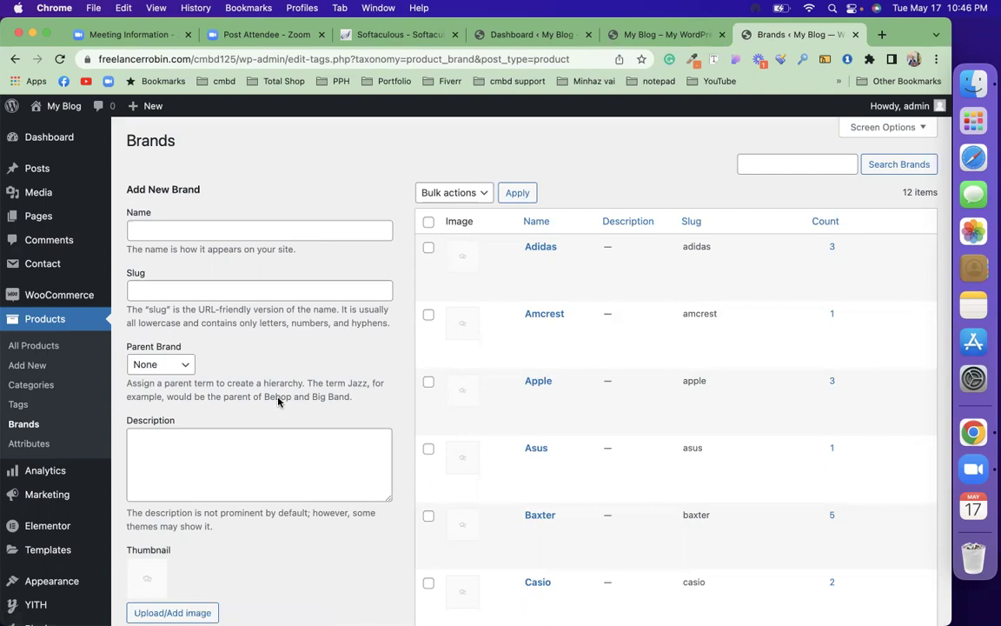
scroll(563, 430, down, 5)
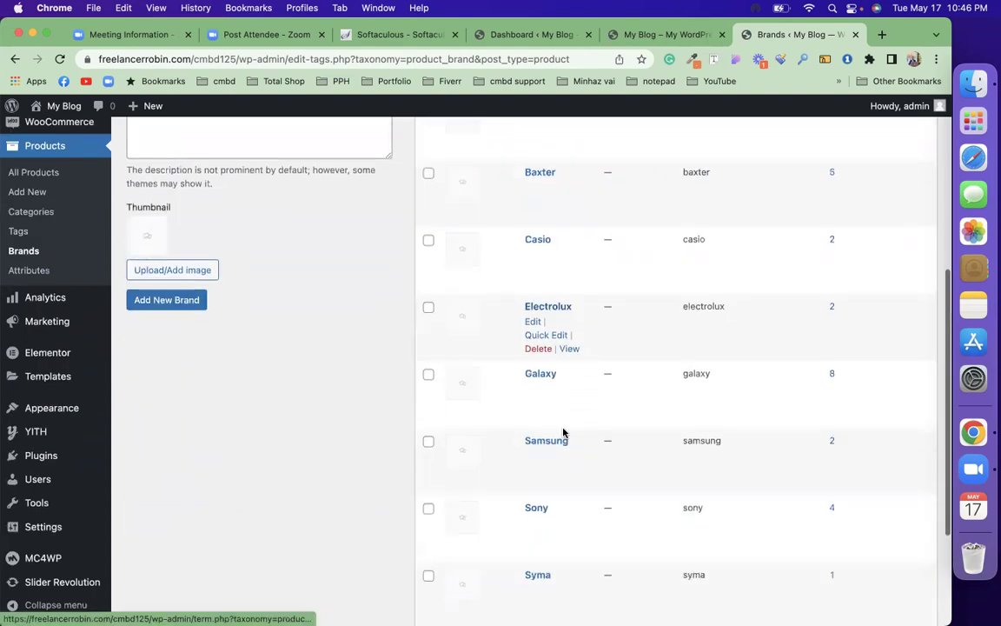
scroll(563, 432, down, 1)
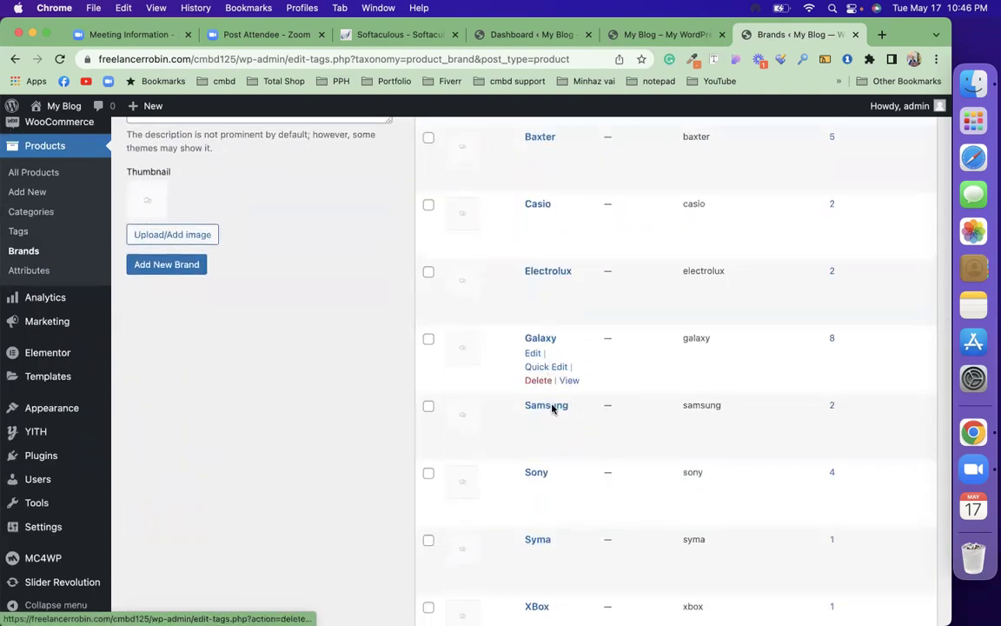
scroll(570, 476, down, 3)
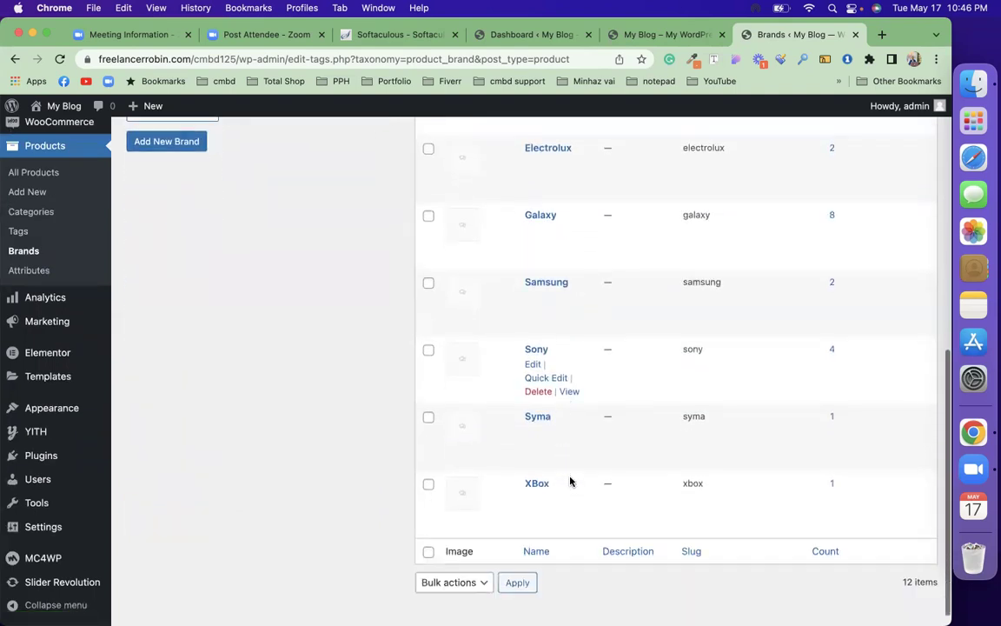
scroll(554, 425, up, 7)
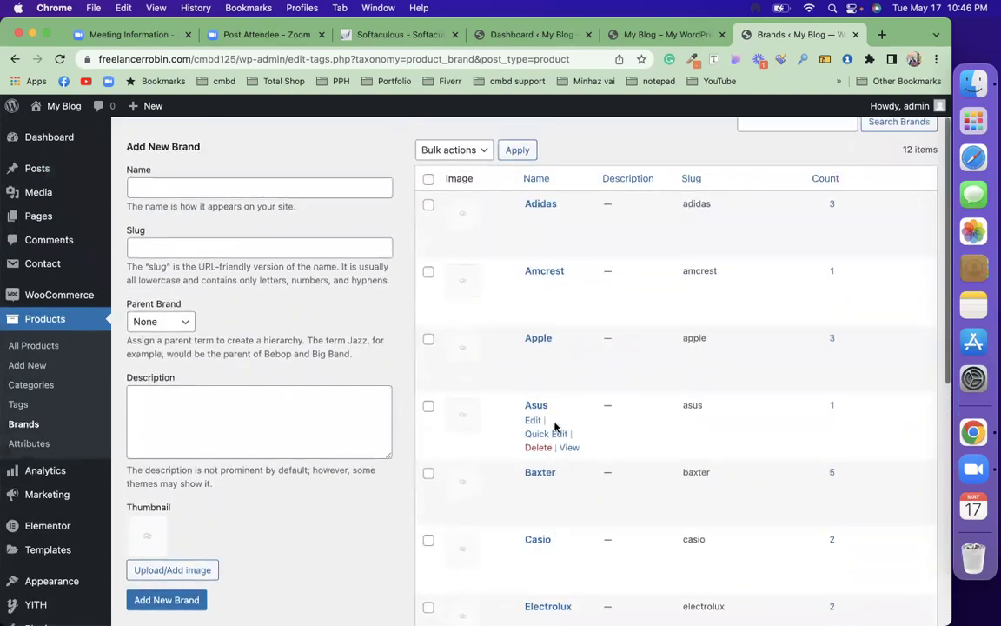
click(258, 226)
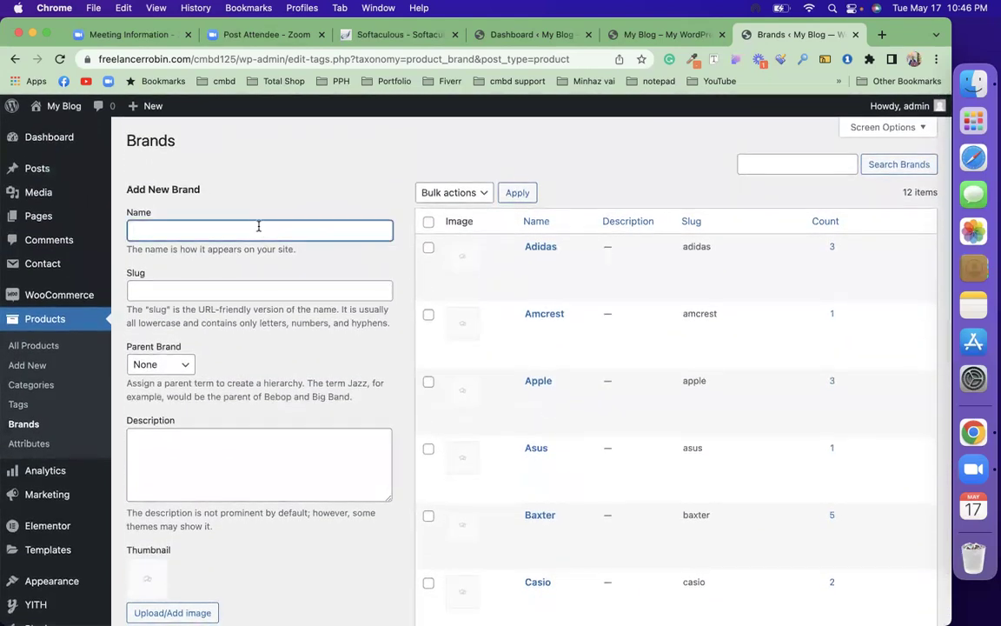
text(CMBD)
scroll(235, 313, down, 10)
click(178, 127)
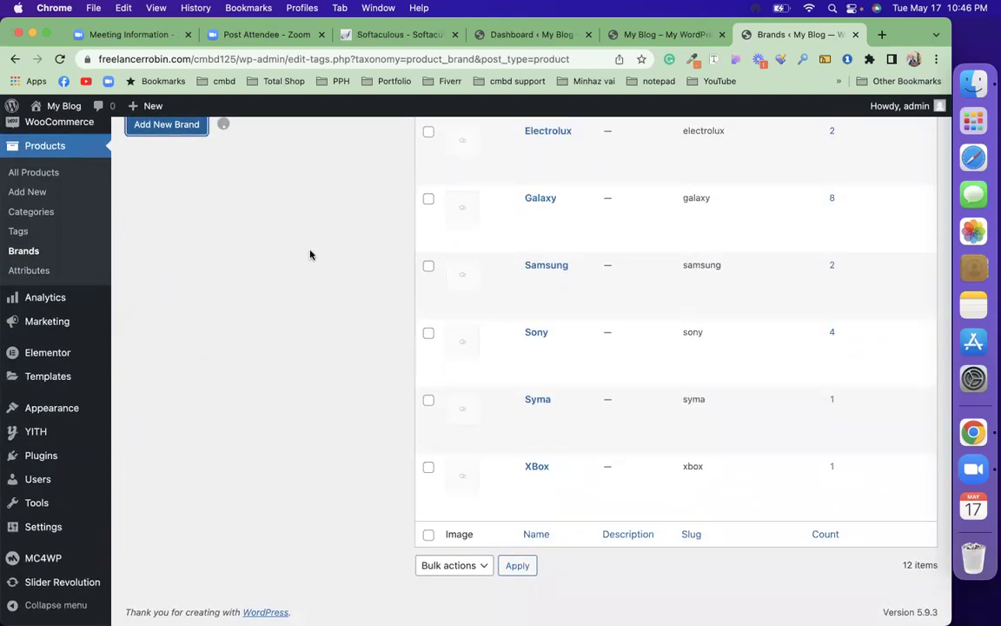
mouse_move(516, 304)
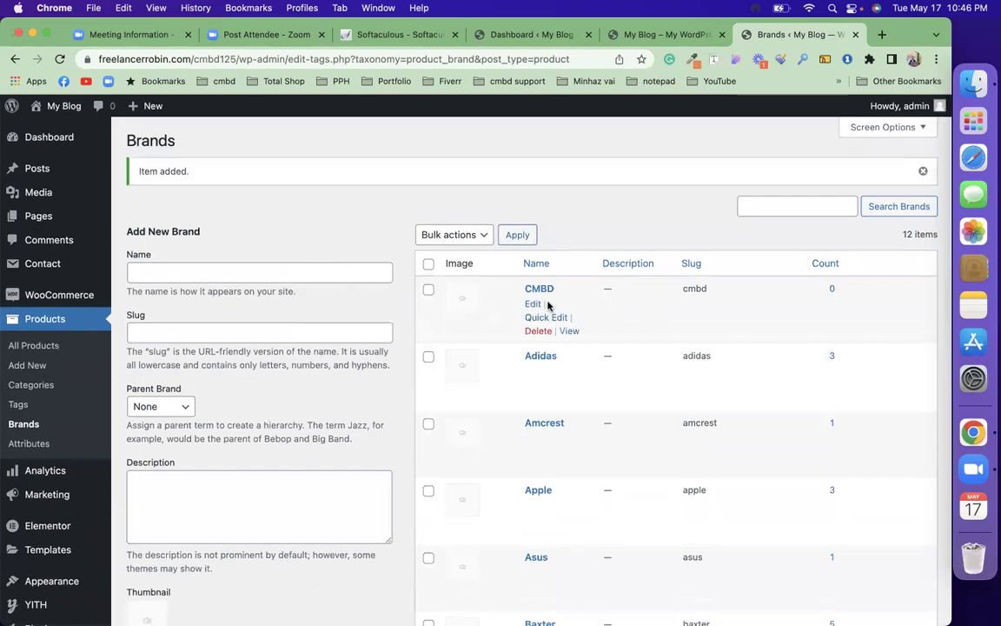
Open the product attributes, look over the existing ones and delete the color attribute
click(50, 446)
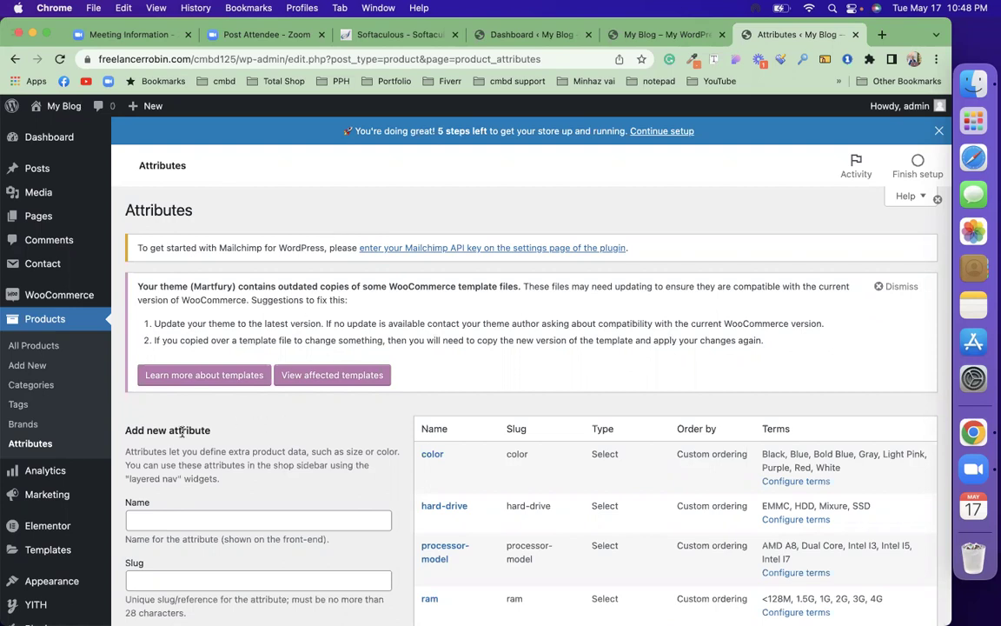
scroll(290, 393, down, 5)
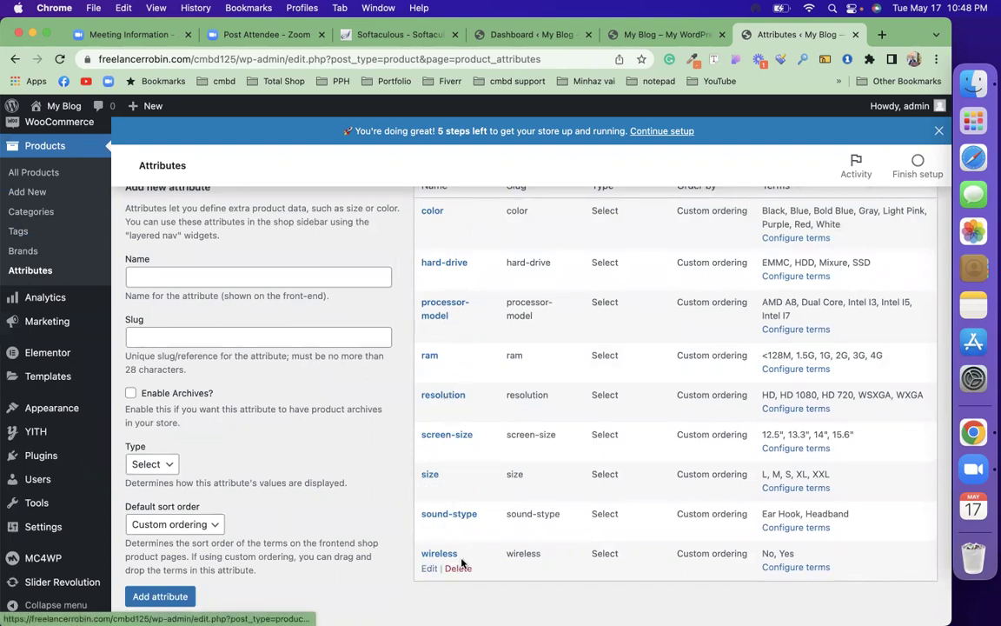
scroll(316, 501, up, 5)
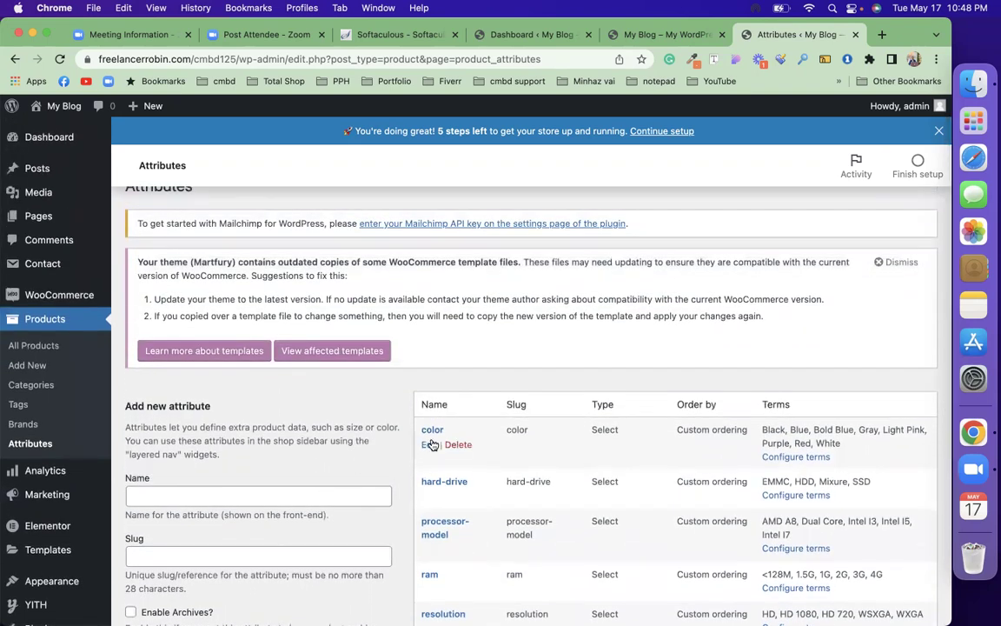
click(458, 445)
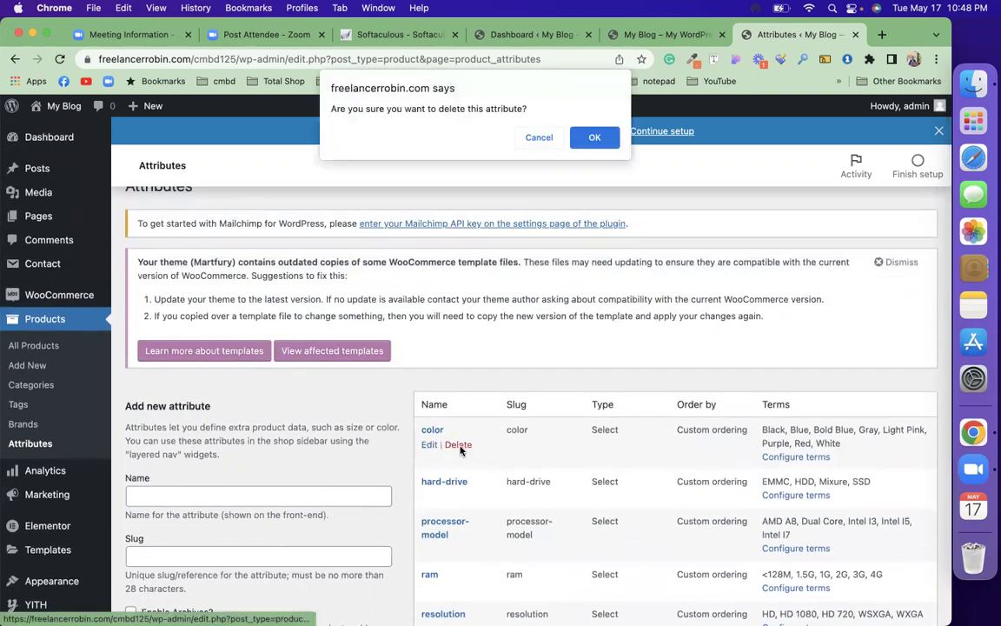
click(593, 138)
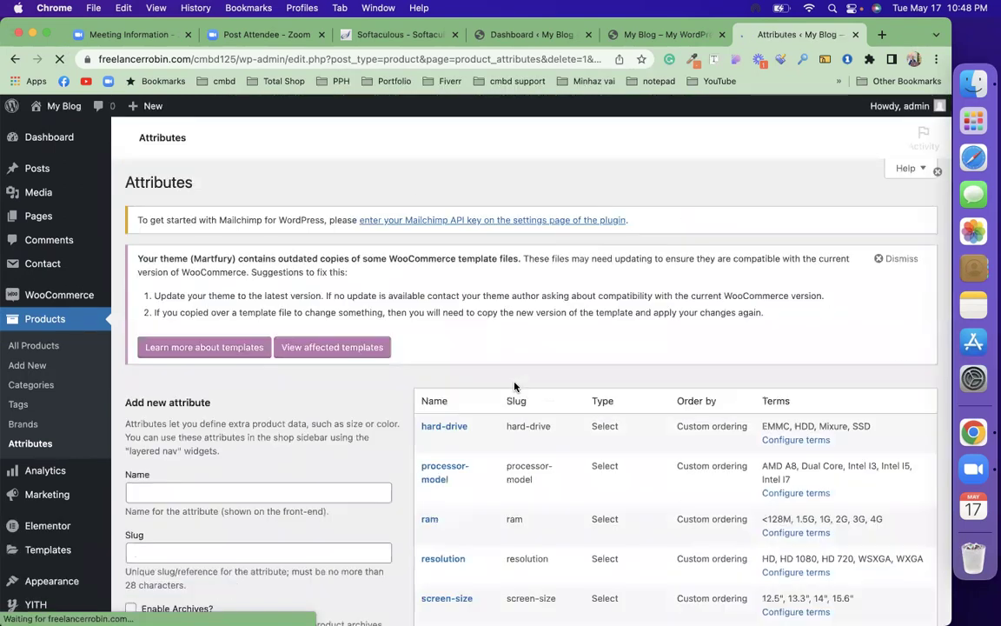
Add a new product attribute named "color", leaving the slug empty and the type and sort order at their defaults
click(206, 491)
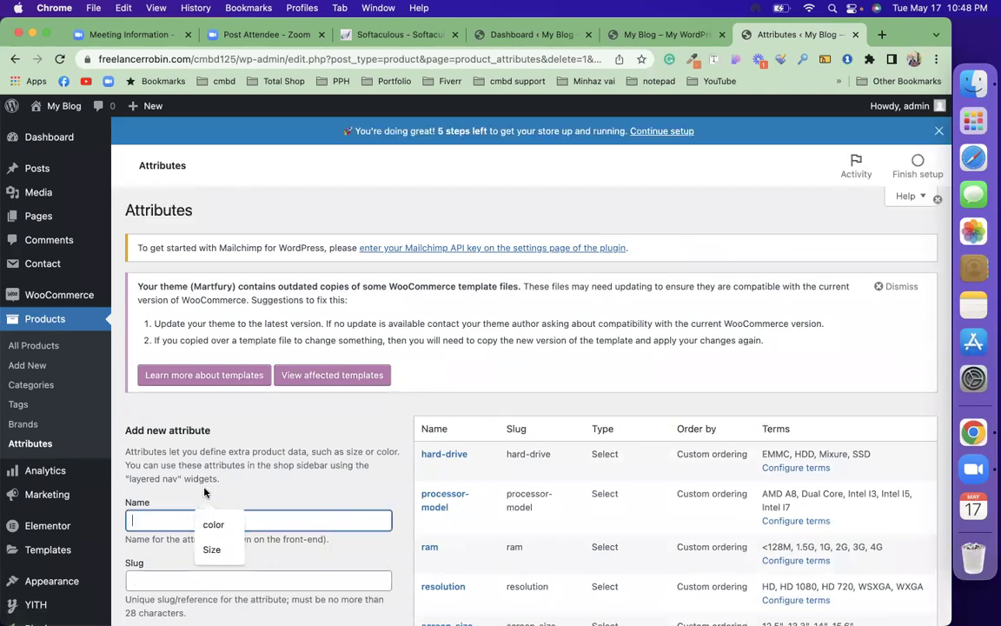
click(307, 431)
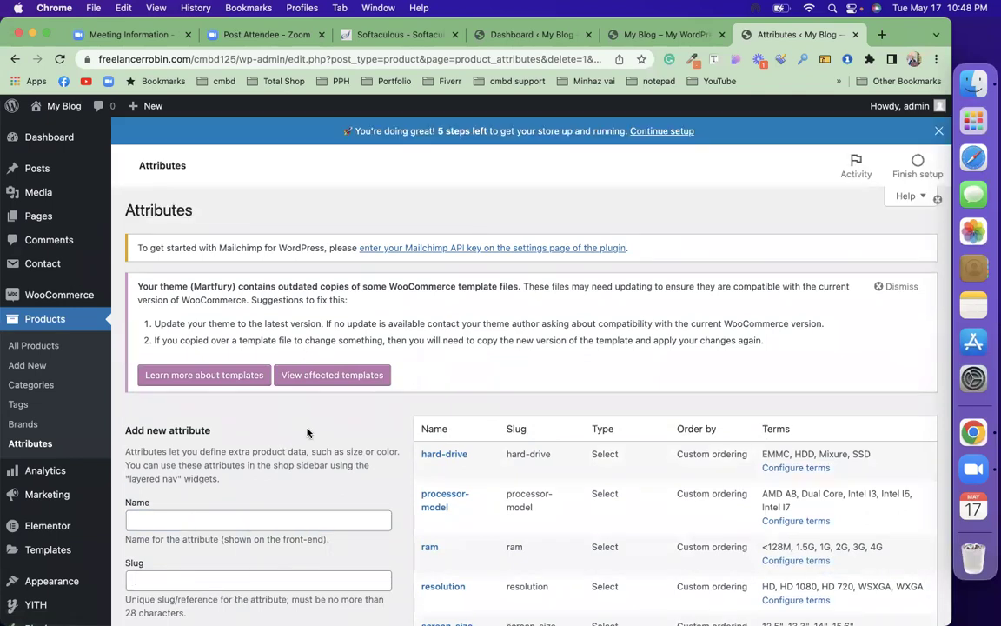
scroll(306, 432, down, 4)
click(207, 365)
click(213, 398)
scroll(212, 435, down, 3)
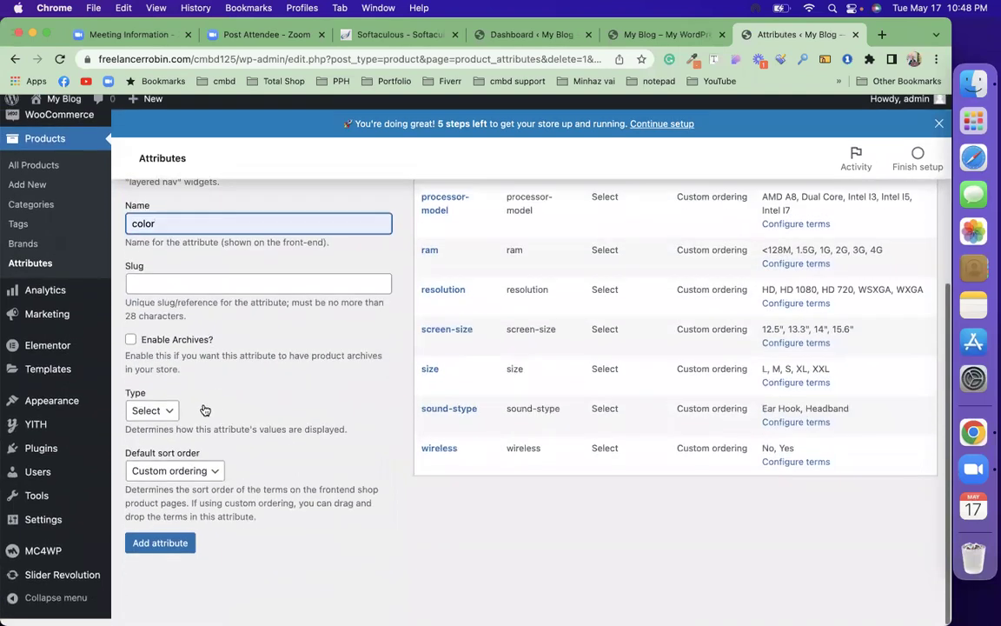
click(161, 550)
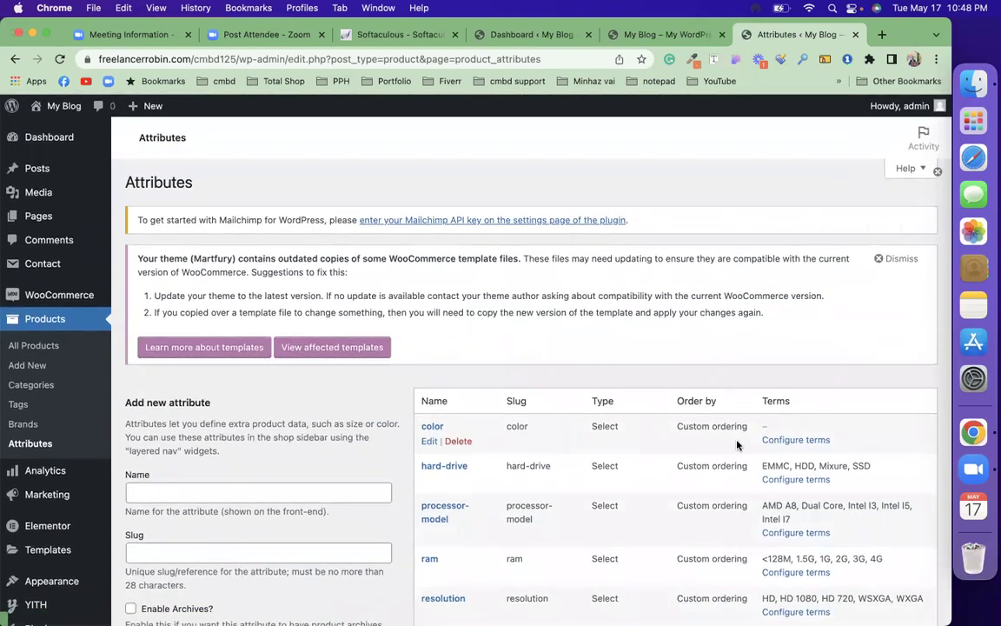
Configure the color attribute's terms by adding White, Black and Red
click(780, 441)
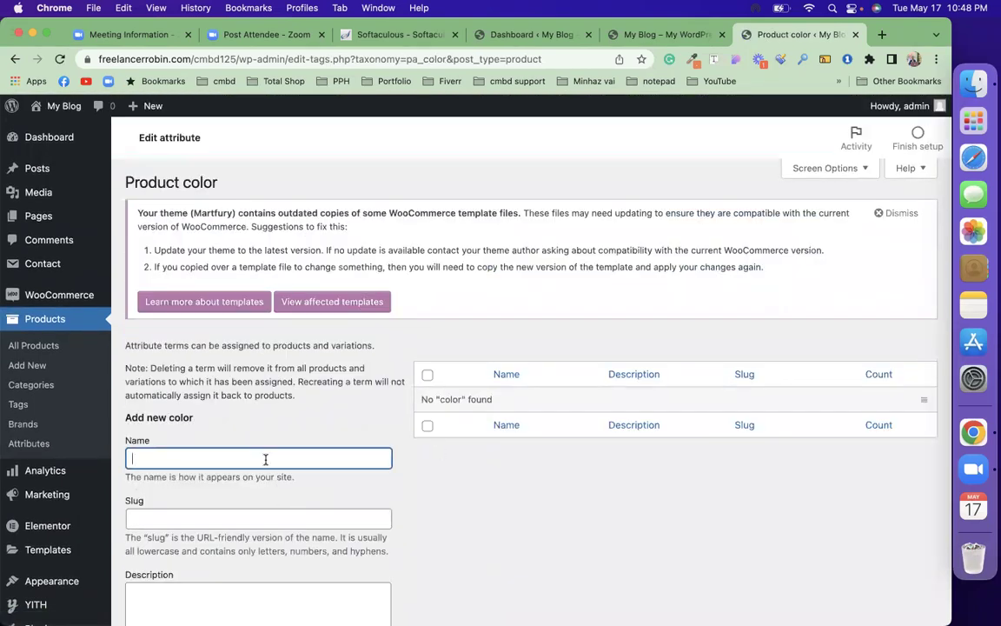
text(White)
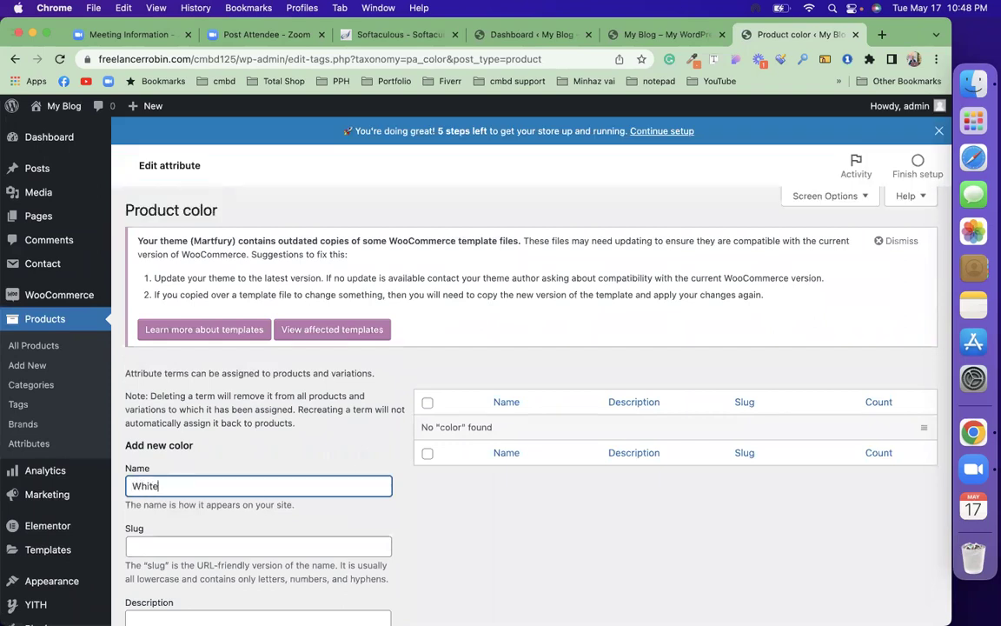
scroll(253, 434, down, 5)
click(180, 548)
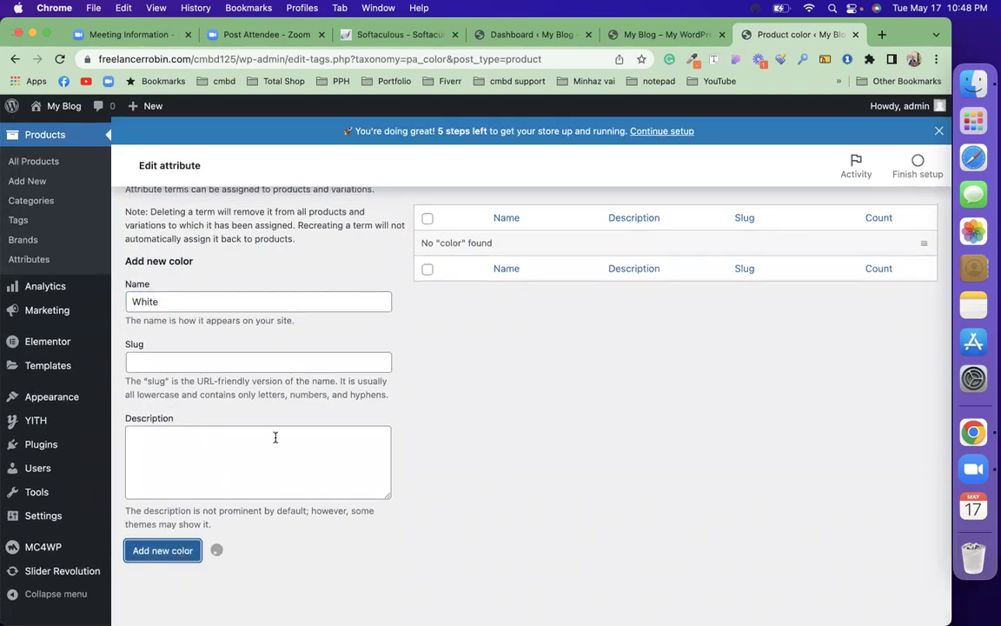
click(243, 525)
text(Black)
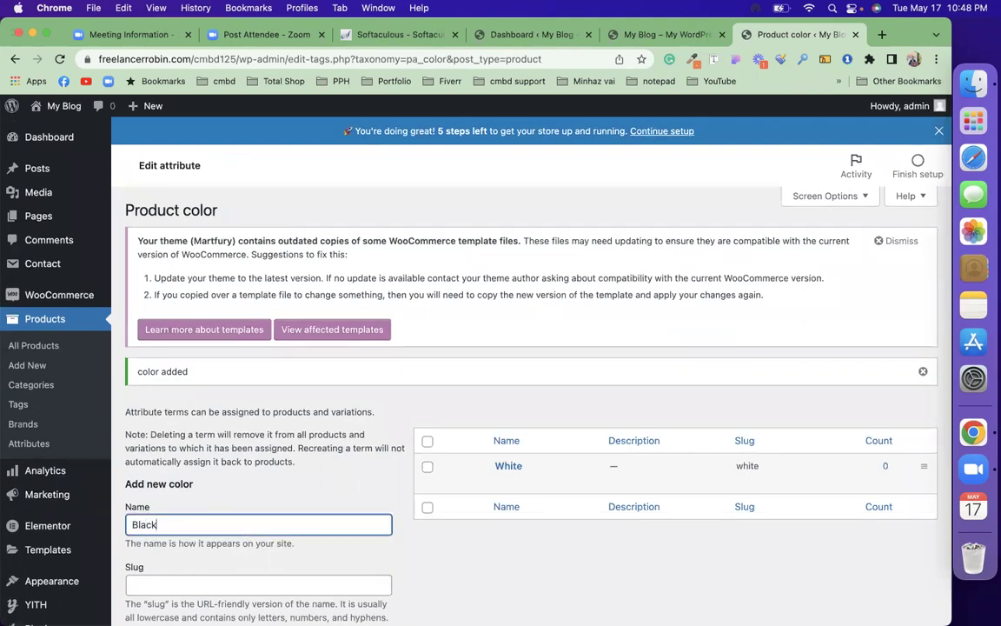
key(Return)
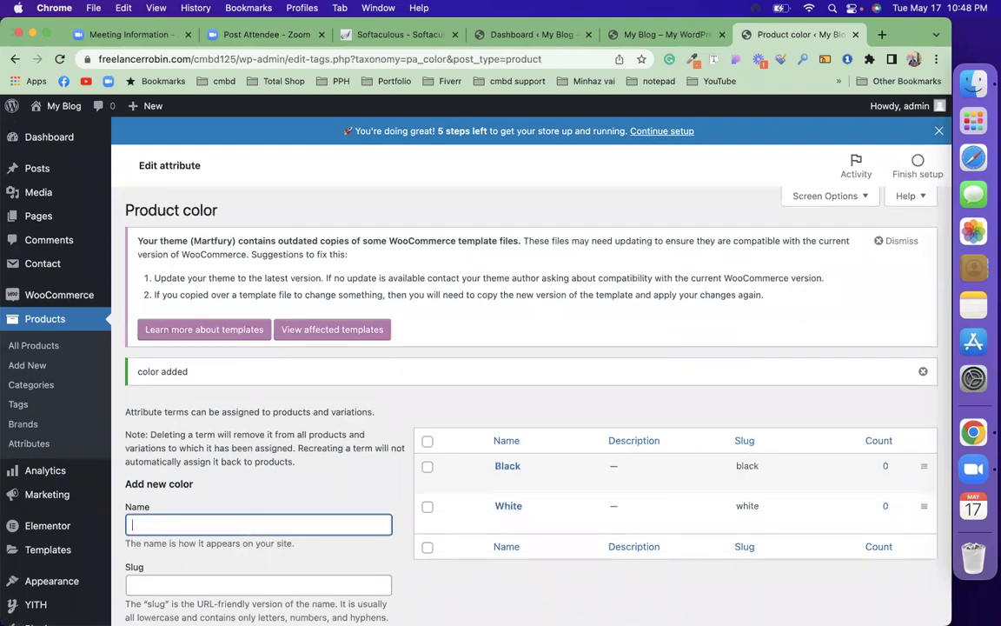
text(Red)
key(Return)
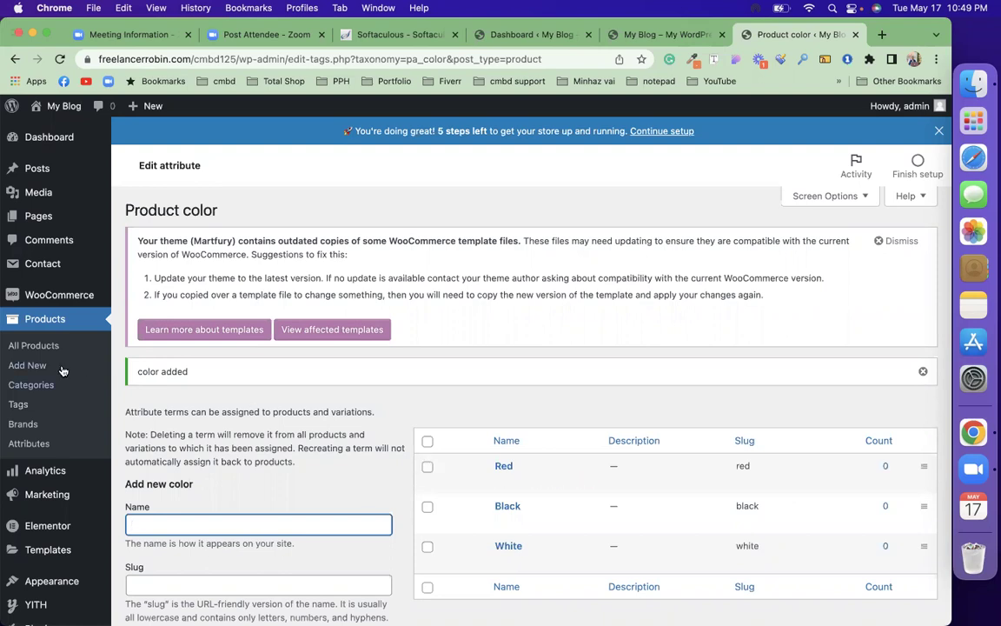
Return to the attributes list, open the size attribute's terms and delete the S and M sizes
click(35, 444)
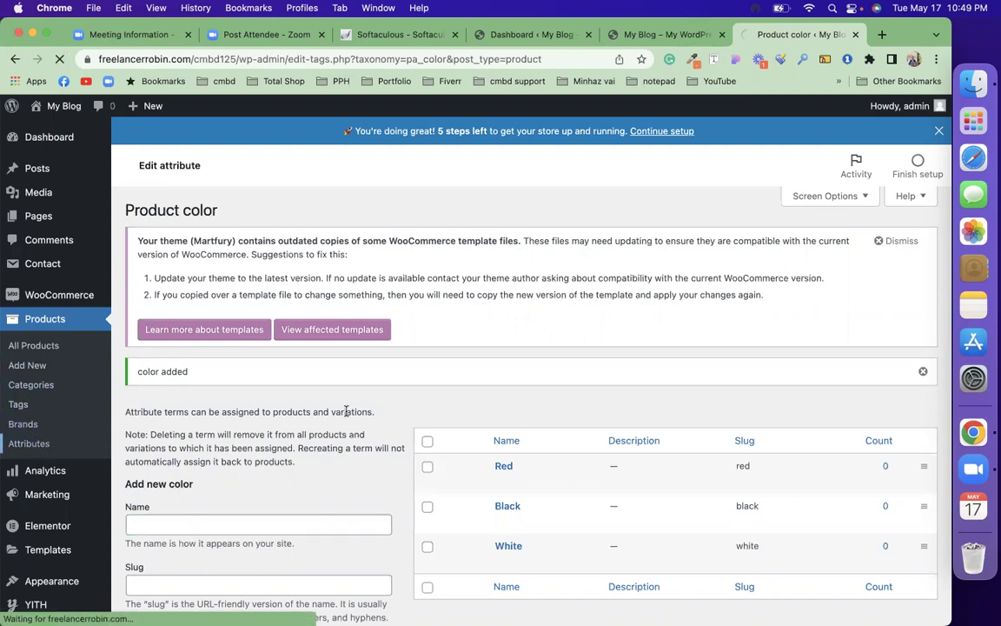
scroll(347, 411, down, 5)
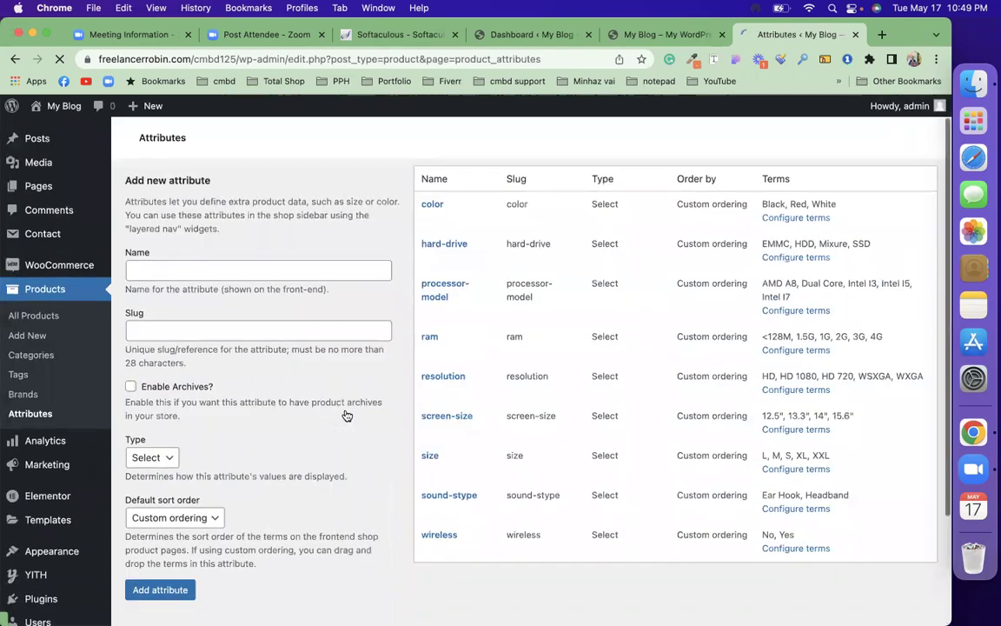
scroll(413, 559, down, 5)
scroll(435, 530, up, 2)
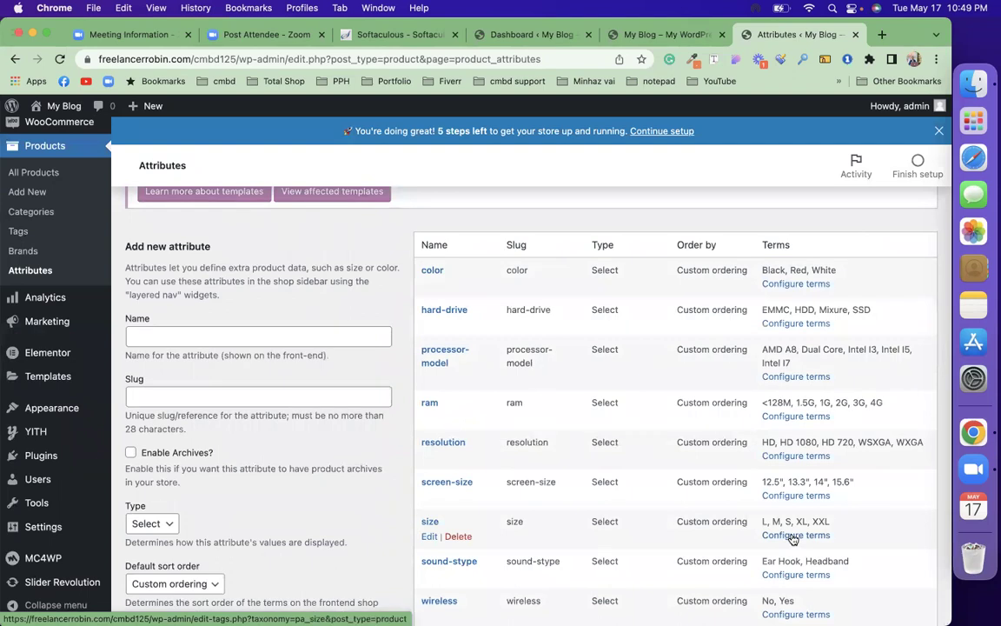
click(792, 538)
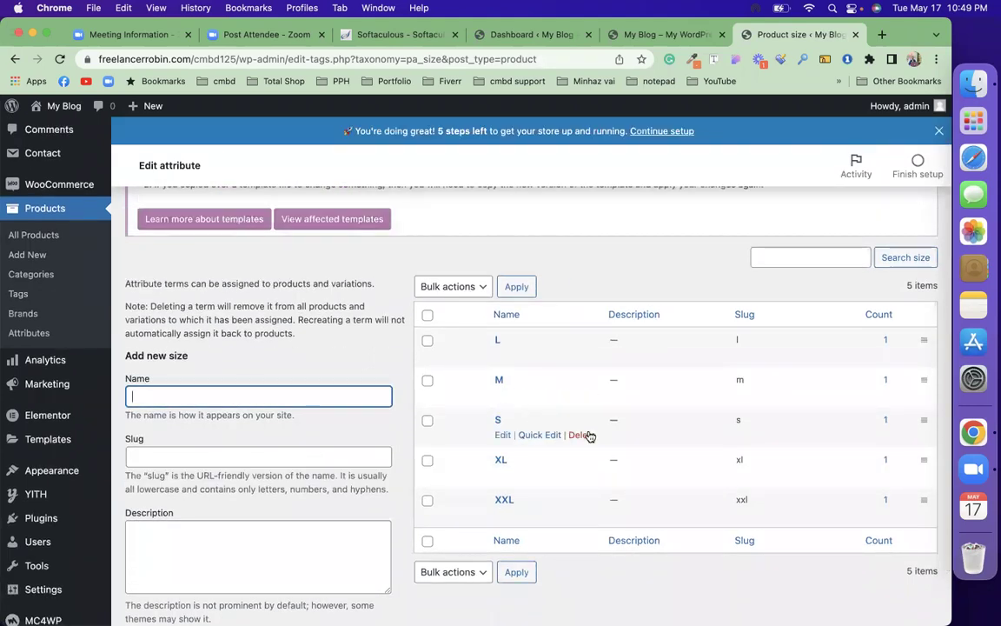
click(588, 435)
click(594, 178)
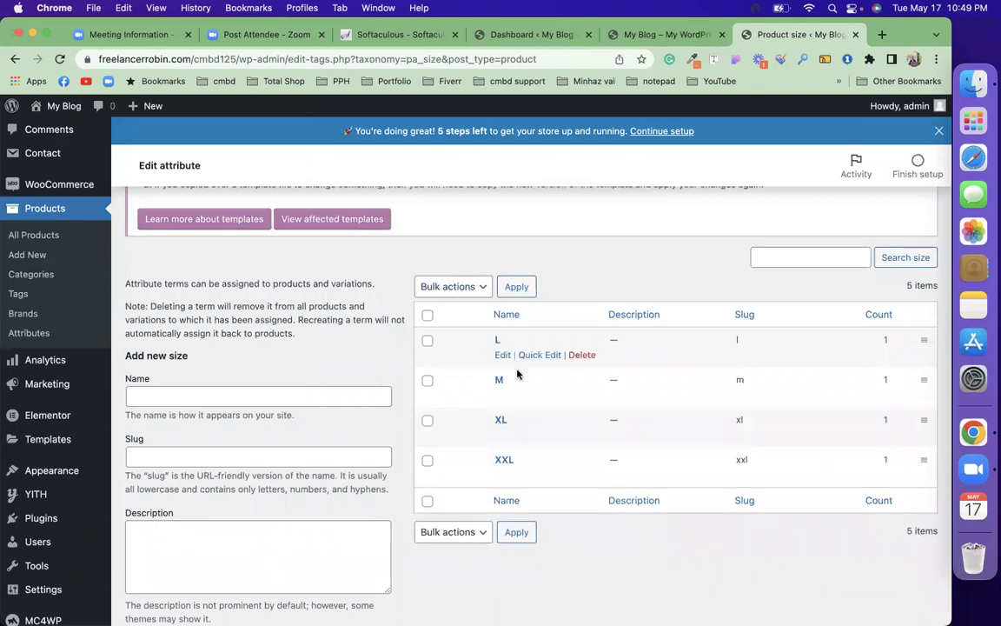
click(582, 395)
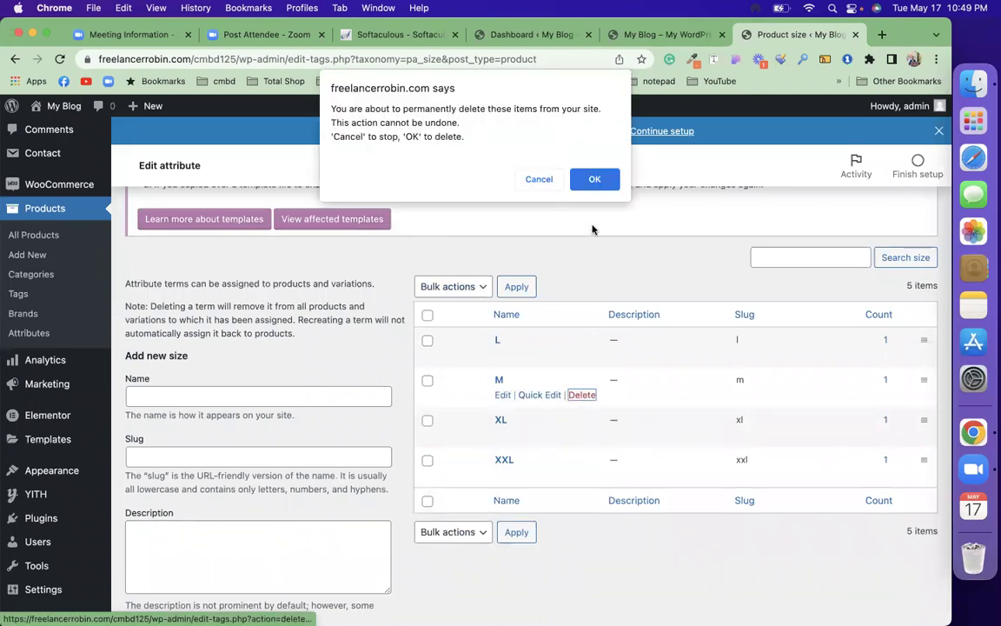
click(613, 178)
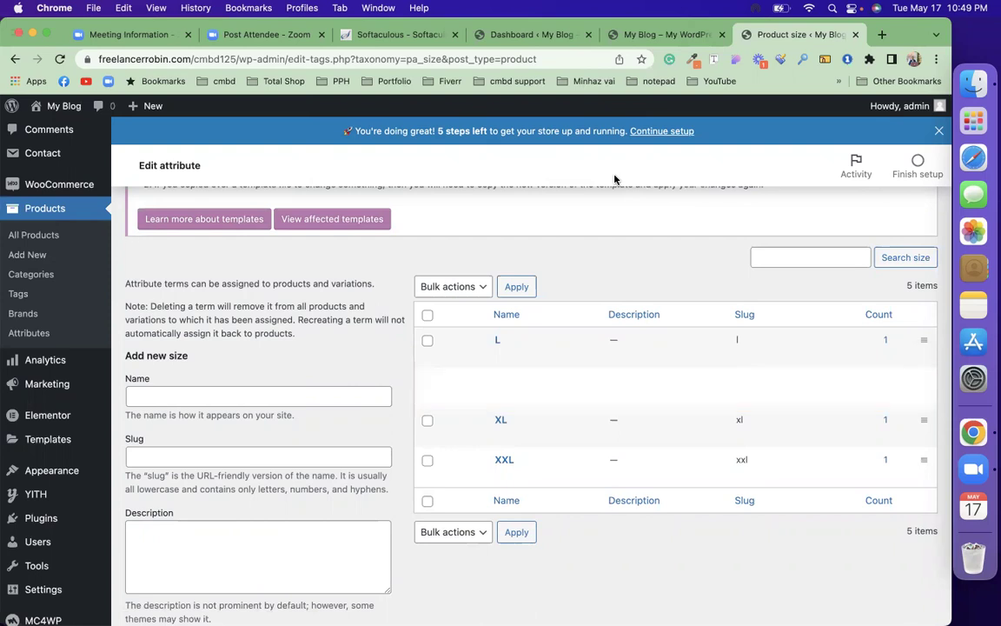
Add a new term named "XXXL" to the size attribute
click(222, 401)
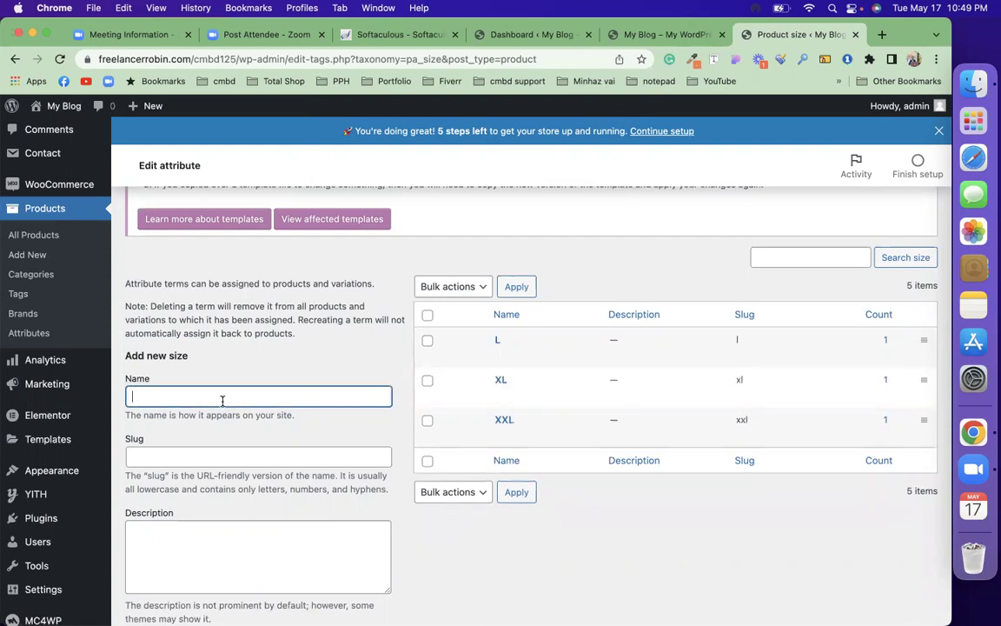
text(XXXL)
scroll(184, 382, down, 2)
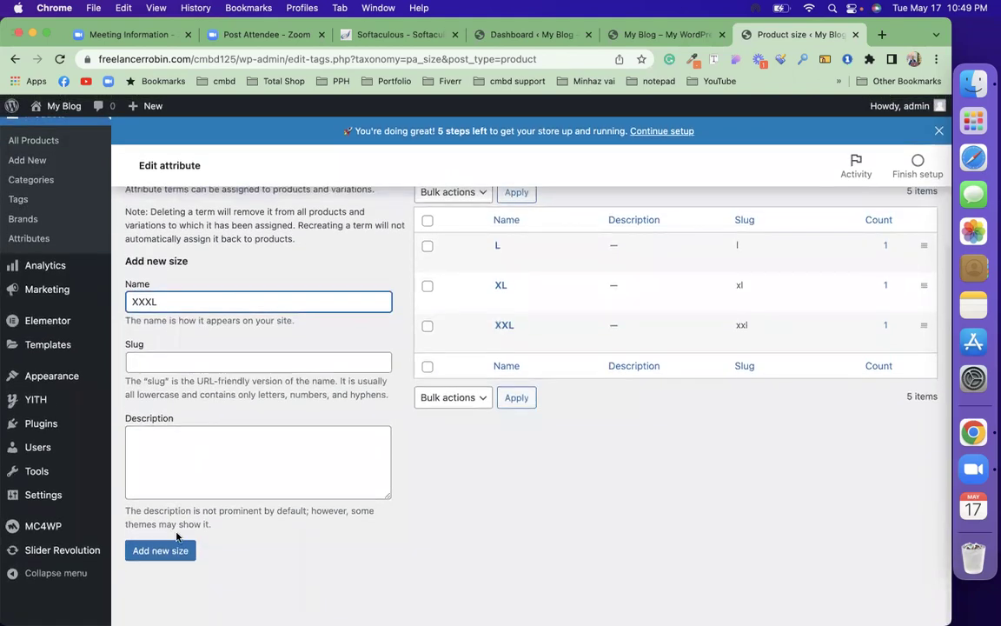
click(178, 550)
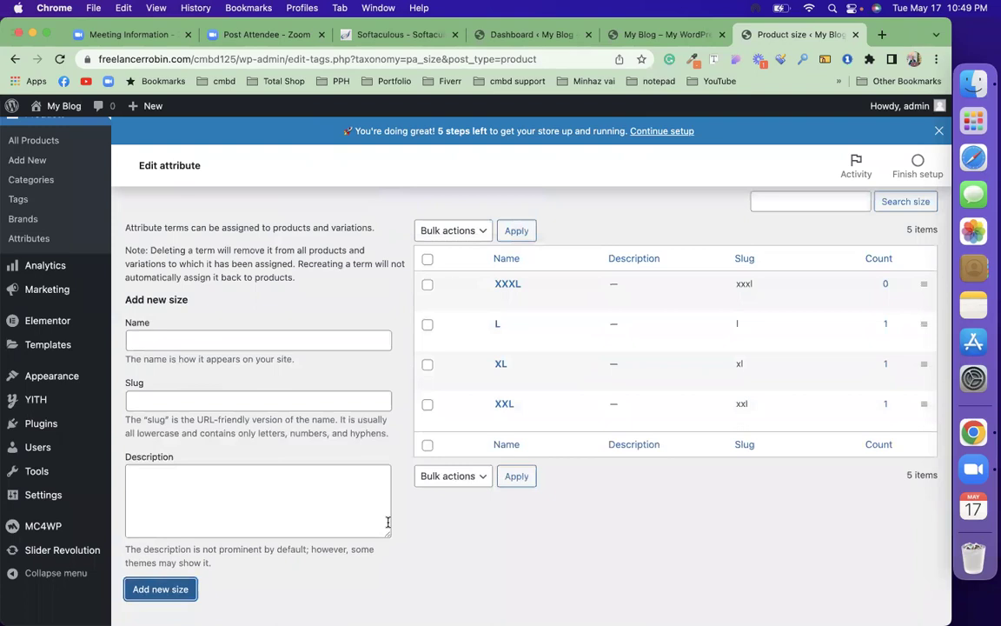
scroll(301, 276, up, 2)
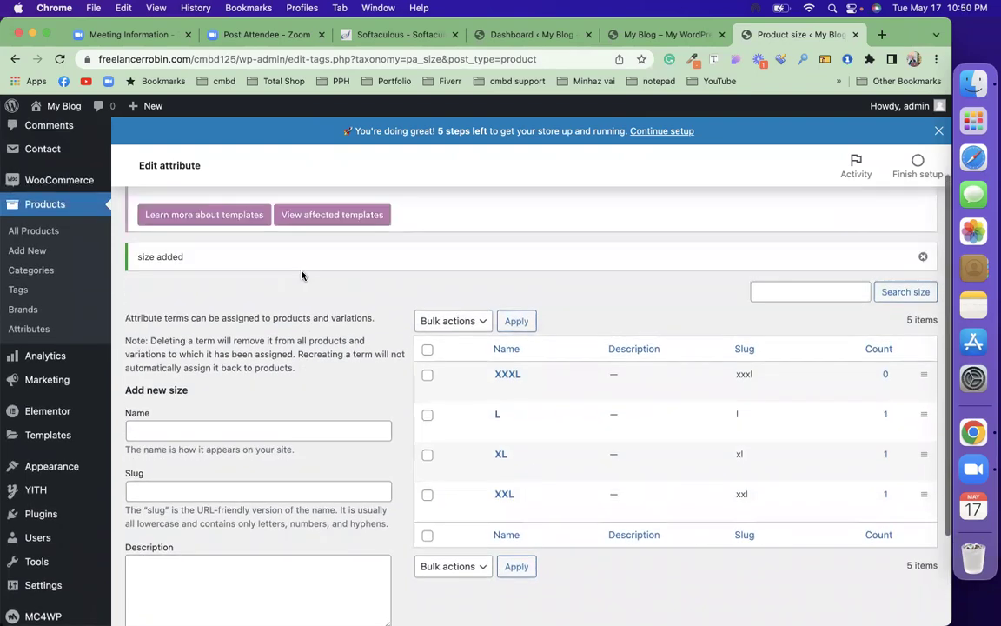
Open a blank new product form, and in a separate browser tab search amazon.in for "shirt for men" and browse the results
scroll(302, 276, up, 3)
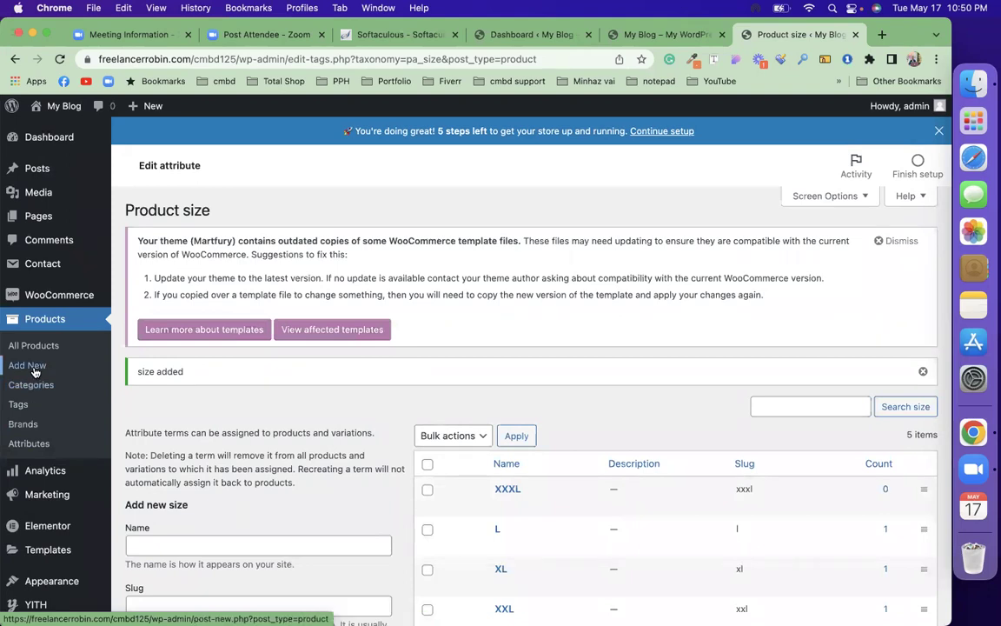
click(34, 370)
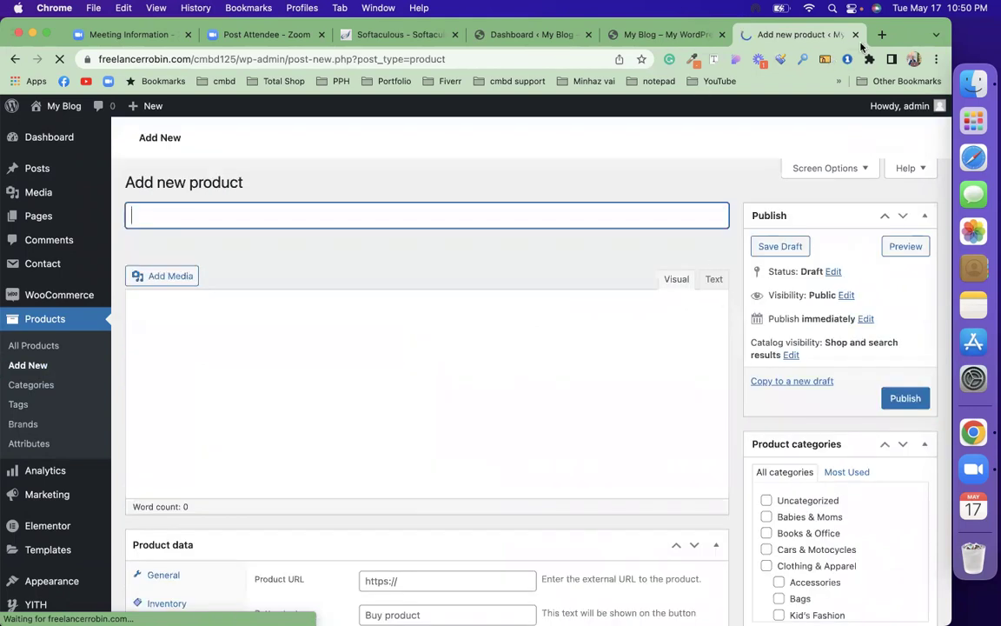
click(882, 35)
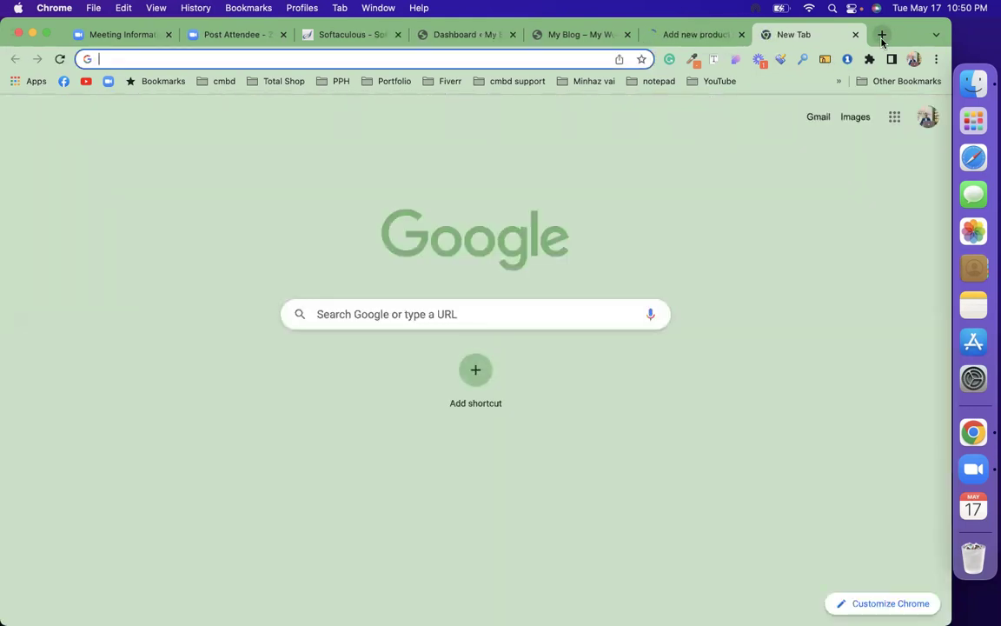
text(amazon.in)
key(Return)
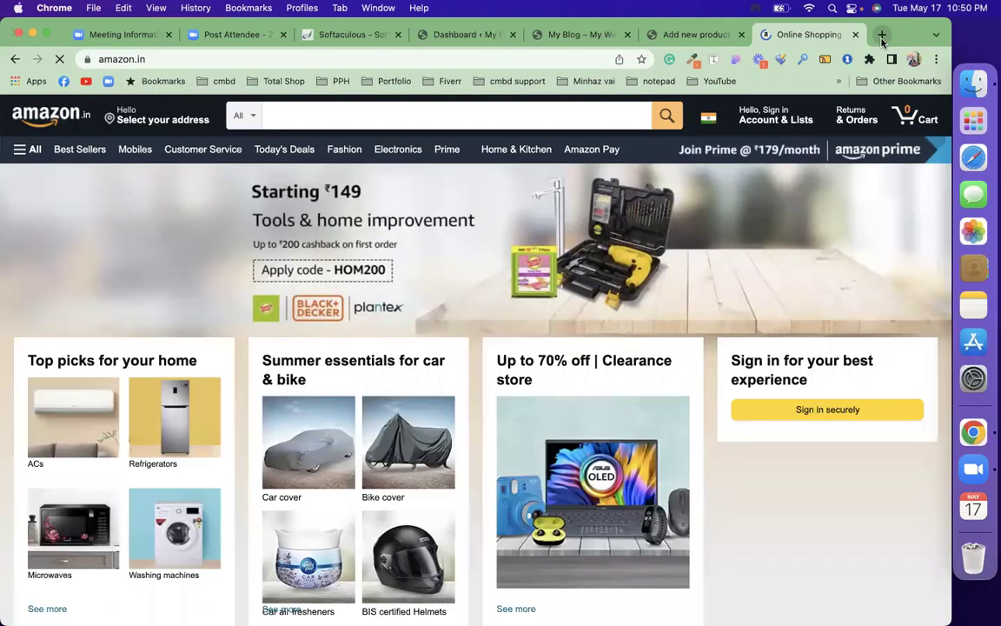
click(301, 115)
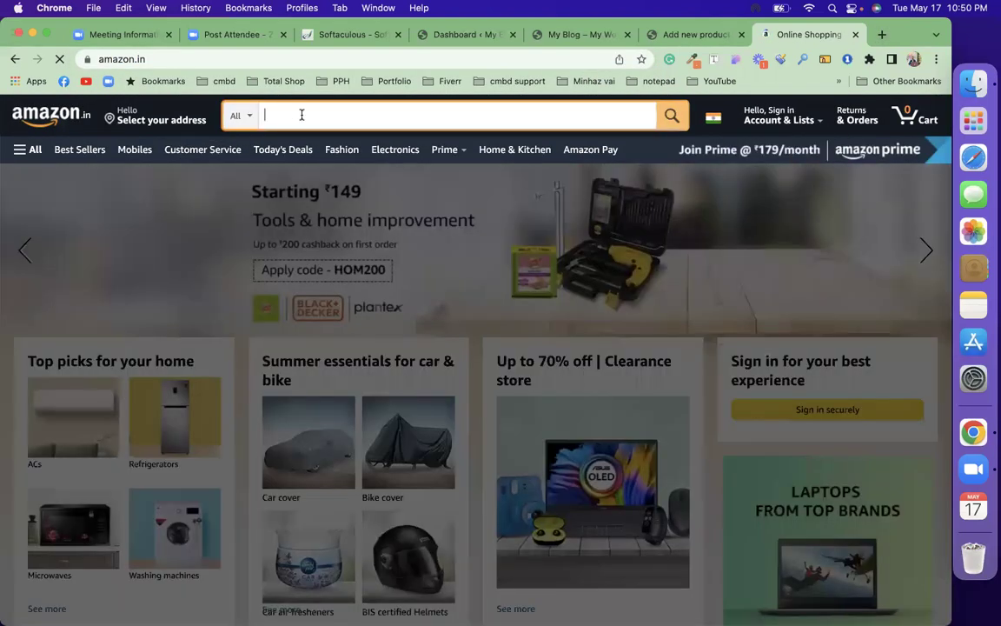
text(shi)
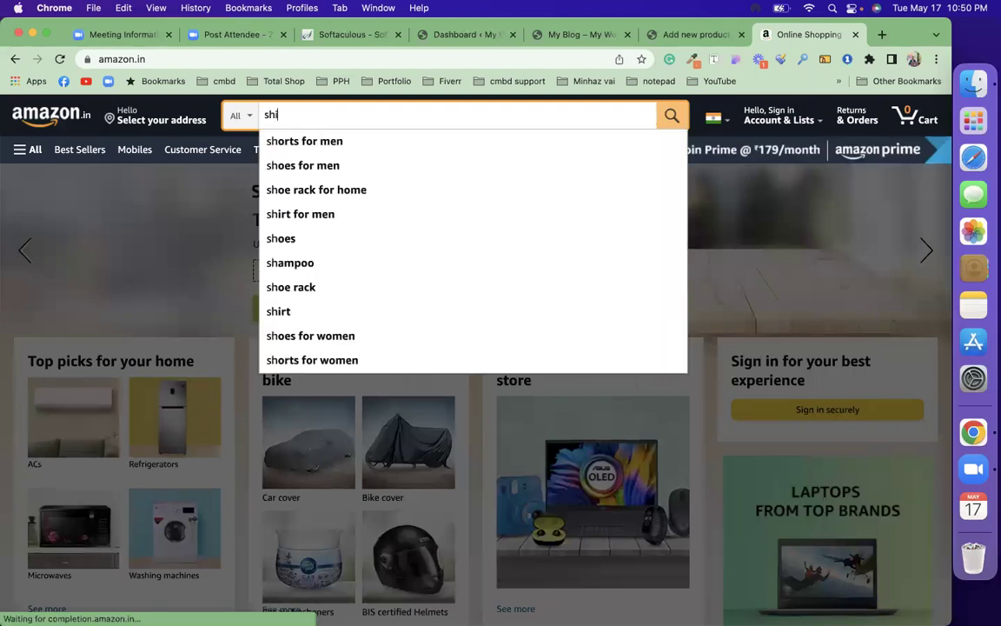
text(rt)
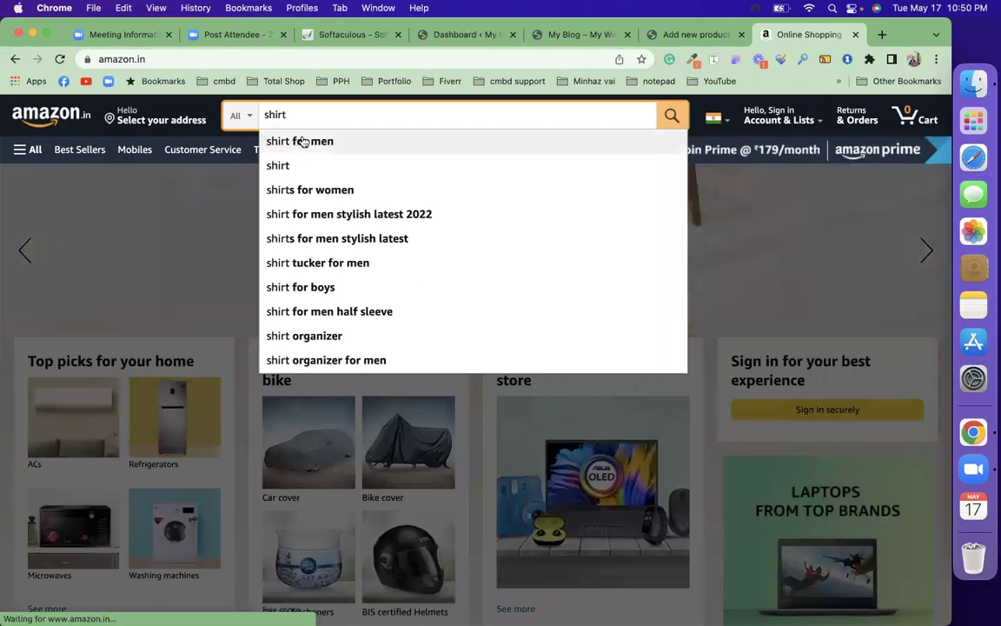
click(303, 142)
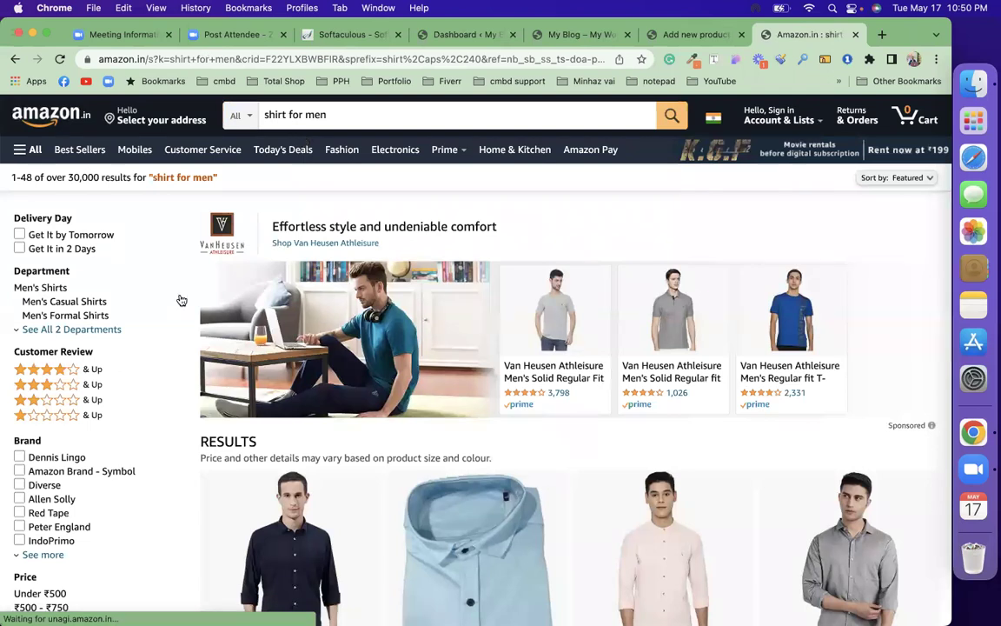
scroll(876, 341, down, 5)
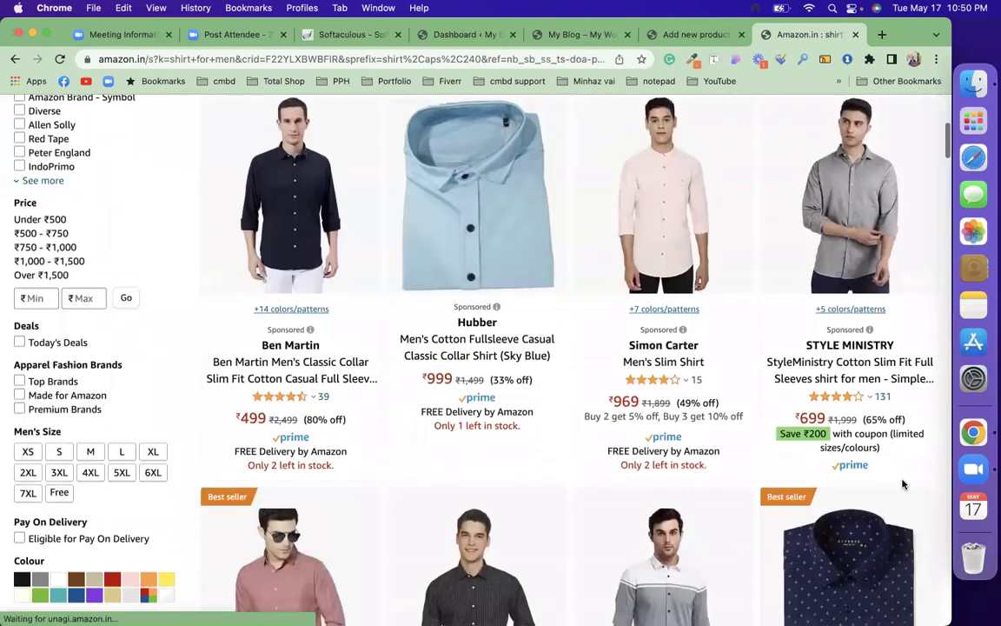
Open the IndoPrimo Men's Classic Fit Casual Shirt from the Amazon search results
scroll(753, 491, down, 1)
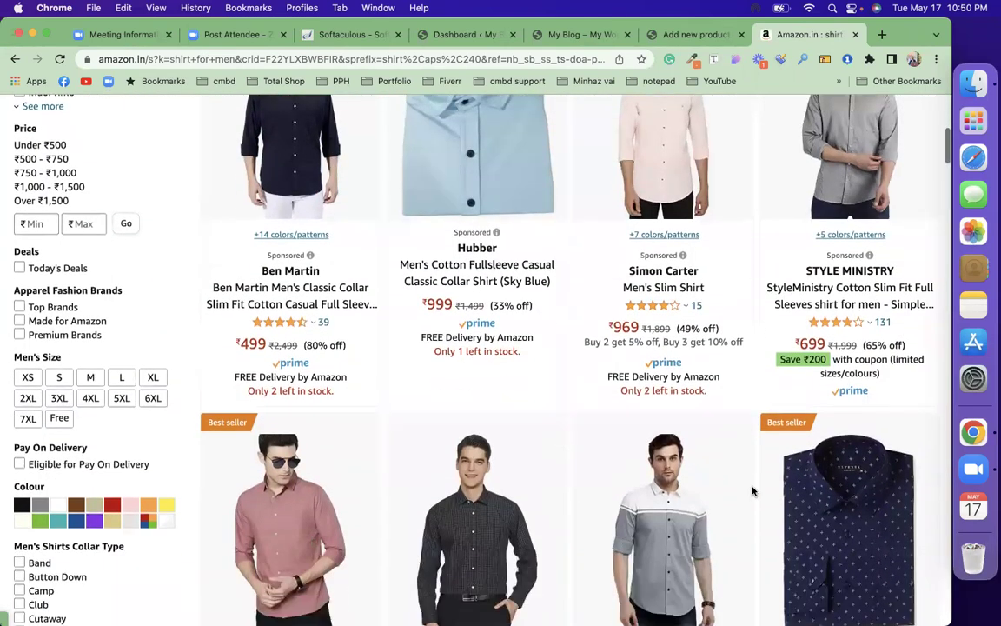
scroll(752, 491, down, 3)
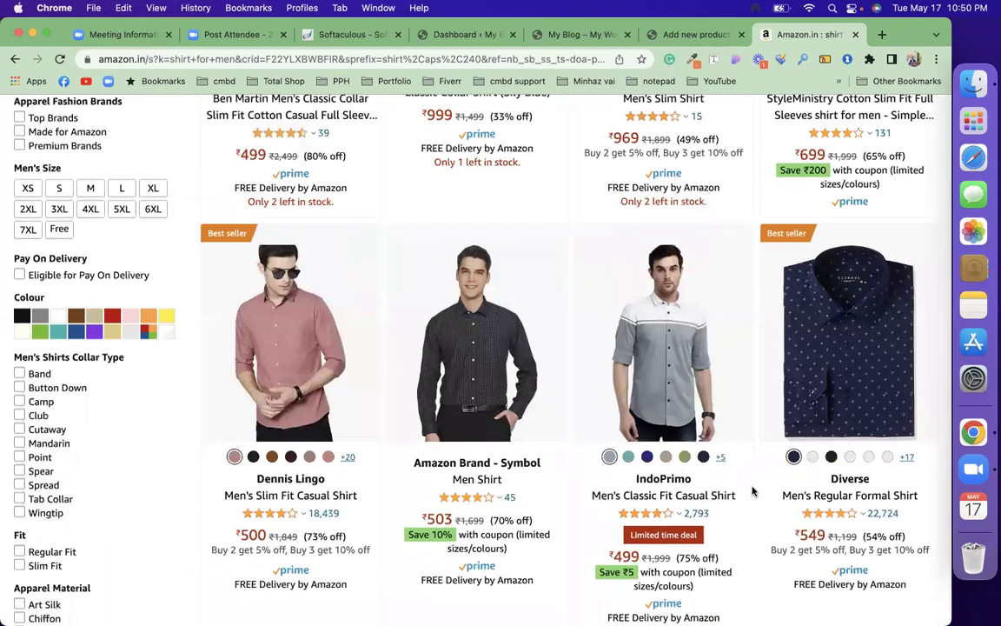
click(667, 403)
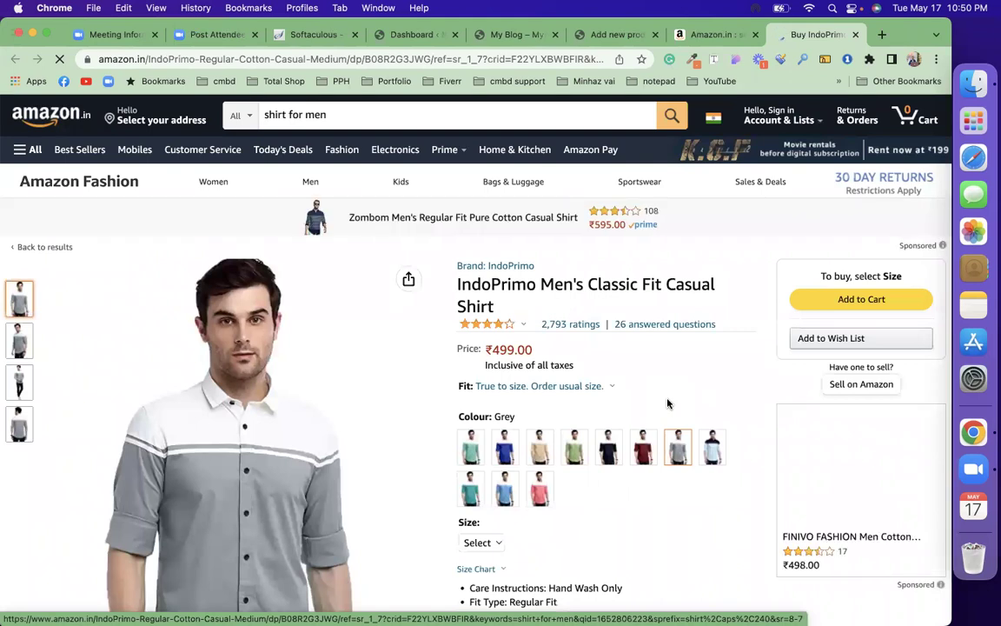
Select the navy colour variant and save its main photo to the Desktop as "black shirt.jpg"
click(608, 447)
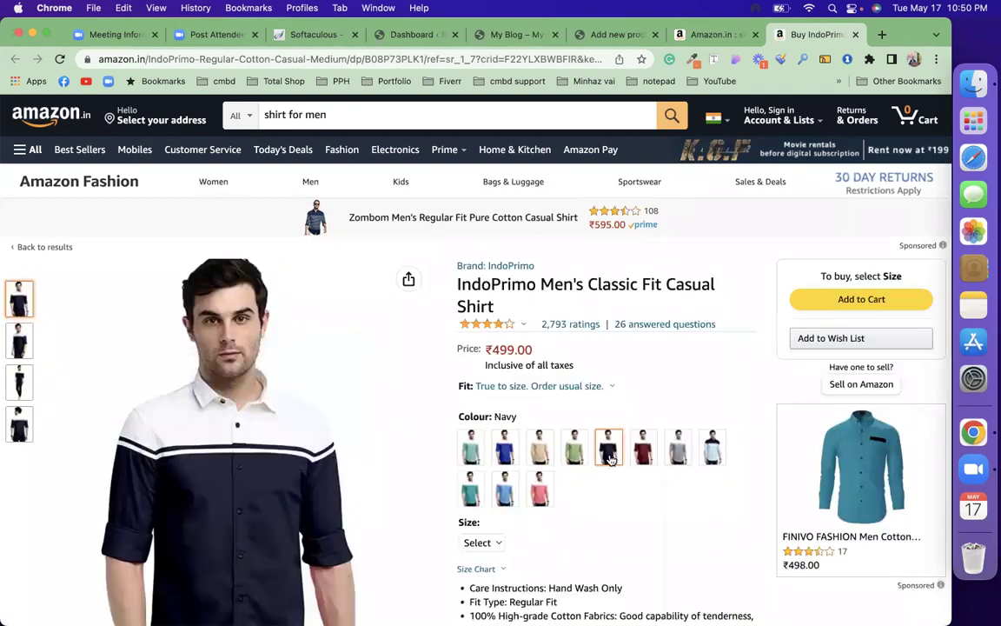
scroll(611, 458, down, 2)
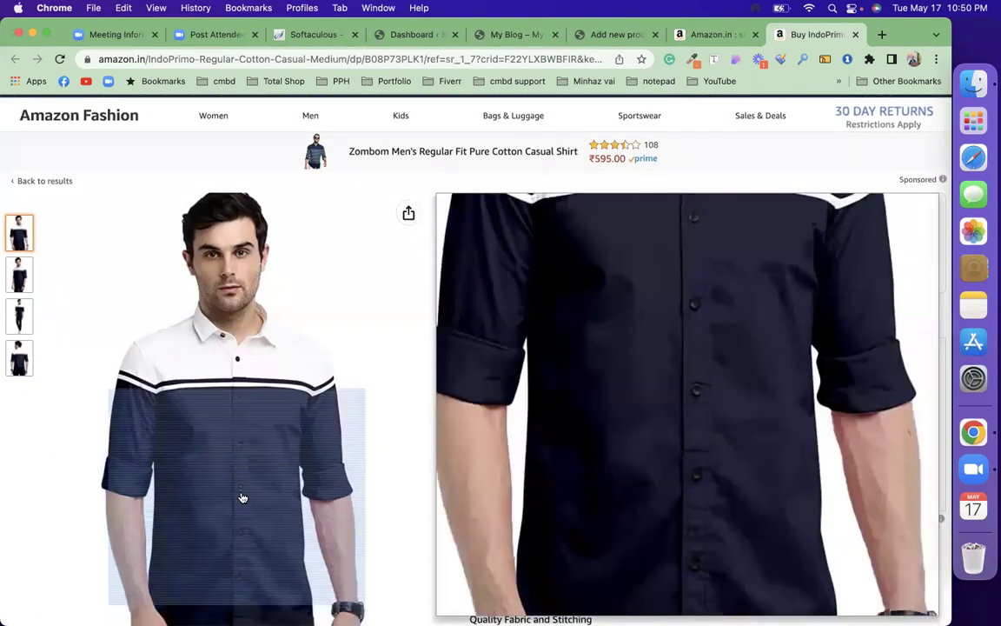
right_click(243, 492)
click(267, 517)
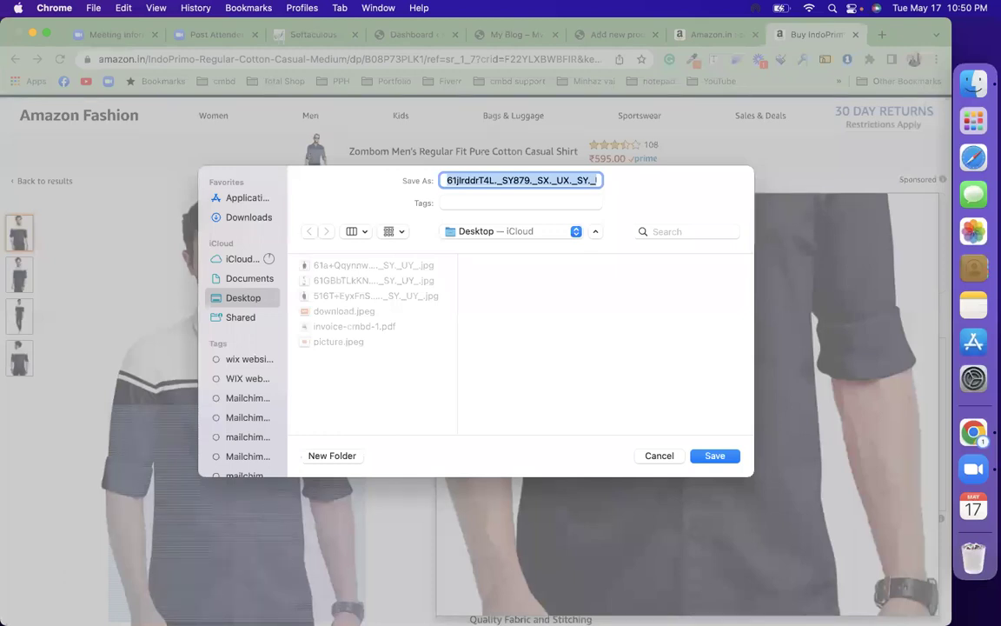
text(black shirt.jpg)
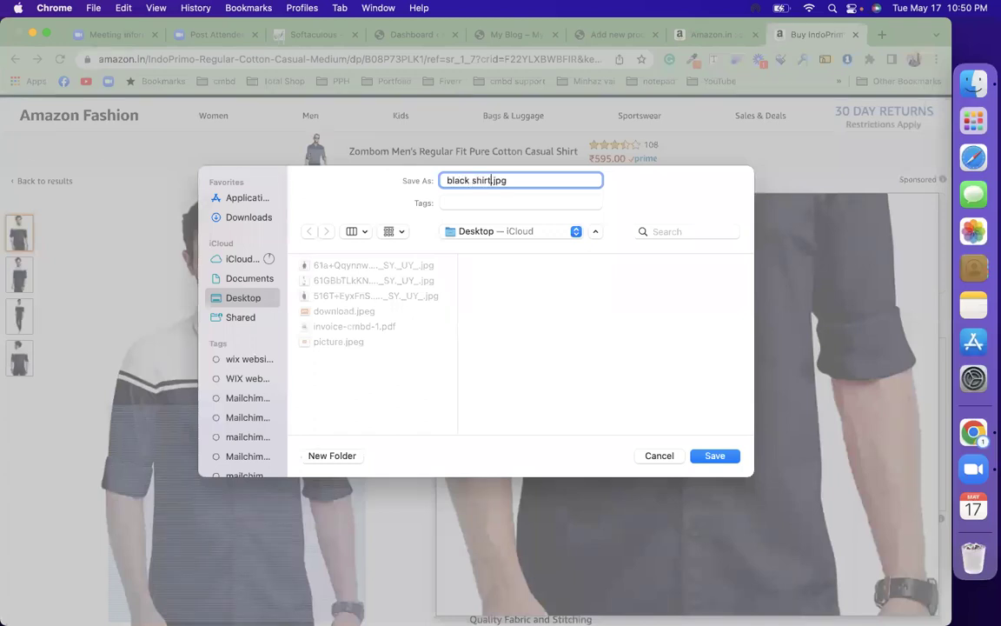
key(Return)
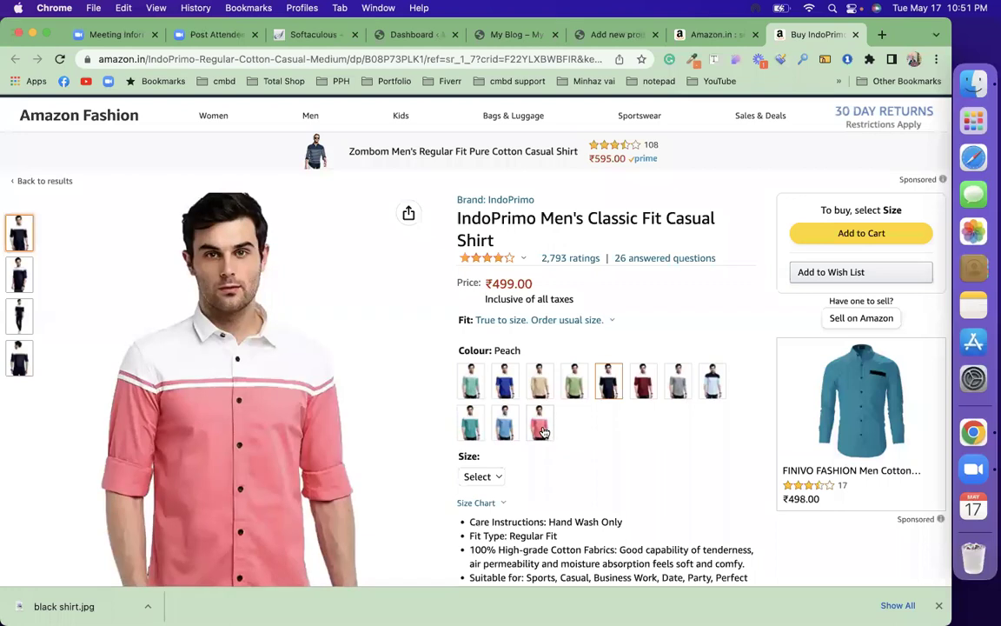
Select the red colour variant and save its main photo to the Desktop as "red shirt.jpg"
click(643, 384)
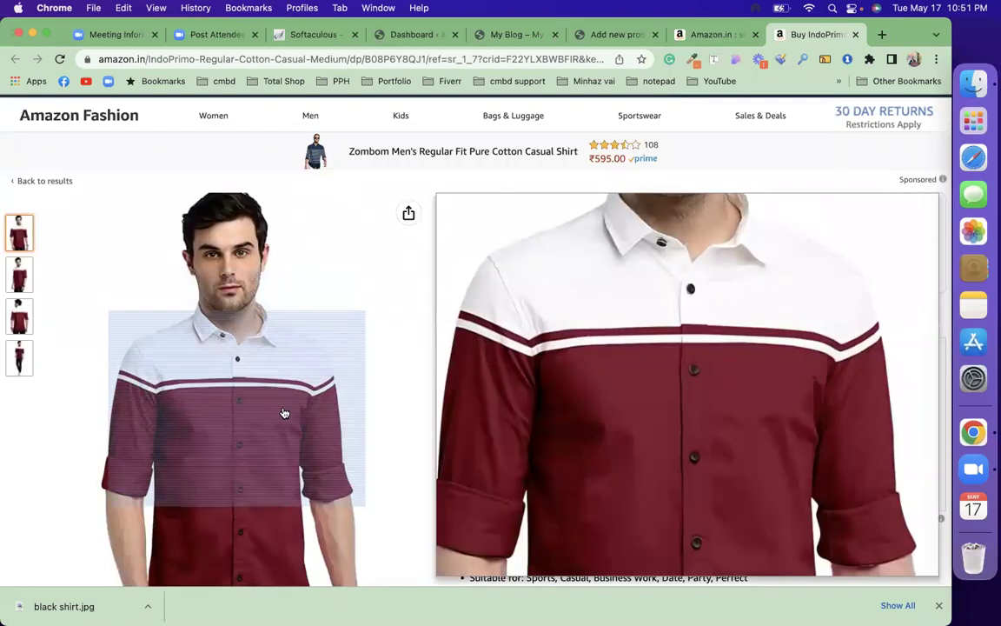
right_click(286, 409)
click(298, 432)
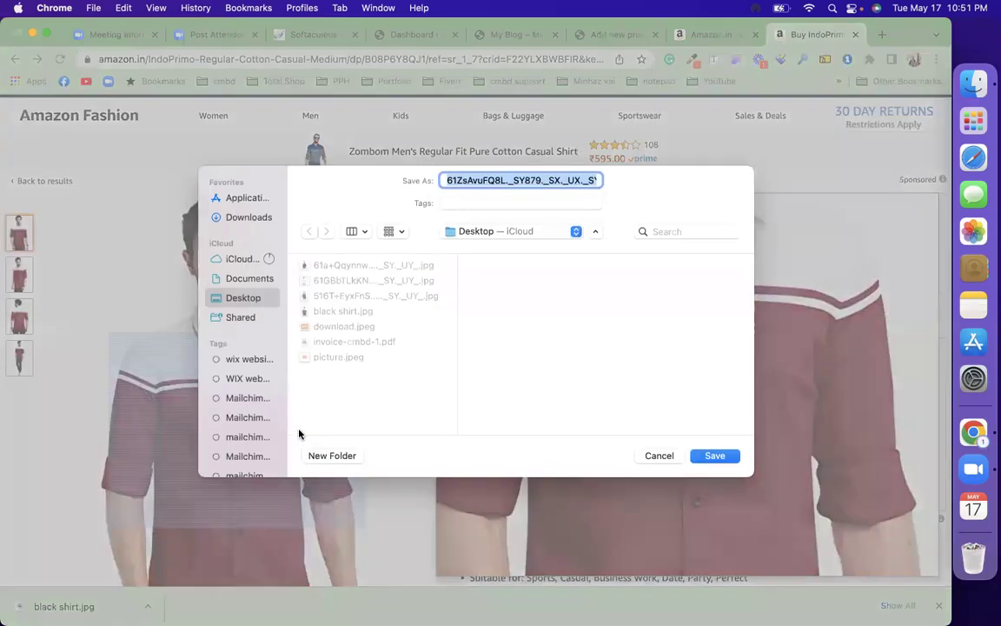
text(red)
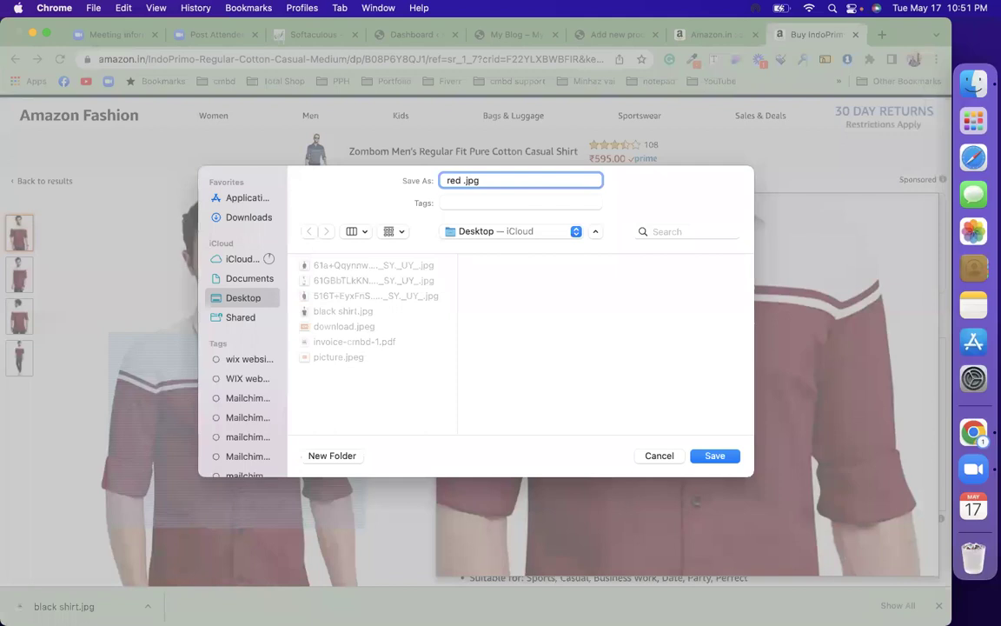
text( shirt)
key(Return)
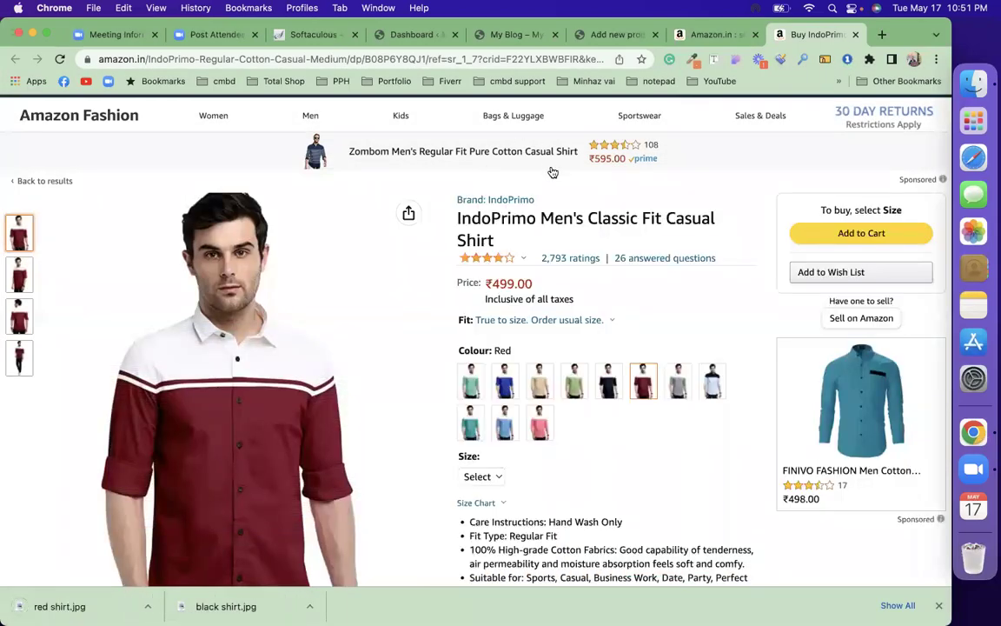
Select the grey colour variant and save its main photo to the Desktop as "white shirt.jpg"
click(678, 389)
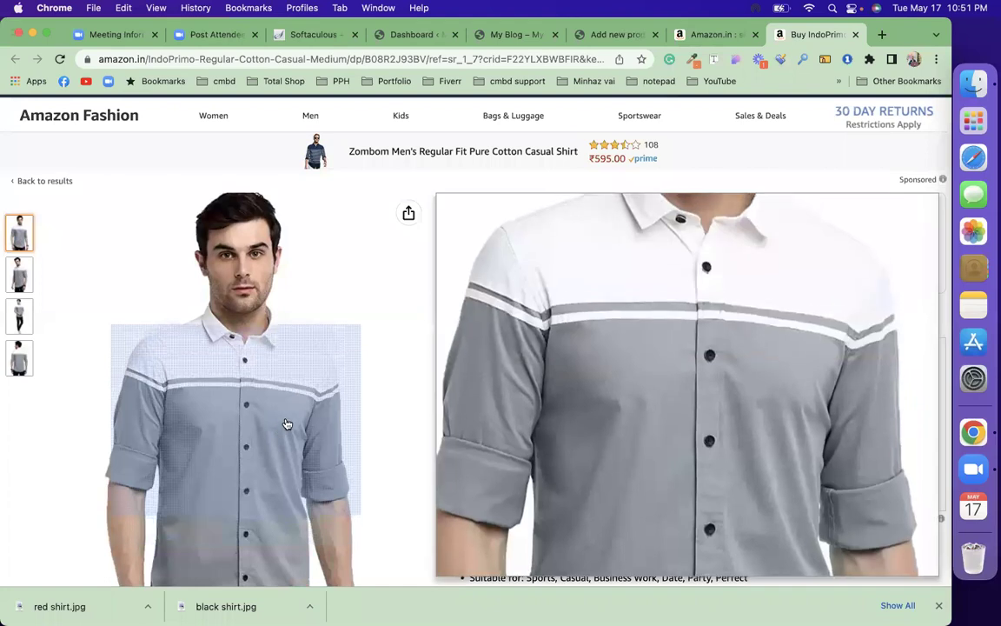
right_click(271, 420)
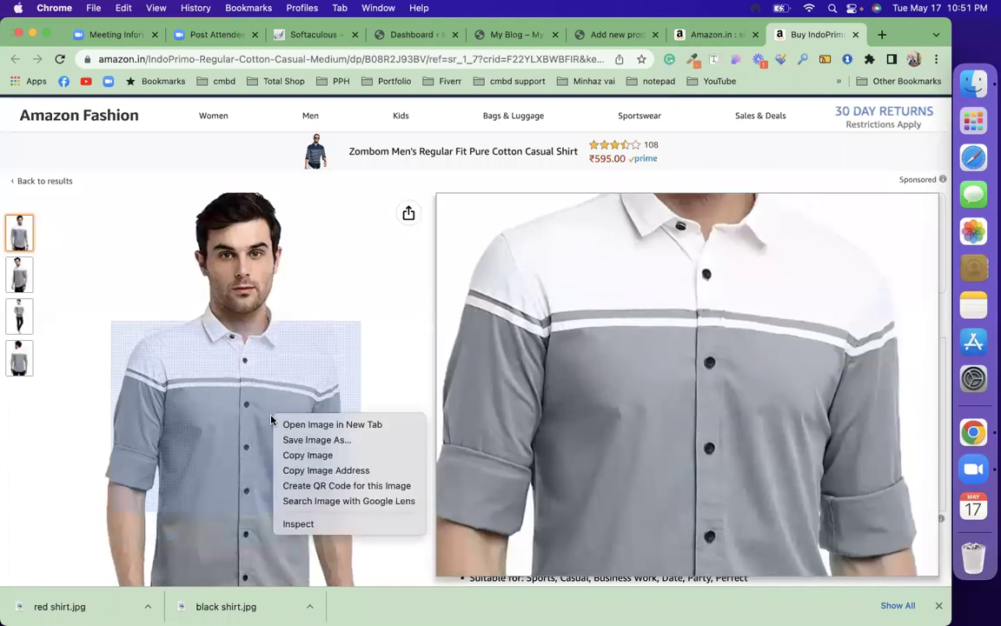
click(290, 439)
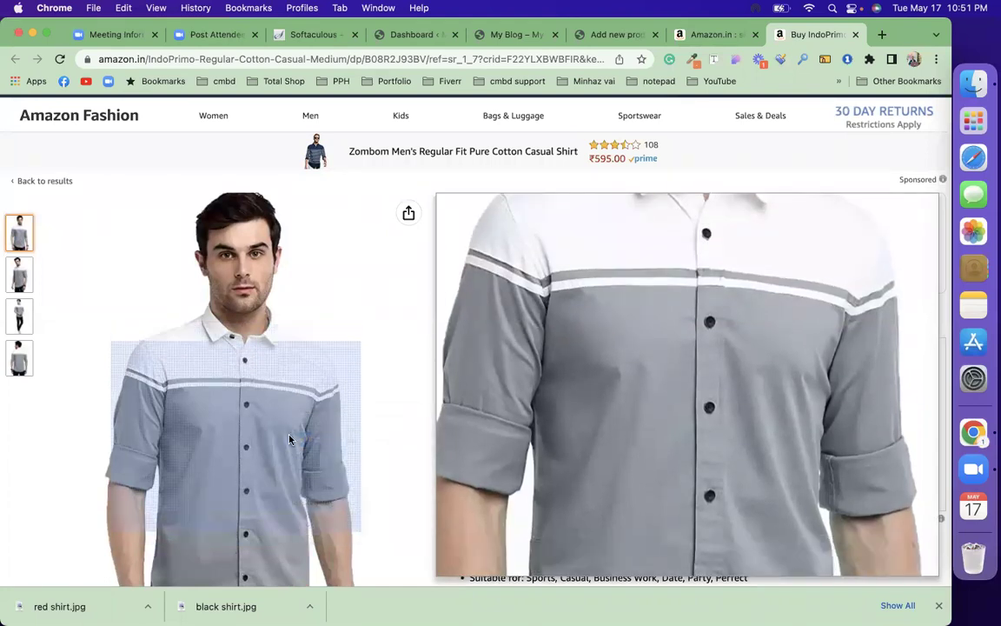
text(whu)
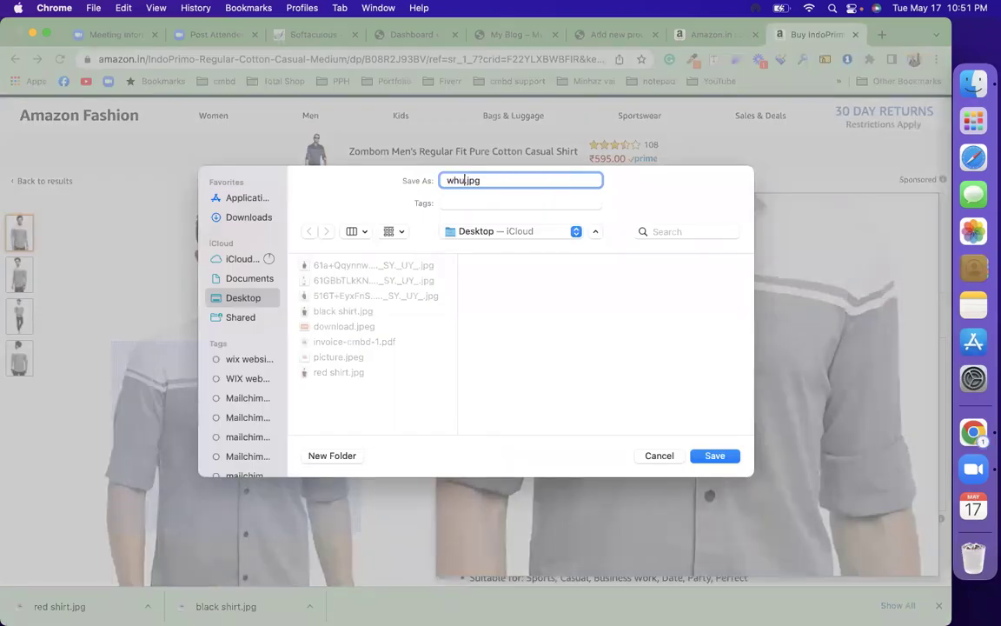
key(BackSpace)
text(ite shirt)
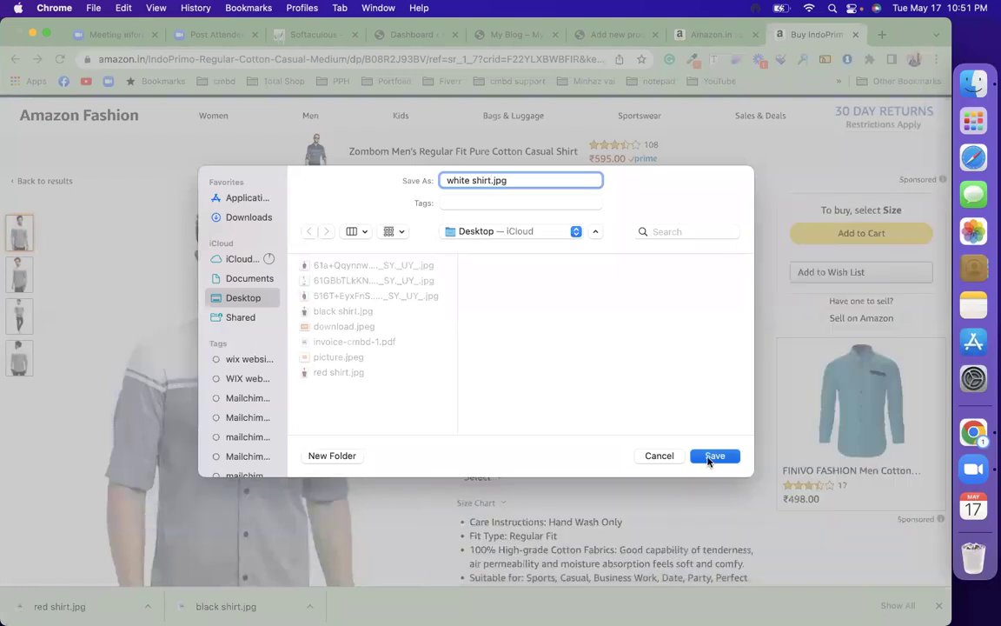
click(710, 456)
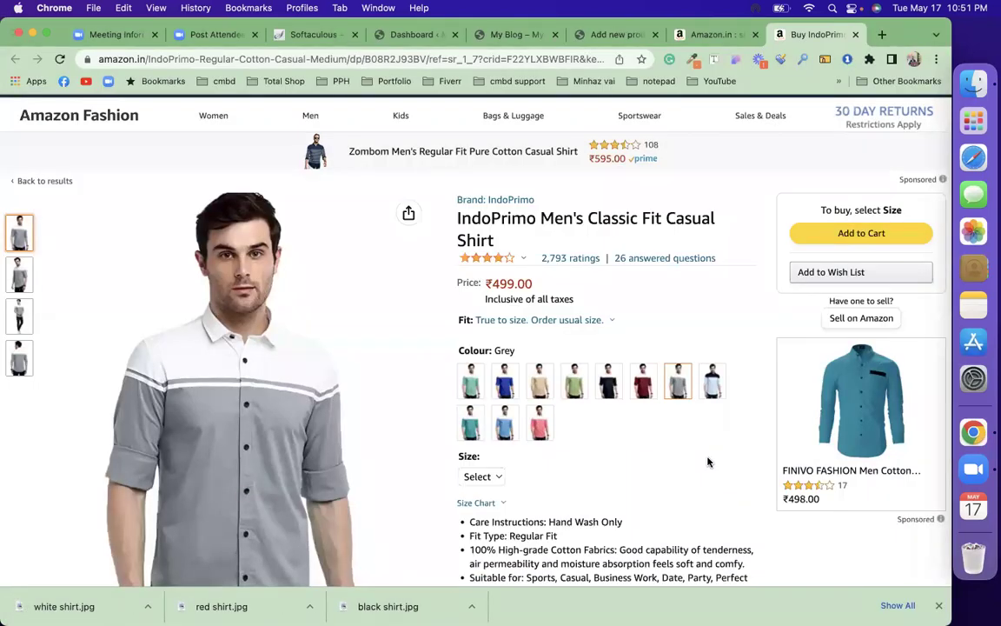
Copy the Amazon listing's title into the new WooCommerce product's name, without the brand, as "Men's Classic Fit Casual Shirt"
triple_click(517, 240)
key(cmd+c)
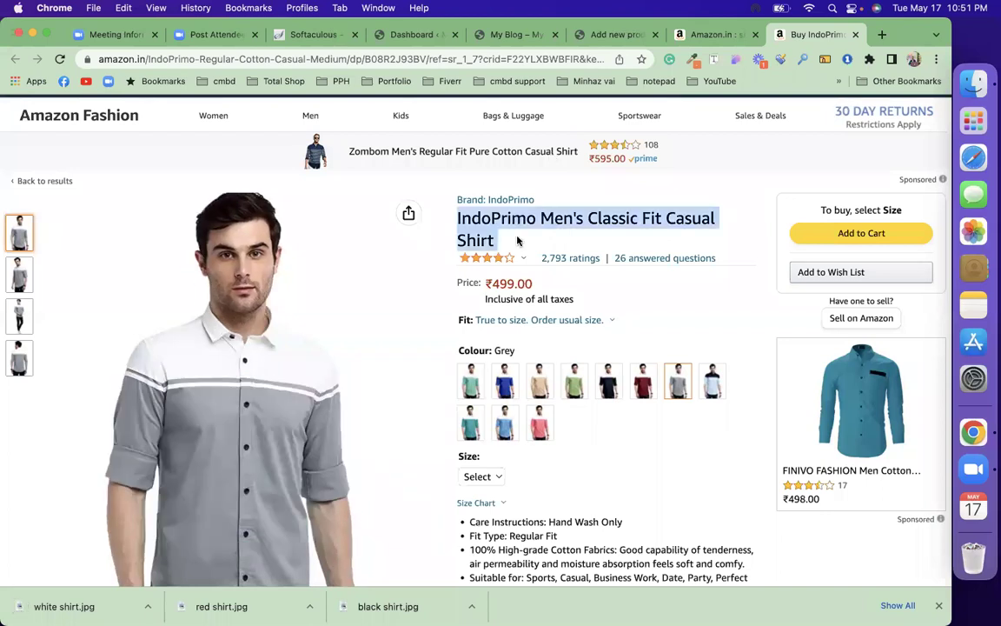
click(611, 35)
click(206, 378)
key(cmd+v)
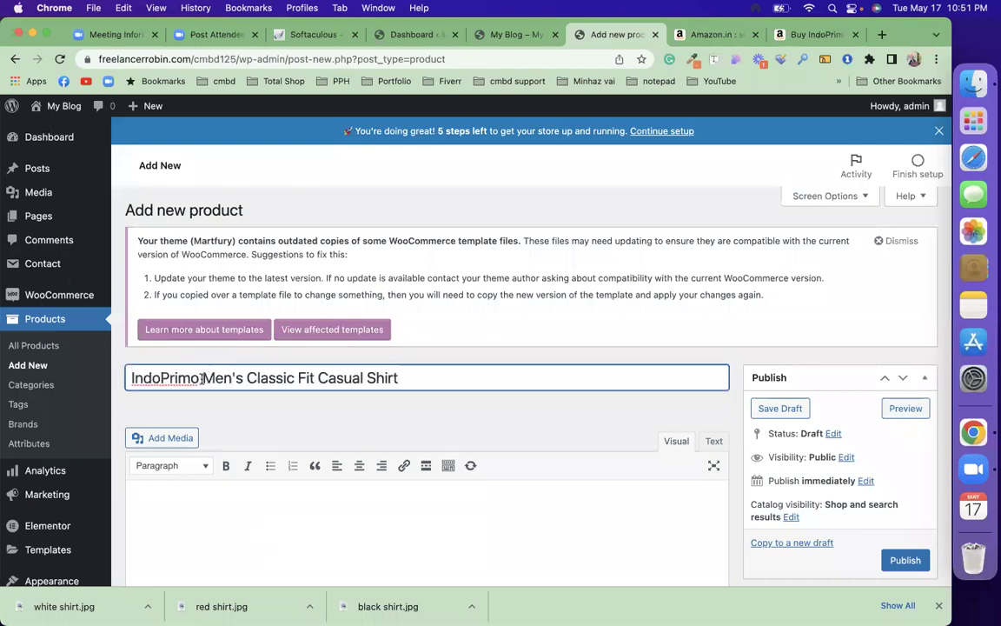
drag(200, 378, 107, 381)
key(BackSpace)
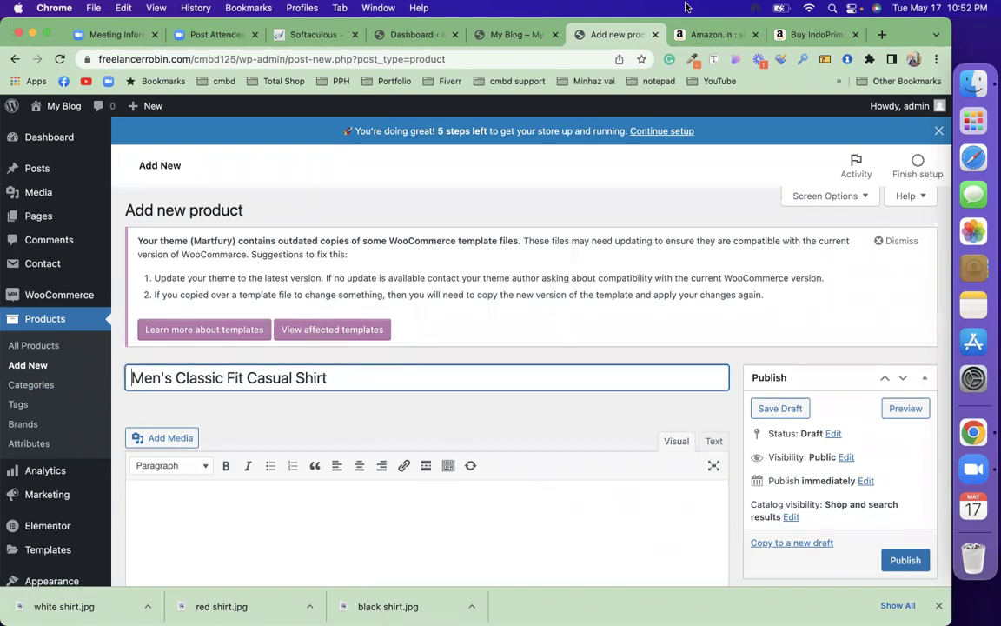
Back on the Amazon shirt page, show the red variant and copy the whole "Special offers and product promotions" section
click(778, 32)
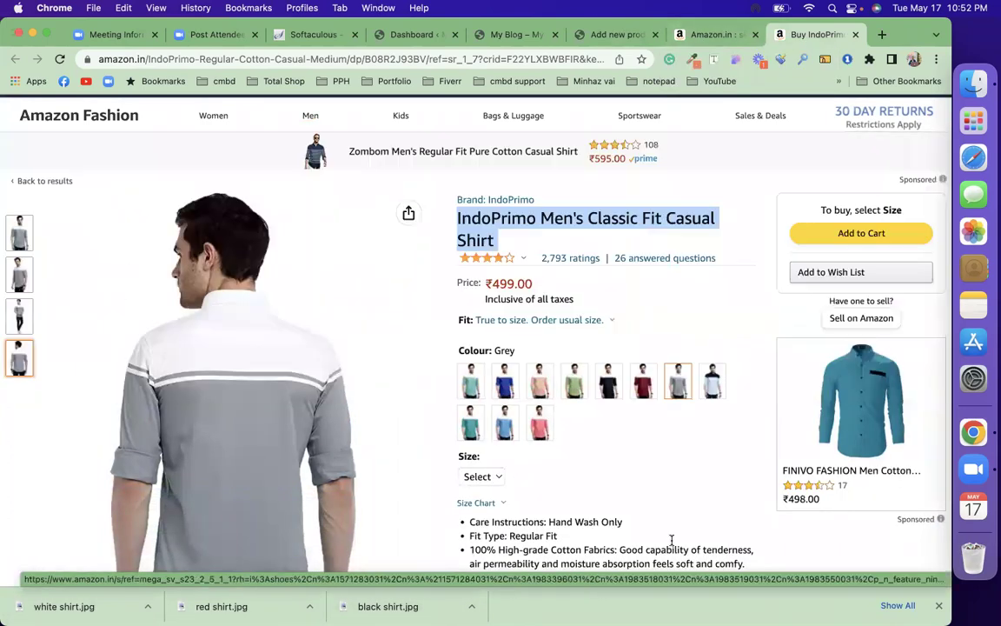
click(658, 482)
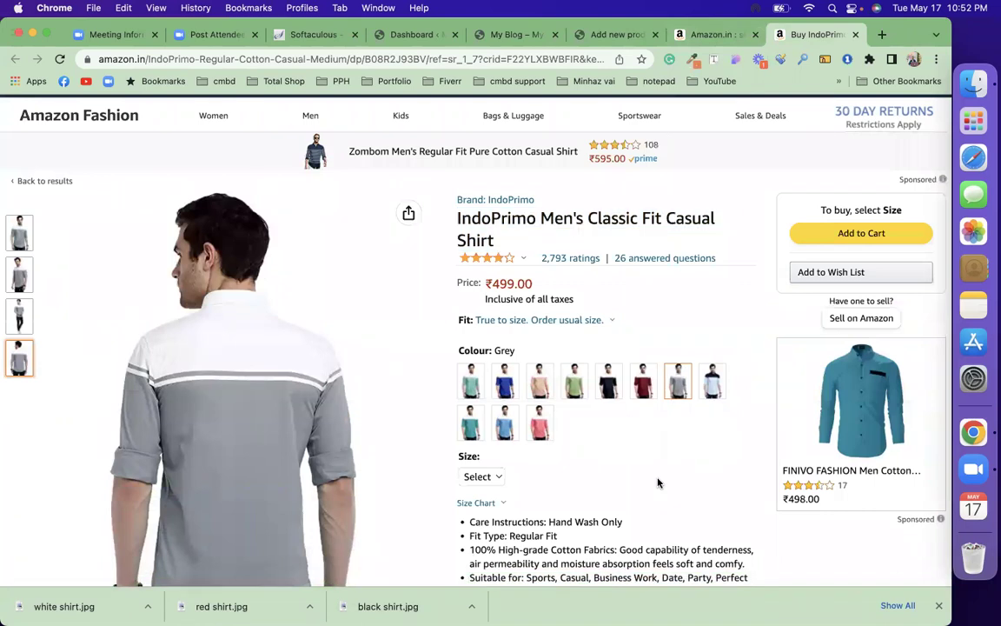
click(643, 380)
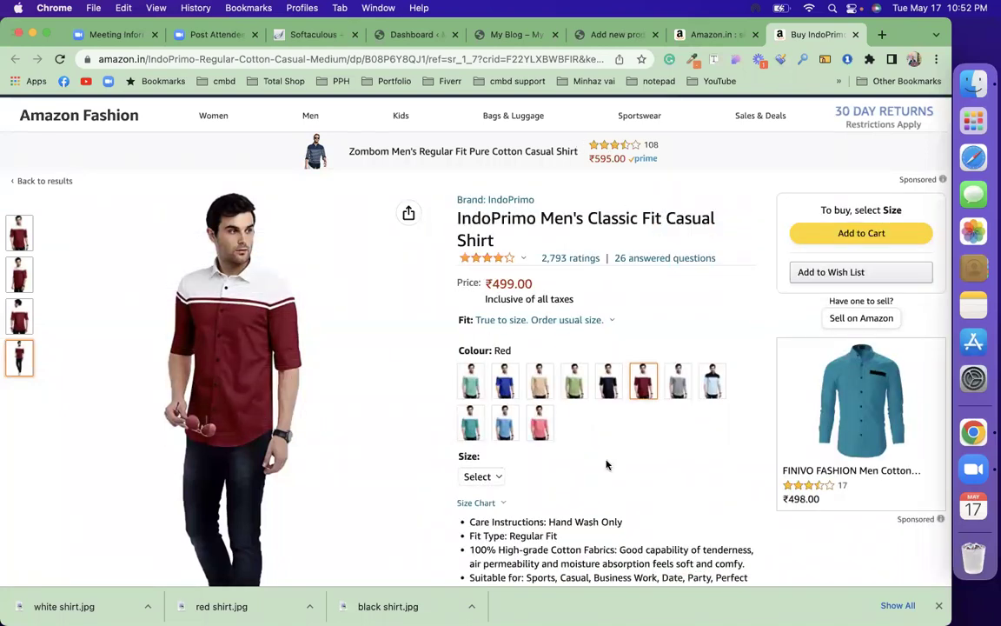
scroll(571, 226, down, 5)
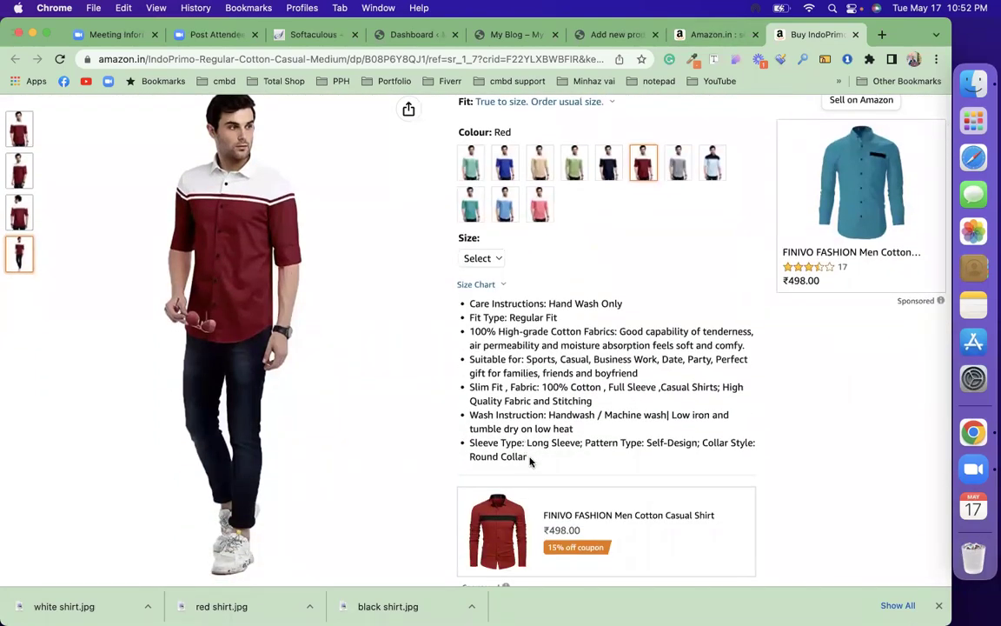
scroll(530, 462, down, 8)
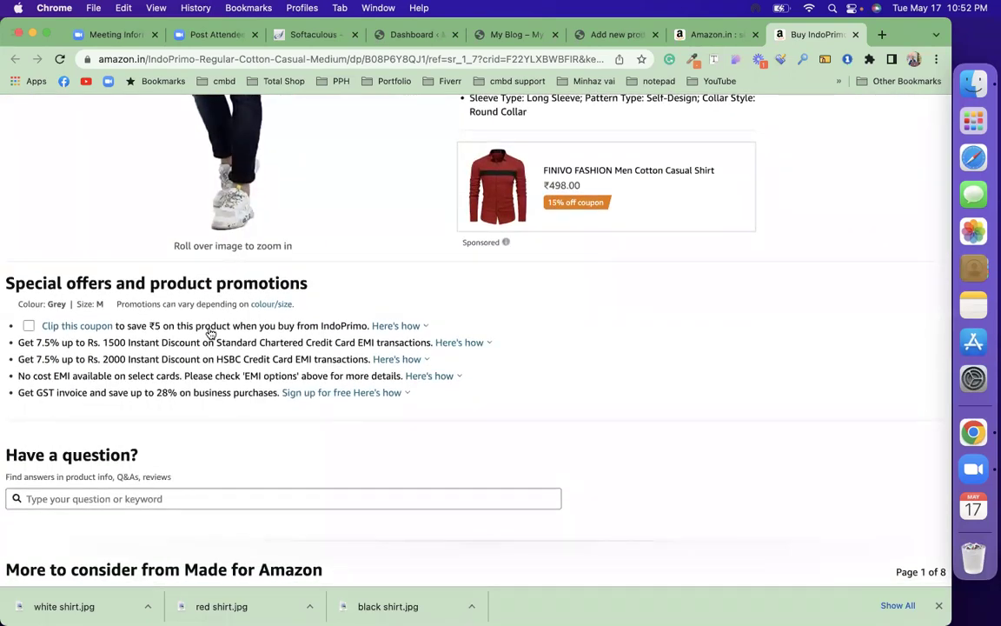
triple_click(429, 395)
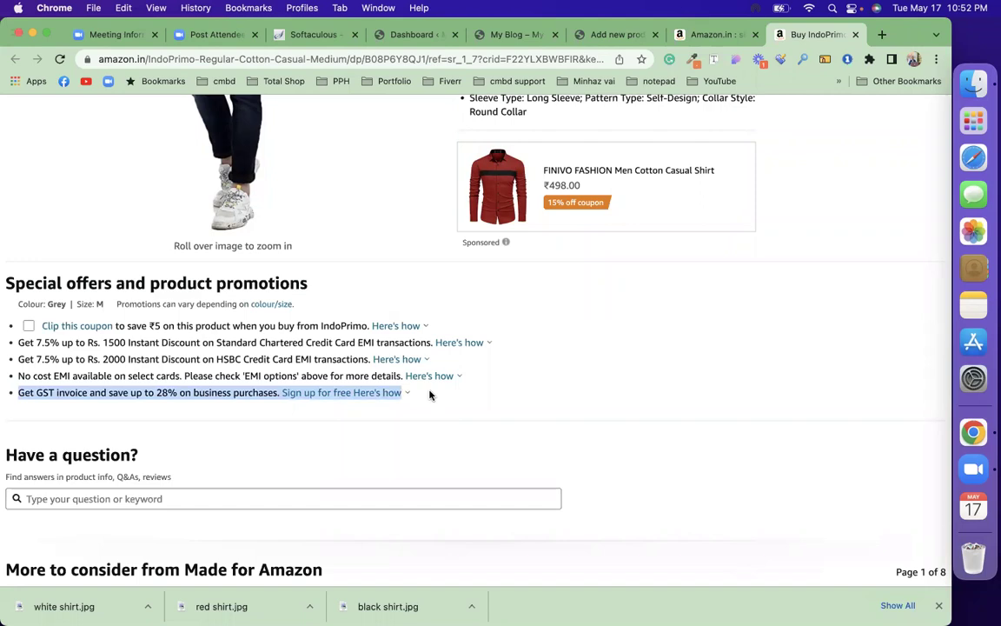
click(429, 396)
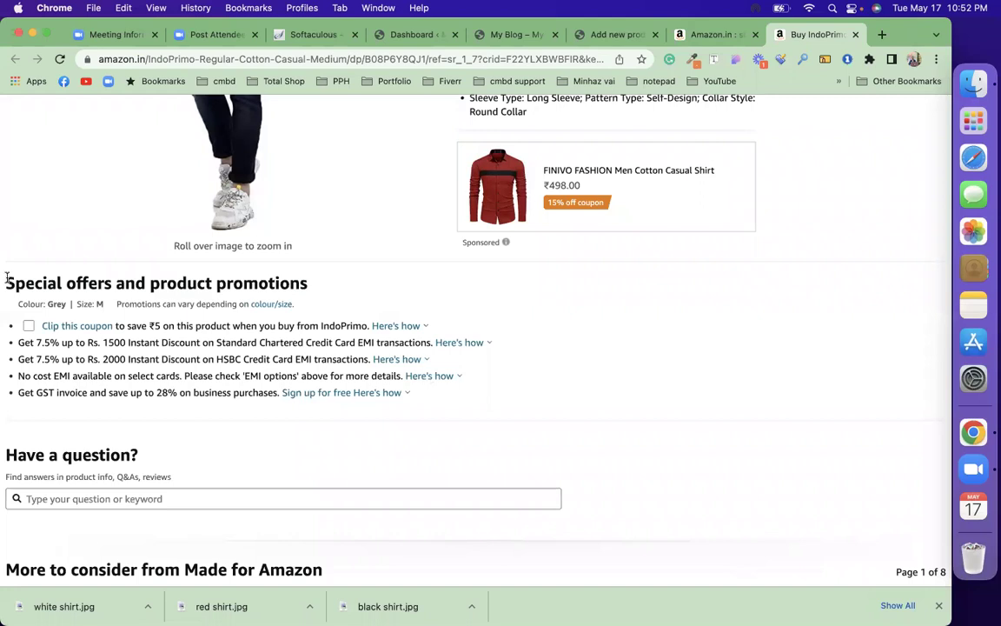
drag(7, 279, 454, 398)
key(super+c)
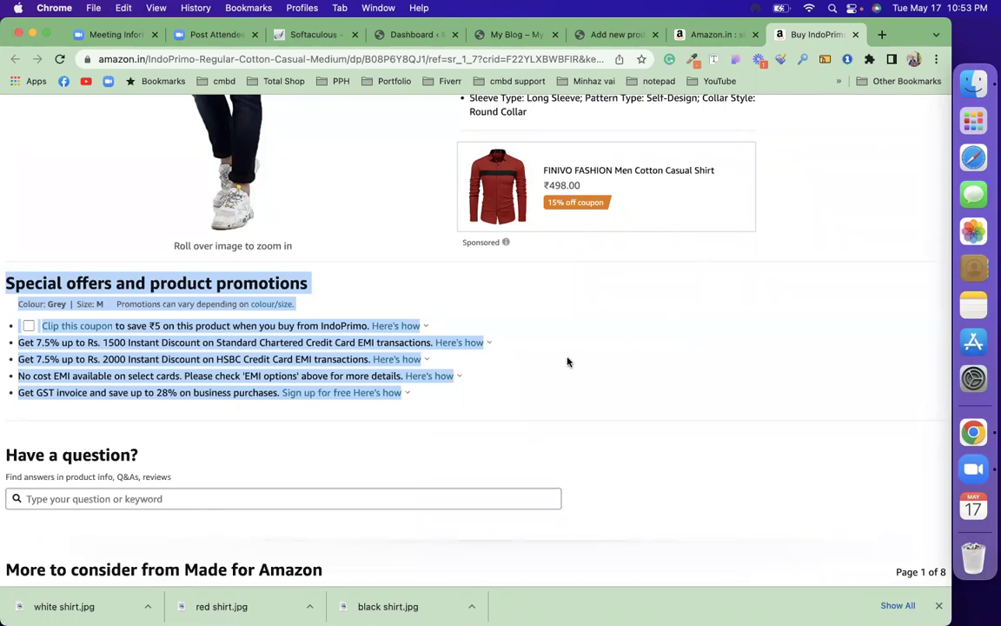
Return to the WooCommerce new product form and paste the copied promotions text into the product description
scroll(566, 361, up, 10)
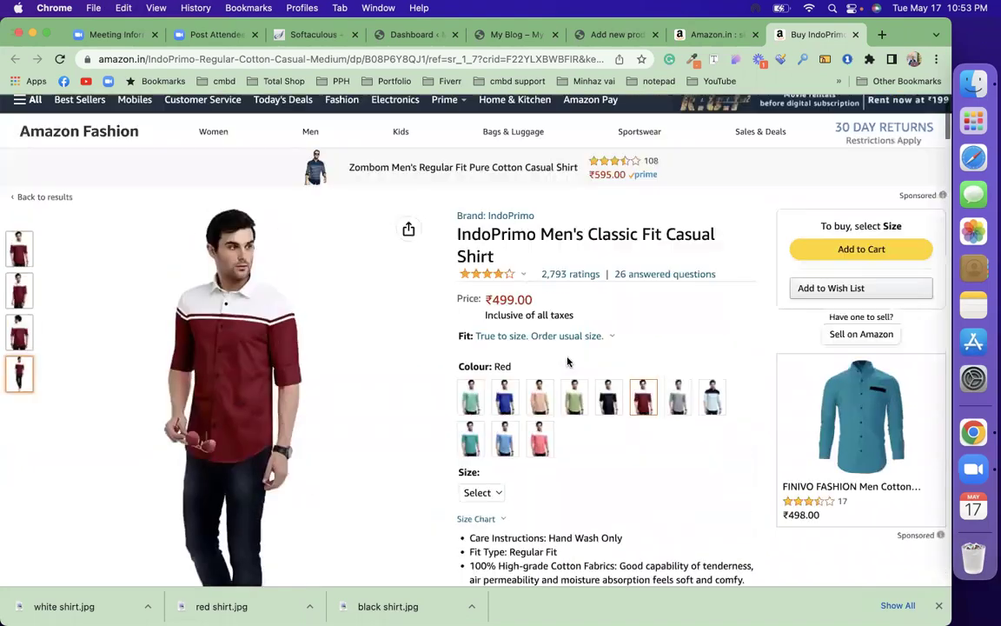
click(608, 34)
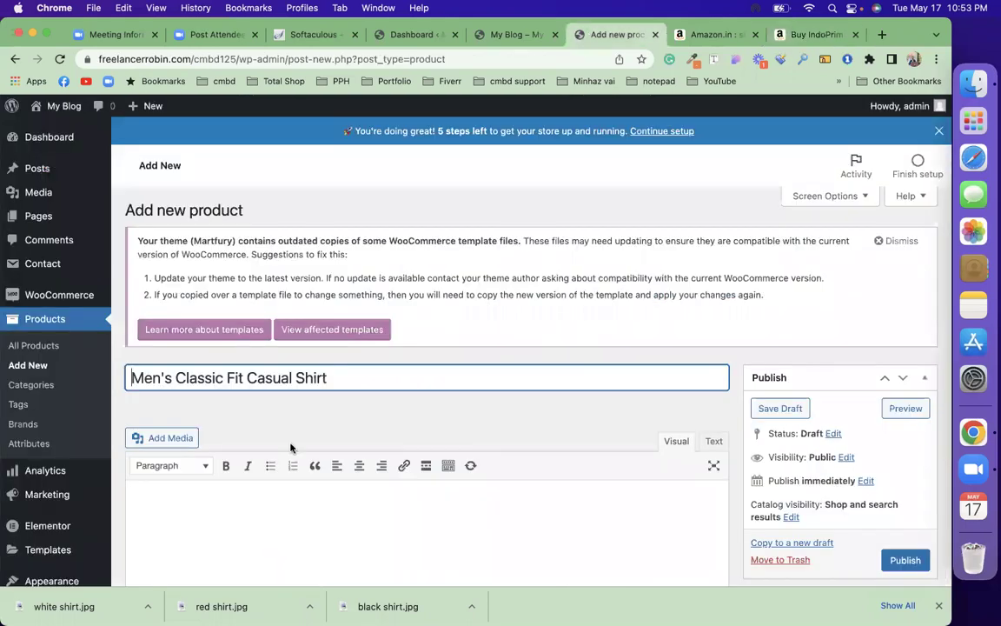
click(282, 492)
key(super+v)
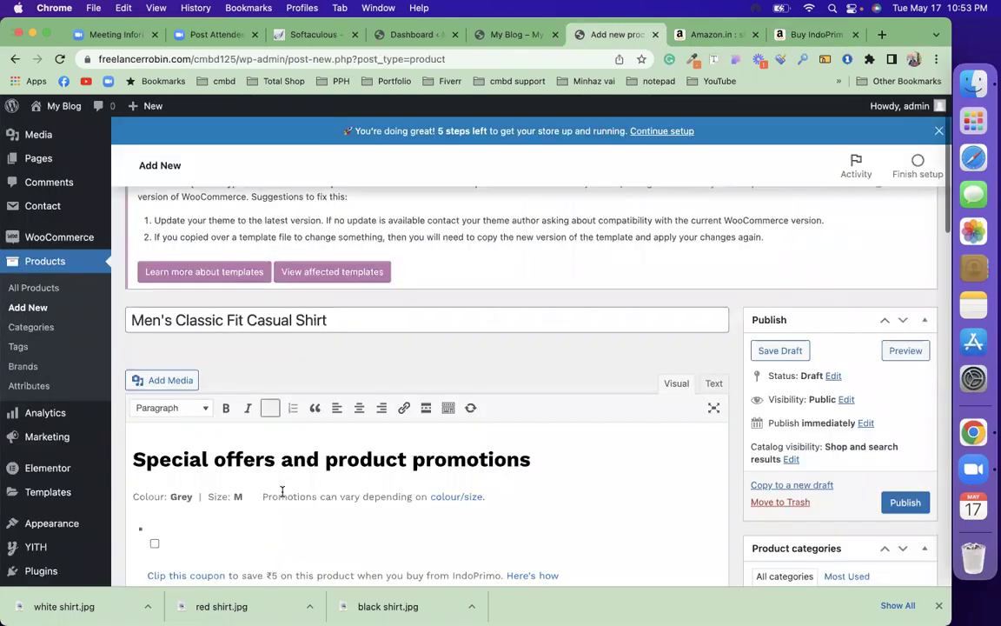
Delete the colour and size line beneath the description's heading, along with the stray checkbox in the first bullet
scroll(283, 492, down, 5)
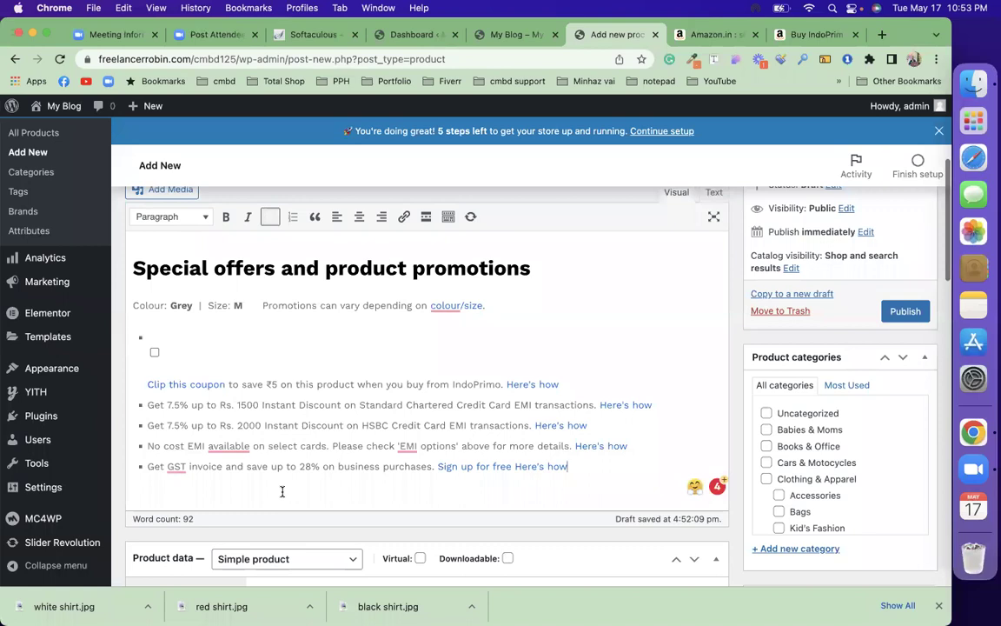
click(149, 338)
drag(132, 316, 127, 309)
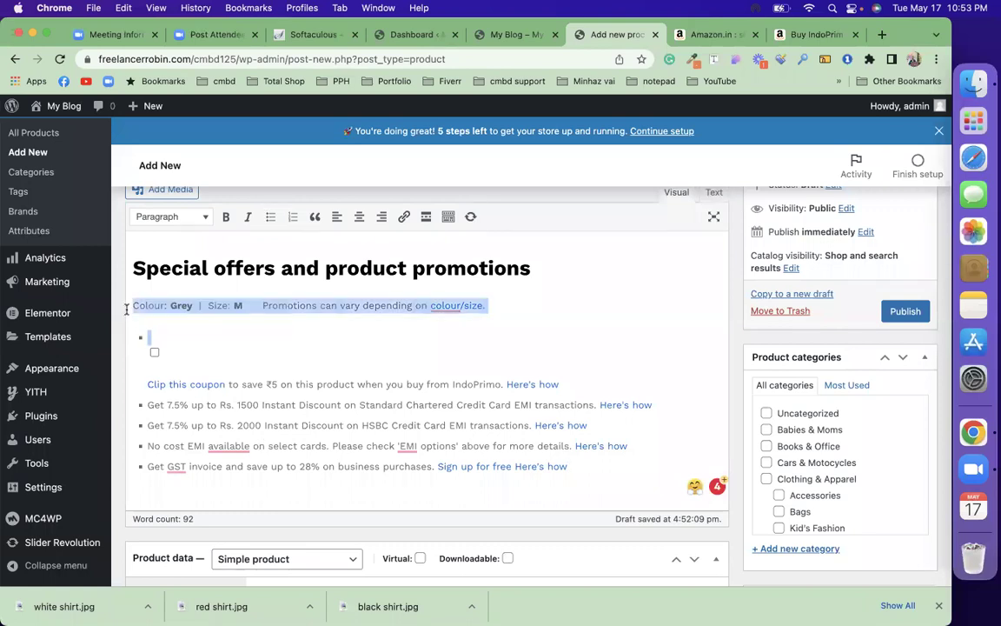
key(BackSpace)
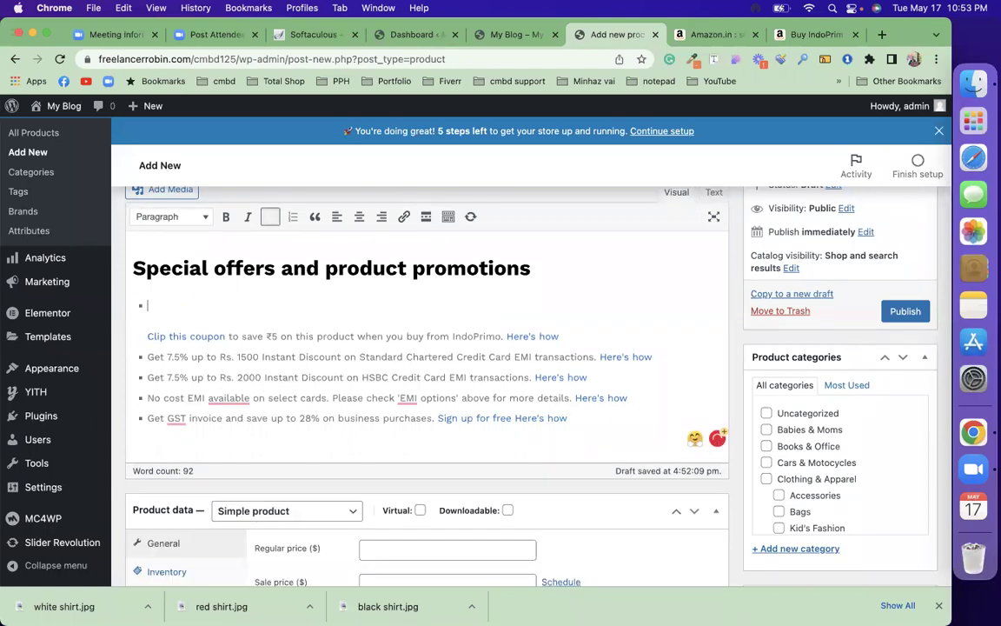
Remove the empty bullet above the coupon line in the product description
key(BackSpace)
key(BackSpace)
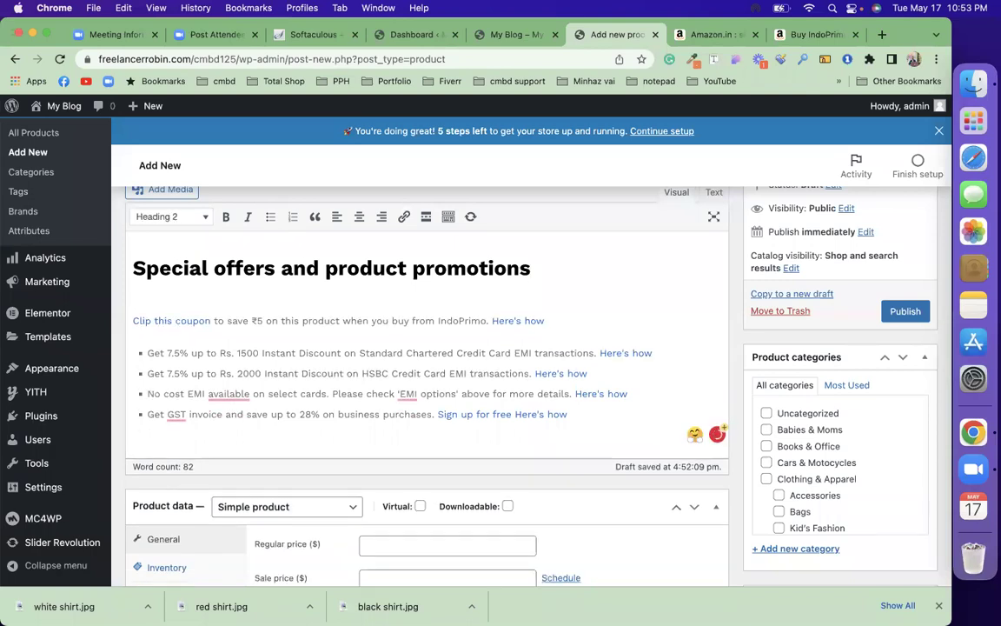
scroll(437, 405, down, 2)
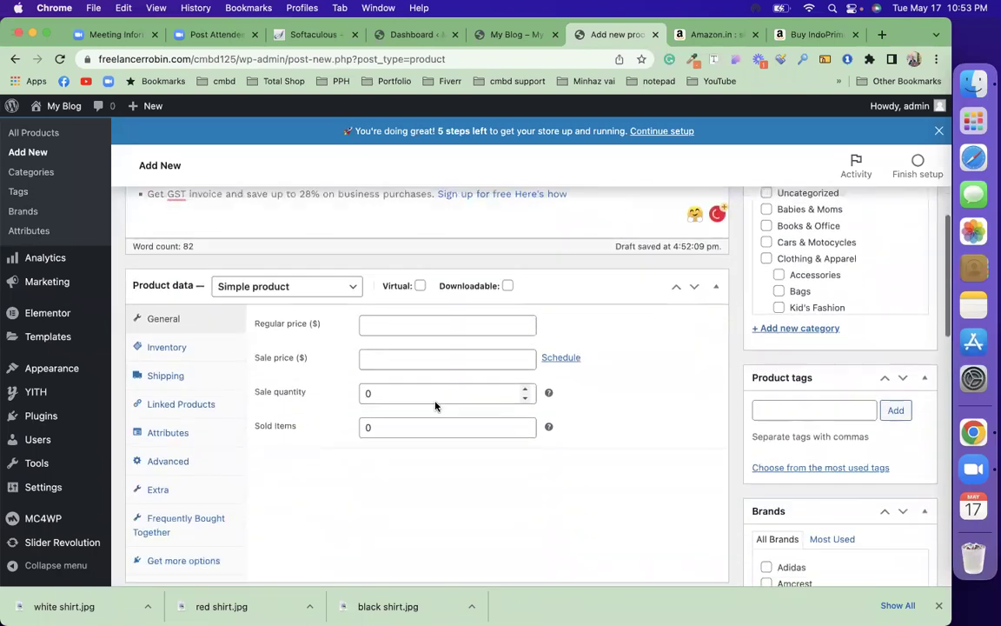
Change the product data type to Variable product
scroll(469, 425, up, 15)
scroll(542, 482, down, 10)
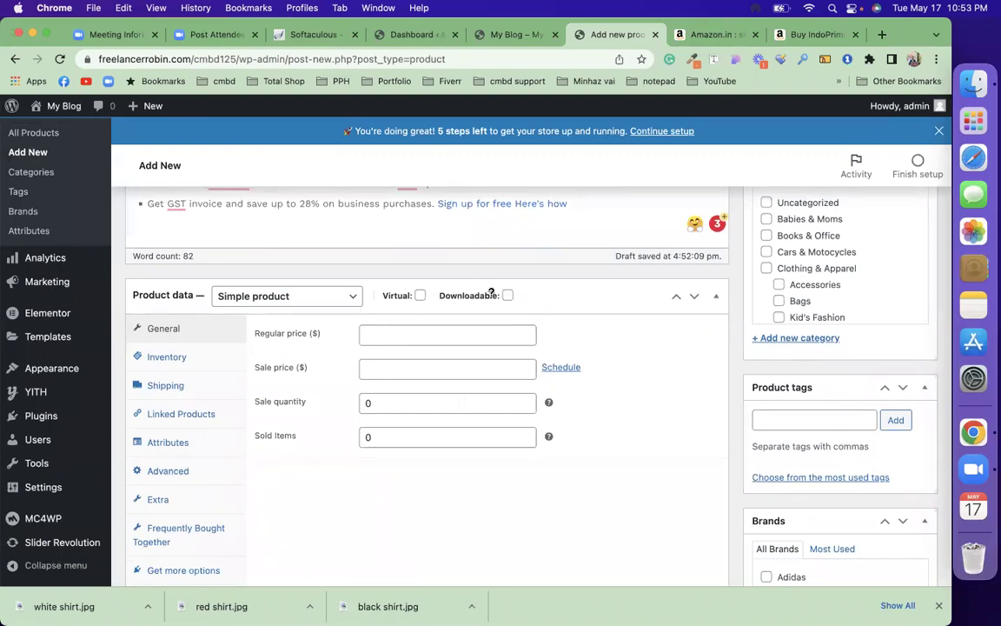
click(351, 299)
click(341, 346)
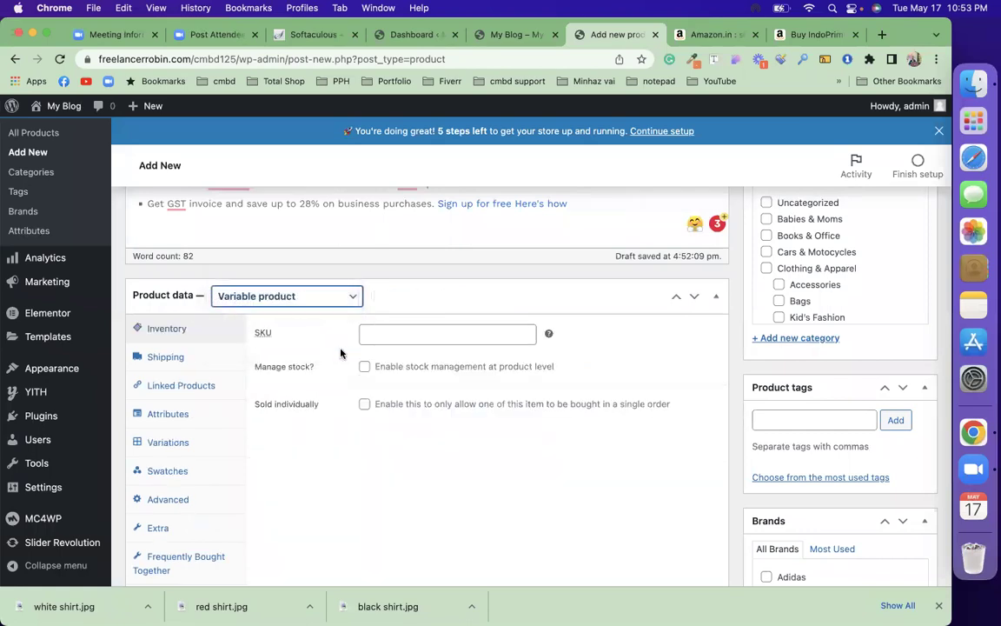
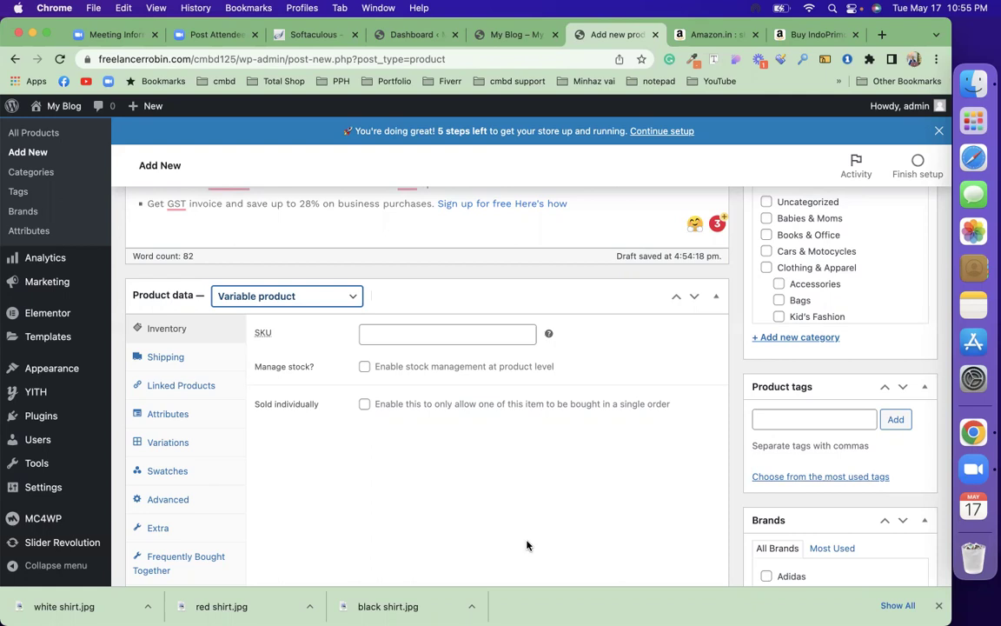
Set the product's SKU to CMBD_SHIRT_125 and dismiss the browser's downloads bar
scroll(527, 544, up, 10)
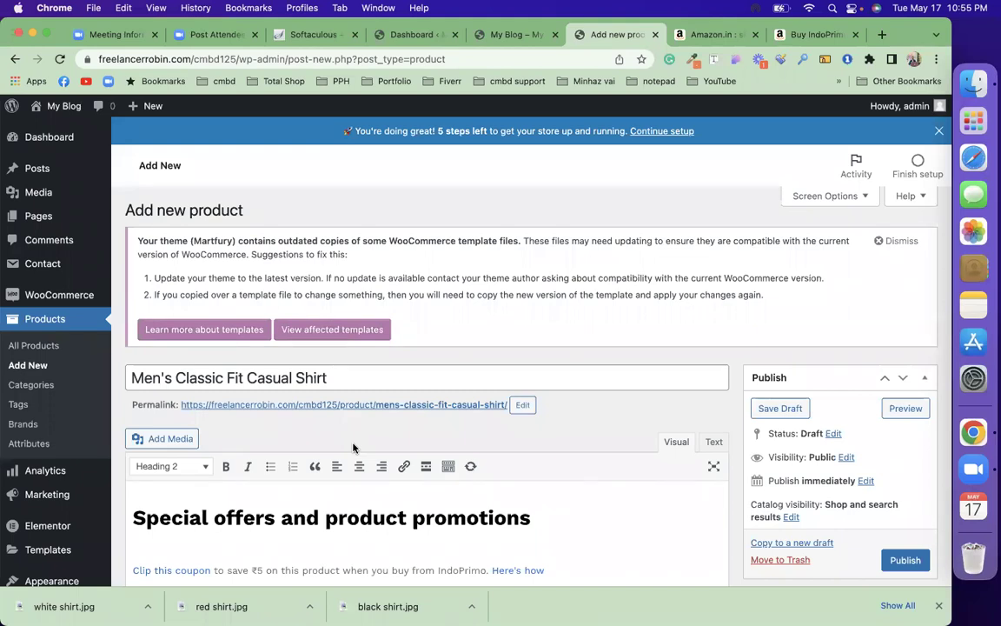
scroll(353, 447, down, 5)
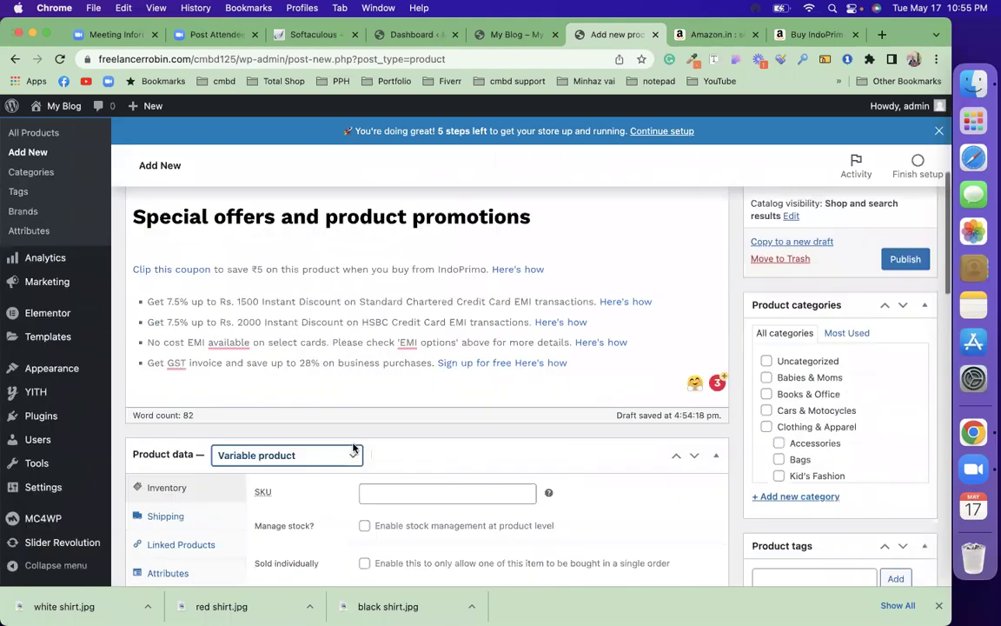
click(397, 476)
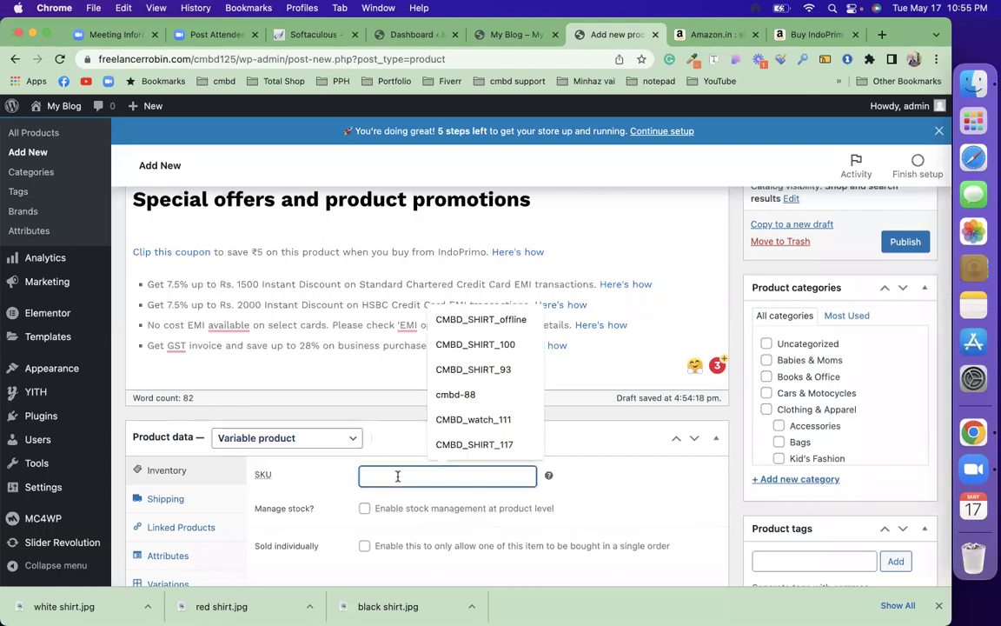
key(Up)
key(Return)
key(BackSpace)
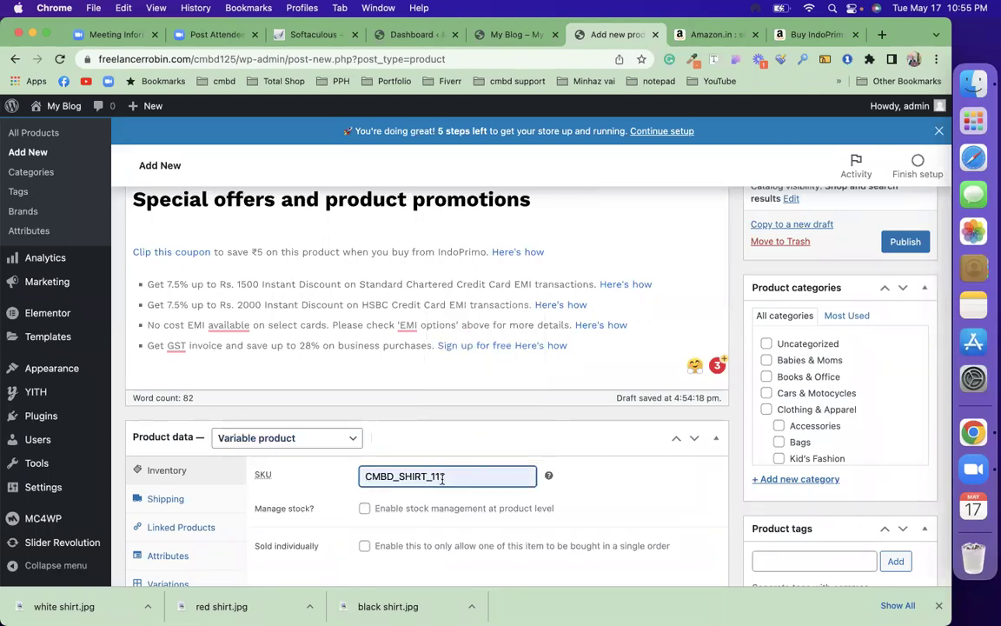
key(BackSpace)
text(7)
text(1)
double_click(448, 476)
click(448, 476)
key(BackSpace)
key(BackSpace)
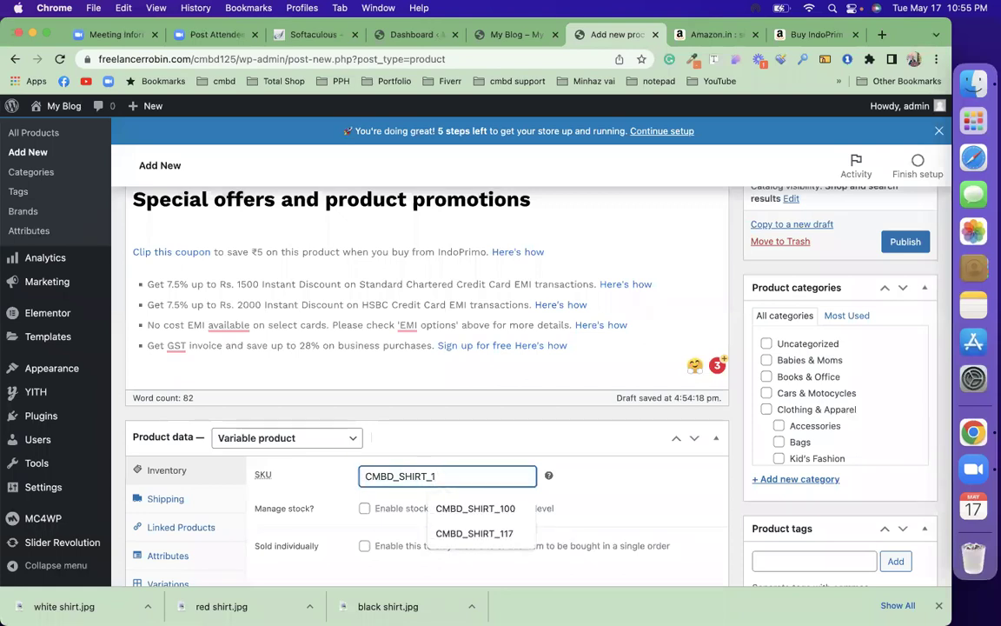
text(25)
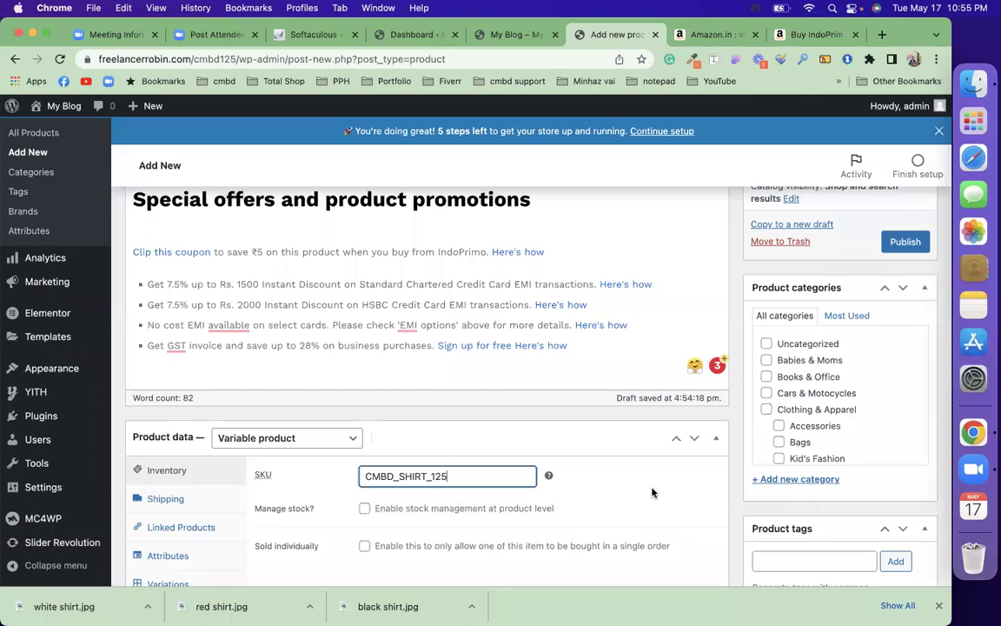
click(653, 492)
scroll(652, 490, down, 2)
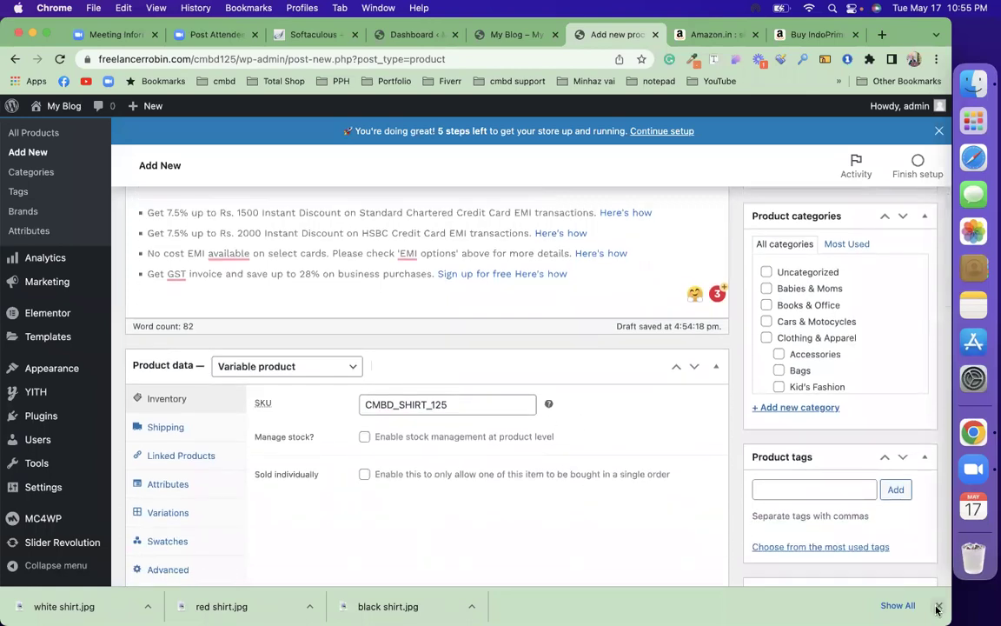
click(936, 607)
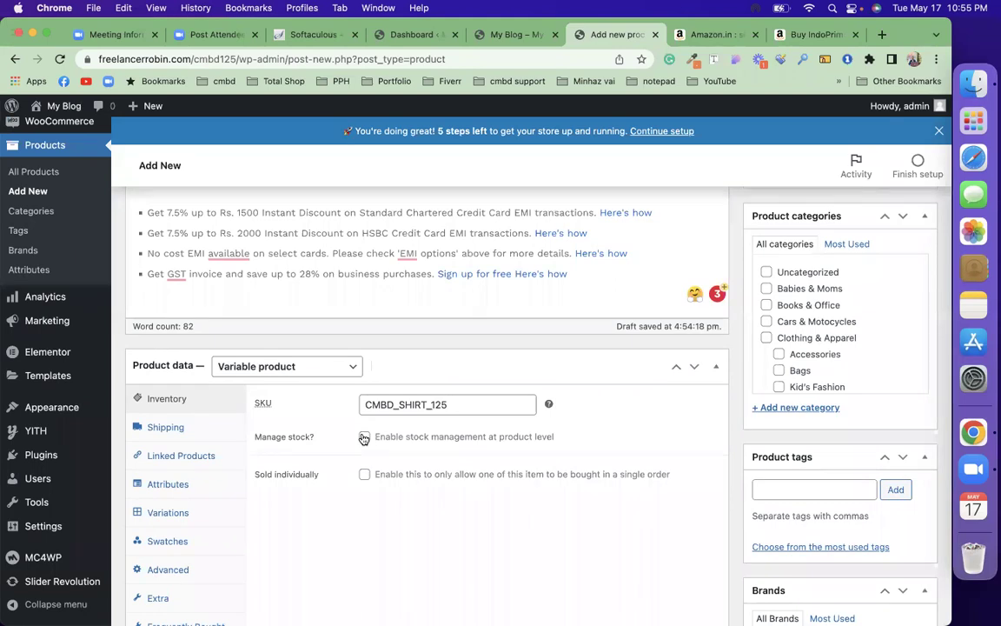
Enable stock management at product level with a stock quantity of 200 and a low stock threshold of 10
click(364, 437)
click(366, 469)
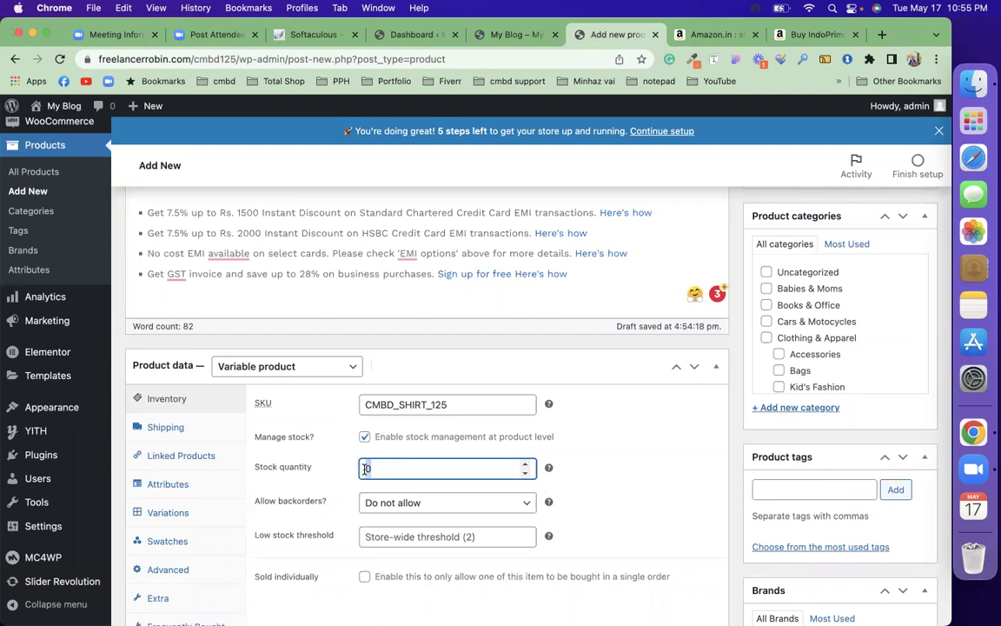
text(200)
click(617, 486)
scroll(470, 478, down, 2)
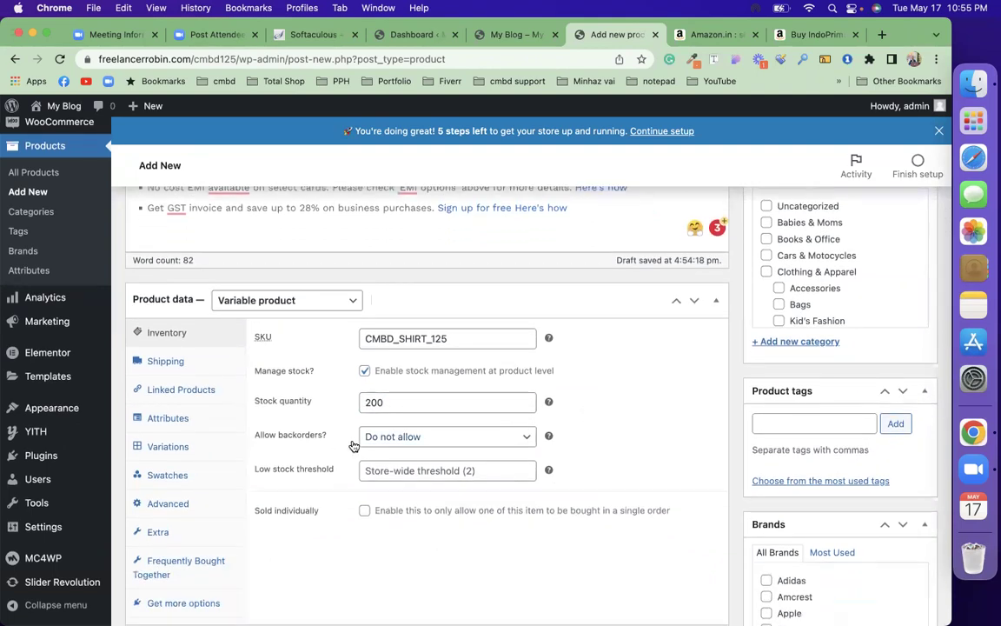
click(415, 470)
text(10)
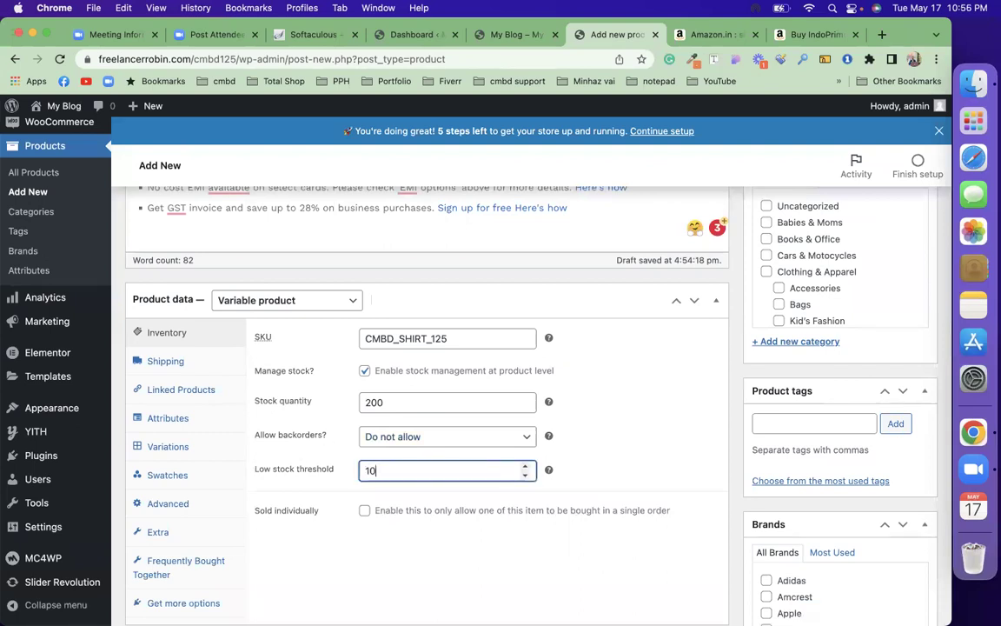
click(649, 482)
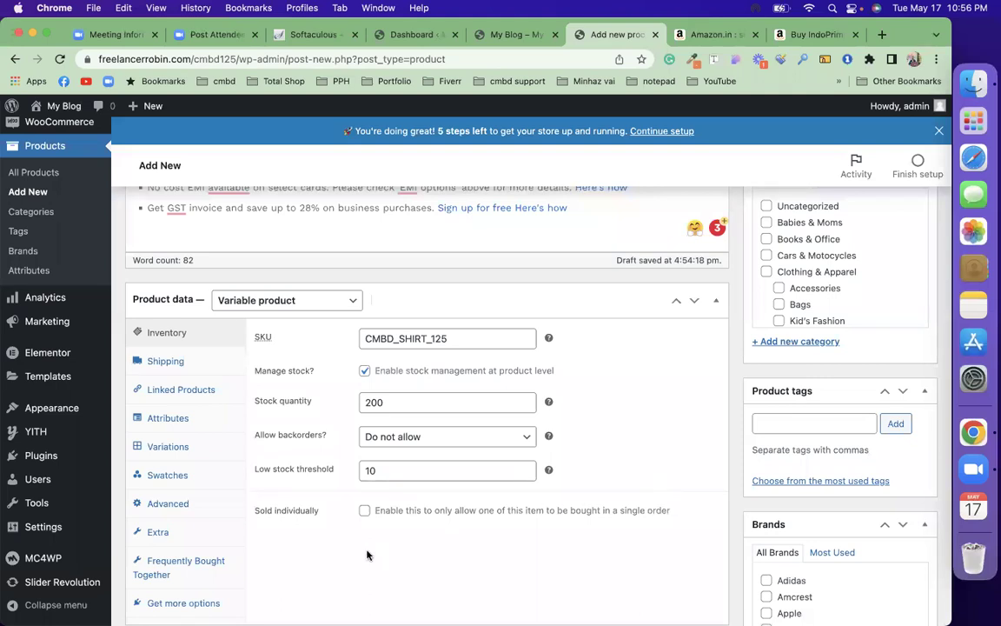
Link "Xbox One Wireless Controller Black Color" as an upsell and "Korea Fabric Chair In Brown Color" as a cross-sell of the product
scroll(368, 547, down, 2)
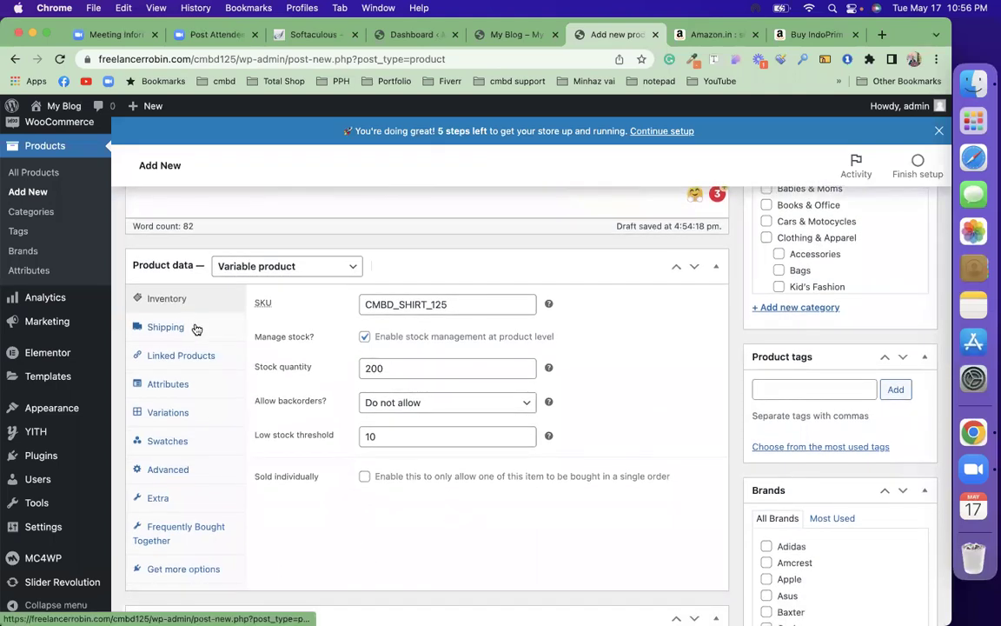
click(194, 328)
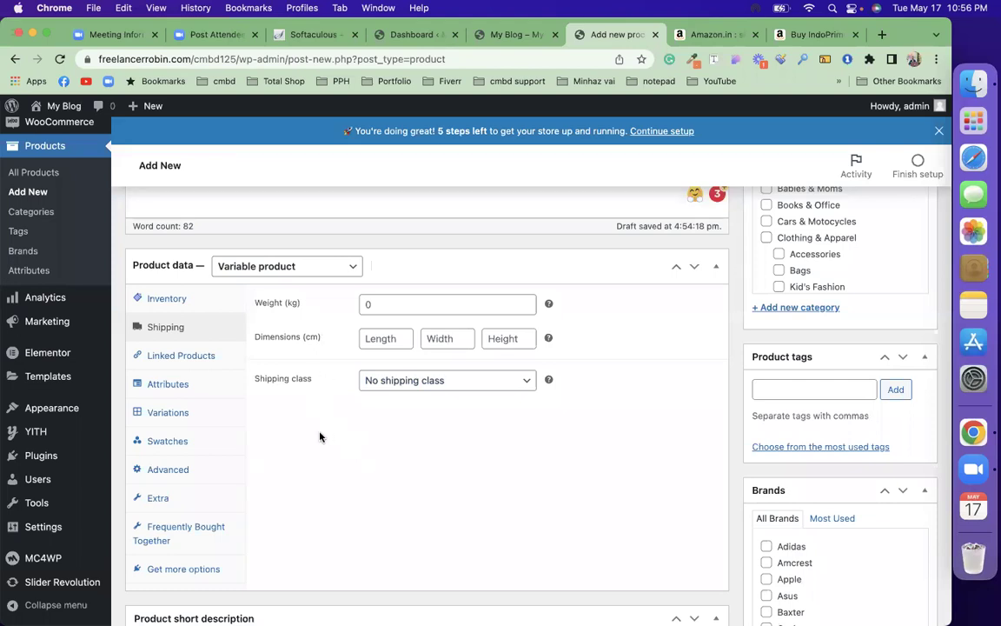
click(203, 363)
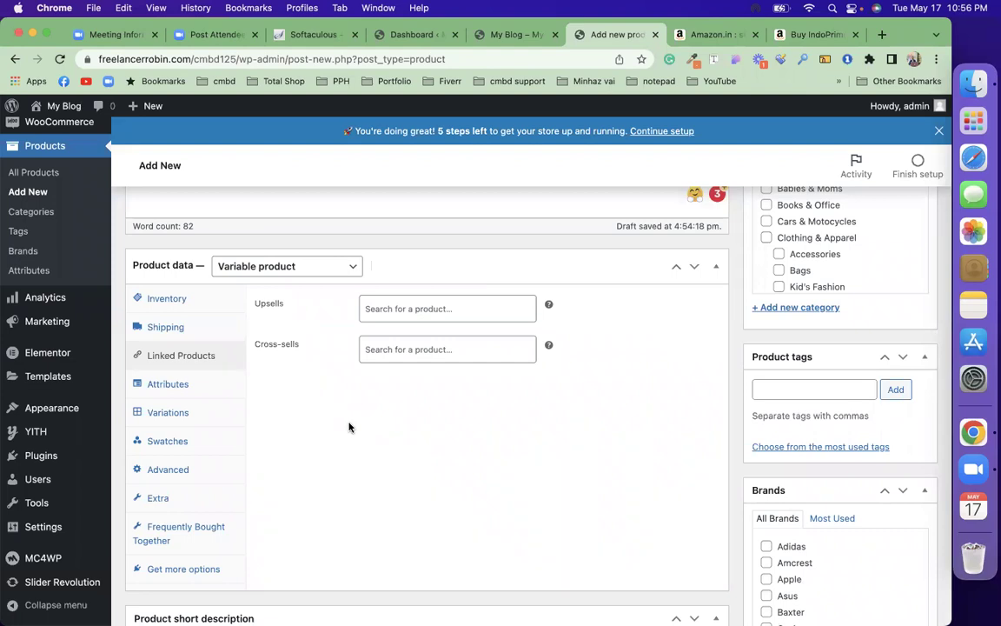
click(397, 309)
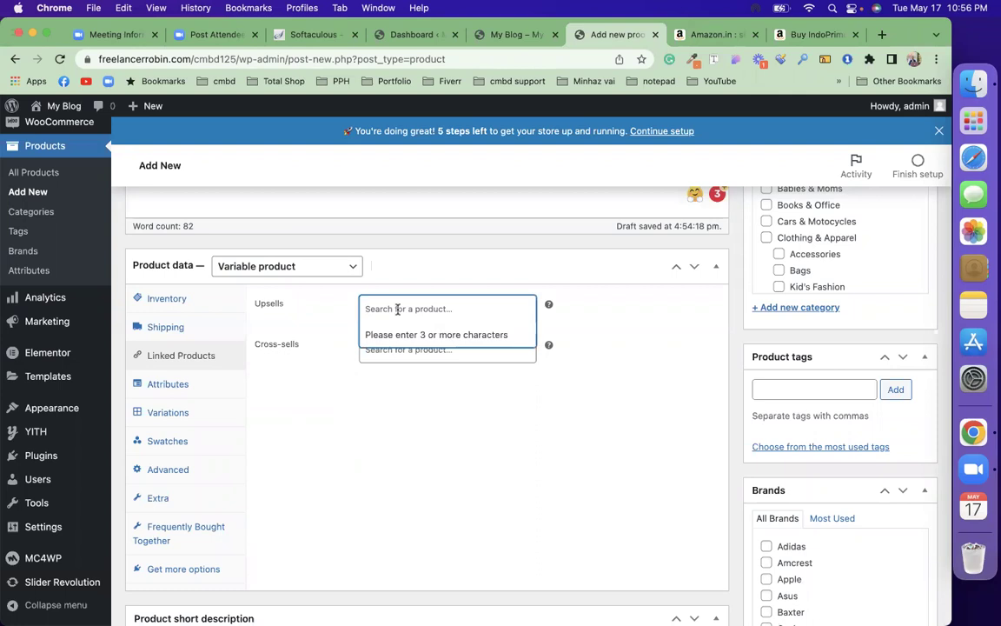
text(xbo)
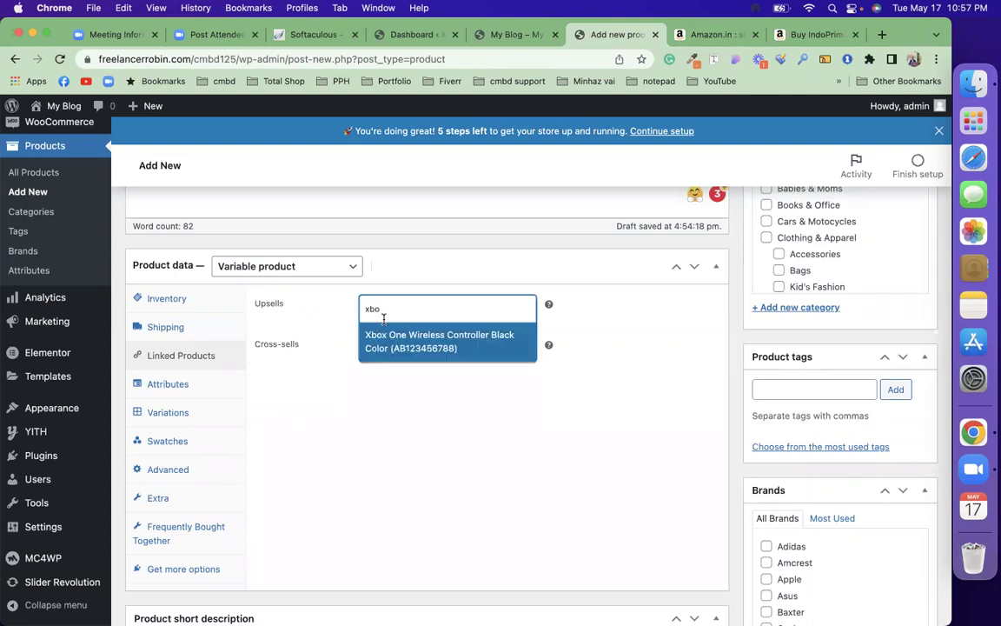
click(387, 335)
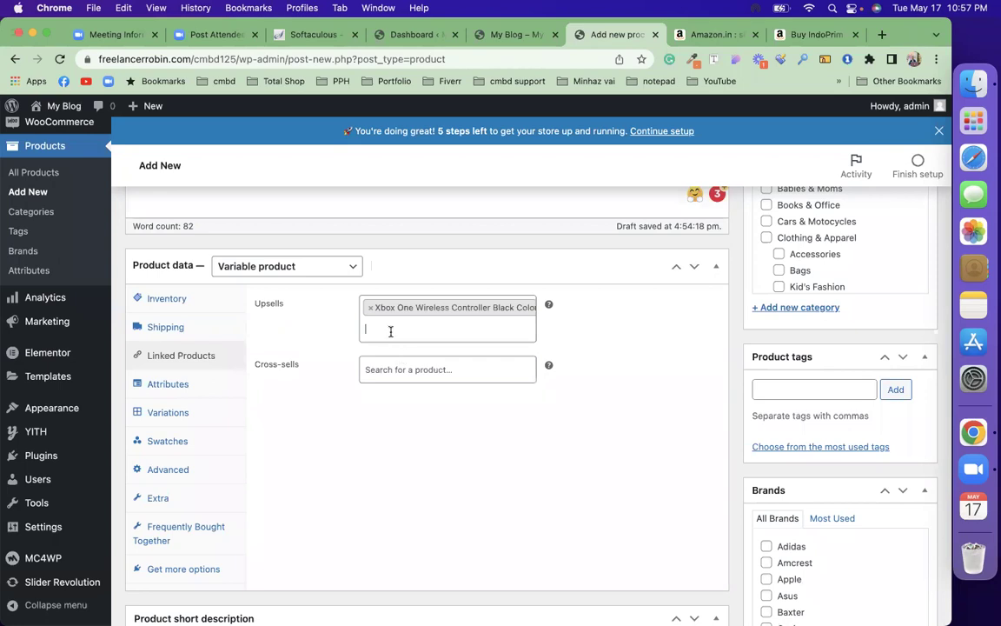
click(401, 361)
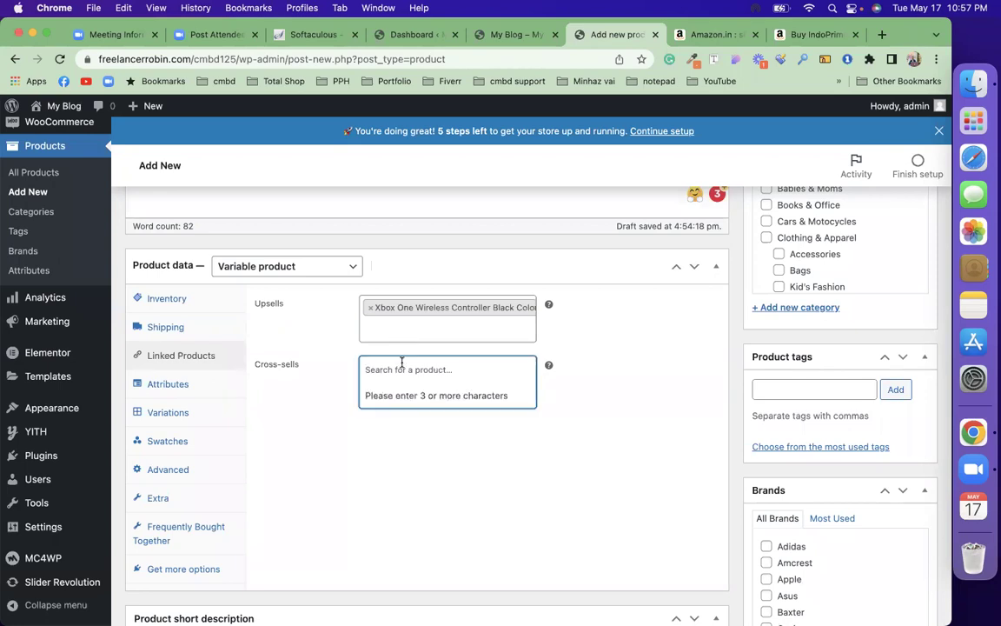
text(chai)
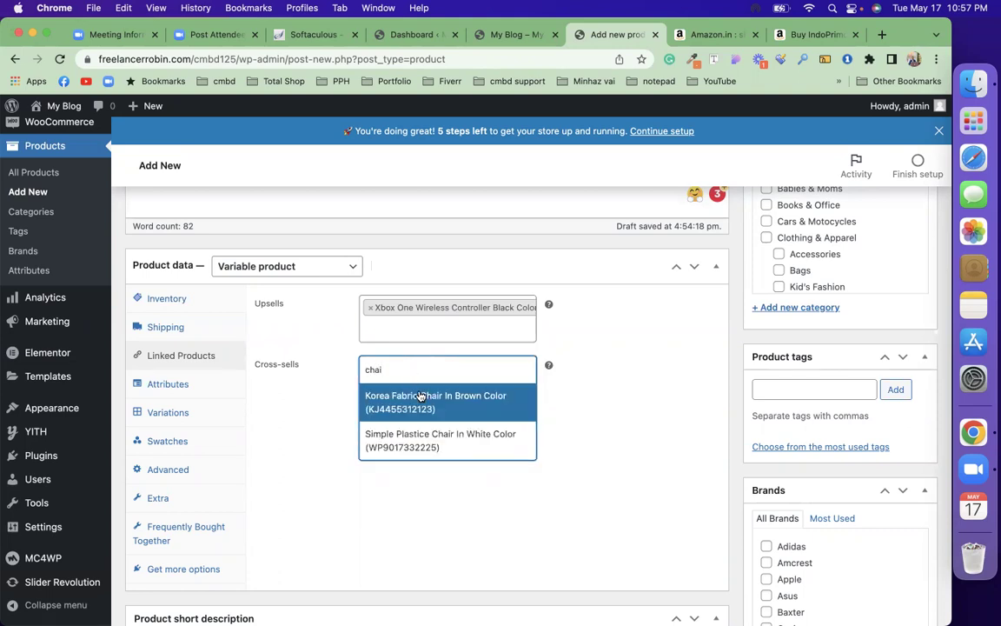
click(418, 393)
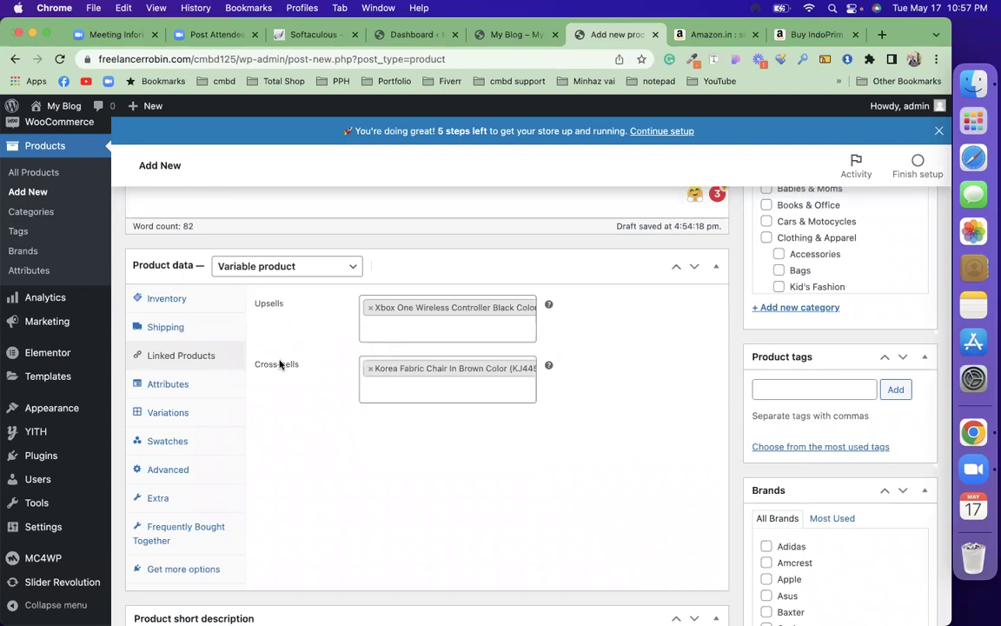
Add the existing color attribute to the product
click(181, 387)
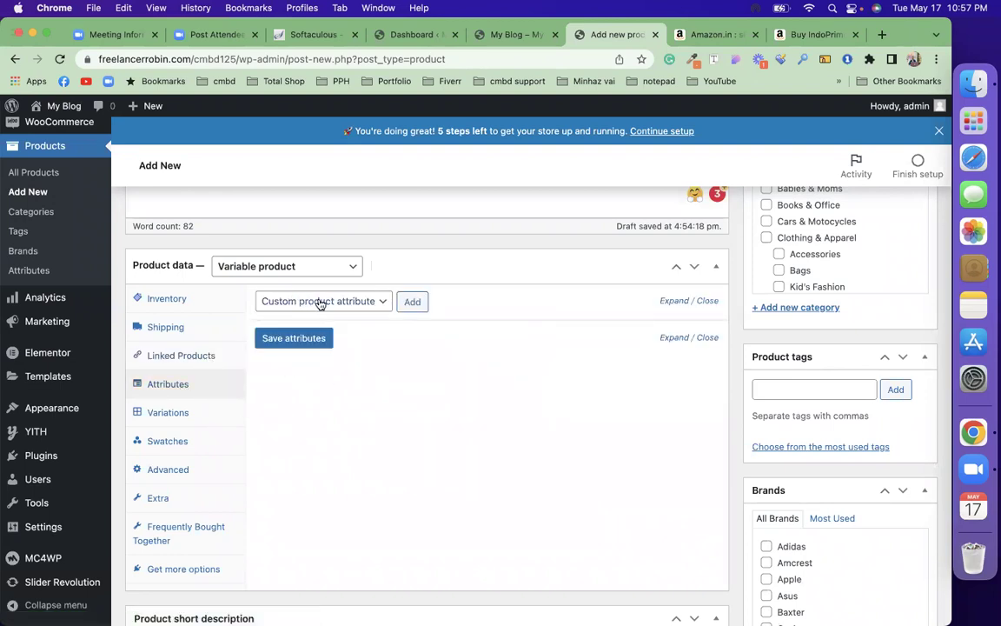
click(357, 301)
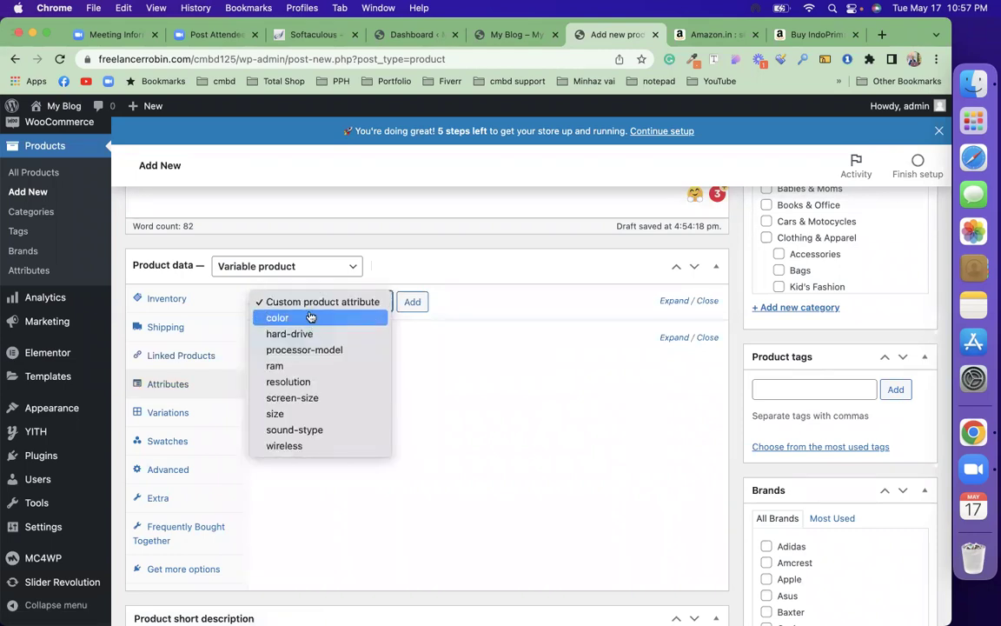
click(364, 318)
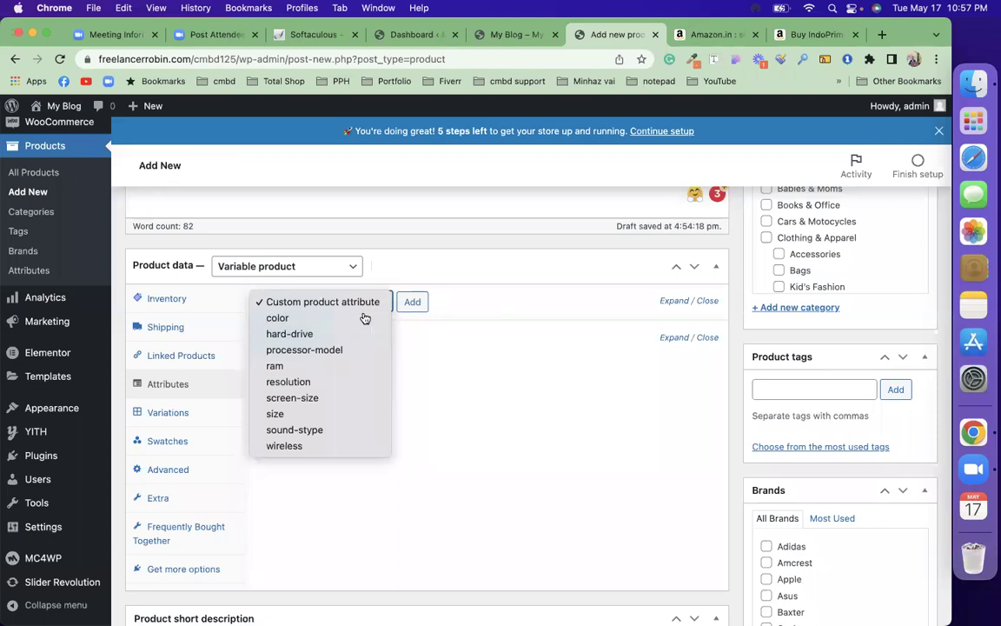
click(411, 304)
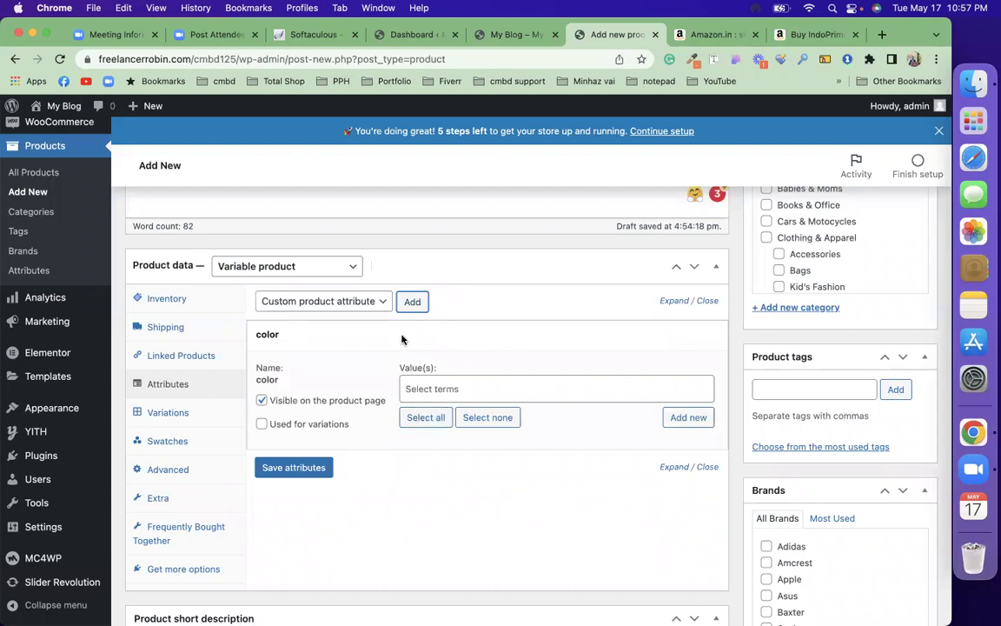
Give the color attribute the values Black, Red and White, and mark it as used for variations
click(425, 388)
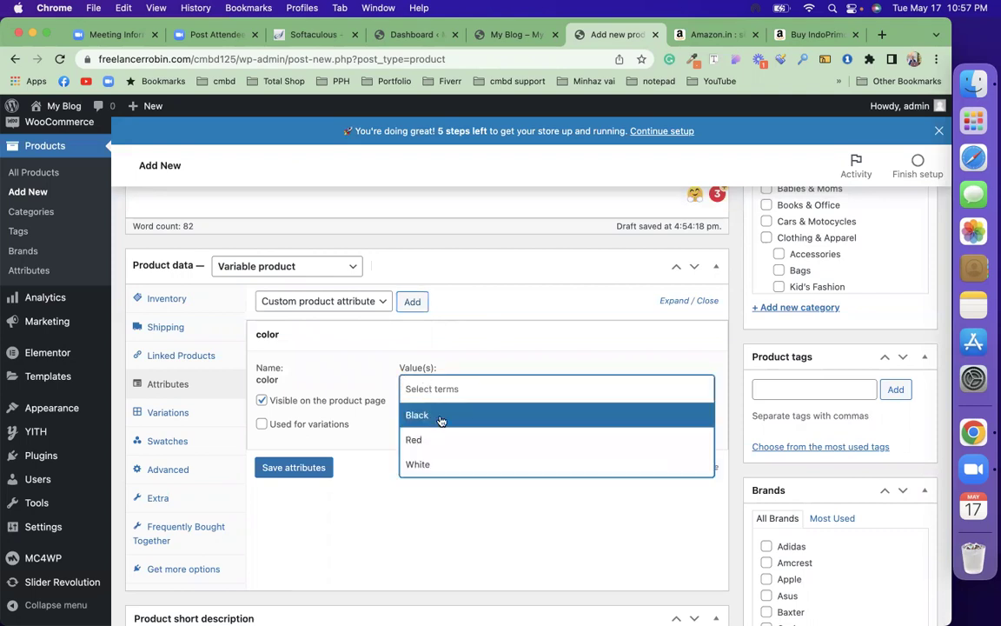
click(438, 415)
click(470, 386)
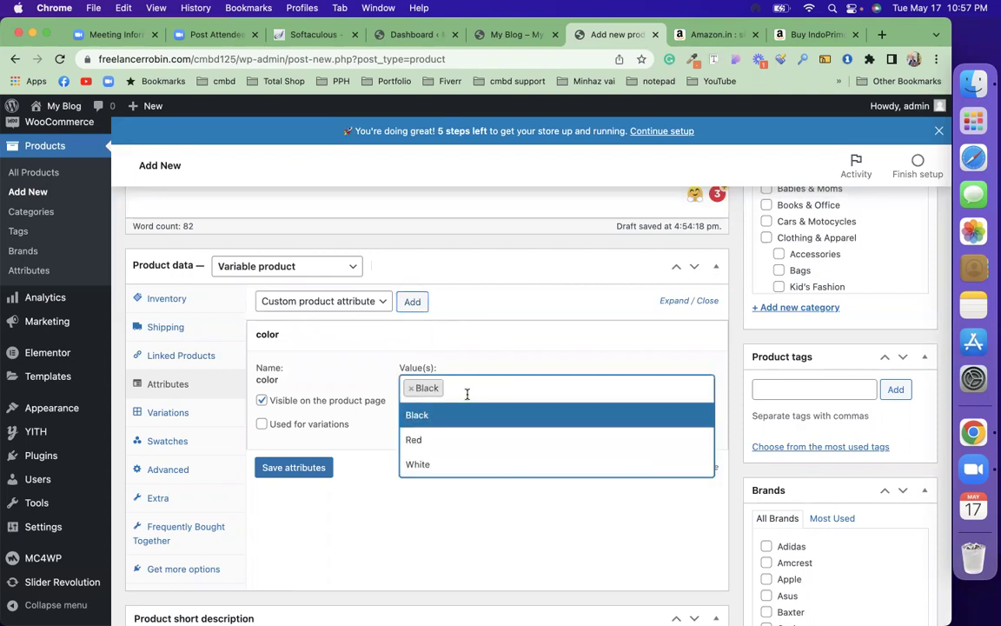
click(463, 439)
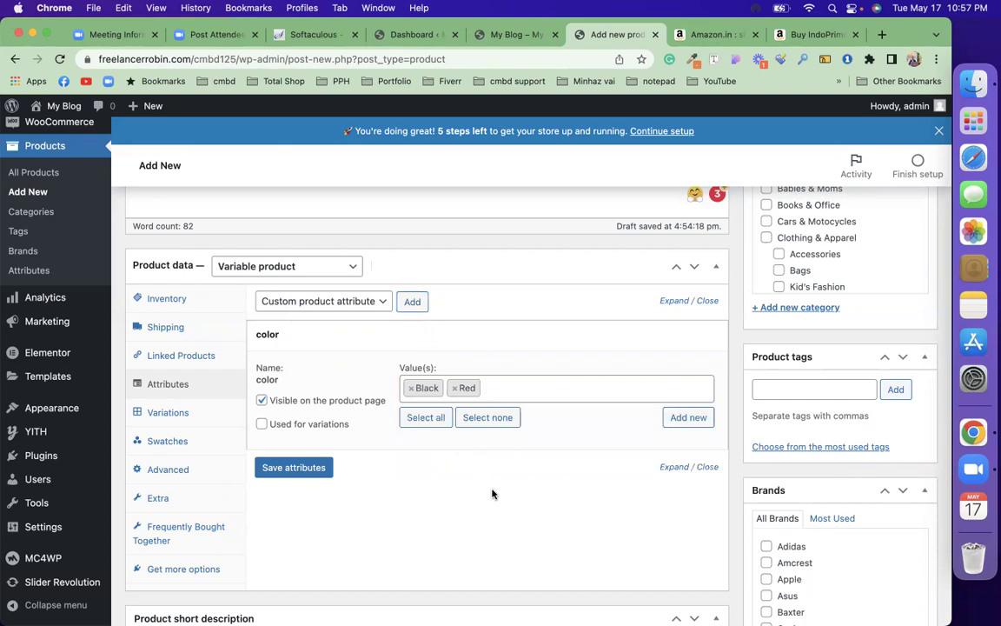
click(437, 421)
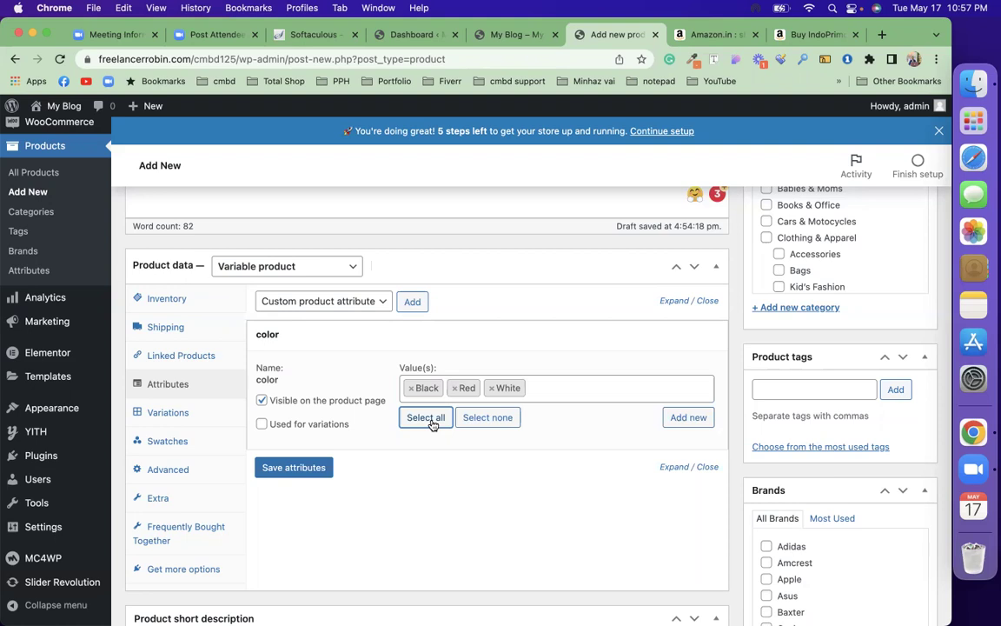
click(264, 424)
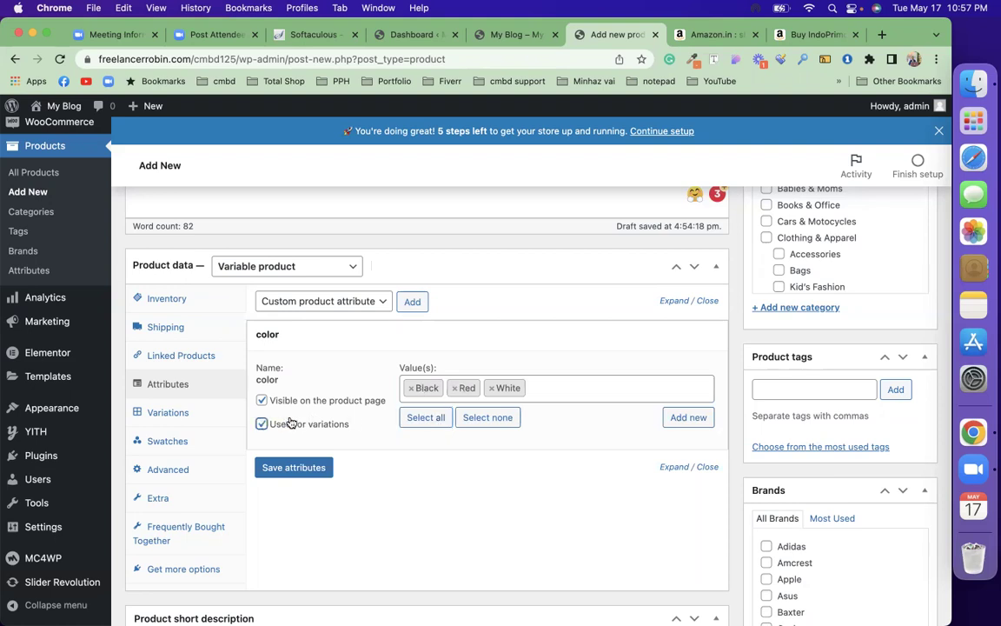
Save the color attribute and add the existing size attribute to the product
click(294, 468)
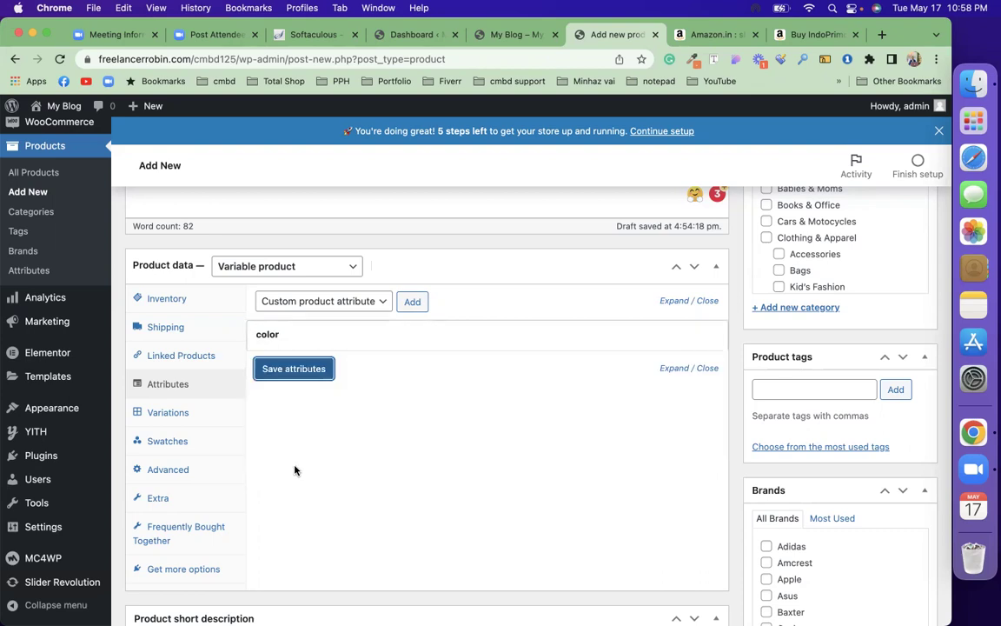
click(358, 301)
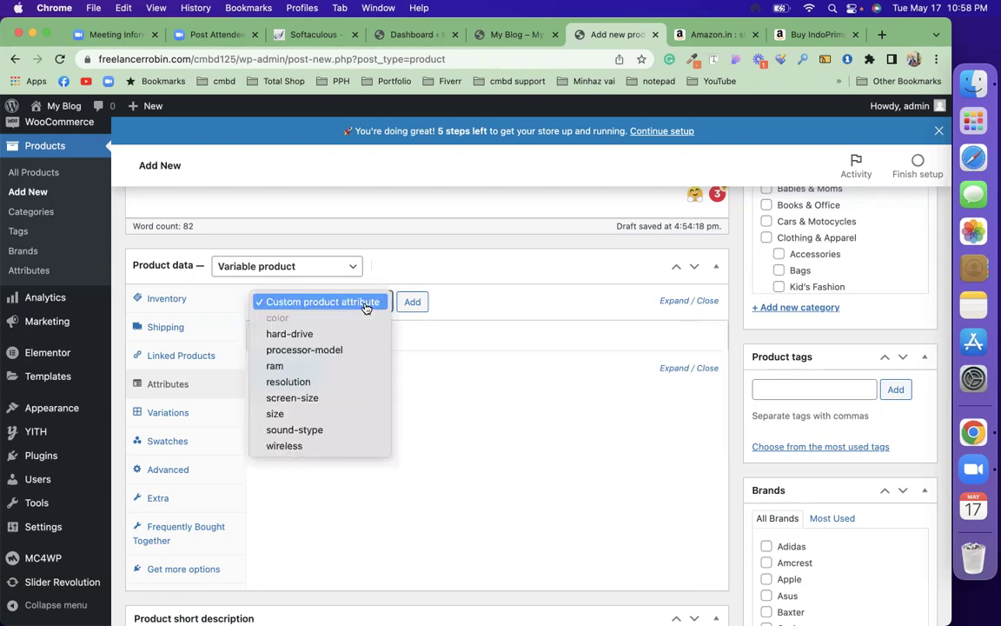
click(338, 414)
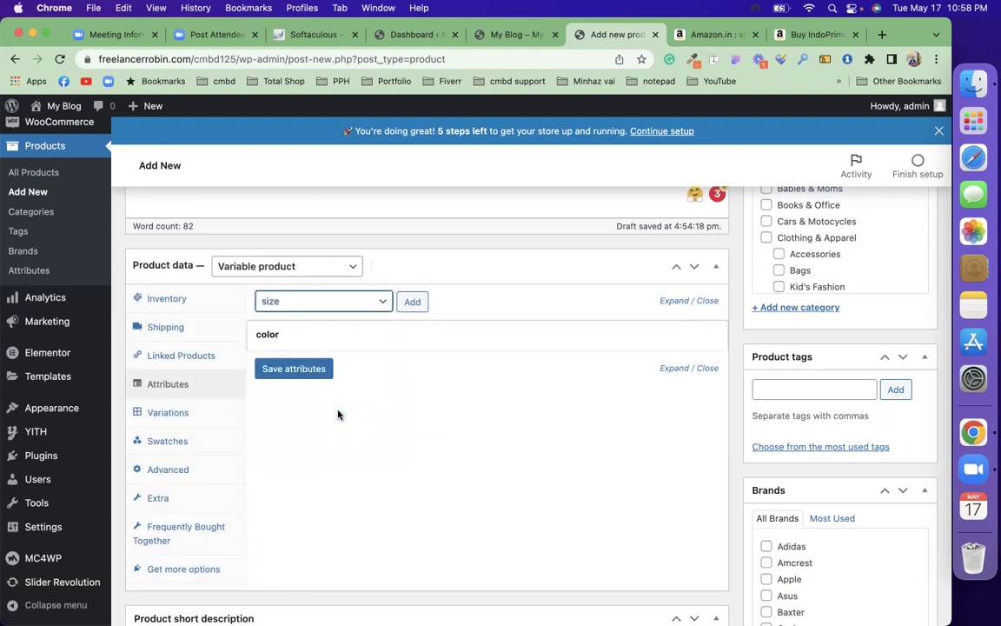
click(413, 304)
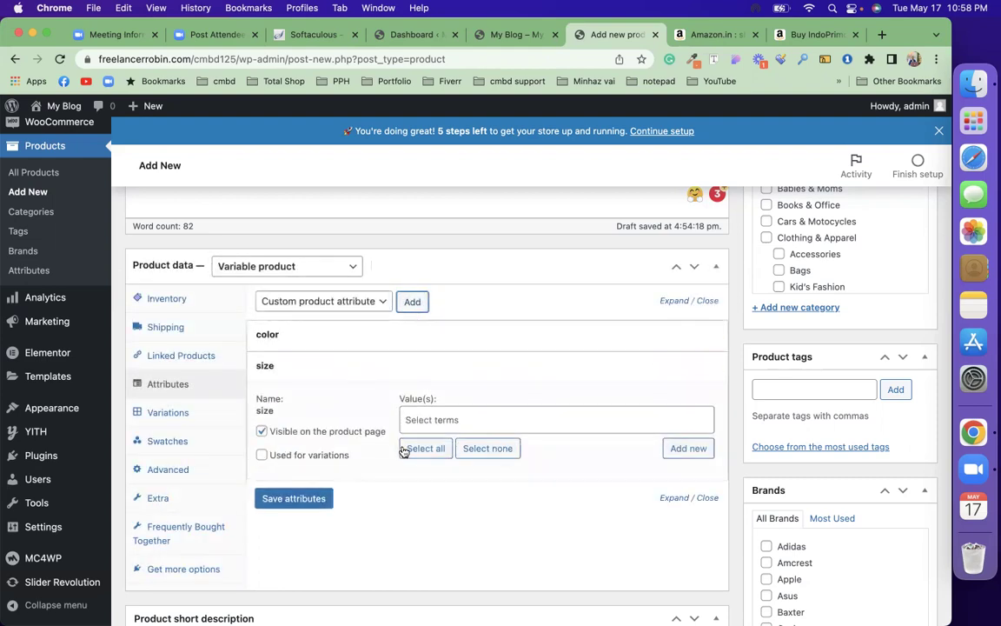
Give the size attribute all its values (L, XL, XXL, XXXL), mark it as used for variations and save it
click(416, 449)
click(261, 456)
click(292, 498)
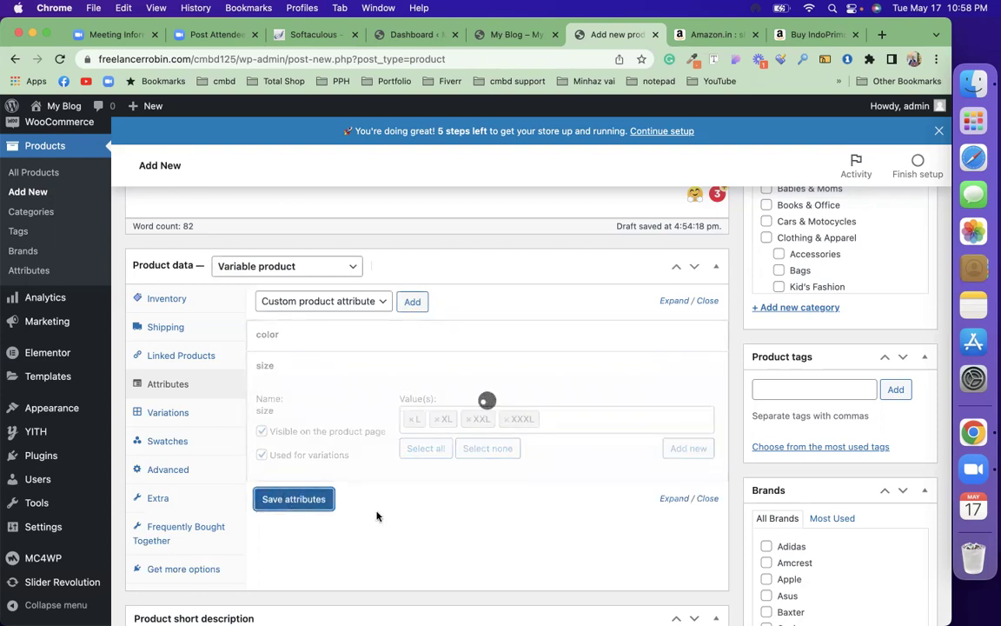
Create variations from all attributes of the product, covering every color and size combination
click(160, 416)
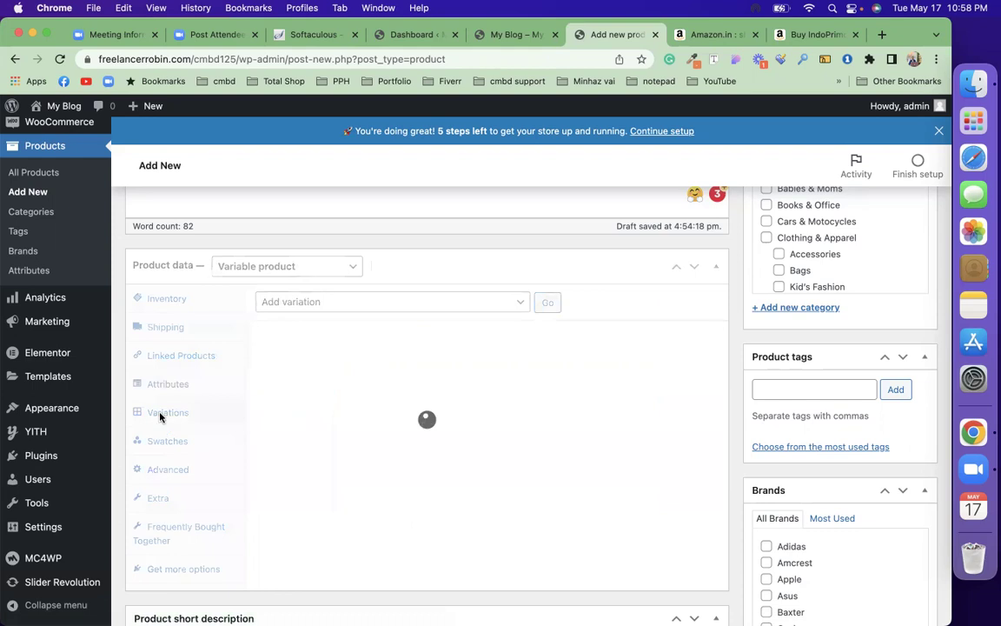
click(519, 302)
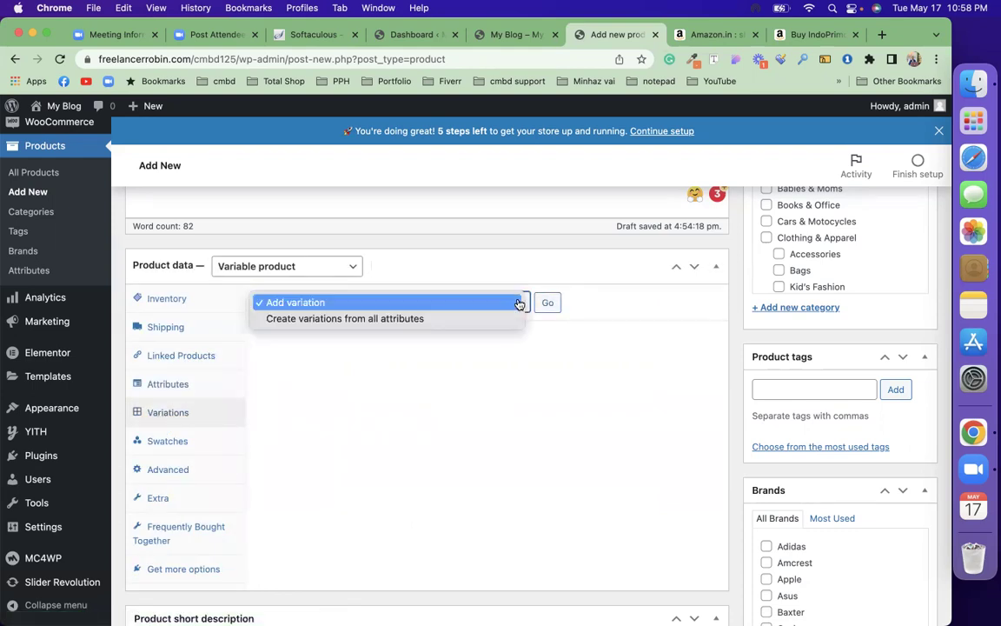
click(451, 325)
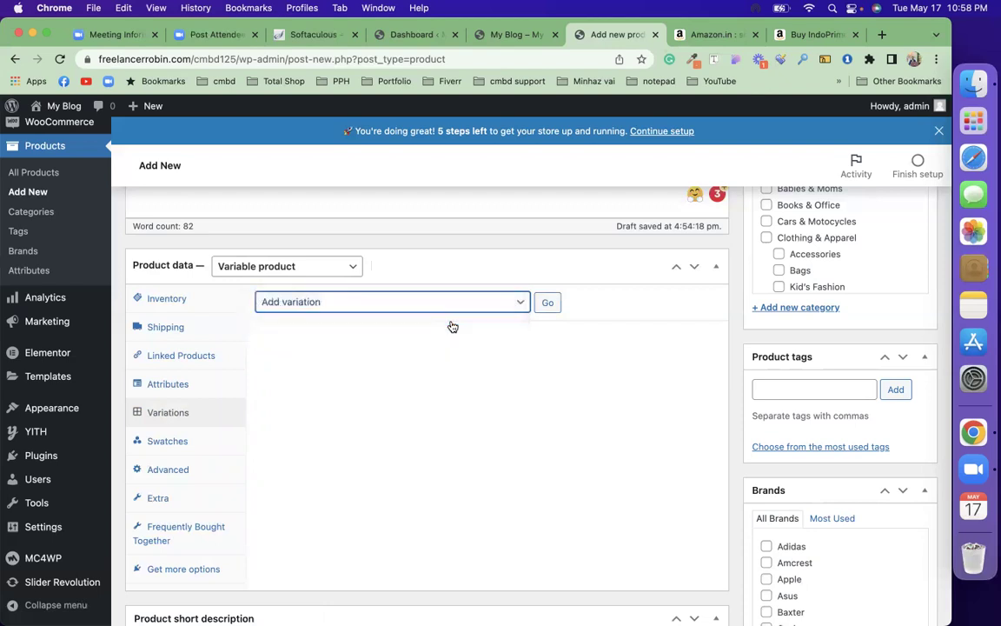
click(548, 304)
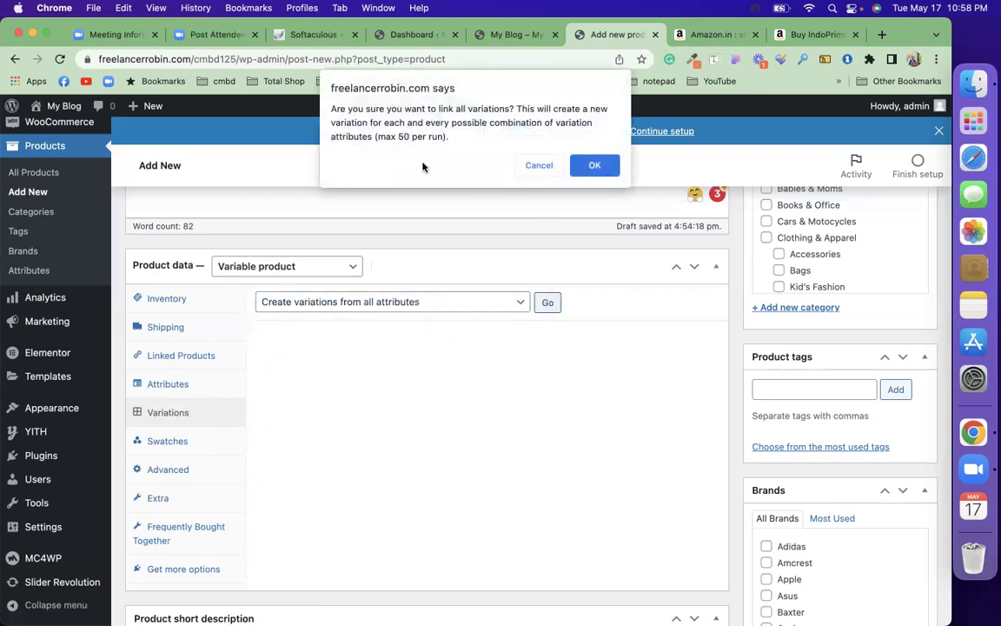
click(596, 165)
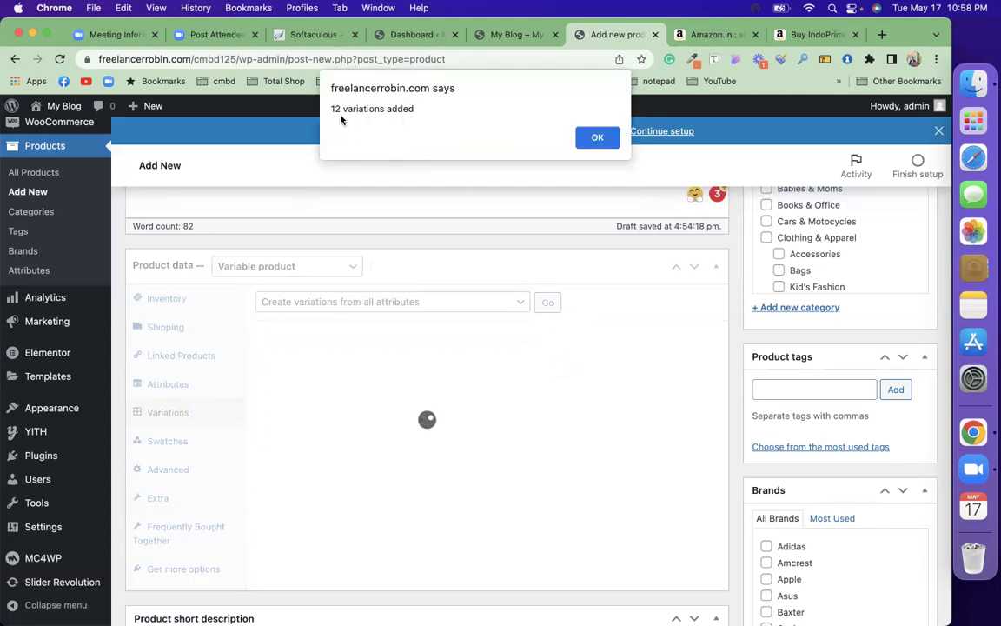
click(598, 139)
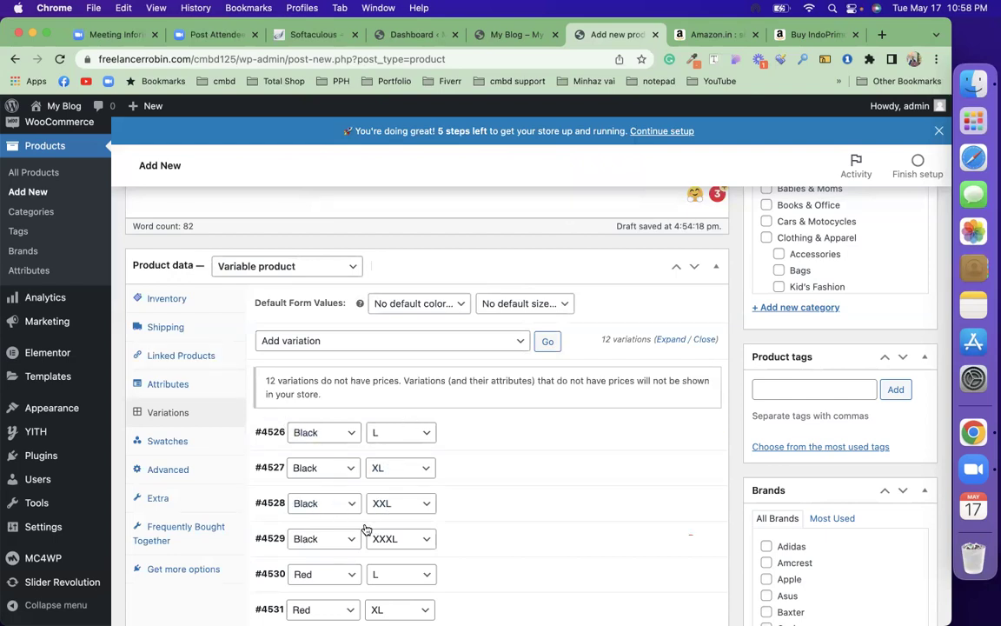
Upload black shirt.jpg, red shirt.jpg and white shirt.jpg from the Desktop and set the black shirt as the Black, L variation's image
scroll(403, 541, down, 5)
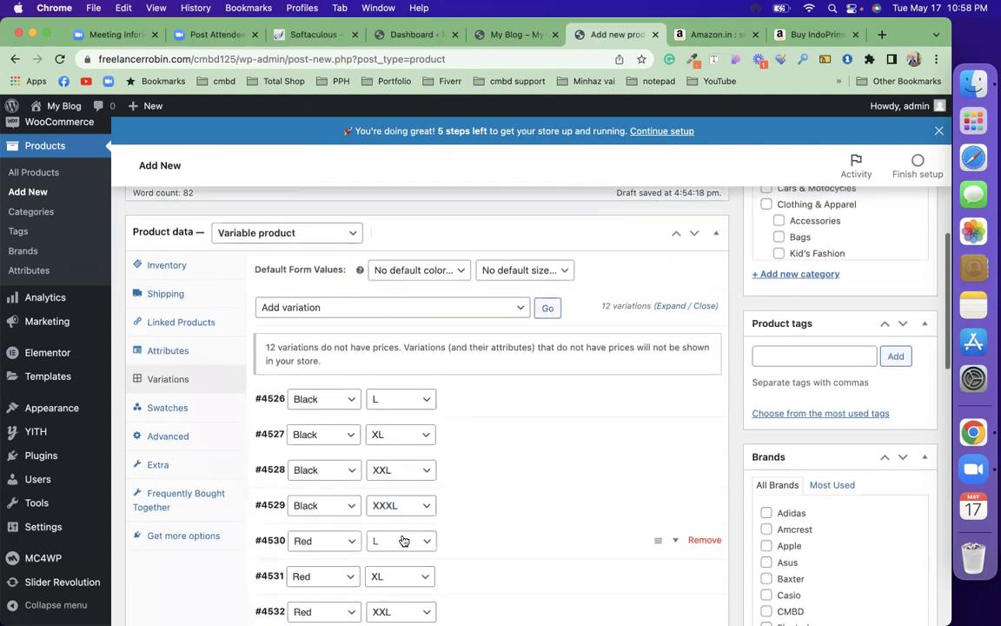
scroll(403, 541, up, 2)
scroll(404, 540, up, 5)
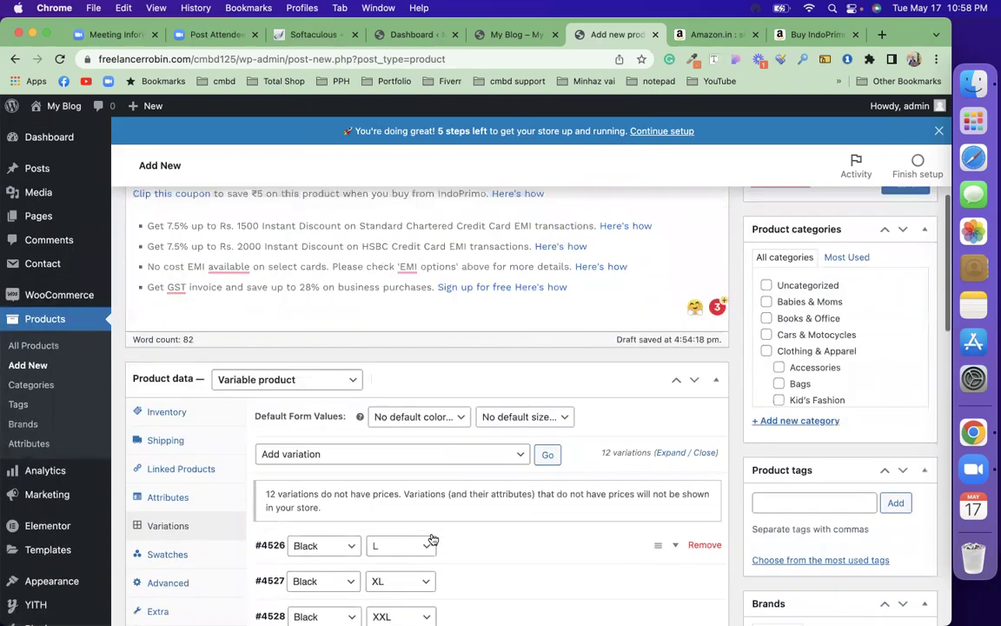
click(469, 541)
scroll(469, 556, down, 7)
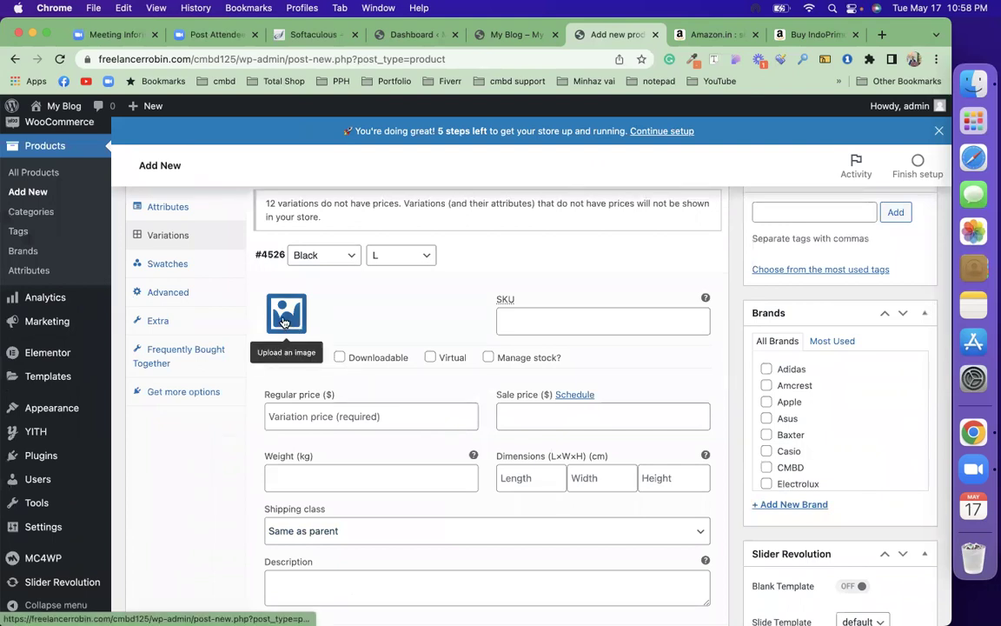
click(283, 322)
click(455, 373)
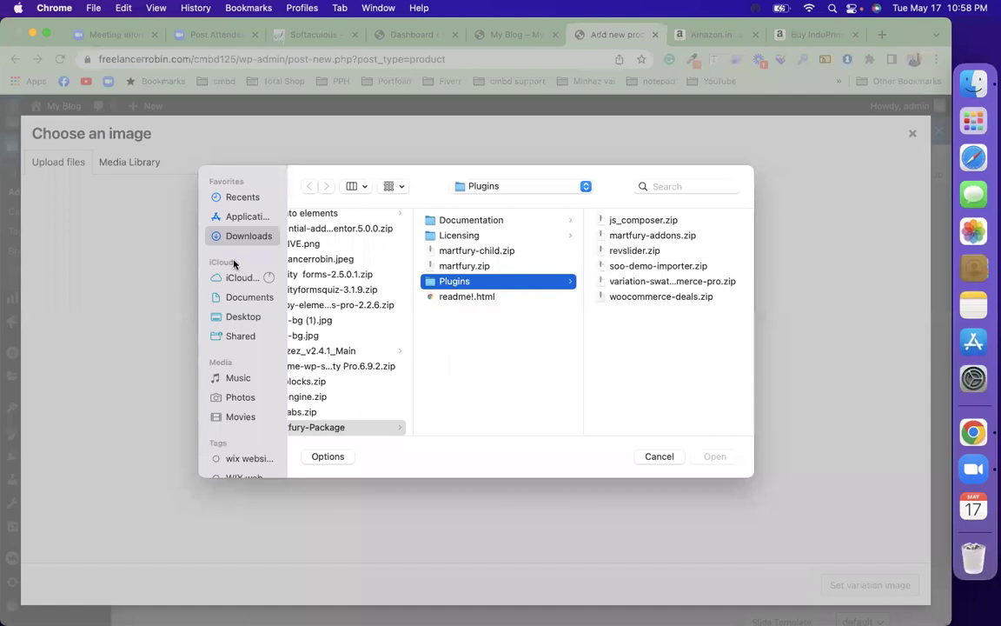
click(238, 318)
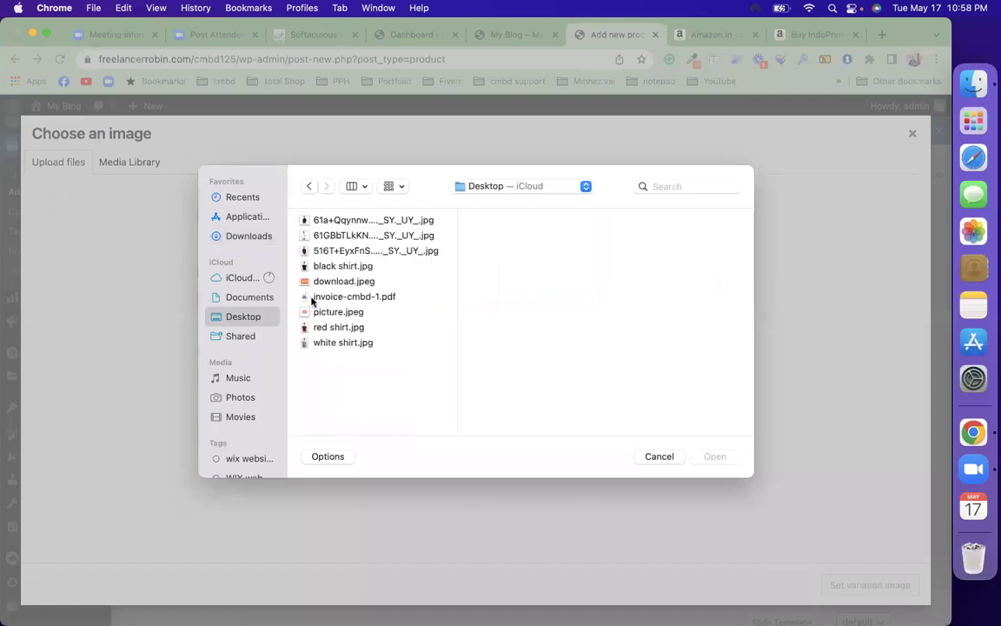
click(344, 267)
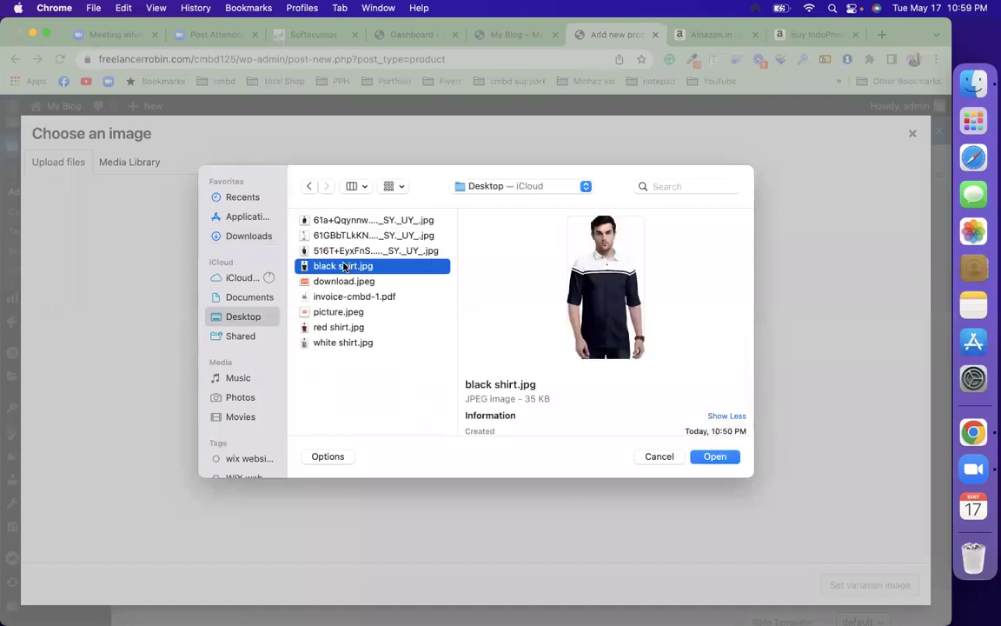
super+click(375, 327)
super+click(375, 342)
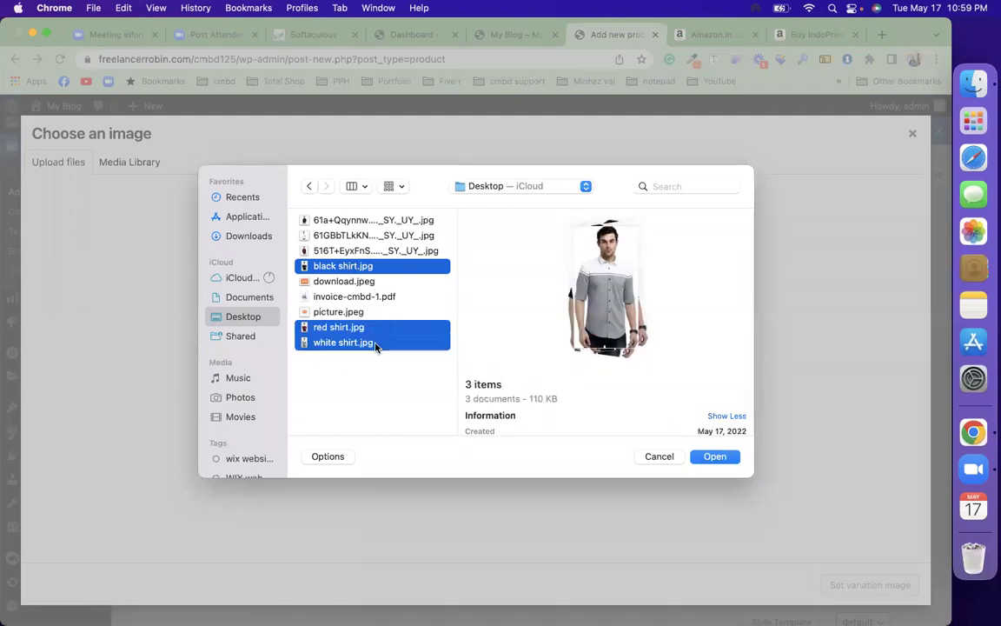
click(710, 458)
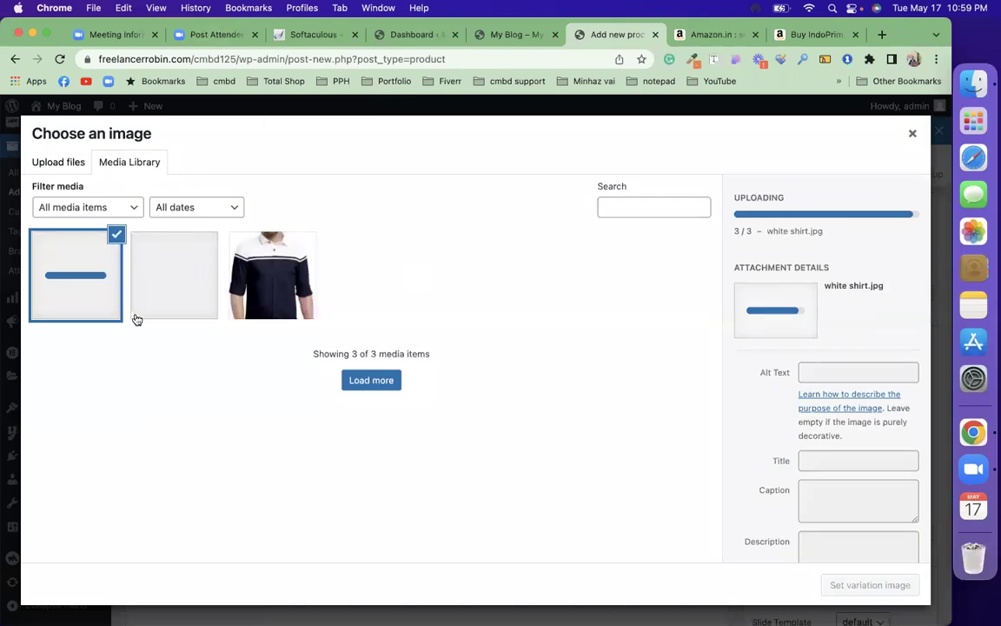
click(252, 302)
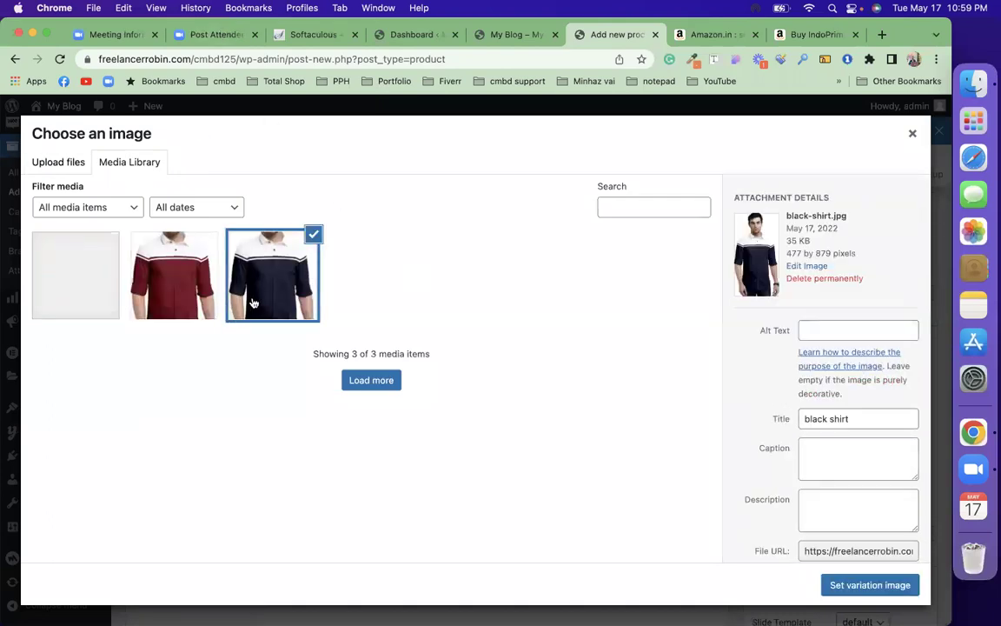
click(873, 584)
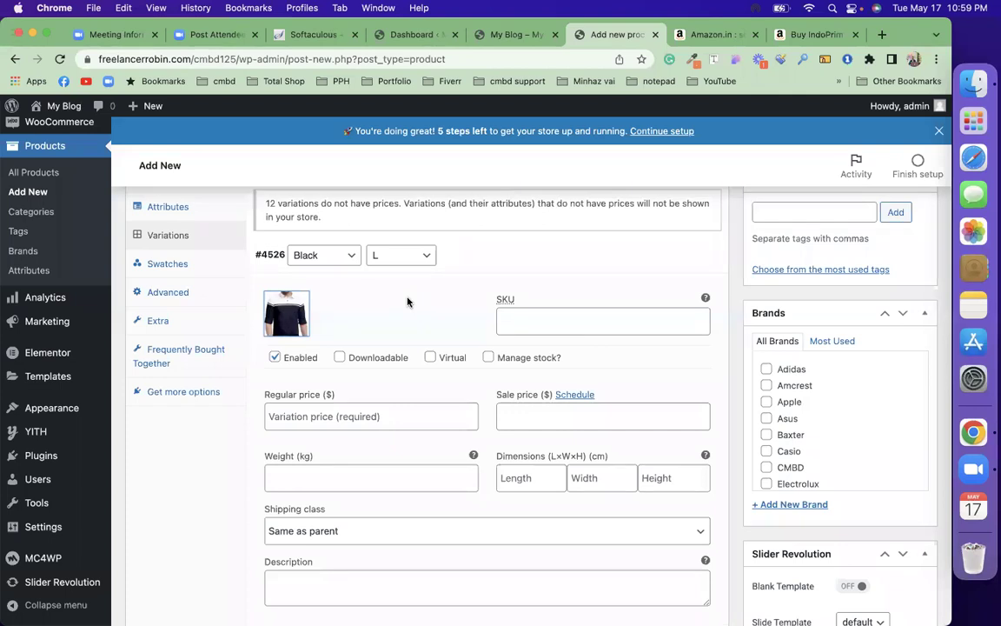
Set the SKU of the Black, L variation to cmbd-shirt-125-black-L
click(563, 325)
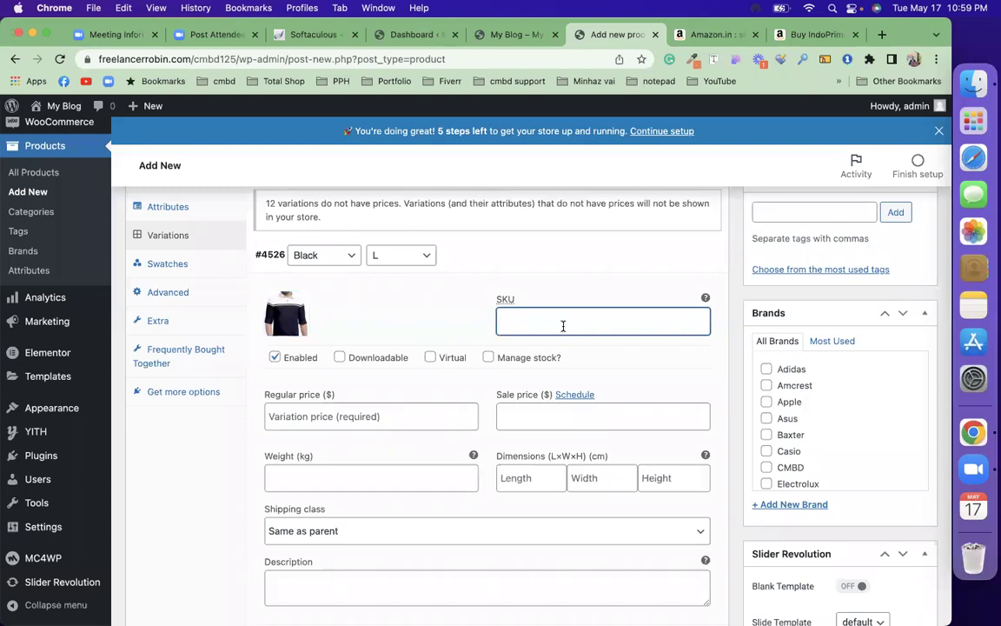
text(cmbd-shirt-125-)
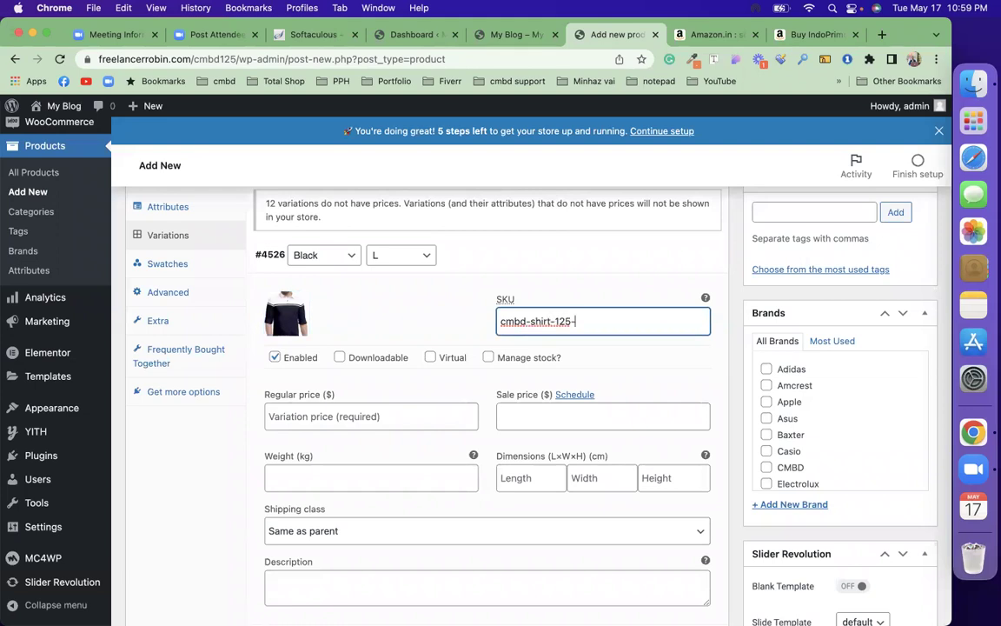
text(black-L)
Enable stock management for the Black, L variation with a stock quantity of 50 and a low stock threshold of 5
click(490, 360)
click(272, 477)
double_click(270, 477)
text(50)
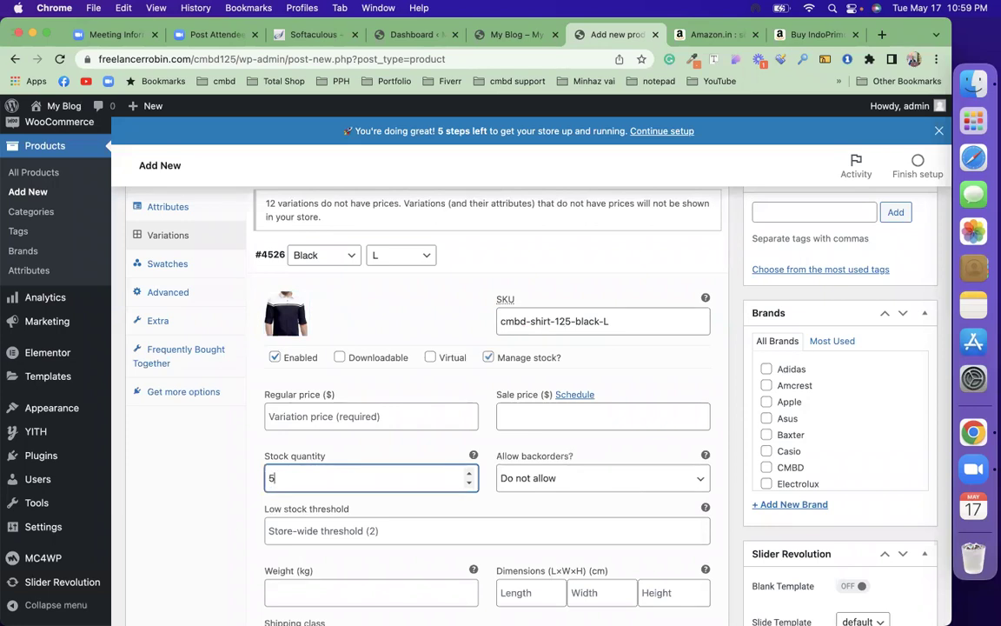
click(371, 531)
text(5)
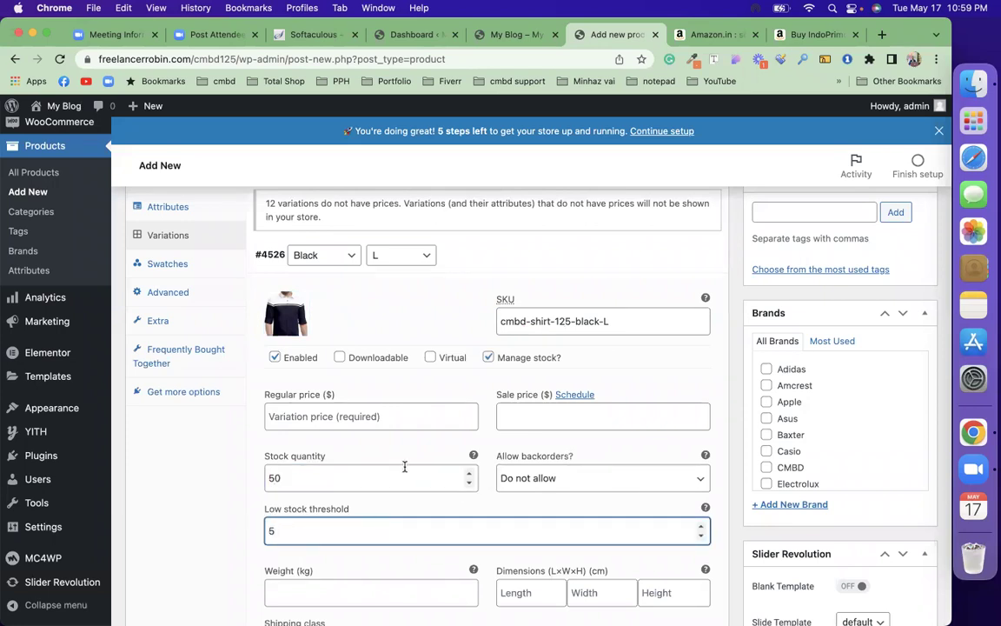
Set the regular price of the Black, L variation to 500
click(376, 429)
click(314, 417)
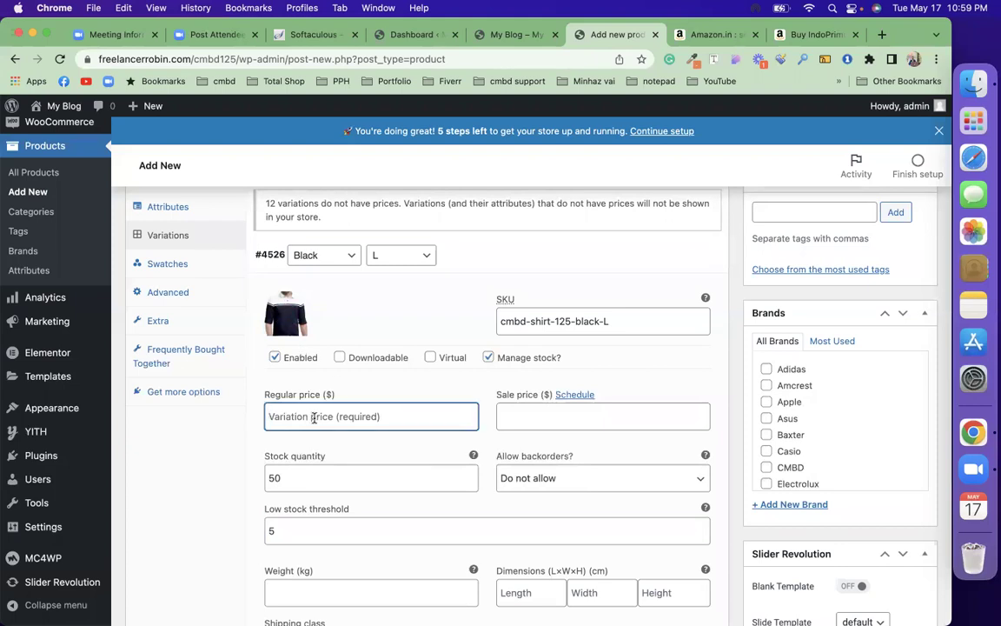
text(5000)
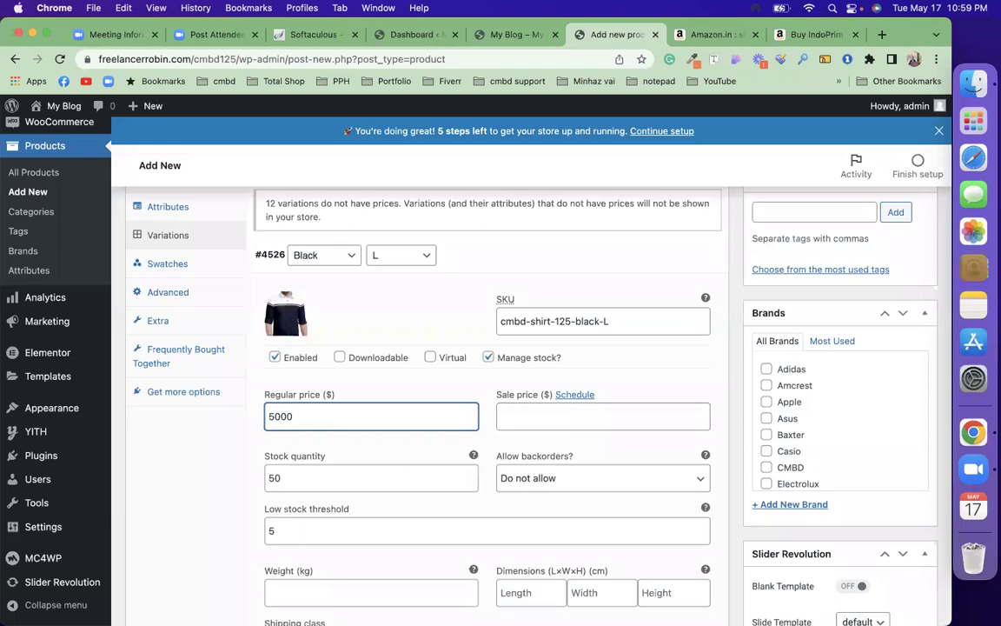
key(BackSpace)
click(354, 443)
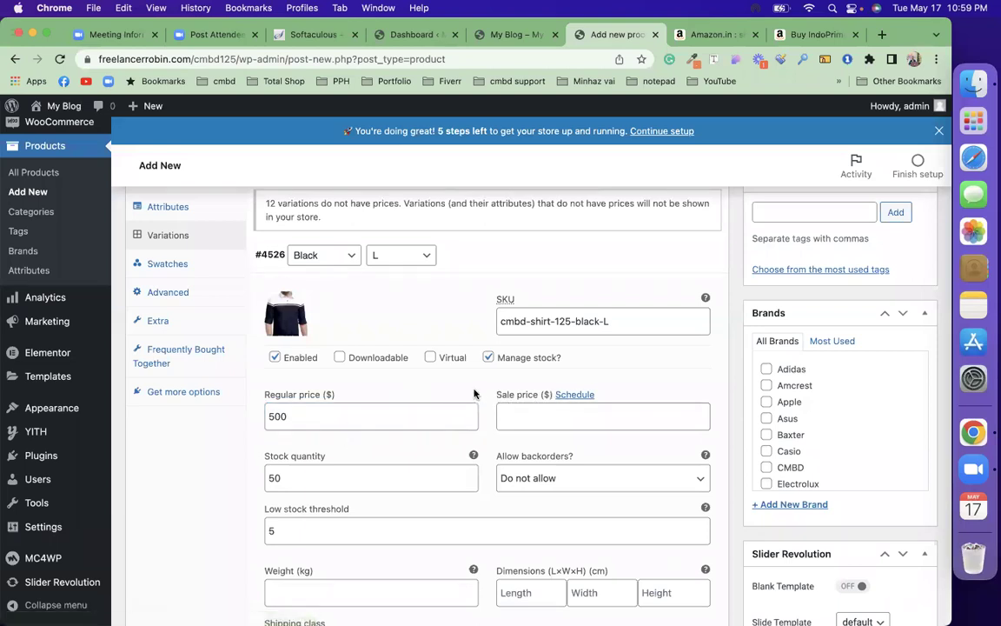
Compare regular and discounted shirt prices on Amazon and set the Black, L variation's sale price to 300
click(813, 33)
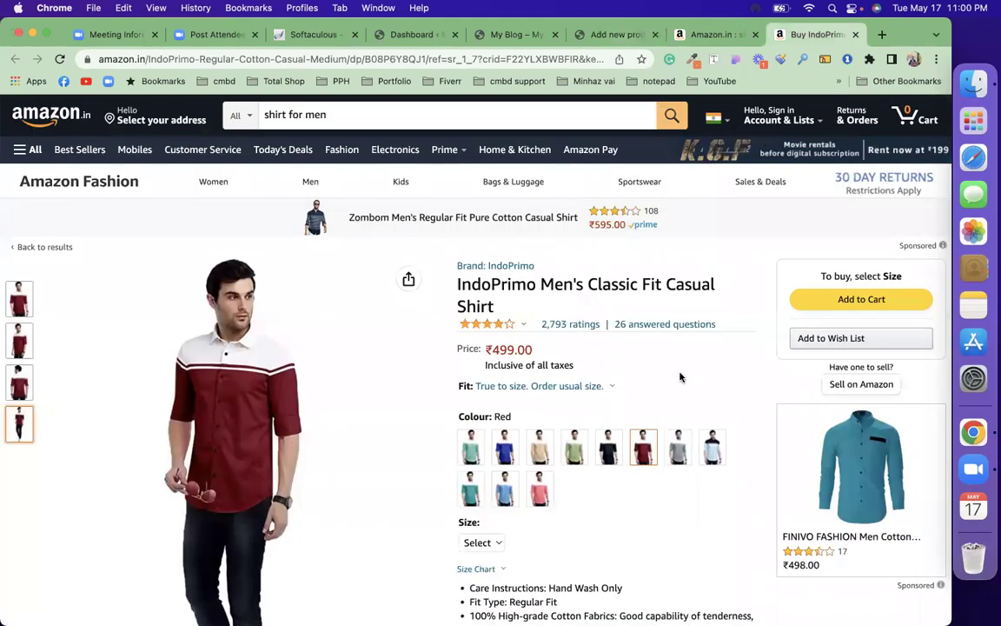
click(691, 35)
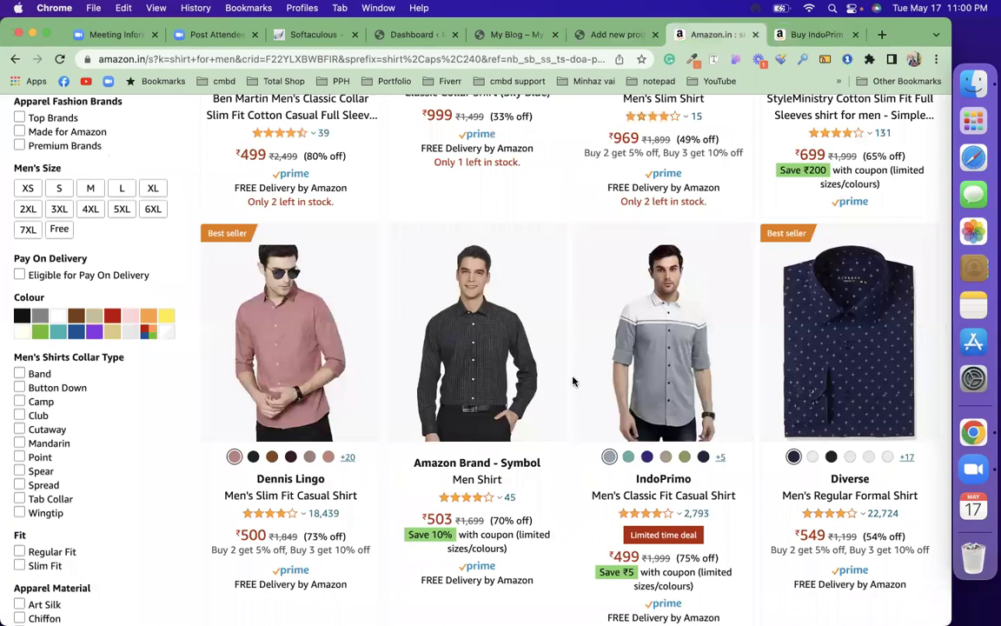
scroll(574, 400, down, 1)
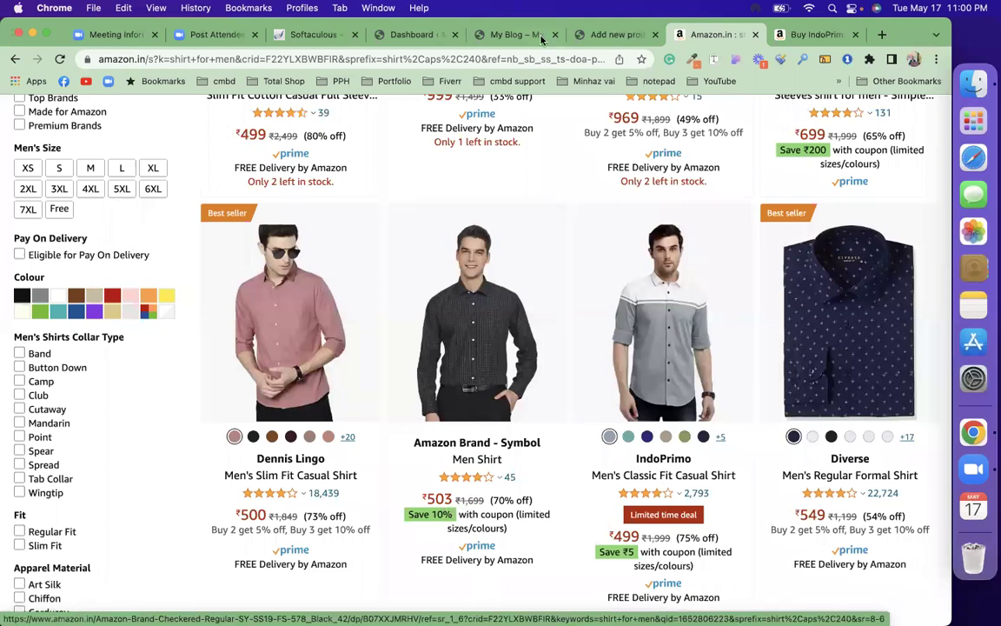
click(608, 35)
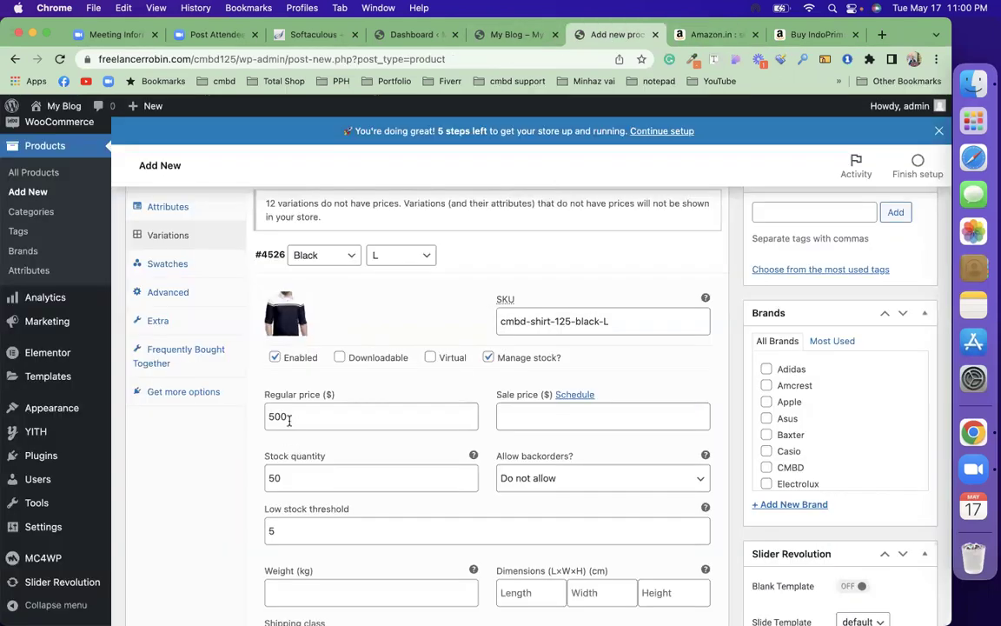
click(529, 419)
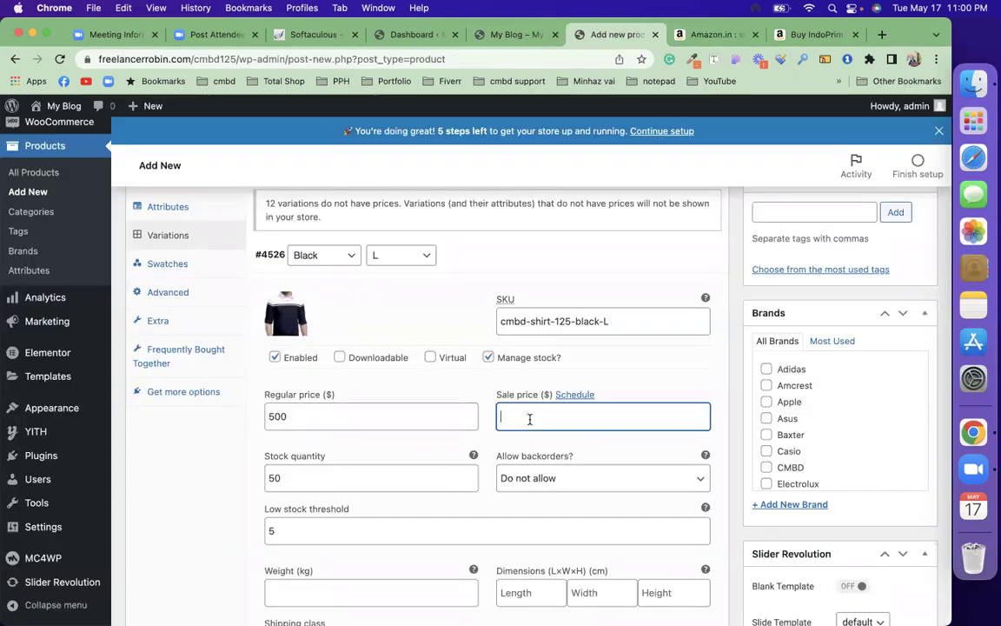
text(300)
click(713, 35)
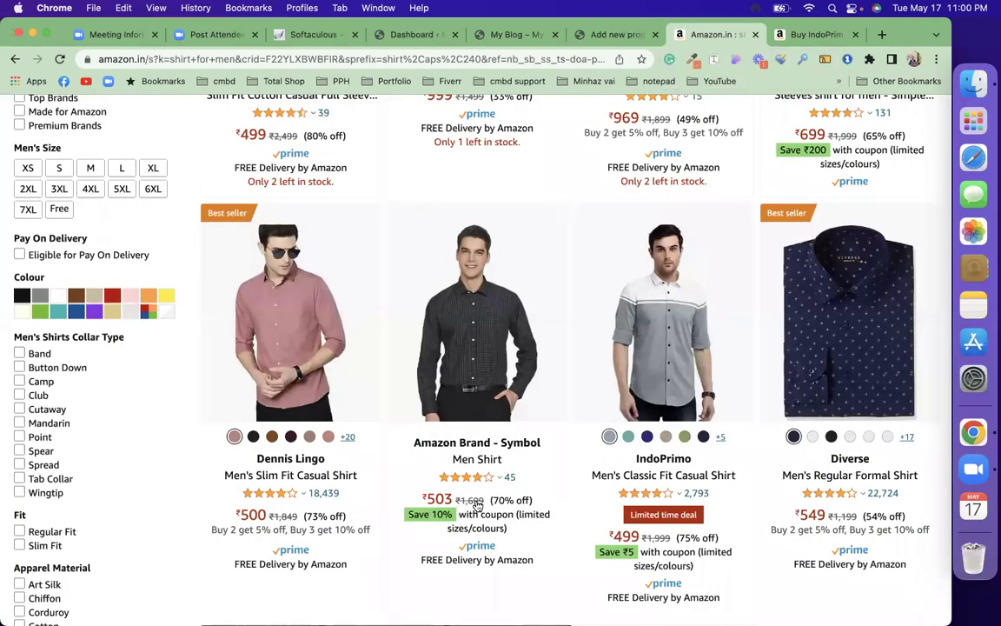
click(599, 35)
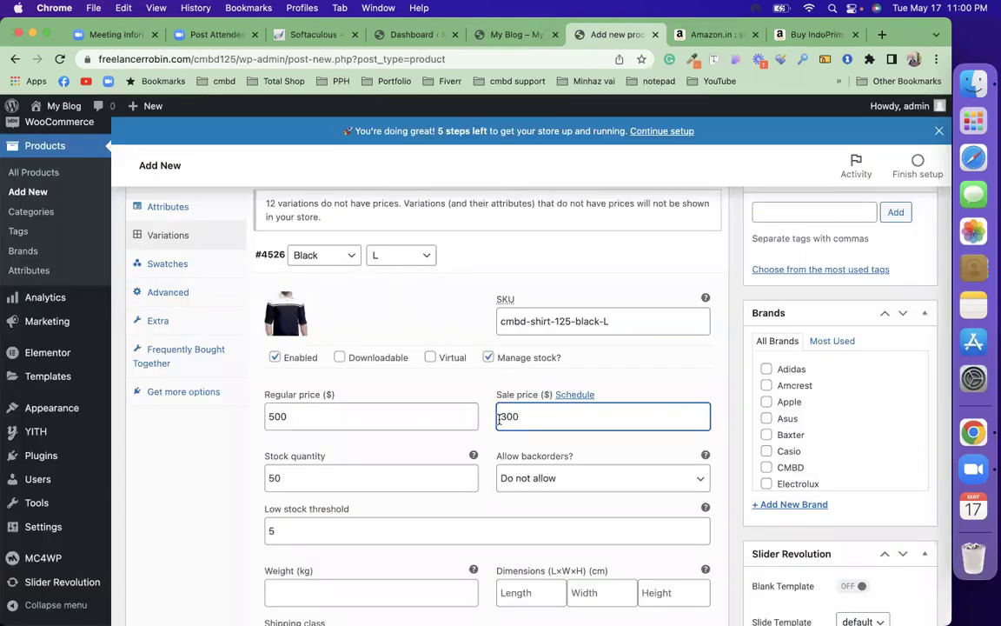
Schedule the Black, L variation's sale price with a start date of 2022-05-20
click(584, 395)
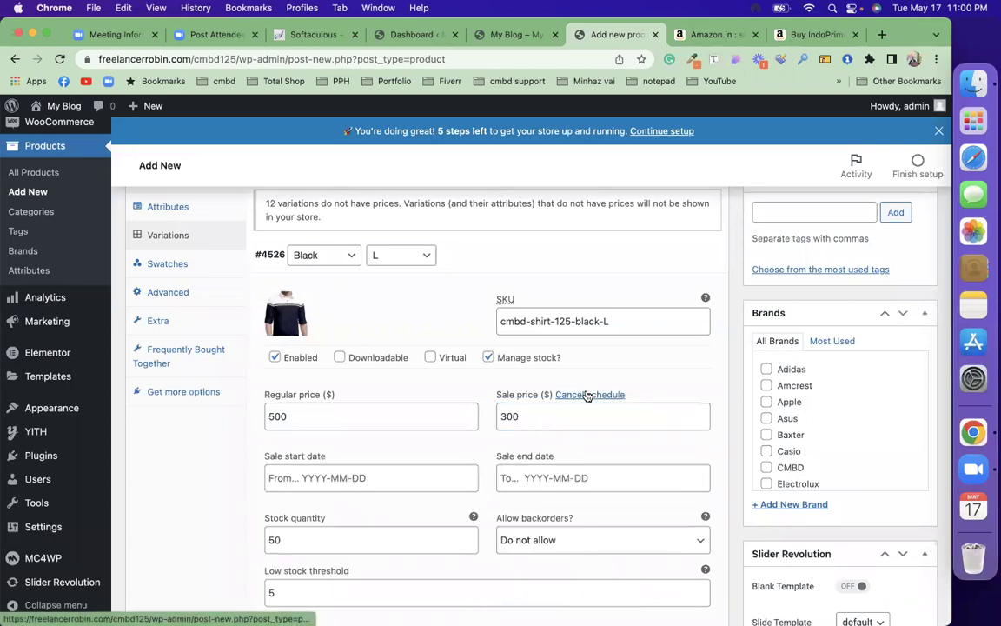
click(318, 477)
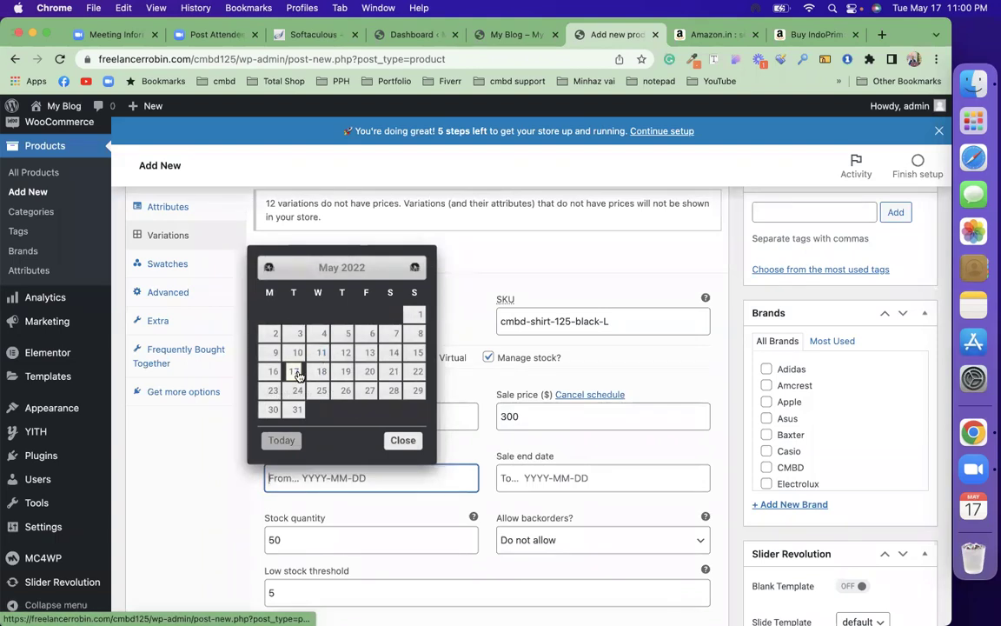
click(366, 372)
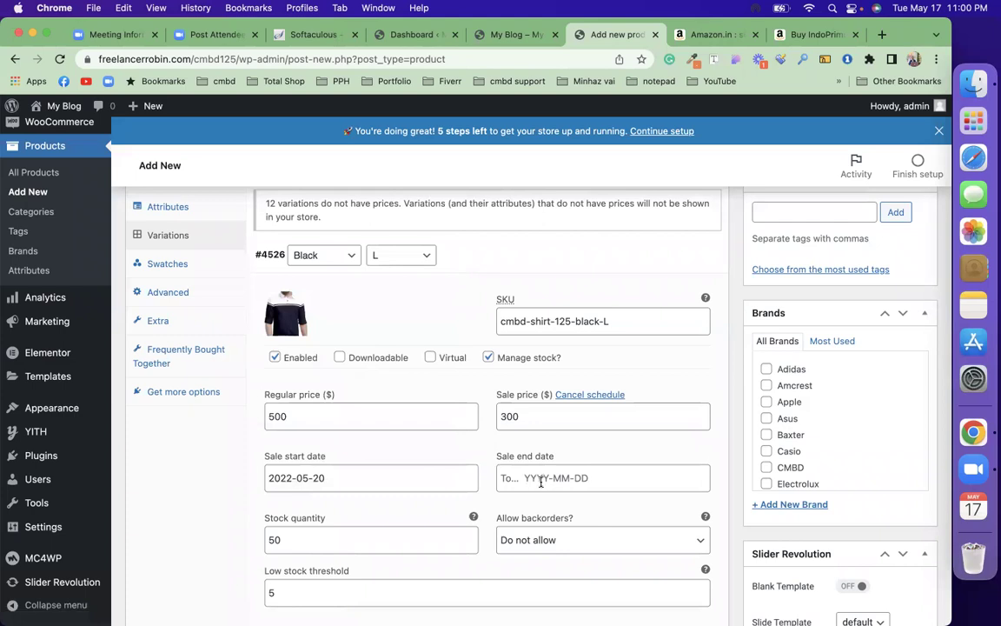
Set the Black L variation's sale end date to 2022-05-27
click(540, 479)
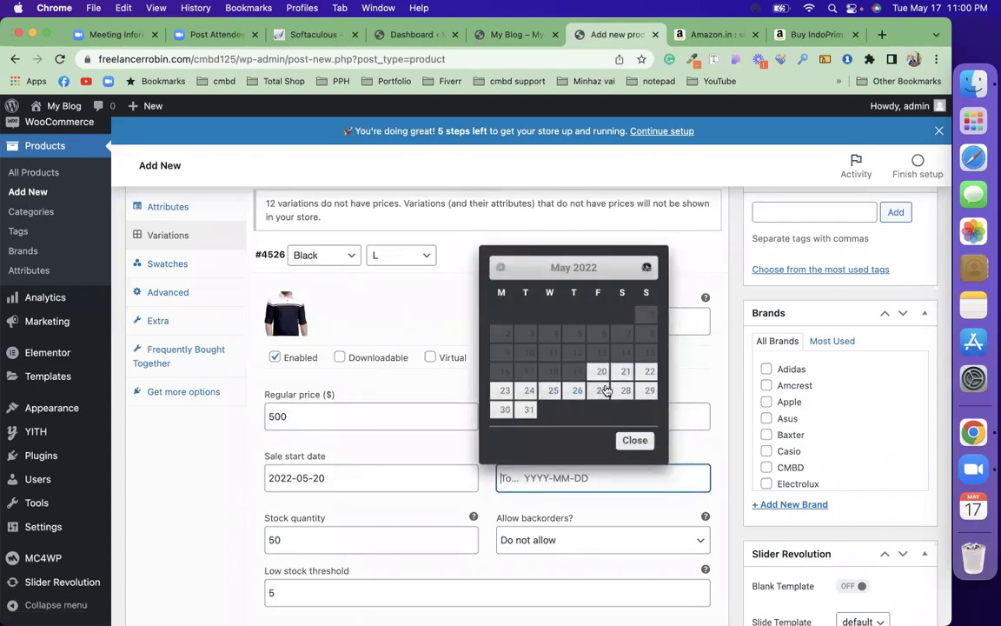
click(602, 390)
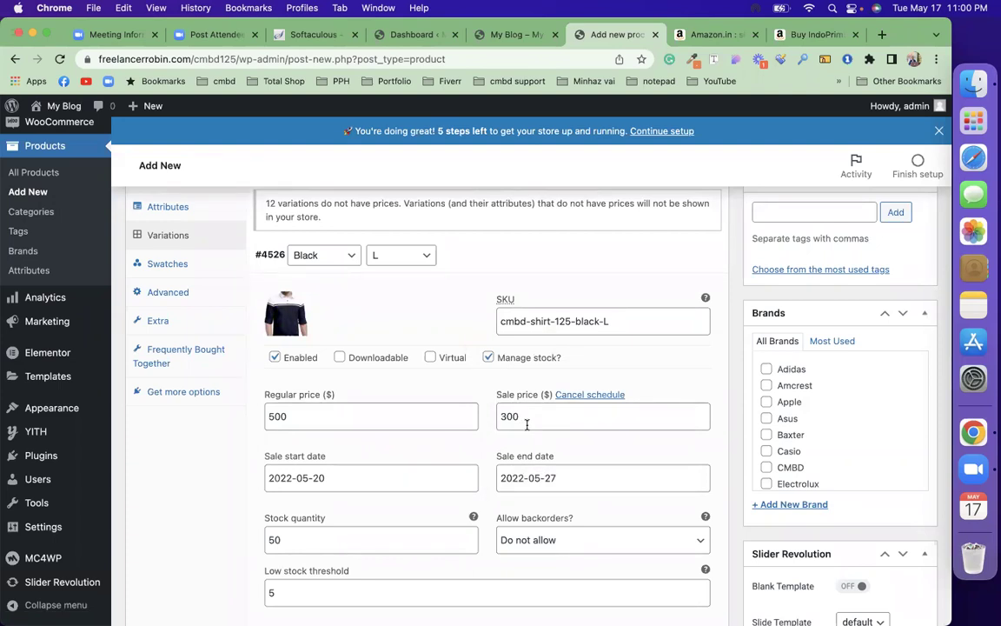
Cancel the sale schedule of the Black L variation and clear its sale price
click(569, 396)
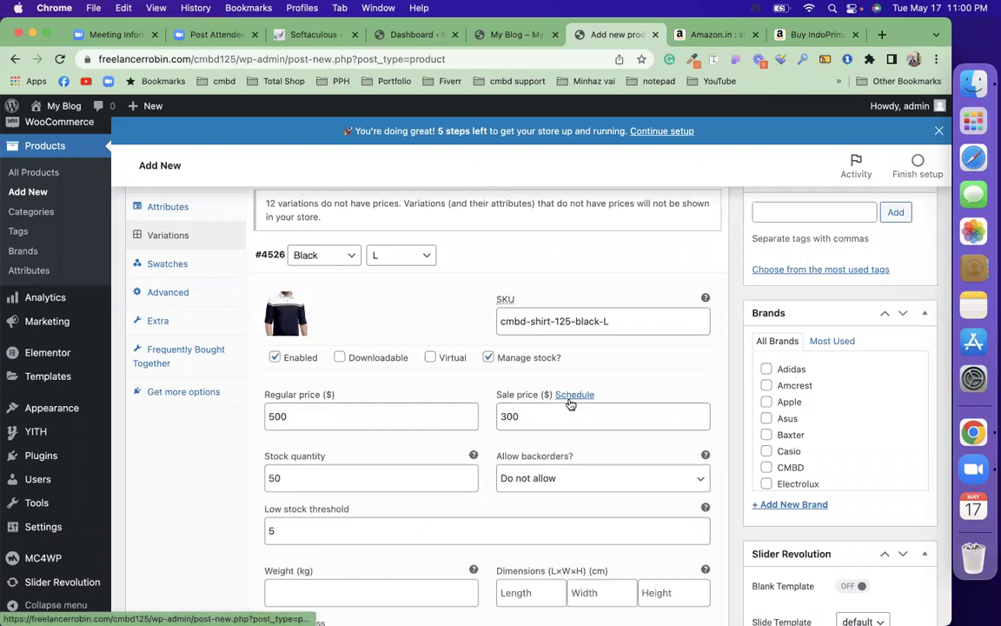
double_click(533, 416)
key(BackSpace)
click(439, 397)
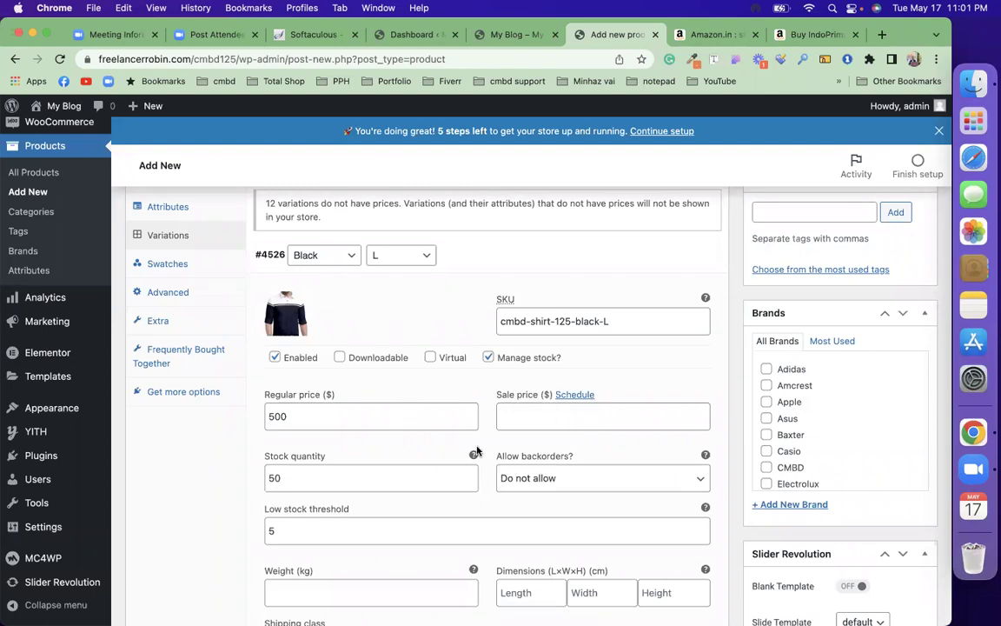
Check the remaining Black L variation fields, collapse them, and inspect the Black XL variation's settings
scroll(383, 464, down, 5)
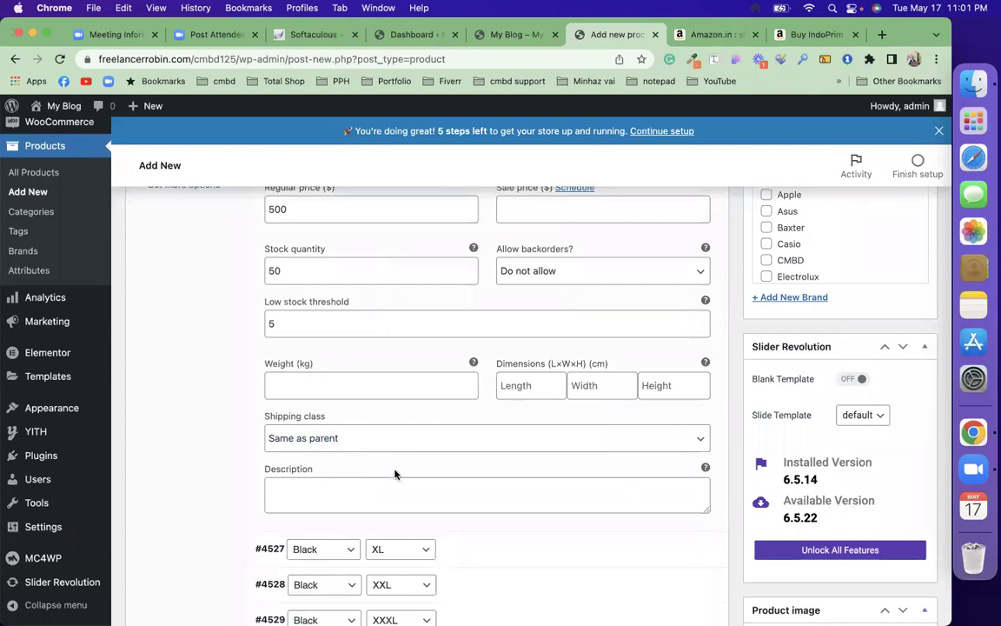
scroll(394, 472, up, 8)
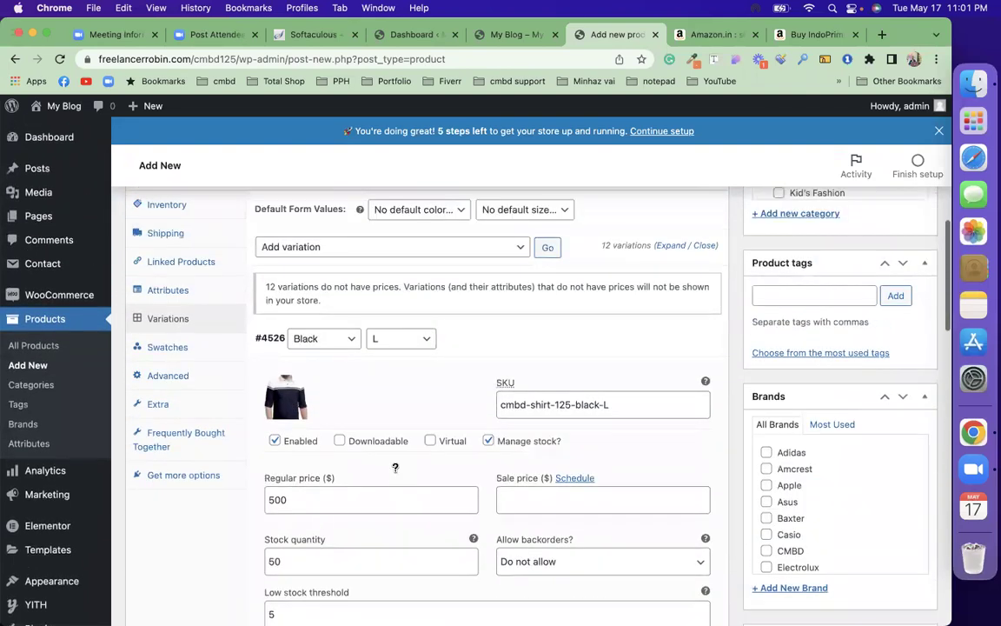
click(515, 392)
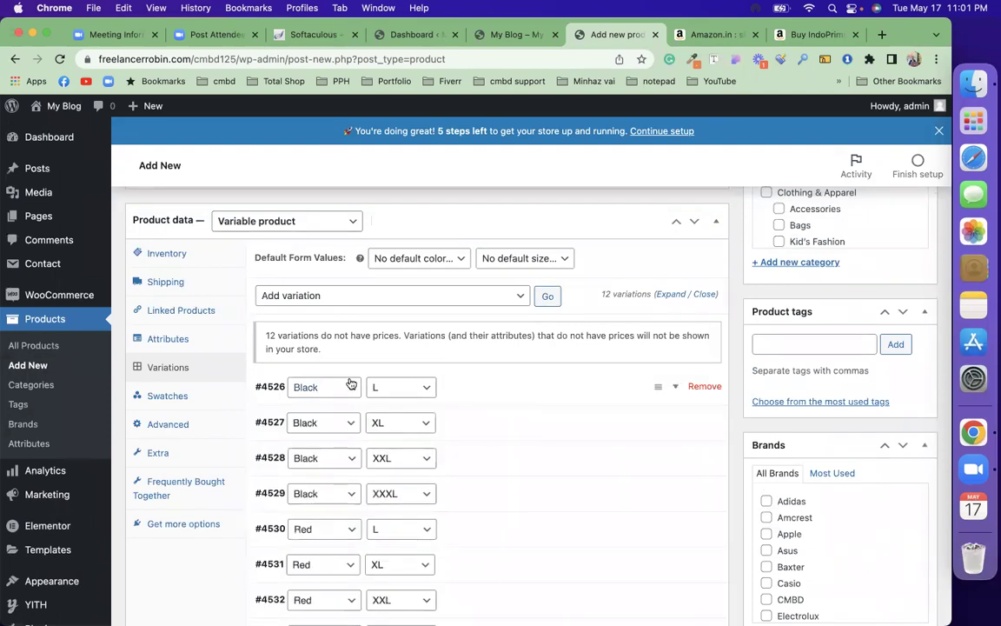
click(467, 419)
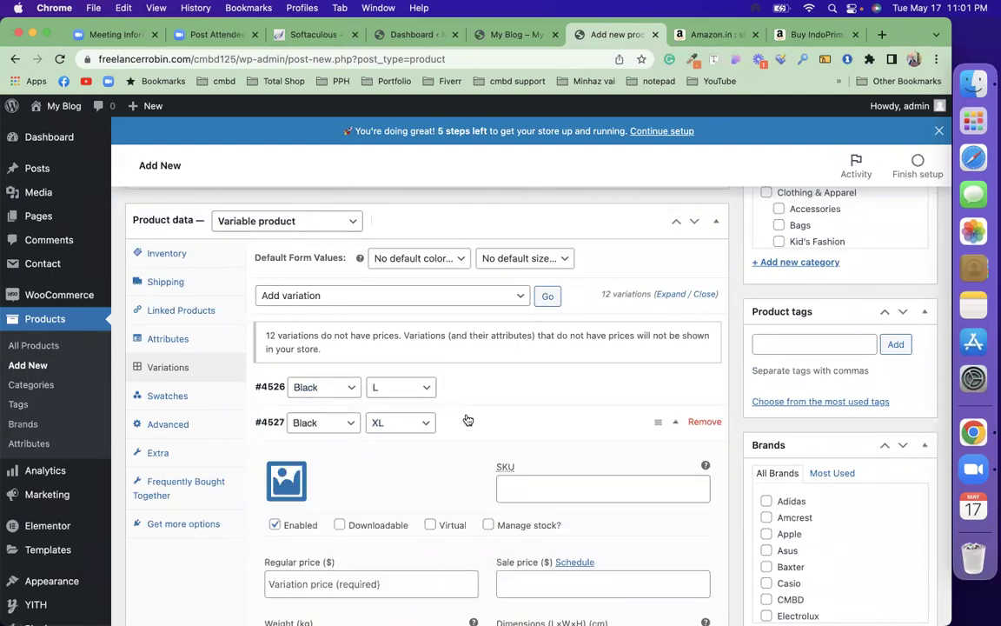
scroll(465, 418, down, 3)
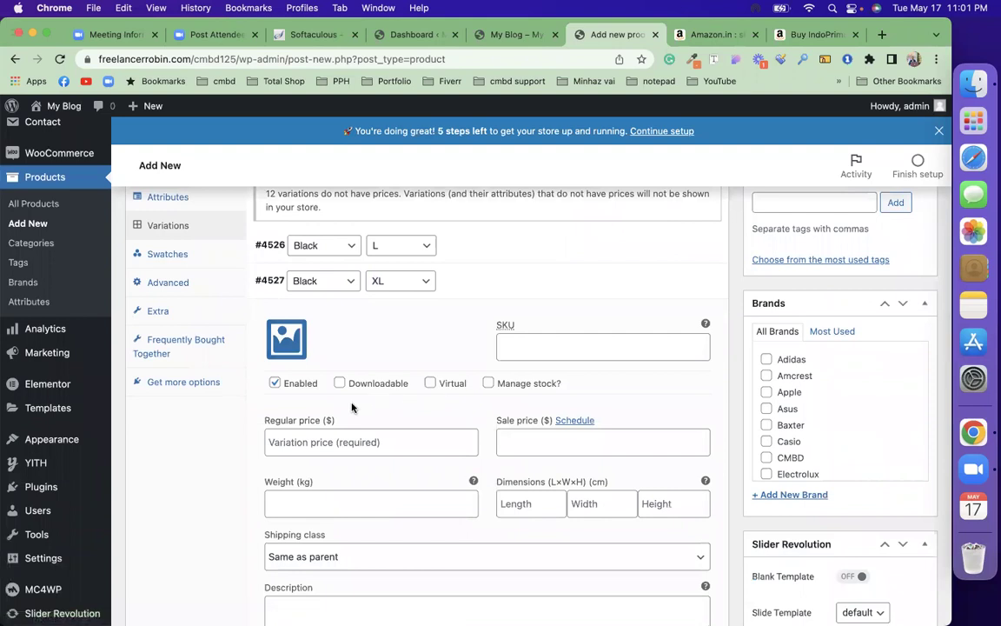
click(515, 278)
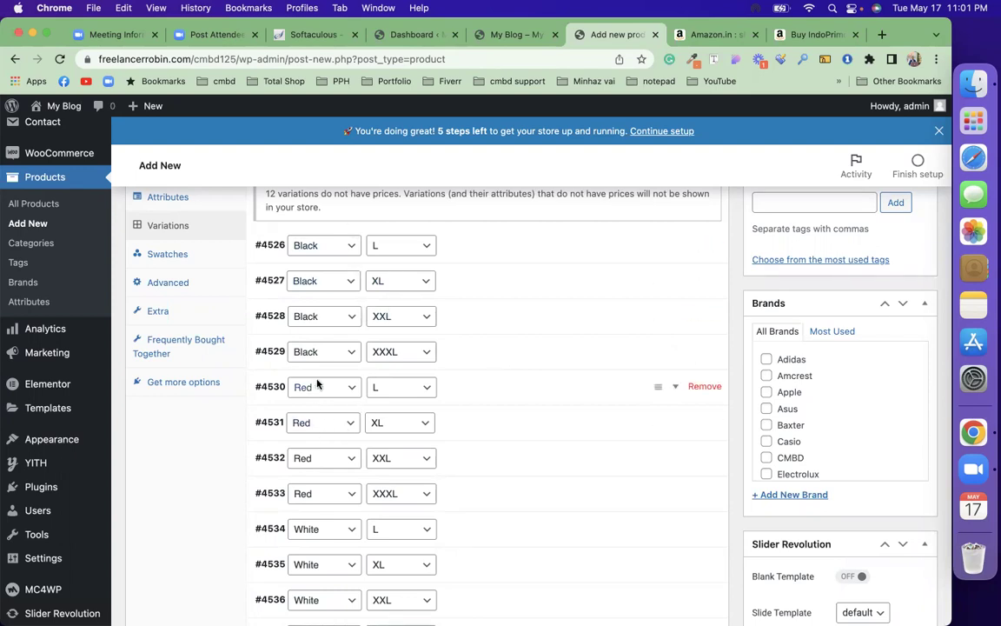
Give the Red XL variation the red-shirt.jpg image and a regular price of 900
click(481, 434)
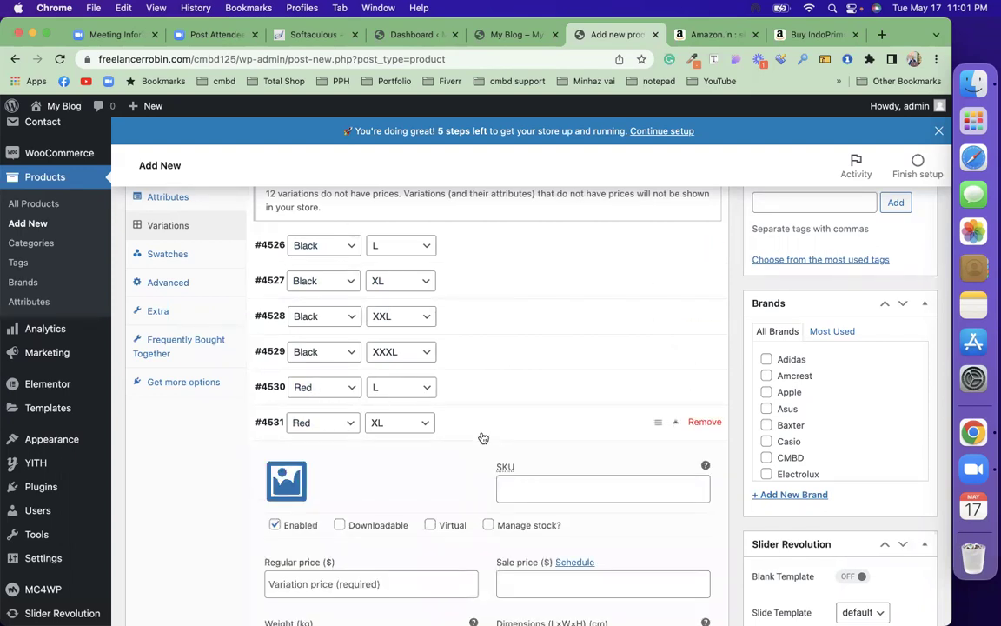
click(287, 479)
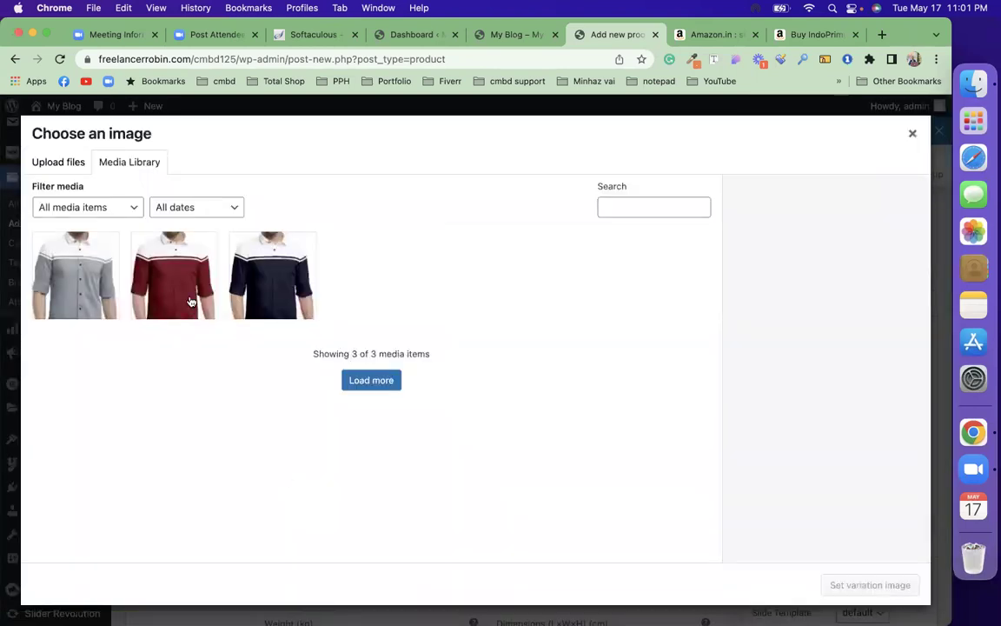
click(173, 274)
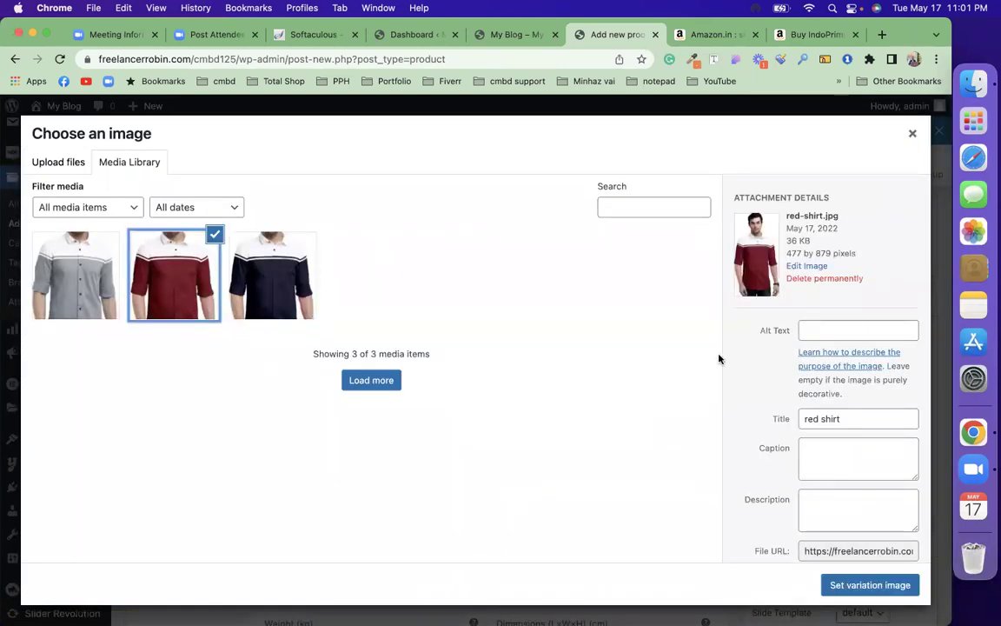
click(892, 590)
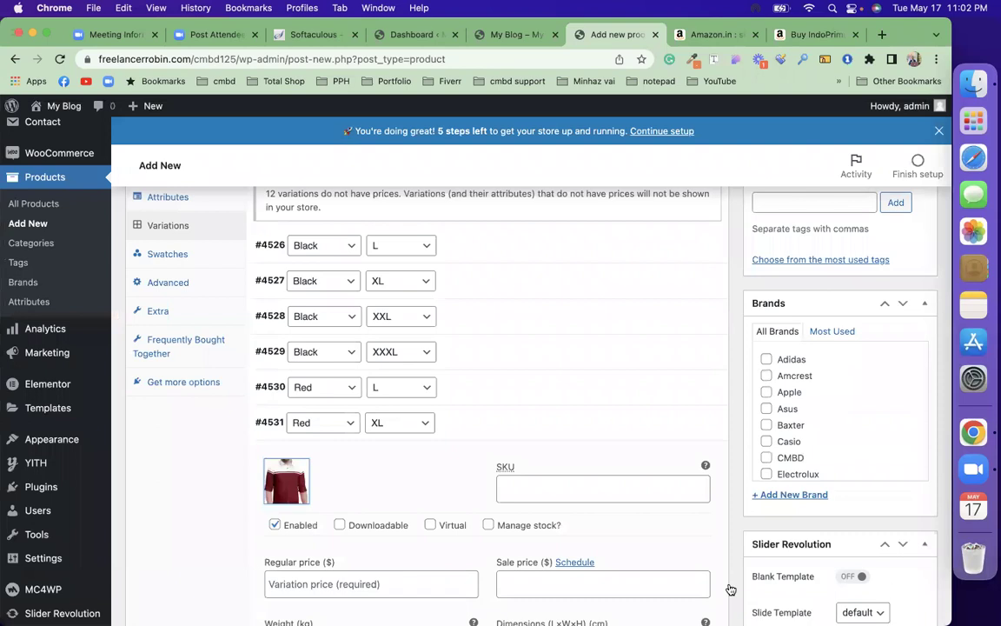
scroll(522, 391, down, 4)
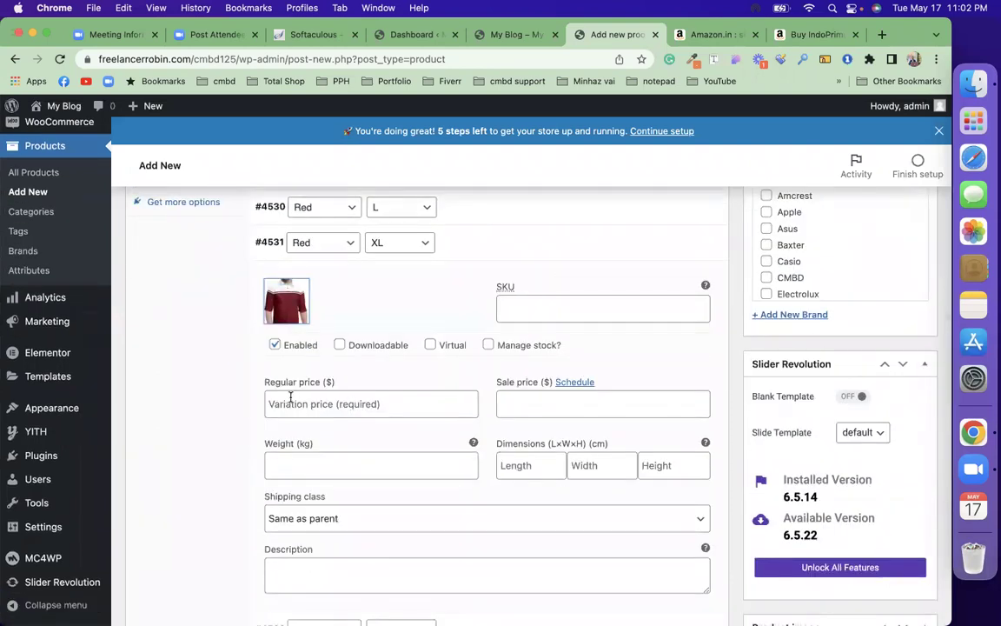
click(302, 403)
text(900)
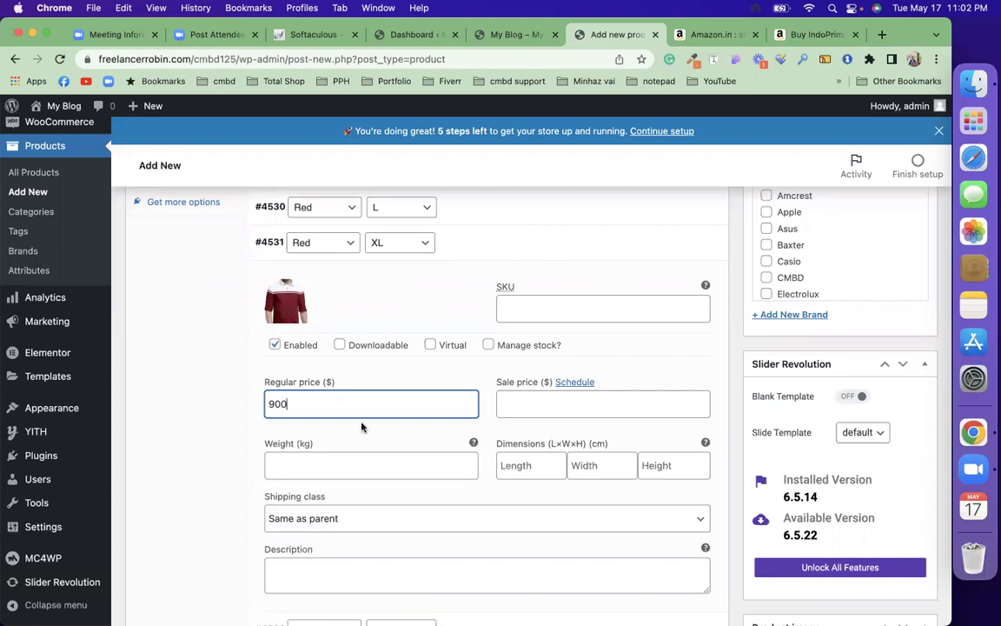
Give the White XXL variation the white-shirt.jpg image and a regular price of 1200
scroll(375, 450, down, 5)
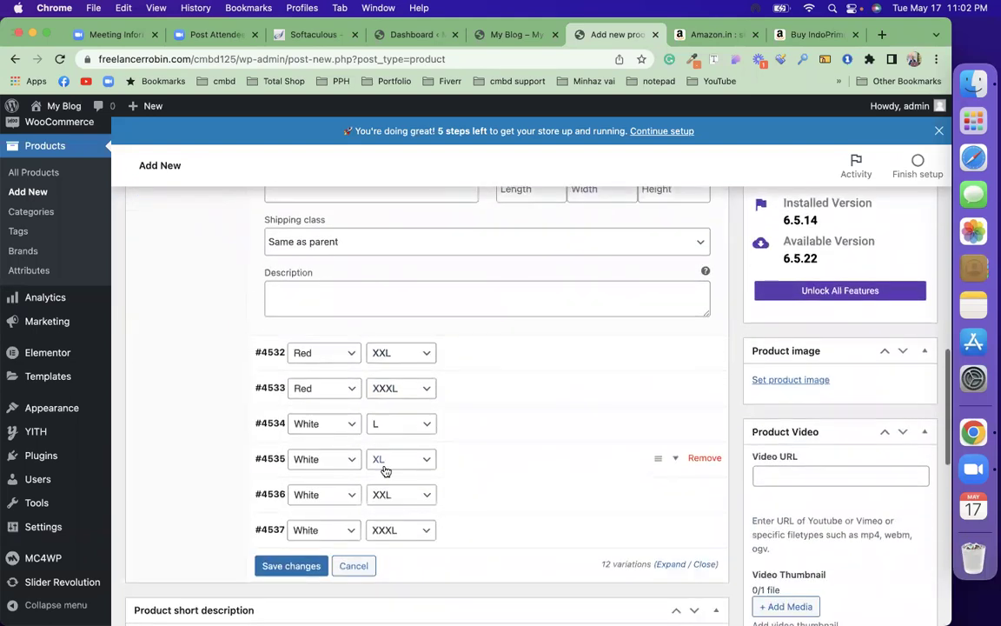
click(468, 528)
scroll(468, 521, down, 3)
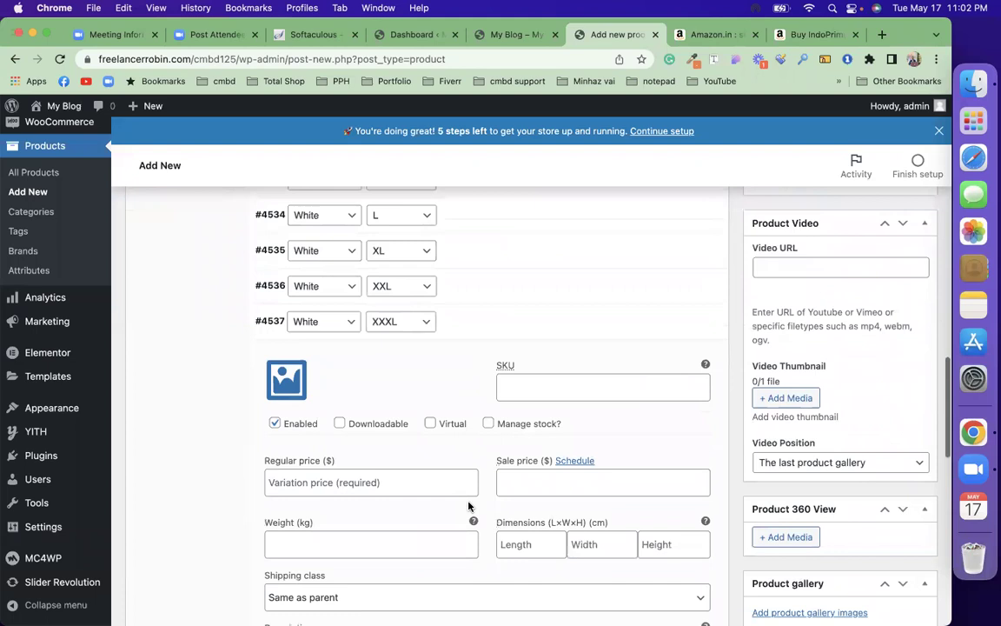
click(487, 290)
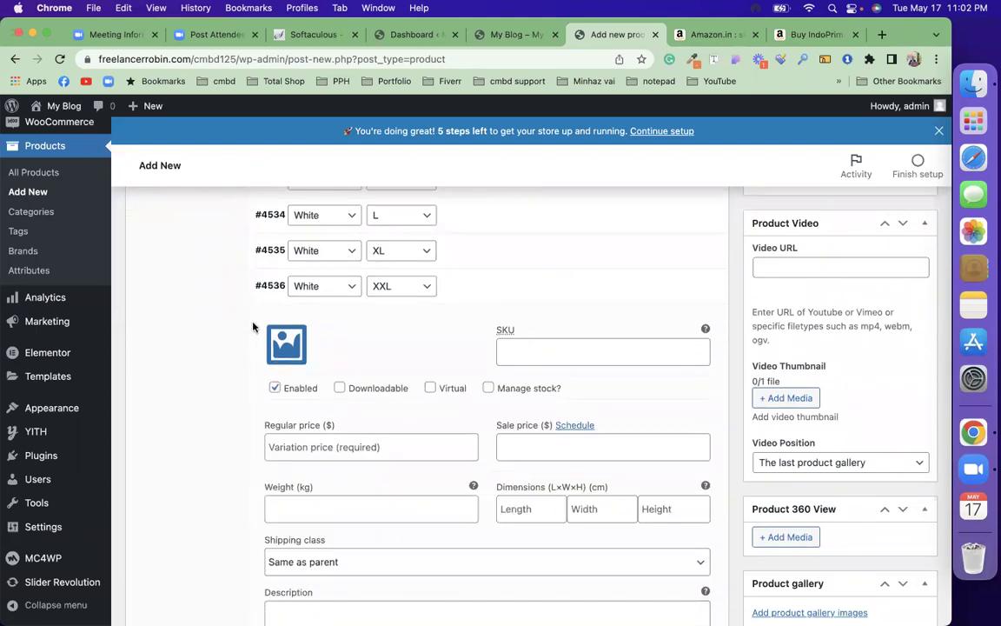
click(283, 344)
click(85, 283)
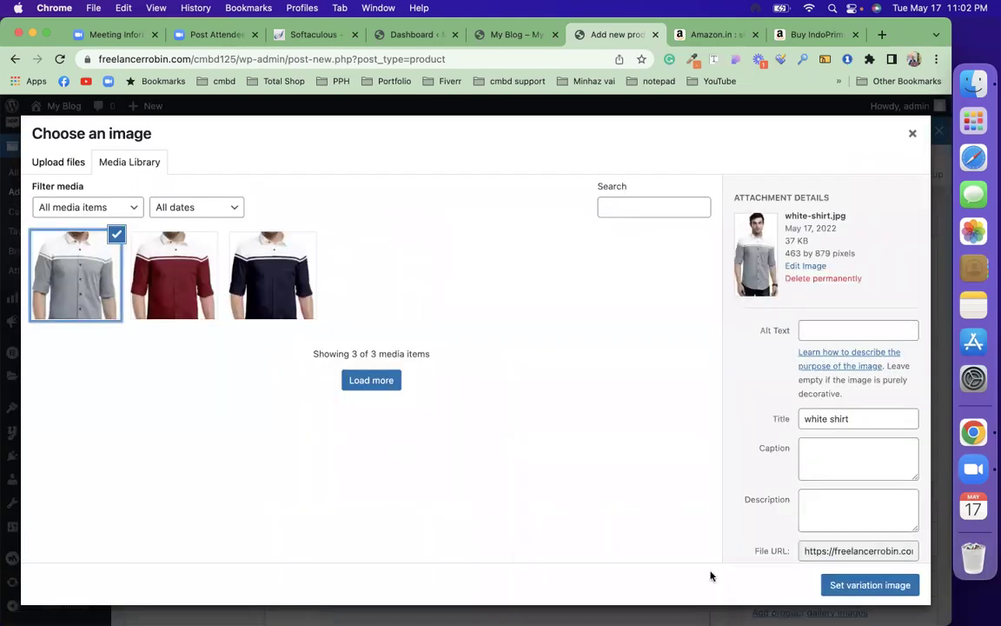
click(870, 585)
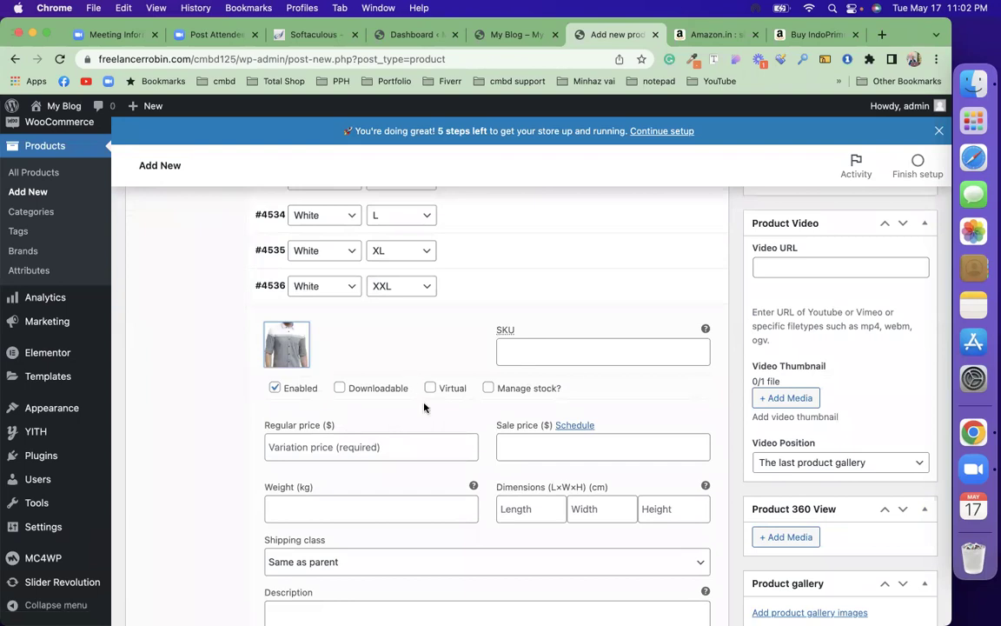
click(351, 446)
text(12000)
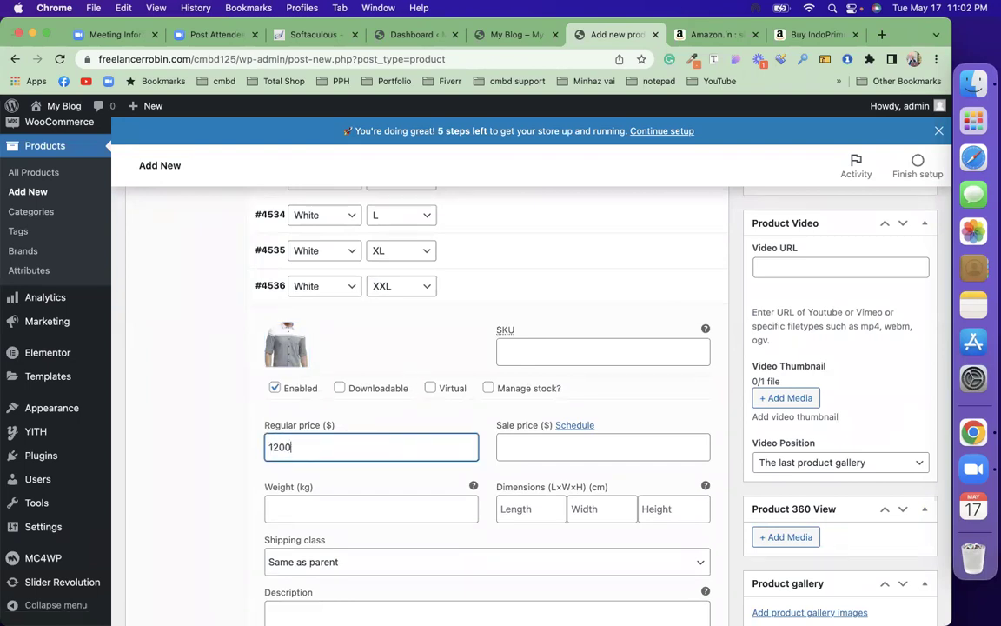
Look through the variations list and examine the color and size swatch settings
scroll(429, 456, up, 10)
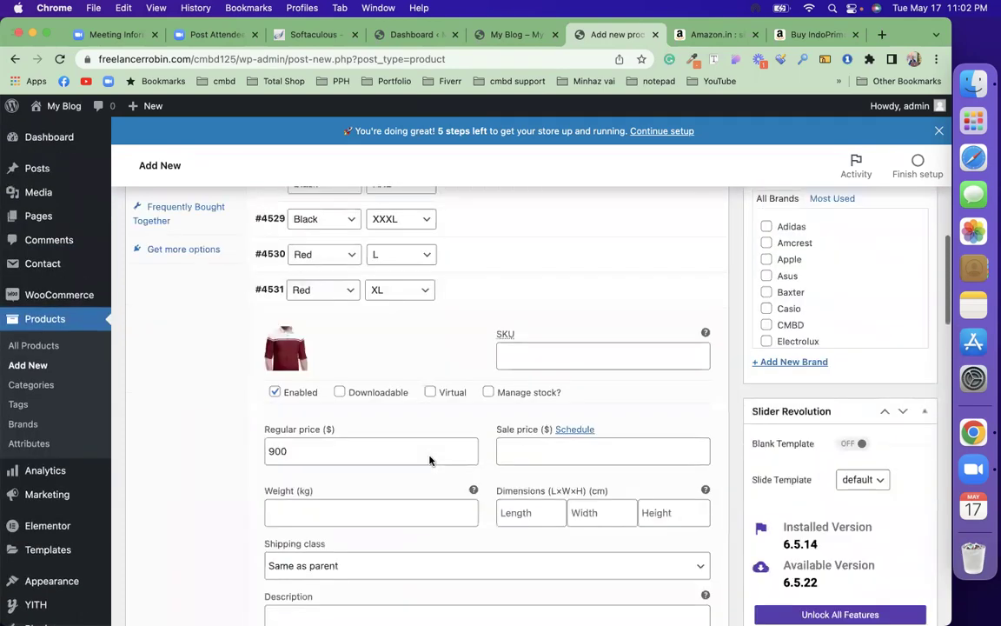
scroll(429, 459, up, 5)
scroll(429, 459, down, 20)
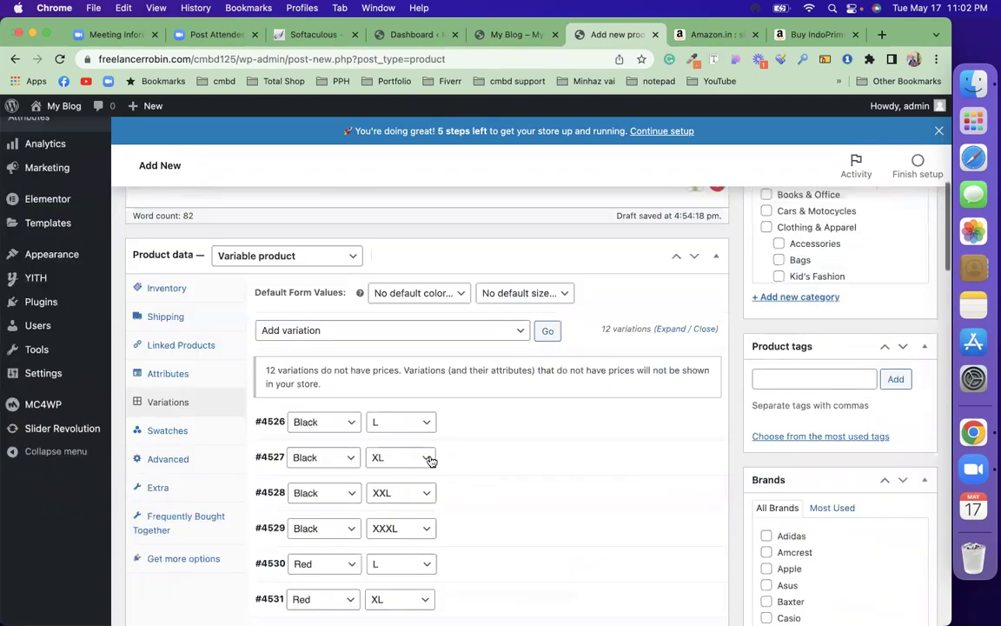
scroll(430, 457, up, 15)
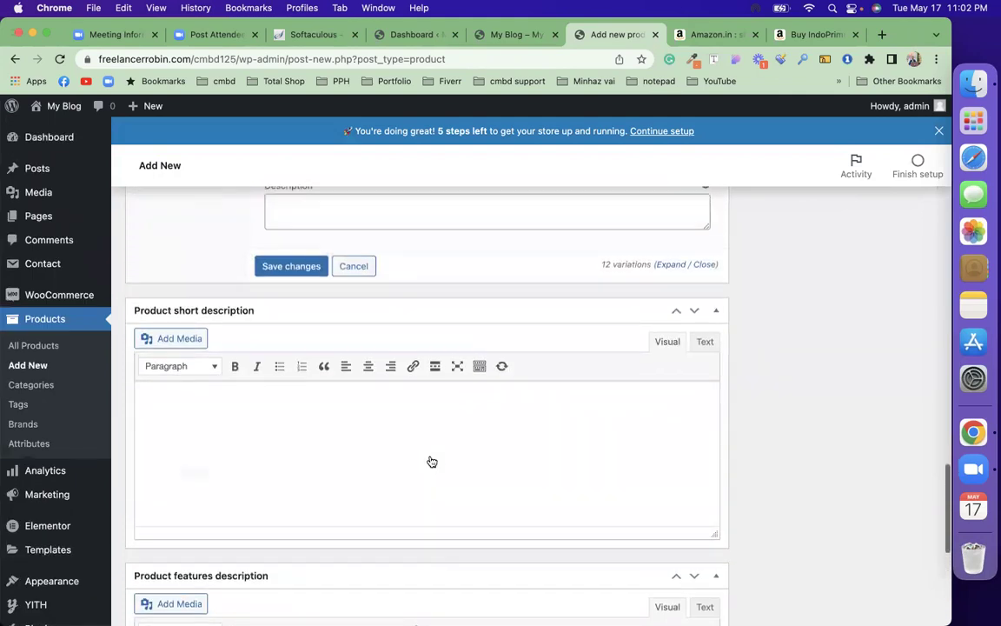
scroll(429, 457, up, 10)
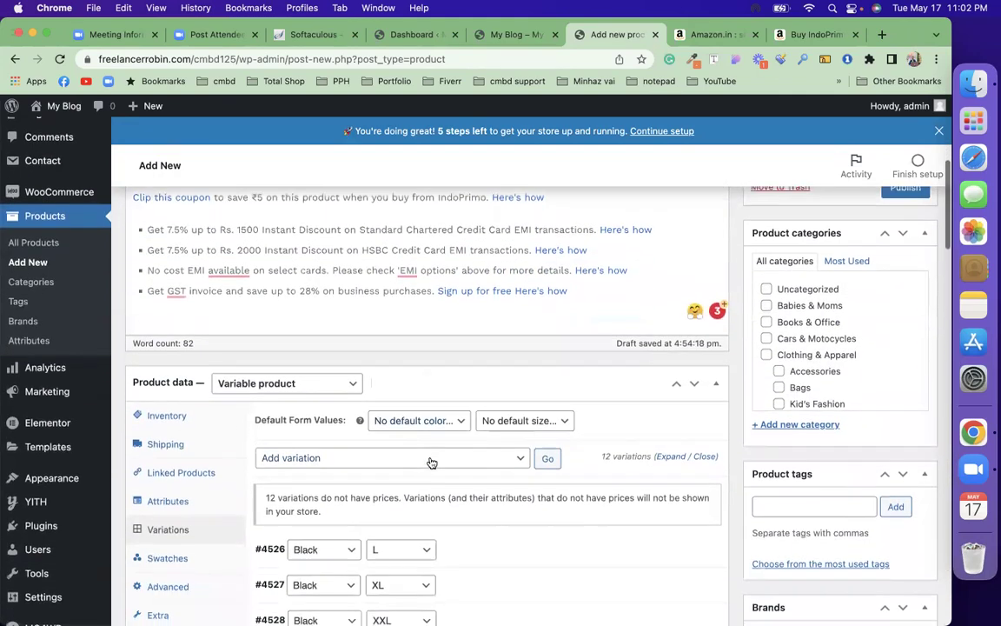
click(217, 557)
scroll(426, 500, down, 1)
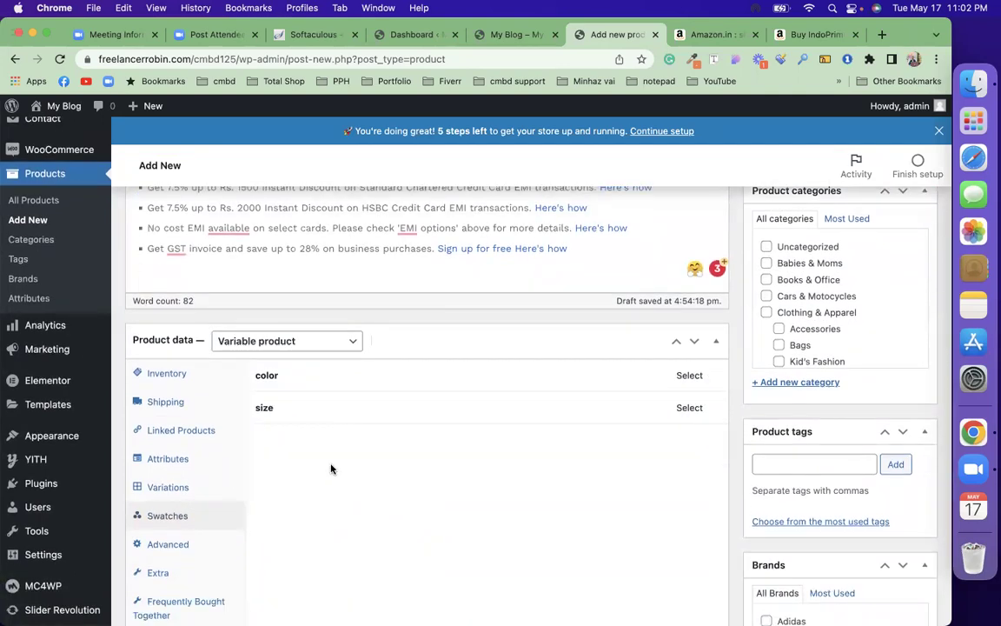
scroll(330, 469, down, 4)
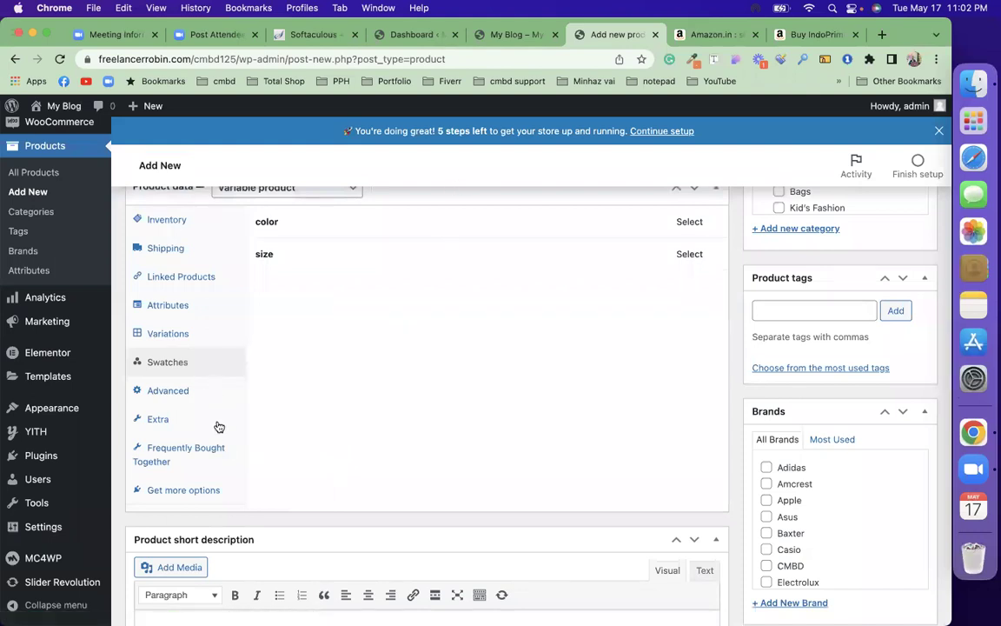
Toggle Enable reviews in the product's Advanced settings and open the Extra settings with the custom badge options
click(208, 393)
scroll(366, 390, up, 2)
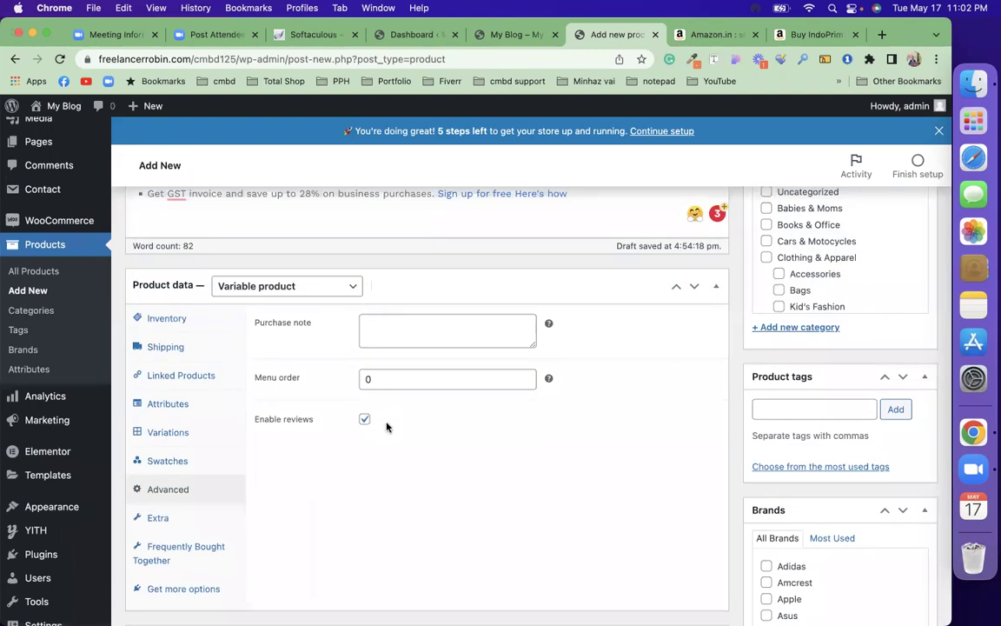
click(364, 424)
scroll(304, 491, down, 1)
click(225, 471)
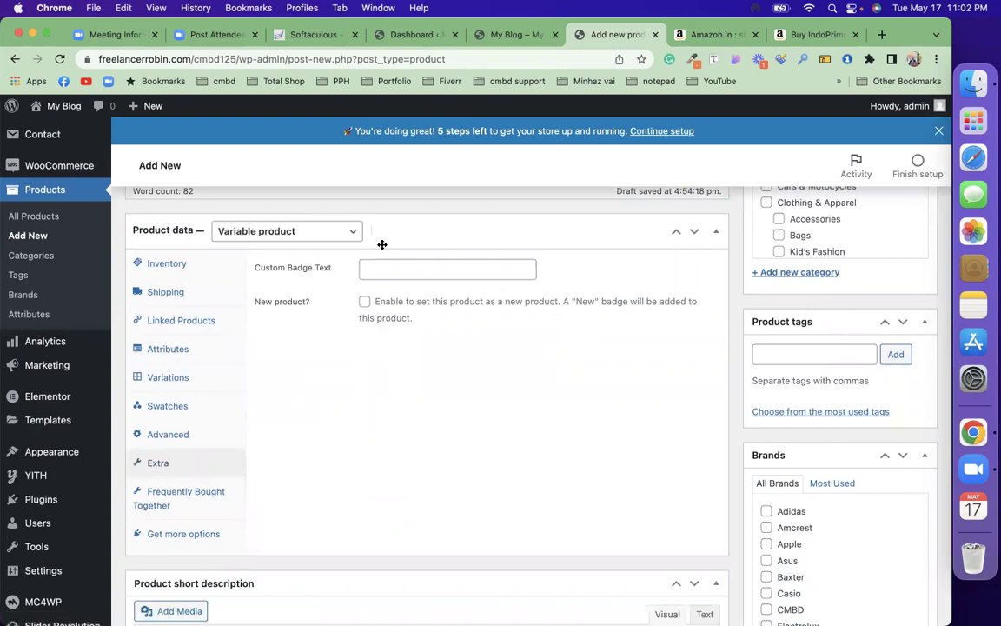
Switch to the Amazon shirt search results and examine the badges and deal labels on the product listings
click(716, 32)
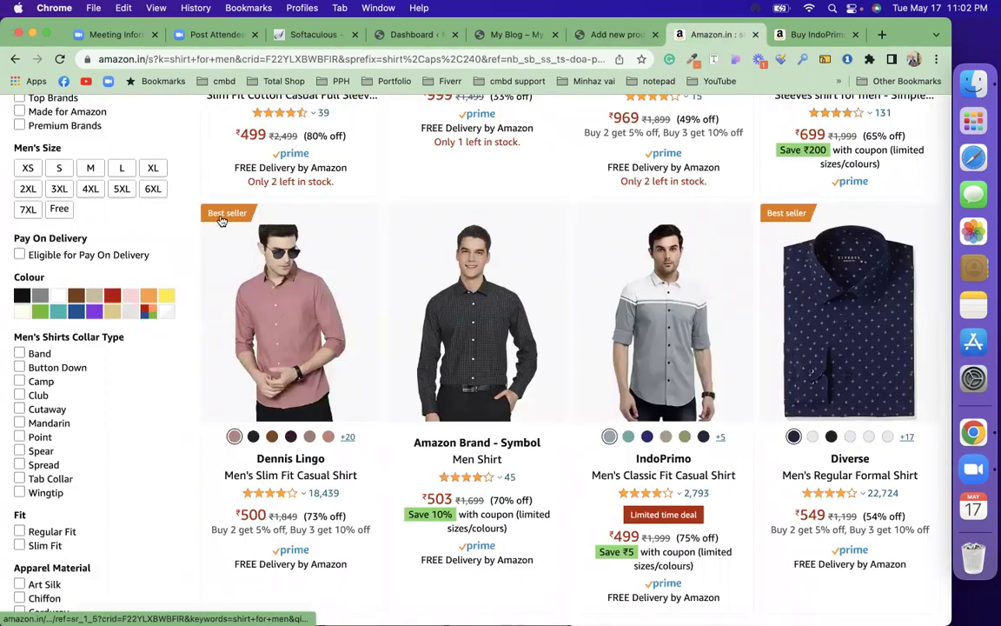
scroll(377, 252, up, 5)
scroll(377, 253, up, 4)
scroll(377, 253, down, 10)
scroll(377, 253, down, 8)
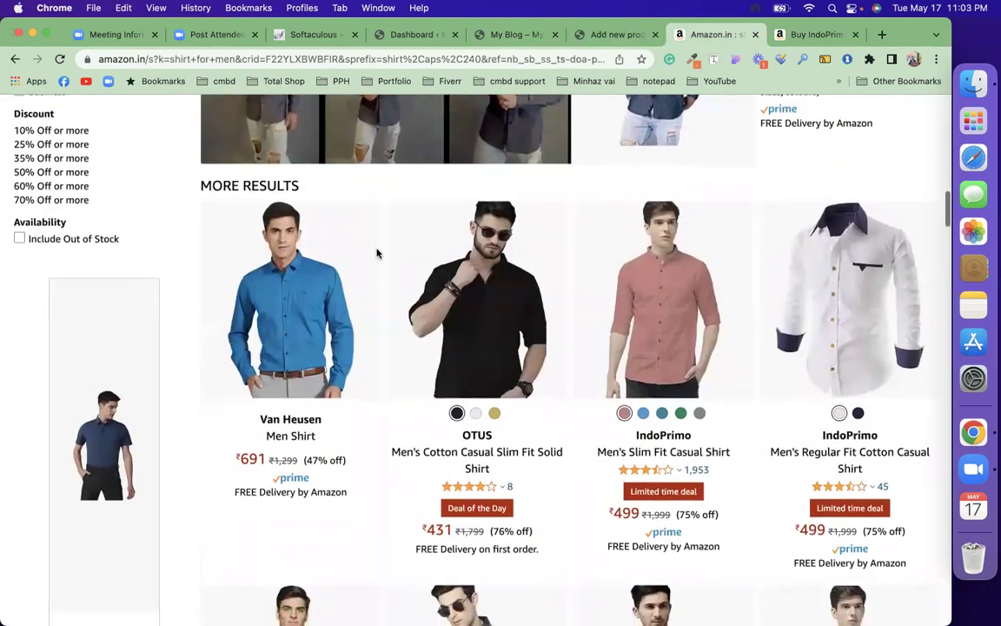
scroll(377, 253, down, 12)
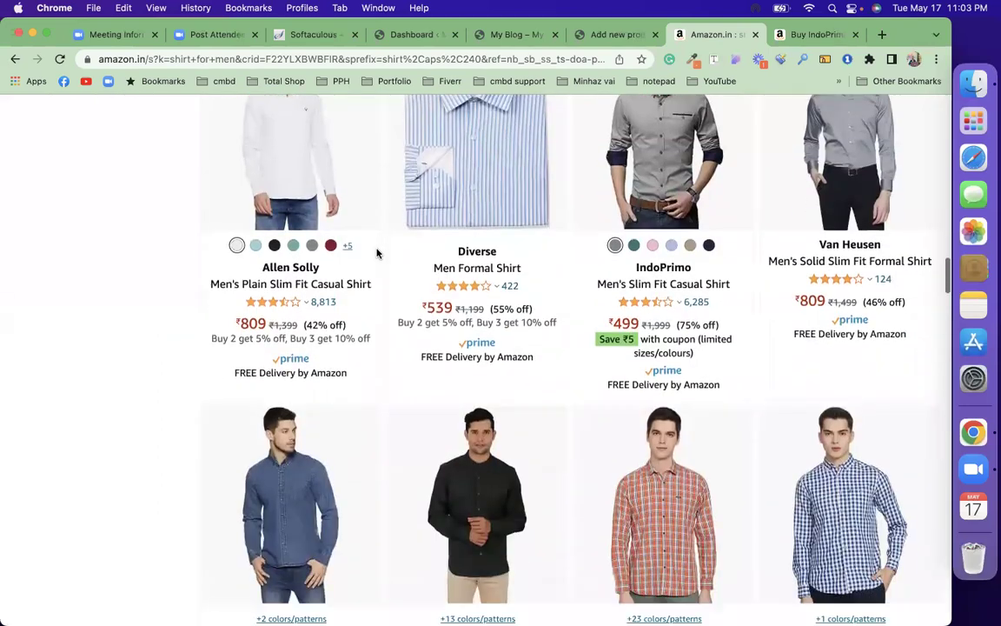
scroll(377, 253, down, 12)
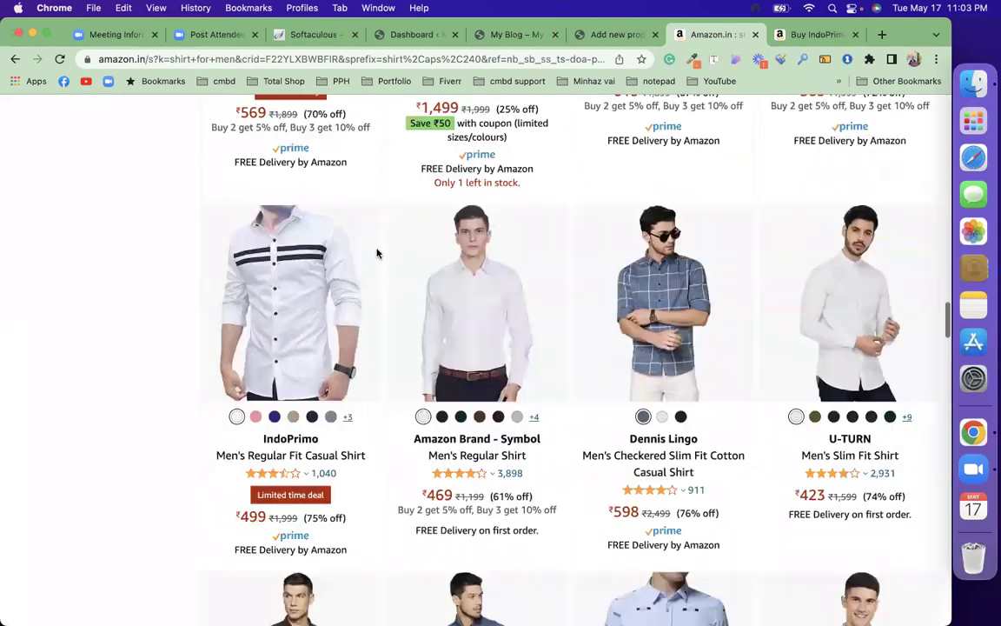
scroll(377, 253, down, 4)
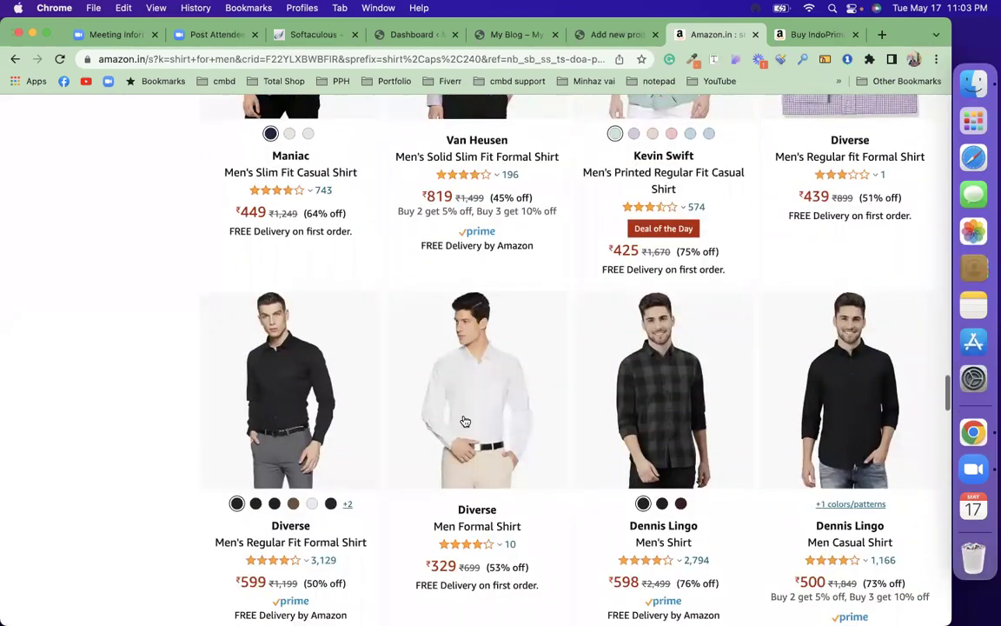
Scan more of the Amazon men's shirt listings for Deal of the Day and coupon labels
scroll(539, 335, up, 9)
scroll(541, 336, up, 15)
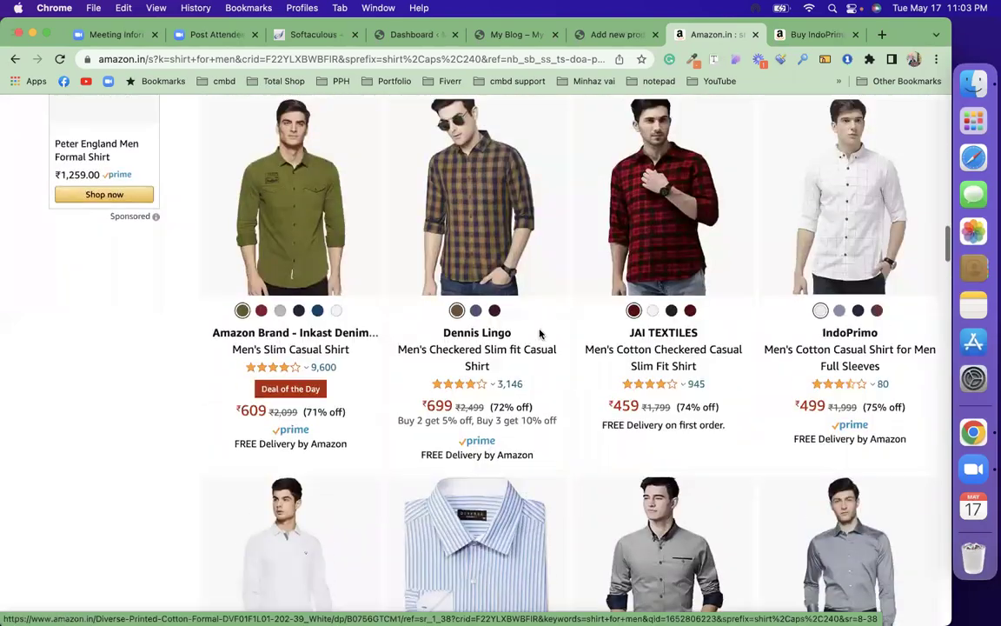
scroll(538, 335, up, 2)
scroll(539, 336, down, 10)
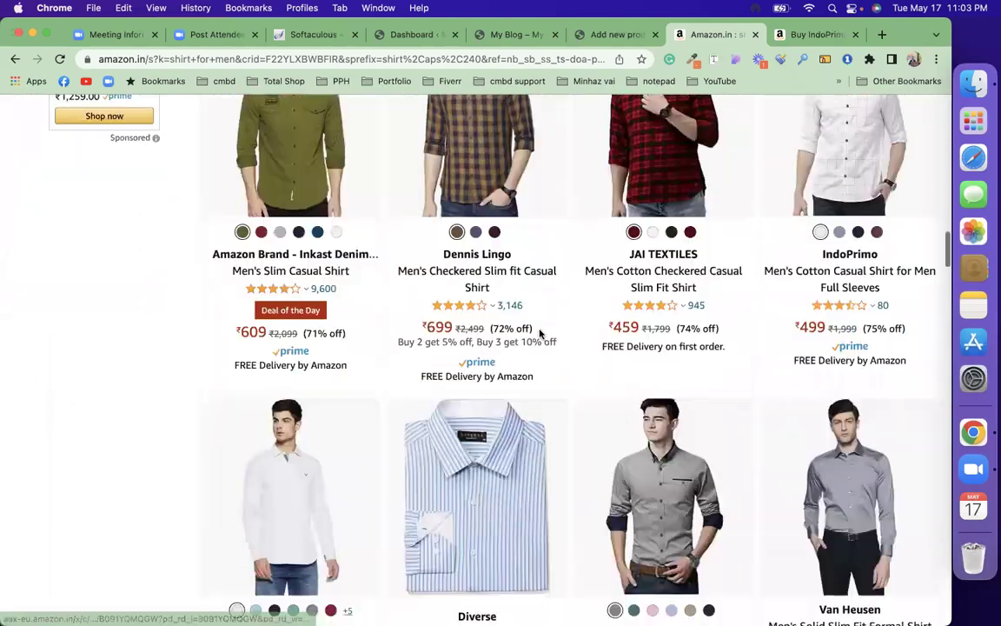
scroll(566, 376, down, 5)
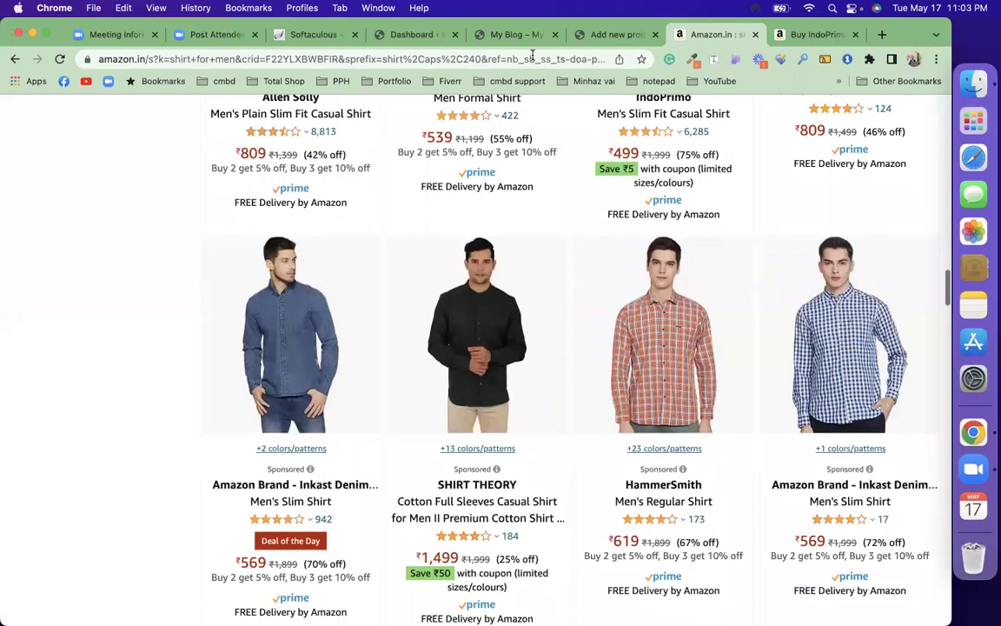
Return to the product editor, add Apple iPhone Retina 6s Plus 64GB as a frequently bought together product, and view the Get more options section
click(593, 34)
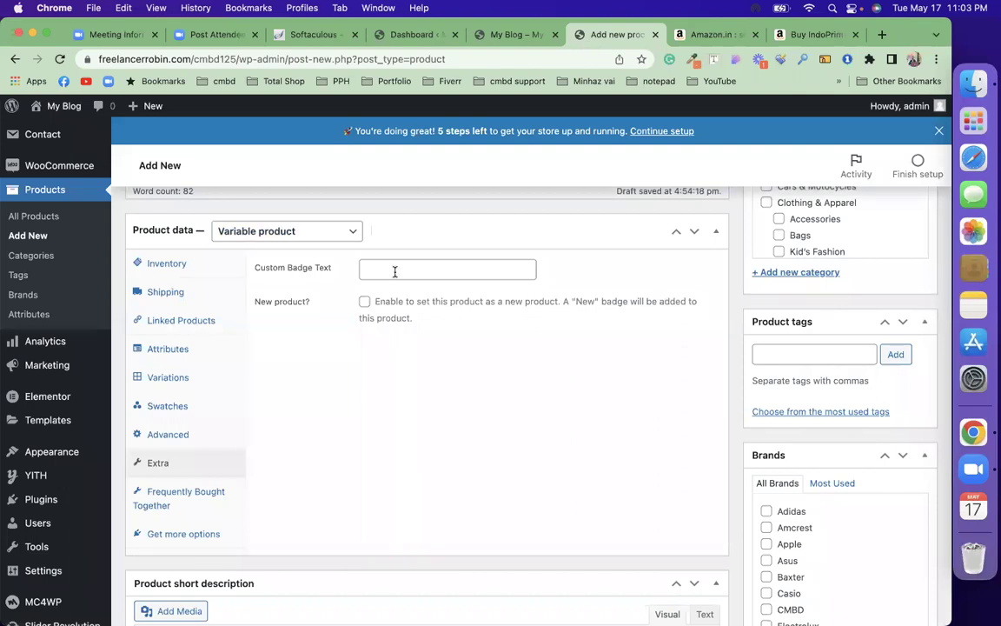
click(180, 504)
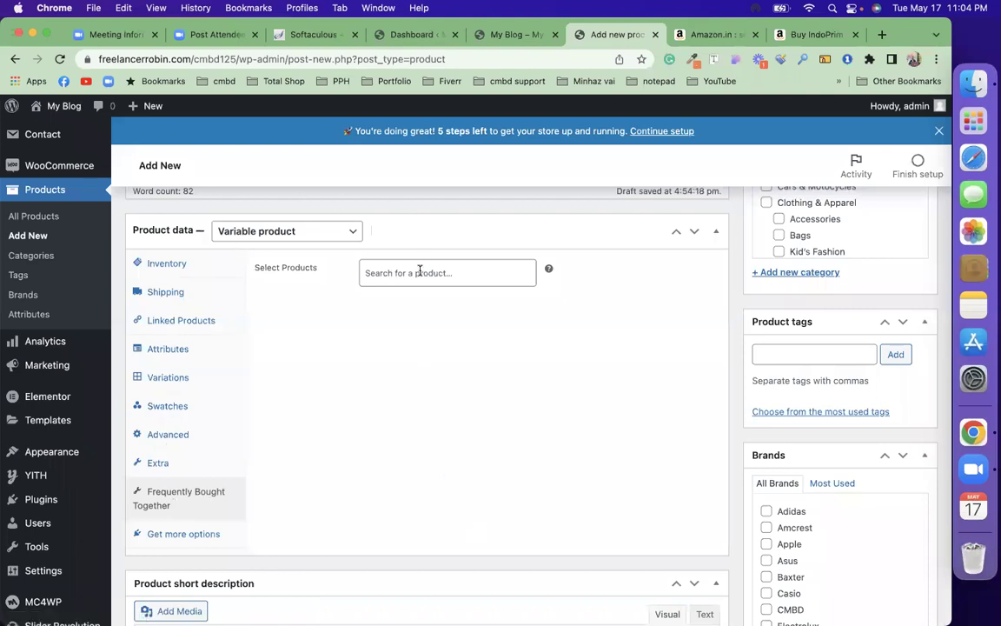
scroll(419, 272, up, 10)
scroll(420, 270, down, 10)
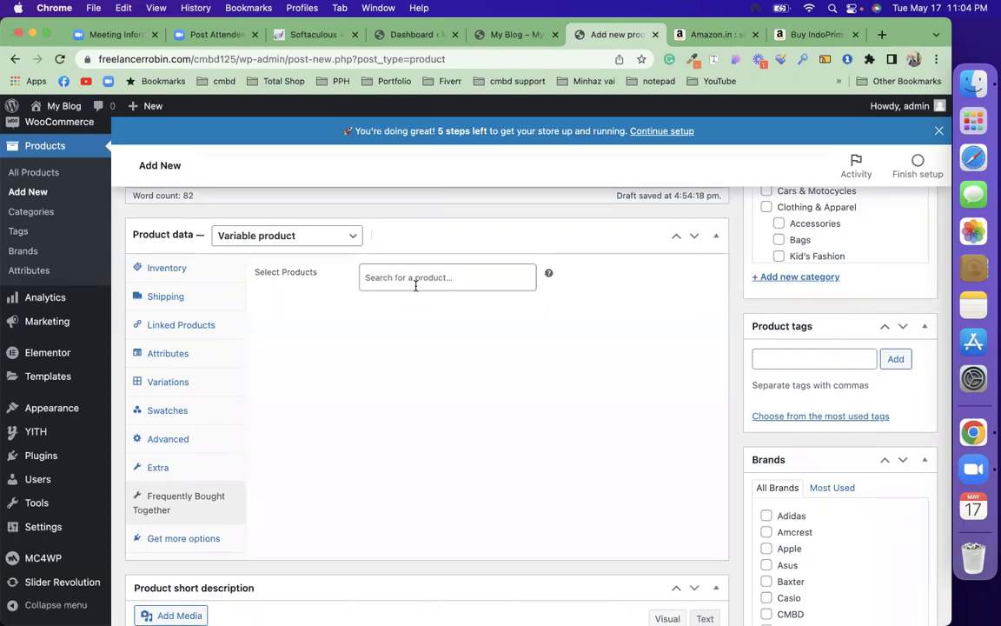
click(415, 286)
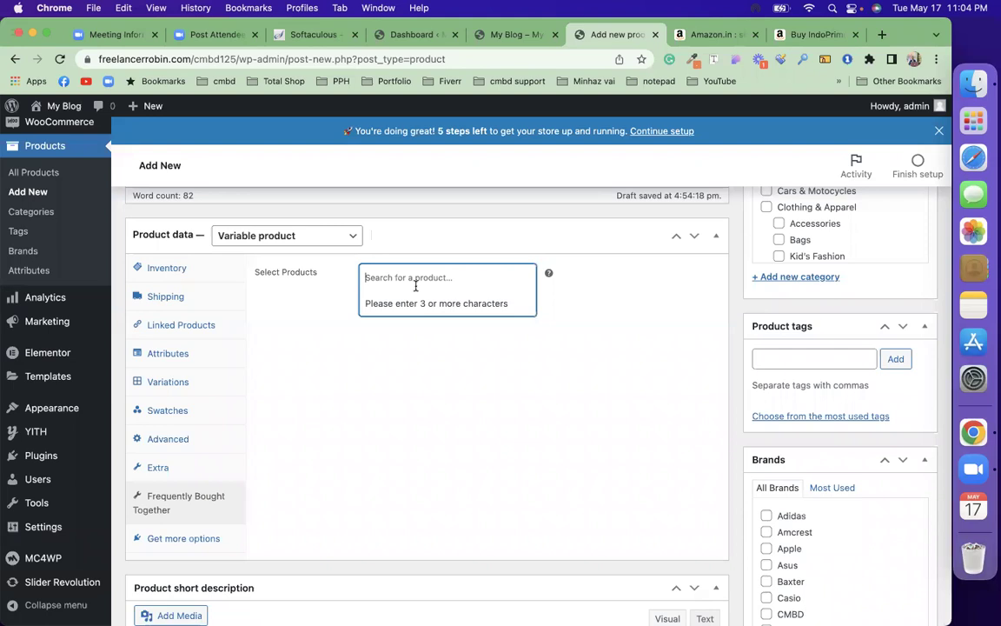
text(iph)
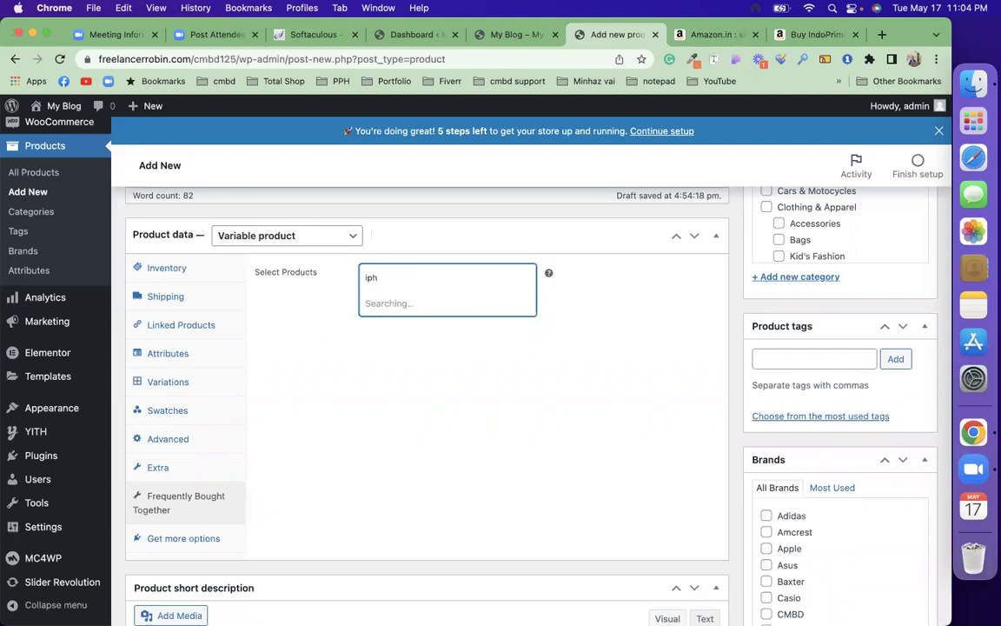
click(396, 308)
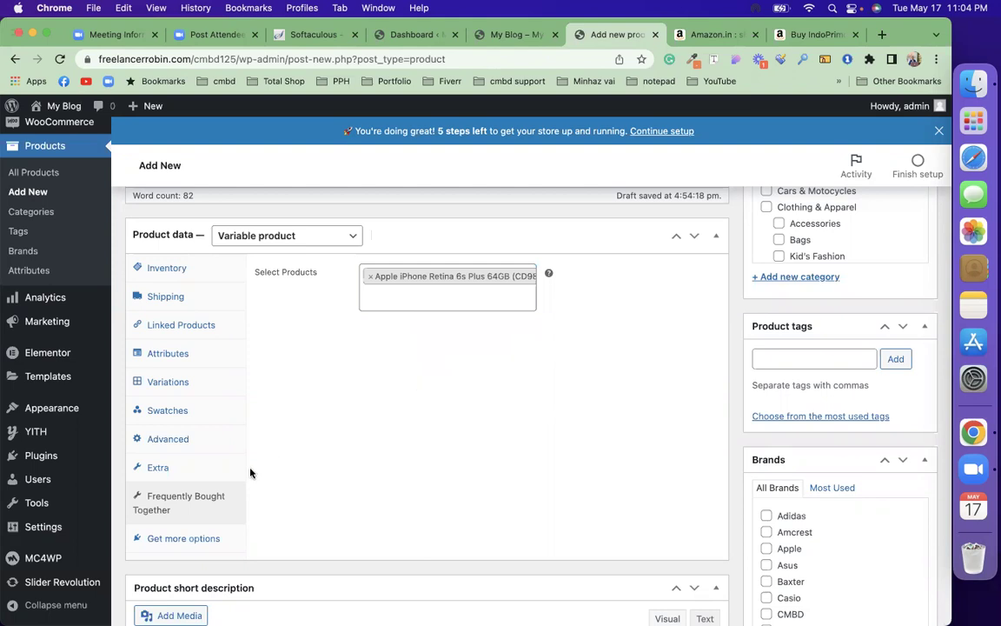
click(213, 539)
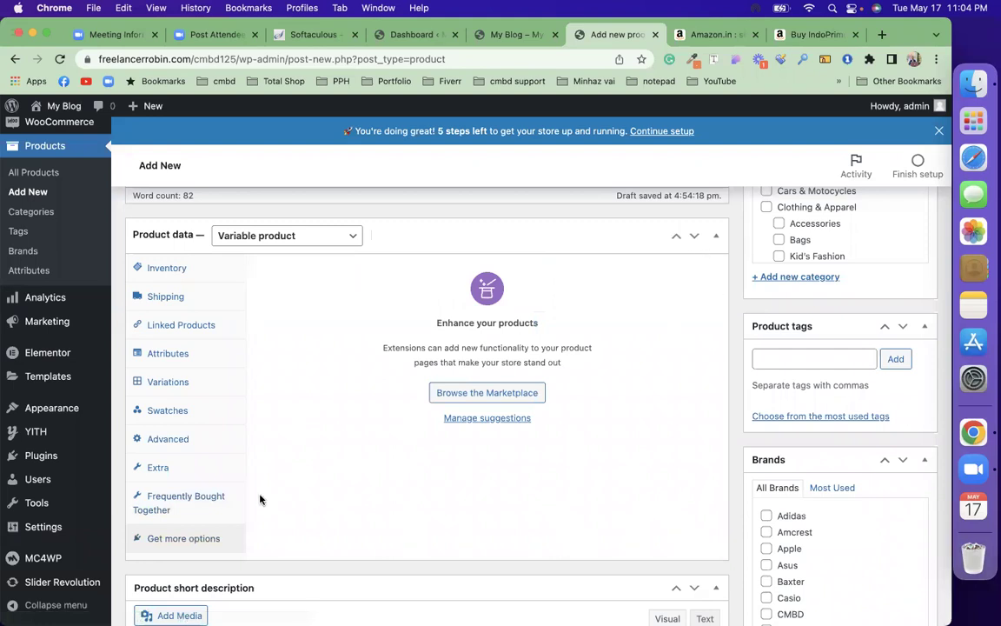
click(185, 508)
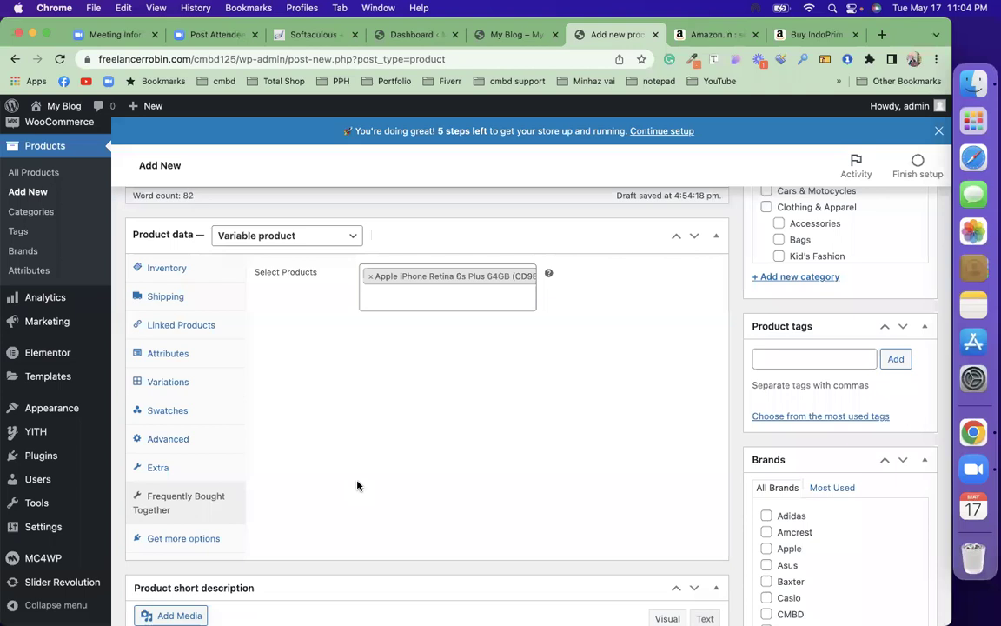
Copy the bulleted shirt details from the IndoPrimo Amazon product page into the Product short description
scroll(357, 485, down, 5)
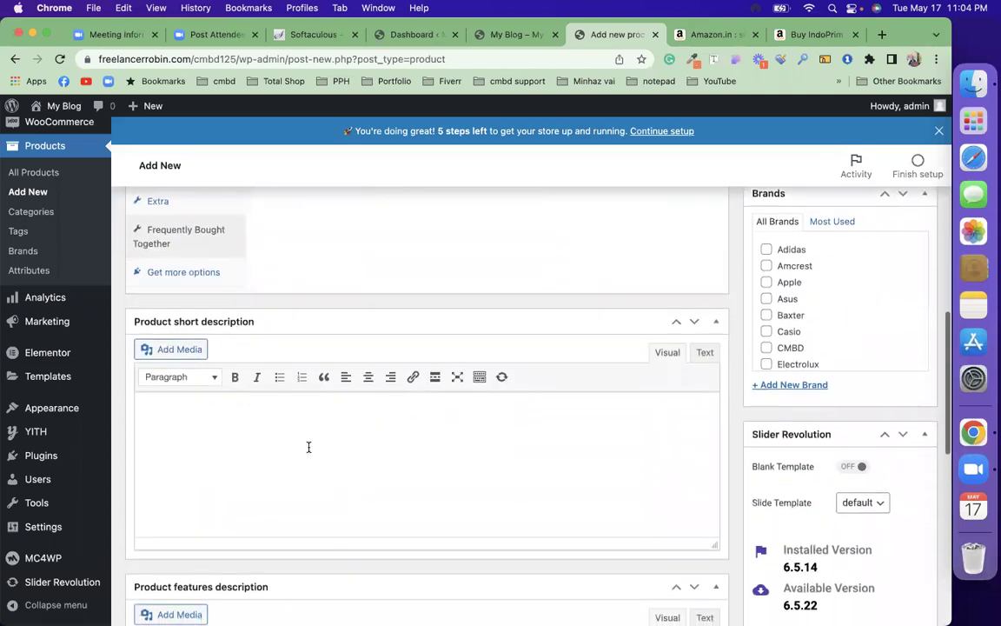
click(795, 34)
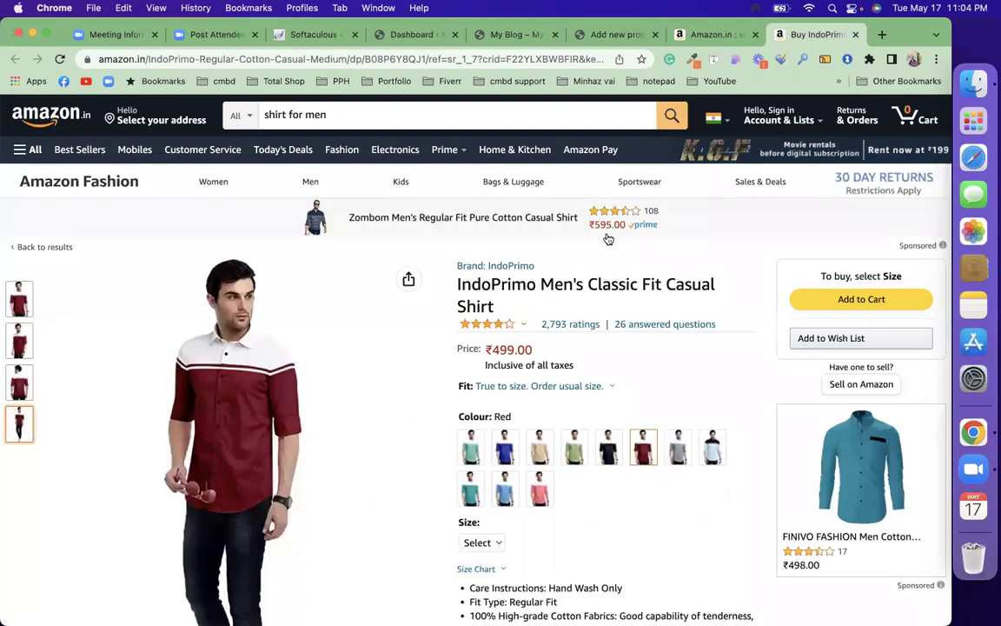
scroll(594, 352, down, 4)
drag(545, 548, 463, 395)
click(463, 396)
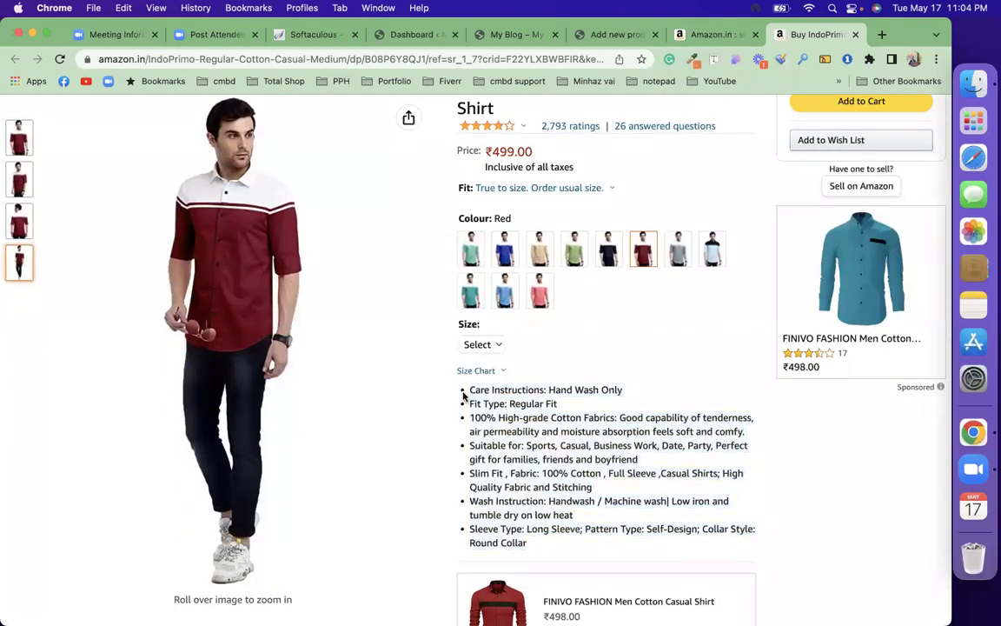
drag(464, 391, 550, 556)
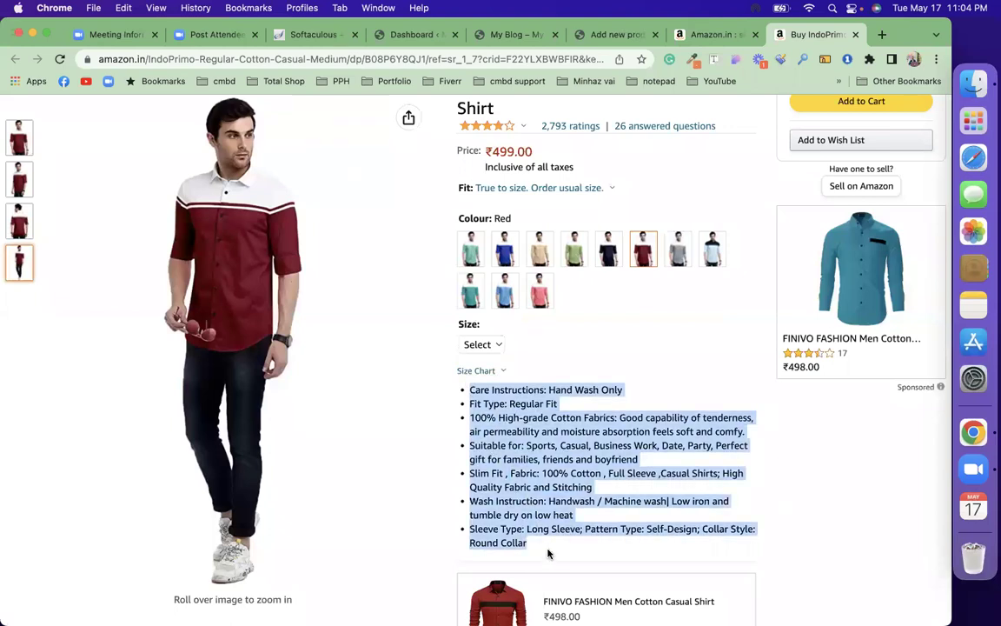
click(615, 34)
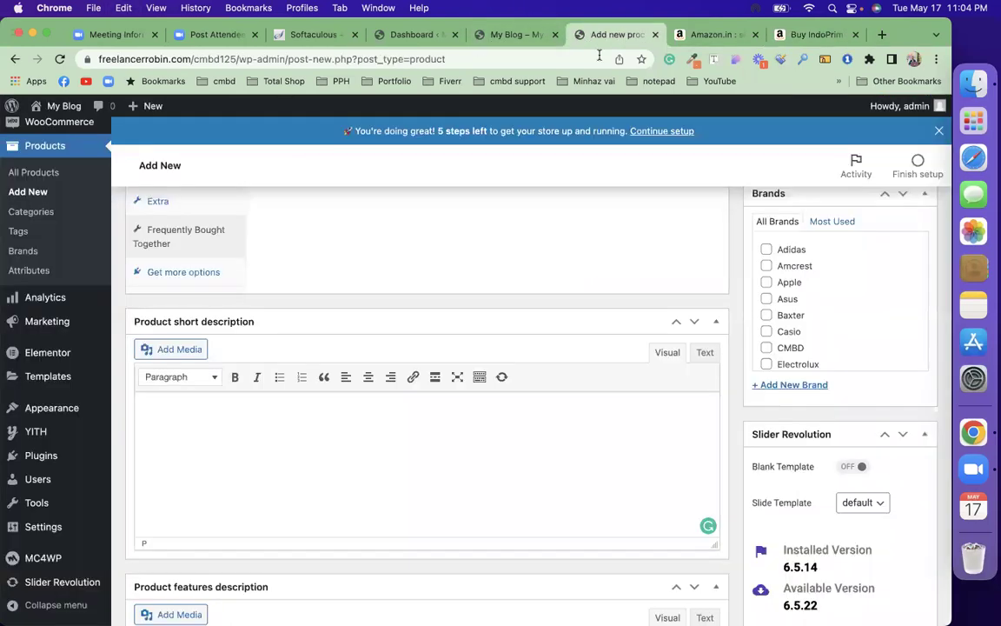
key(super+v)
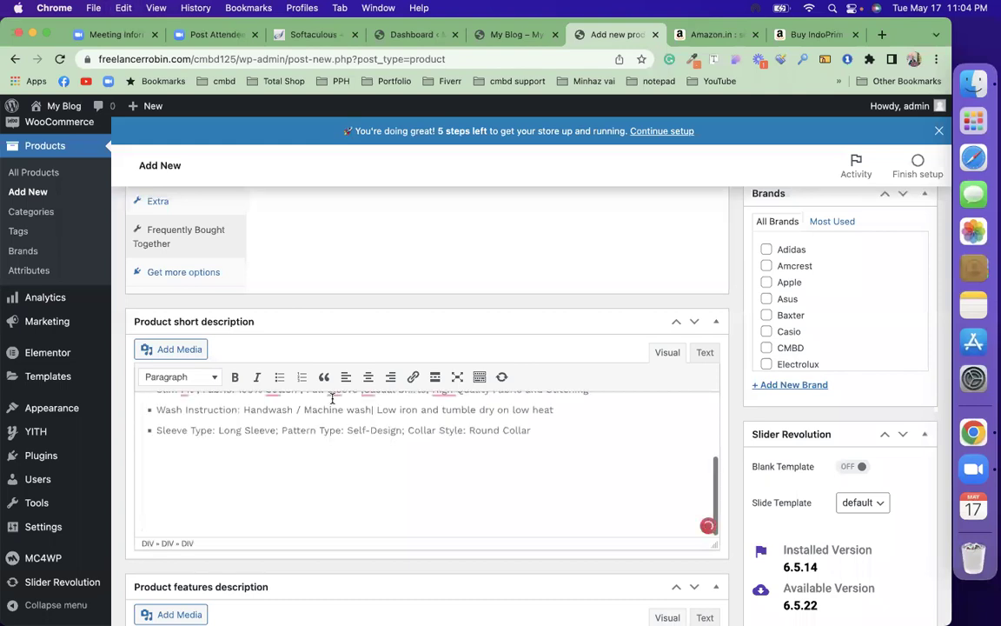
Assign the product to the Men's Fashion category and its Men's Shirt subcategory
scroll(332, 397, down, 3)
scroll(332, 398, down, 1)
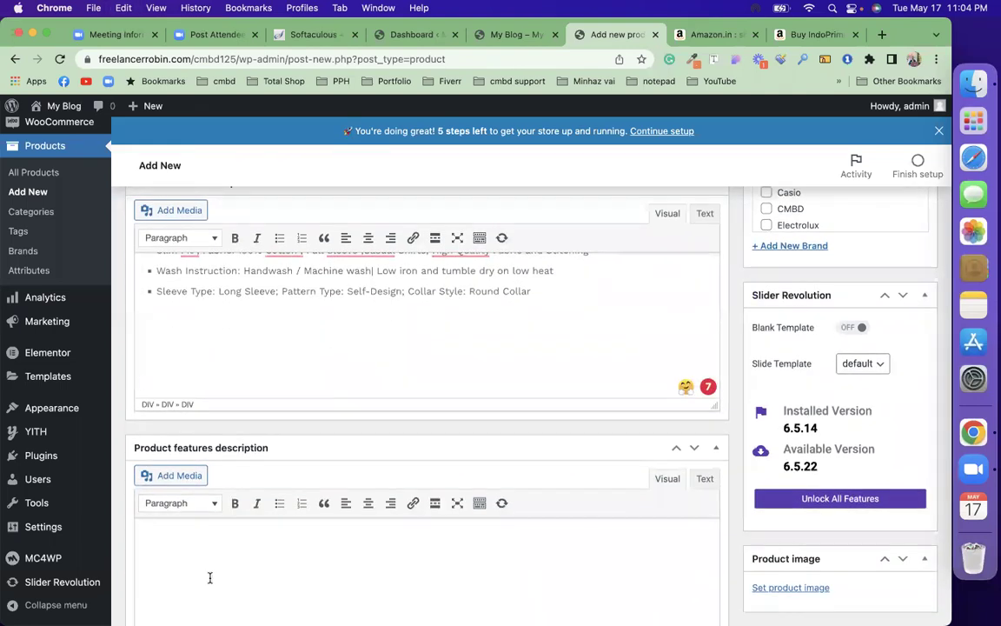
scroll(209, 577, down, 3)
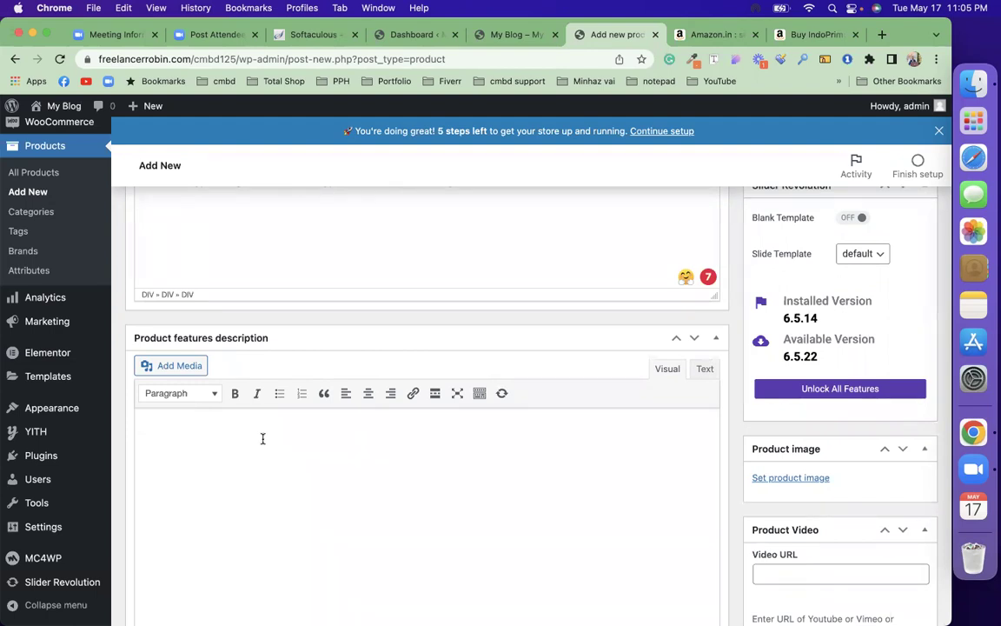
scroll(309, 447, down, 5)
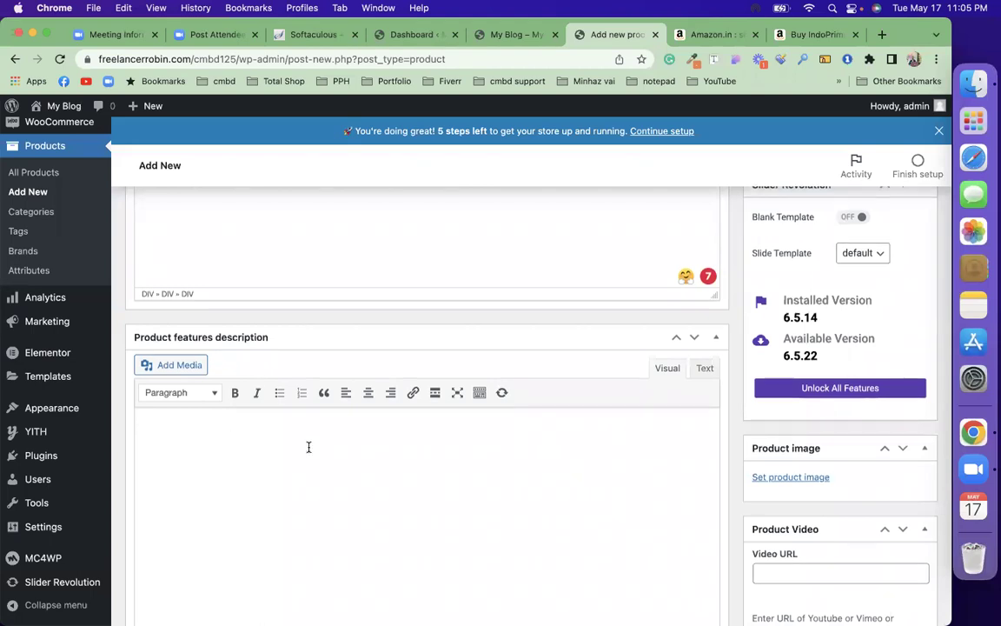
scroll(308, 447, up, 7)
scroll(309, 447, up, 10)
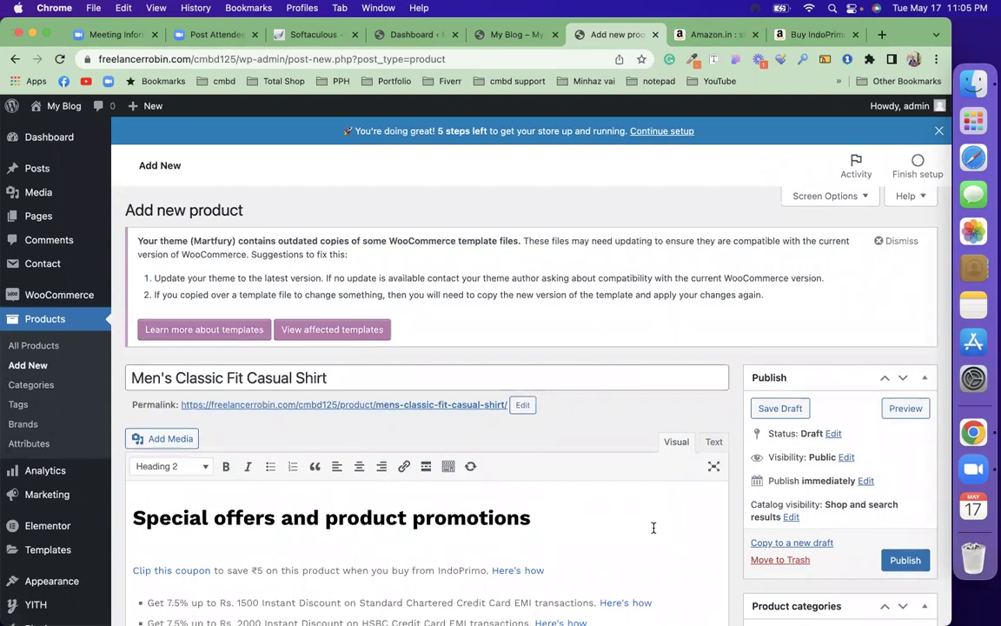
scroll(653, 527, down, 3)
scroll(653, 527, down, 3)
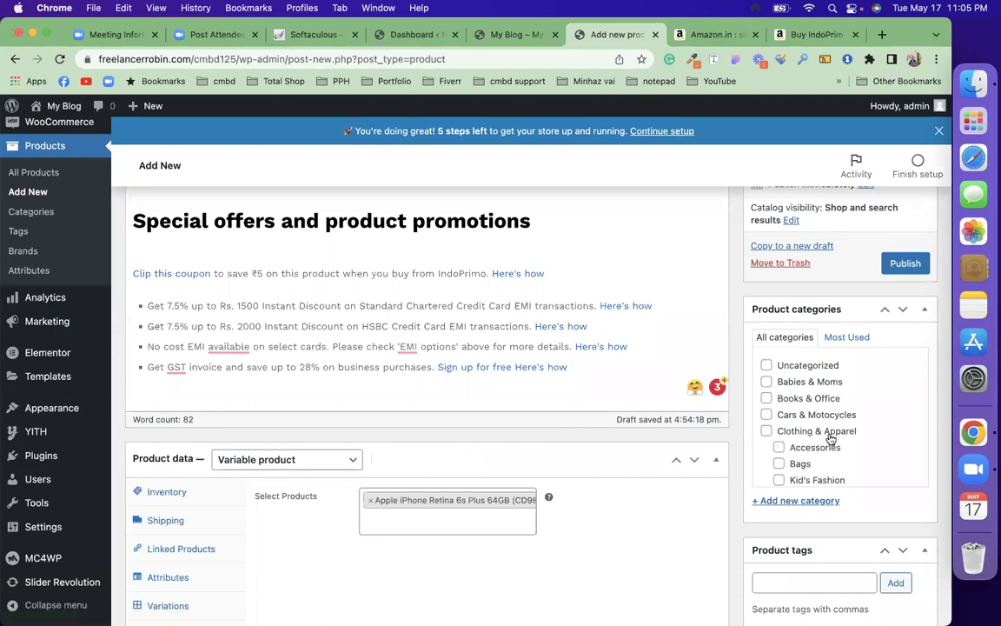
scroll(830, 439, down, 10)
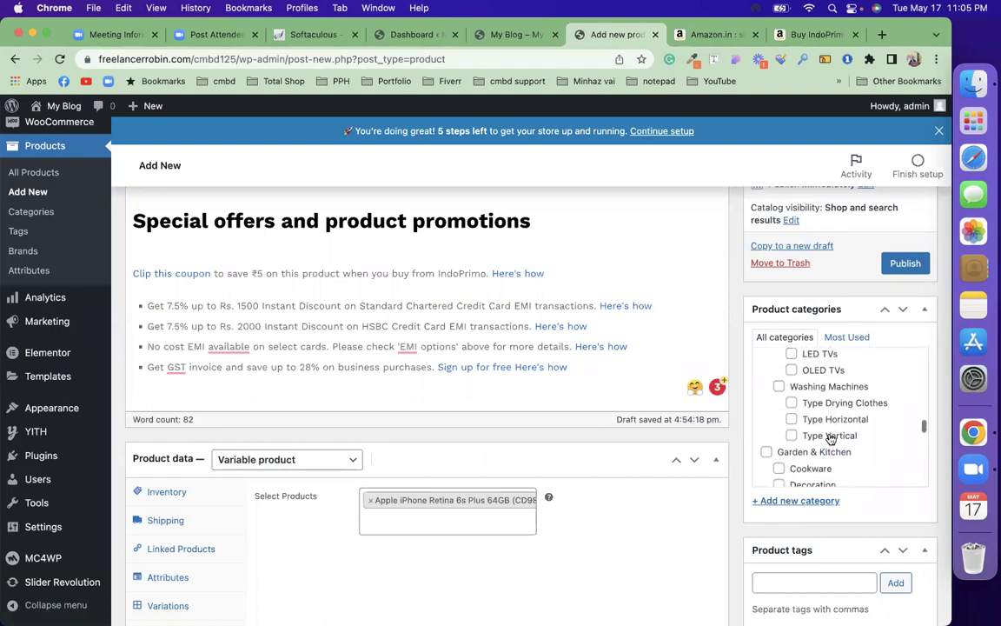
scroll(829, 438, down, 2)
scroll(830, 439, up, 5)
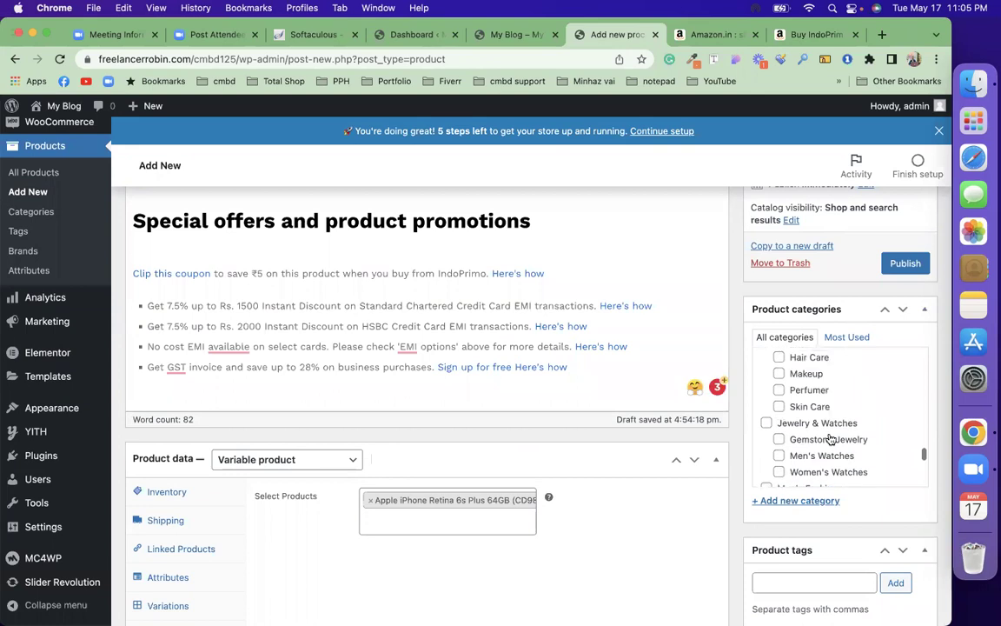
scroll(829, 439, down, 1)
click(766, 435)
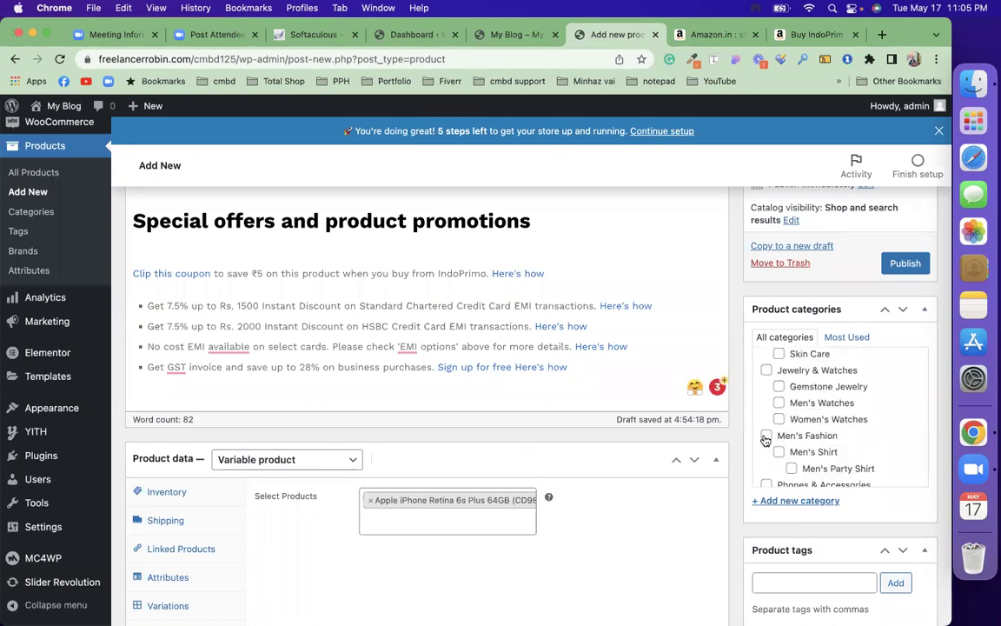
click(779, 452)
Enter the existing tag Shirt in the product tags
scroll(519, 328, up, 5)
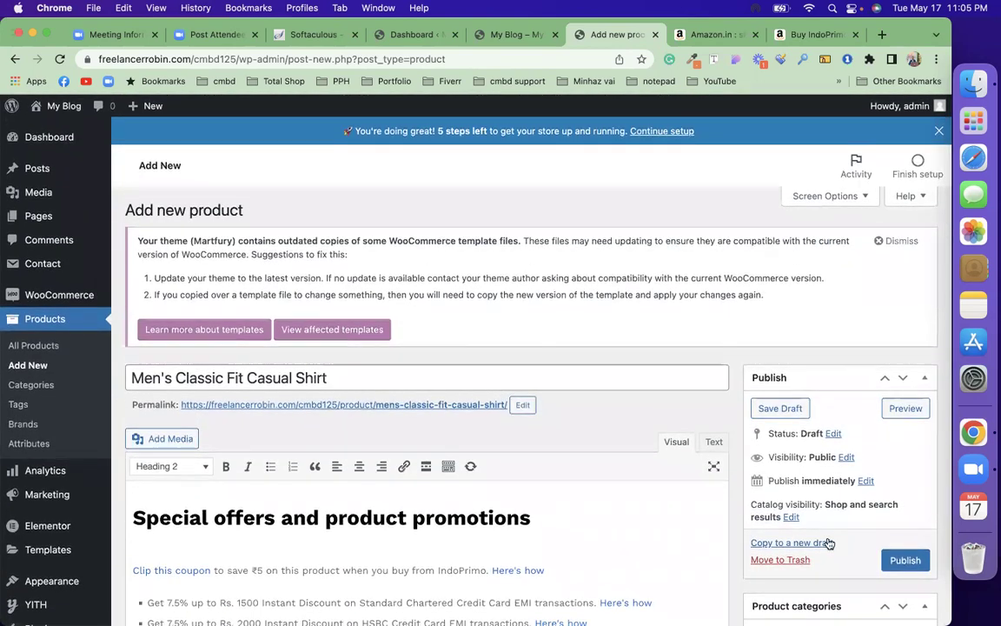
scroll(827, 543, down, 5)
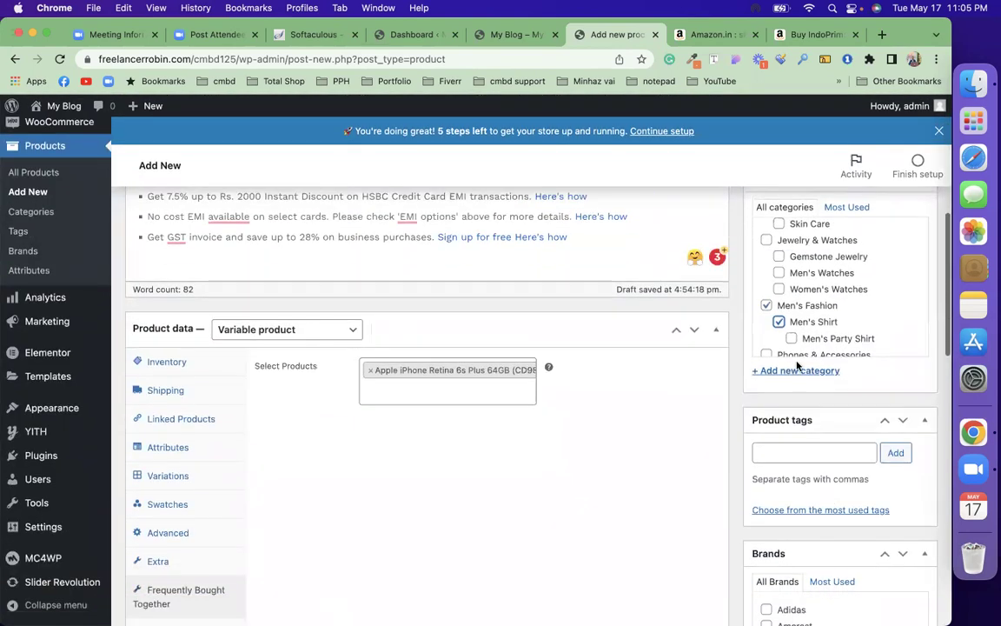
click(796, 453)
text(shirt)
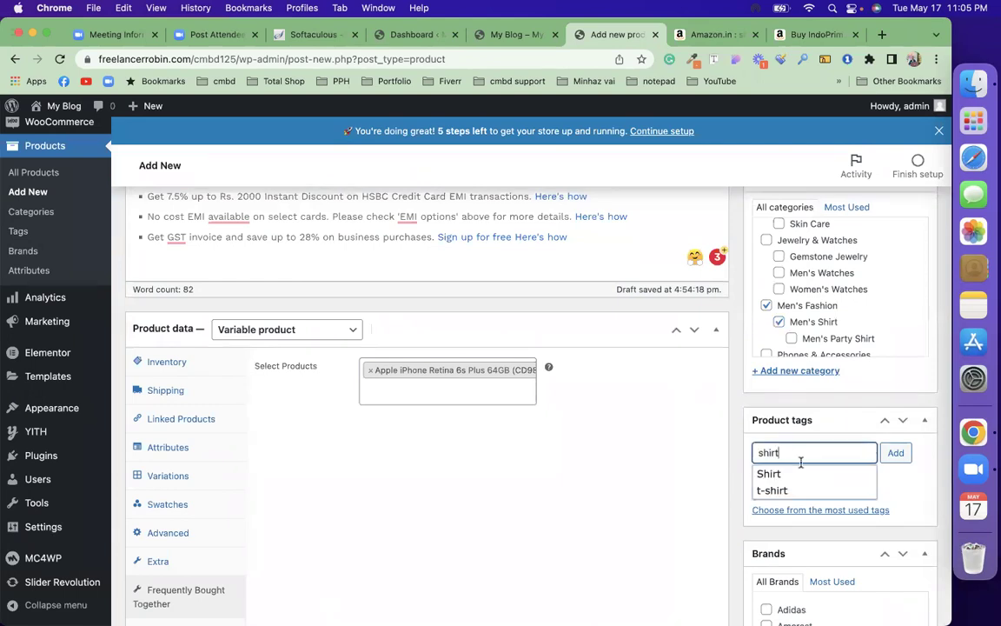
click(790, 472)
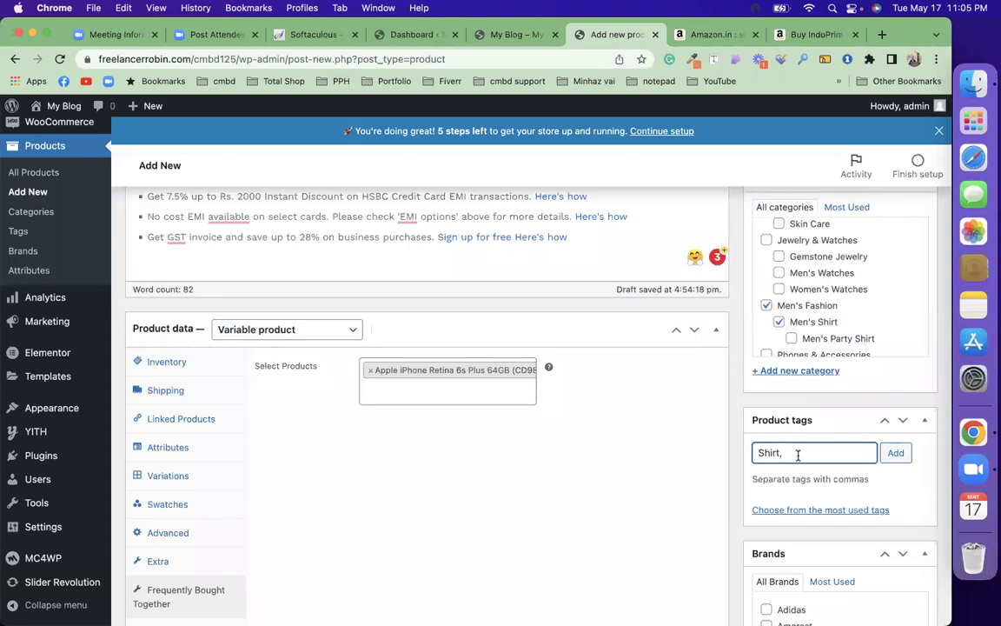
Copy Casual Shirt from the product title into the tags, add it together with Shirt, and add the tag mens shirt
scroll(620, 333, up, 3)
scroll(620, 333, up, 5)
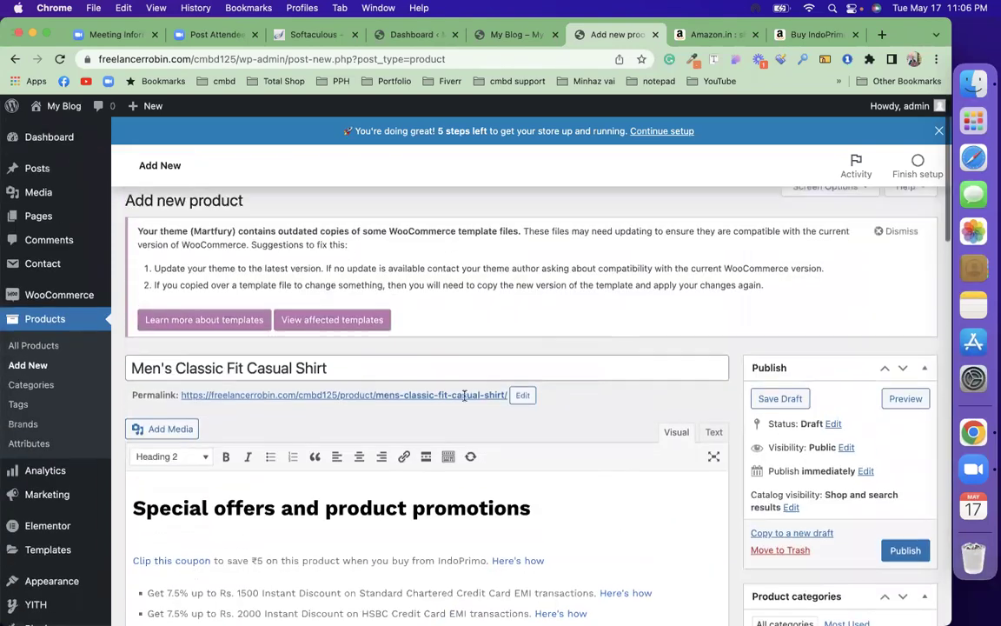
drag(246, 377, 329, 374)
key(super+c)
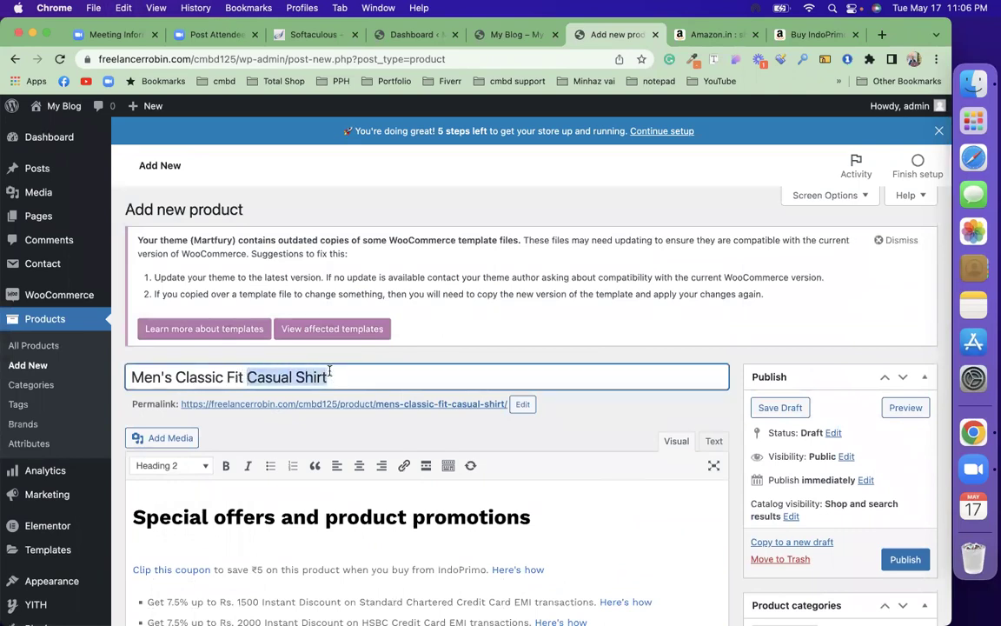
scroll(330, 373, down, 8)
click(804, 480)
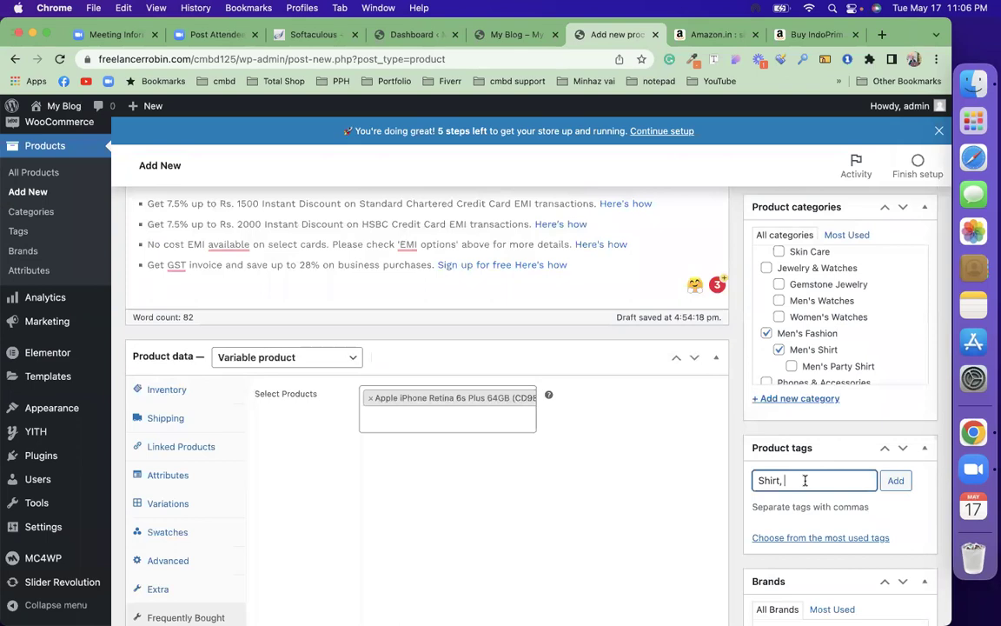
key(super+v)
click(895, 480)
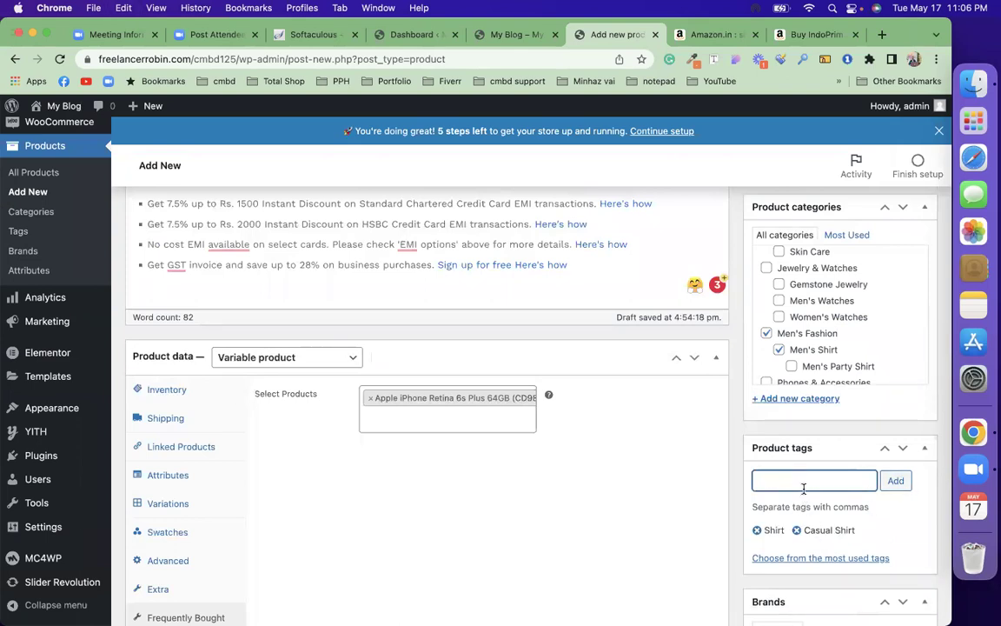
text(mens shirt)
click(895, 481)
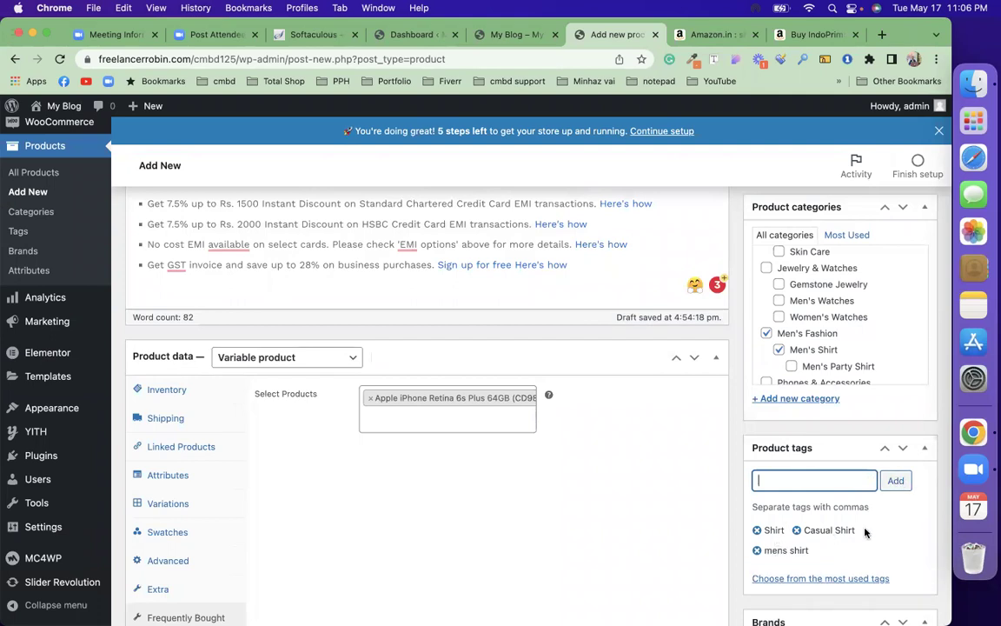
scroll(865, 532, down, 3)
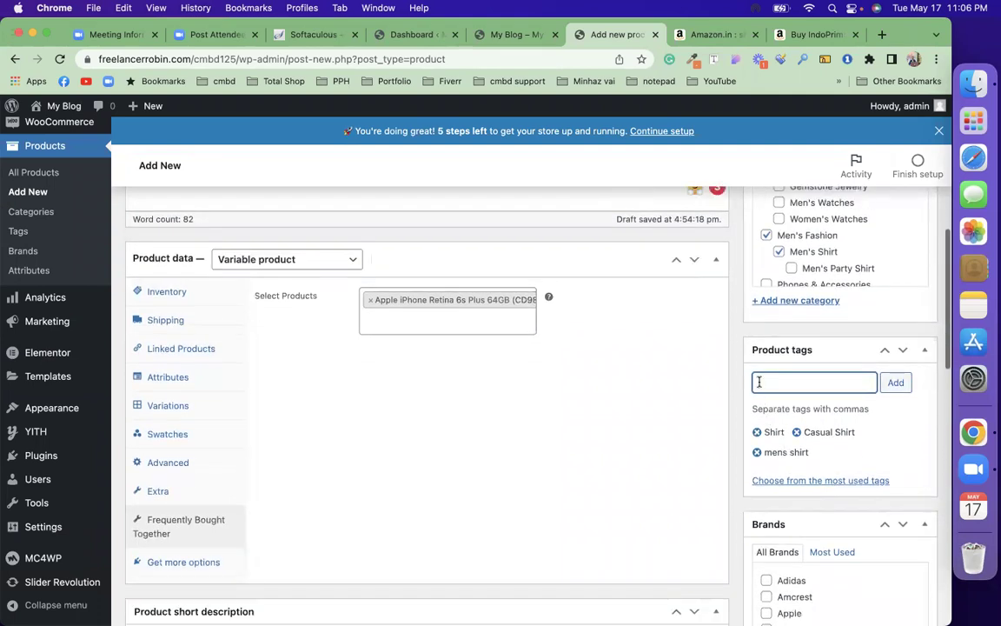
Assign the CMBD brand to the product
scroll(791, 400, down, 6)
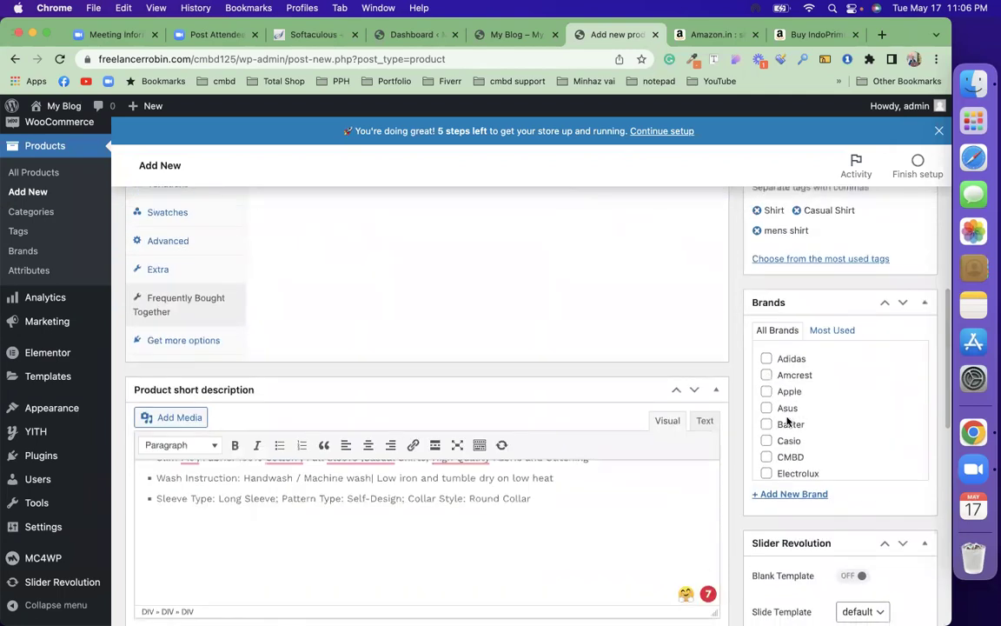
scroll(829, 431, down, 1)
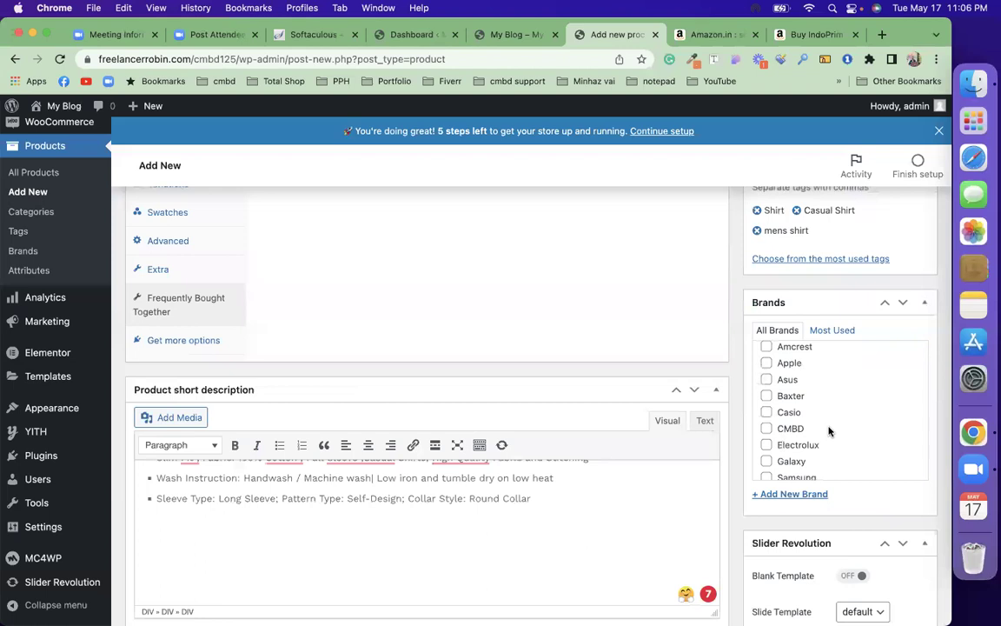
click(765, 429)
Set black-shirt.jpg from the media library as the product image
scroll(833, 418, down, 10)
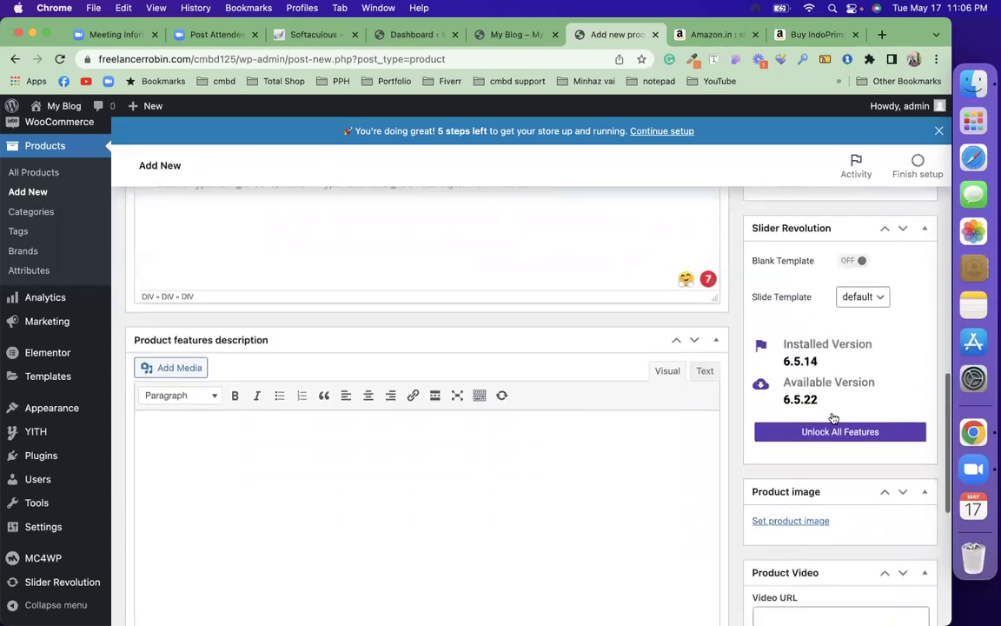
scroll(833, 418, down, 3)
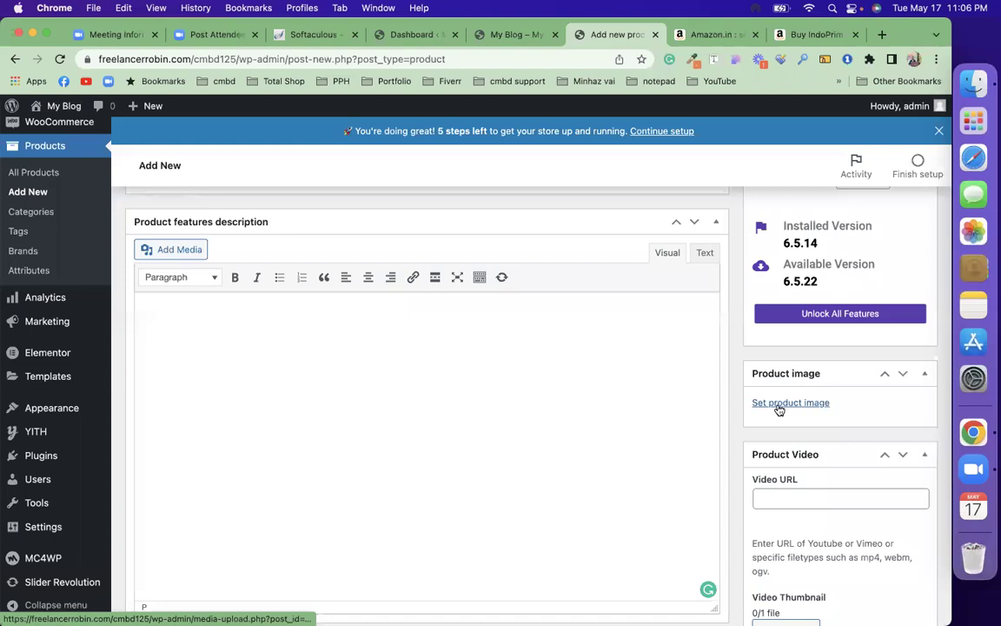
click(779, 407)
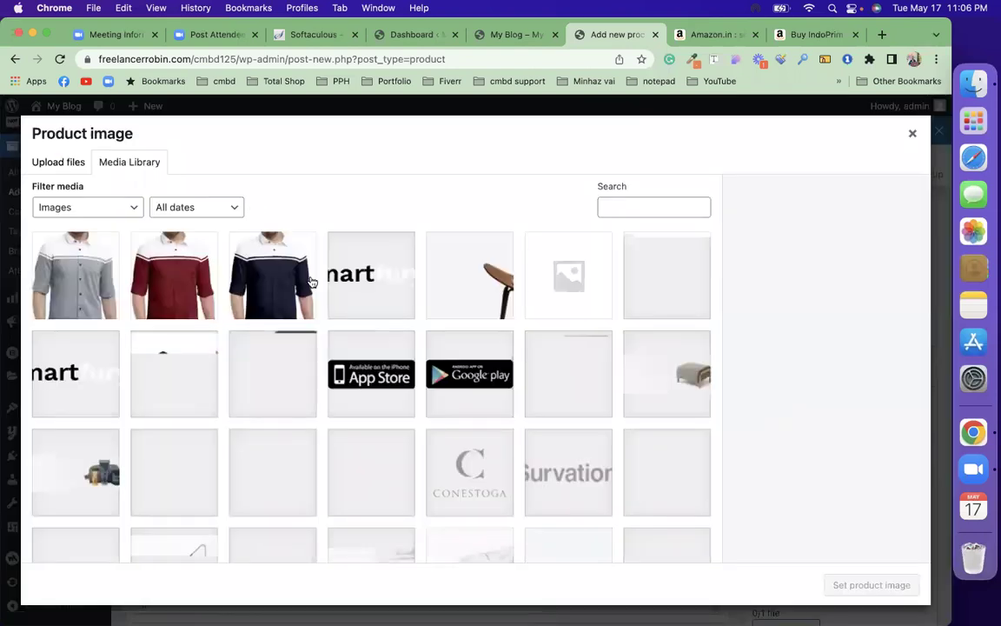
click(311, 282)
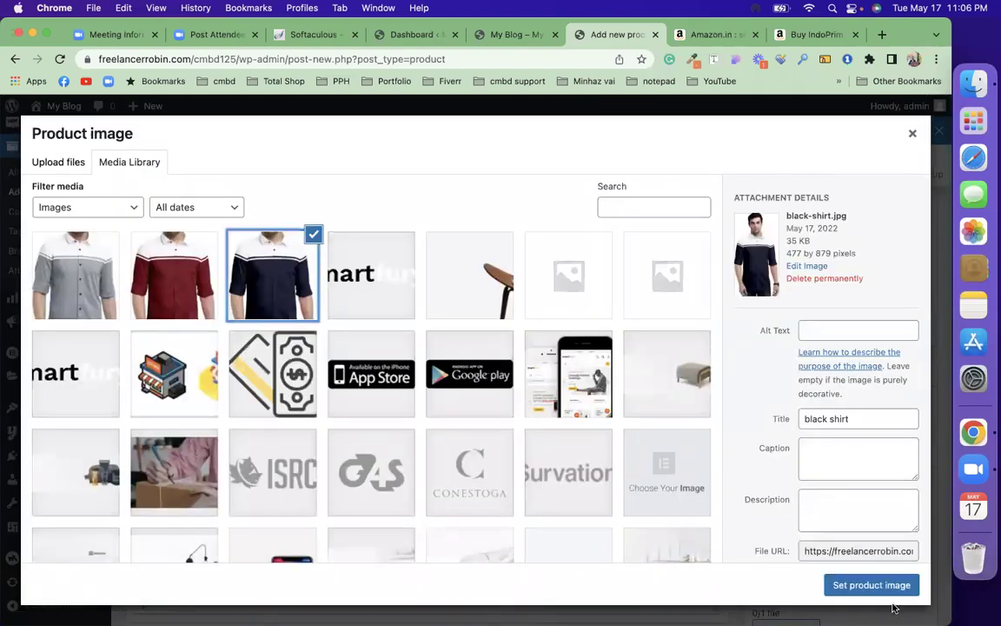
click(841, 585)
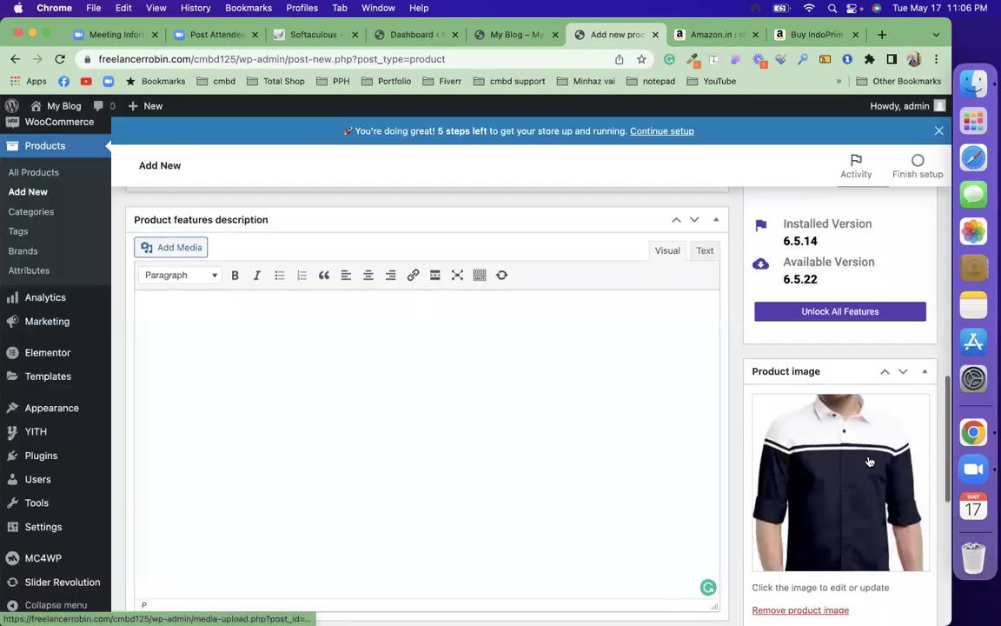
Add white-shirt.jpg and red-shirt.jpg from the media library to the product gallery
scroll(869, 461, down, 10)
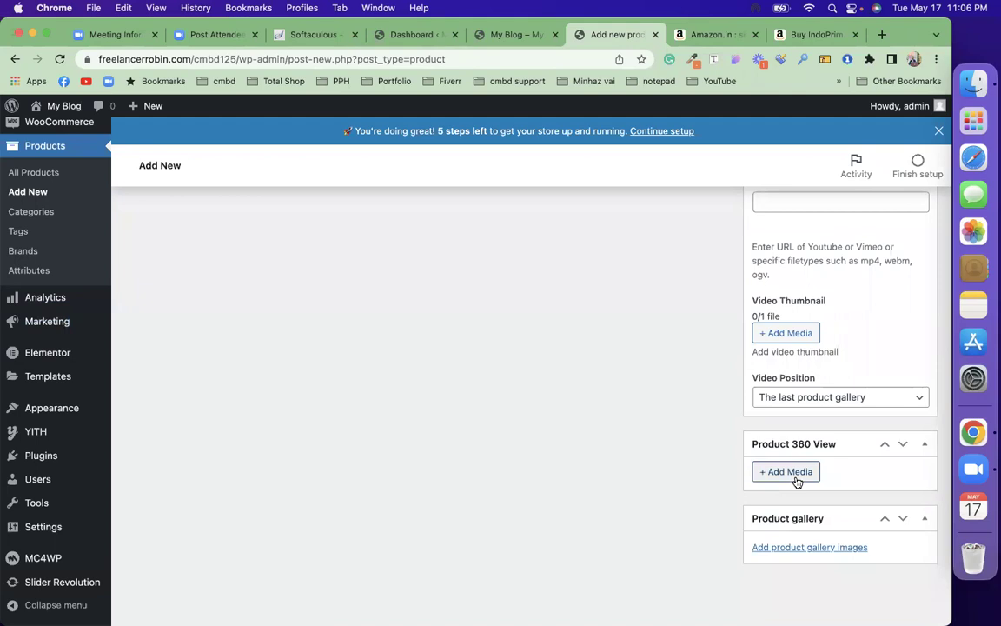
click(787, 549)
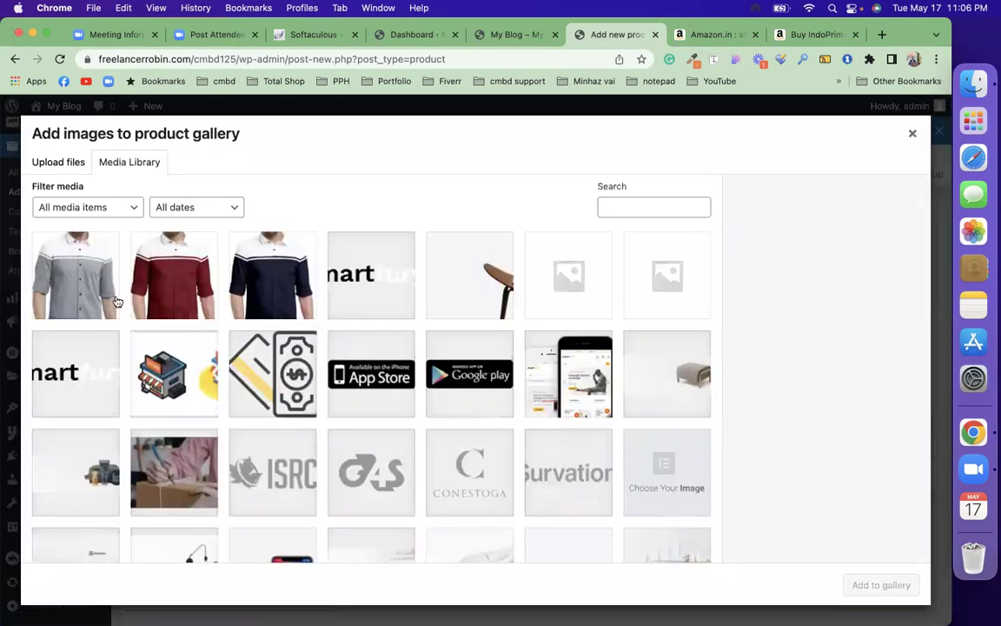
click(101, 269)
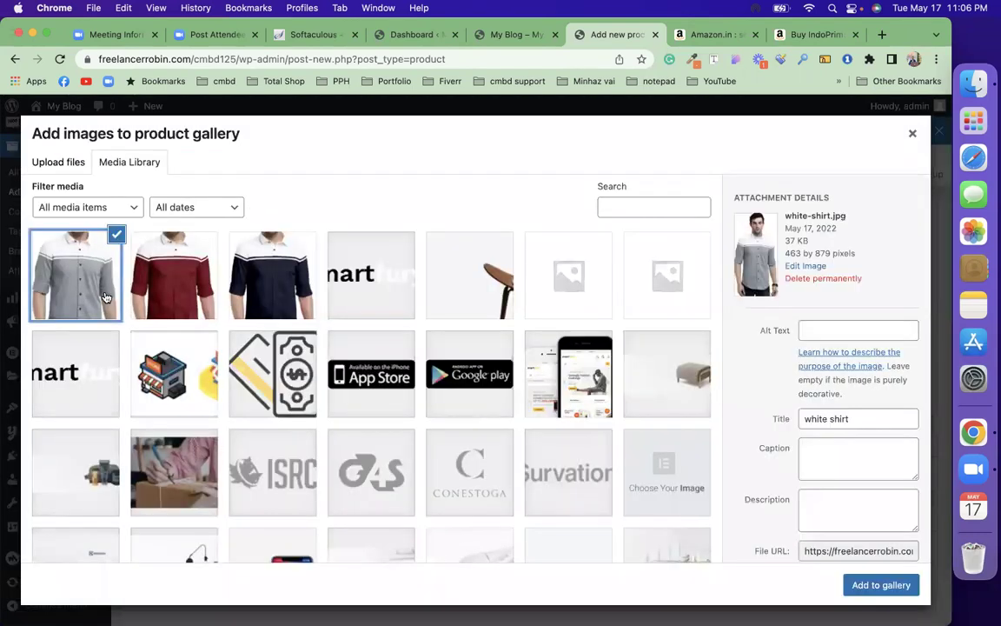
click(207, 300)
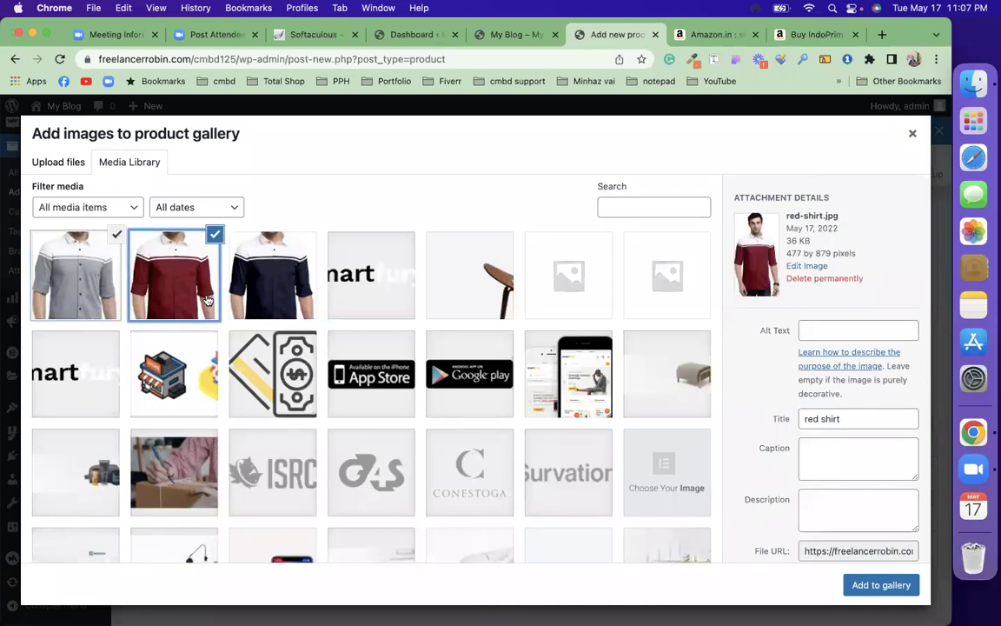
click(860, 584)
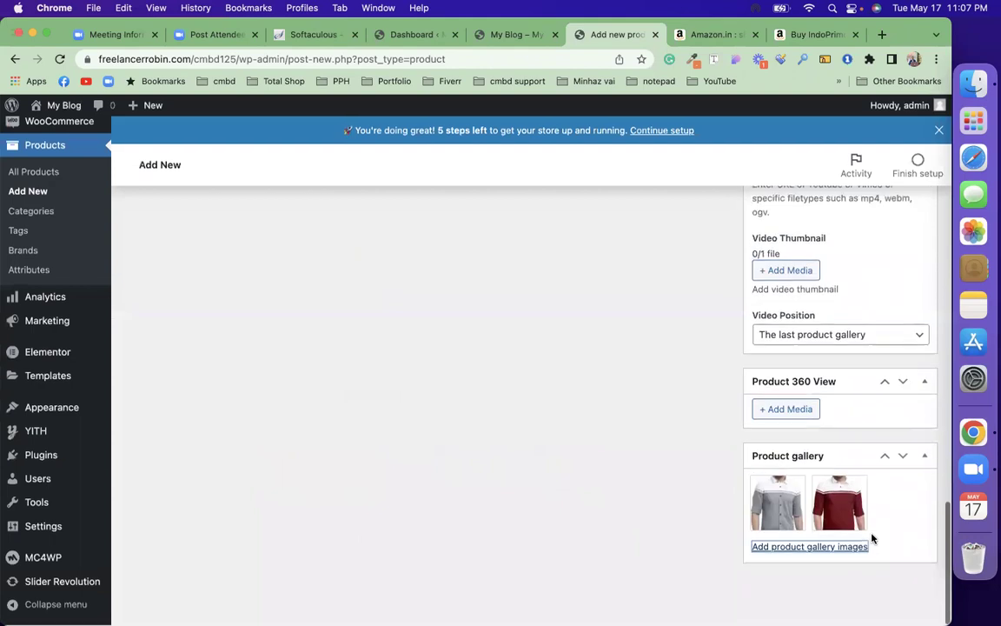
Publish the Men's Classic Fit Casual Shirt product
scroll(873, 539, up, 10)
scroll(872, 538, up, 10)
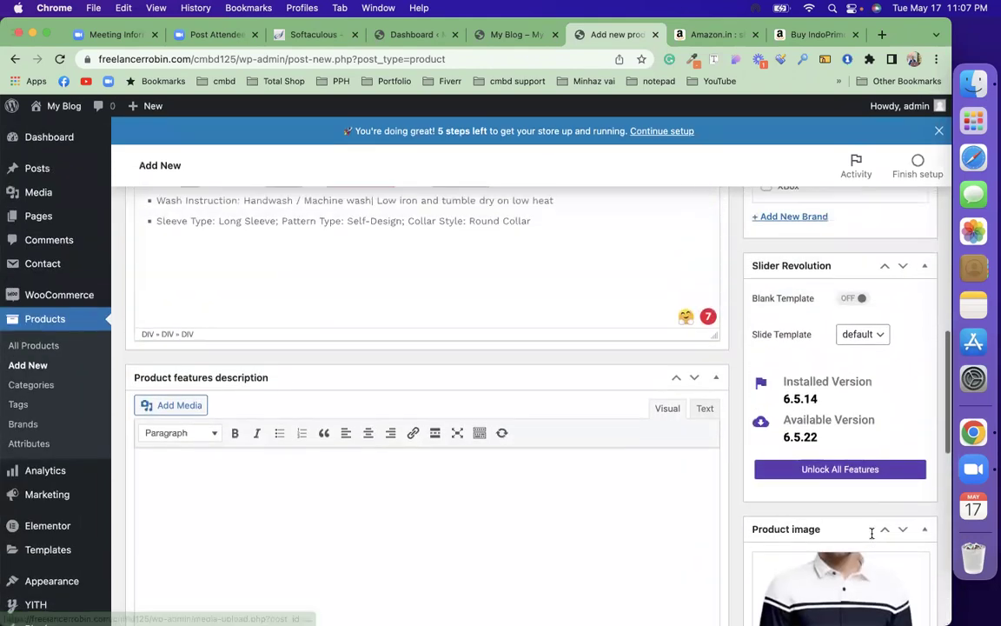
click(906, 405)
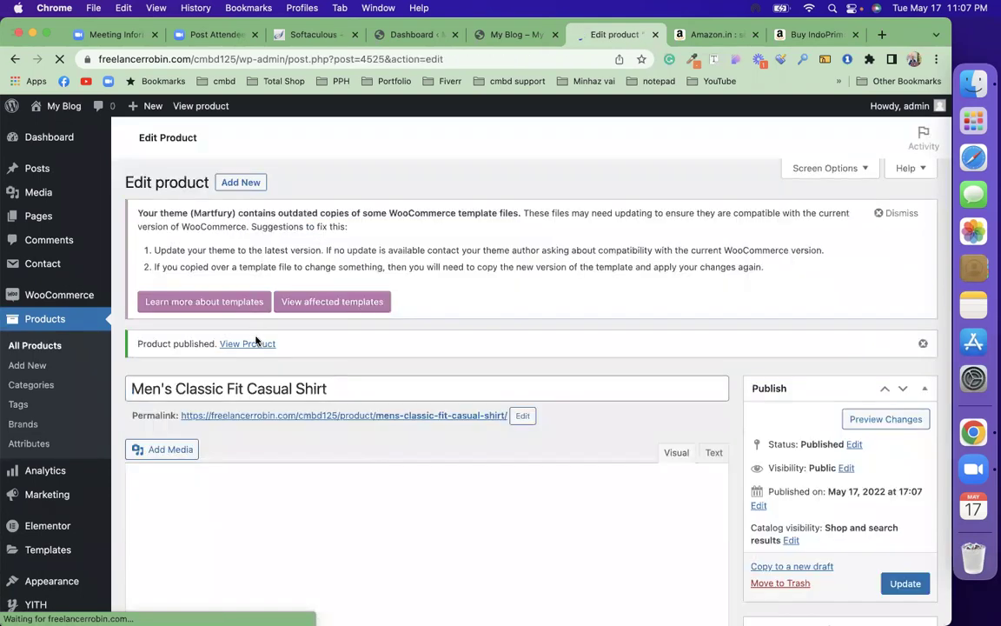
Open the published product's store page and review its title, price, short description, color and size options, categories and tags
click(261, 346)
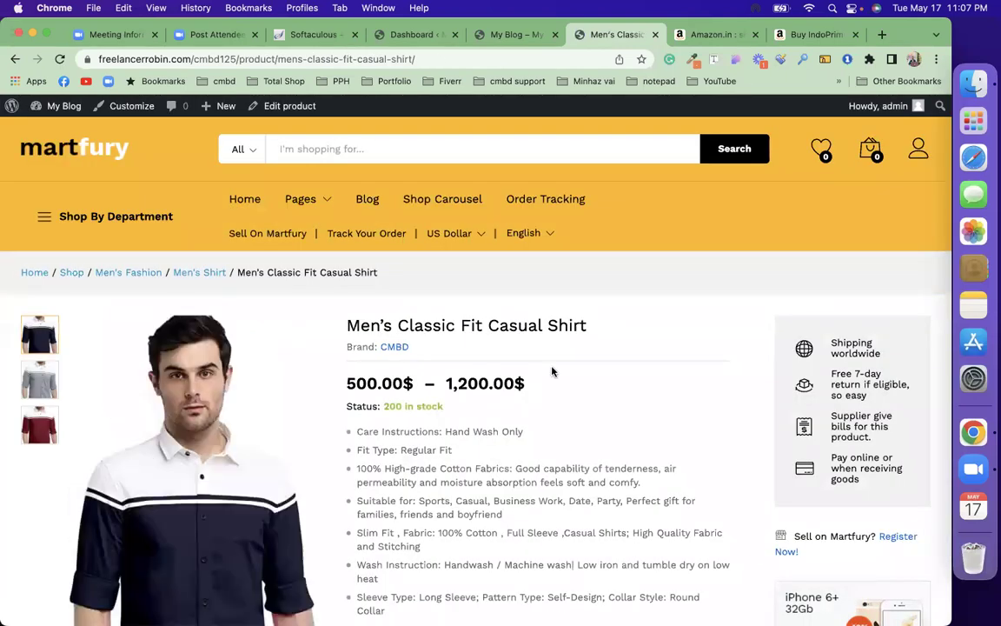
scroll(552, 372, down, 5)
scroll(552, 367, up, 3)
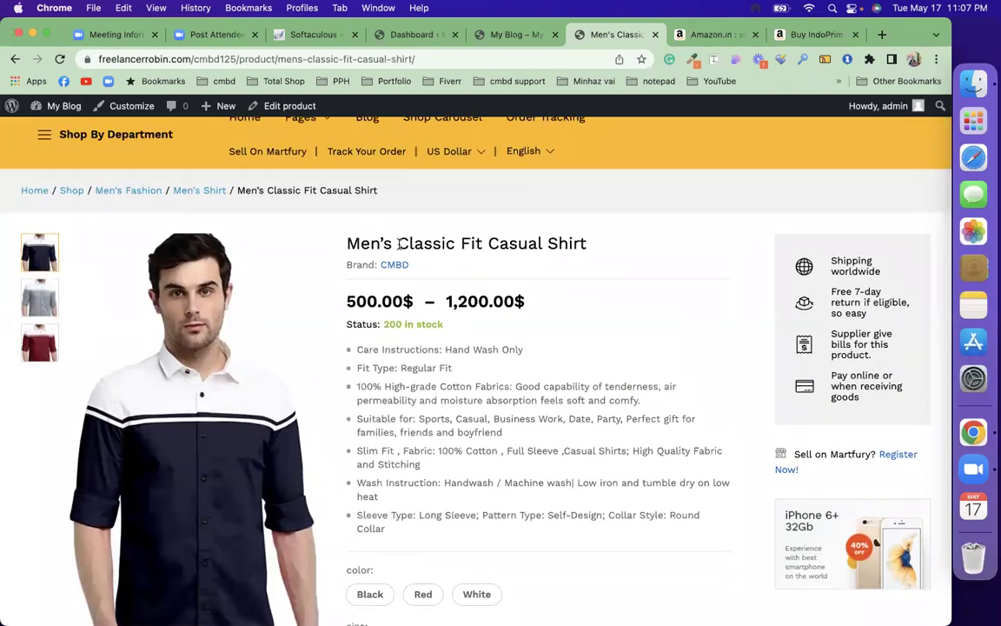
scroll(431, 299, down, 4)
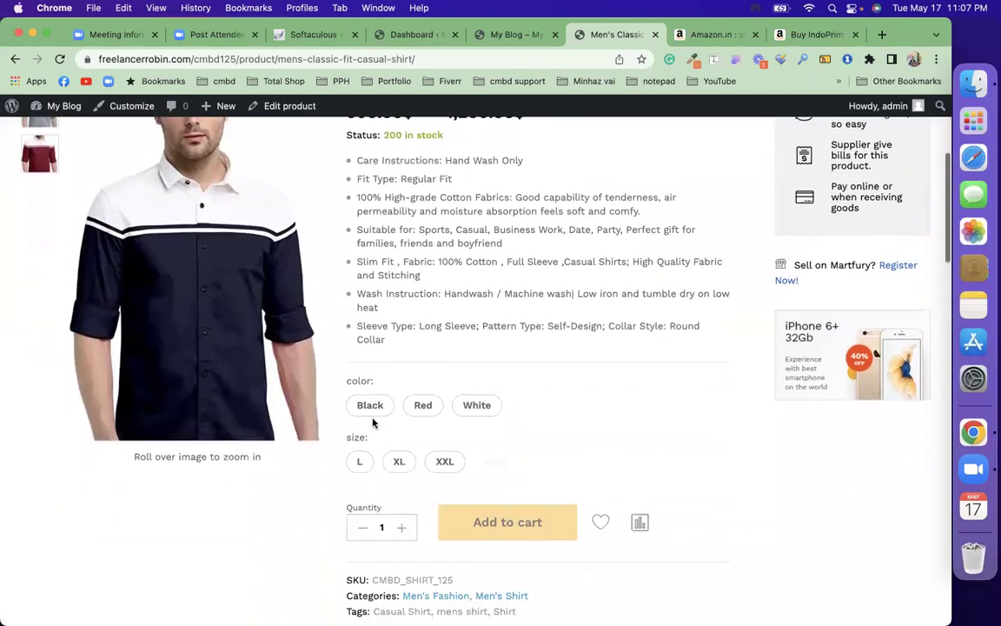
scroll(419, 466, down, 4)
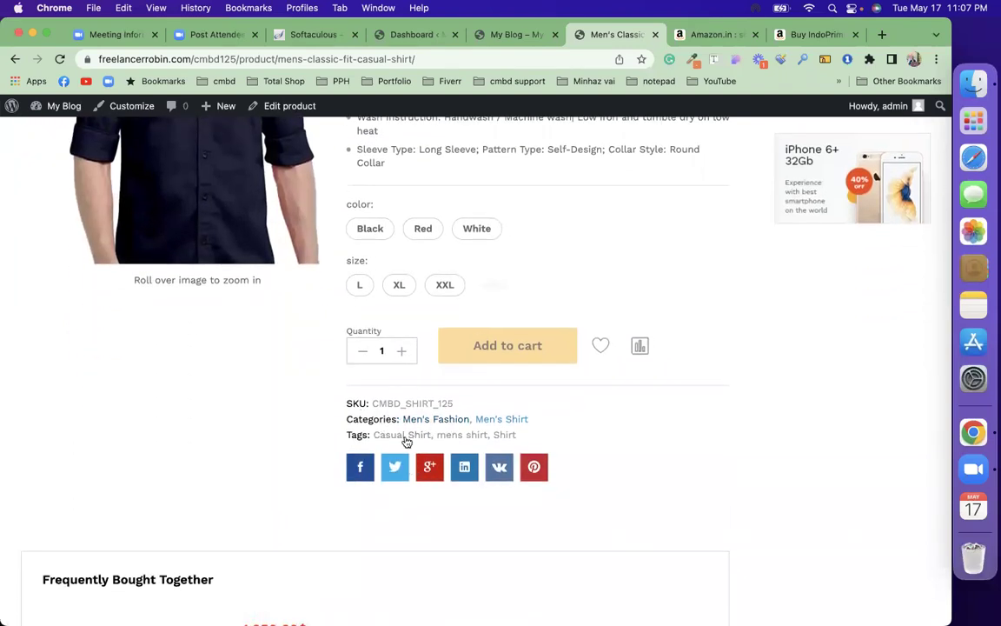
scroll(436, 434, up, 5)
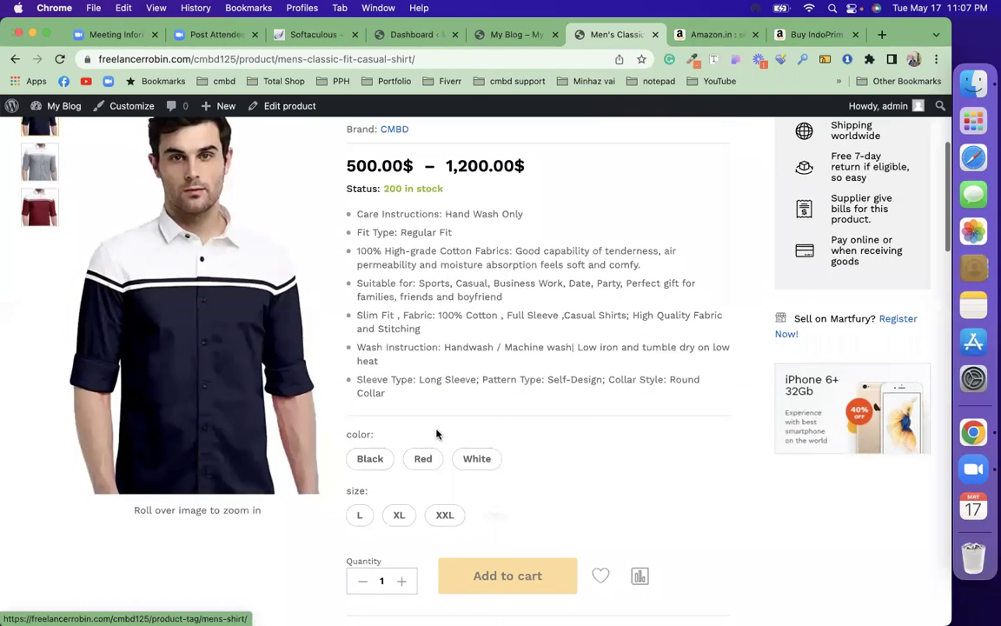
Check the price, stock and image of the Black L and Red XL variations, clearing the selection after each
click(376, 461)
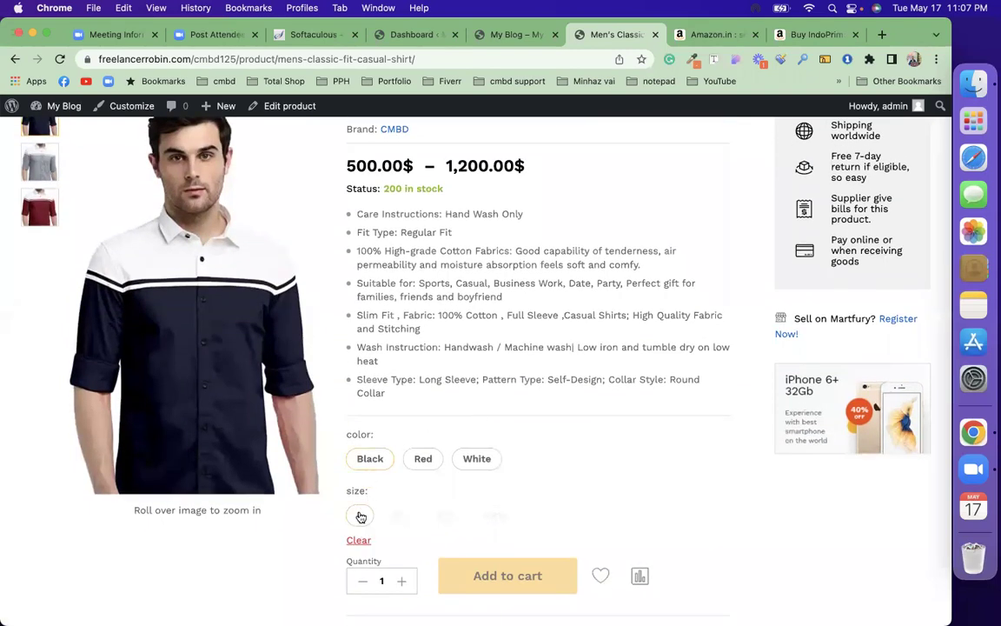
click(359, 515)
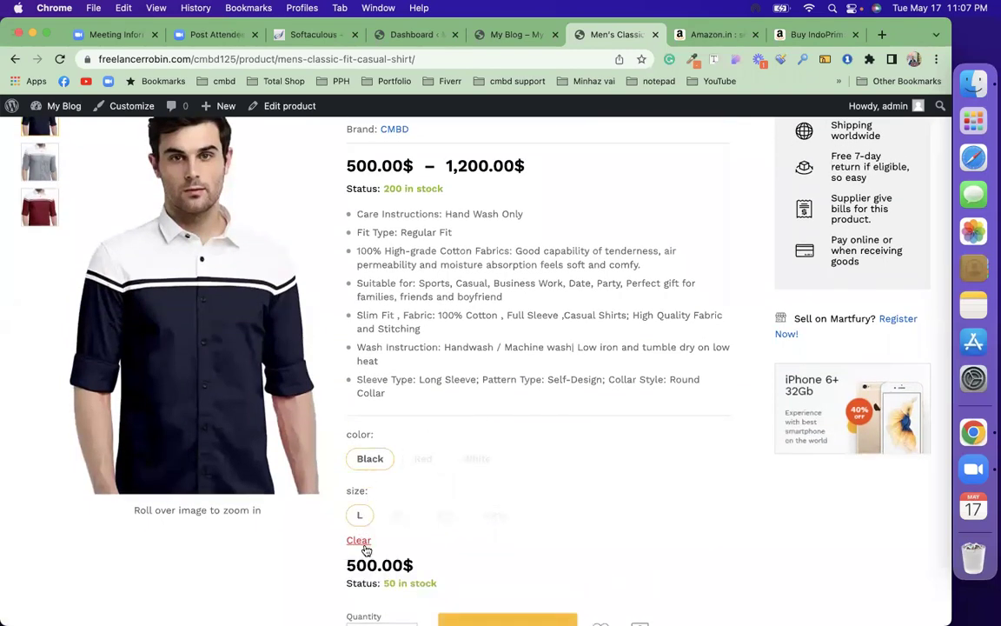
click(360, 544)
click(421, 467)
click(405, 519)
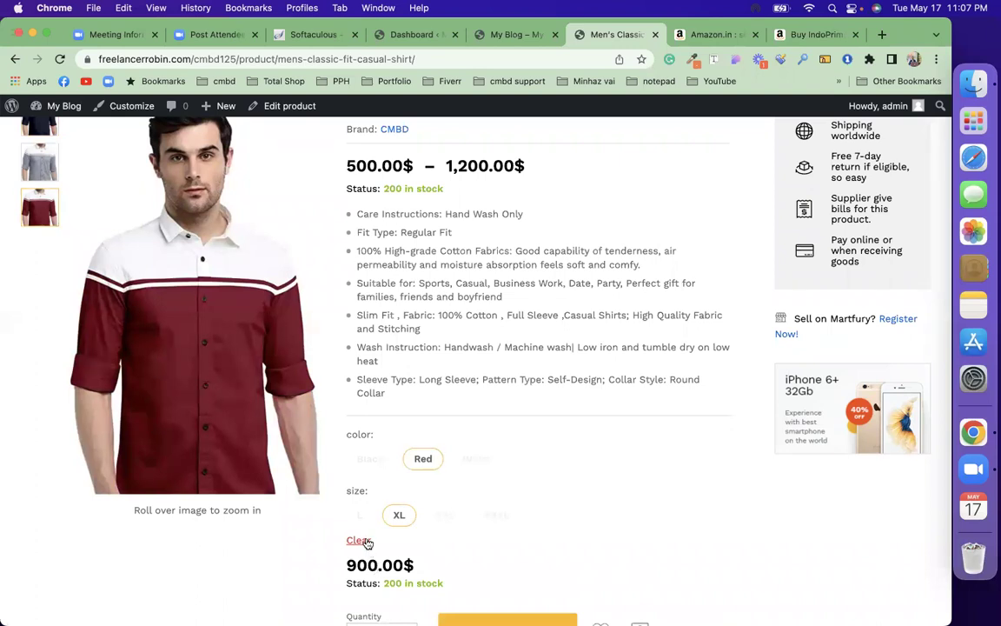
click(356, 540)
Check the White XXL variation's price, stock and image, and clear the selection
click(477, 461)
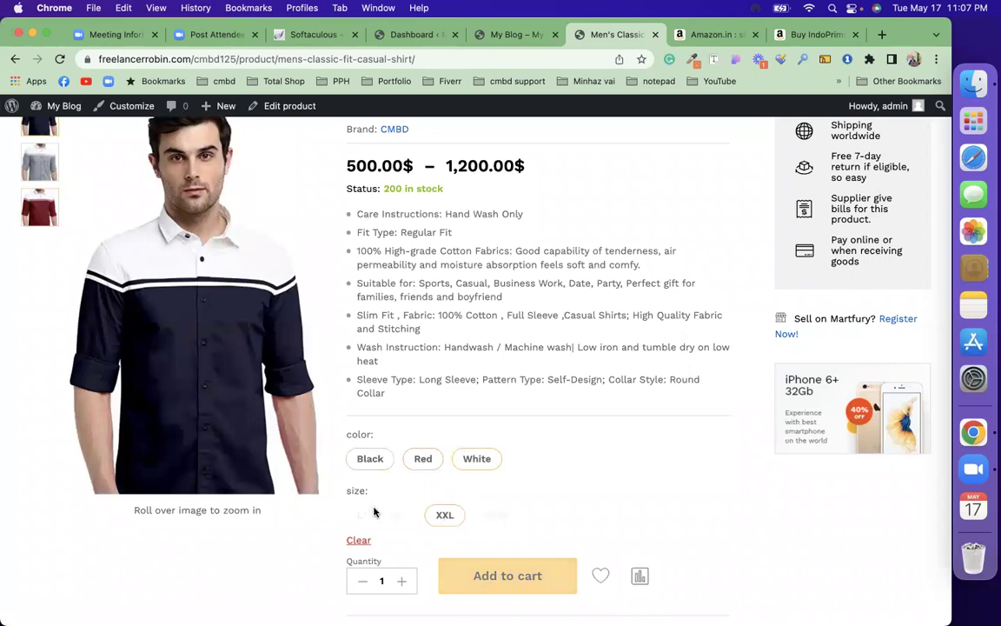
click(444, 514)
scroll(427, 507, down, 2)
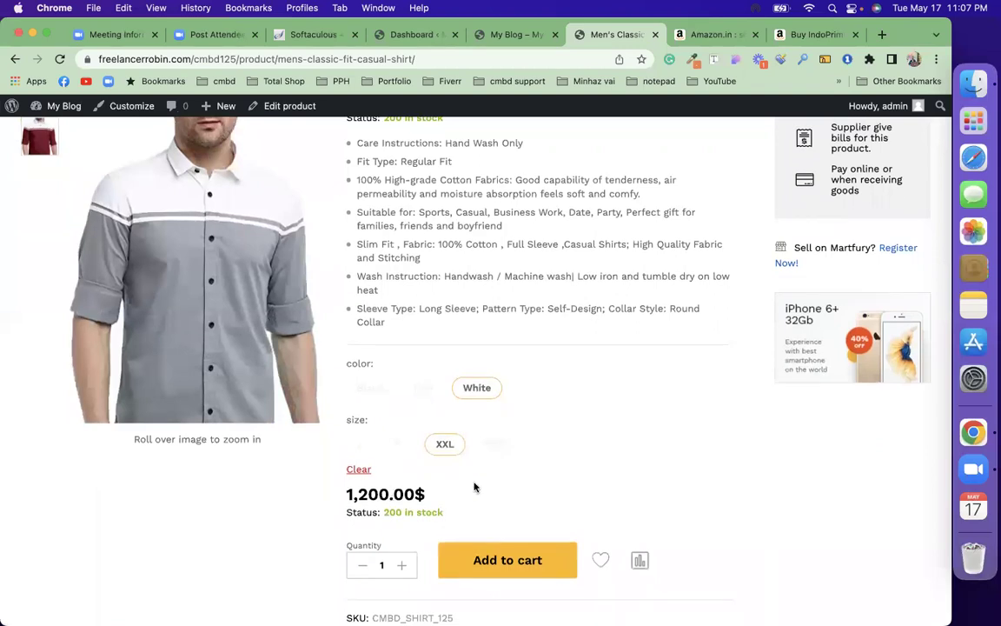
scroll(473, 487, up, 3)
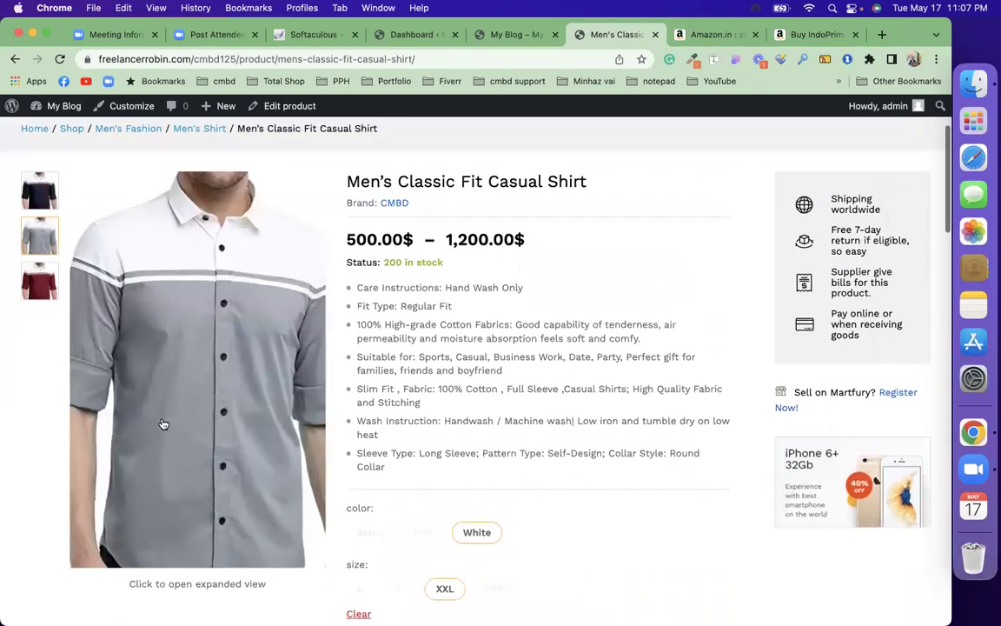
scroll(361, 565, down, 2)
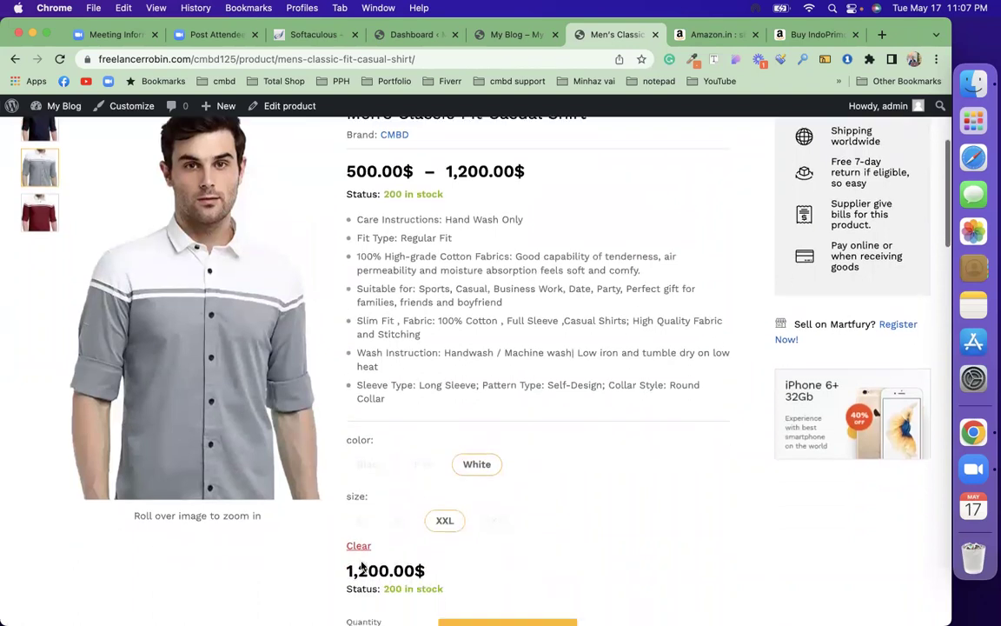
click(357, 531)
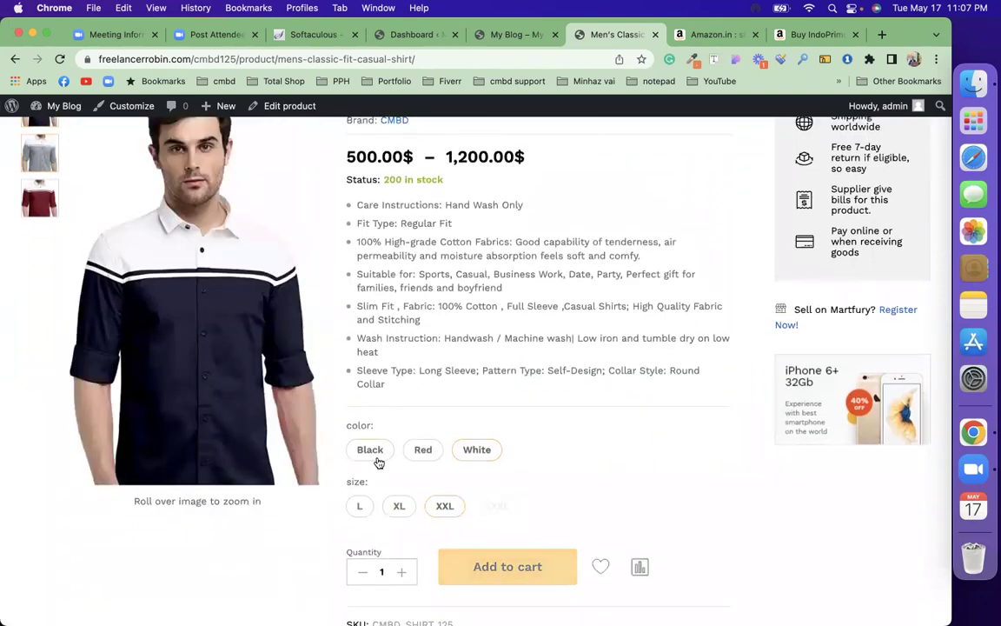
Select the Red XL variation again and review its image, price and stock on the product page
click(421, 450)
click(398, 505)
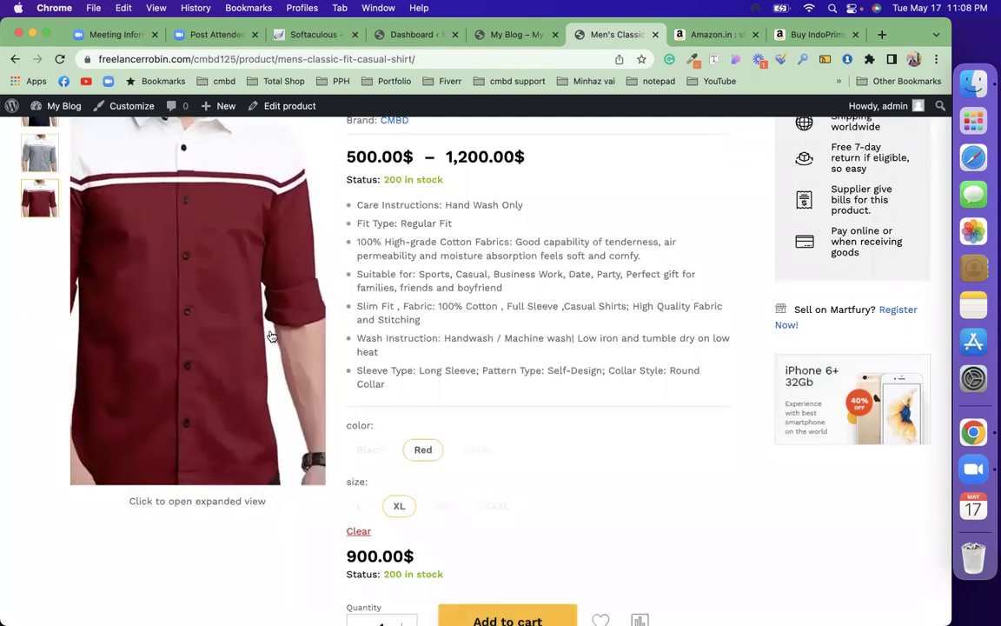
scroll(463, 355, up, 2)
scroll(463, 355, down, 6)
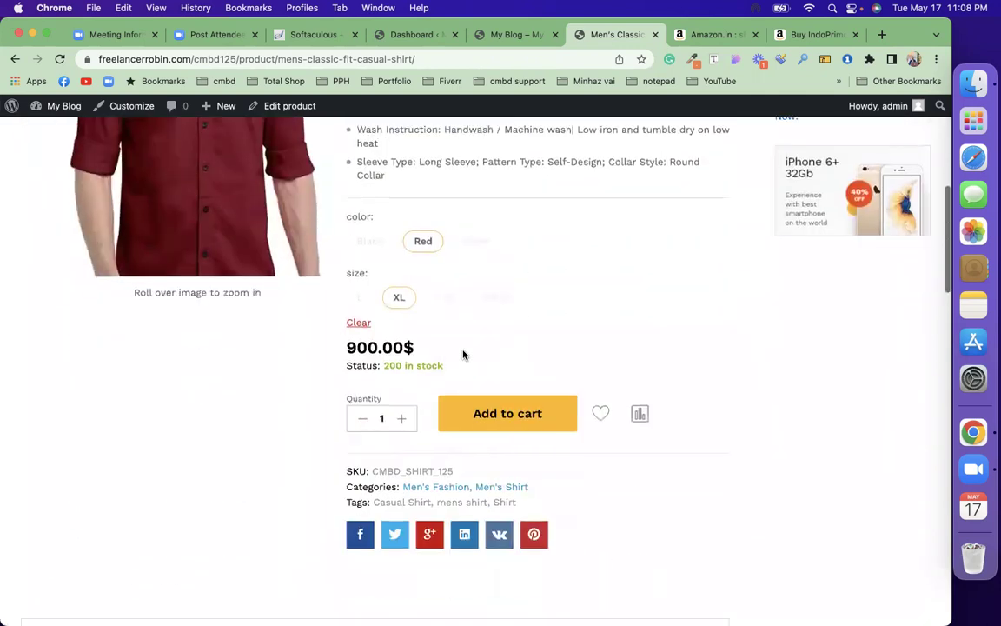
scroll(464, 356, up, 3)
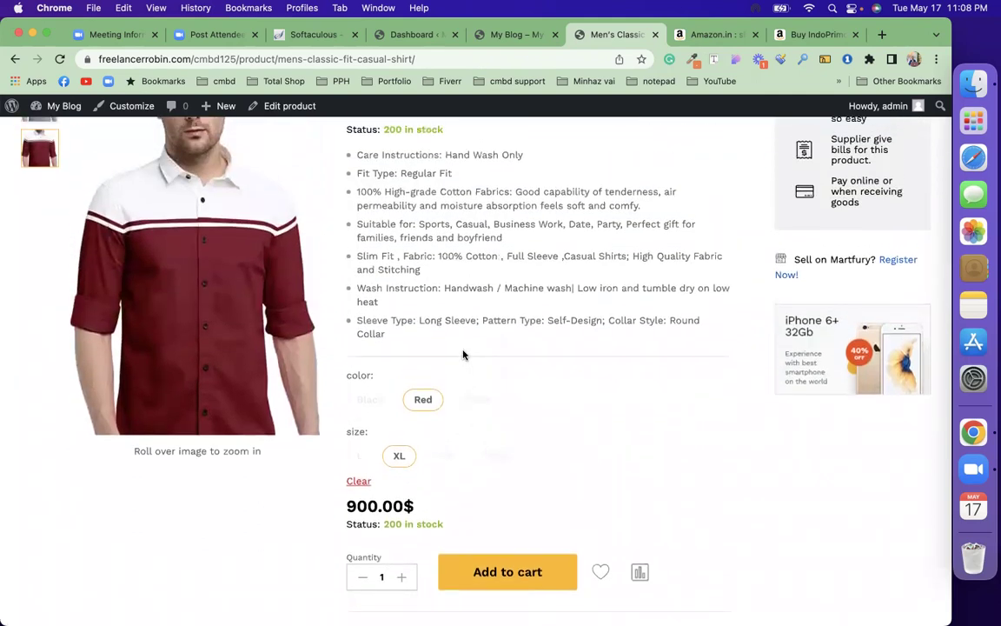
scroll(464, 353, up, 2)
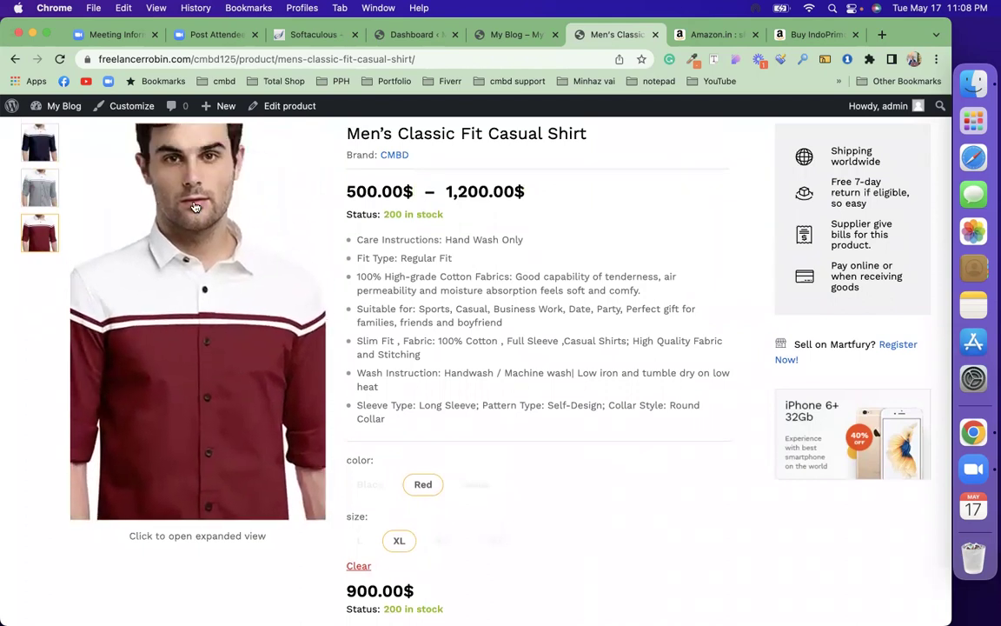
View the red shirt's image enlarged, close it, and look over the product page again
scroll(198, 278, up, 3)
click(202, 357)
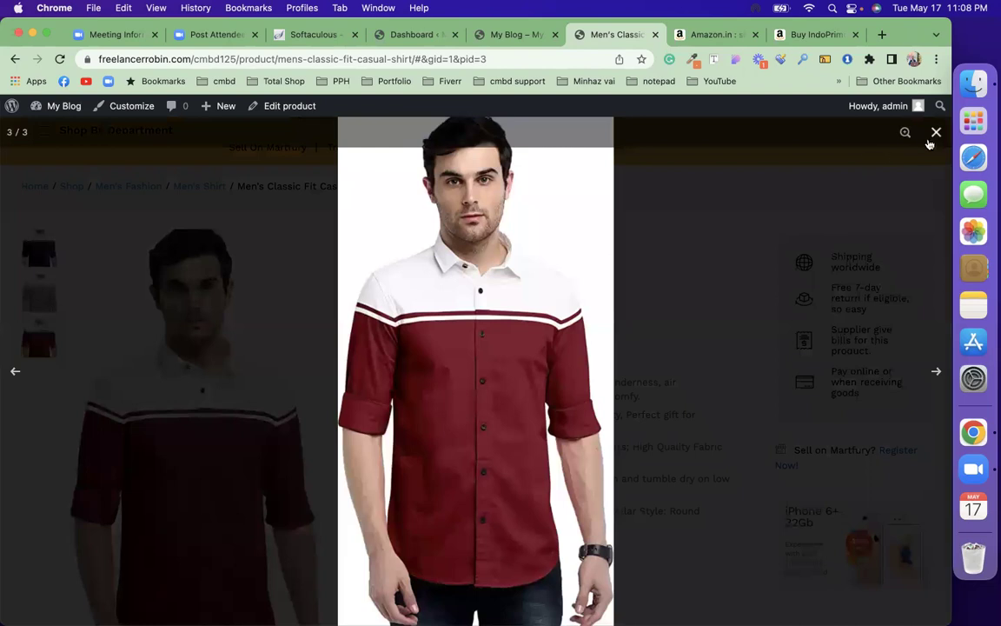
click(935, 133)
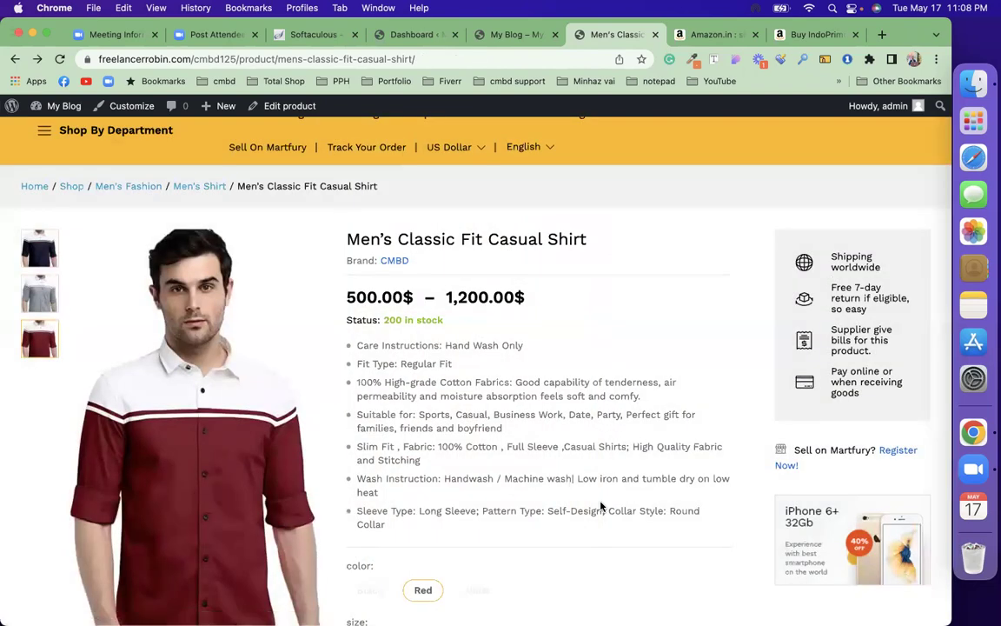
scroll(597, 504, down, 4)
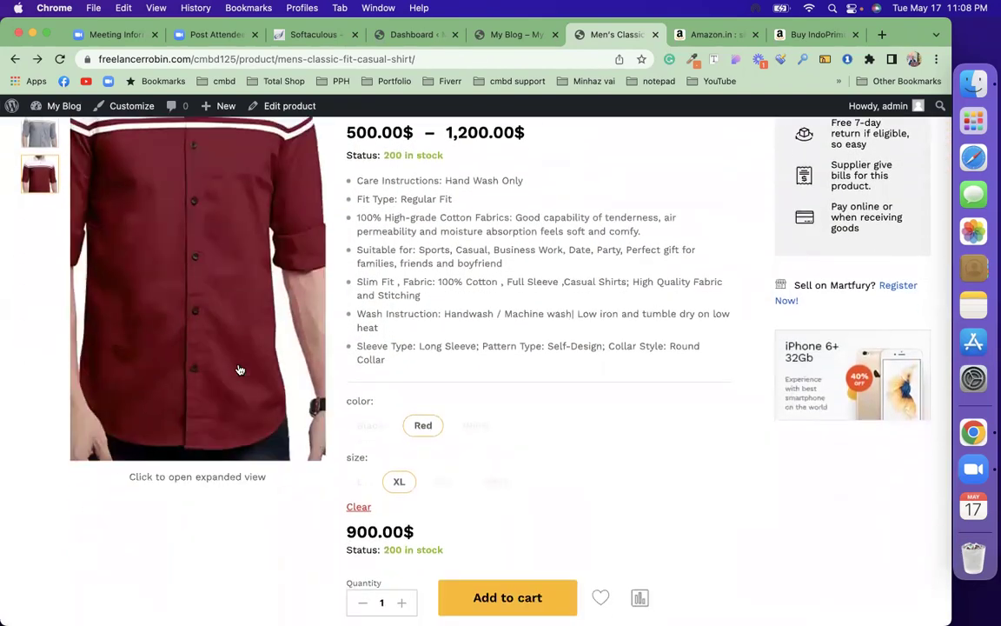
scroll(501, 427, up, 4)
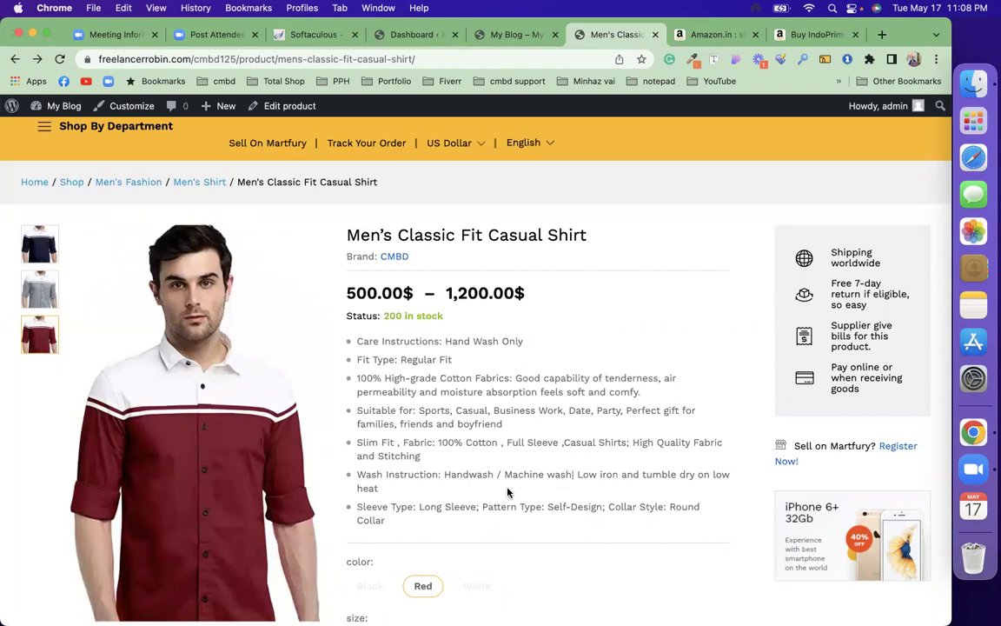
Look over the shirt's product page, including the selected Red XL variation and the Frequently Bought Together section
scroll(508, 493, down, 1)
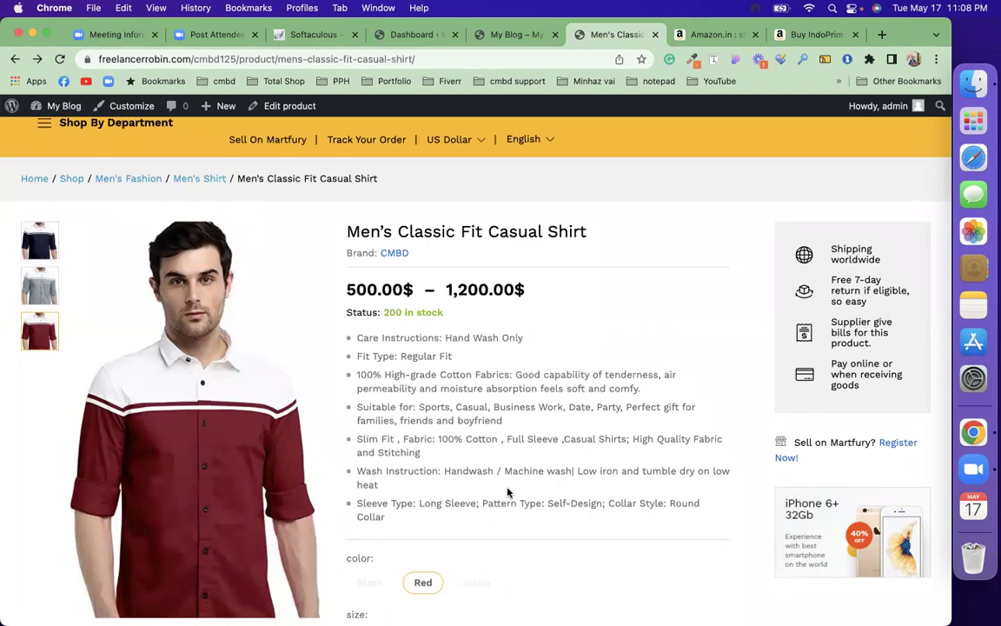
scroll(509, 493, down, 10)
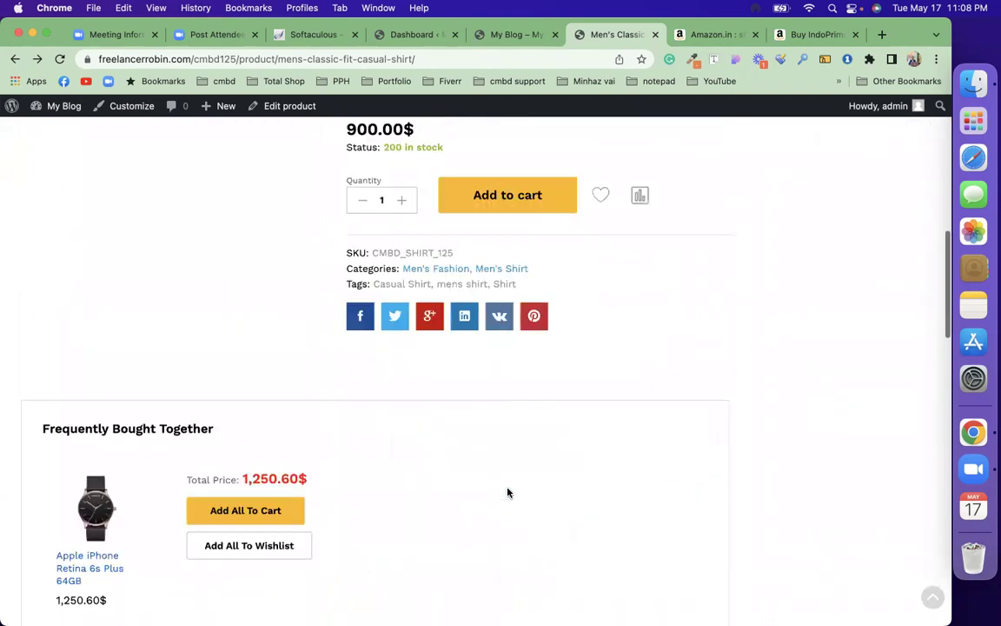
scroll(508, 493, down, 6)
scroll(497, 481, up, 4)
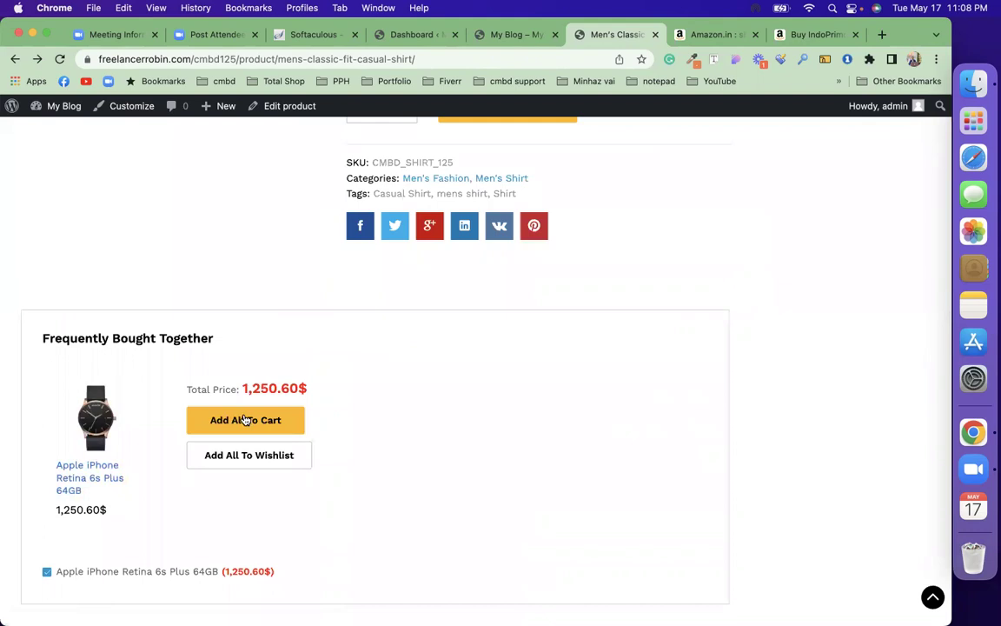
scroll(393, 326, up, 5)
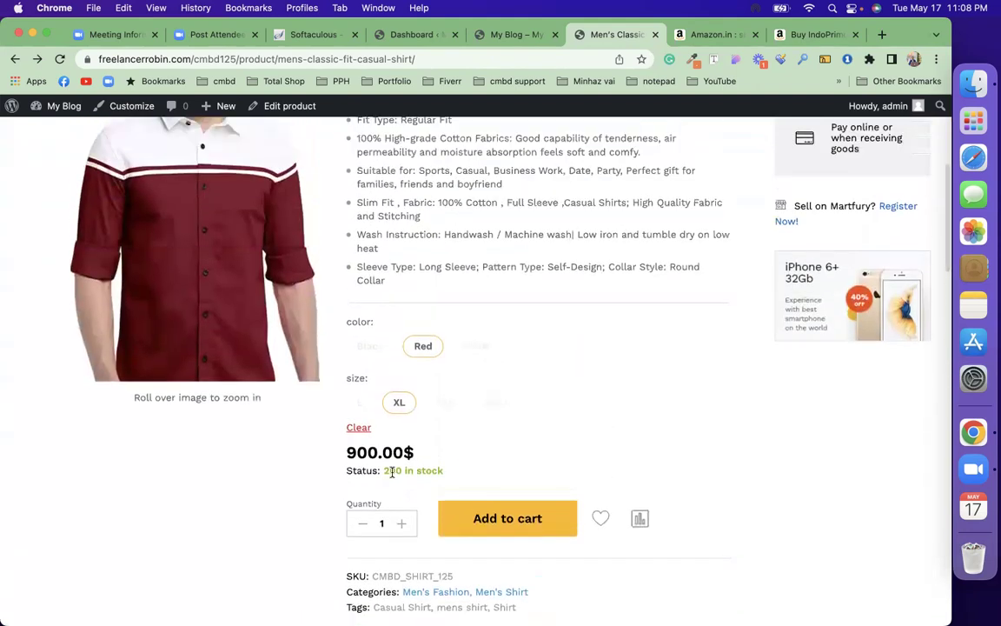
scroll(385, 465, down, 5)
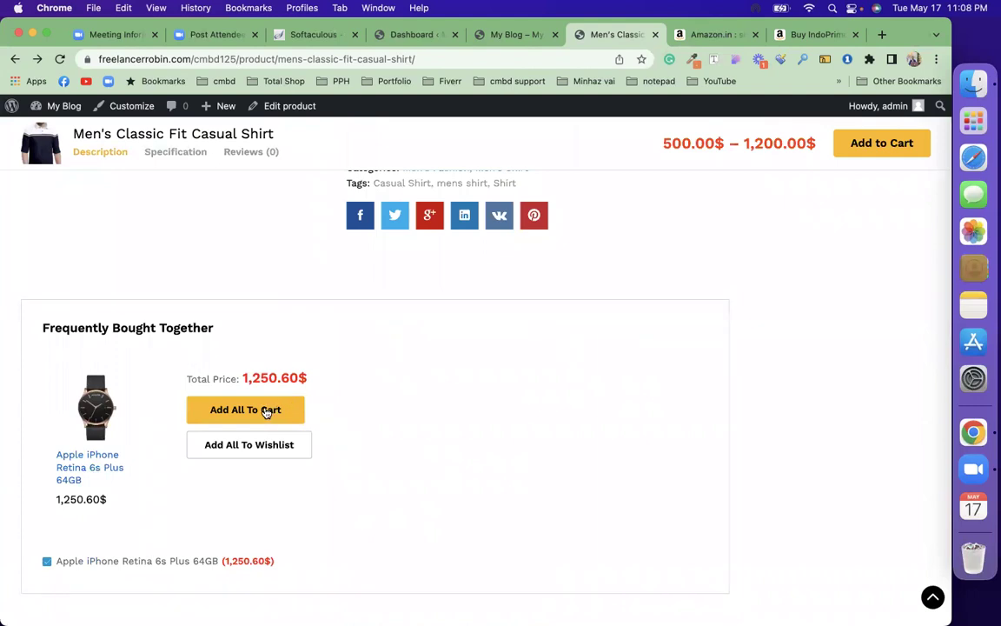
Review the shirt's description and the products listed under "Customers who bought this item also bought"
scroll(379, 423, down, 3)
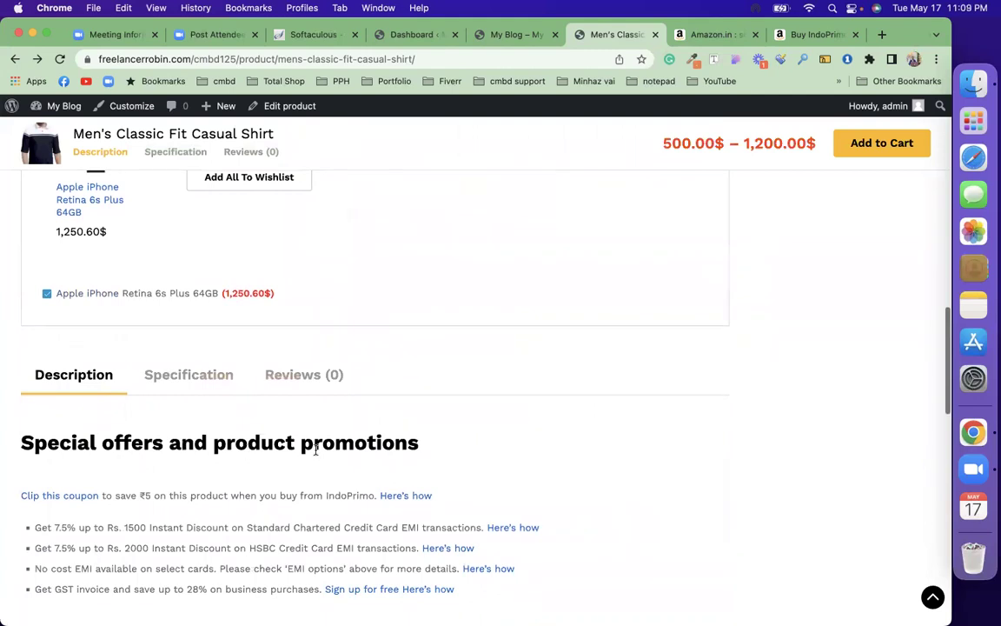
click(276, 382)
scroll(327, 469, down, 10)
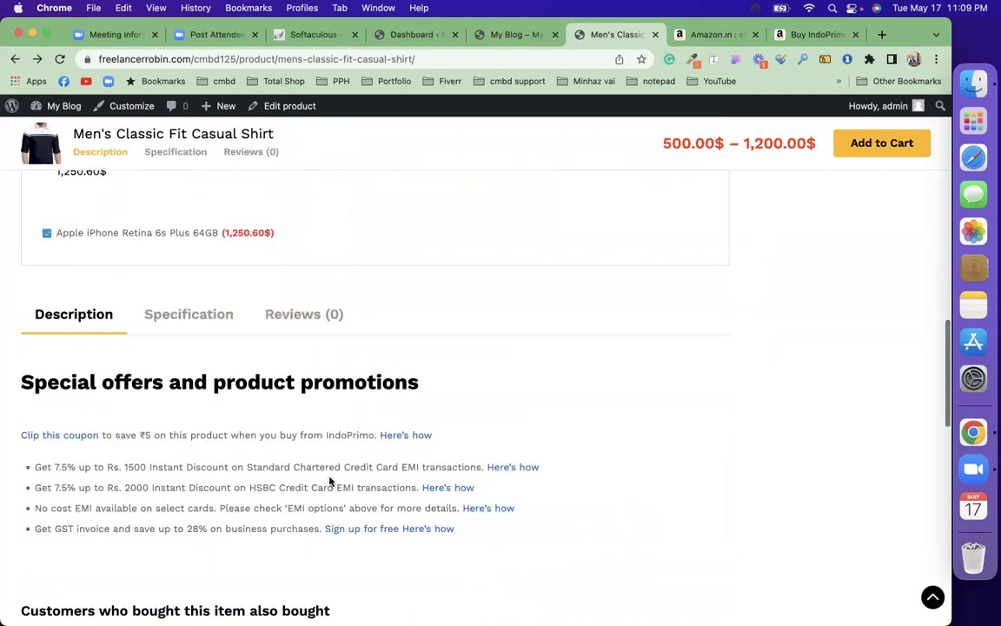
scroll(157, 509, up, 2)
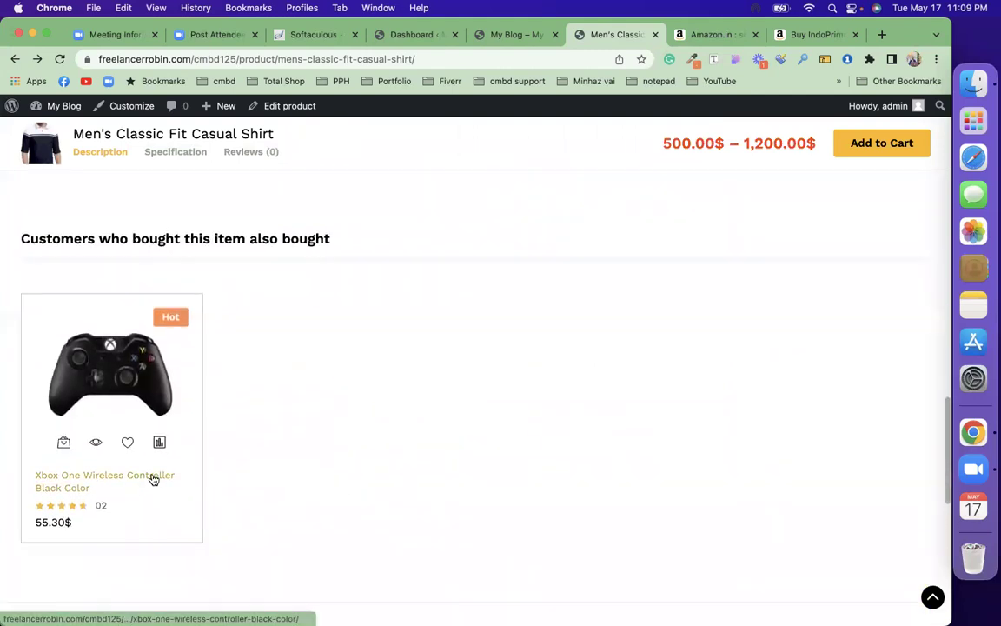
scroll(287, 443, up, 1)
scroll(296, 439, up, 2)
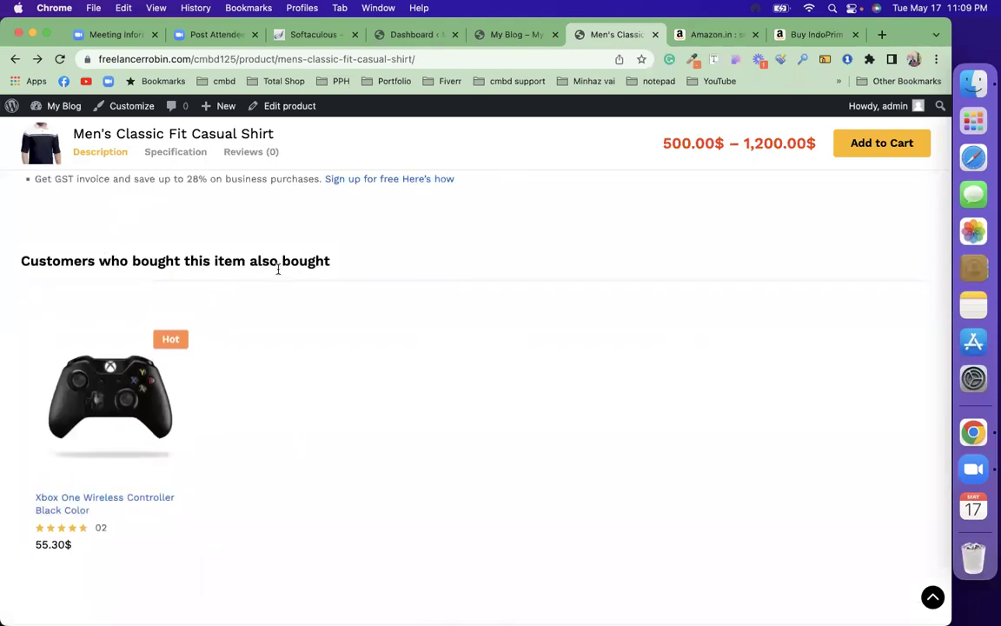
Open Men's Classic Fit Casual Shirt for editing from the product list and show its linked products
click(410, 35)
click(48, 368)
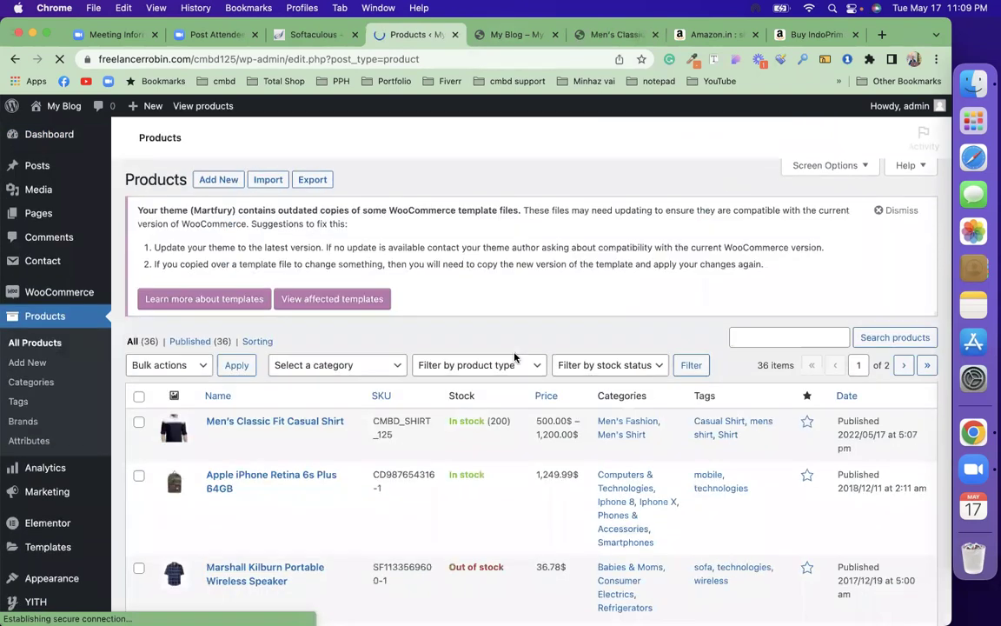
scroll(516, 357, down, 2)
click(253, 366)
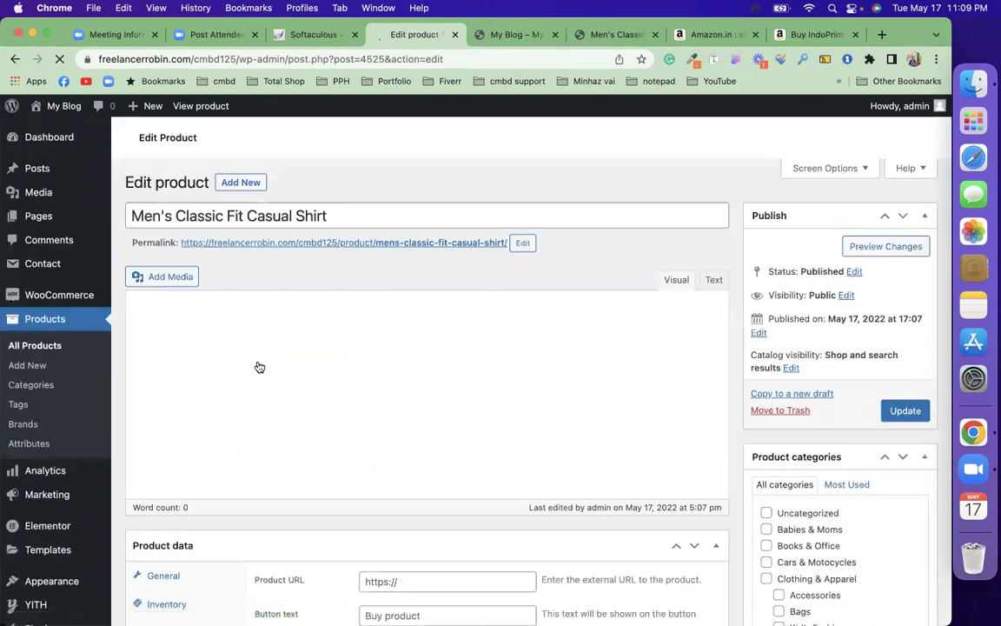
scroll(259, 367, down, 5)
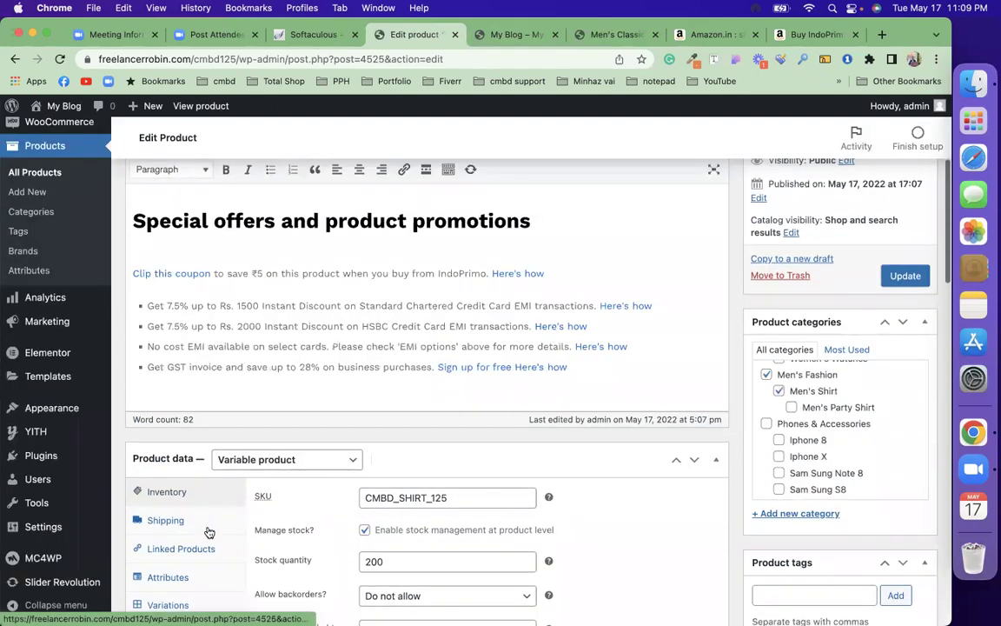
click(217, 526)
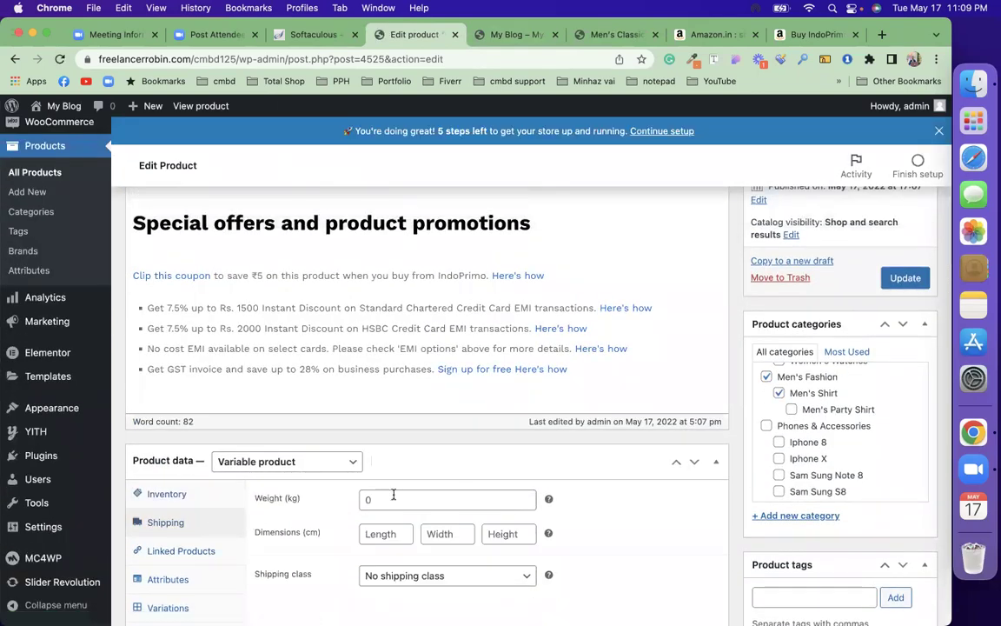
scroll(393, 493, down, 2)
click(215, 495)
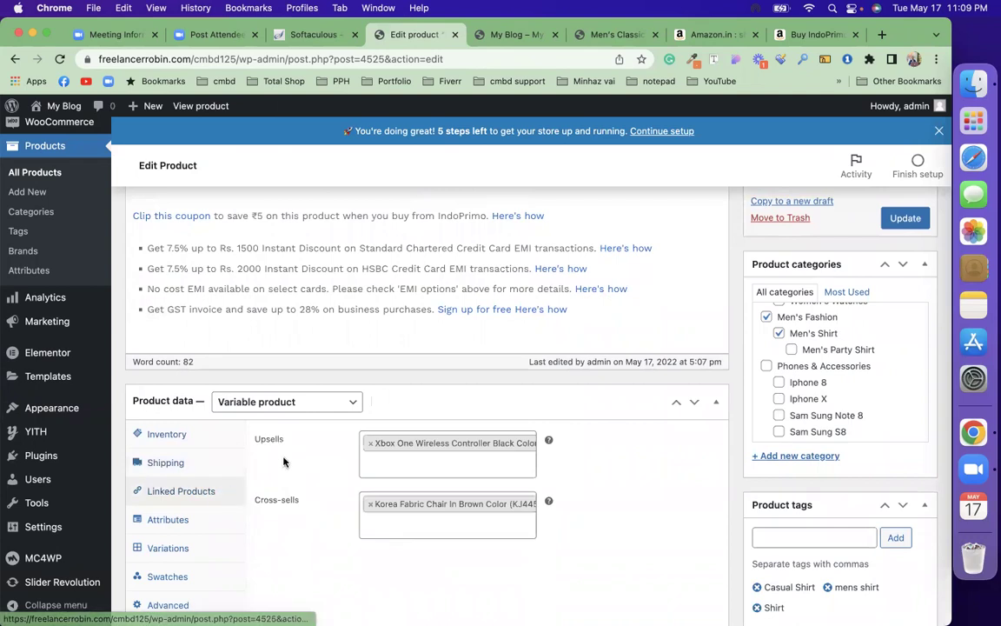
Return to the shirt's store page, add the Red XL variation to the cart and view the cart
click(520, 34)
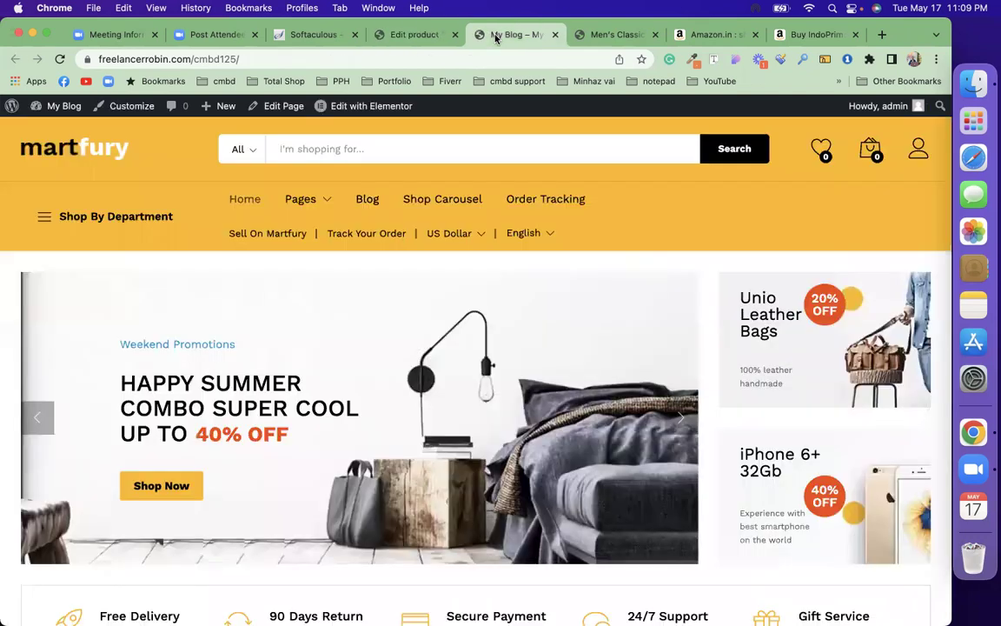
click(592, 35)
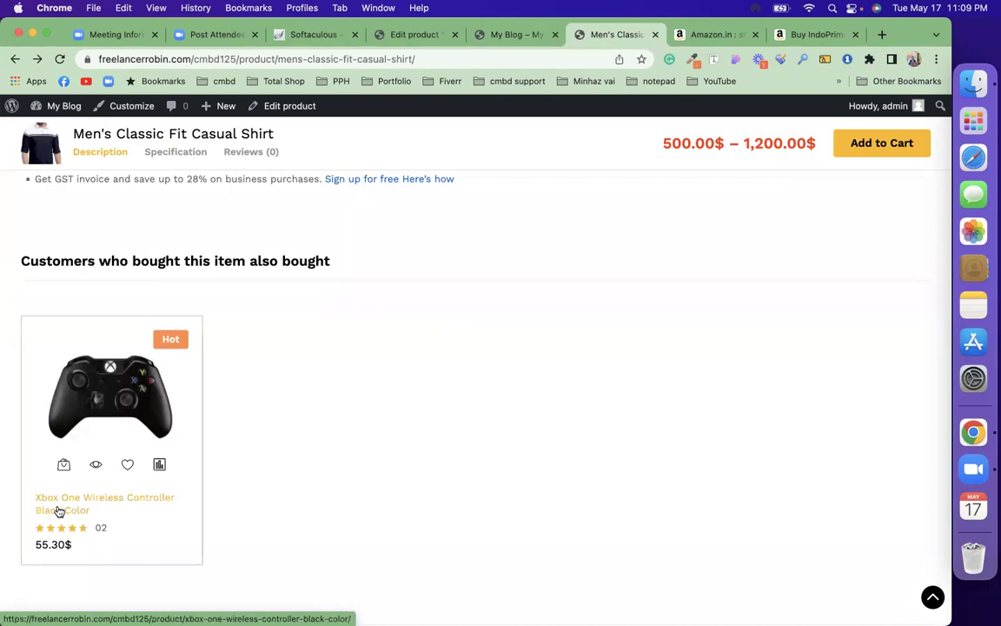
scroll(422, 428, up, 15)
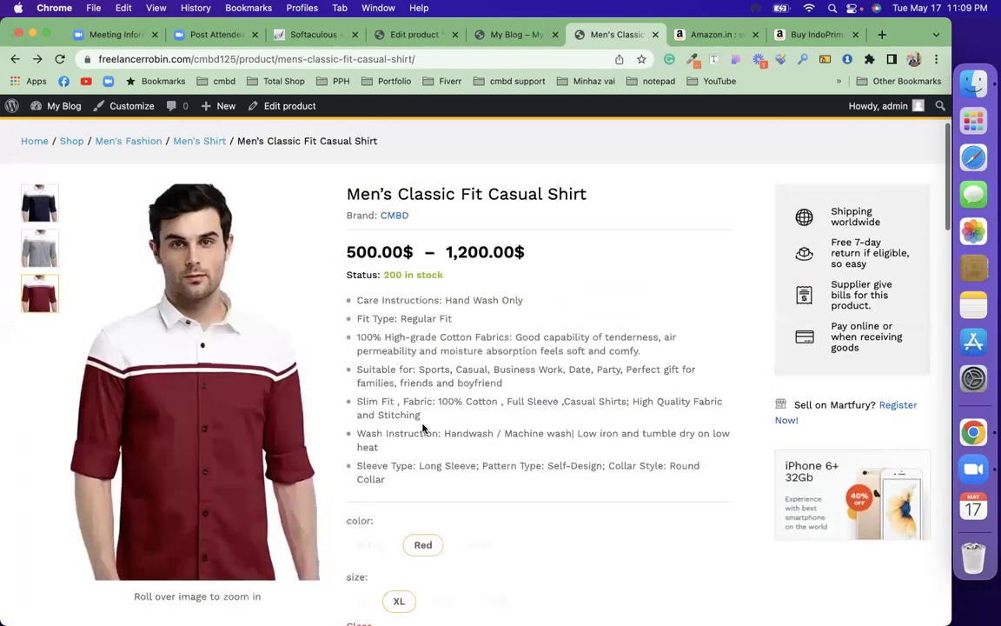
scroll(422, 424, down, 5)
click(491, 502)
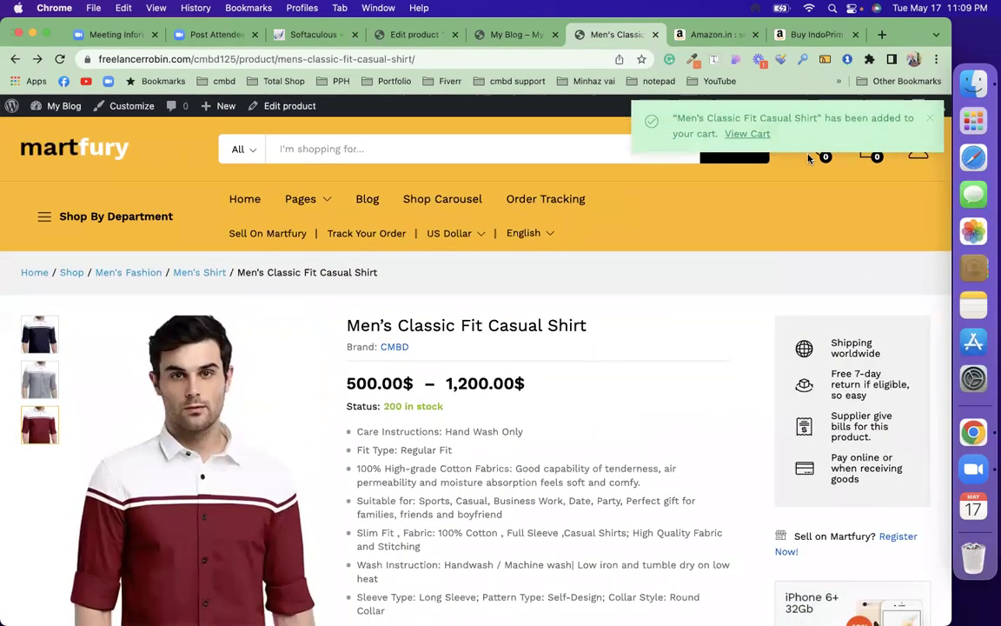
click(749, 135)
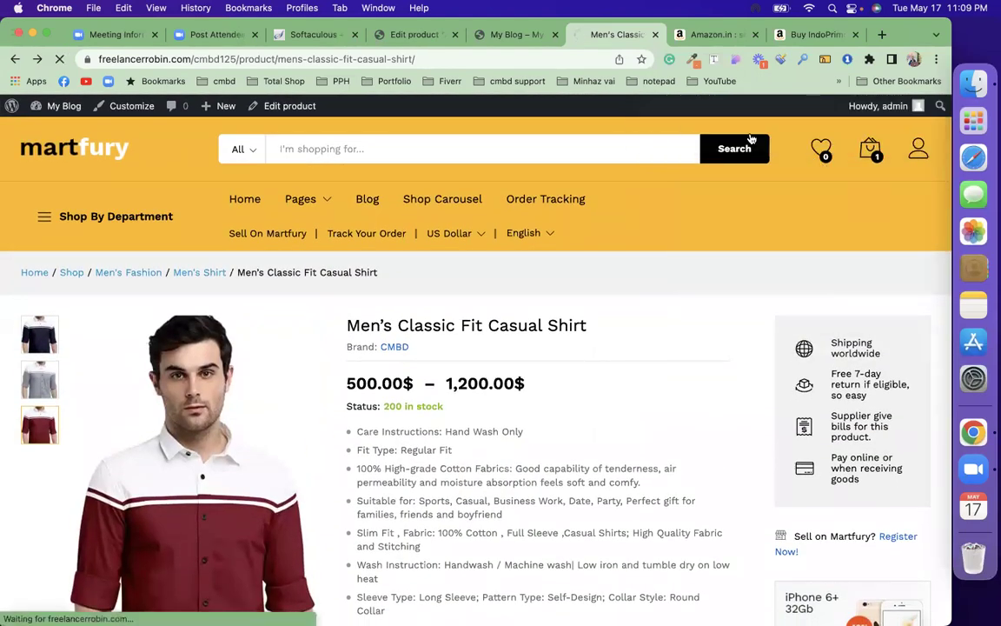
Compare the cart's "You may be interested in" section with the cross-sells in the shirt's linked products
scroll(573, 412, down, 10)
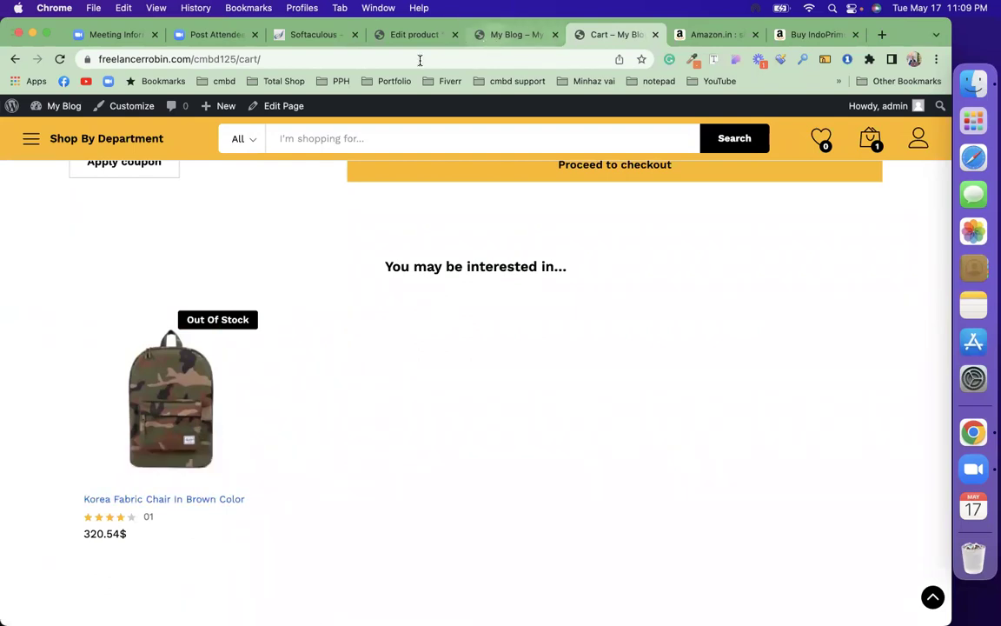
click(373, 36)
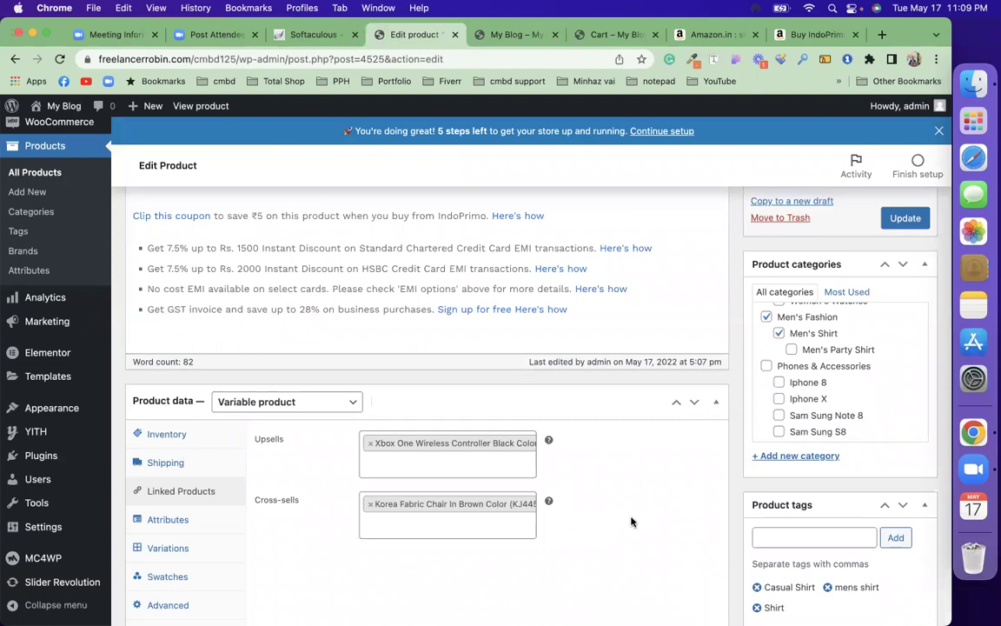
click(496, 37)
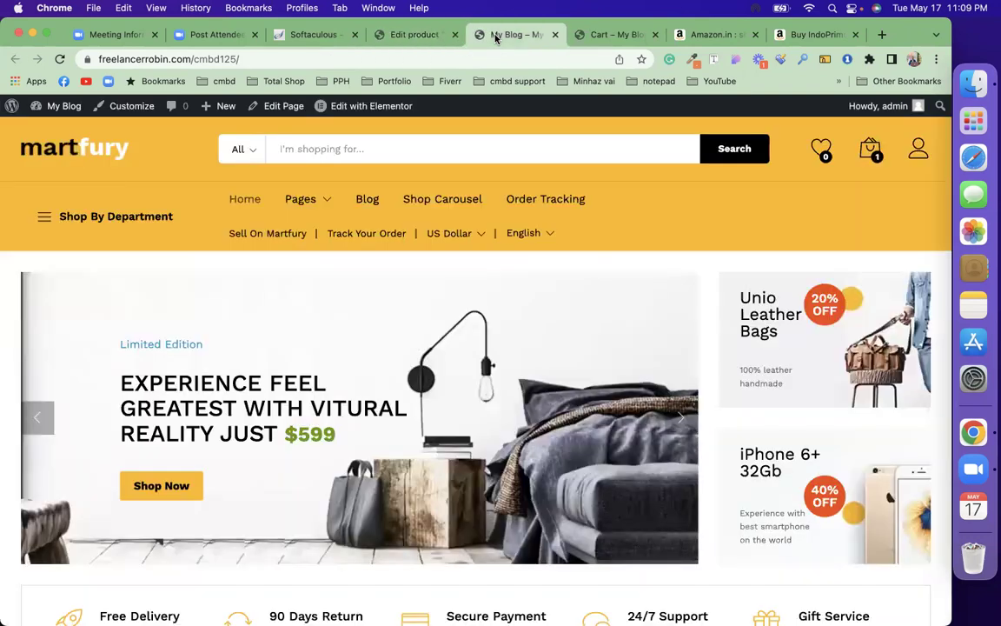
click(614, 36)
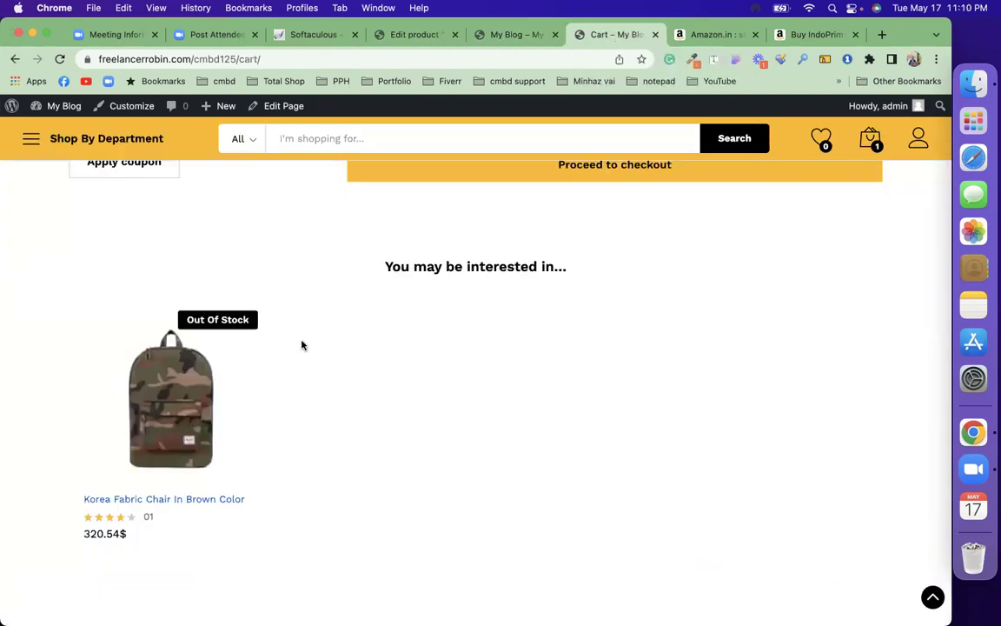
Review the shirt's line and totals in the cart, and proceed to checkout
scroll(434, 452, down, 10)
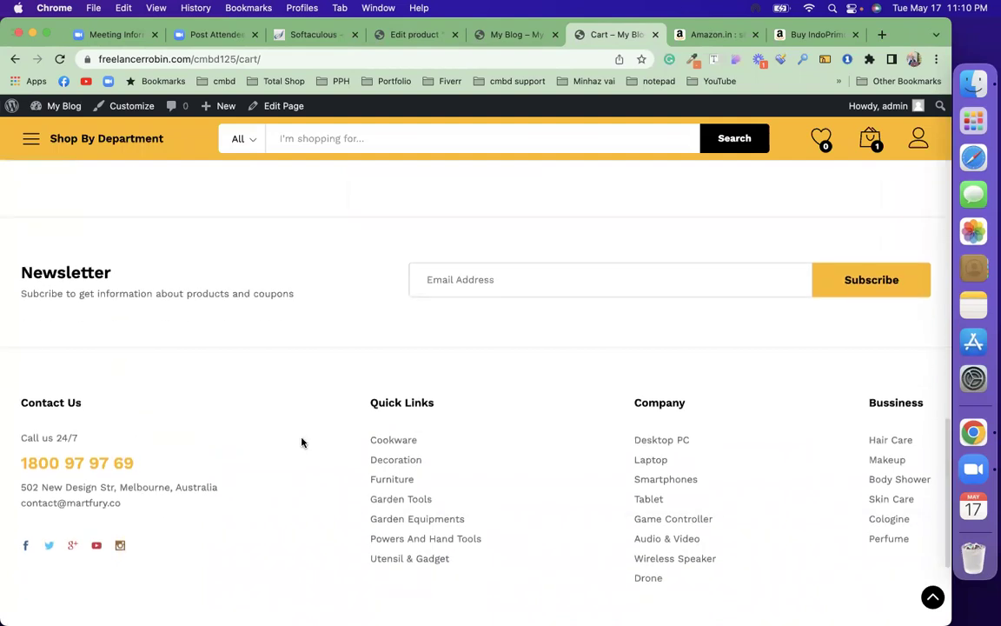
scroll(301, 443, up, 15)
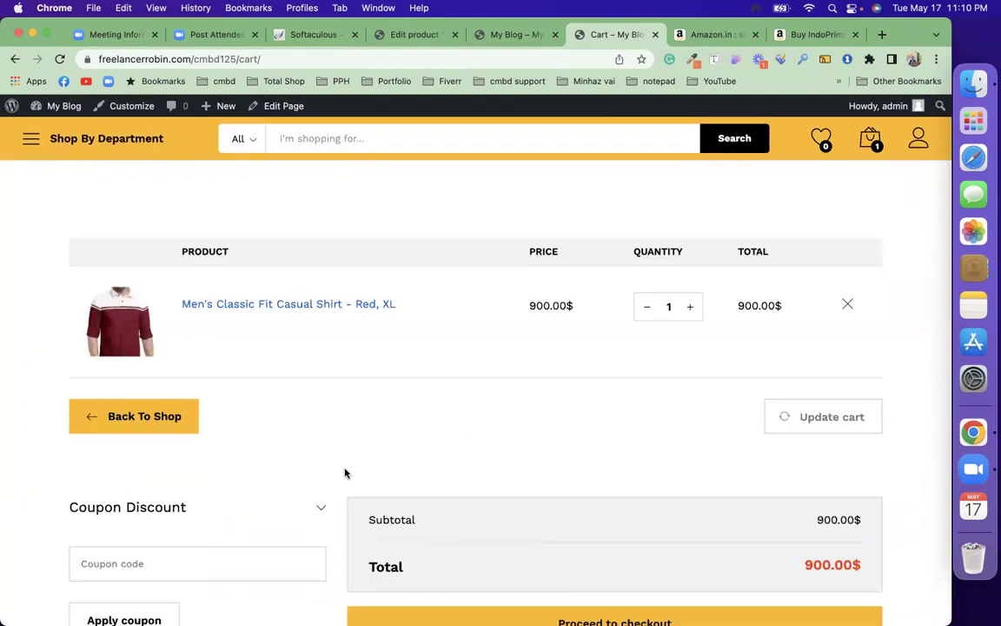
scroll(343, 470, down, 3)
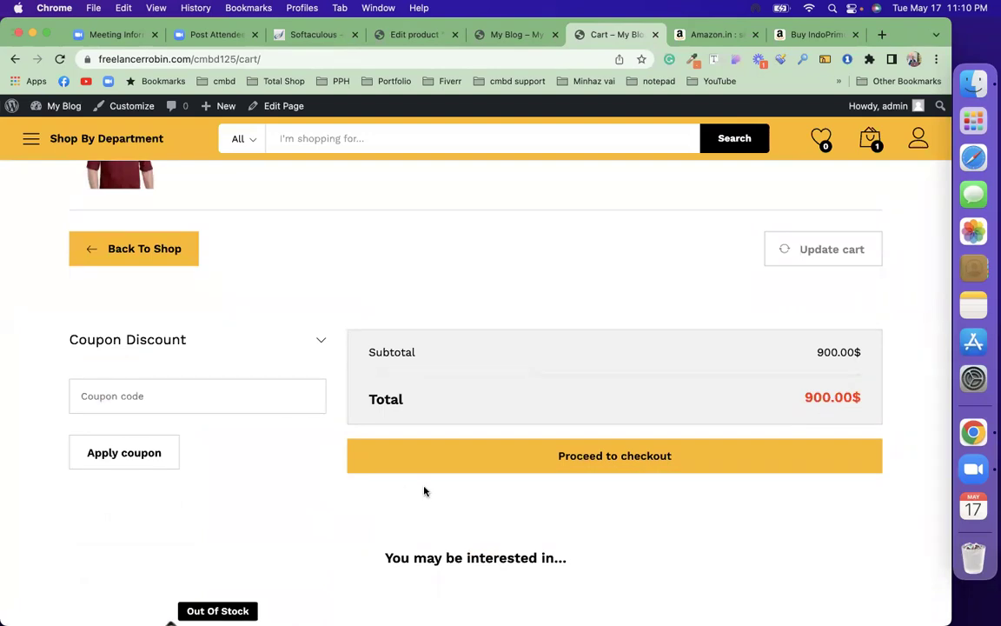
scroll(424, 489, down, 2)
click(466, 373)
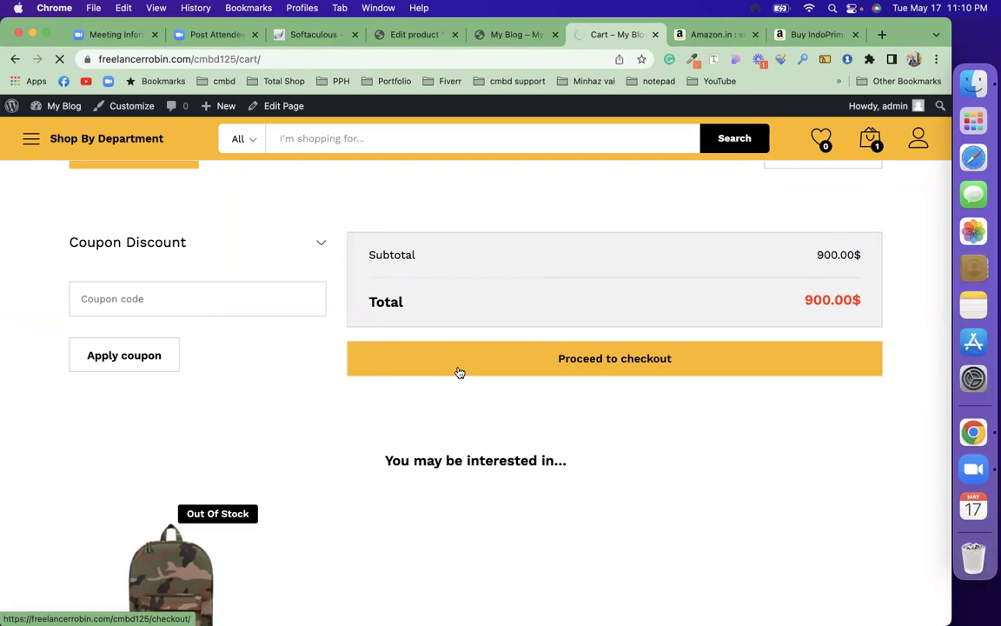
Examine the billing fields, order summary and payment section on the checkout page
scroll(417, 361, down, 4)
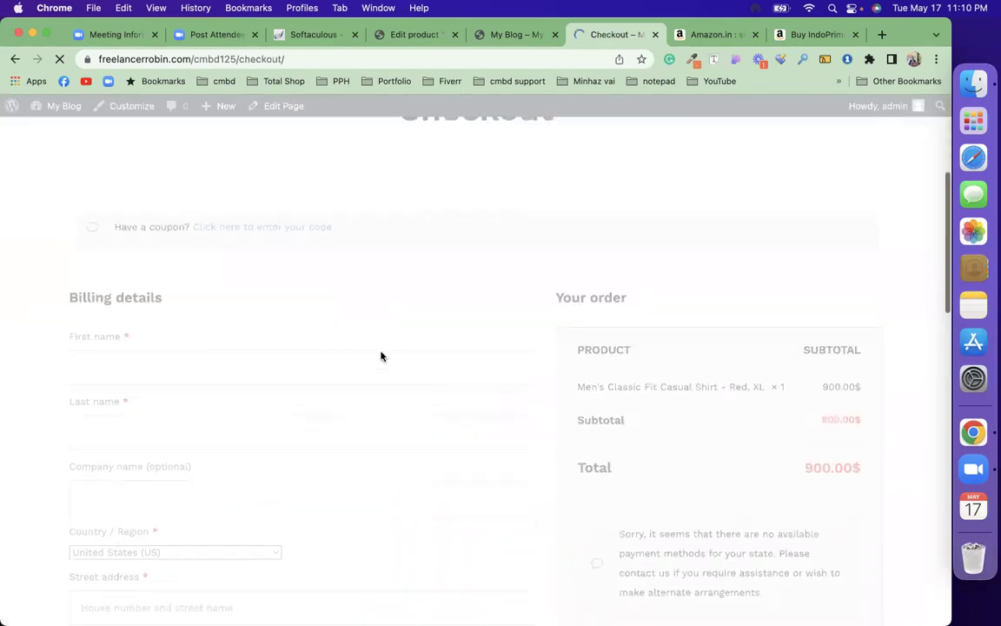
scroll(474, 439, up, 4)
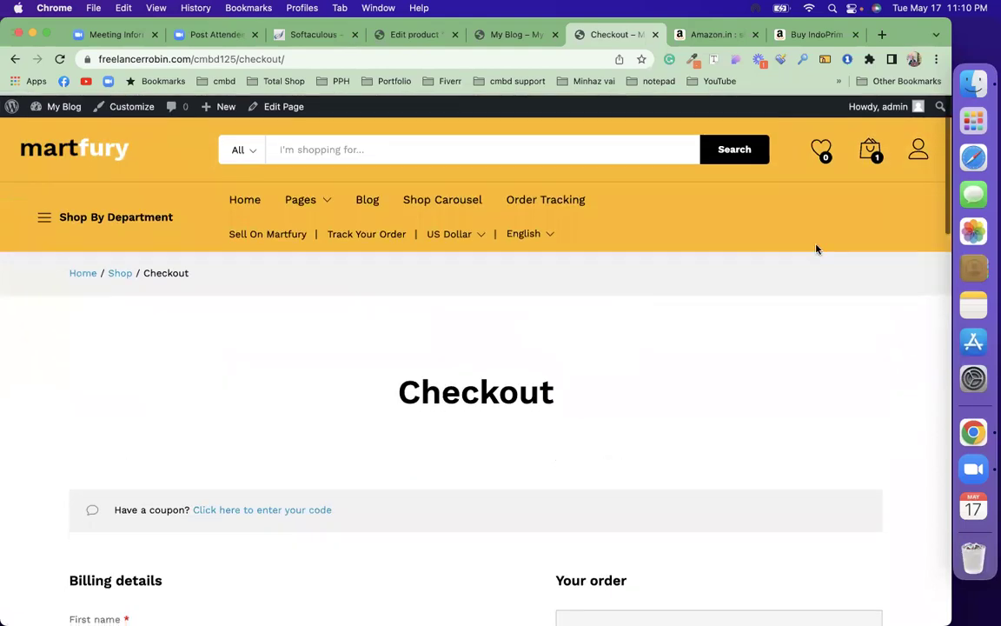
scroll(588, 448, down, 6)
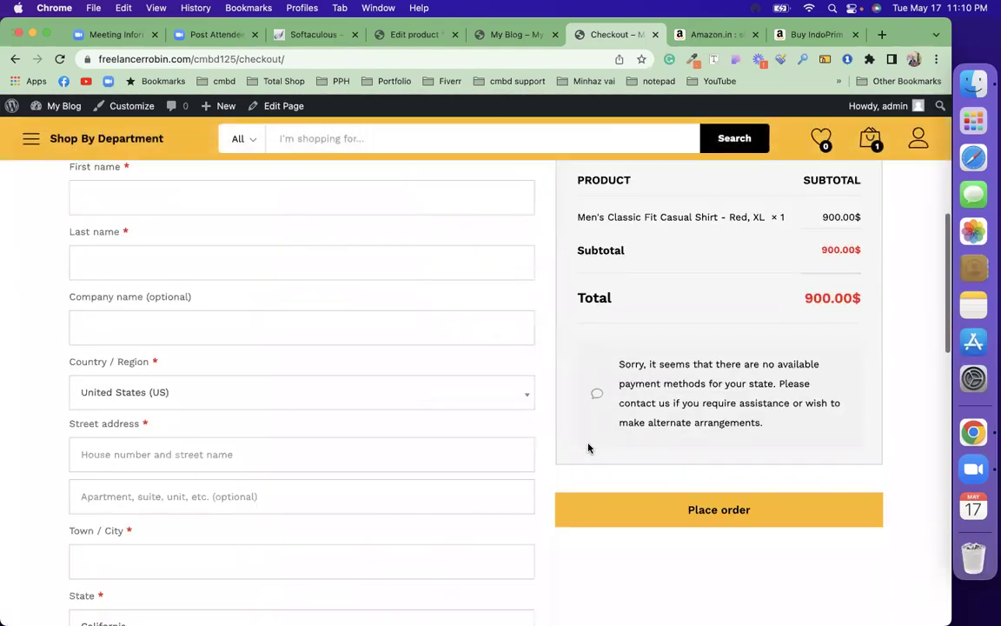
scroll(588, 448, up, 1)
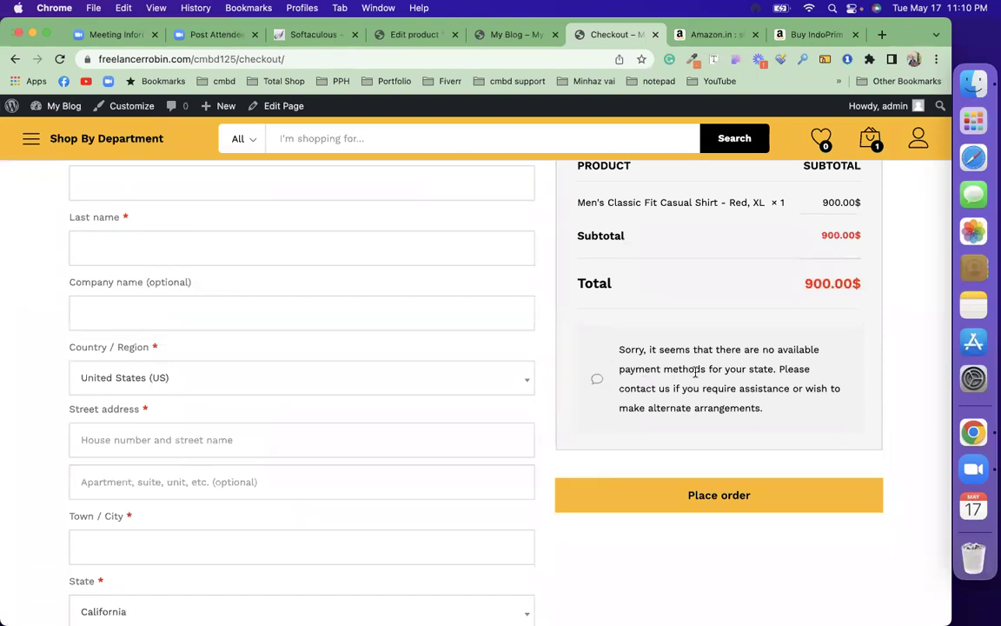
scroll(695, 372, up, 3)
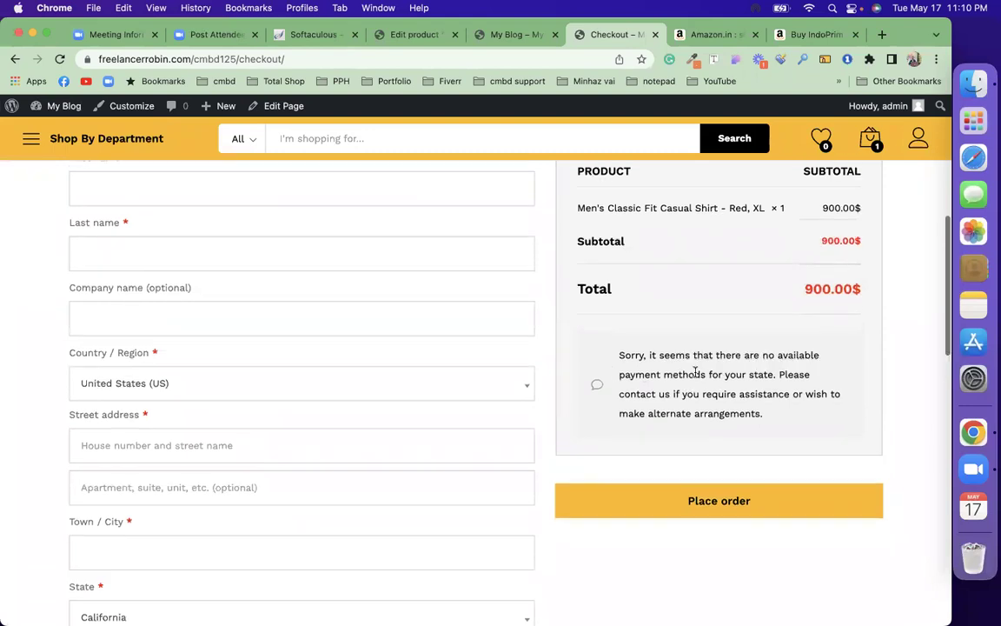
scroll(685, 439, up, 7)
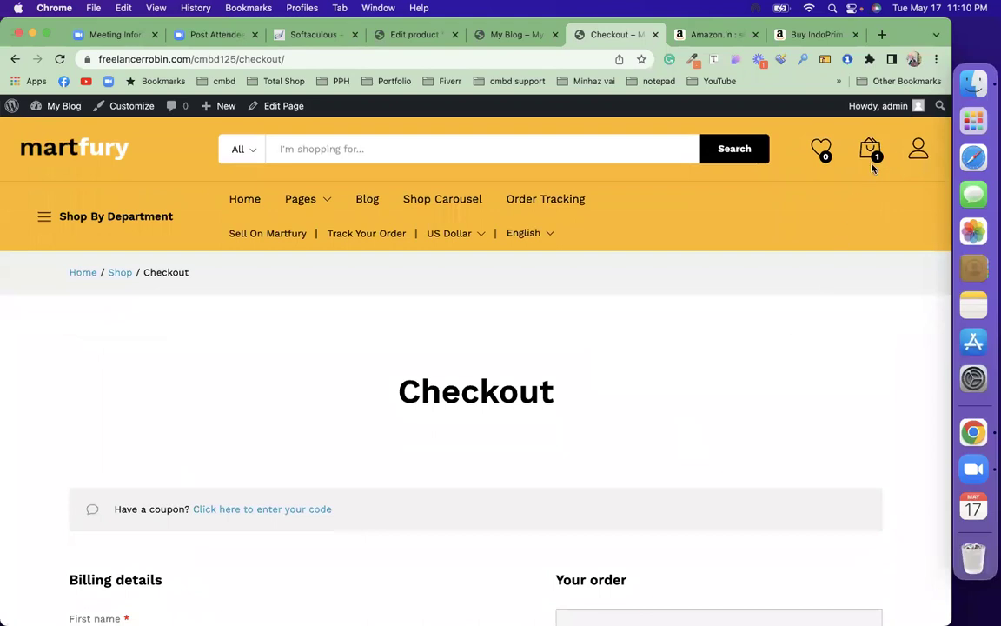
Remove the shirt from the cart, go to the store's home page, and return to the shirt's product editor
mouse_move(871, 149)
click(912, 198)
click(83, 147)
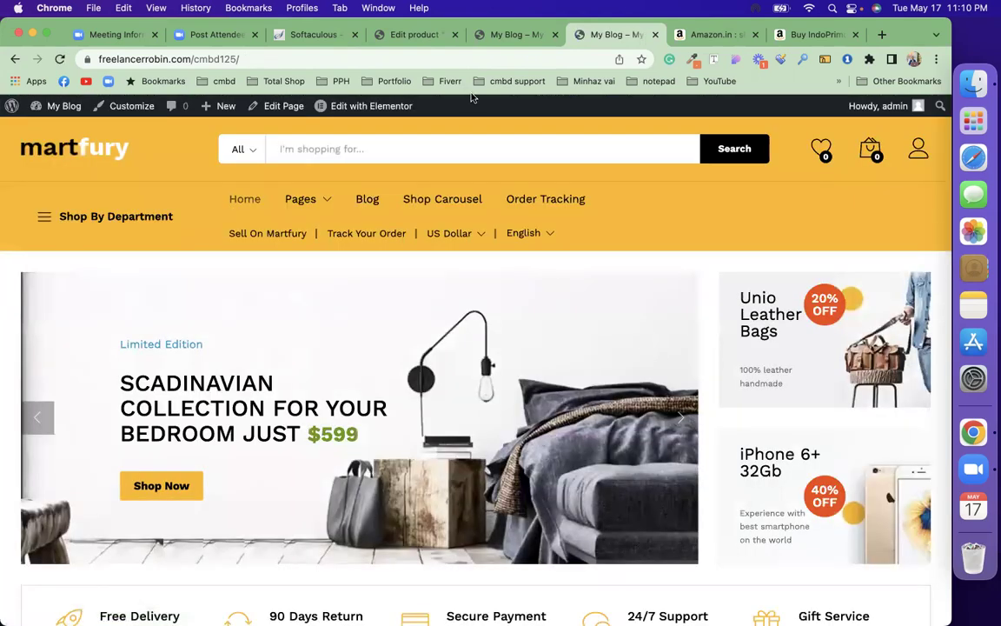
click(418, 35)
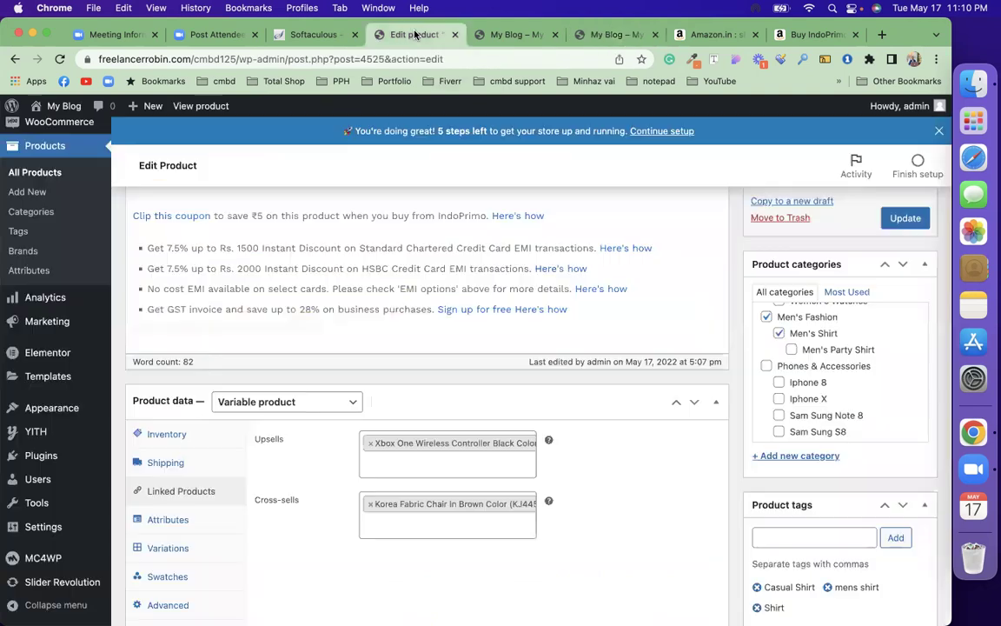
Open the payment settings of WooCommerce
scroll(48, 309, up, 5)
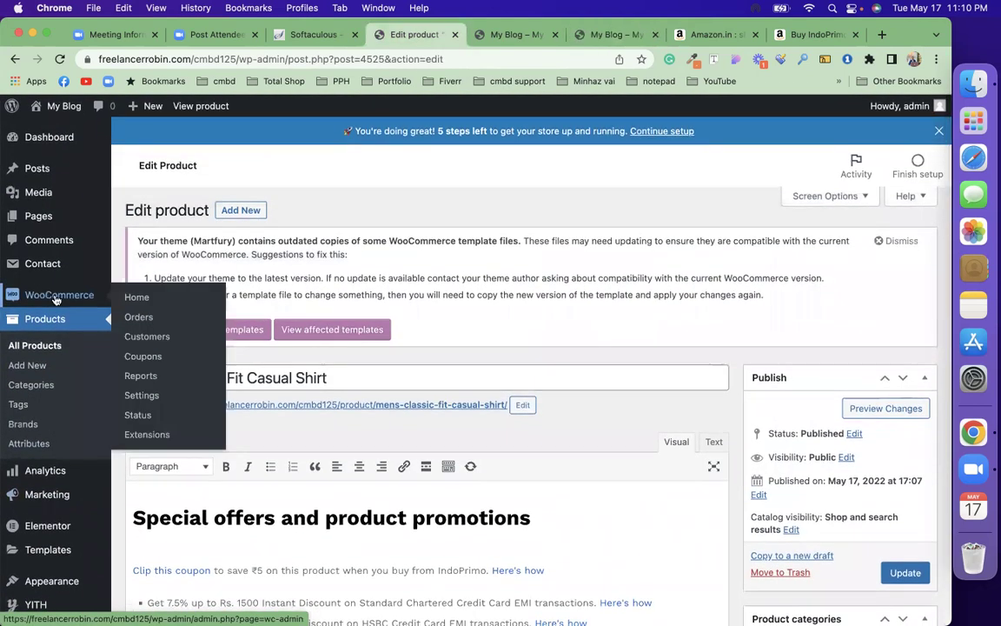
click(142, 395)
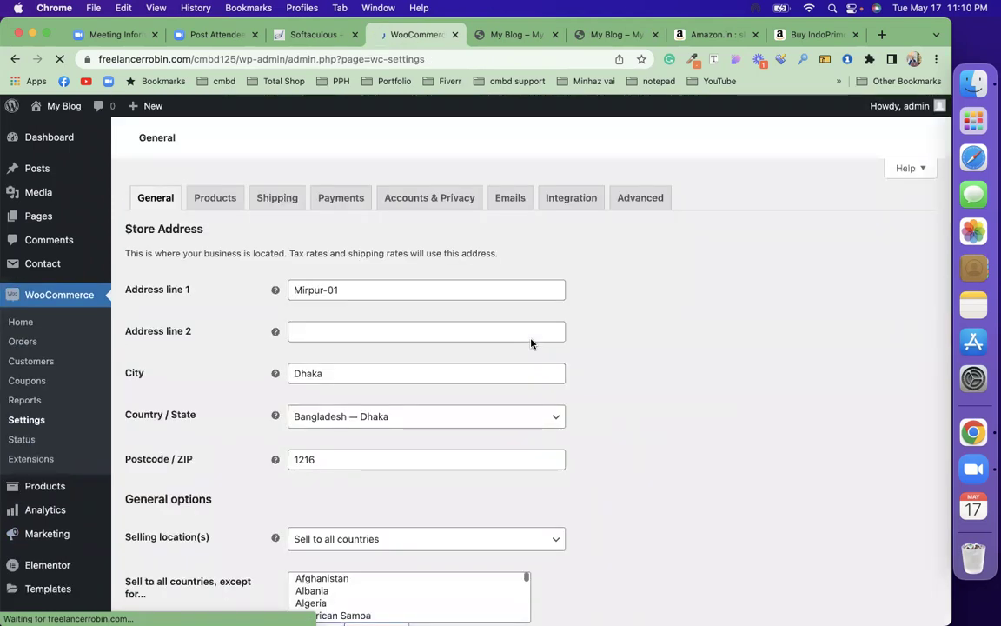
click(323, 206)
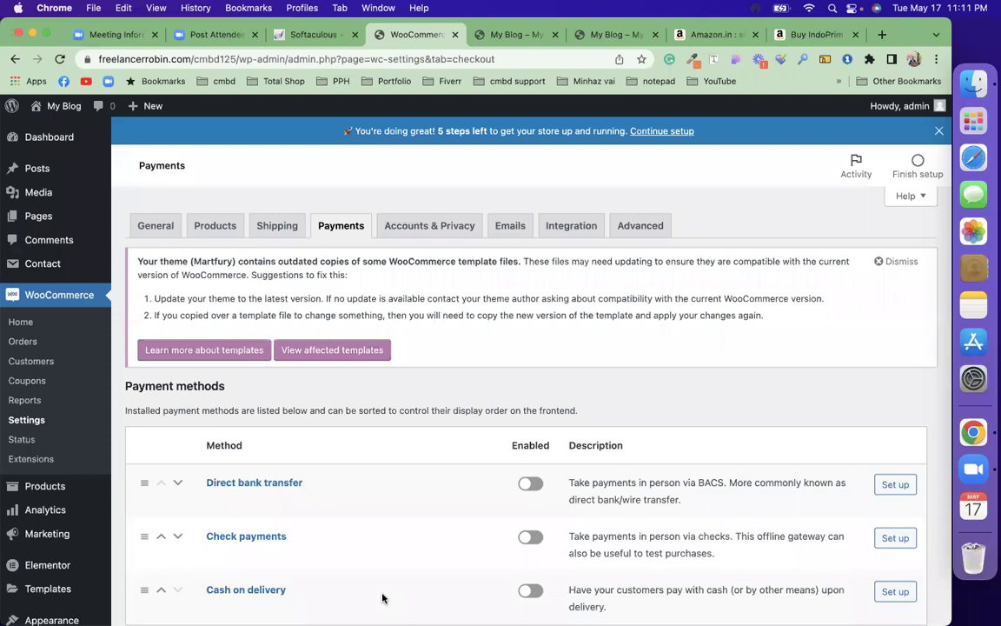
Open the list of all products in a new browser tab
mouse_move(86, 489)
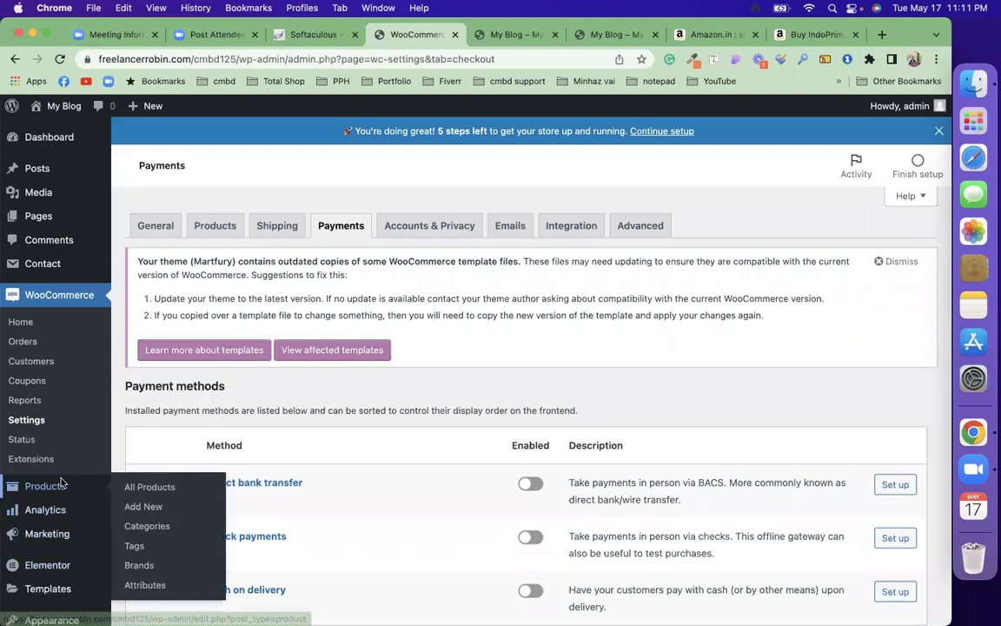
right_click(139, 487)
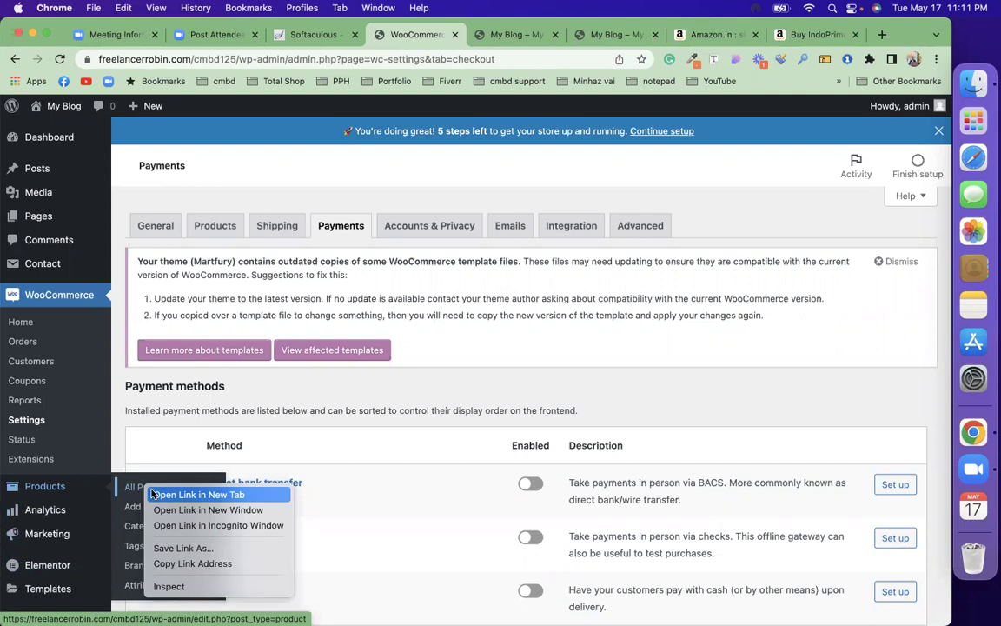
click(182, 497)
click(456, 35)
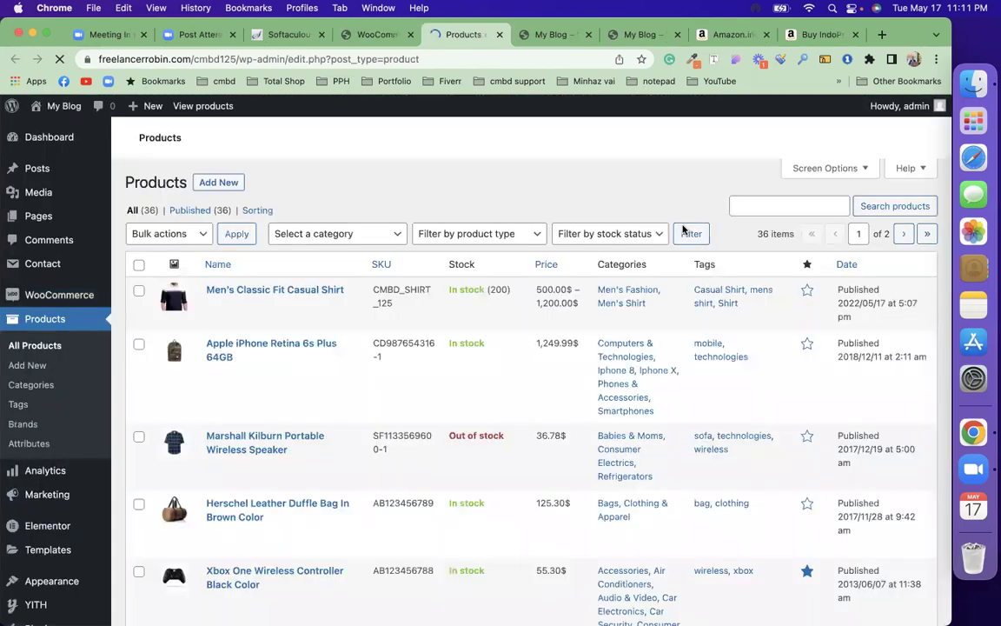
Move the Apple iPhone Retina 6s Plus 64GB product to the trash and restore it from there
scroll(773, 320, down, 2)
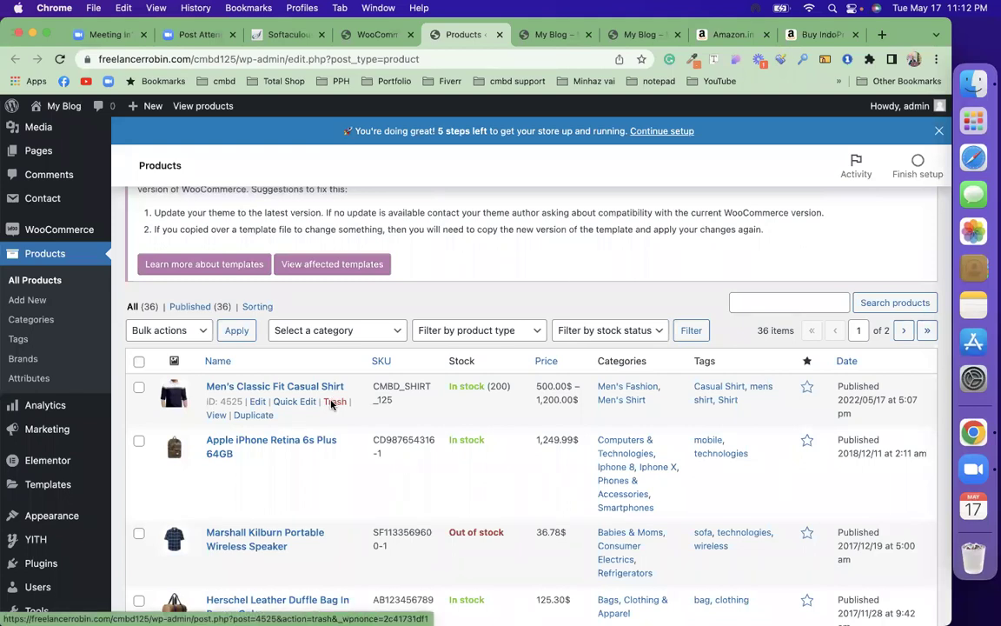
scroll(330, 403, down, 3)
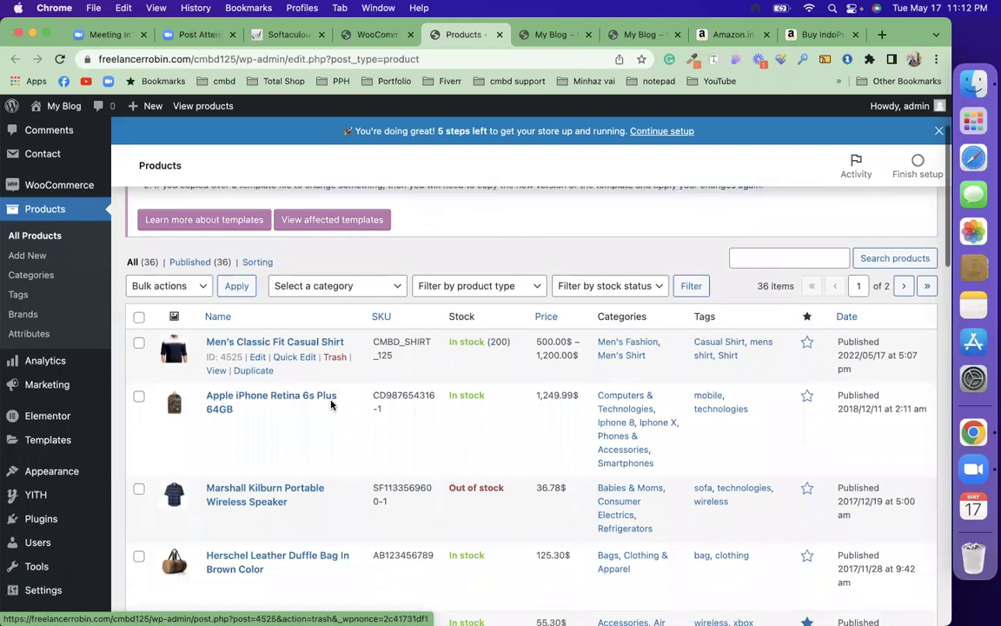
click(335, 409)
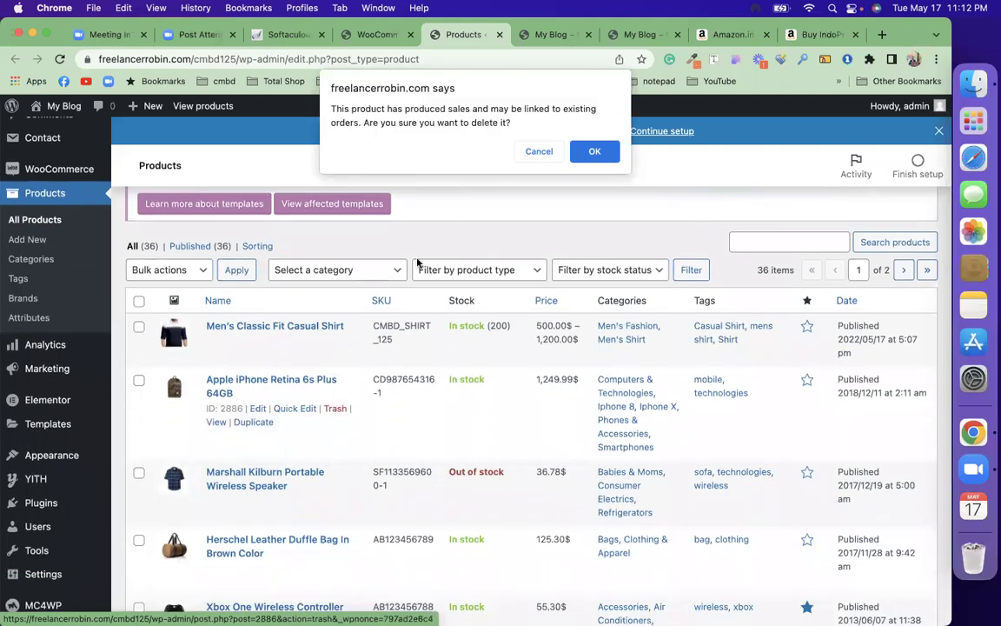
click(598, 154)
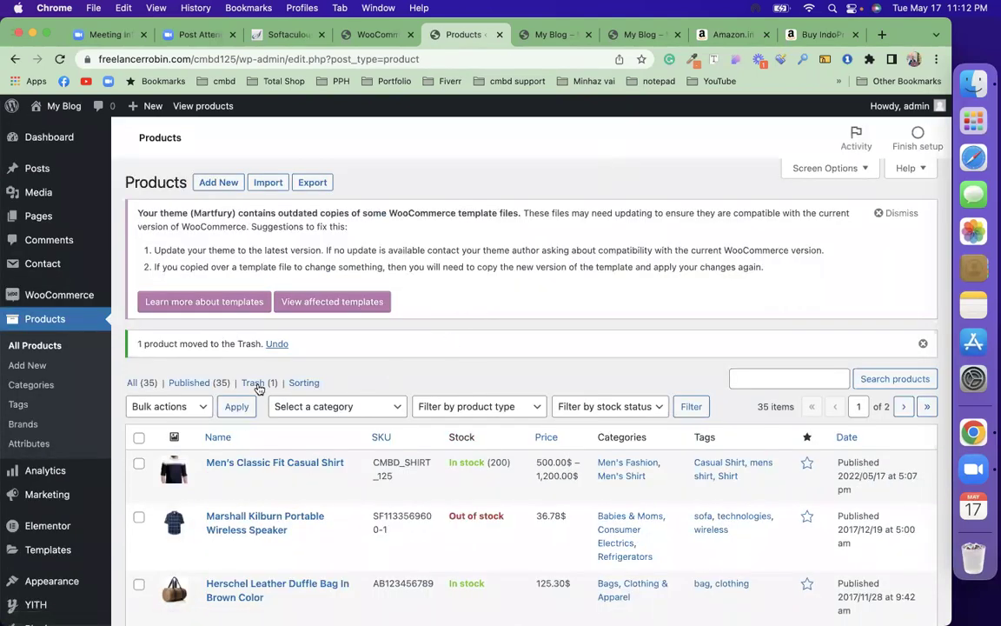
click(255, 383)
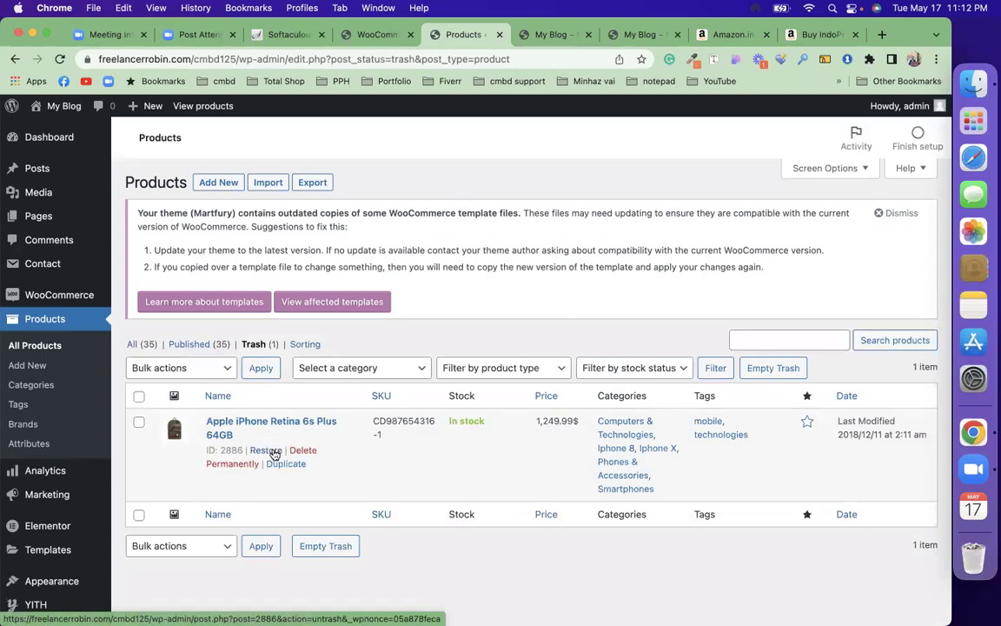
click(273, 452)
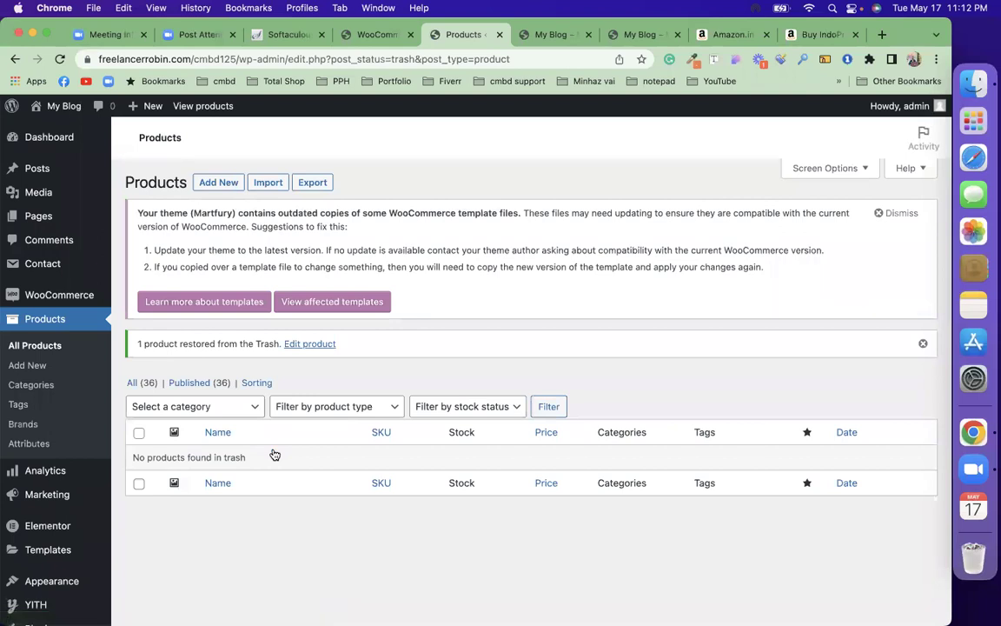
Review the store's payment methods and the additional payment extensions offered in the payment settings
click(375, 34)
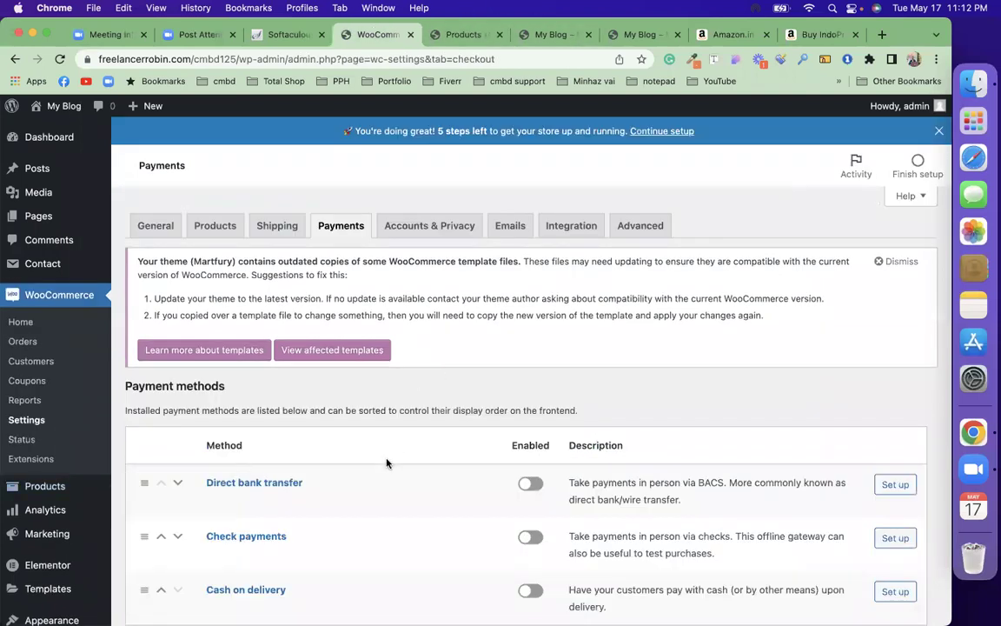
scroll(386, 463, down, 5)
scroll(306, 418, down, 3)
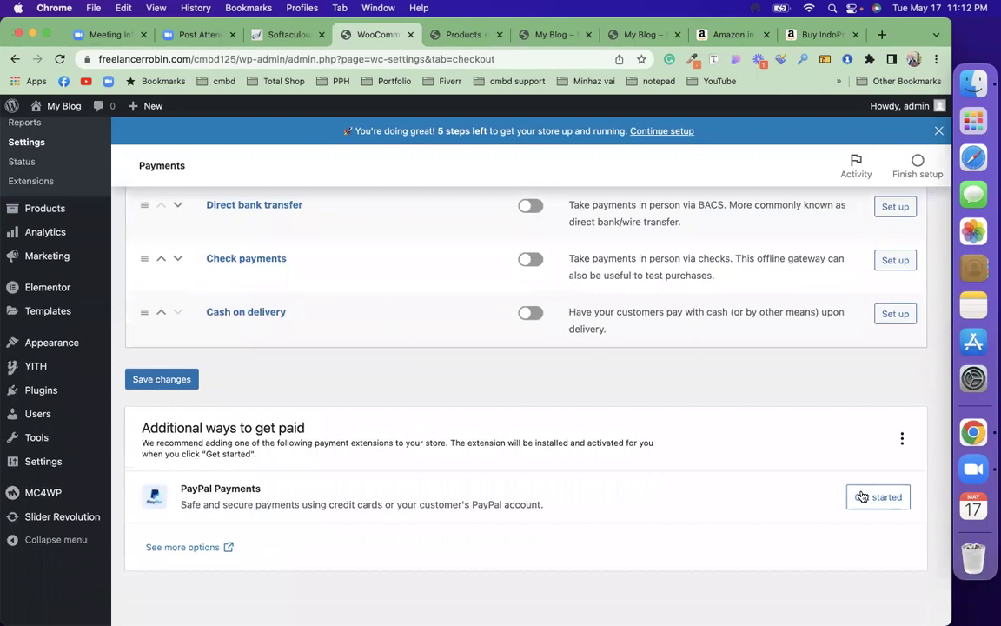
scroll(402, 401, up, 6)
scroll(402, 401, up, 1)
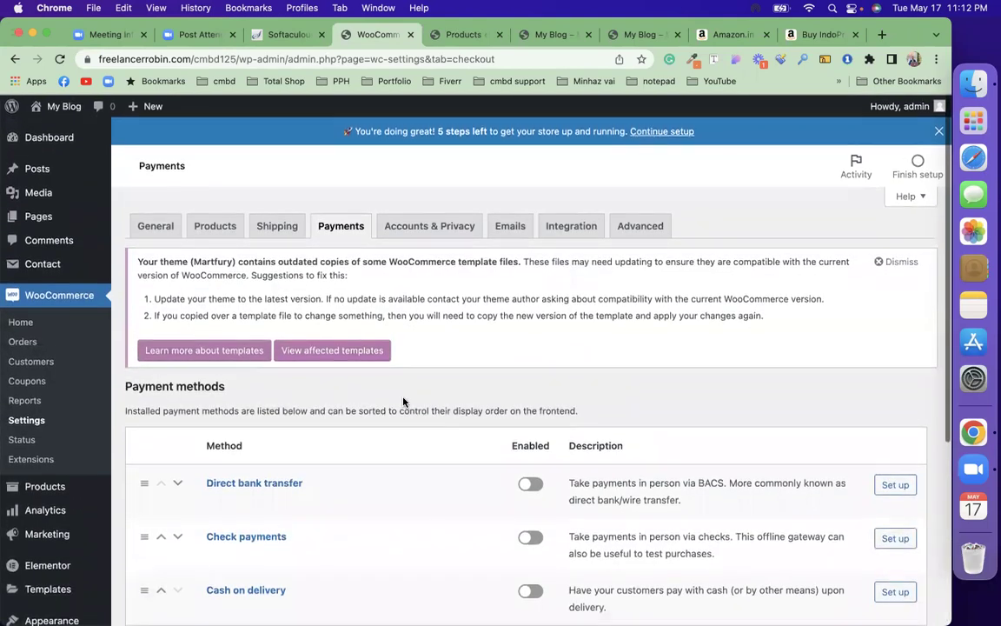
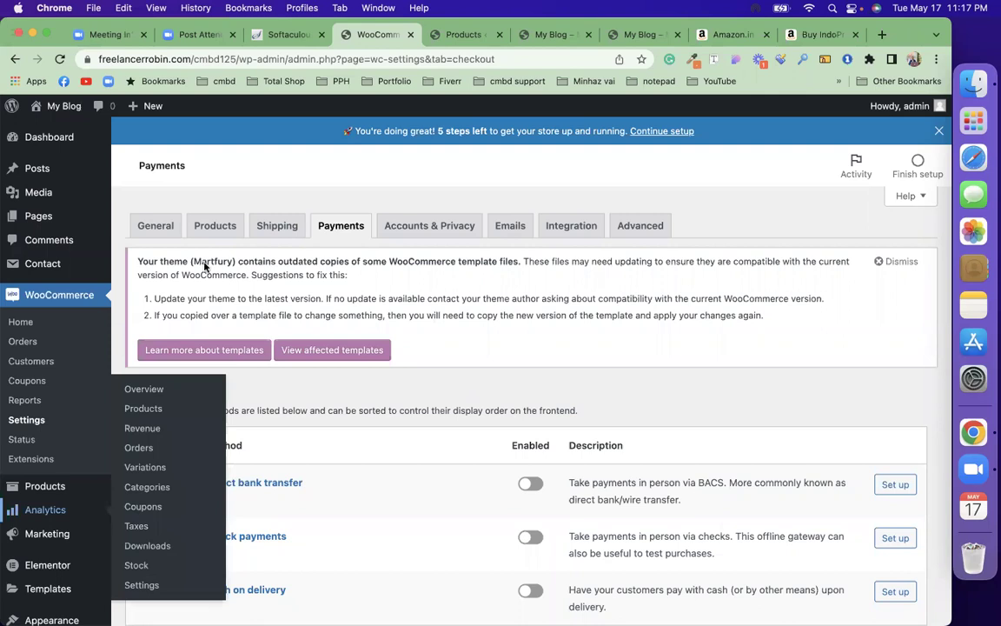
Go to the page for adding plugins in the products tab and search for "bkash"
click(465, 35)
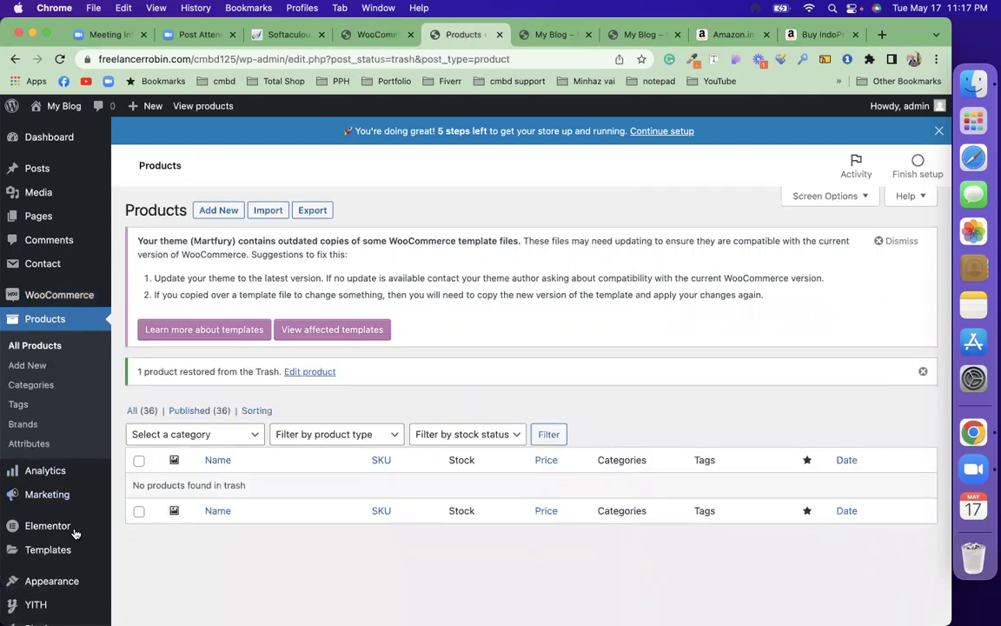
mouse_move(54, 555)
scroll(56, 560, down, 1)
scroll(57, 561, down, 3)
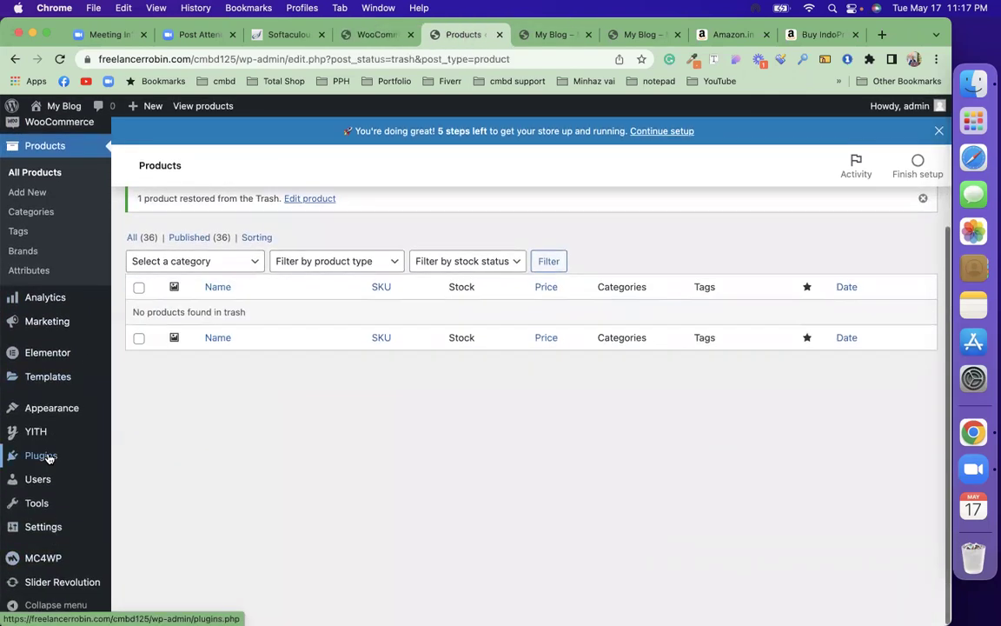
mouse_move(39, 456)
click(137, 478)
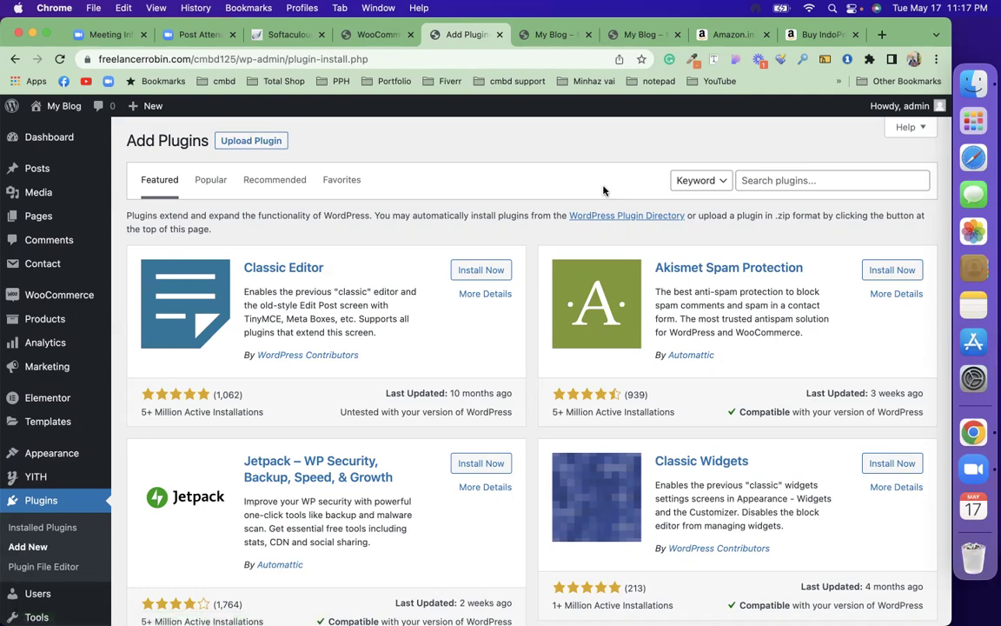
click(767, 180)
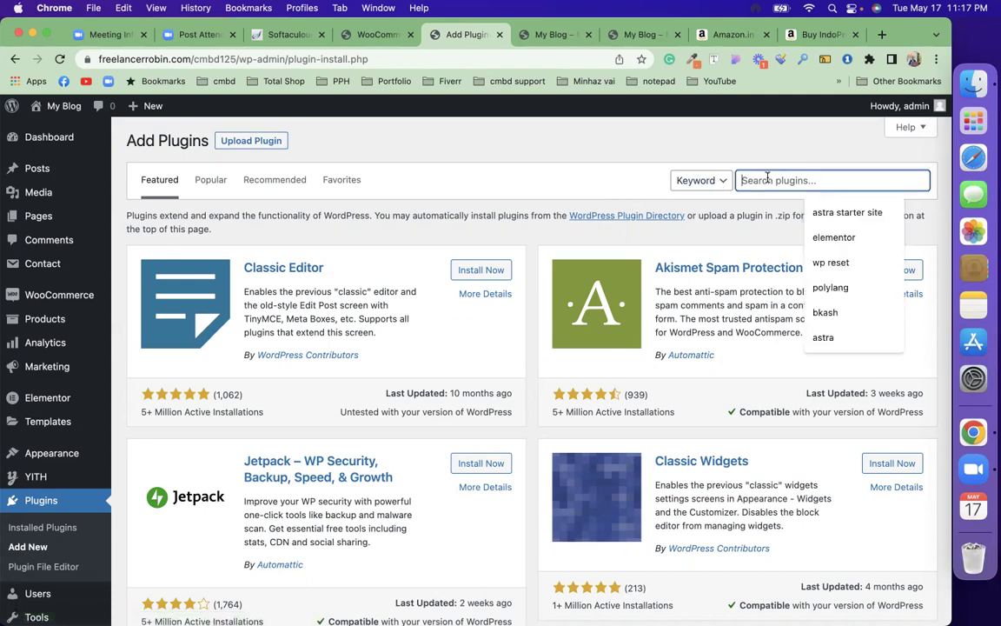
click(826, 313)
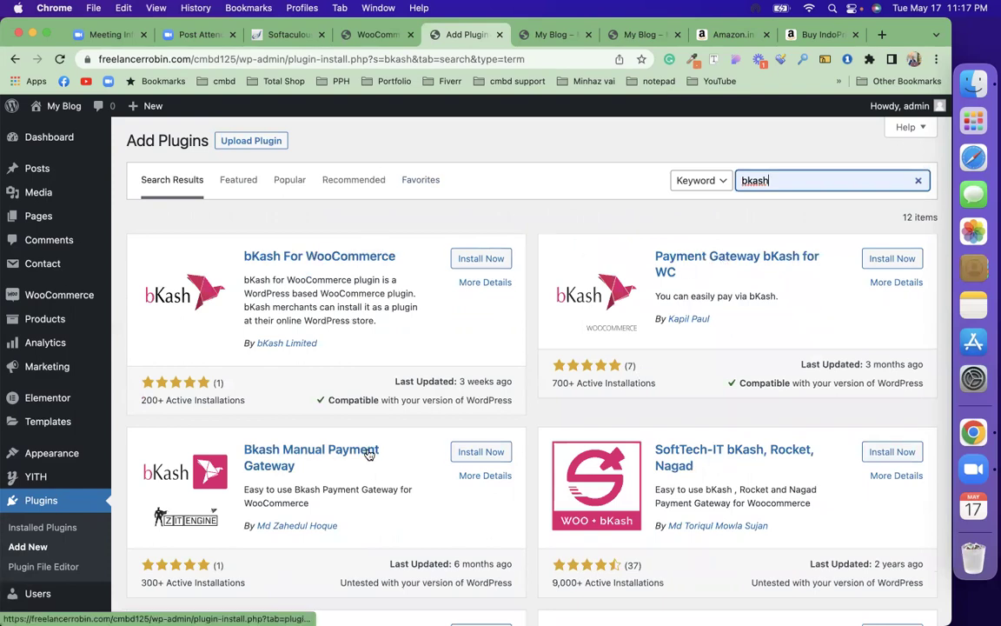
Look through the bKash plugins, and install and activate "SoftTech-IT bKash, Rocket, Nagad"
scroll(368, 453, down, 10)
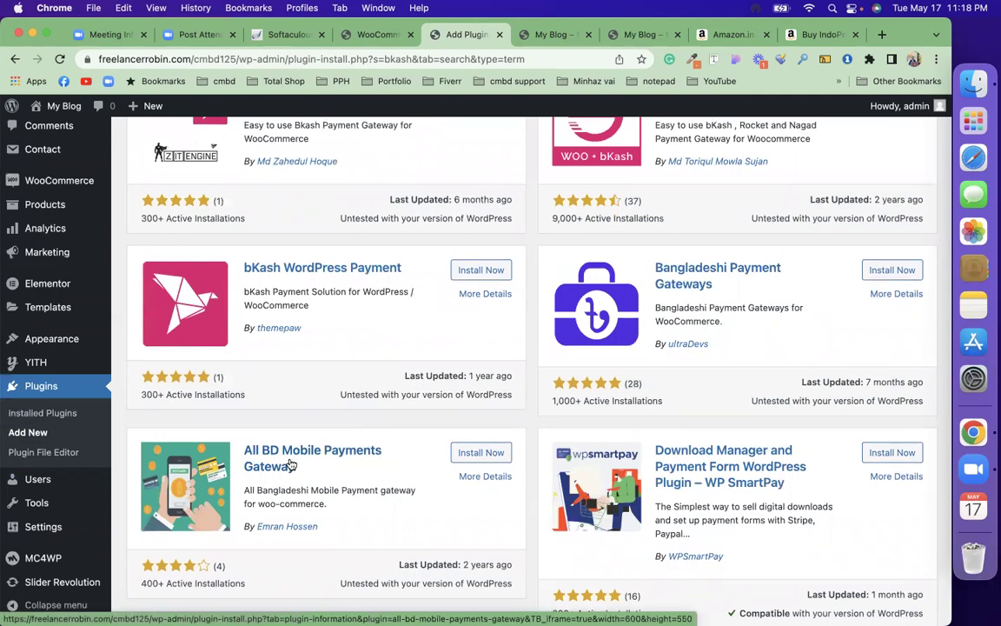
scroll(260, 496, down, 2)
scroll(692, 404, down, 7)
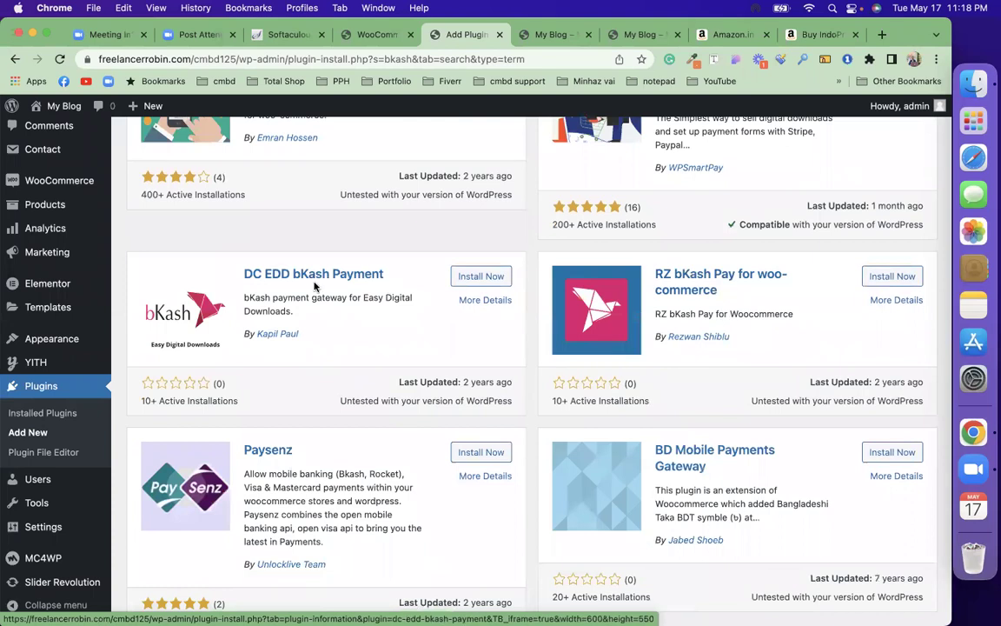
scroll(388, 464, down, 2)
scroll(389, 464, down, 1)
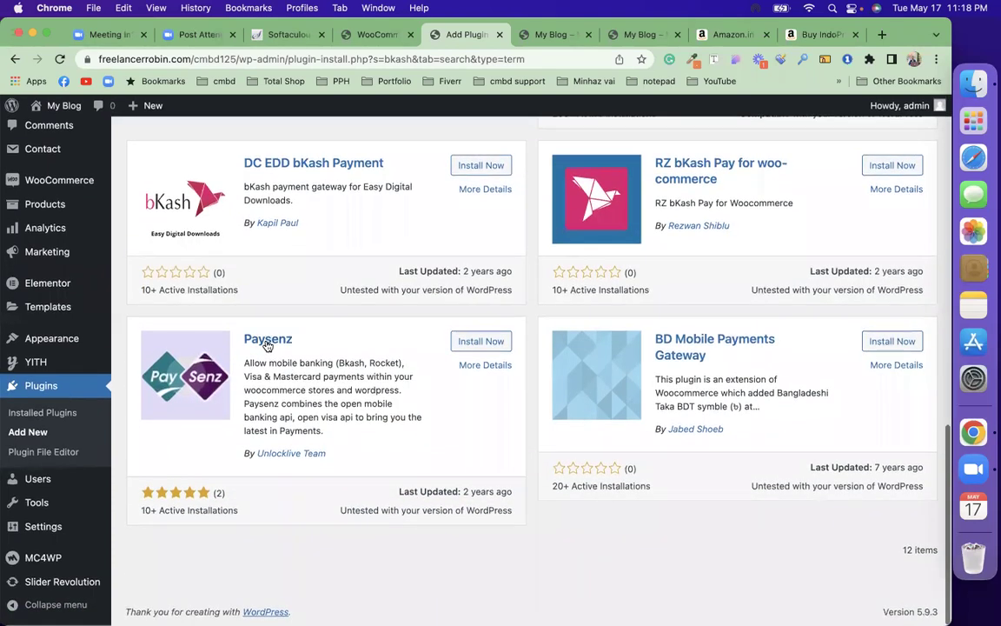
scroll(728, 359, up, 16)
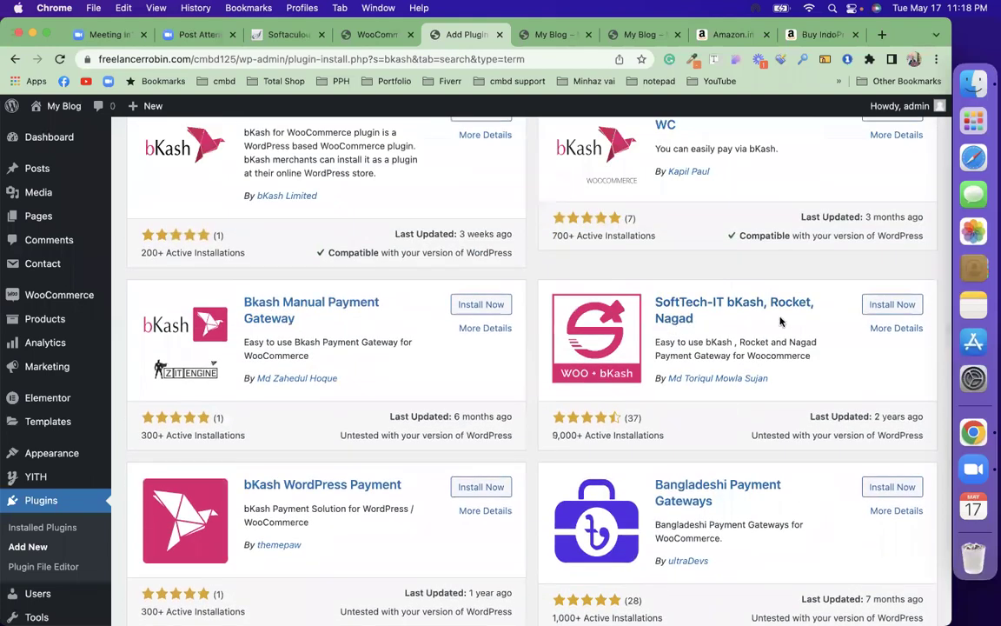
click(903, 306)
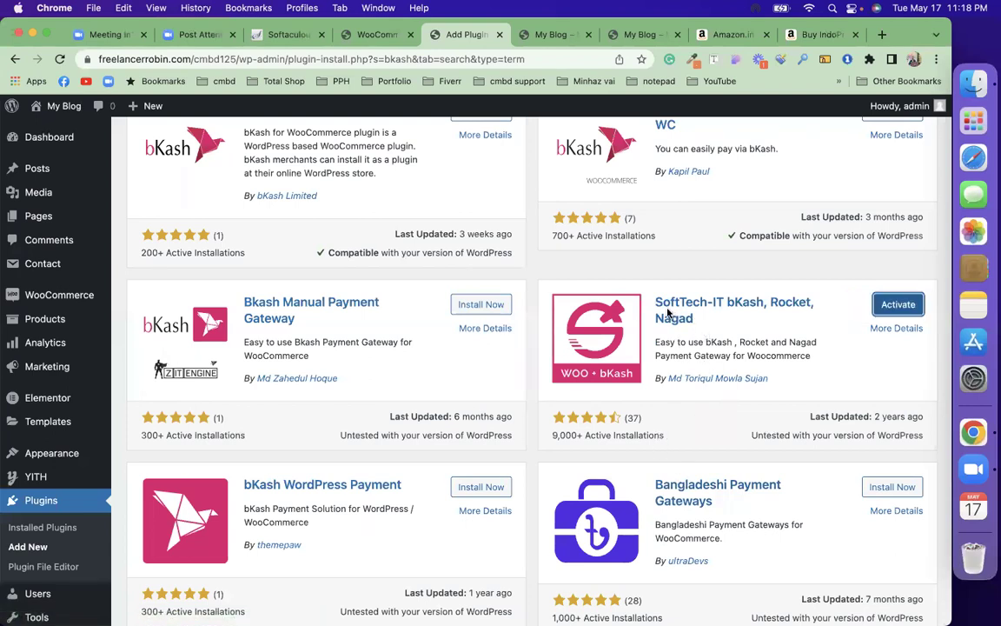
click(884, 304)
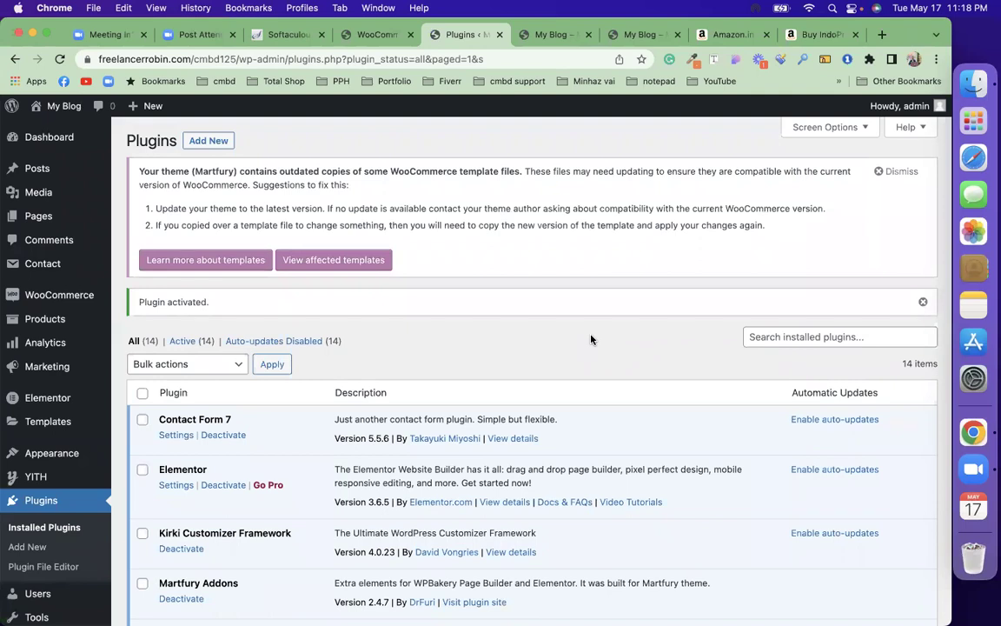
Reload the store's payment settings and open the options of the bKash payment method
mouse_move(29, 301)
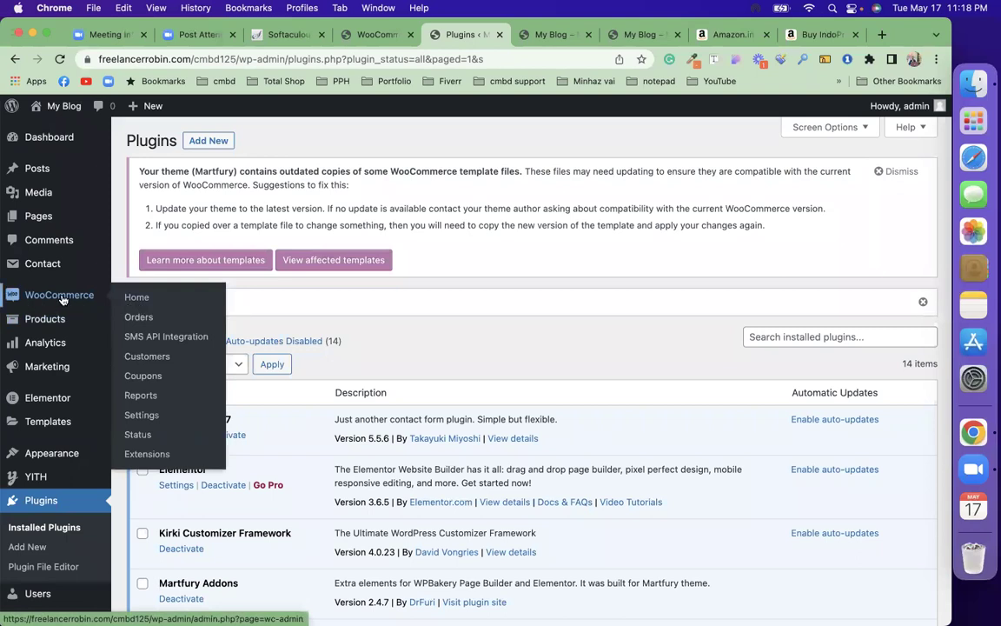
click(371, 34)
key(super+r)
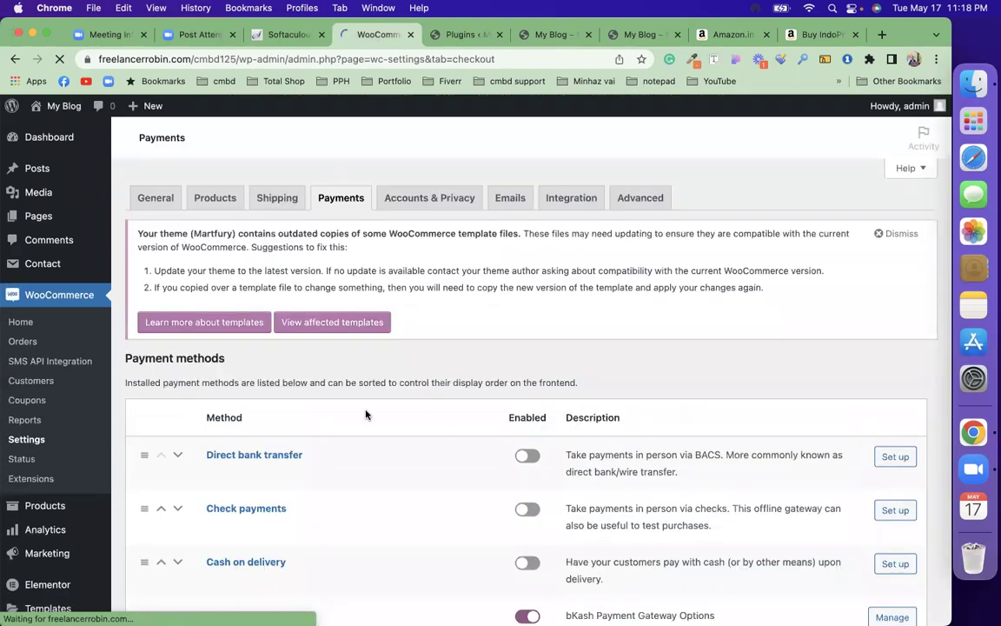
scroll(366, 414, down, 5)
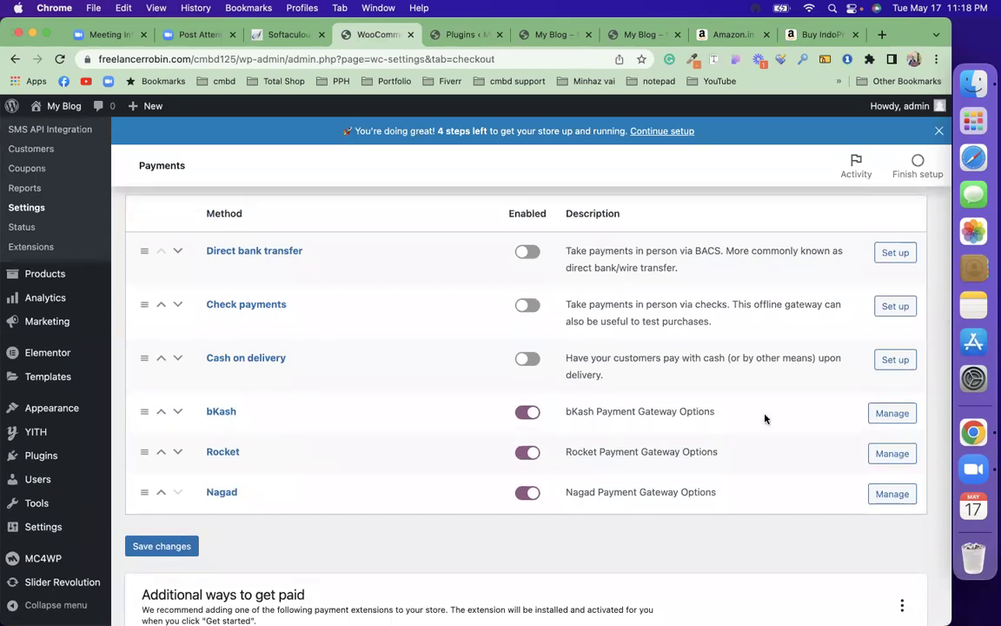
click(873, 418)
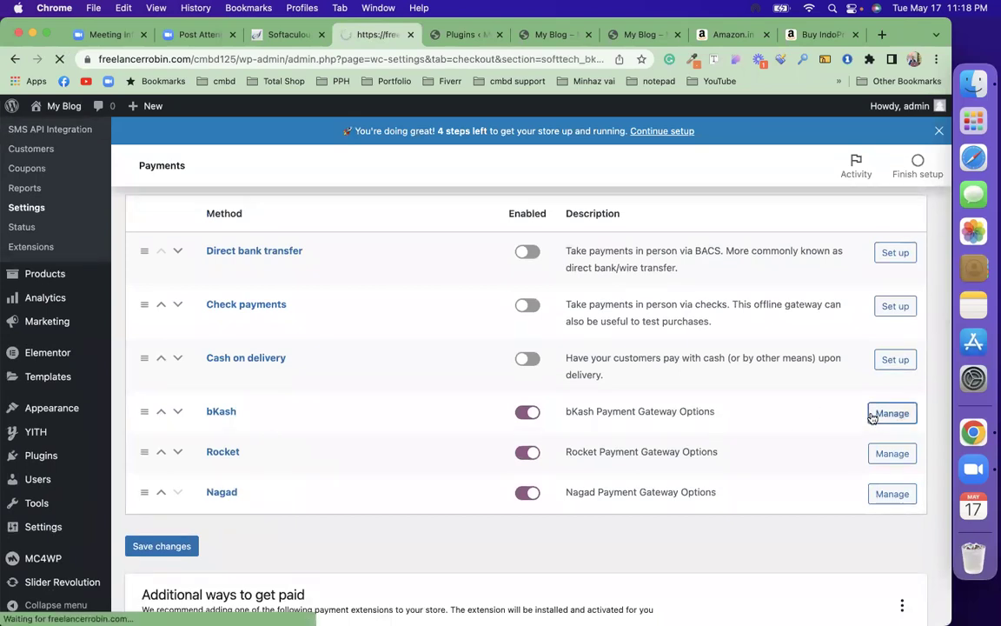
Set the title of the bKash payment method to "bKash pay"
scroll(376, 451, down, 2)
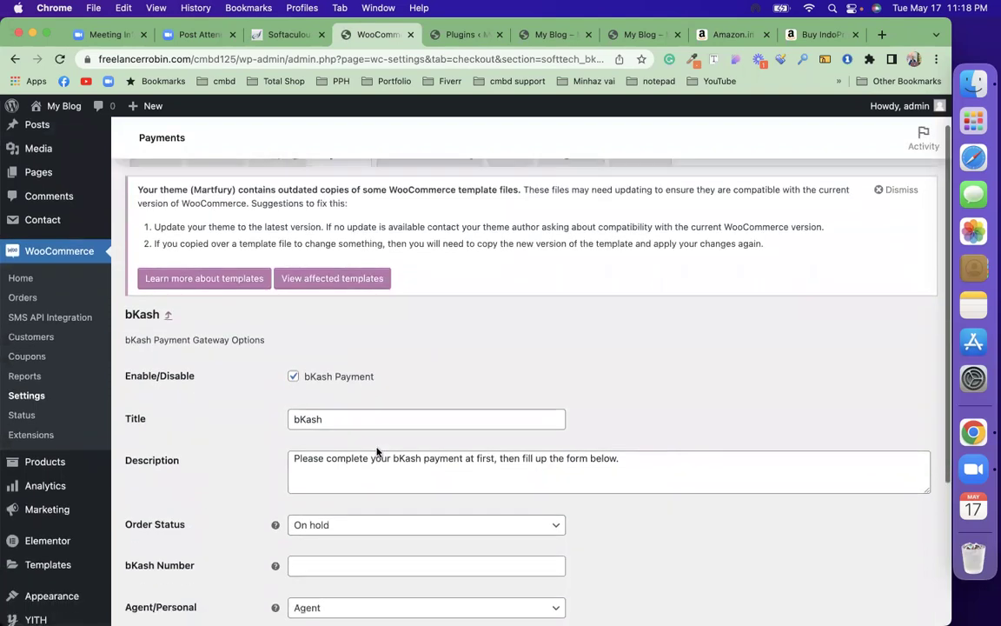
click(357, 380)
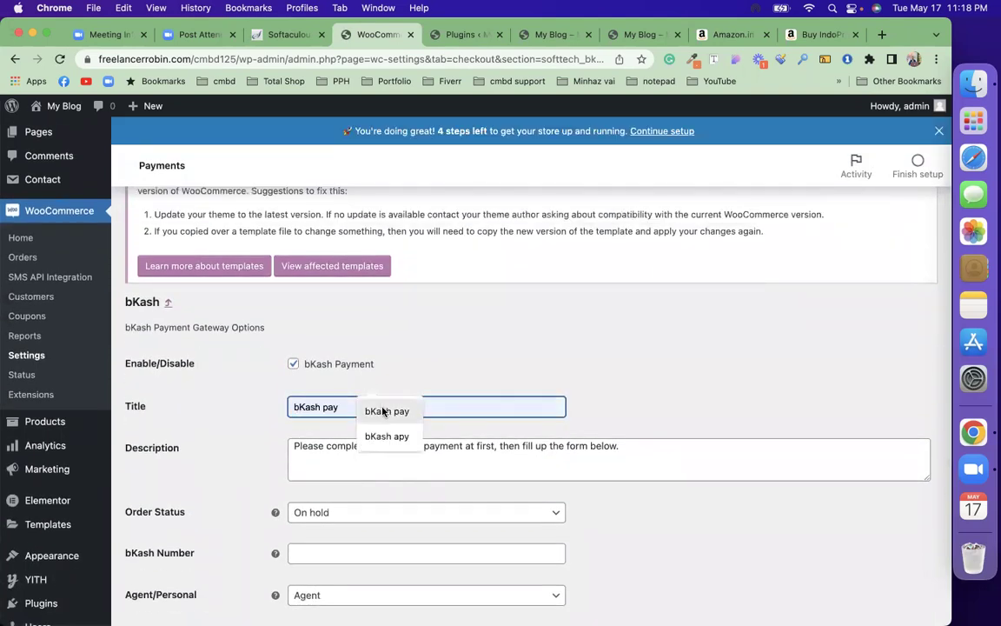
click(387, 411)
Replace "fill up" with the suggested "fill-up" in the bKash payment description
scroll(382, 406, down, 3)
click(351, 325)
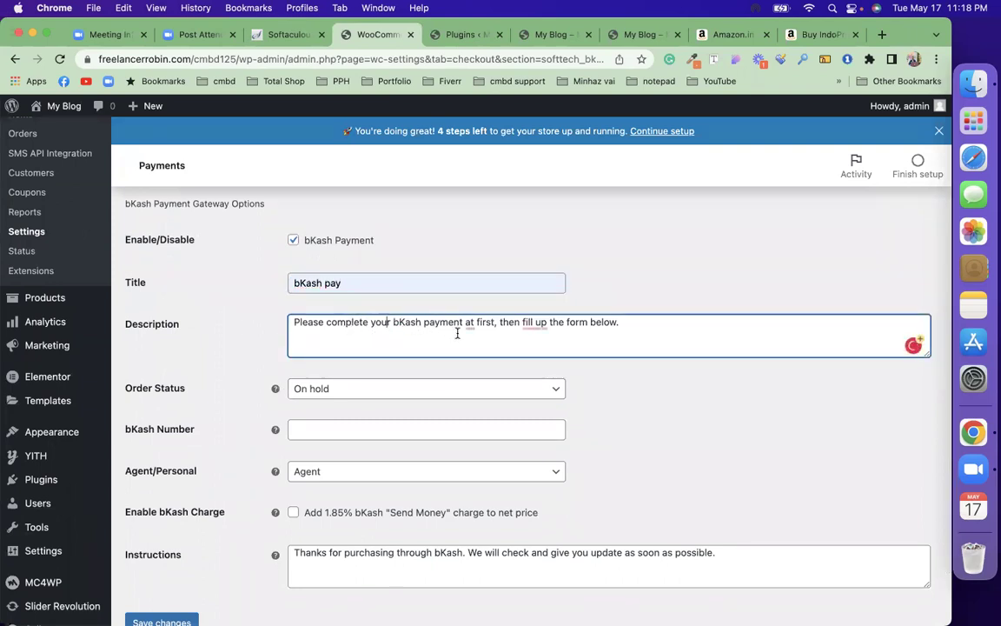
mouse_move(534, 323)
click(536, 358)
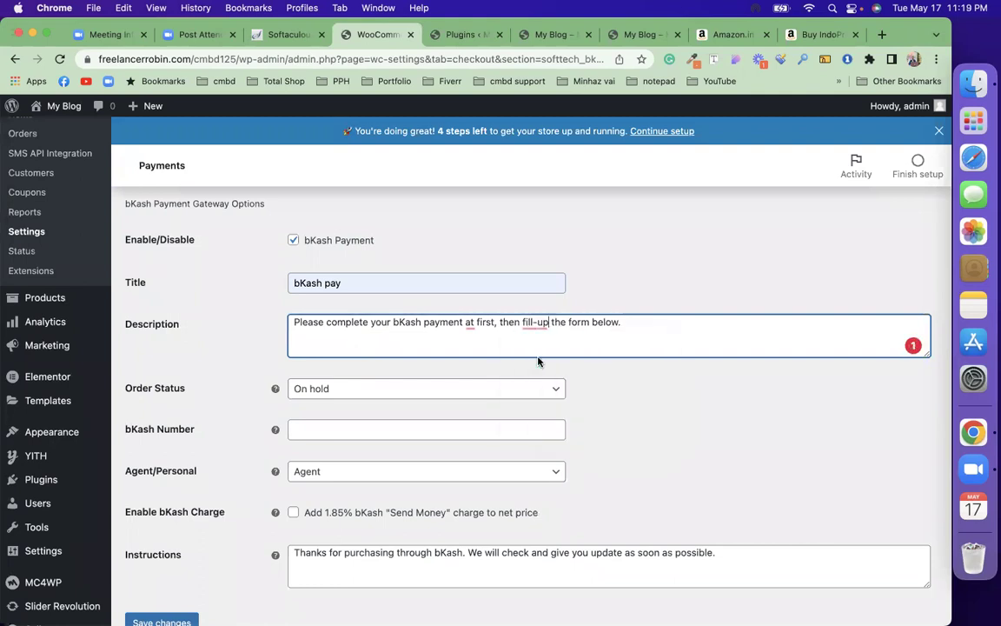
Correct the comma after "at first" in the bKash description and review the order status choices, keeping "On hold"
click(496, 323)
text(,)
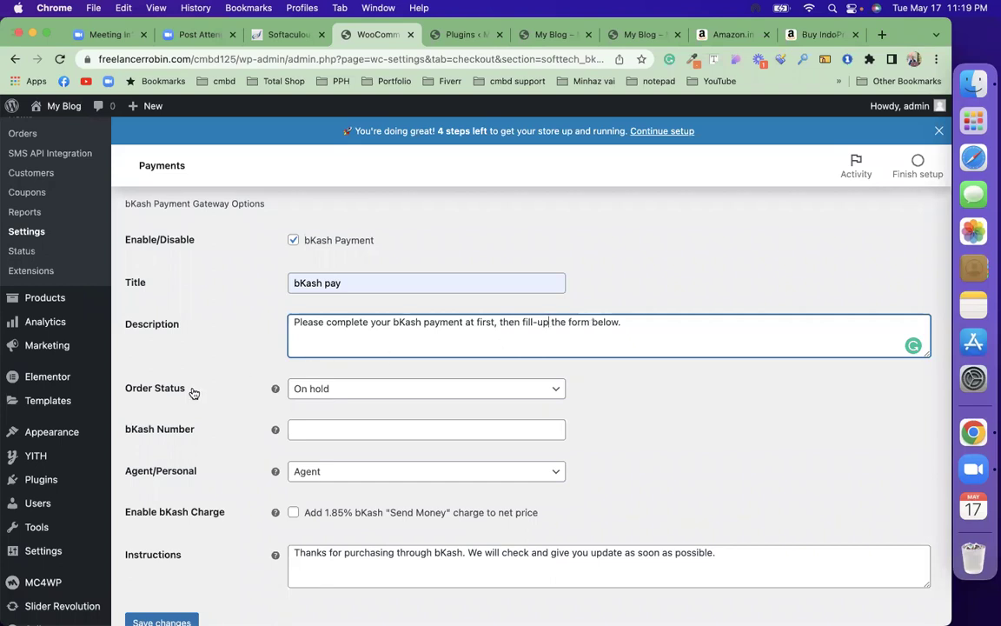
click(360, 391)
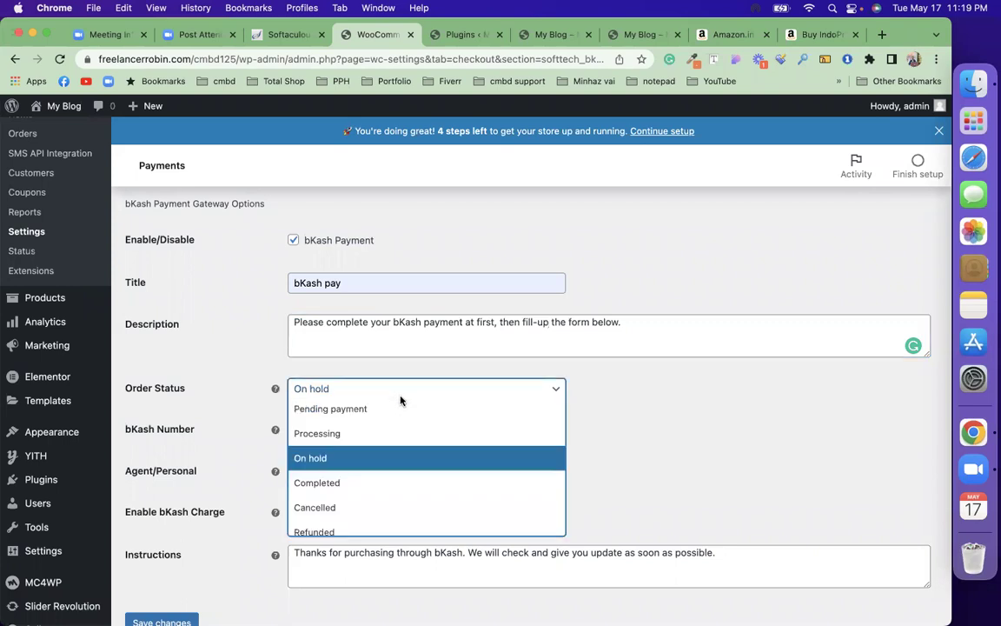
click(595, 425)
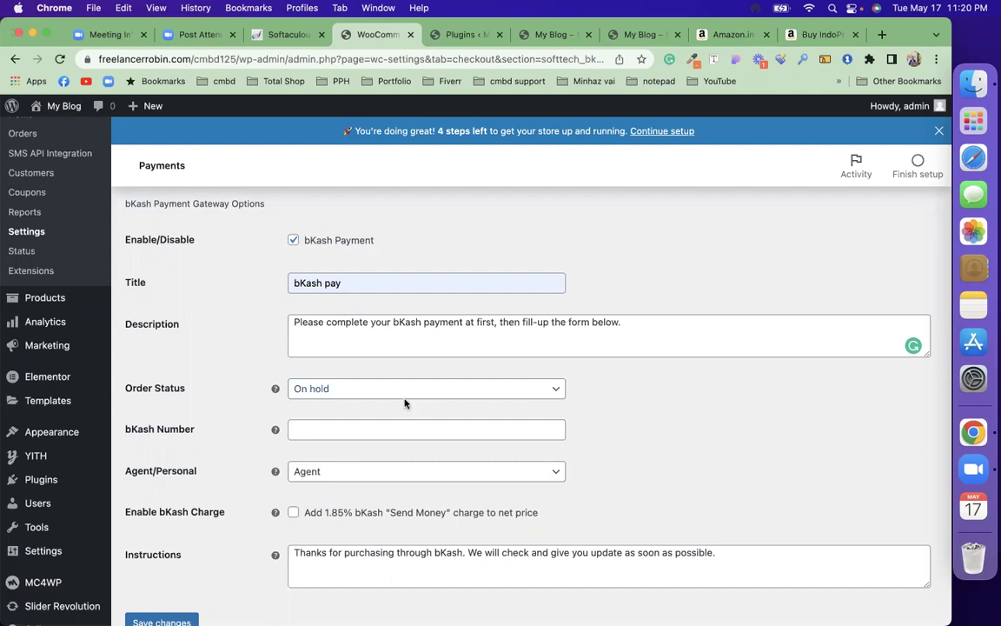
Fill in the store's bKash phone number from the saved suggestion and keep the account type as Agent
click(399, 428)
click(404, 462)
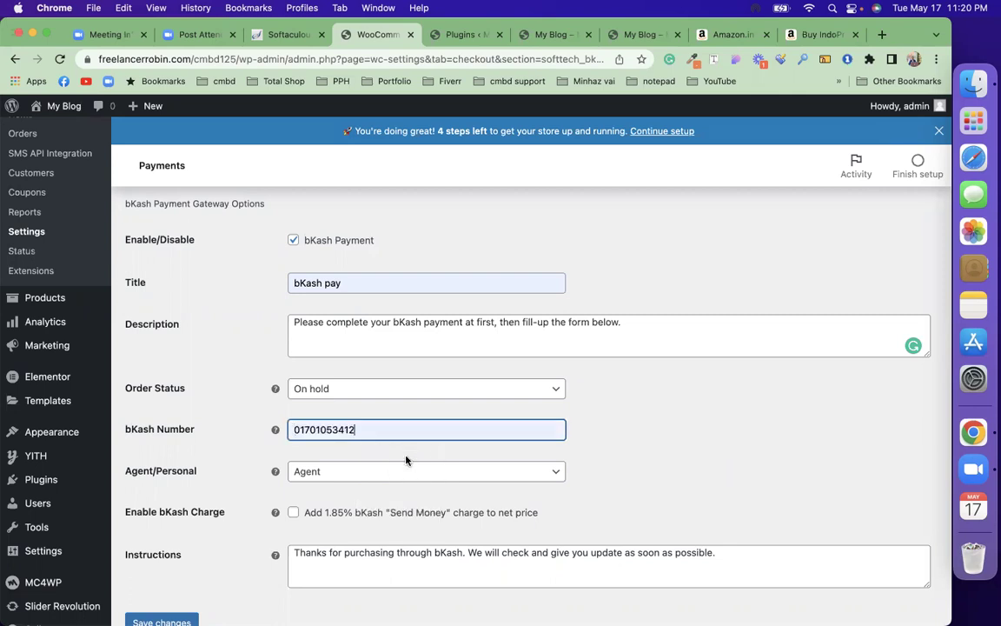
click(325, 475)
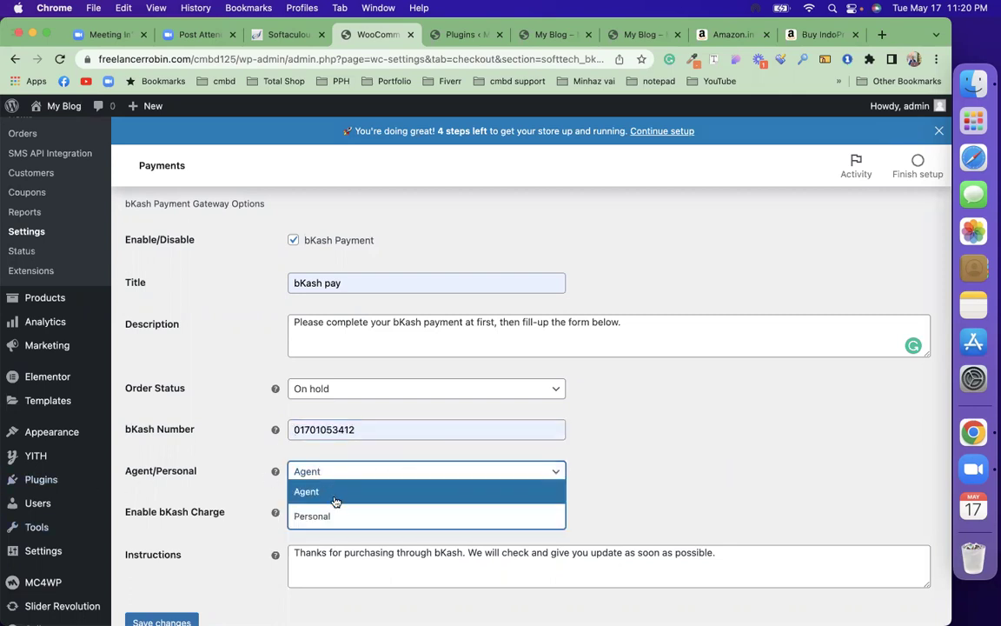
click(658, 471)
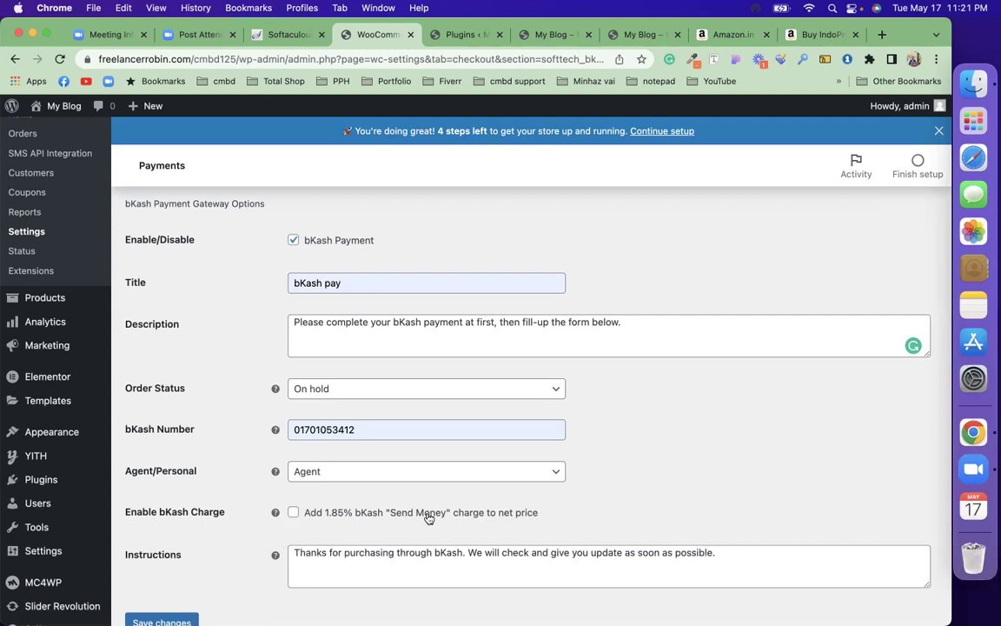
Replace "update" with the suggested "an update" in the bKash instructions and save the payment method's changes
scroll(466, 519, down, 1)
scroll(466, 518, down, 3)
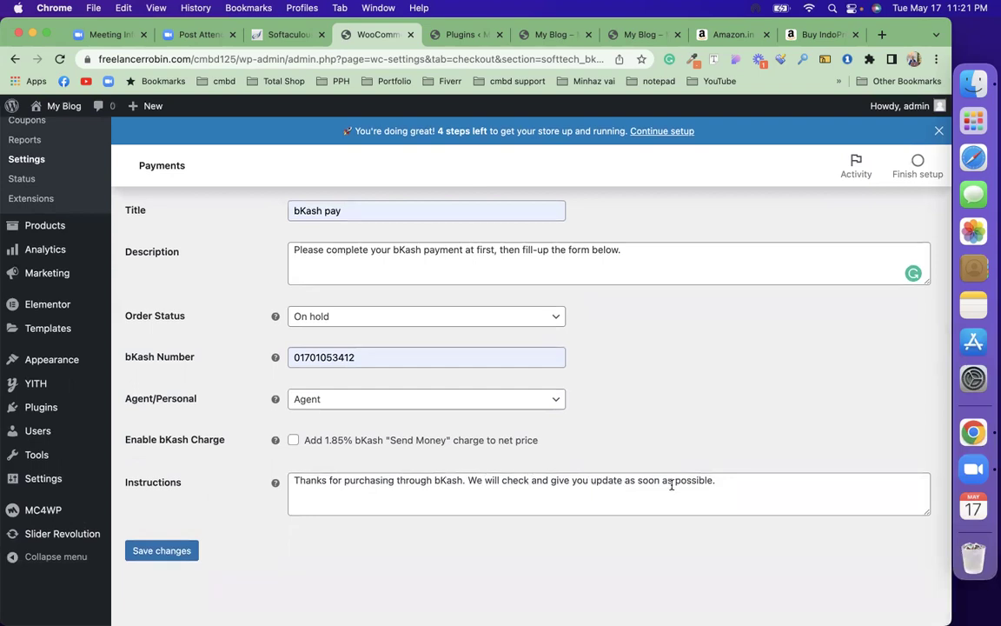
click(749, 485)
text(vjfjg)
key(BackSpace)
key(BackSpace)
key(BackSpace)
key(BackSpace)
key(BackSpace)
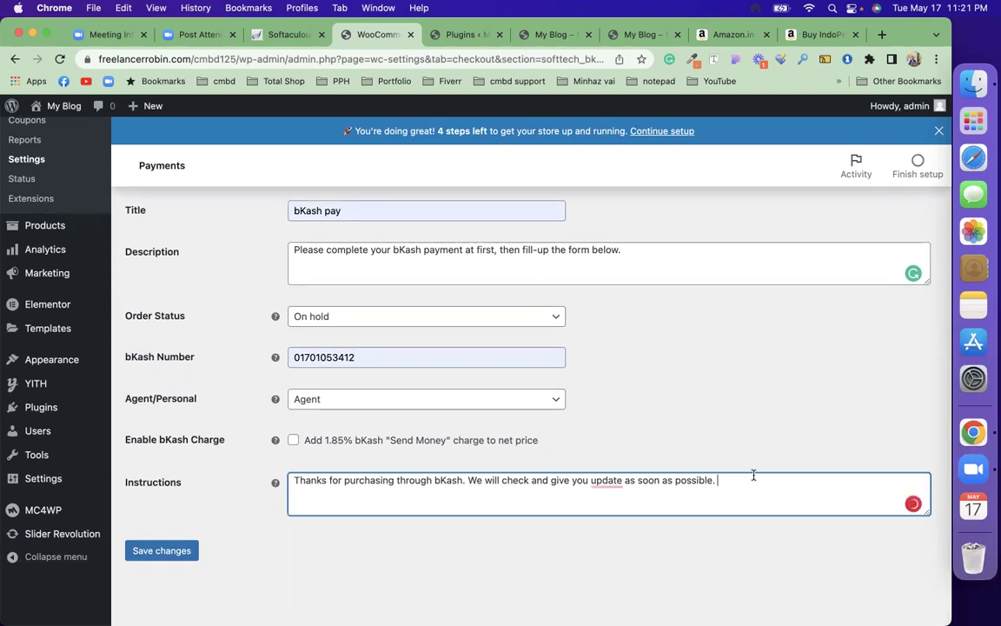
mouse_move(606, 481)
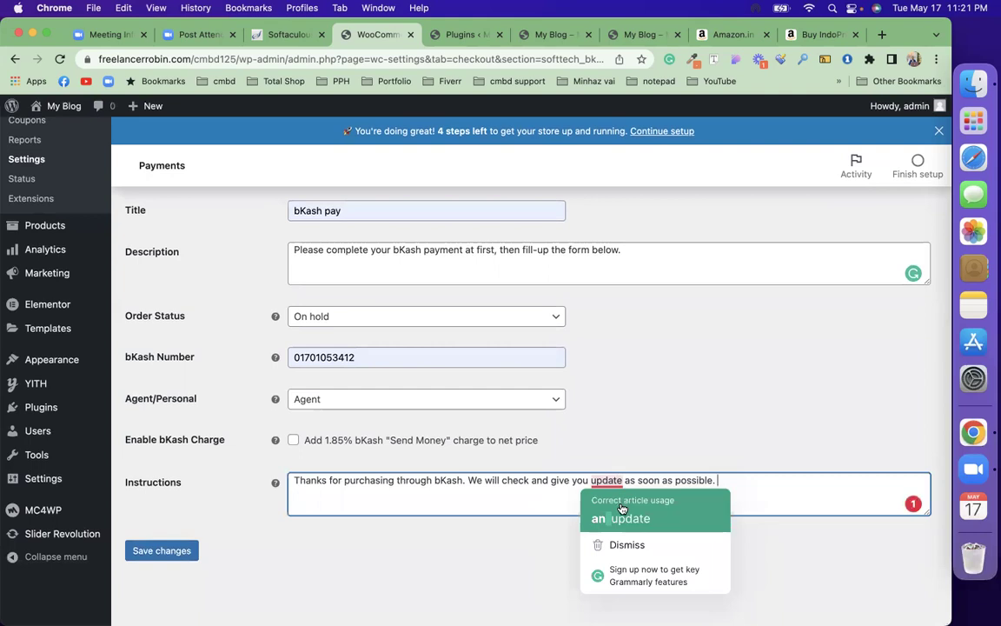
click(621, 509)
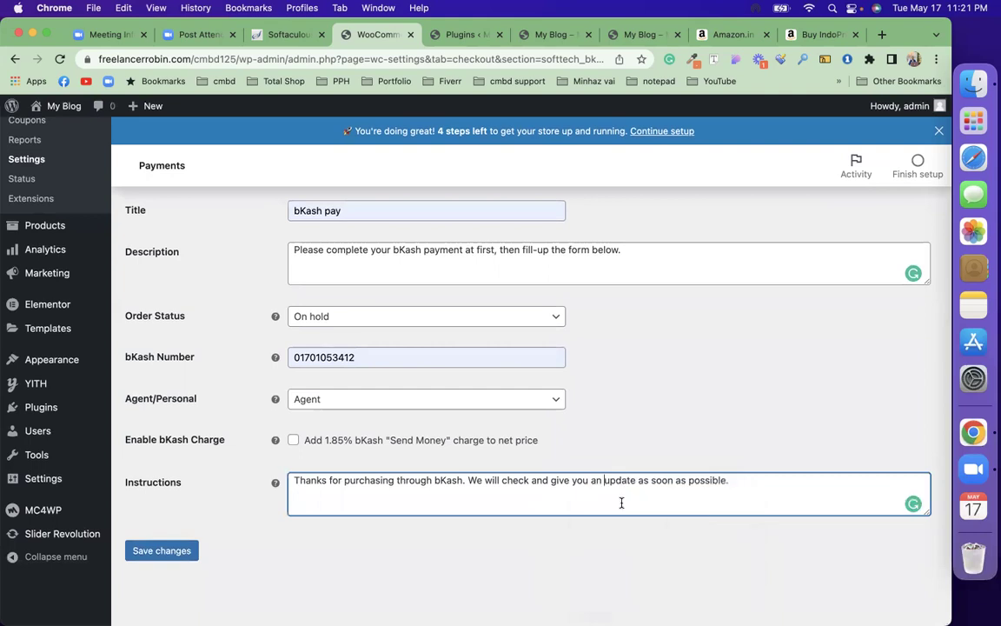
click(152, 556)
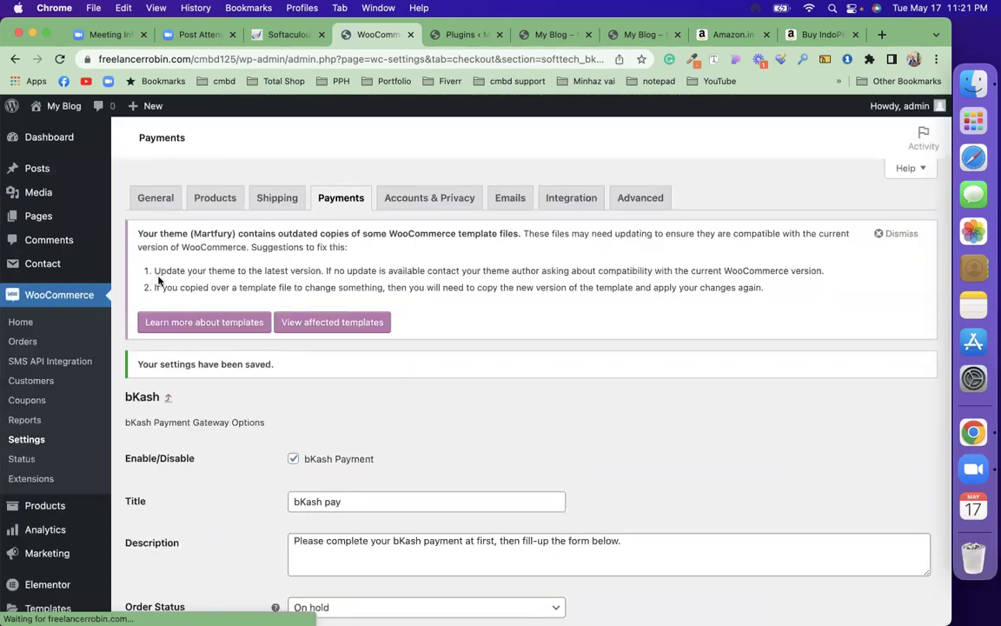
Return to the list of payment methods and open the options of the Rocket payment method
click(169, 399)
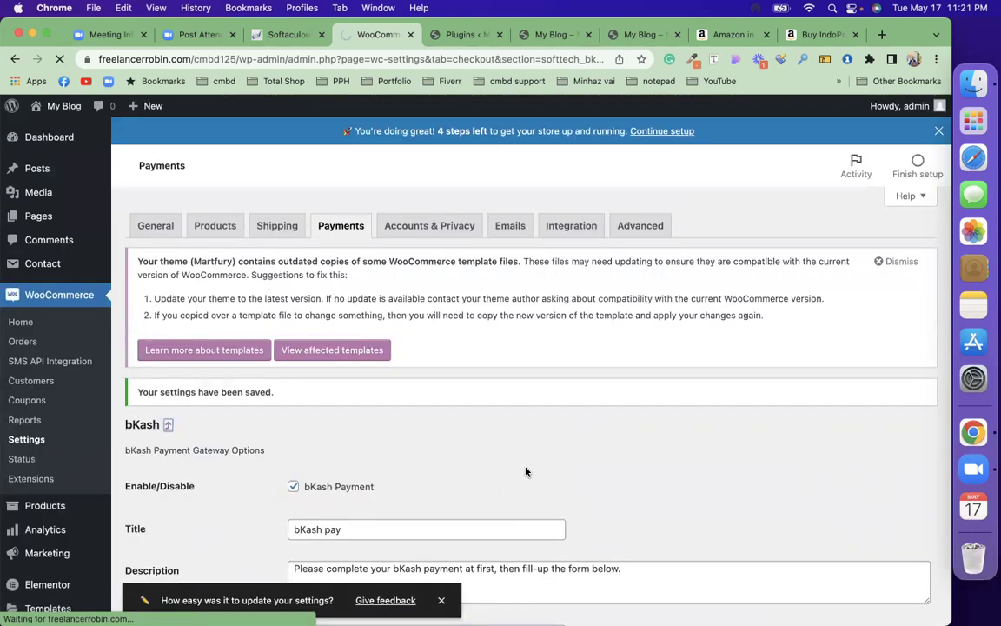
scroll(667, 396, down, 5)
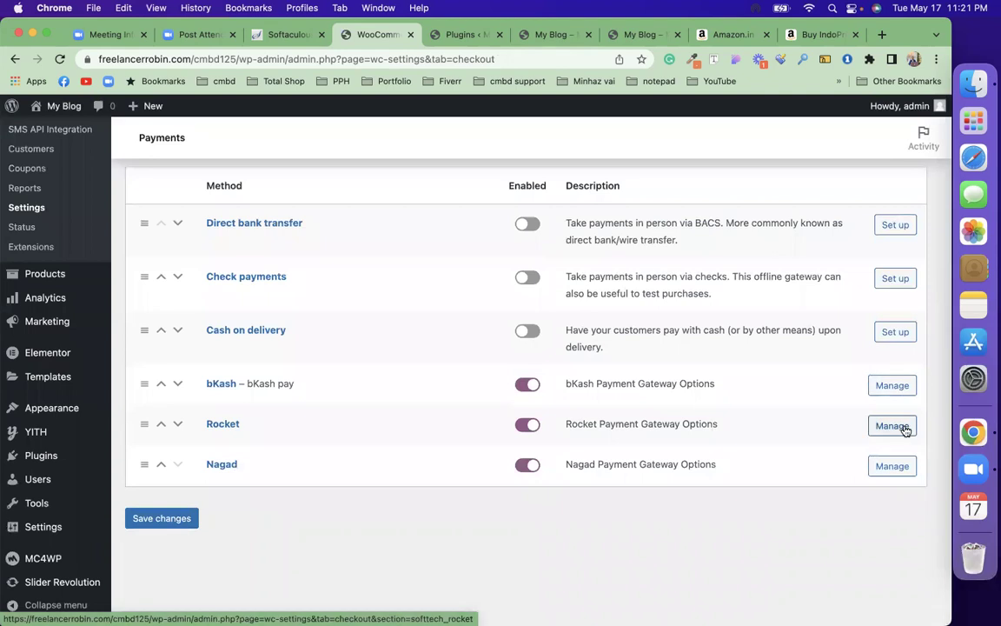
click(901, 426)
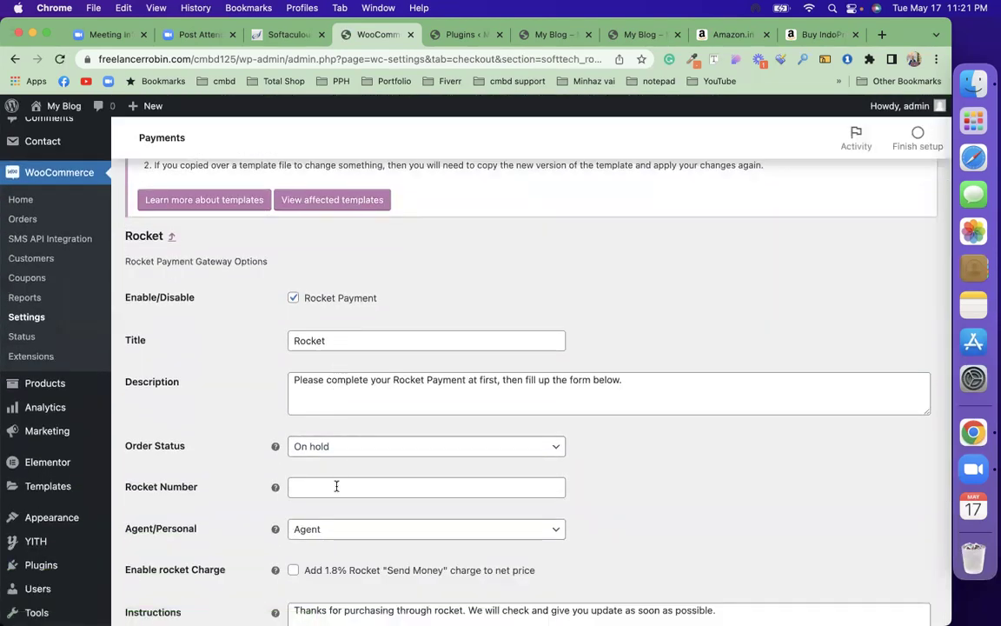
Fill in the Rocket phone number, set the Rocket account type to Personal, and save the changes
scroll(336, 485, down, 3)
click(324, 405)
click(375, 430)
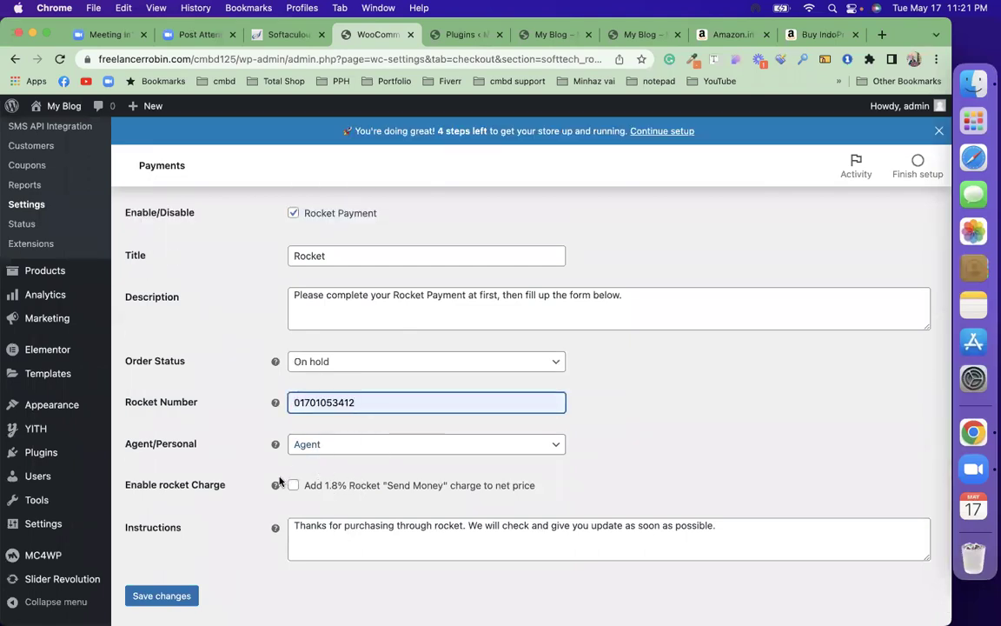
click(313, 446)
click(326, 486)
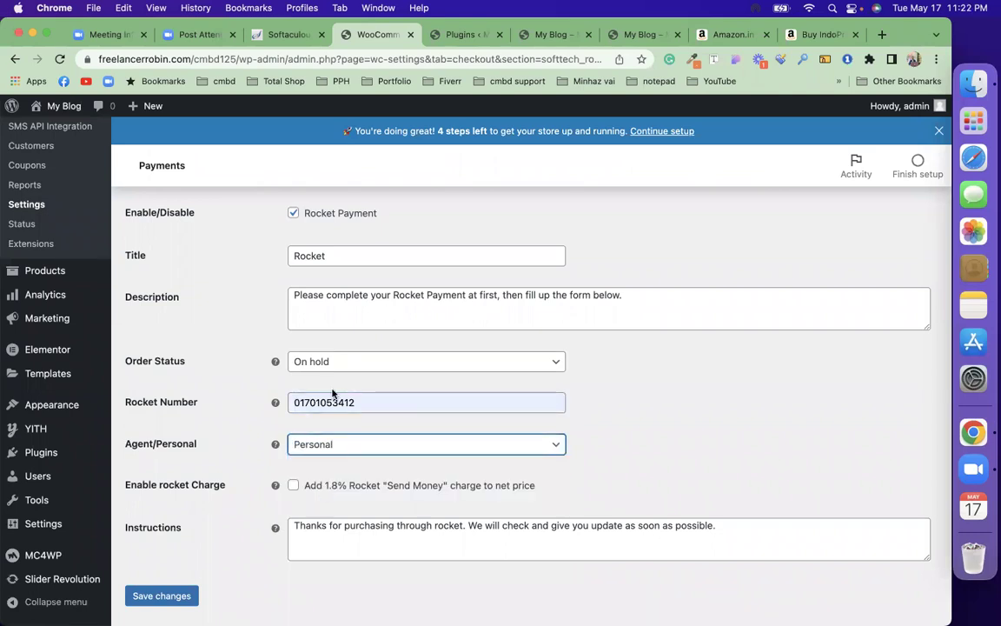
click(193, 596)
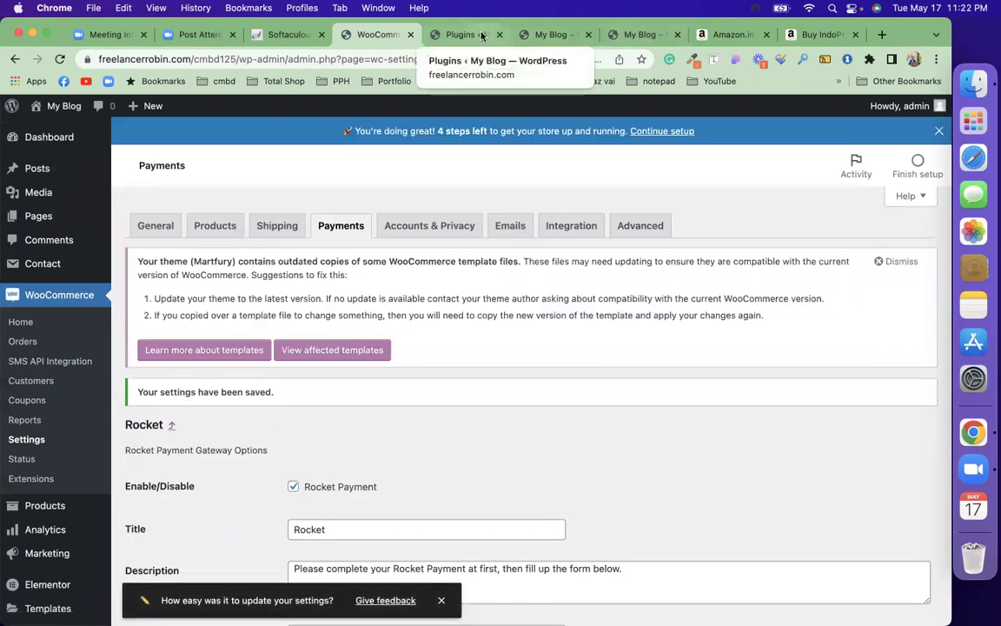
Switch to the storefront, reload it, and open the "Men's Classic Fit Casual Shirt" product
click(538, 35)
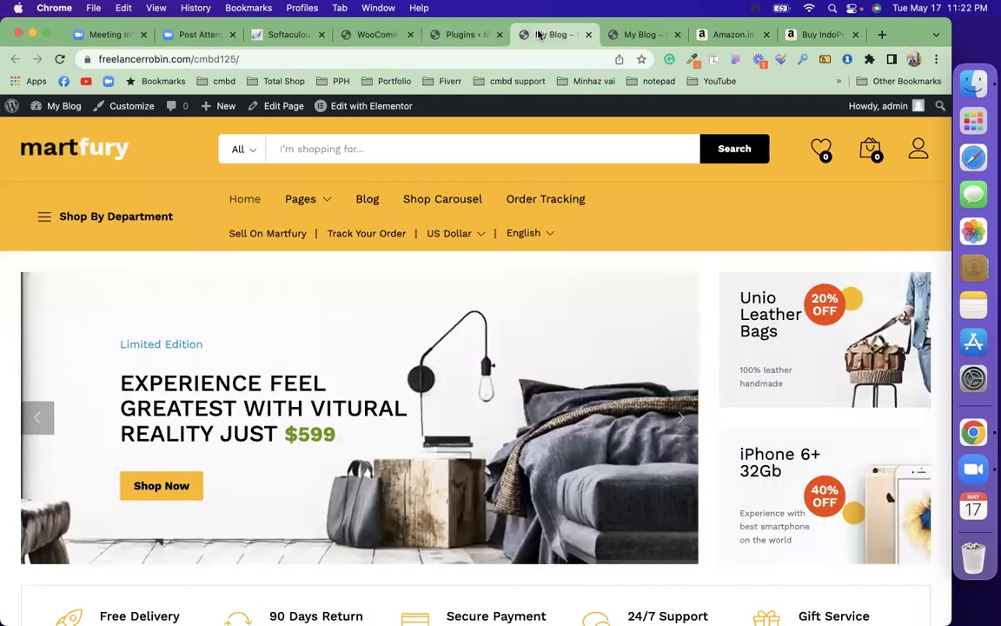
click(59, 58)
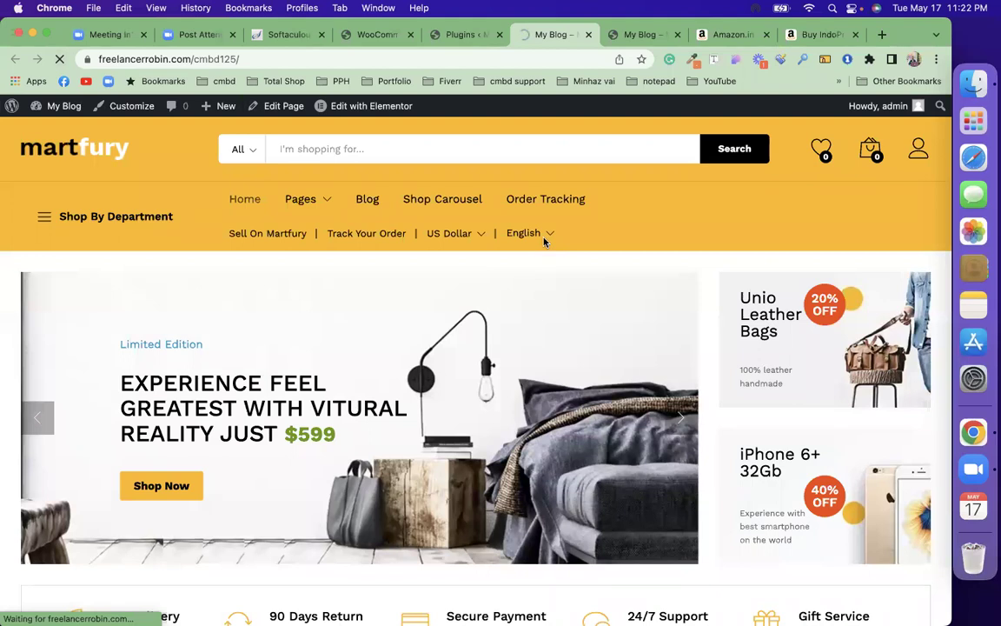
scroll(544, 241, down, 5)
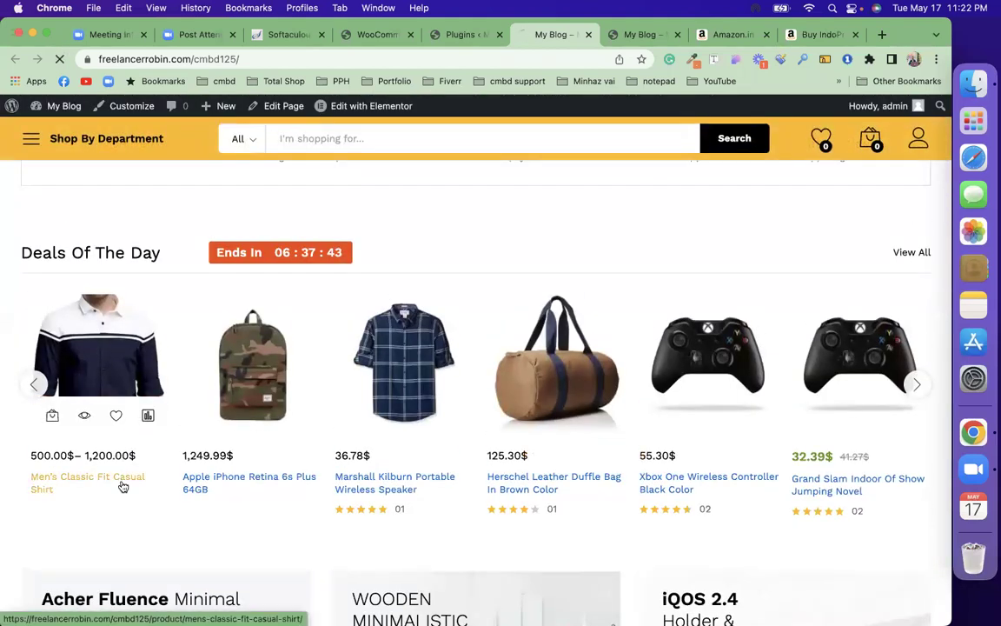
click(121, 485)
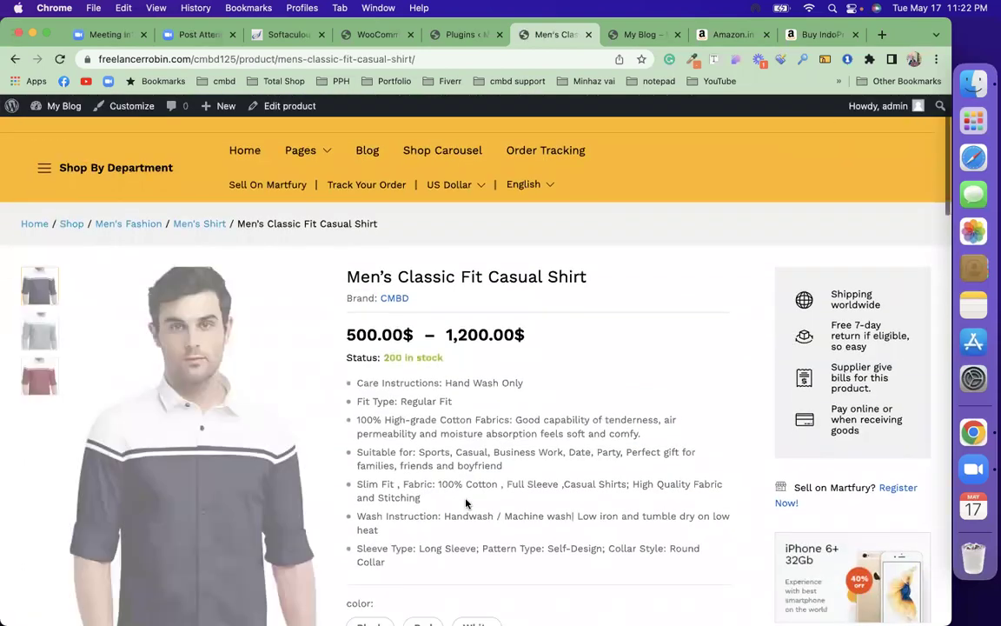
Choose the color Black and size L of the shirt and add it to the cart
scroll(466, 502, down, 3)
click(382, 436)
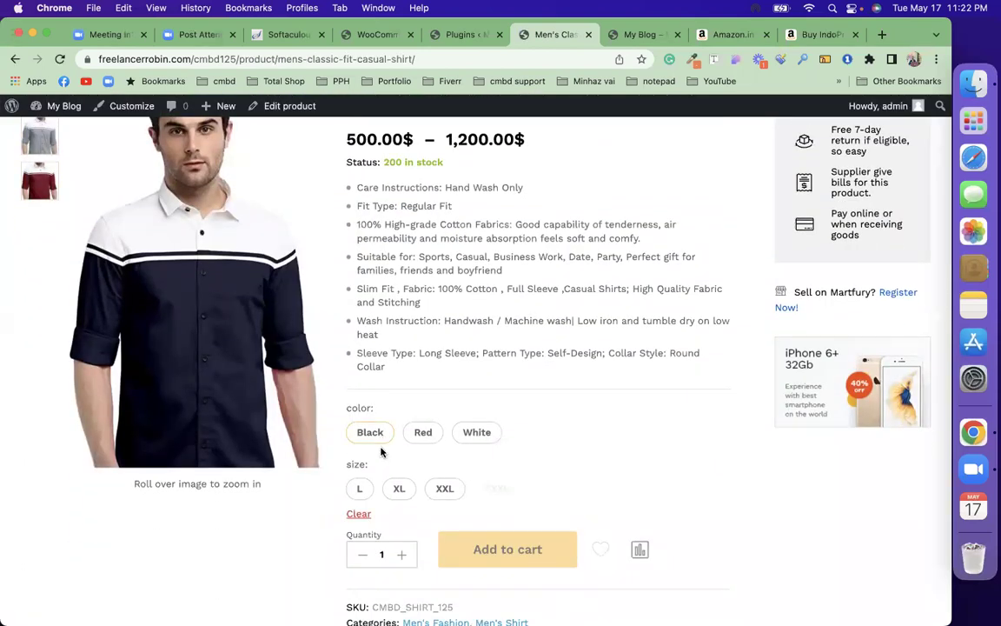
click(362, 492)
click(490, 602)
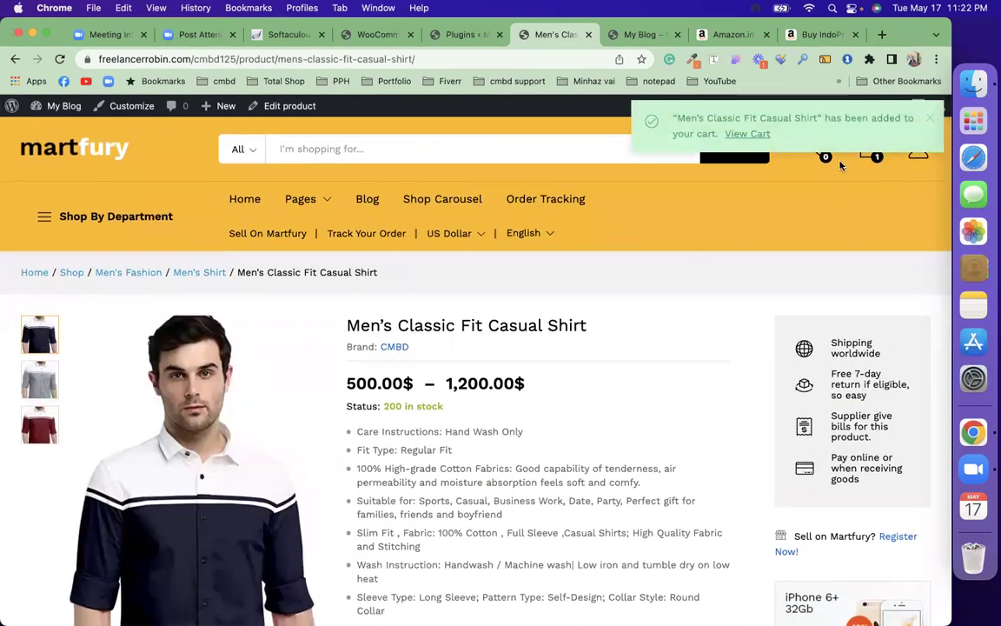
View the cart with the shirt and proceed to checkout
click(752, 136)
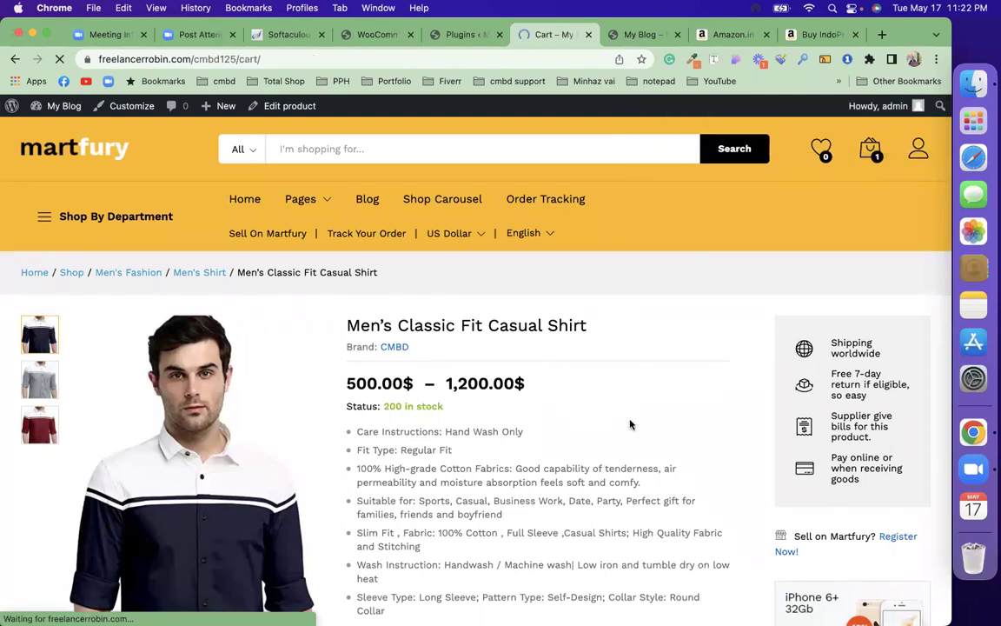
scroll(631, 424, down, 5)
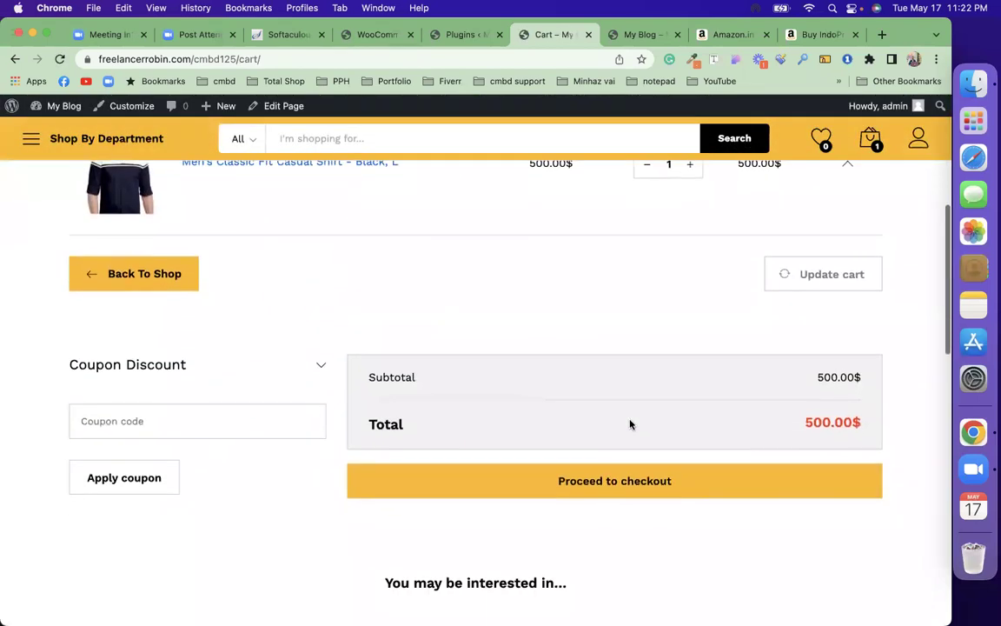
click(629, 487)
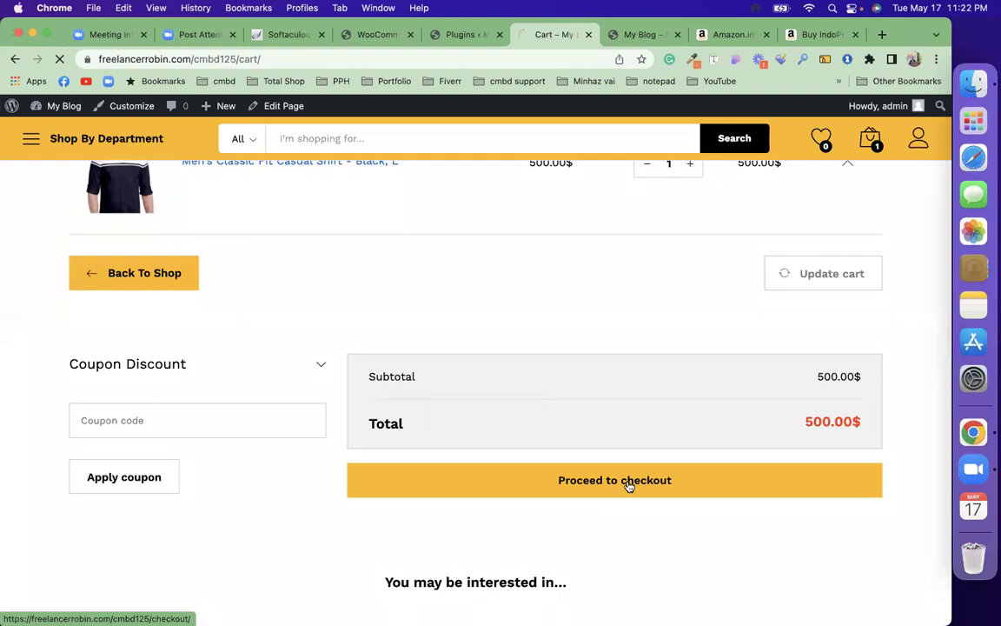
scroll(627, 485, down, 5)
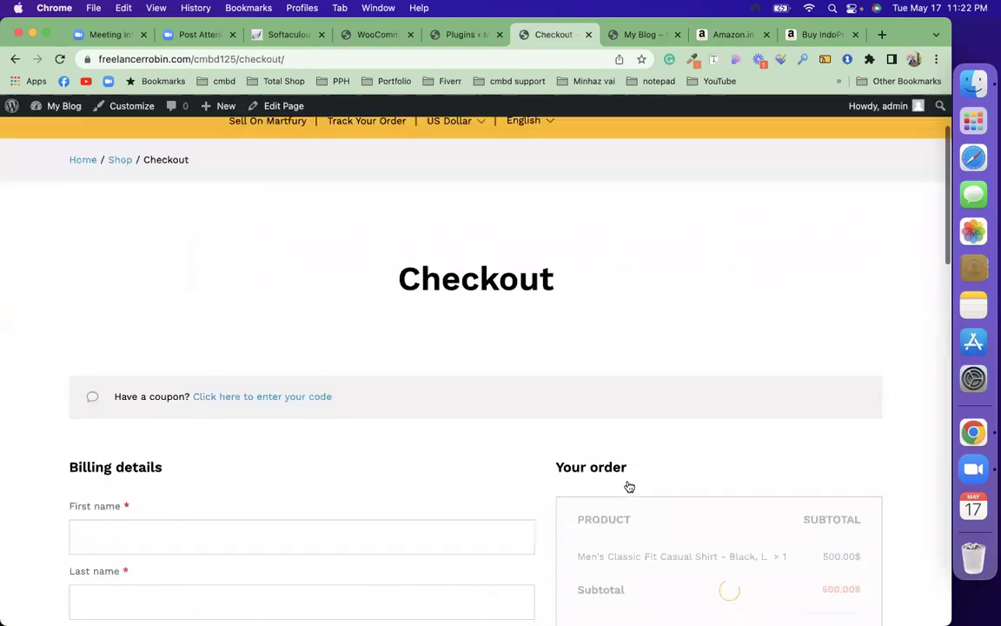
Fill in the customer's billing details with the first saved address and look over the completed checkout form
click(181, 313)
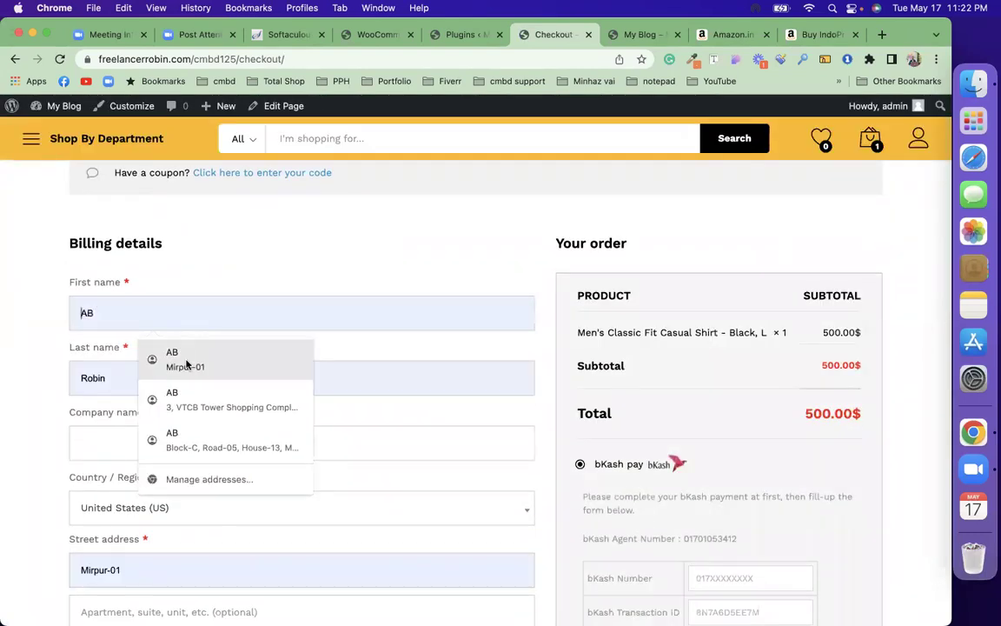
click(178, 349)
scroll(187, 365, down, 5)
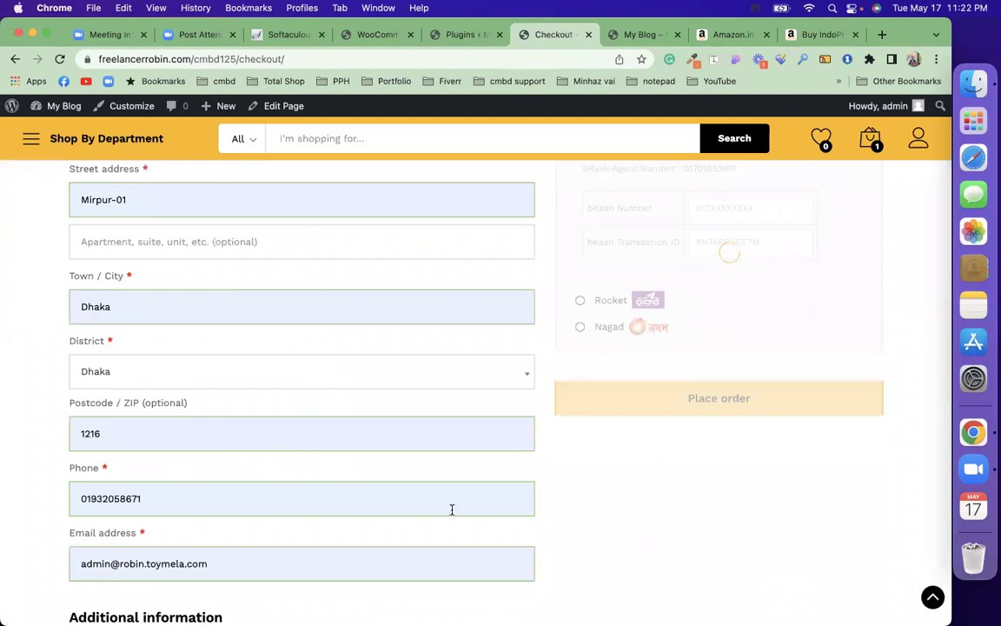
scroll(451, 509, down, 3)
scroll(451, 509, up, 10)
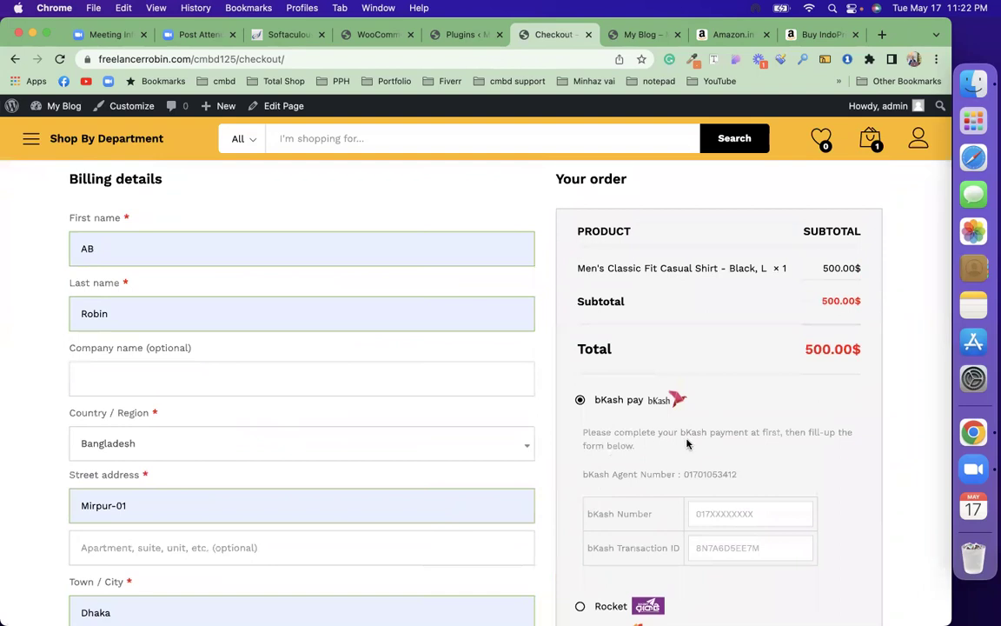
Check the Rocket payment form in the checkout and switch back to "bKash pay"
scroll(645, 471, down, 2)
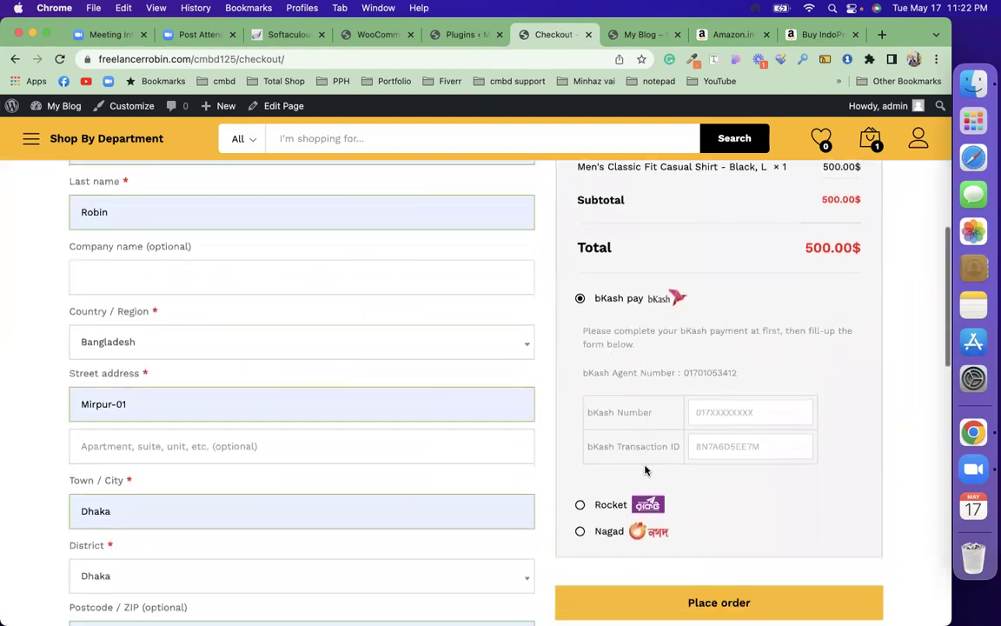
click(580, 504)
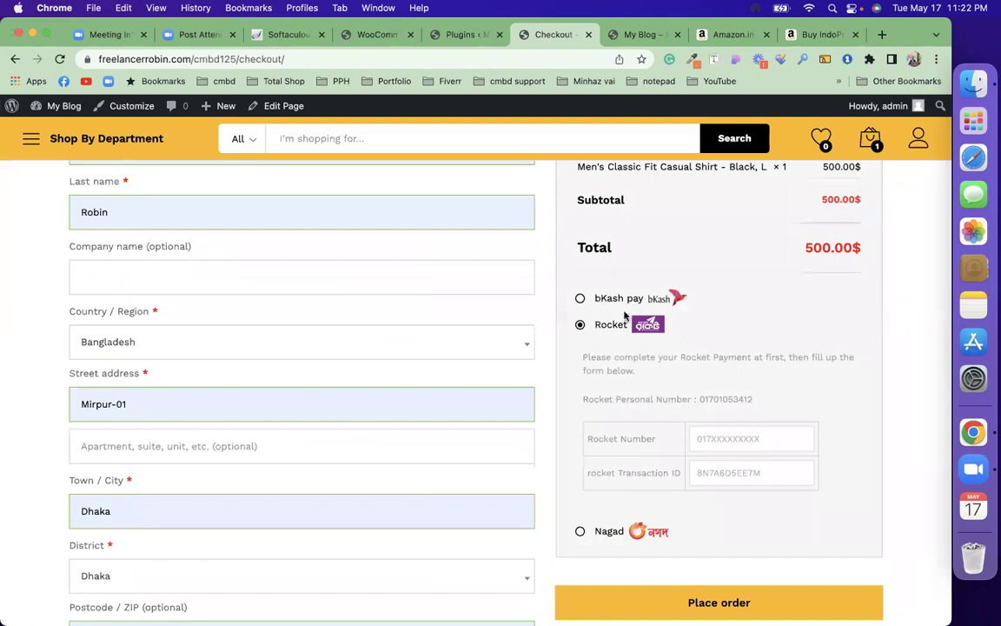
click(618, 298)
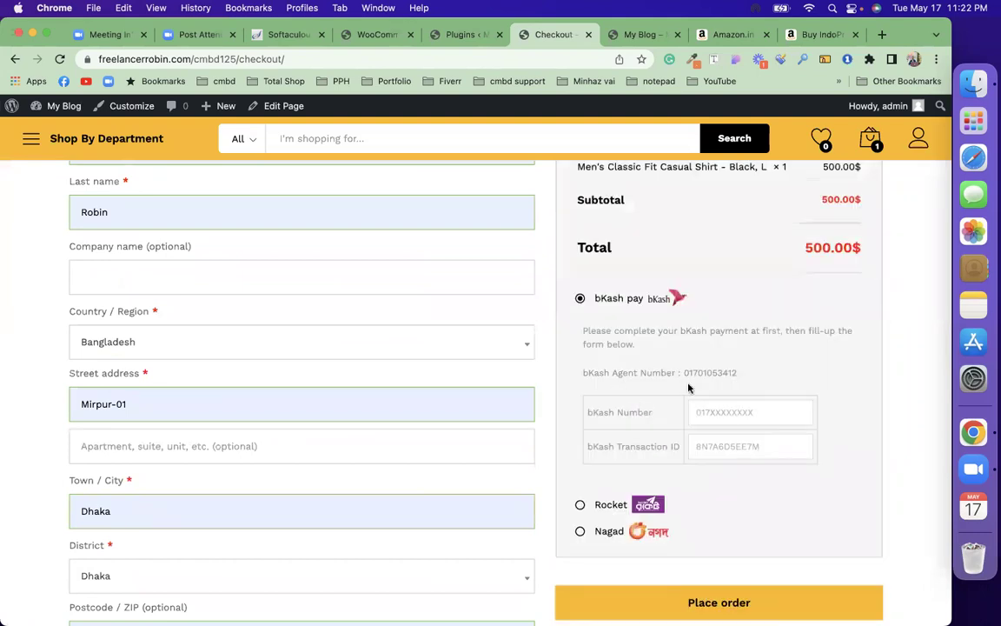
Fill in the customer's bKash number and the first saved transaction ID, and place the order
click(725, 415)
click(751, 445)
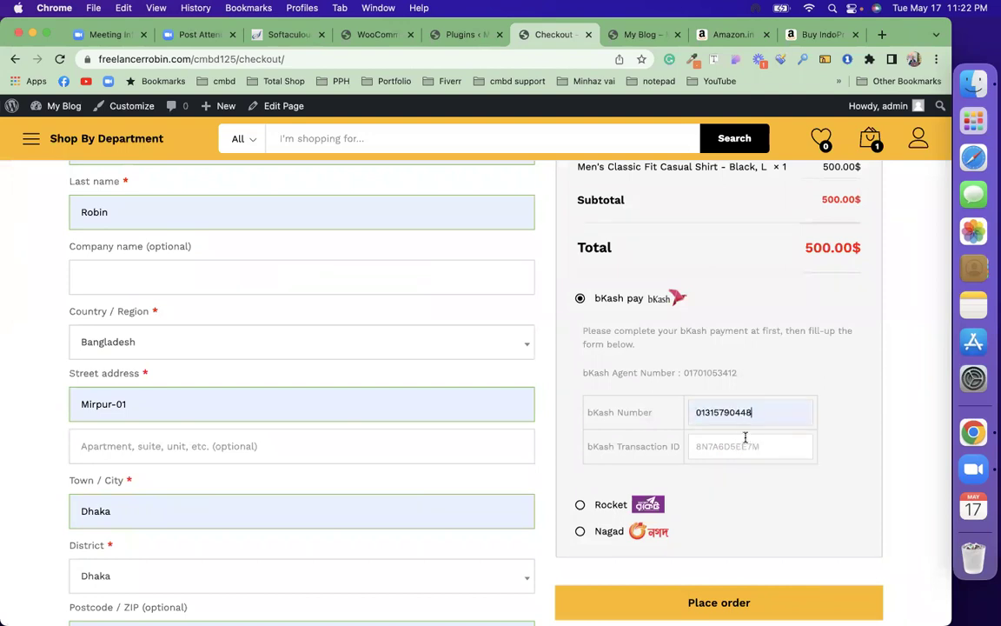
click(705, 447)
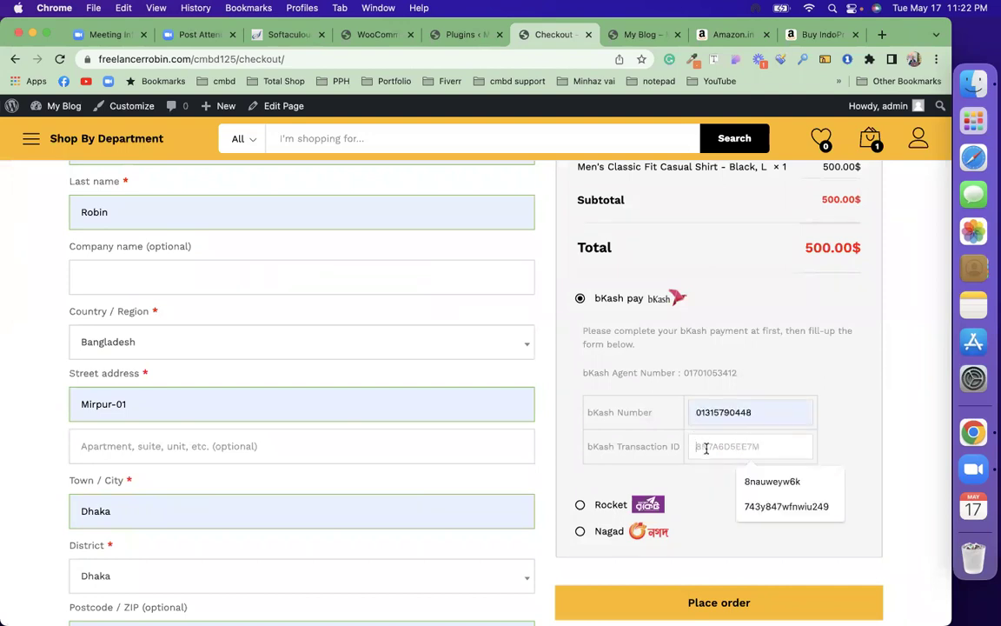
click(755, 479)
click(716, 596)
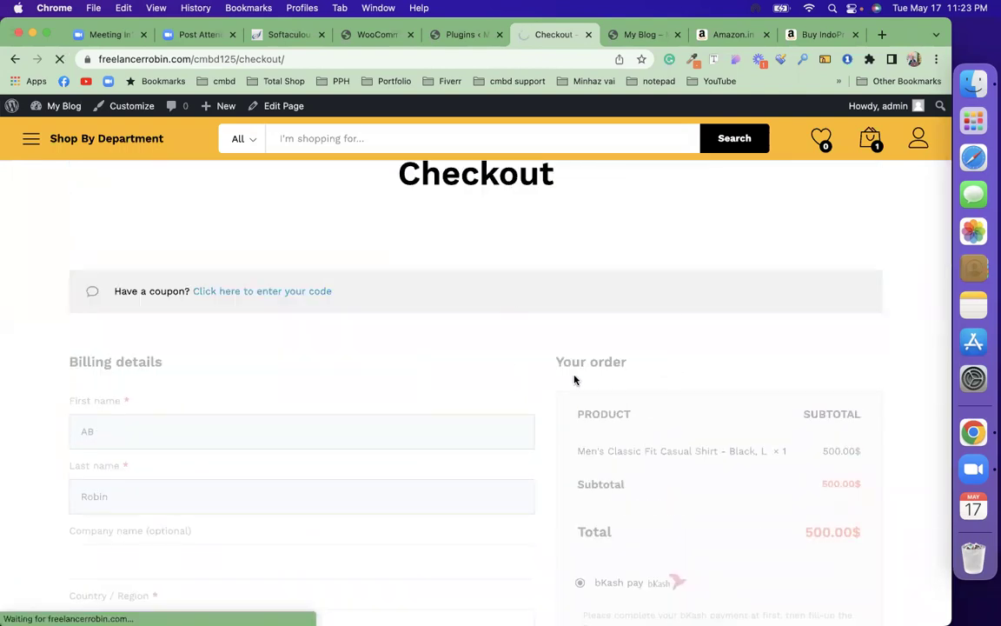
Return to the store's admin and look over the WooCommerce orders list for the new order
click(365, 34)
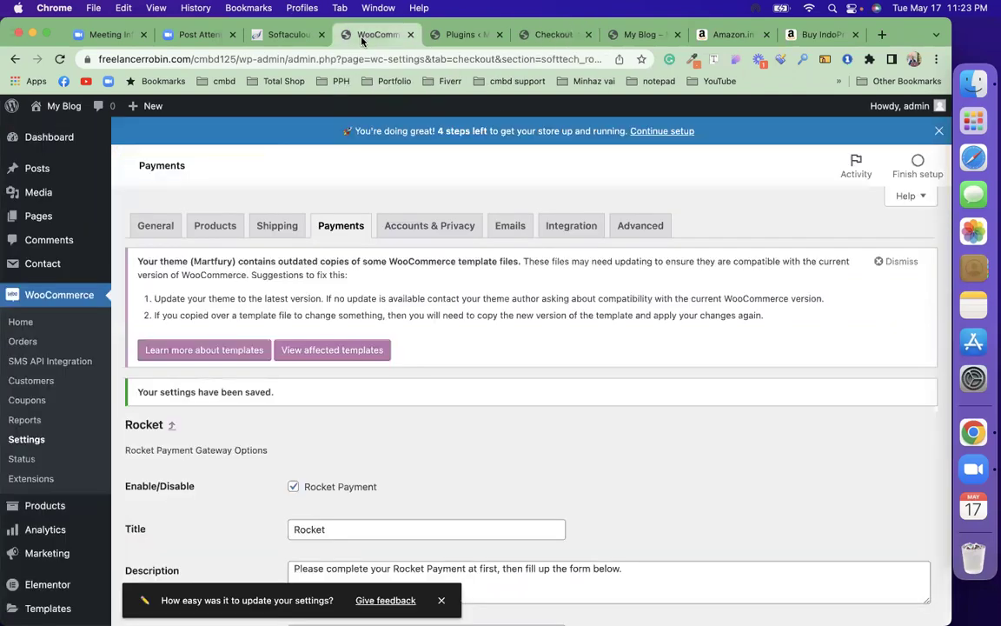
click(23, 339)
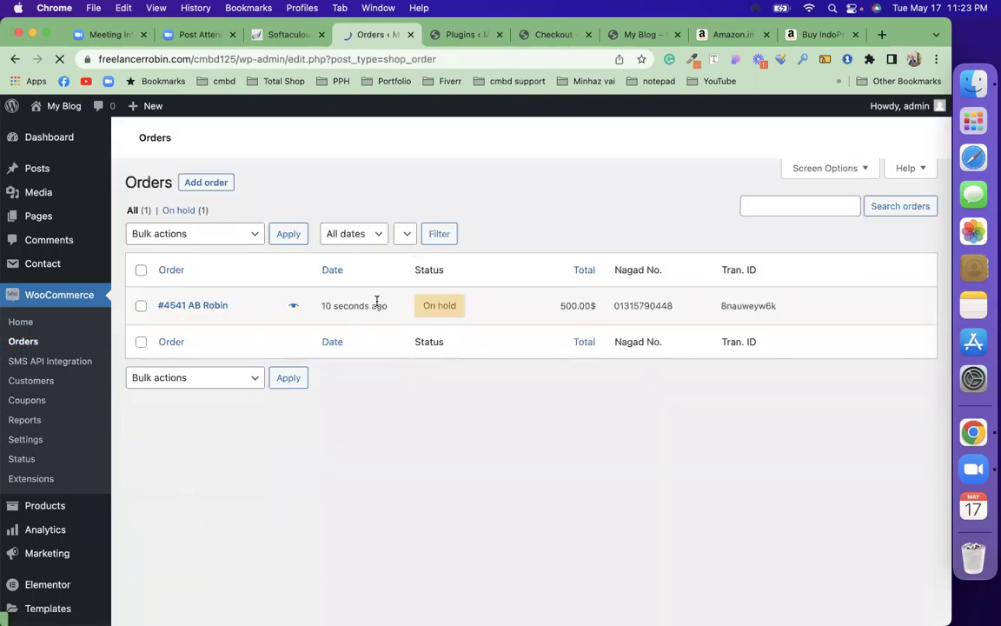
scroll(320, 327, down, 2)
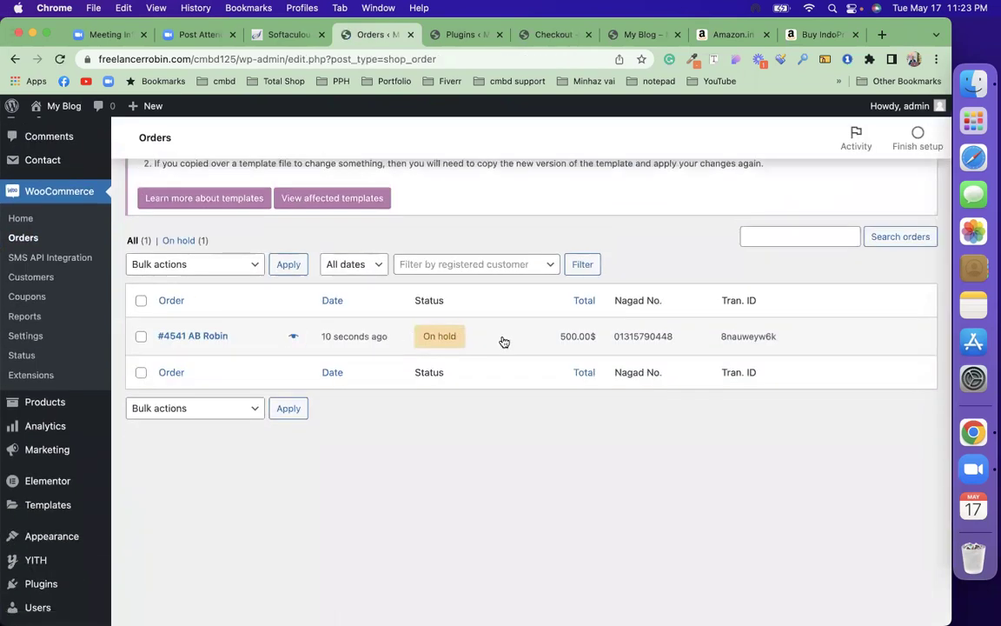
scroll(502, 341, up, 1)
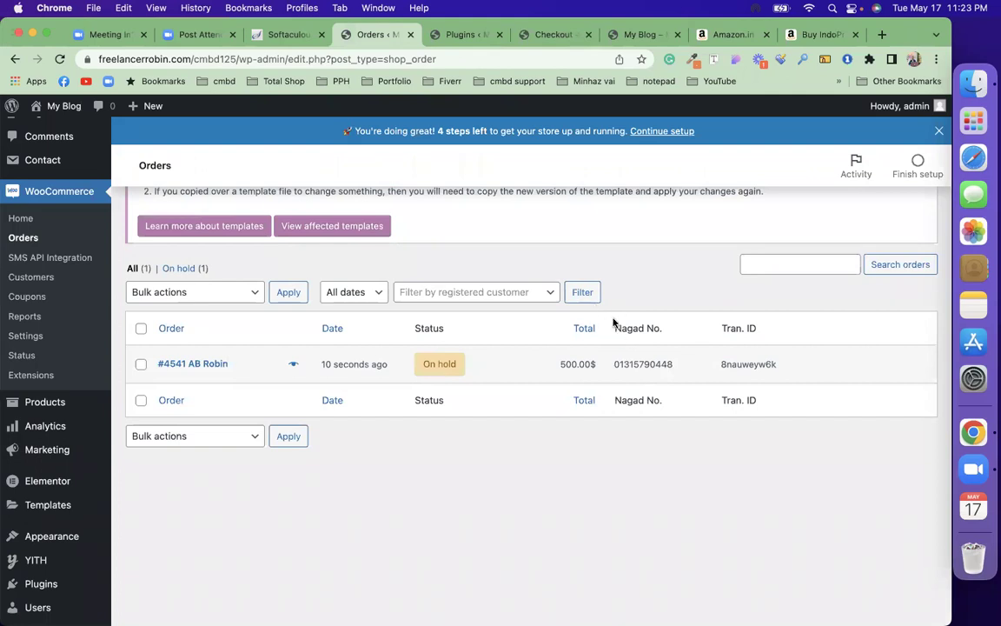
Open the on-hold order and review its billing, bKash payment and item details
click(513, 363)
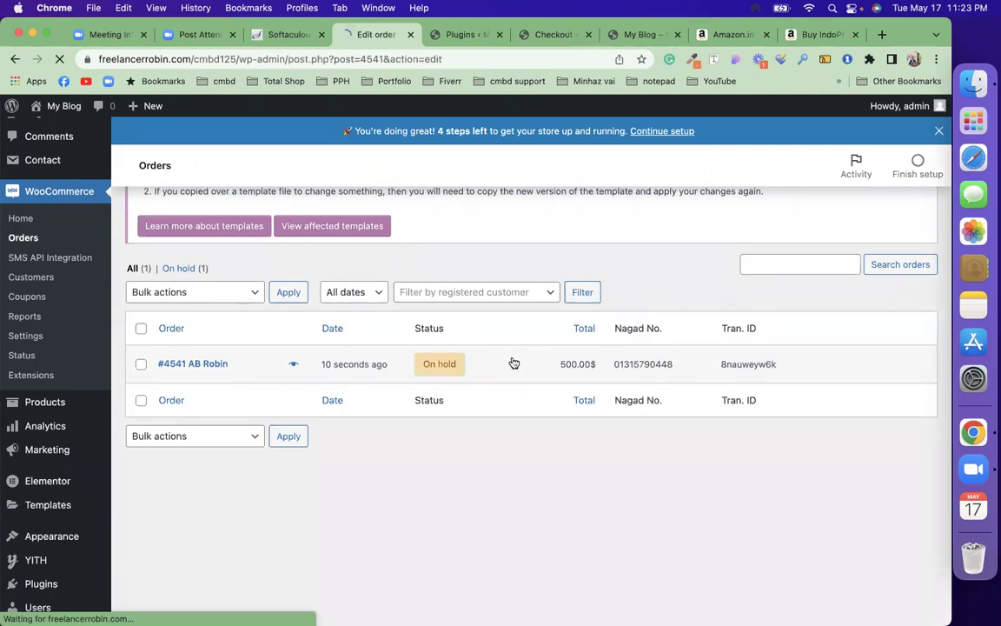
scroll(527, 398, down, 4)
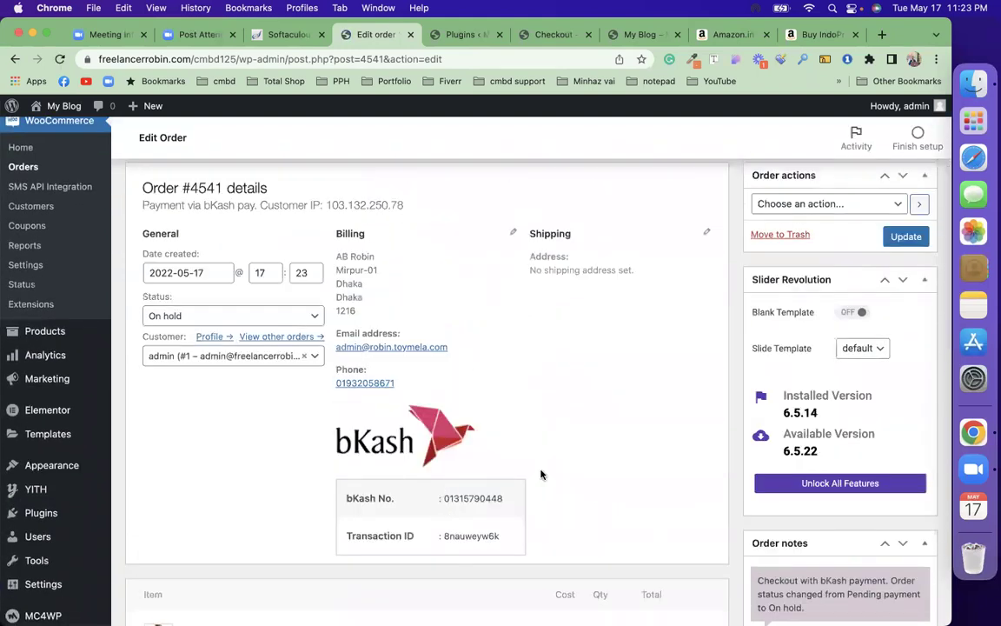
scroll(469, 513, down, 3)
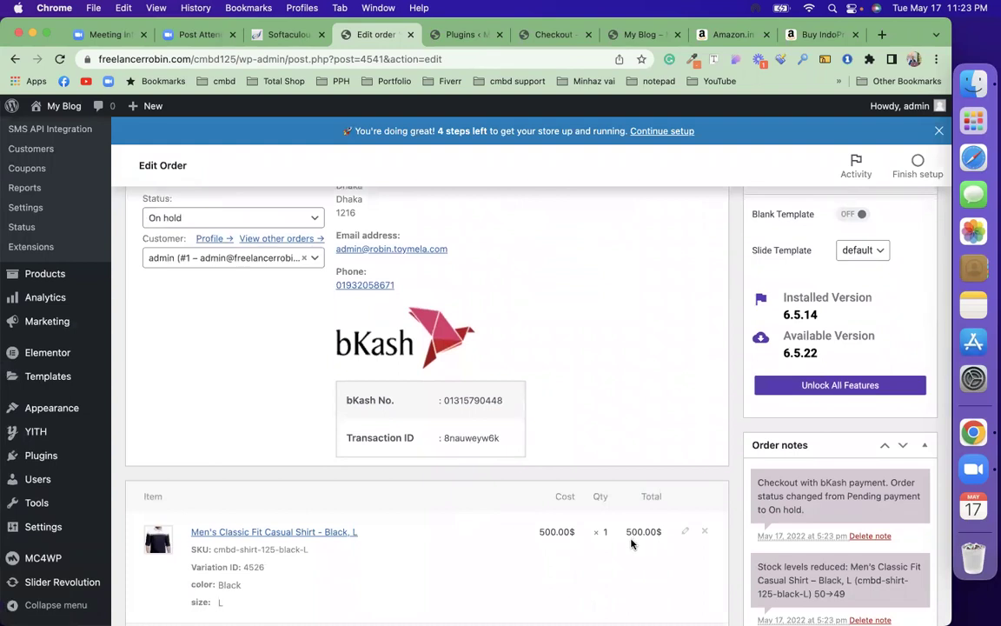
scroll(509, 352, up, 4)
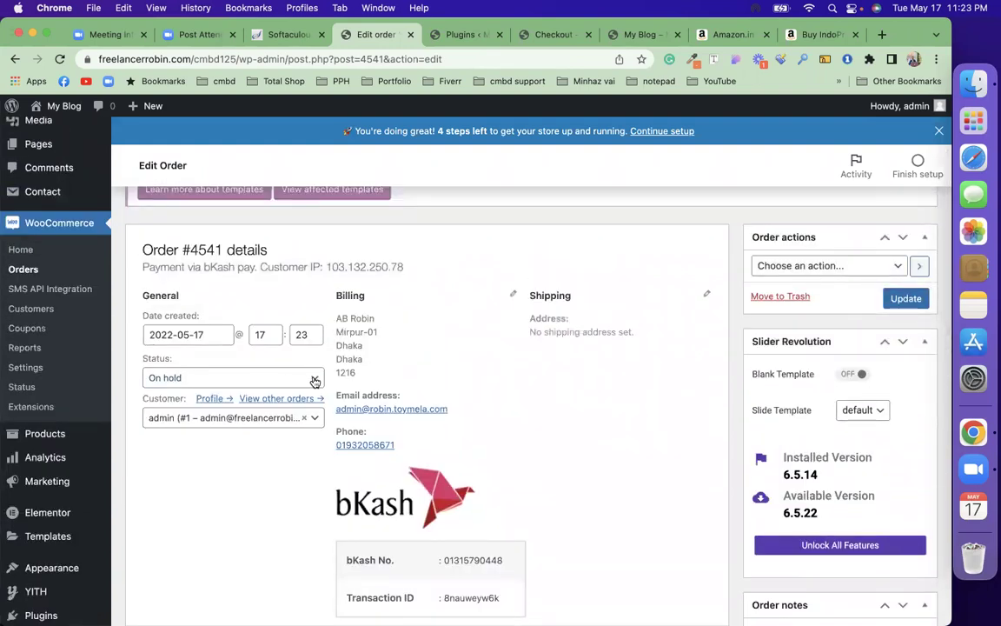
Set the order's status to Completed, check the available order actions, and update the order
click(283, 379)
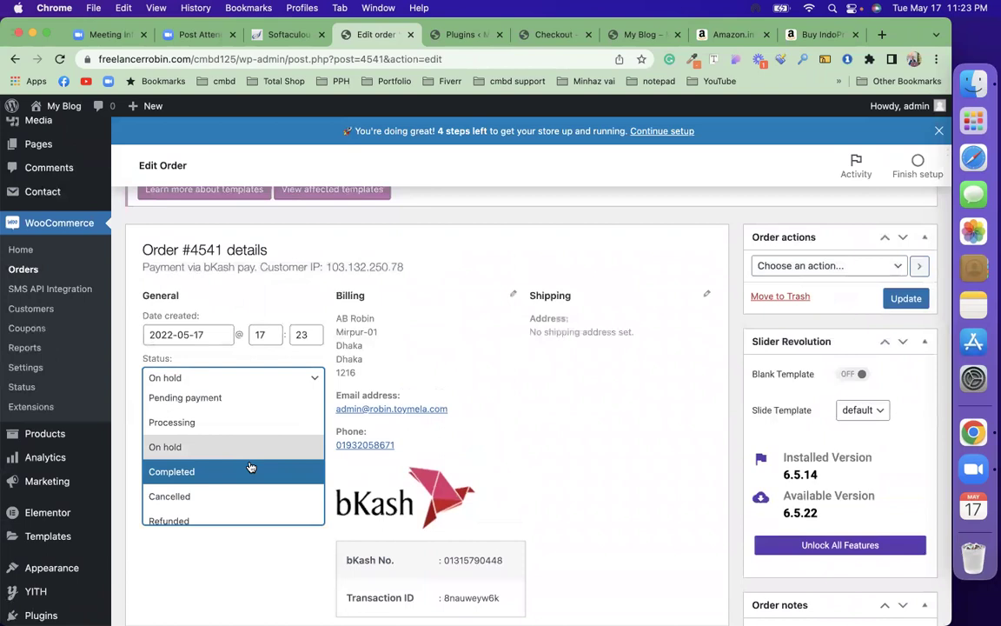
scroll(251, 468, down, 2)
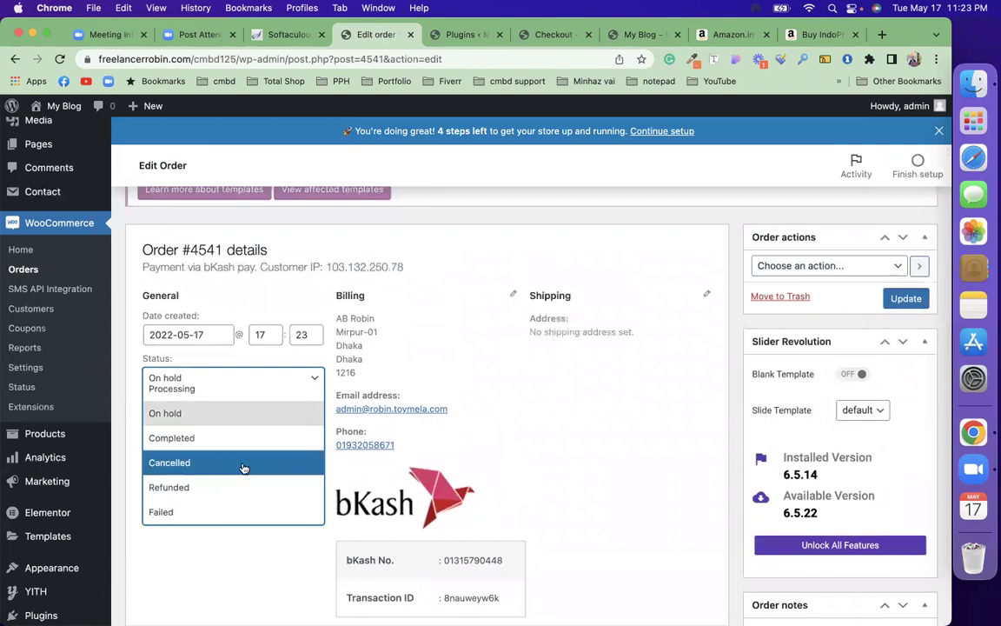
click(239, 438)
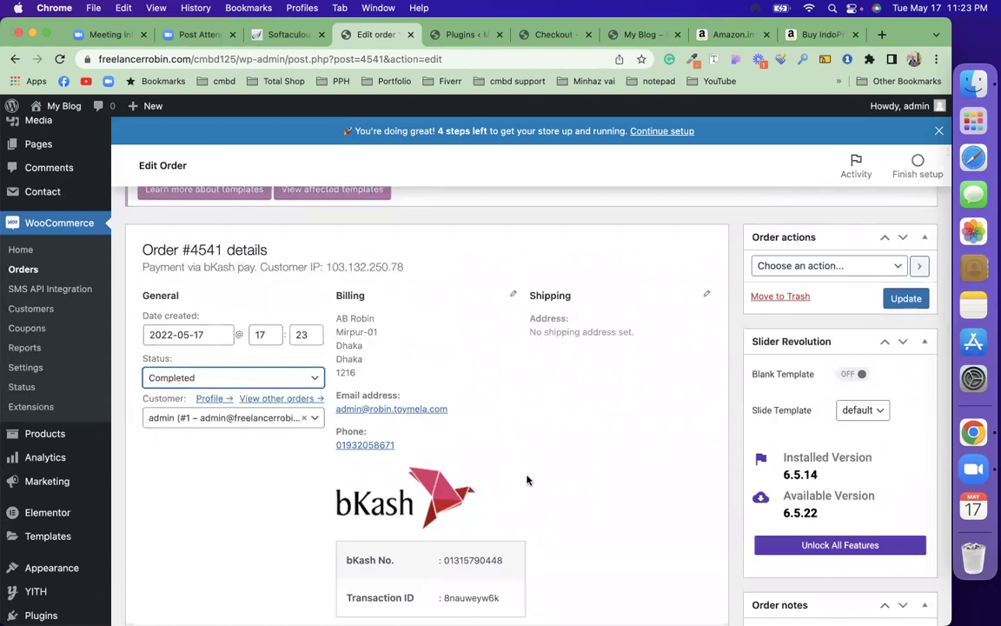
scroll(598, 482, down, 5)
scroll(598, 481, up, 6)
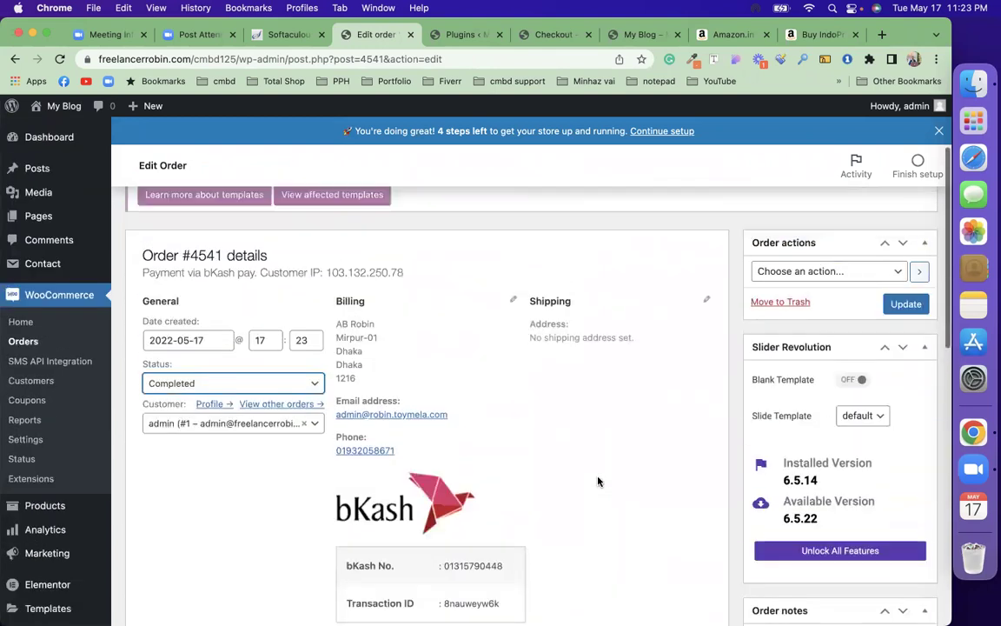
click(782, 338)
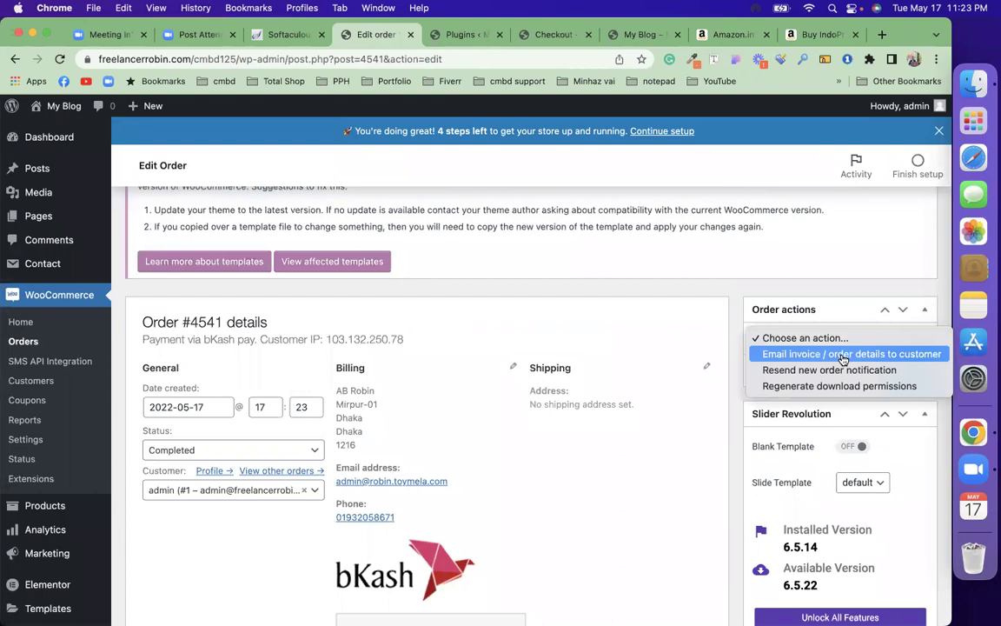
click(676, 521)
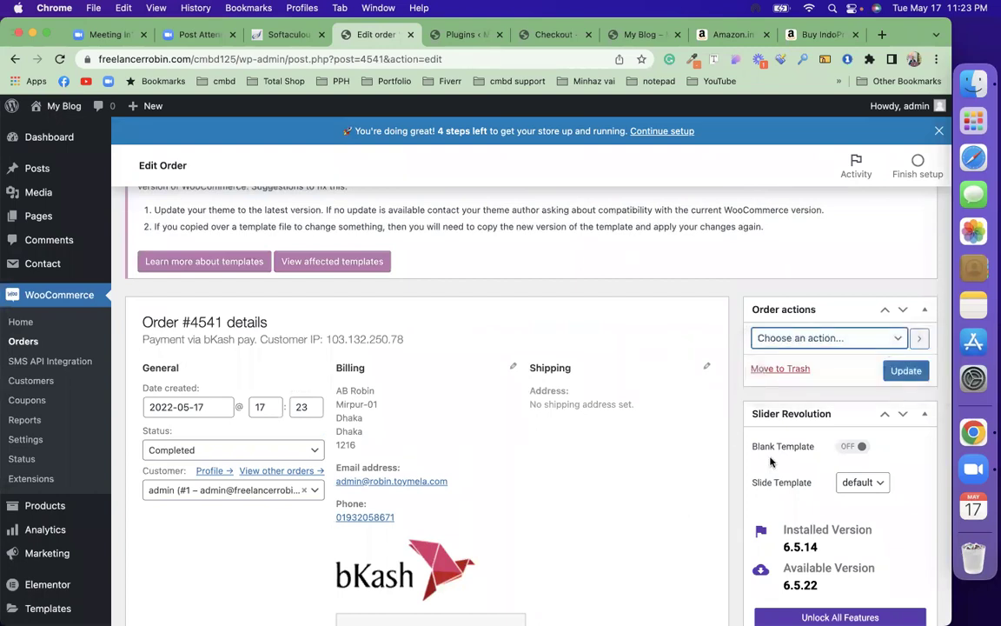
click(898, 373)
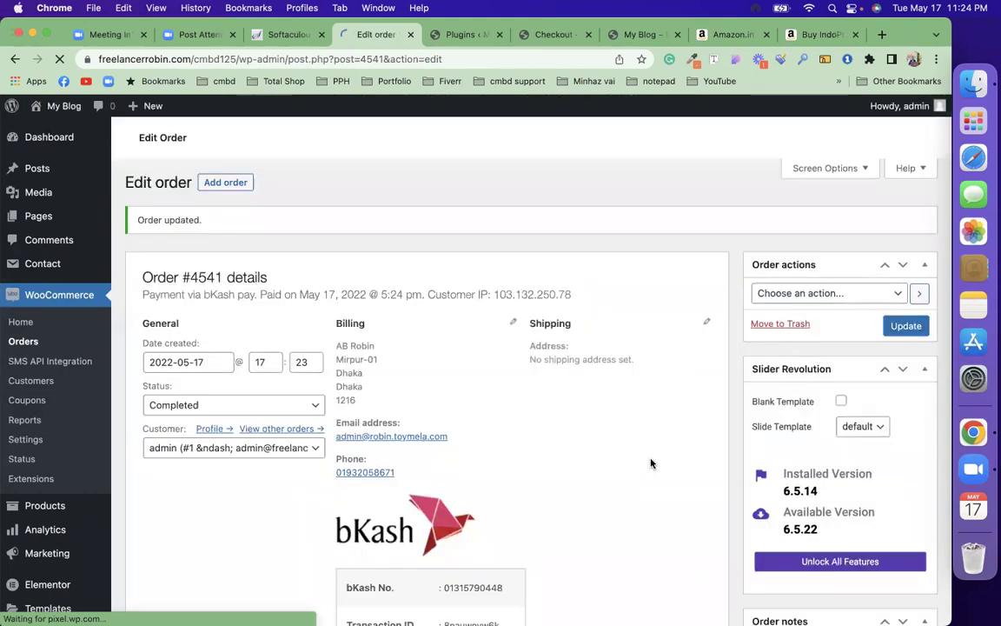
Check the status choices of the updated order and look through its full edit page
scroll(651, 464, down, 3)
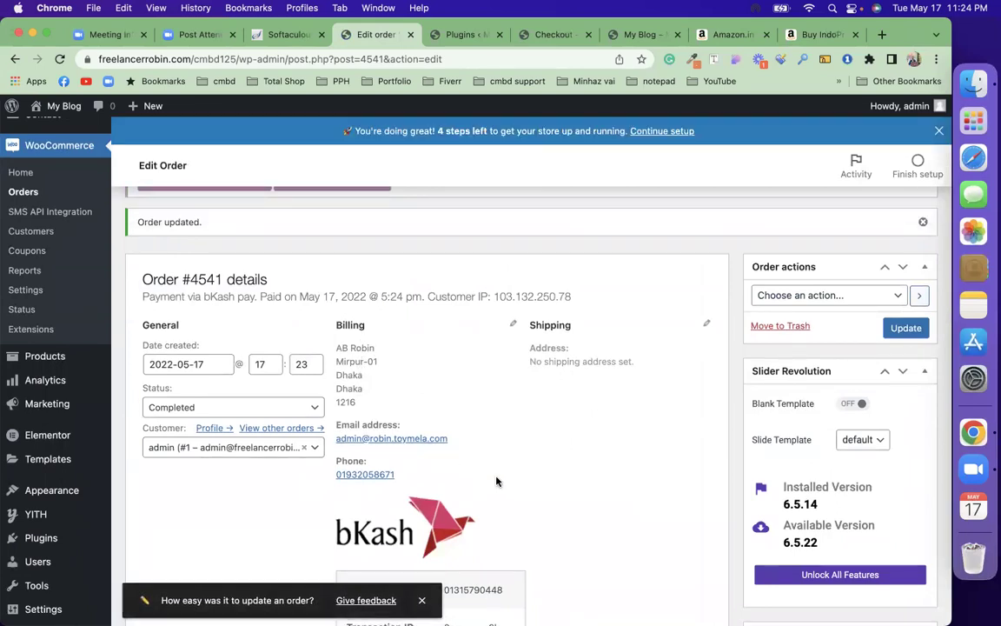
click(311, 407)
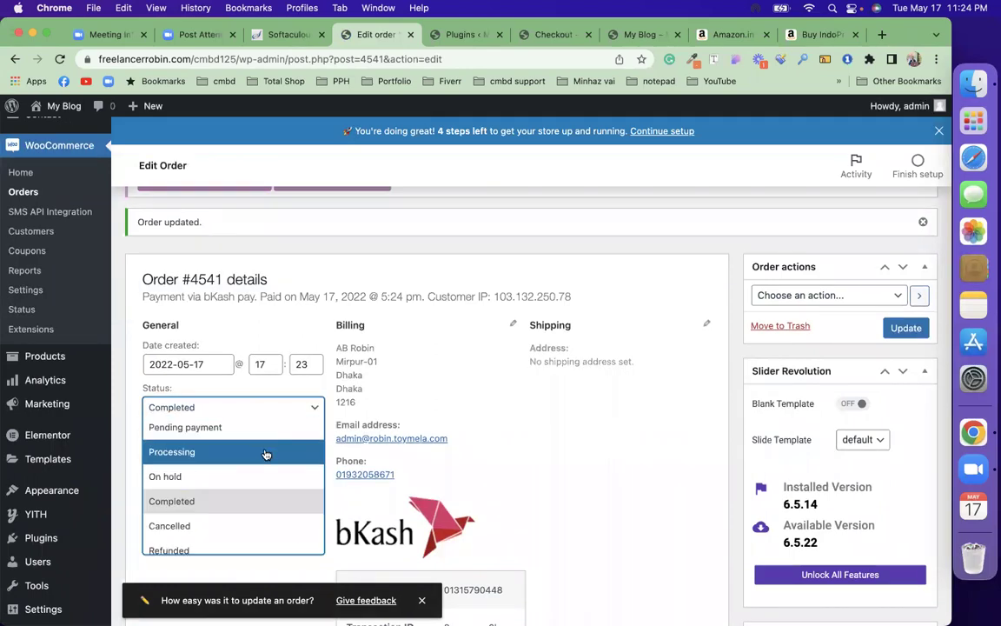
click(589, 465)
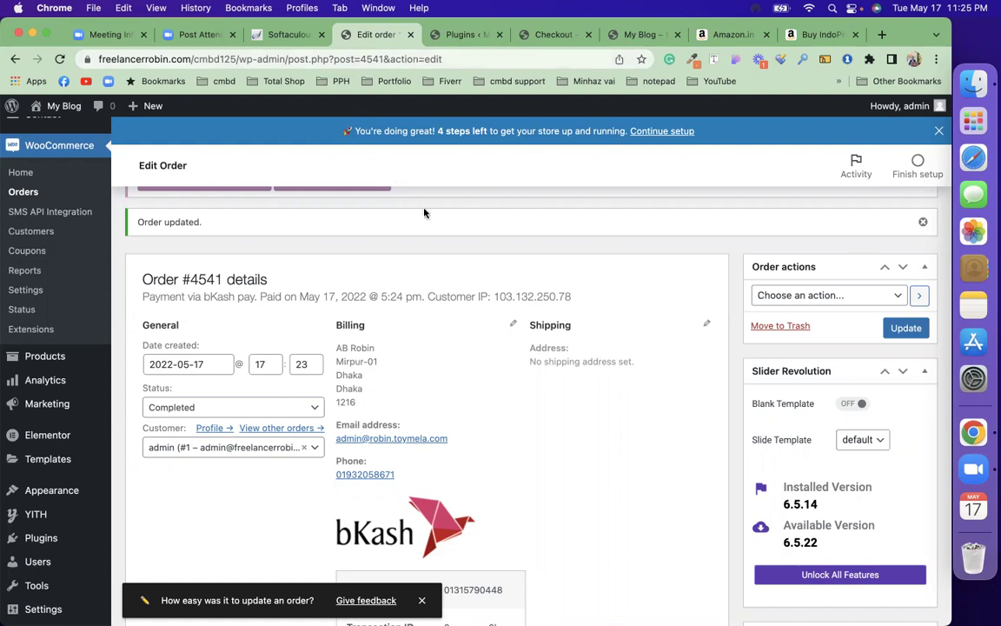
scroll(429, 253, up, 3)
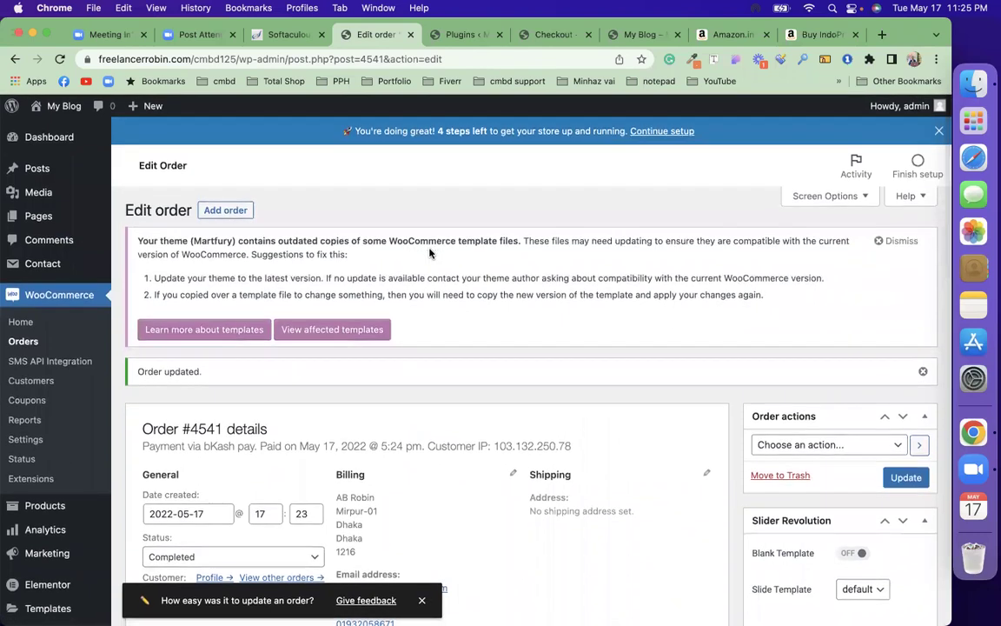
scroll(429, 253, down, 10)
scroll(429, 253, down, 3)
scroll(429, 253, up, 10)
Open the WooCommerce shipping settings and look over the shipping zones section
click(37, 443)
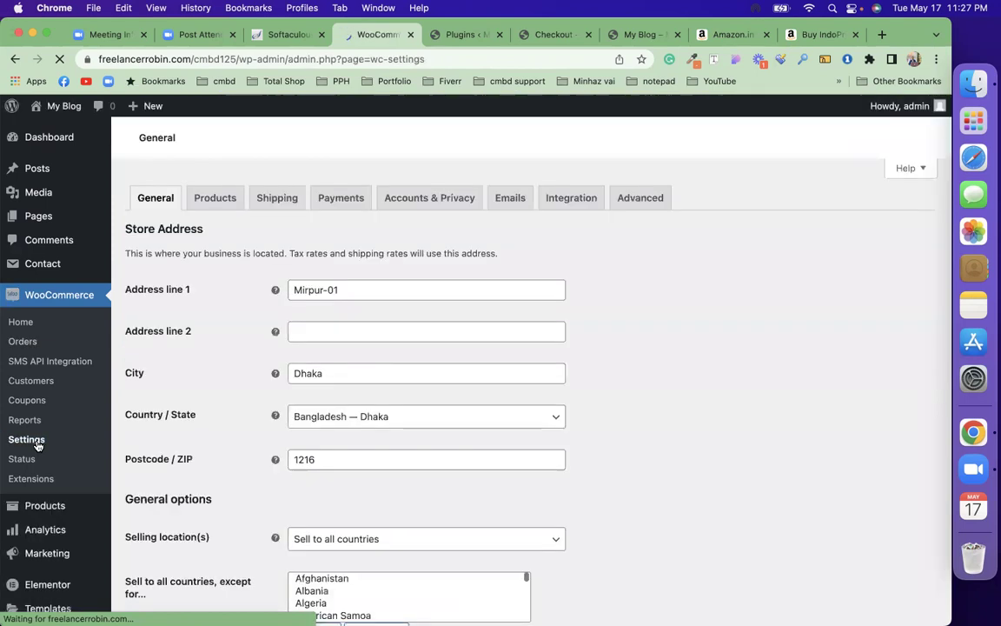
click(271, 196)
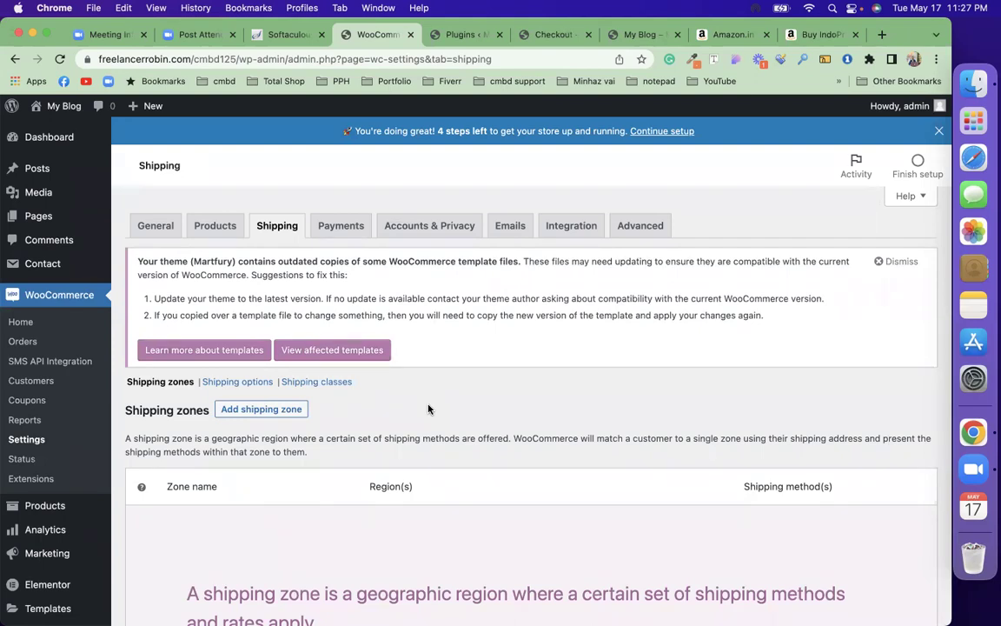
scroll(427, 409, down, 5)
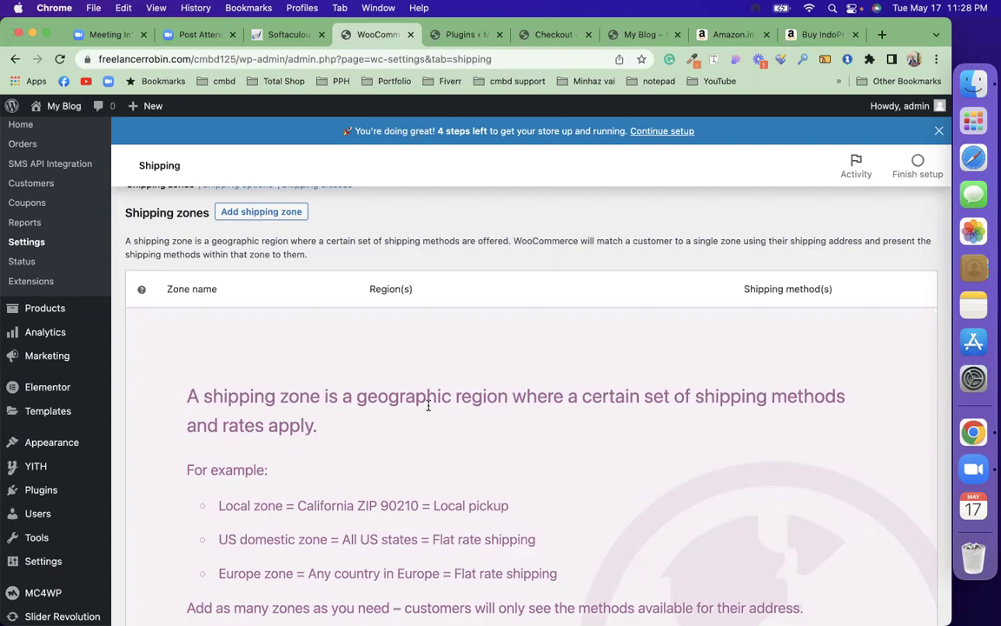
scroll(300, 473, up, 3)
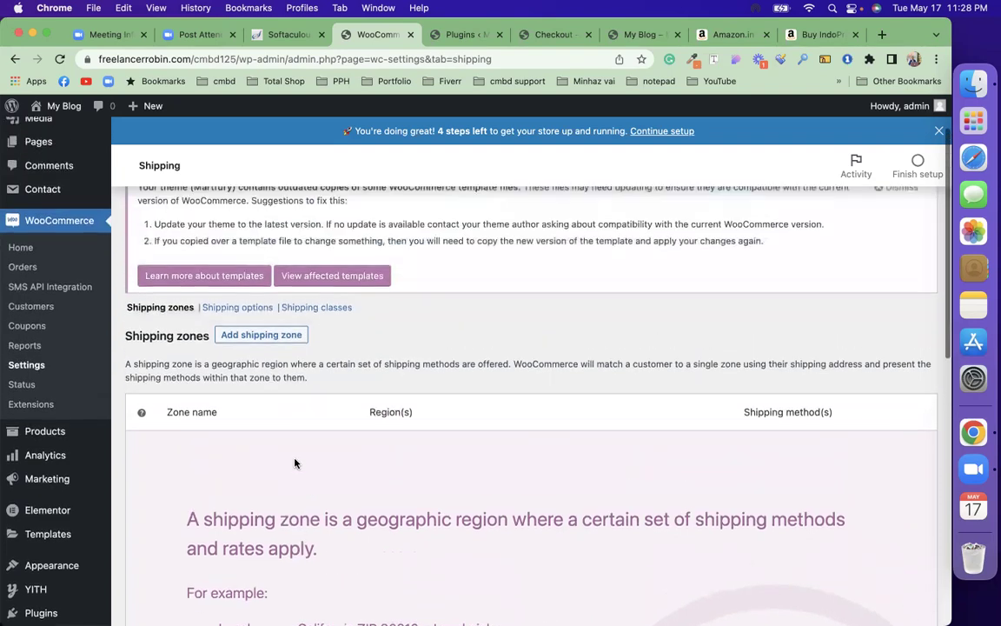
Add a new shipping zone and name it "Inside Dhaka"
click(269, 338)
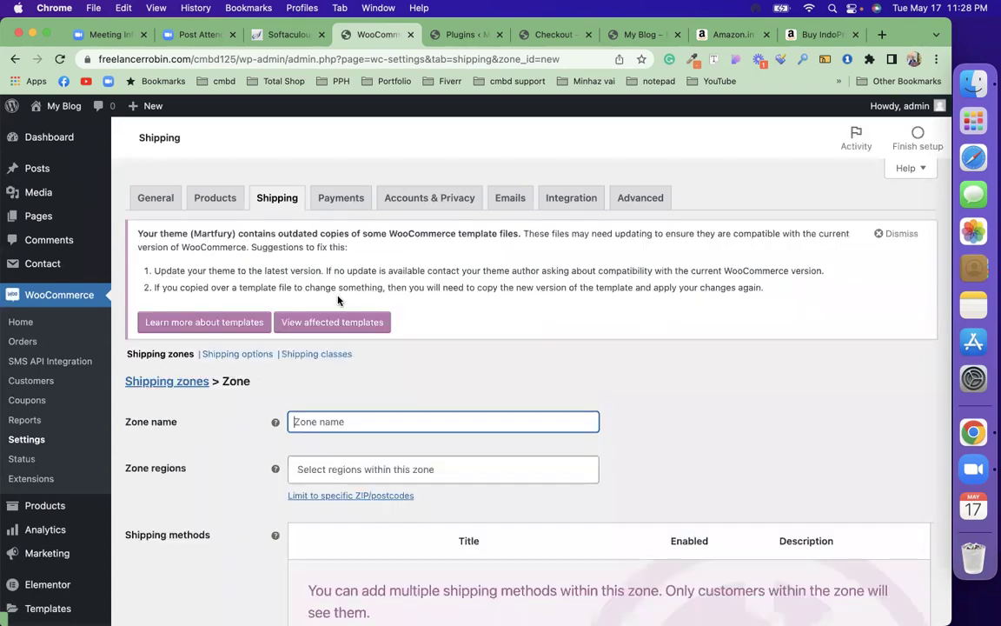
click(337, 419)
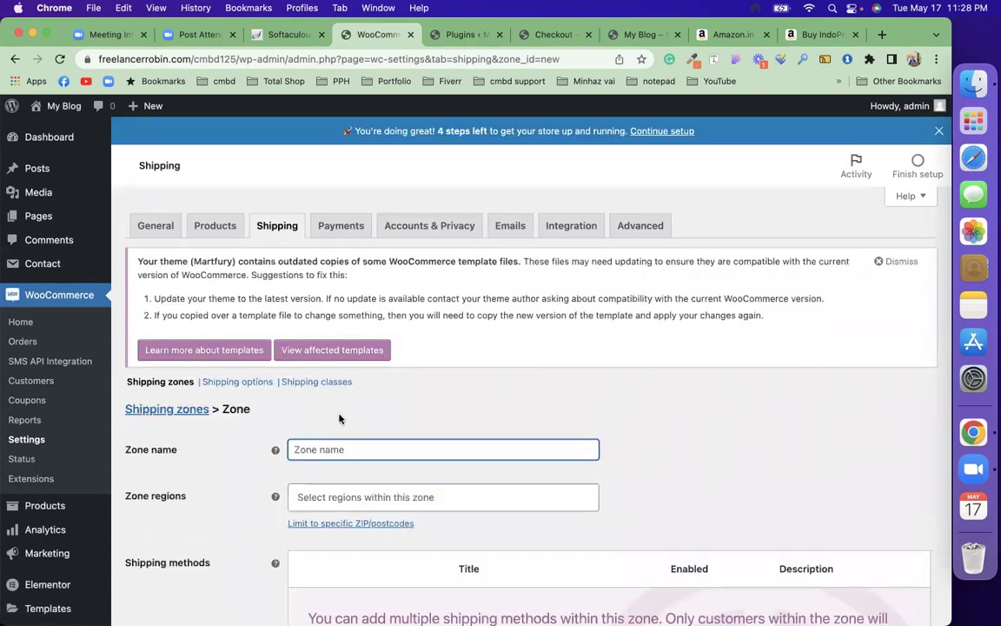
text(Inside)
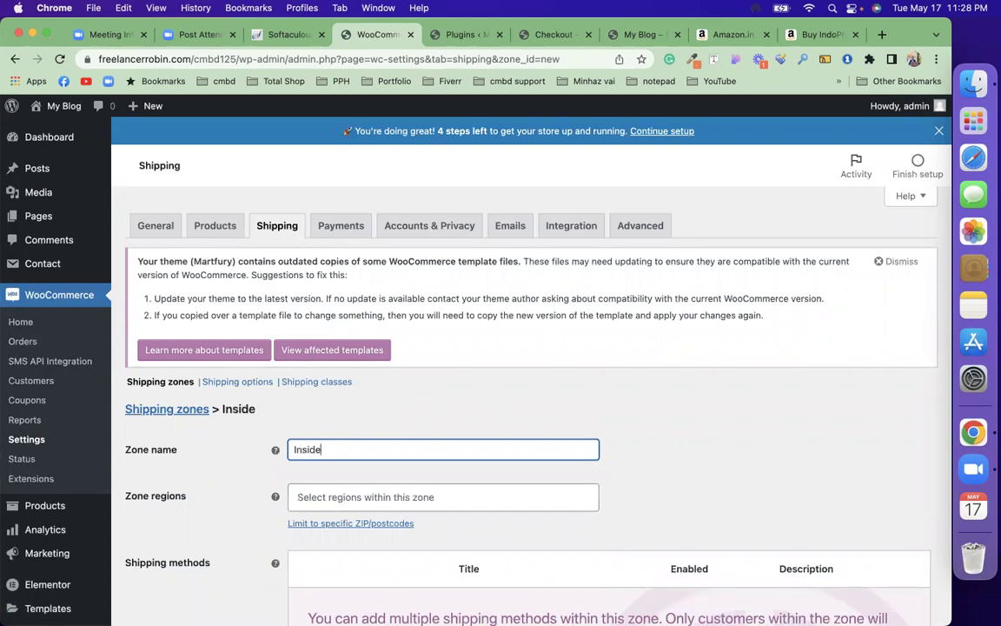
text( Dhala)
key(BackSpace)
key(BackSpace)
text(ka)
scroll(304, 386, down, 3)
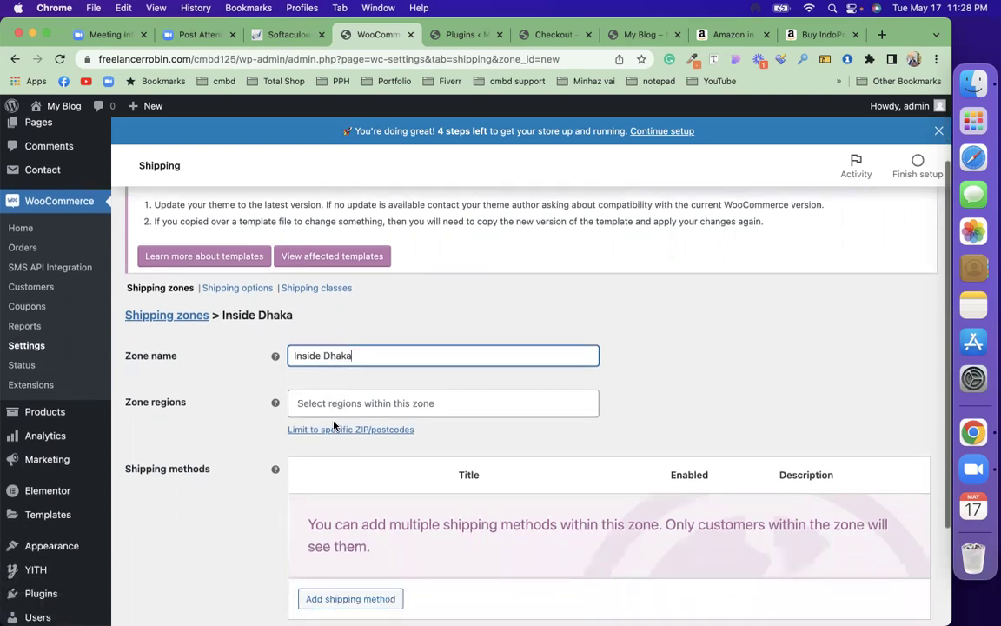
scroll(333, 426, down, 1)
click(410, 290)
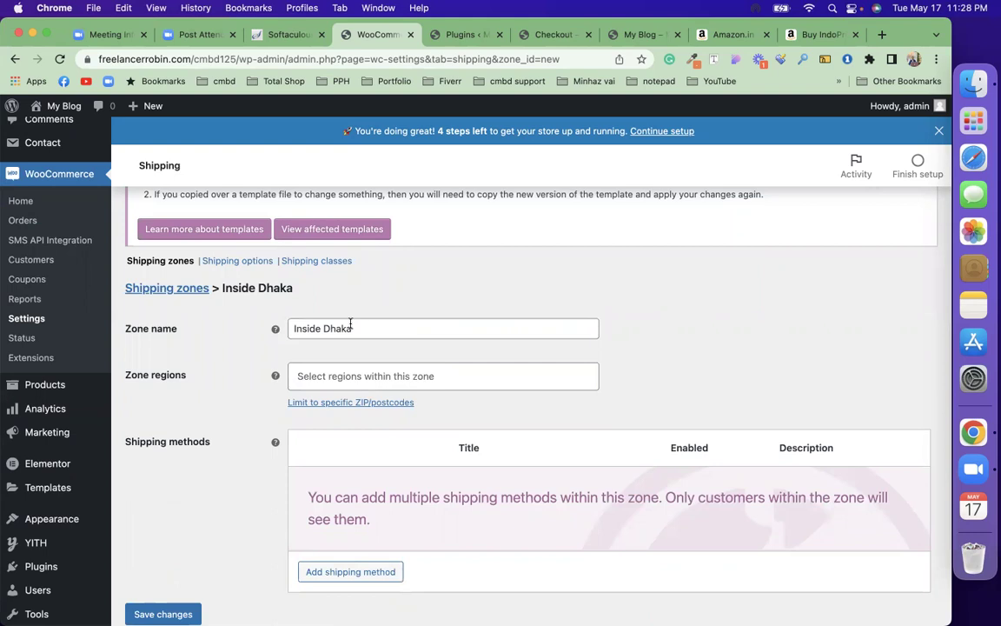
Add "Dhaka, Bangladesh" as the region of the Inside Dhaka zone and reopen the region choices
scroll(348, 321, down, 2)
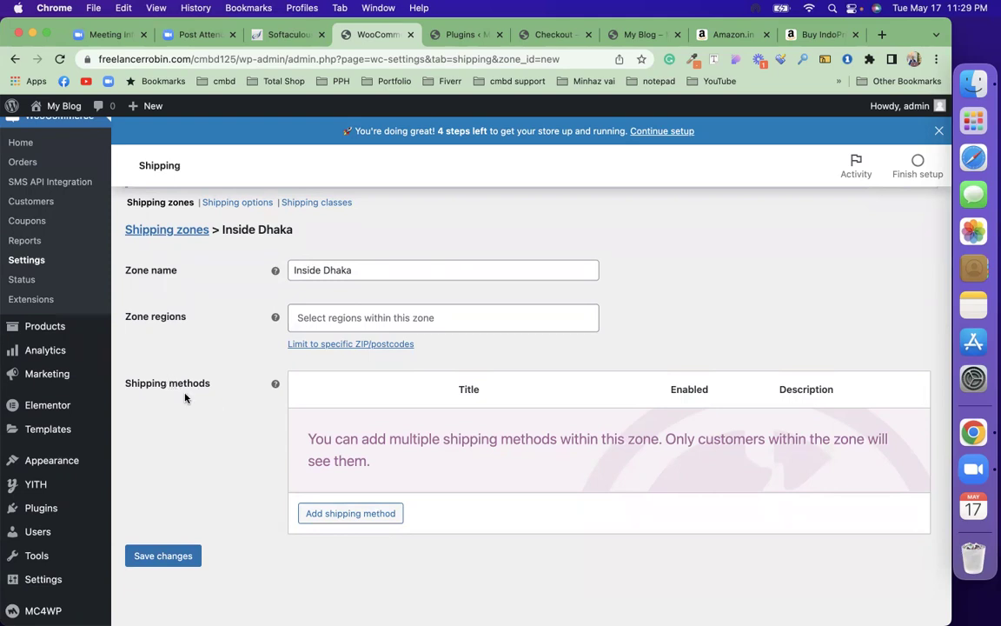
click(341, 316)
text(dha)
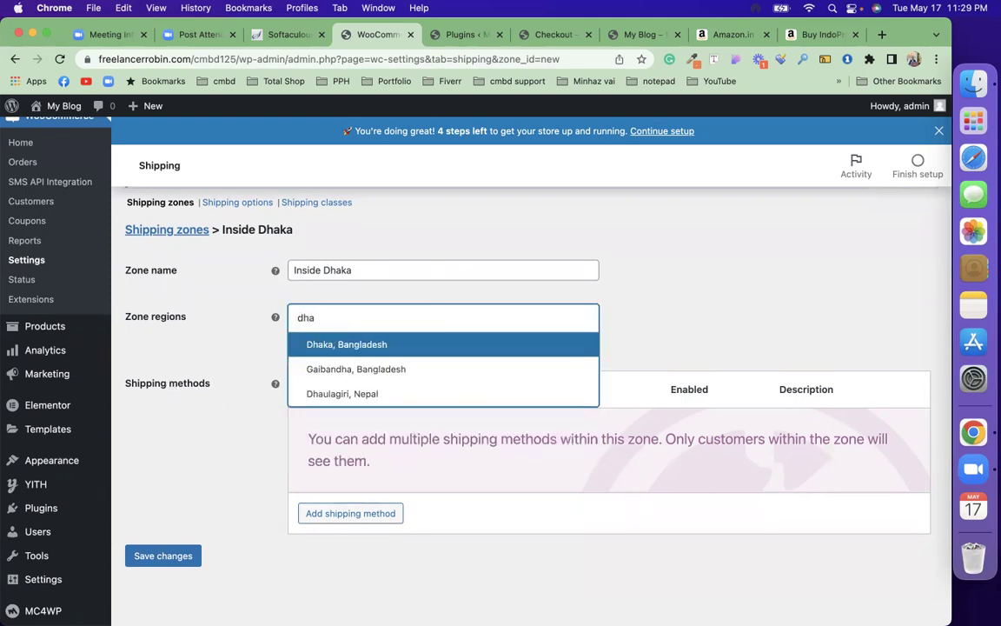
click(319, 344)
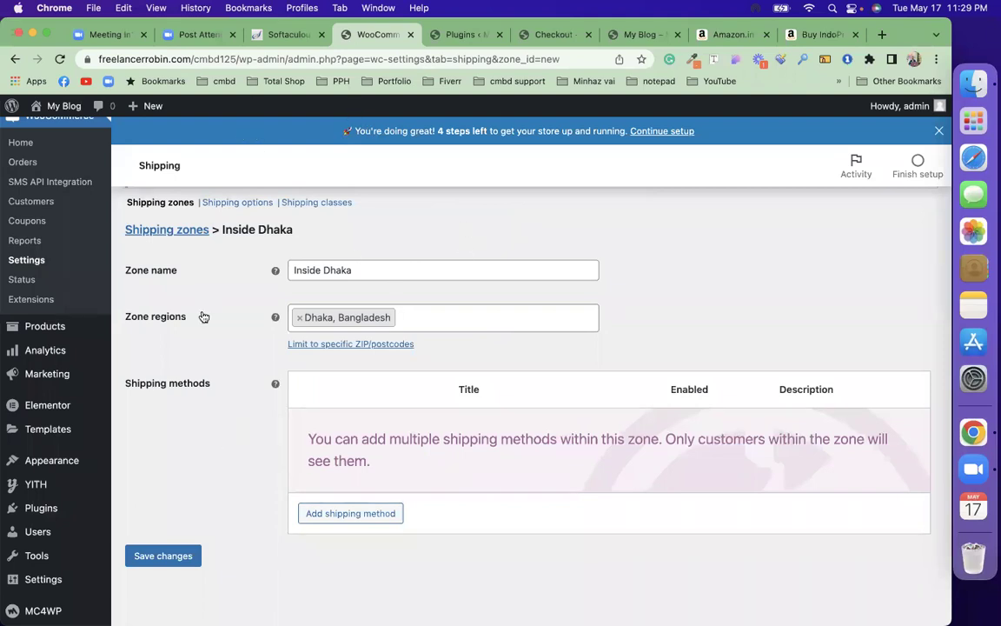
click(406, 312)
click(411, 315)
click(412, 315)
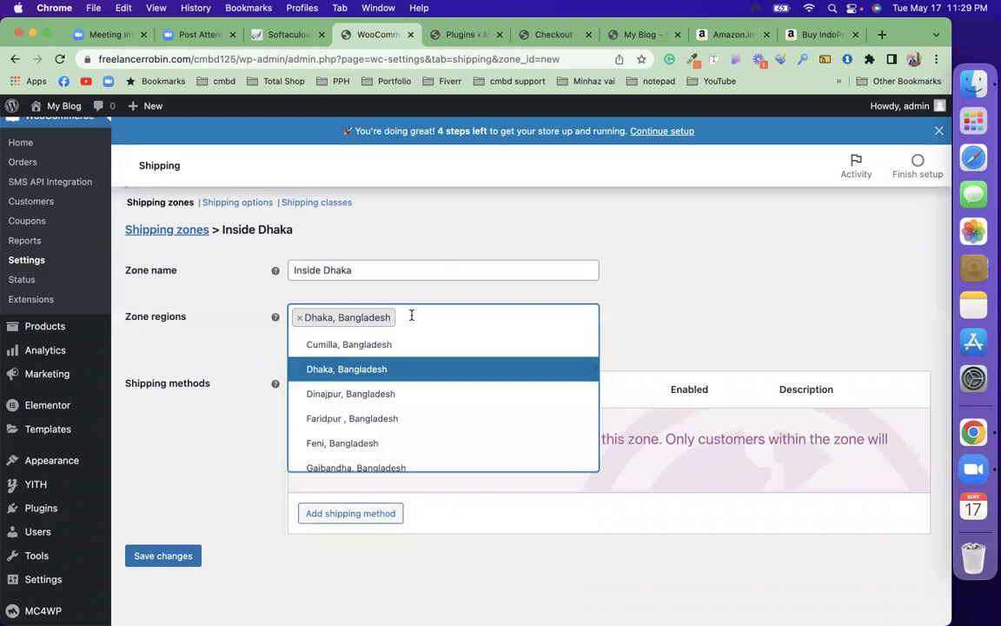
Add "Rangpur, Bangladesh" as a second region of the Inside Dhaka zone
text(ra)
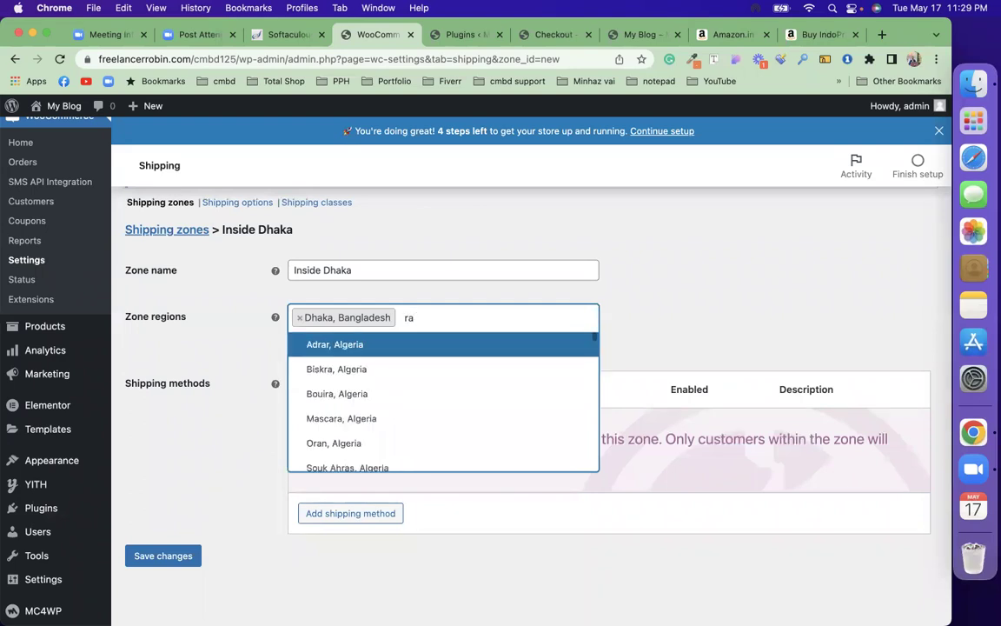
text(ngpu)
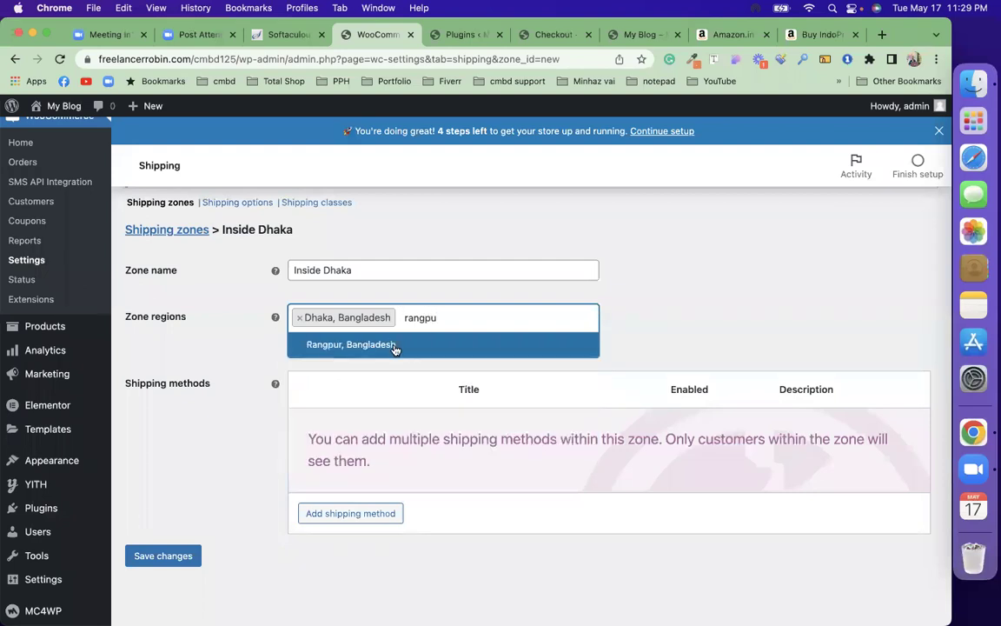
click(390, 339)
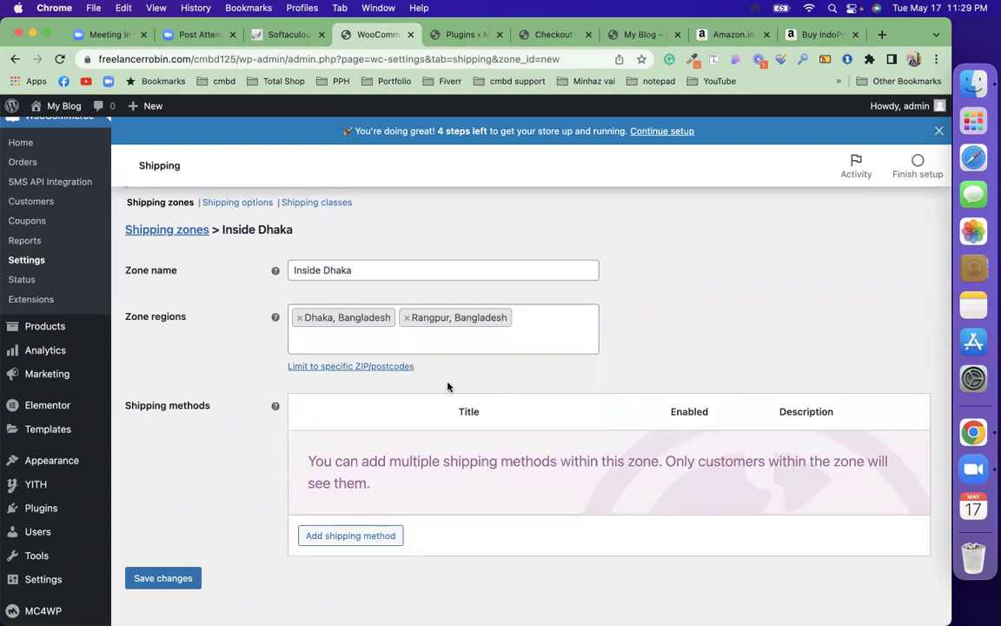
Review the available shipping method types and add Free shipping to the Inside Dhaka zone
click(327, 537)
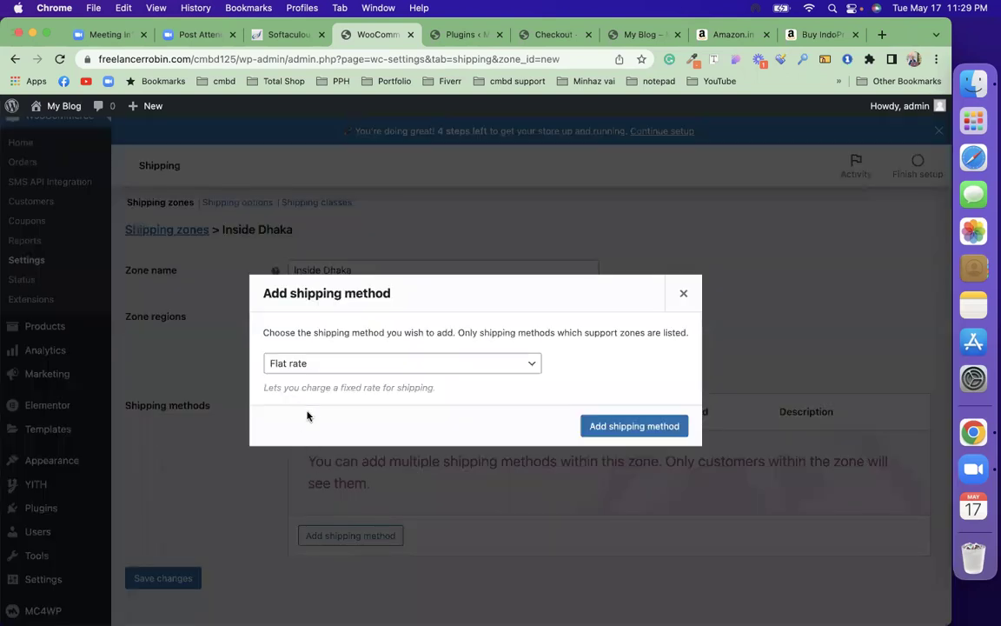
click(370, 370)
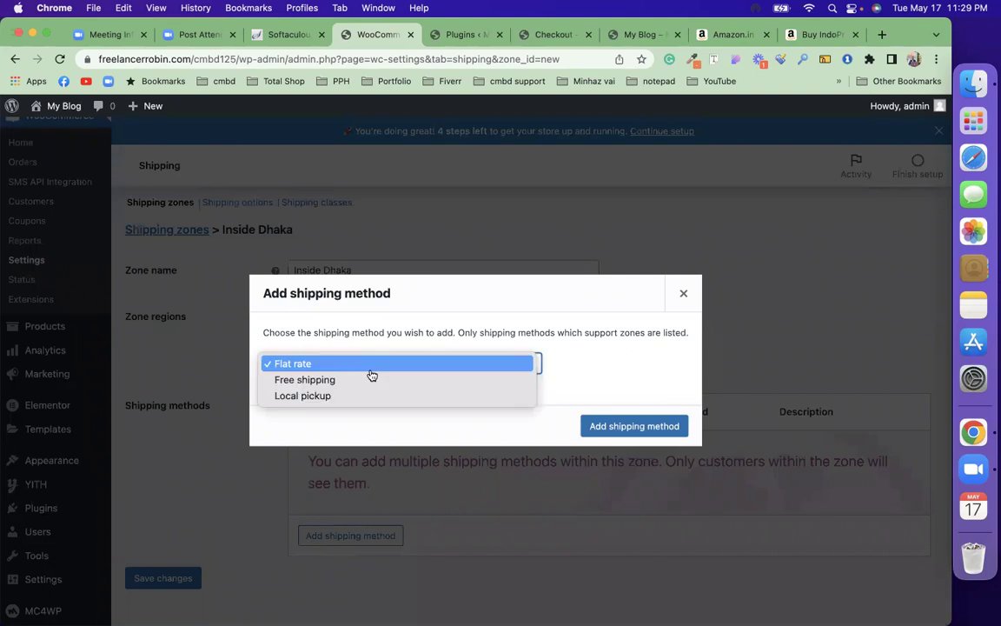
click(370, 434)
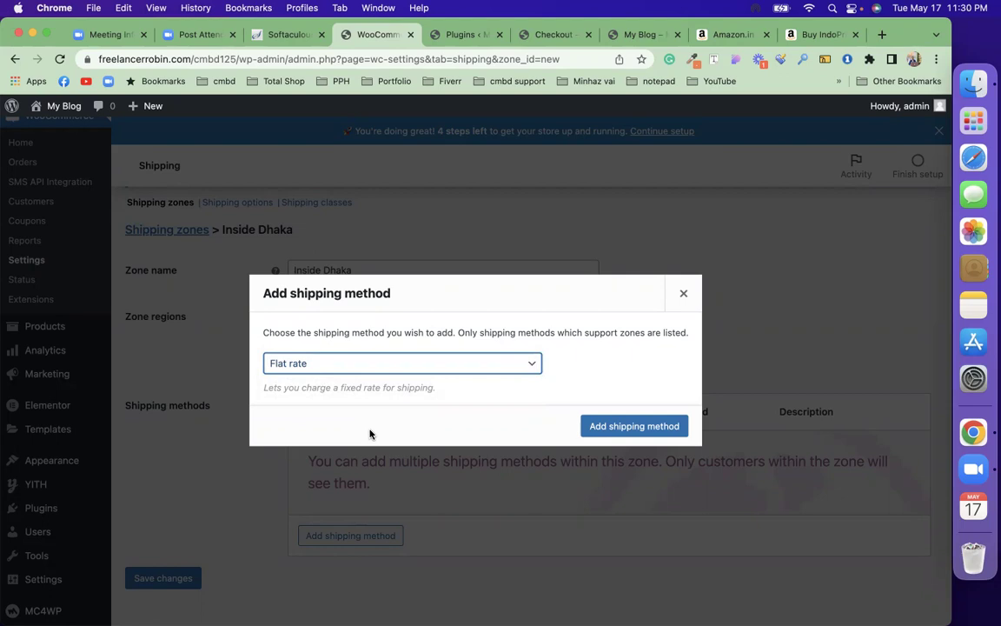
click(404, 369)
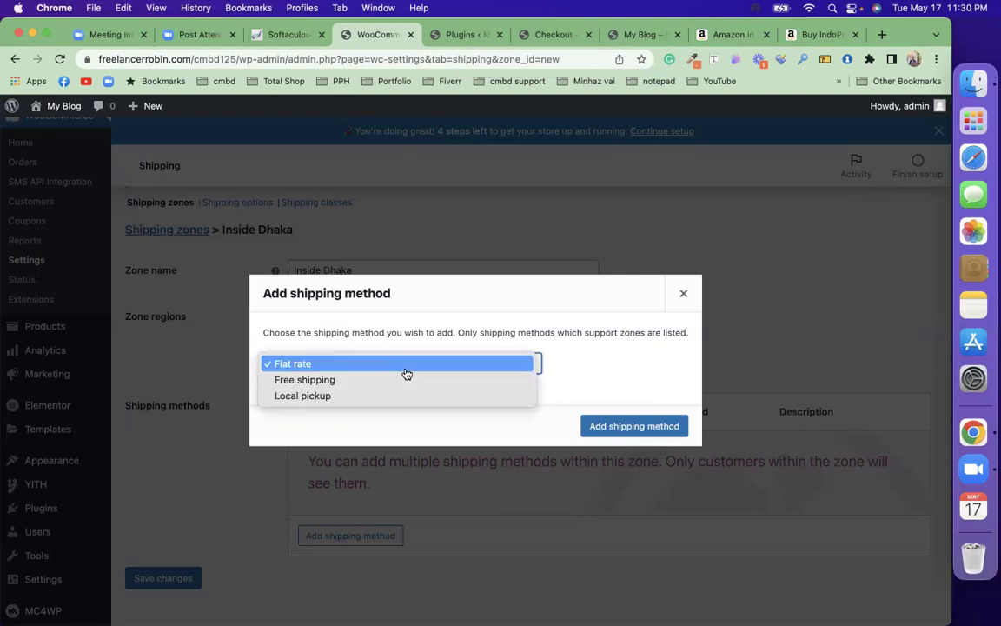
click(393, 379)
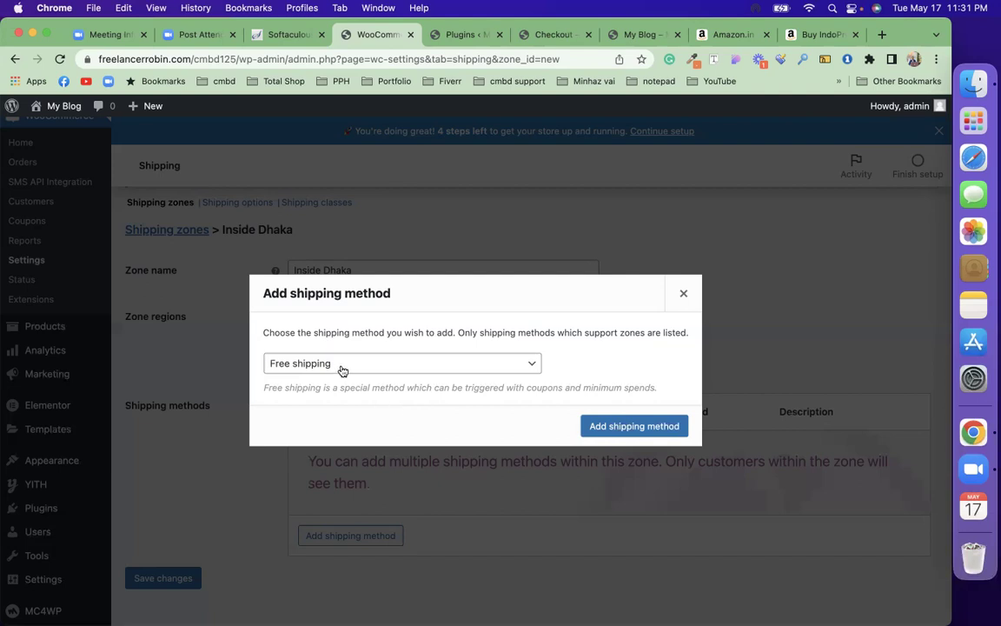
click(641, 426)
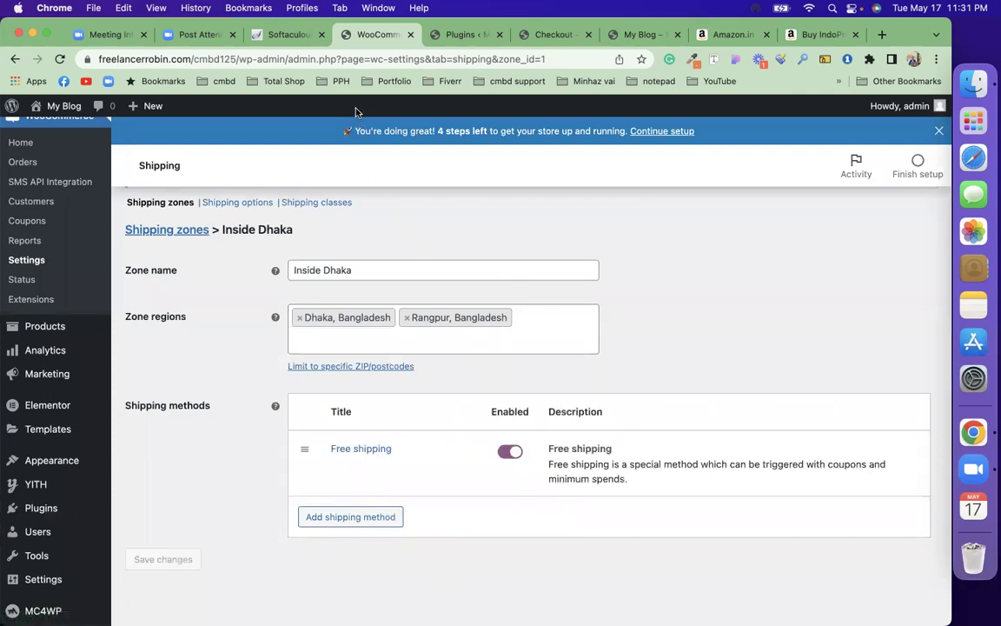
Return to the shipping zones list and add another zone named "Outside Dhaka"
scroll(417, 417, up, 4)
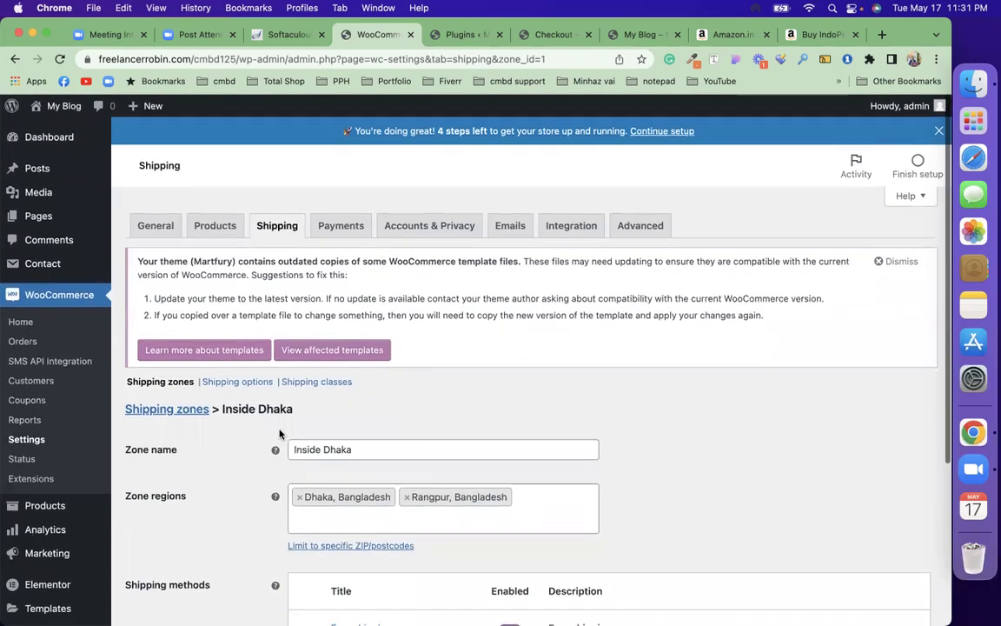
click(184, 412)
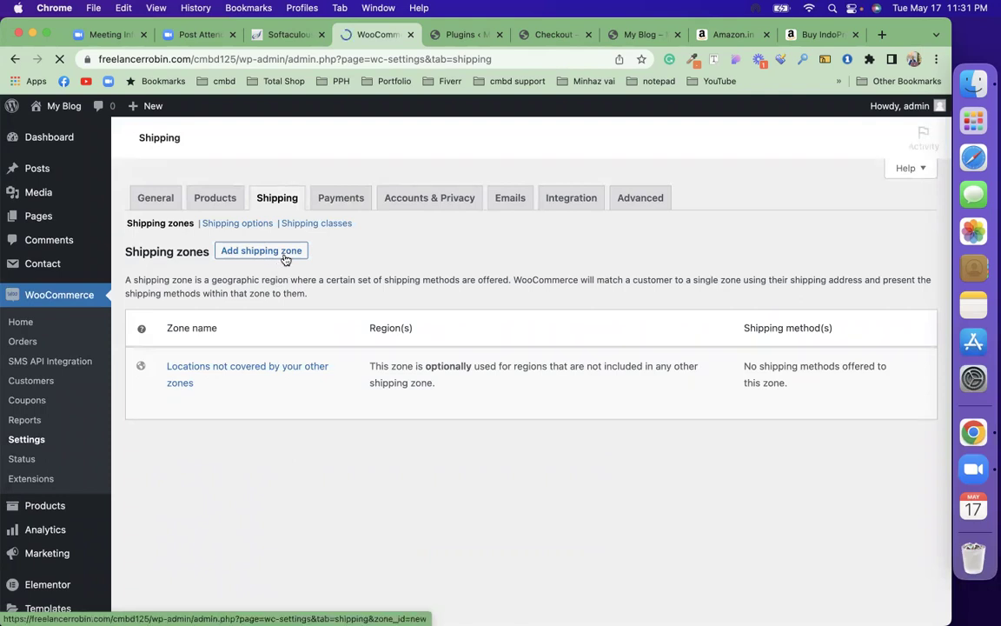
scroll(293, 383, down, 3)
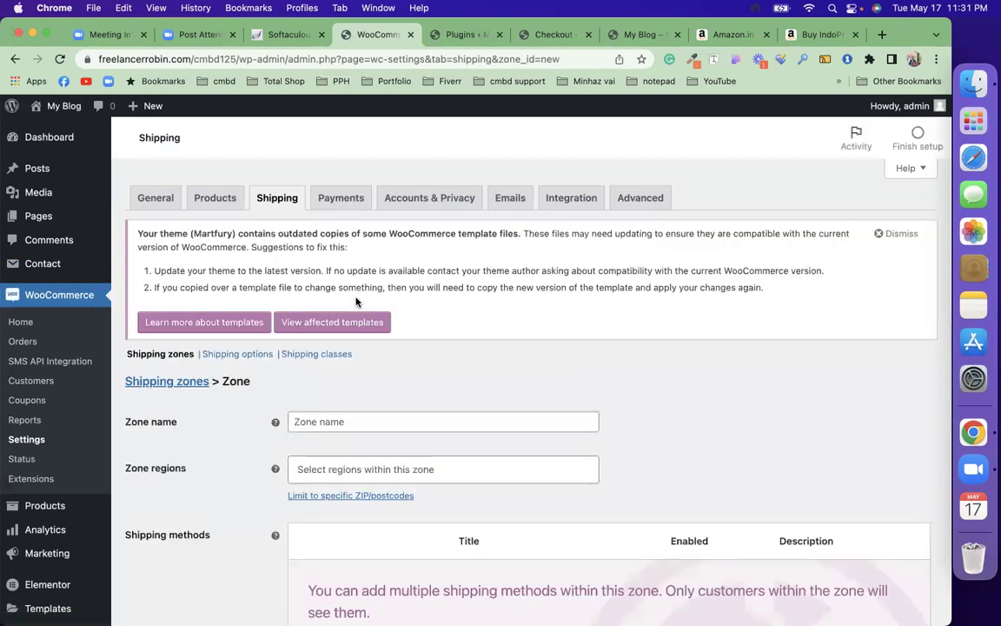
scroll(351, 308, down, 3)
click(341, 330)
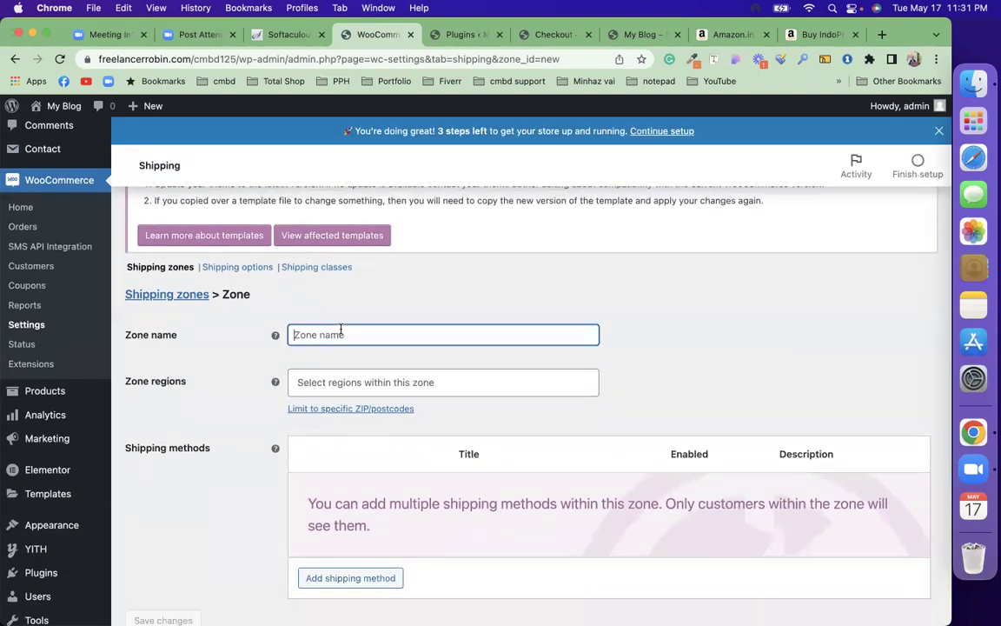
text(Outs)
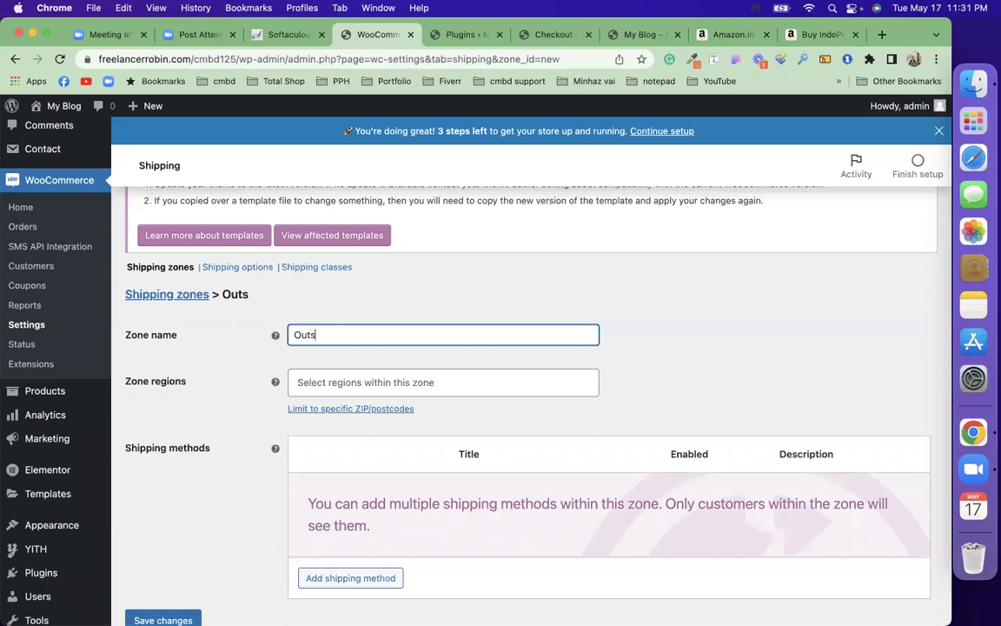
text(ide Dhaka)
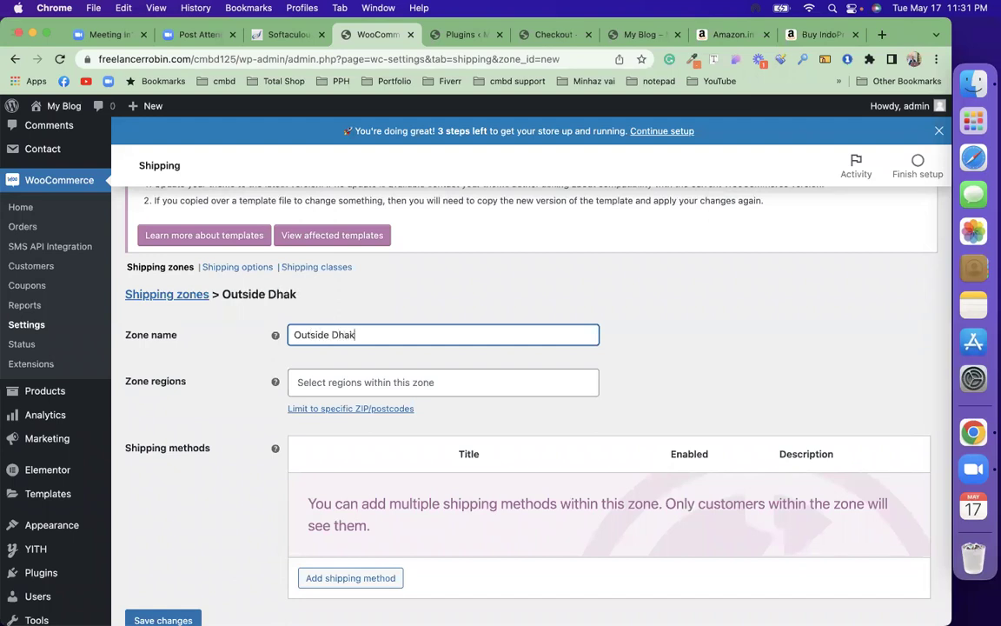
Add "Chattogram, Bangladesh" and "Barishal, Bangladesh" as regions of the Outside Dhaka zone
click(369, 383)
text(chatt)
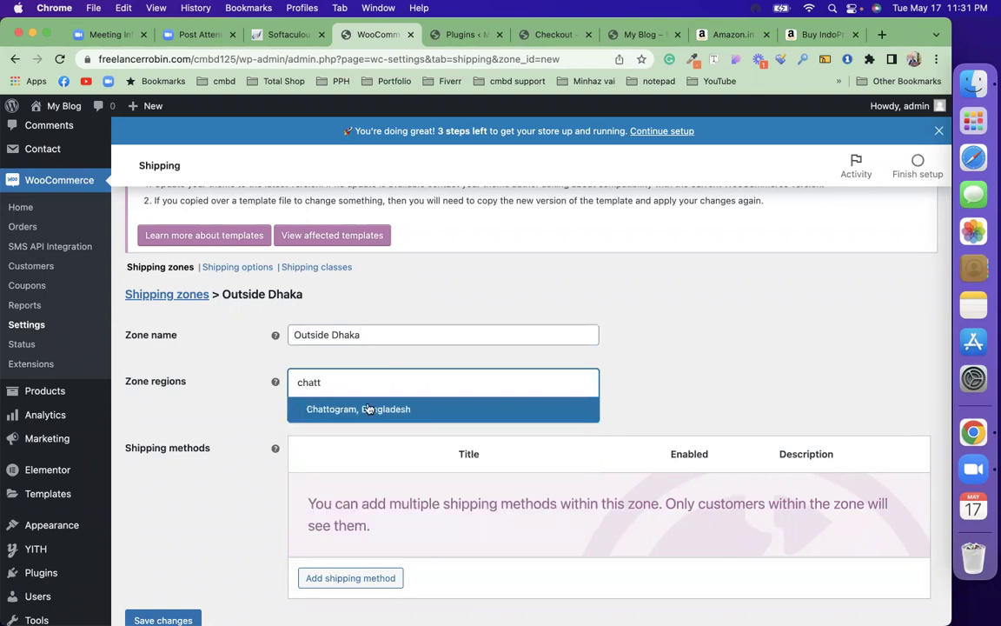
click(336, 408)
text(Bari)
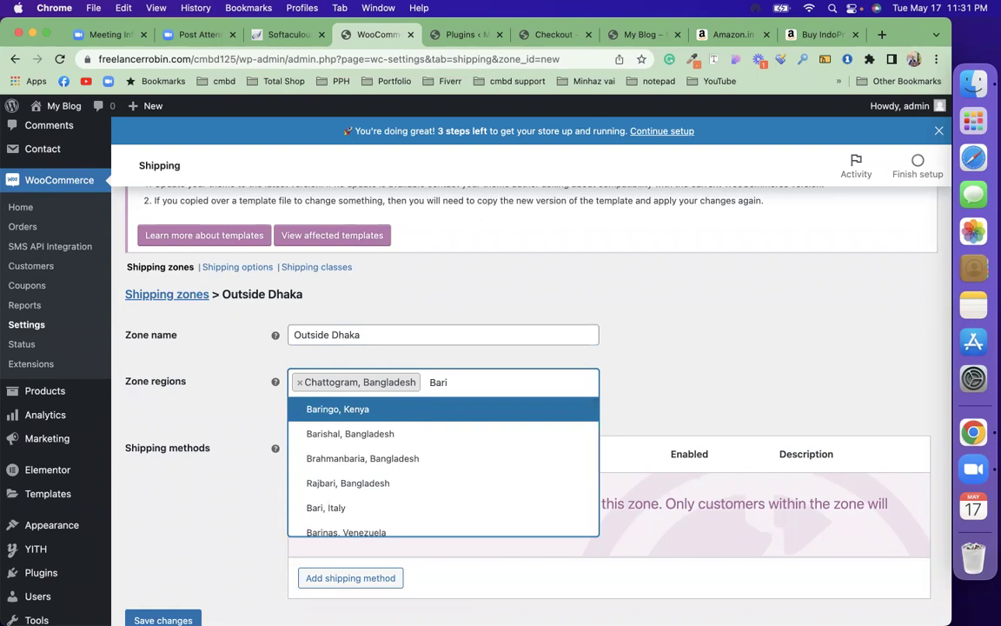
click(430, 434)
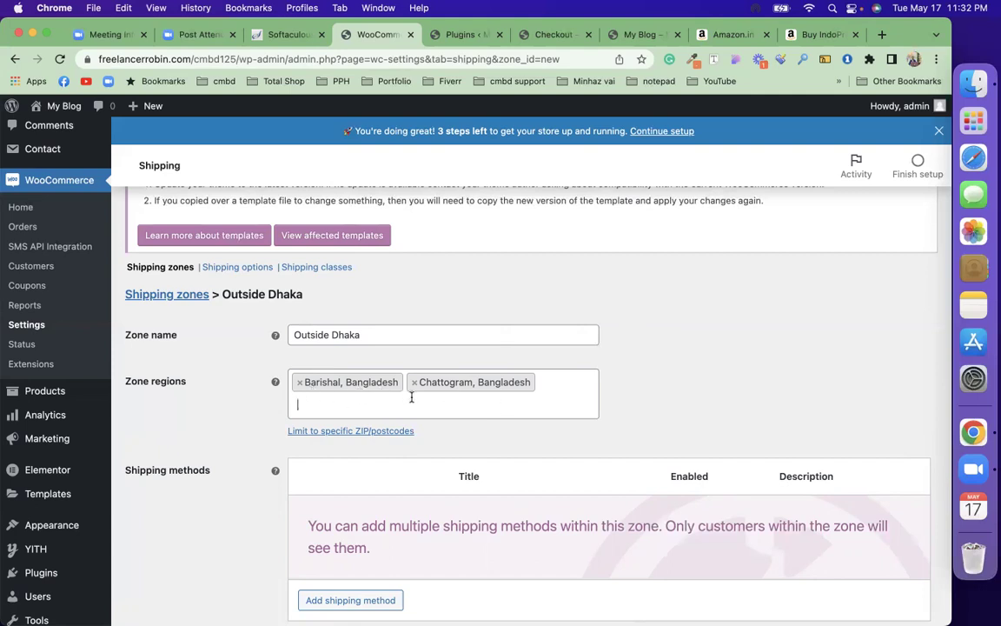
Add the Flat rate shipping method to the Outside Dhaka zone
scroll(412, 397, down, 3)
click(339, 474)
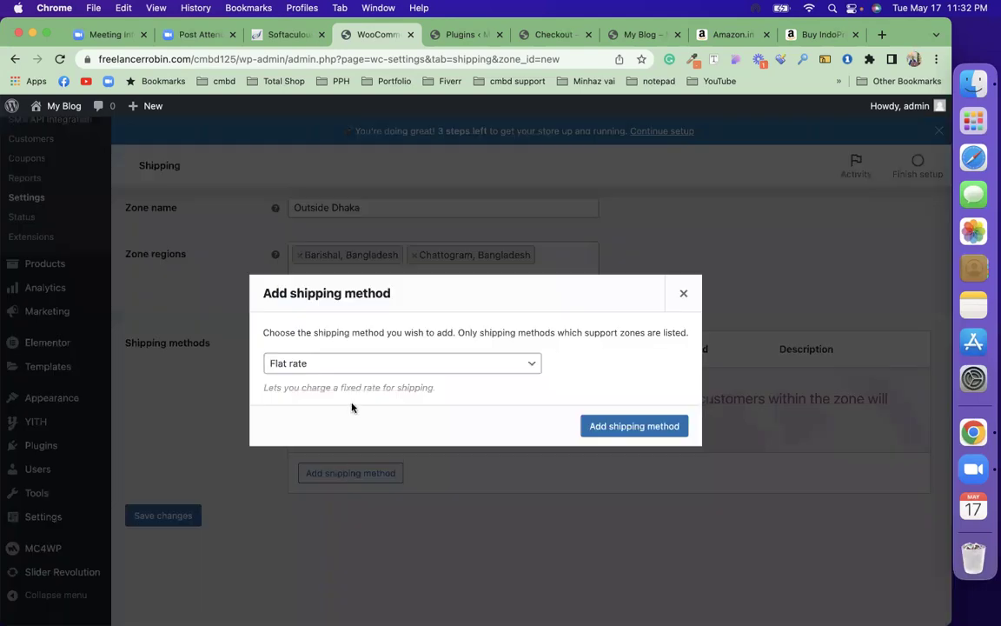
click(616, 427)
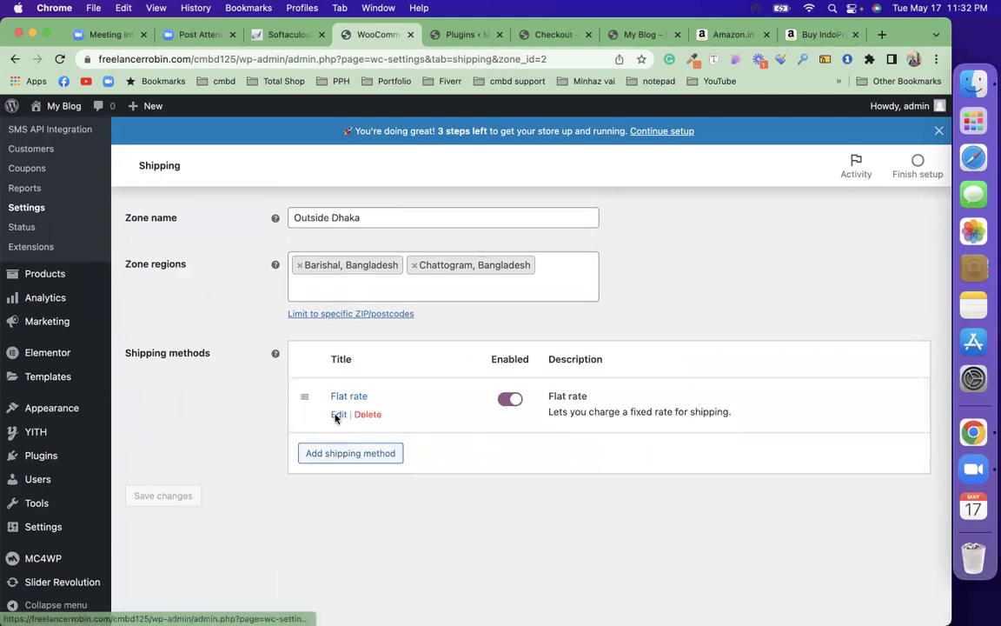
Set the Outside Dhaka flat rate's tax status to None and its cost to 100, check the shipping class costs, and save
click(337, 415)
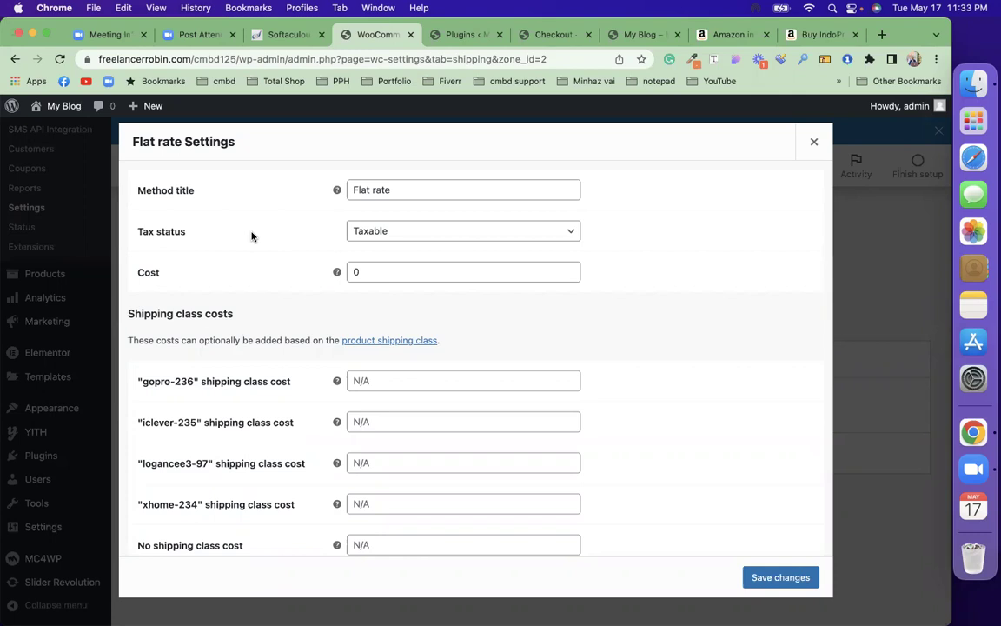
click(458, 235)
click(459, 248)
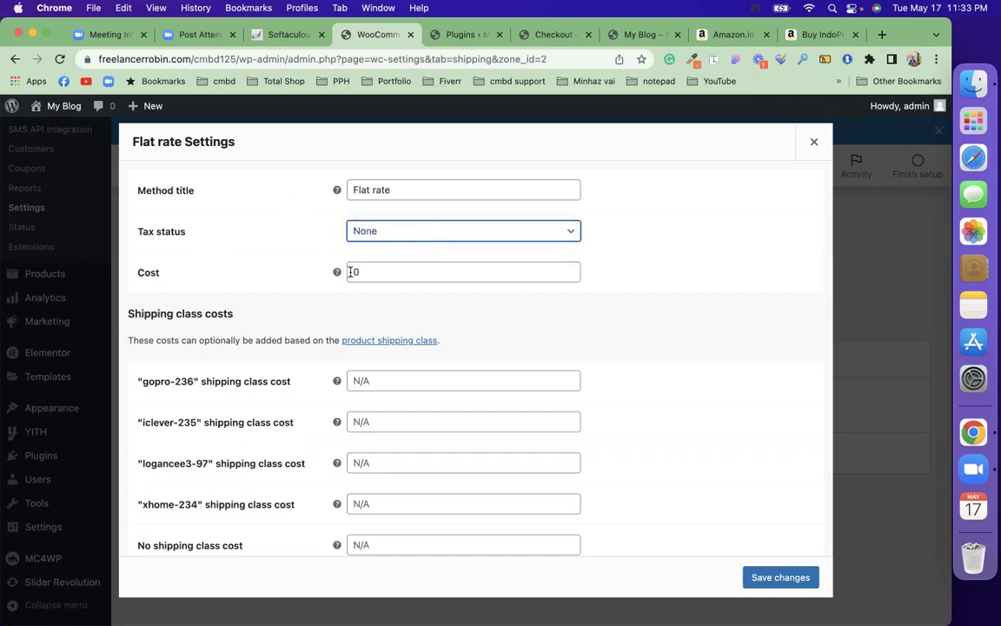
click(350, 272)
text(100)
click(635, 345)
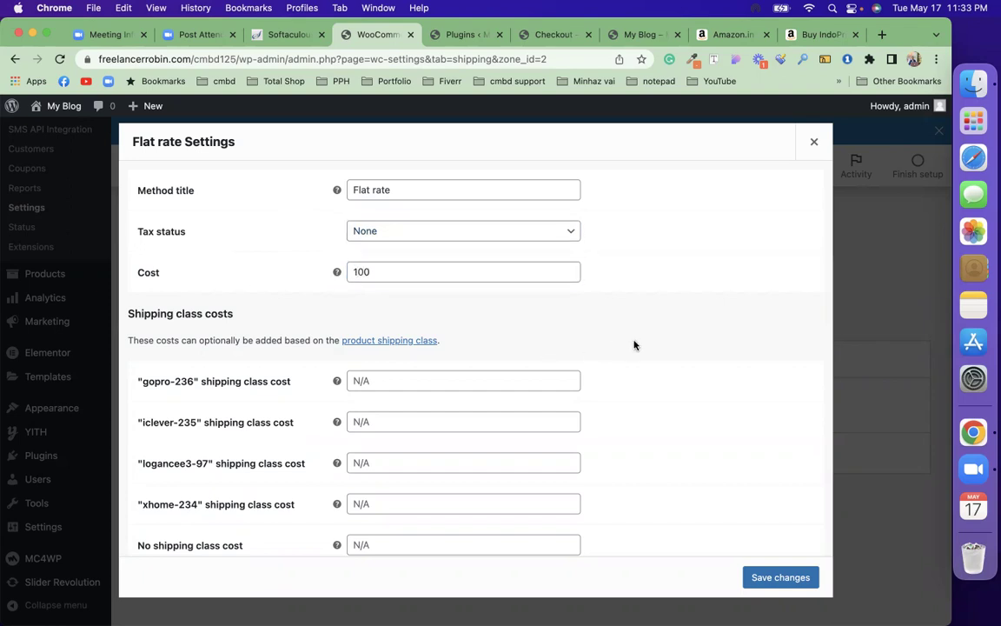
scroll(308, 421, down, 2)
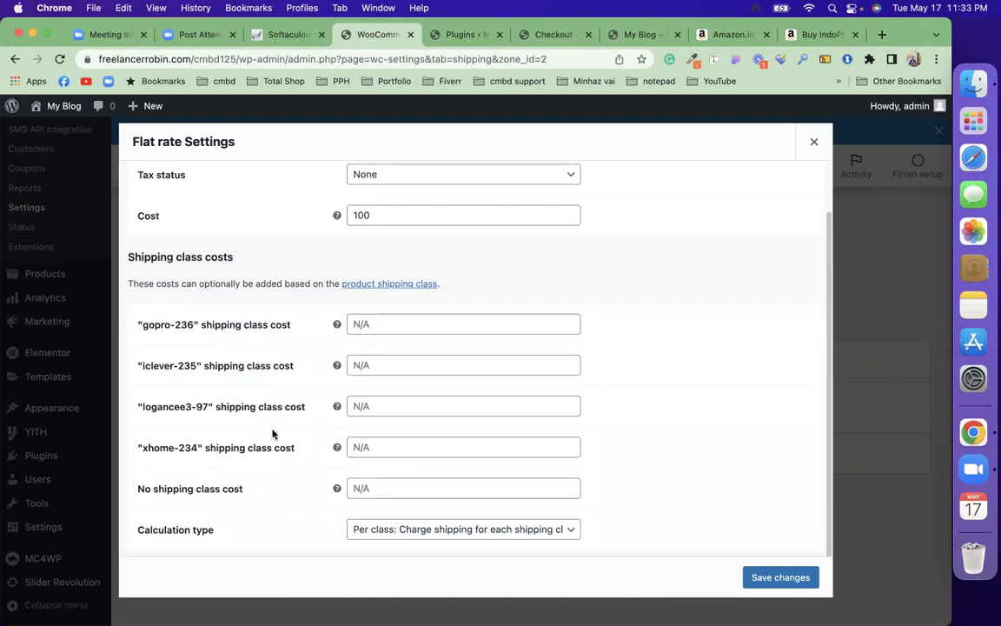
scroll(253, 408, up, 1)
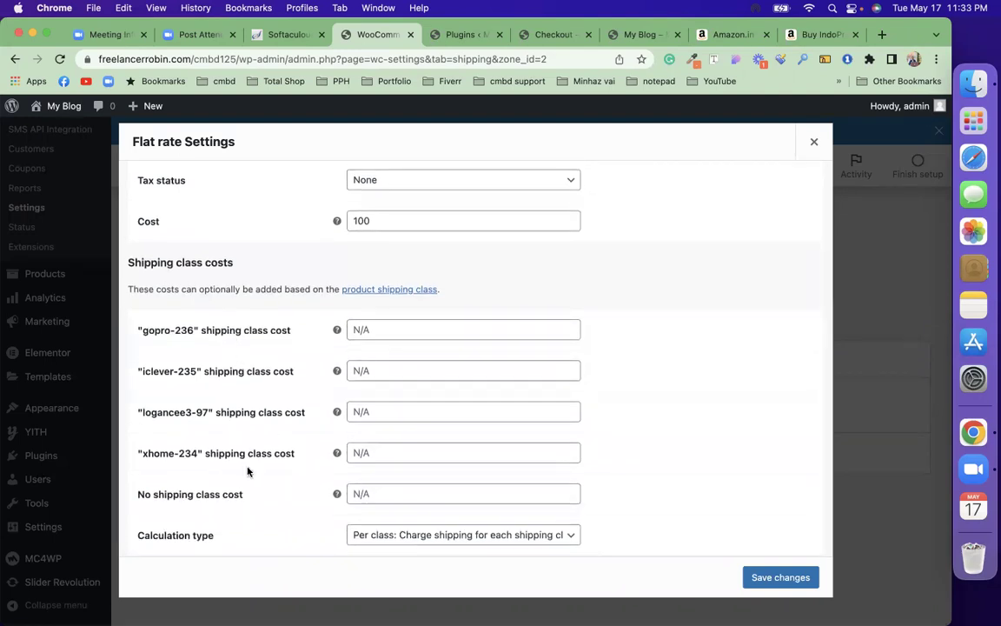
scroll(306, 370, up, 2)
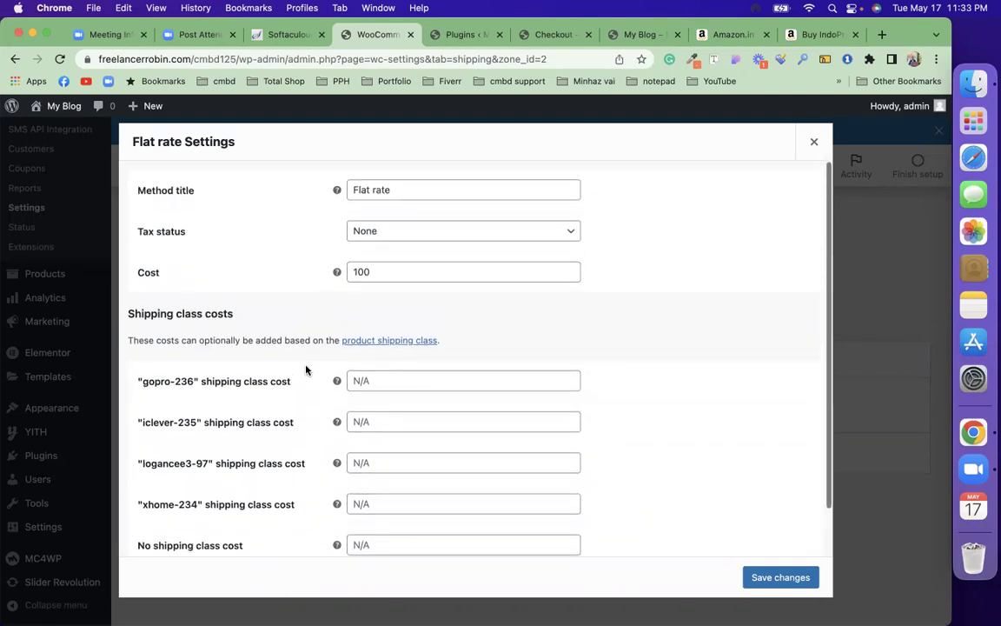
click(780, 577)
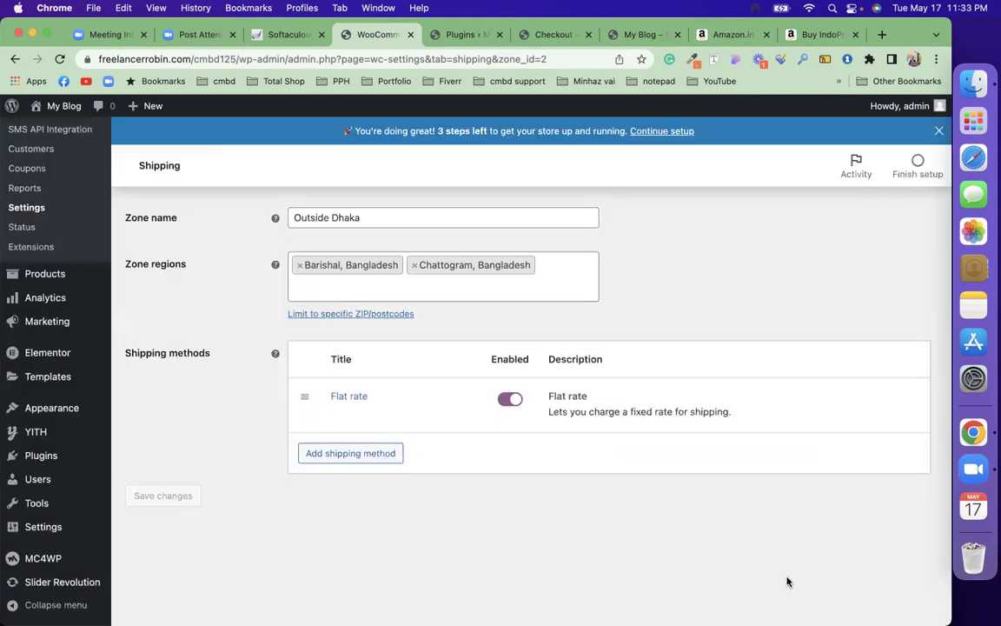
Switch to the store's order confirmation page and open the ordered men's casual shirt's product page at its purchase options
click(553, 35)
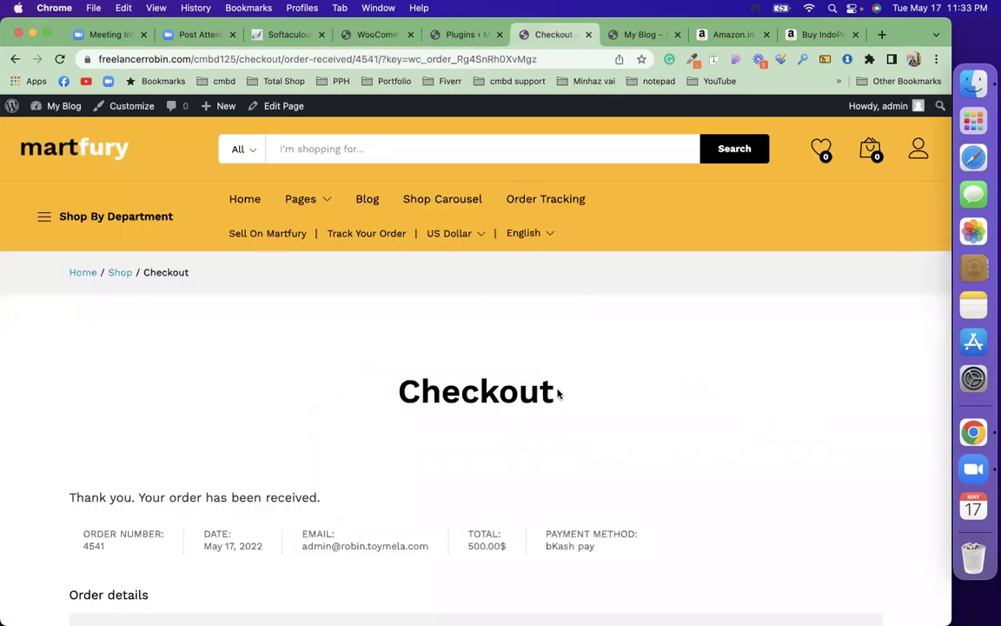
scroll(558, 394, down, 3)
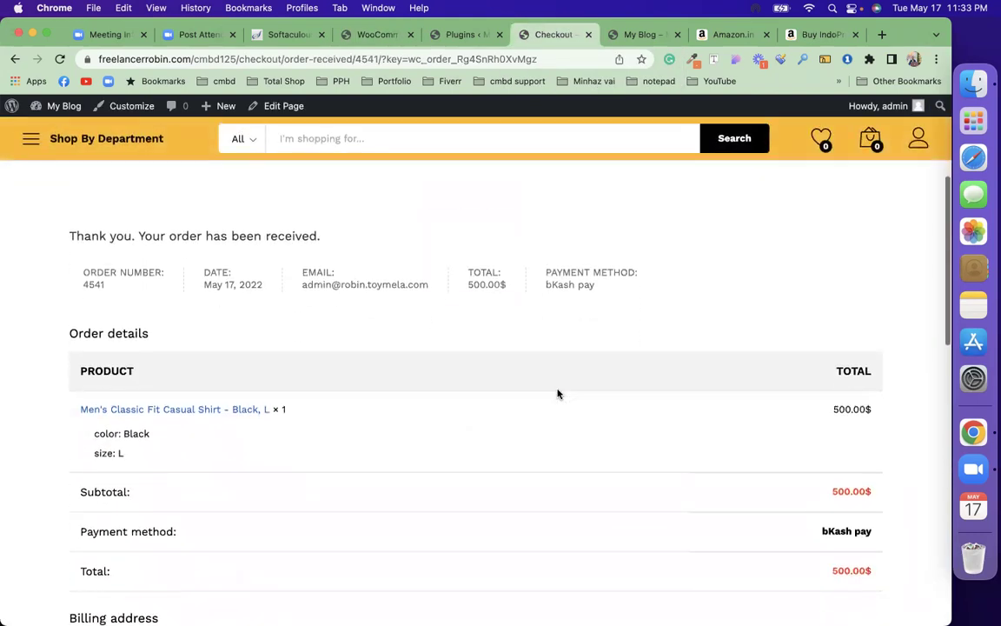
scroll(558, 393, up, 4)
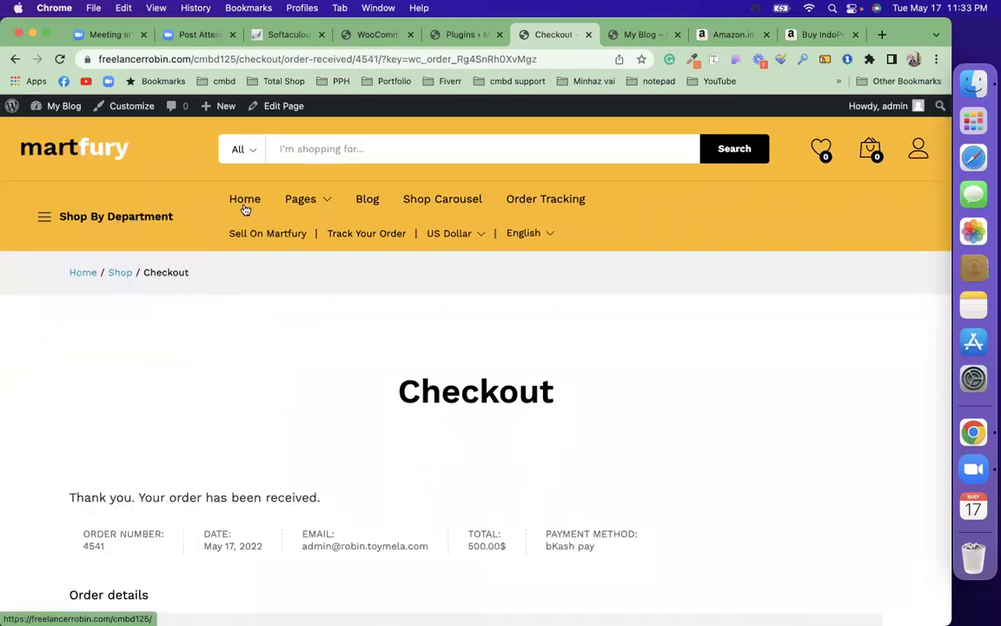
scroll(327, 467, down, 6)
scroll(327, 467, up, 5)
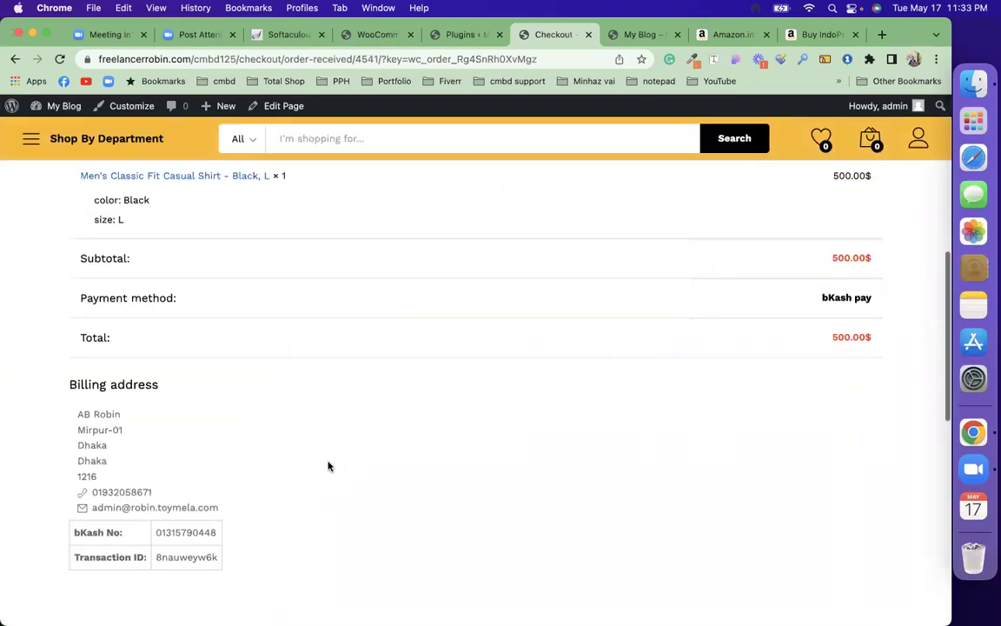
click(217, 436)
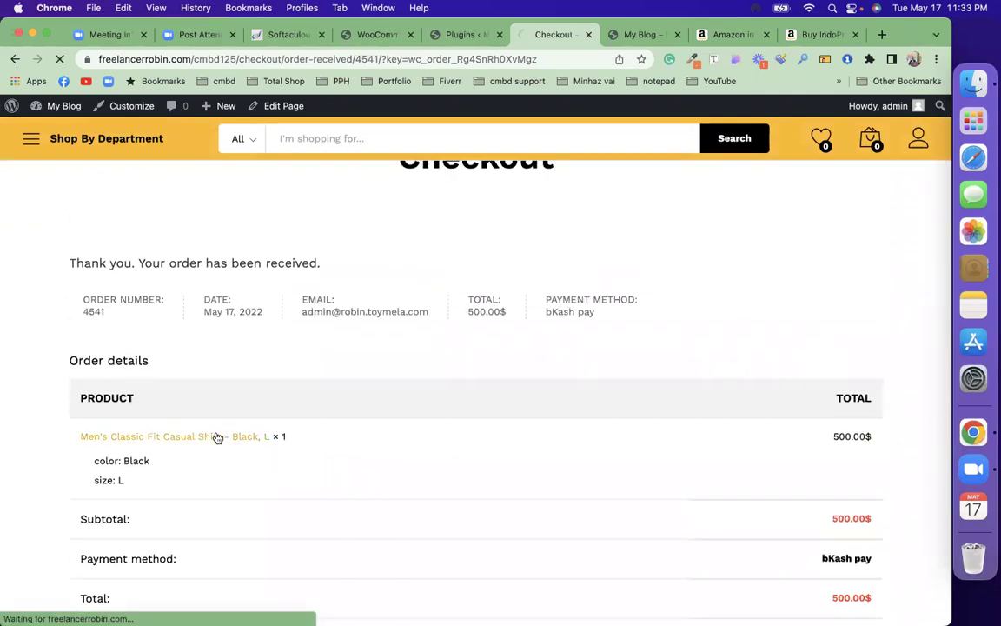
scroll(503, 502, down, 6)
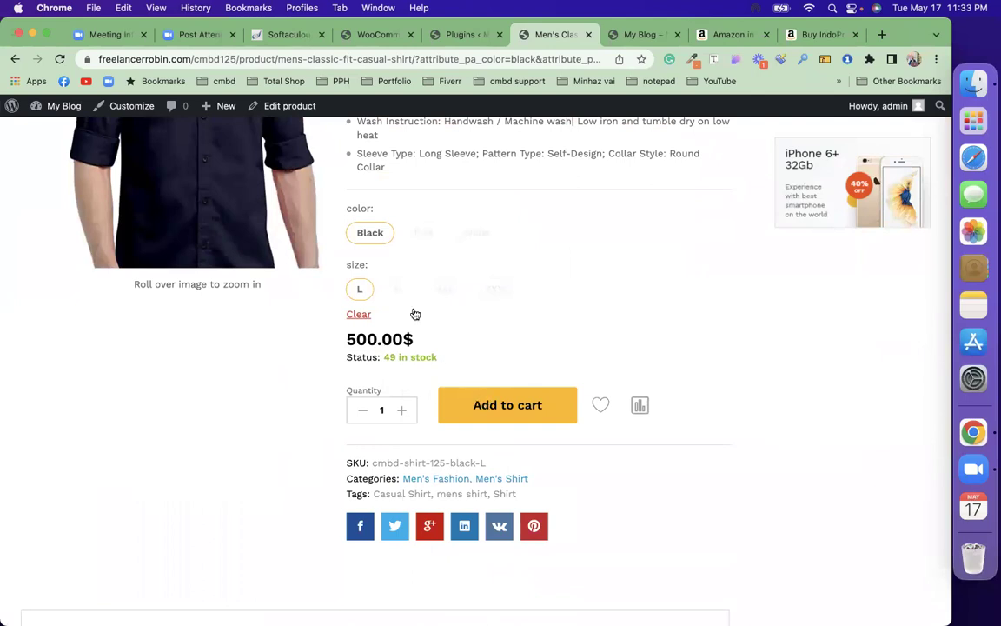
Clear the shirt's preselected options and choose the Red color in size XL
click(356, 314)
click(476, 233)
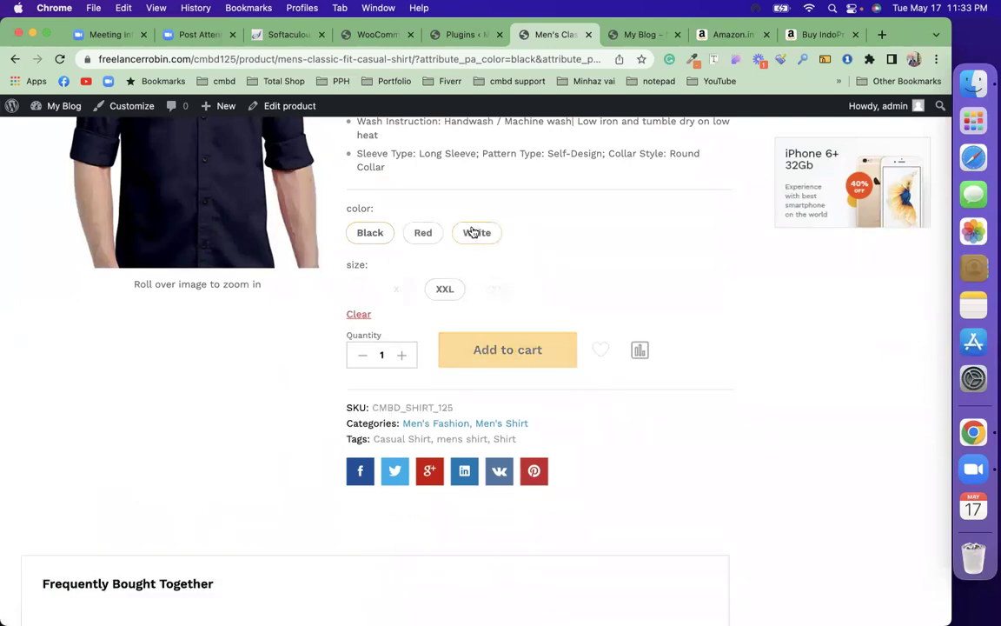
click(425, 233)
click(399, 291)
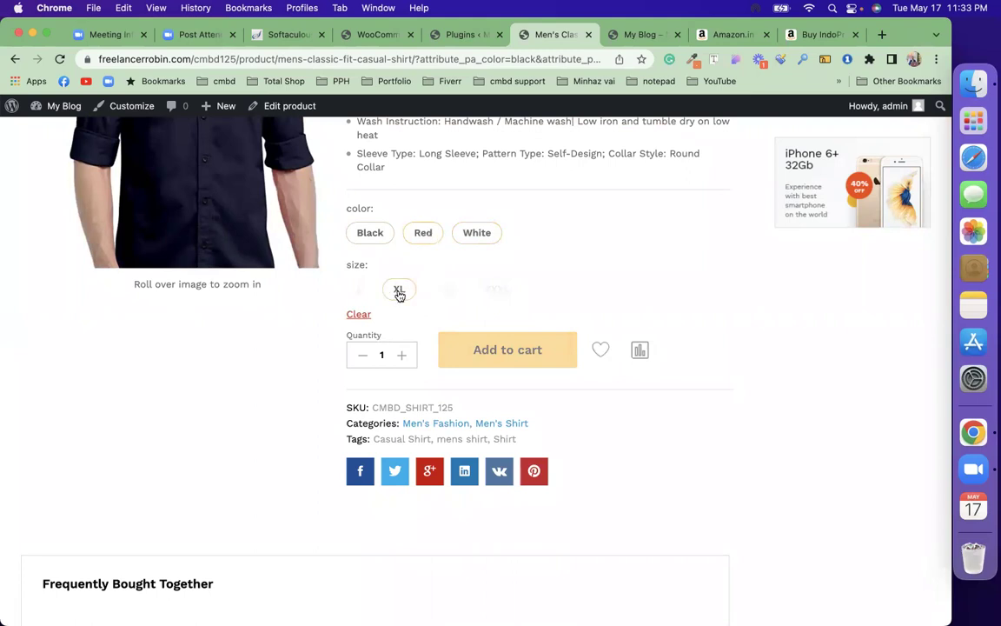
Add the Red, XL men's casual shirt to the cart and open the cart at its shipping and totals section
click(484, 405)
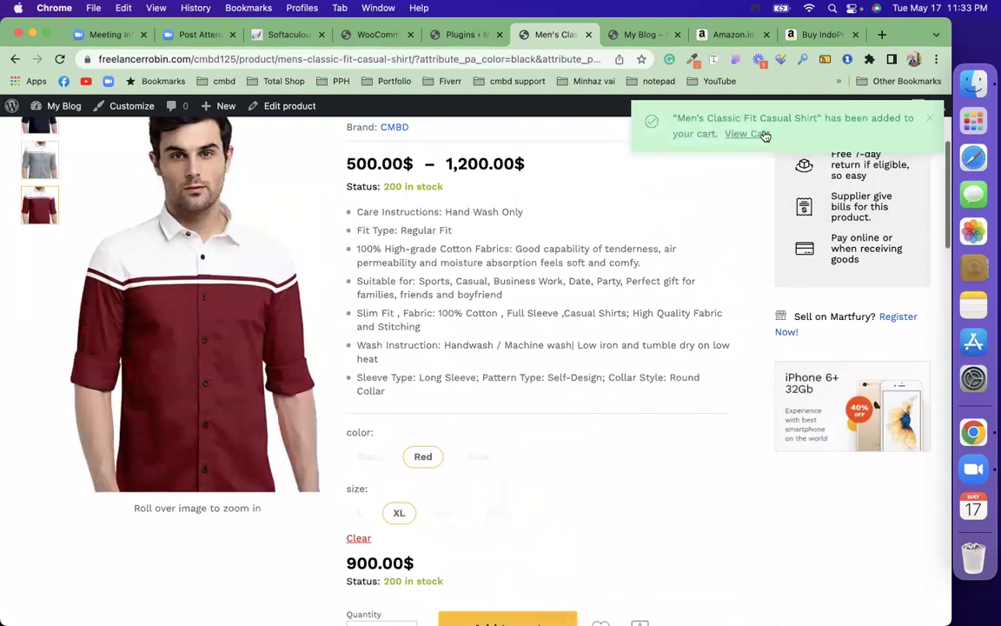
click(747, 134)
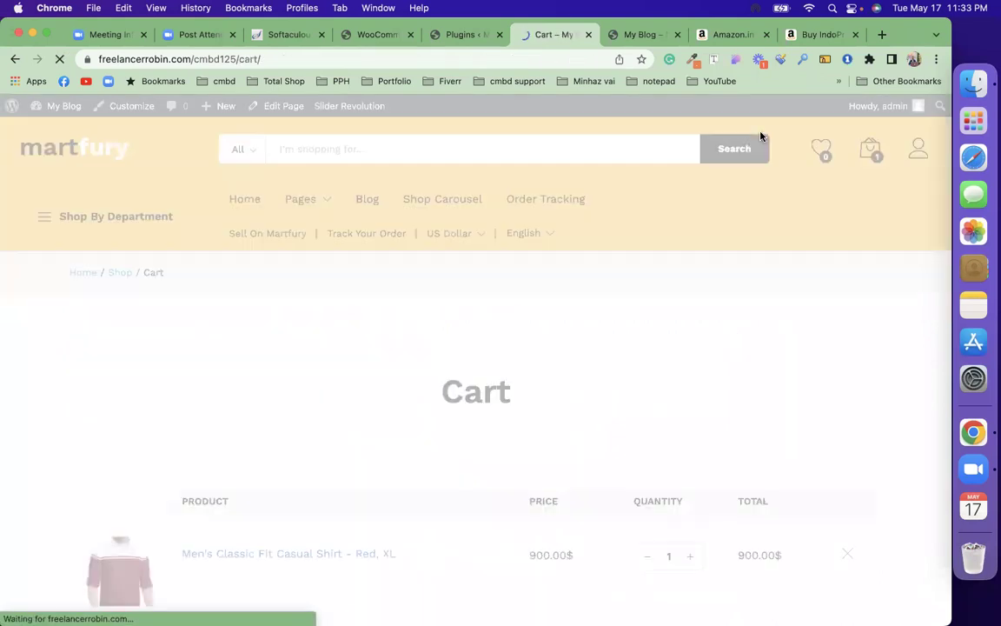
scroll(627, 382, down, 10)
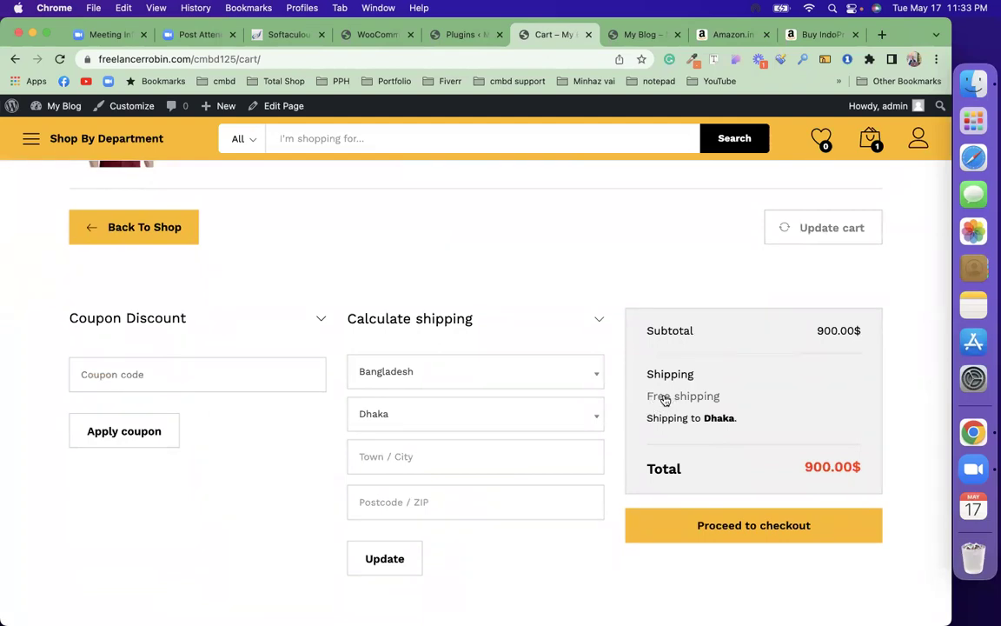
Change the cart's shipping calculation district to Barishal and update the shipping cost
click(421, 414)
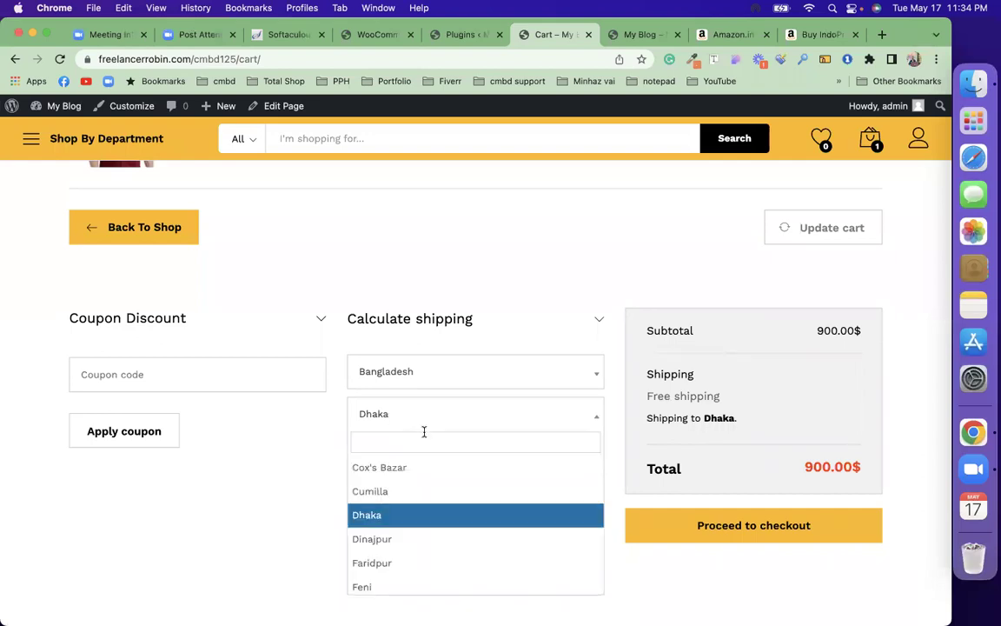
text(bar)
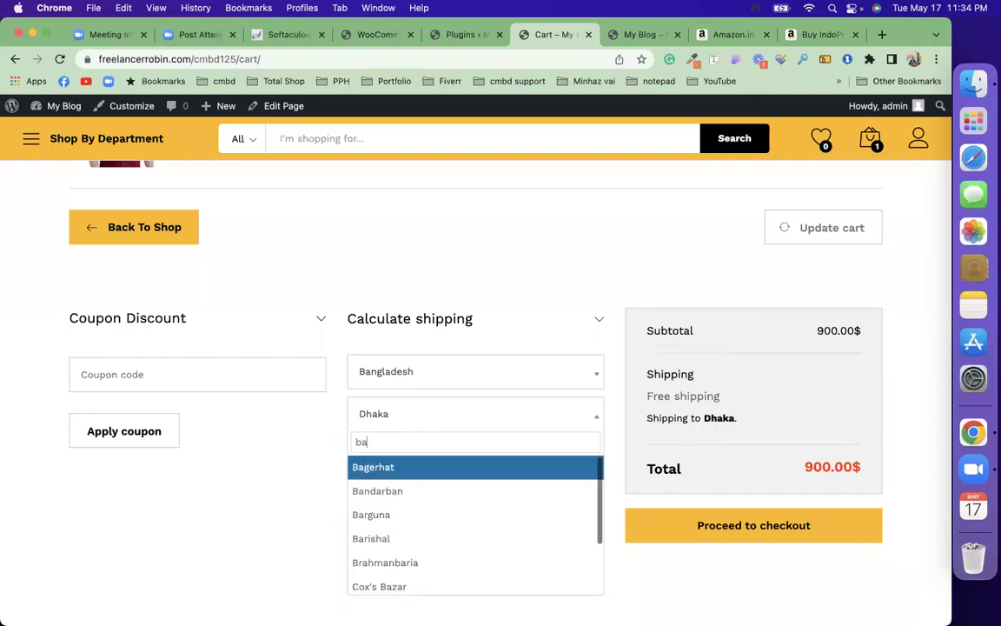
click(415, 496)
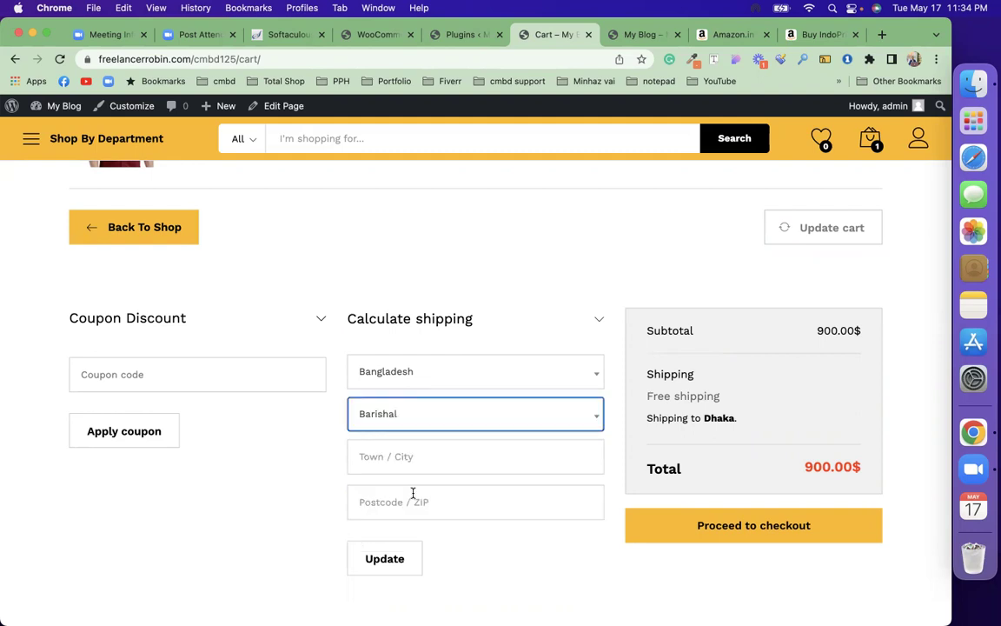
click(374, 569)
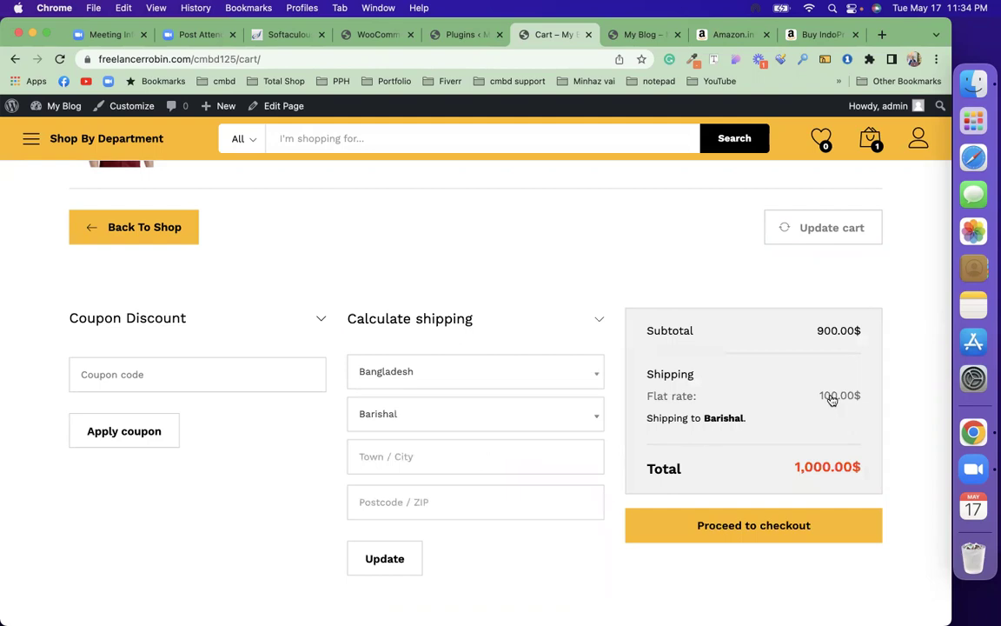
Rename the Outside Dhaka zone's flat rate method to "Shipping charge" in the WooCommerce settings and save the changes
click(383, 37)
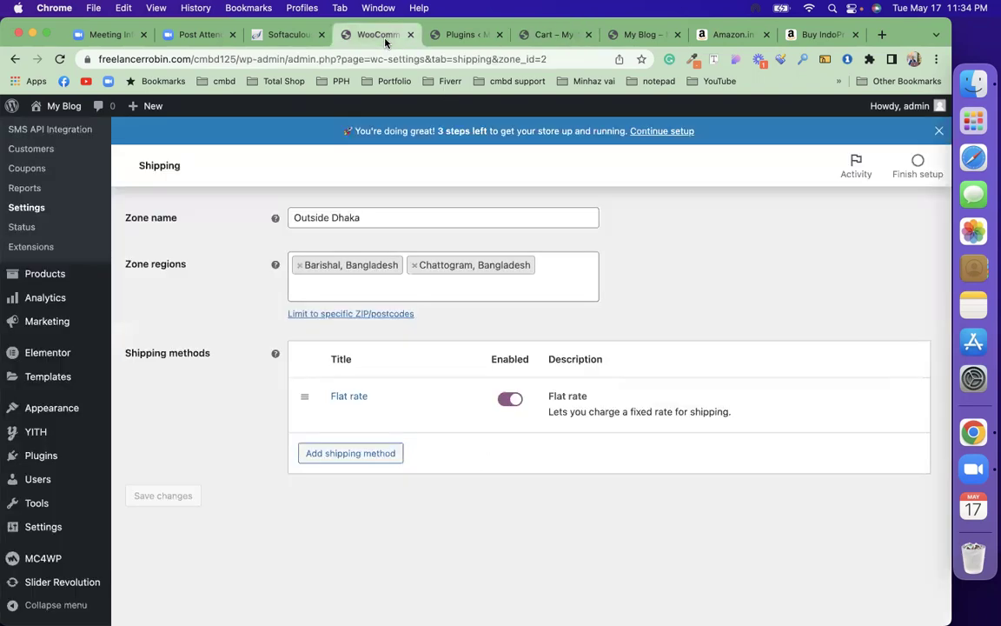
click(339, 417)
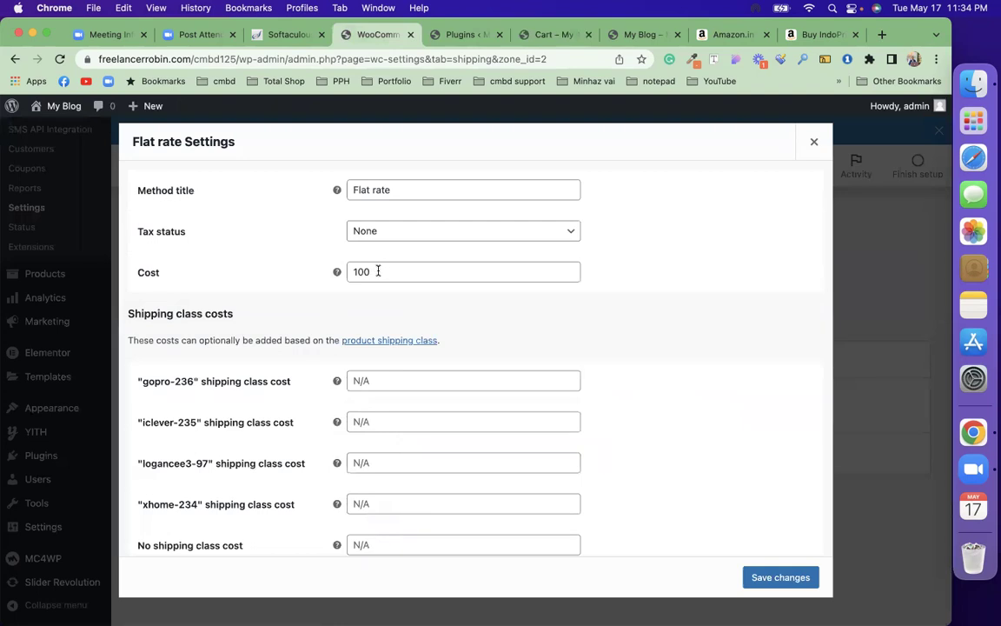
triple_click(394, 190)
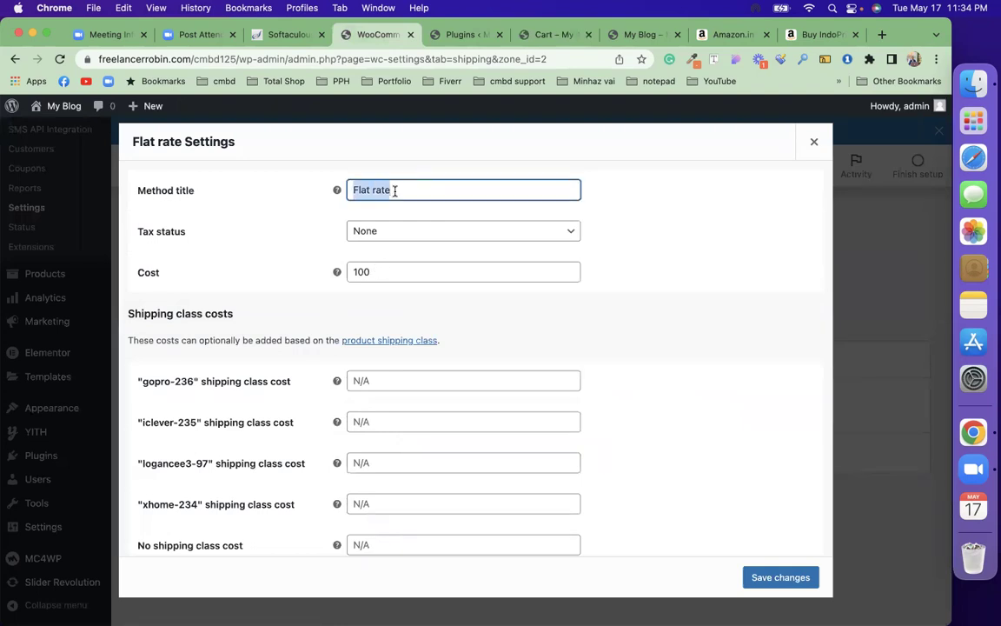
text(Shipping ch)
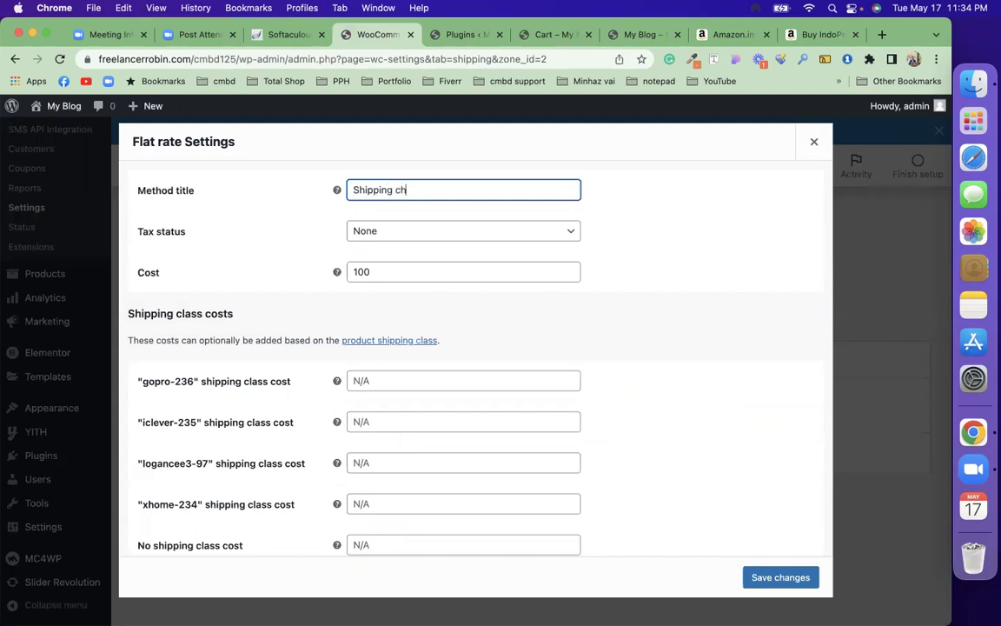
text(arge)
click(780, 576)
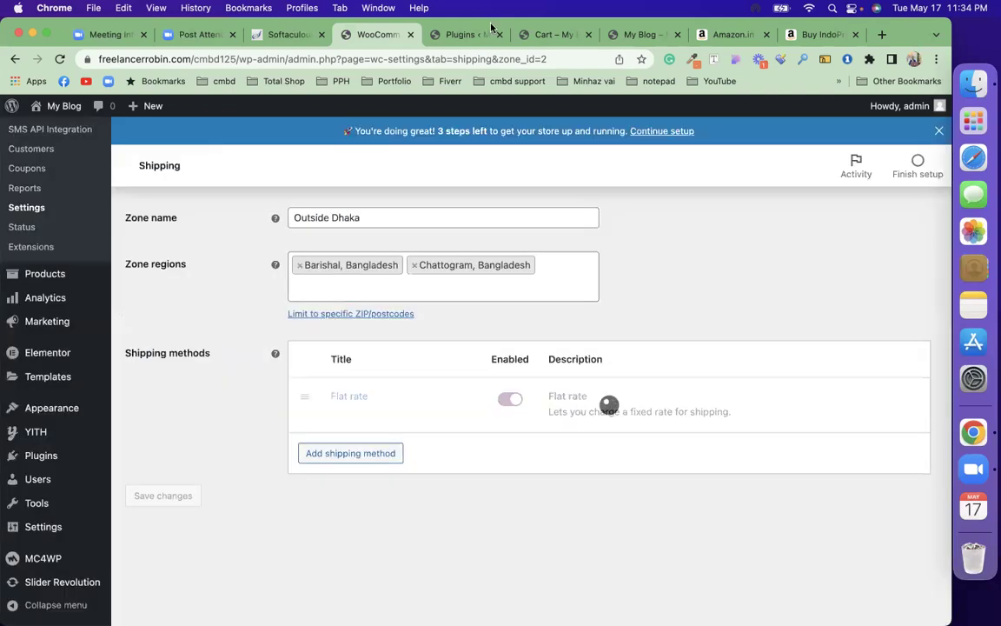
Return to the store's cart, raise the shirt's quantity to 5 and update the cart
click(546, 34)
scroll(518, 315, up, 3)
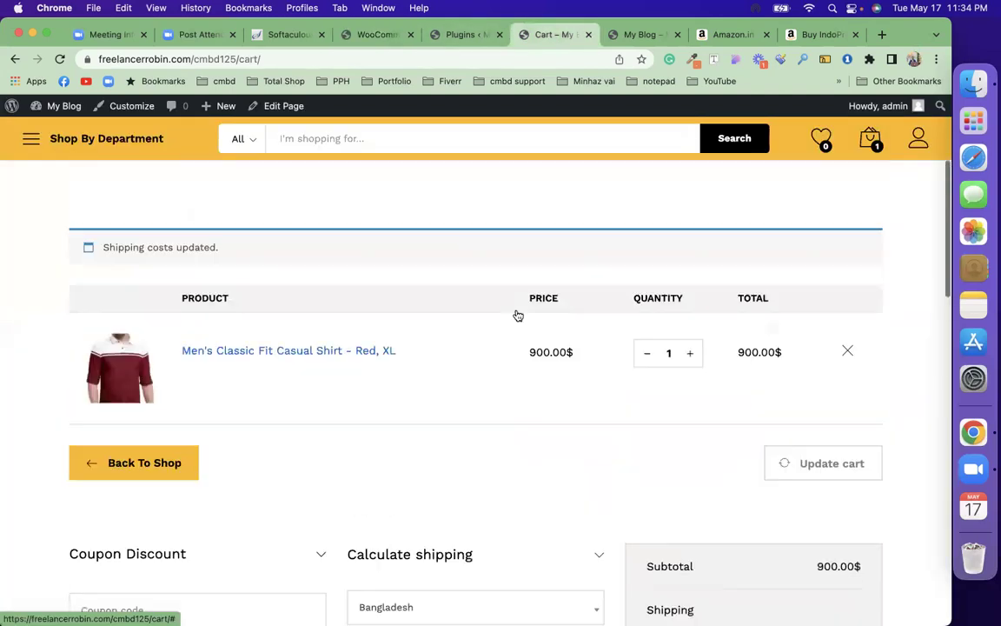
scroll(518, 316, up, 2)
click(690, 435)
click(690, 435)
click(690, 436)
click(690, 435)
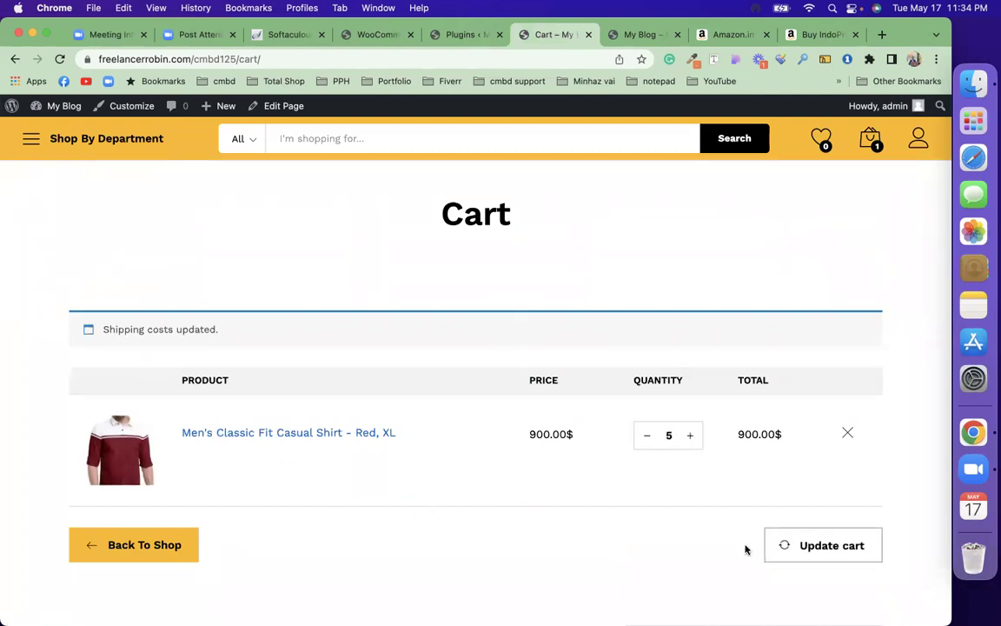
click(781, 545)
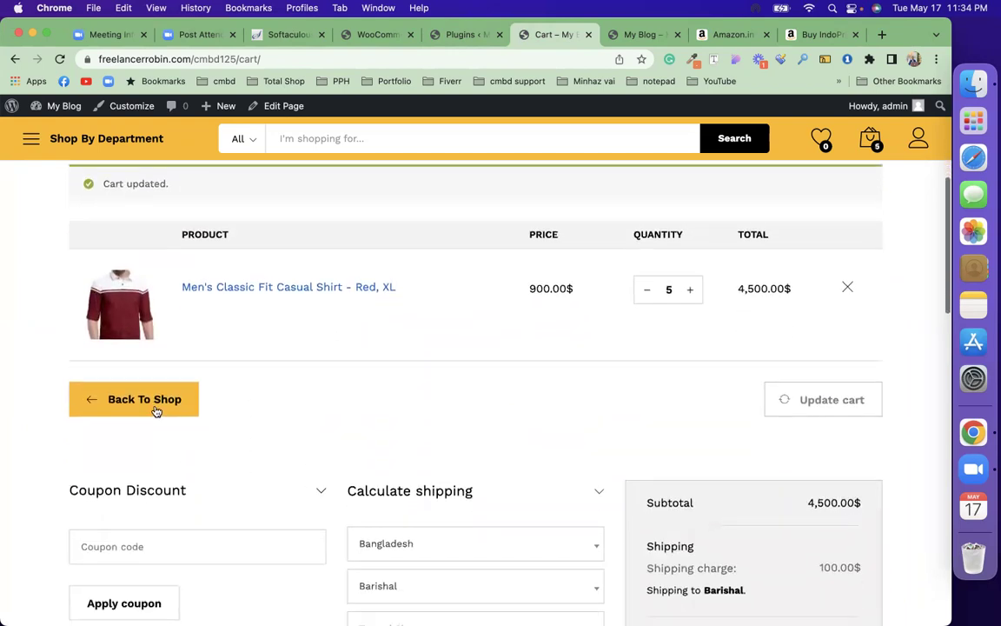
Go back to the shop, add the Apple iPhone Retina 6s Plus 64GB to the cart and open the cart
click(157, 405)
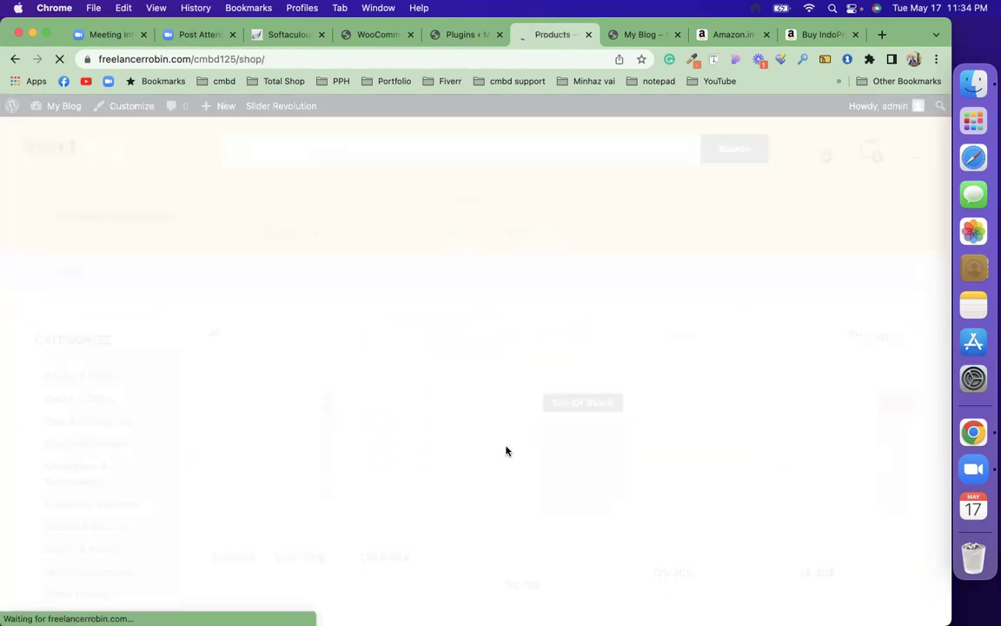
scroll(506, 450, down, 3)
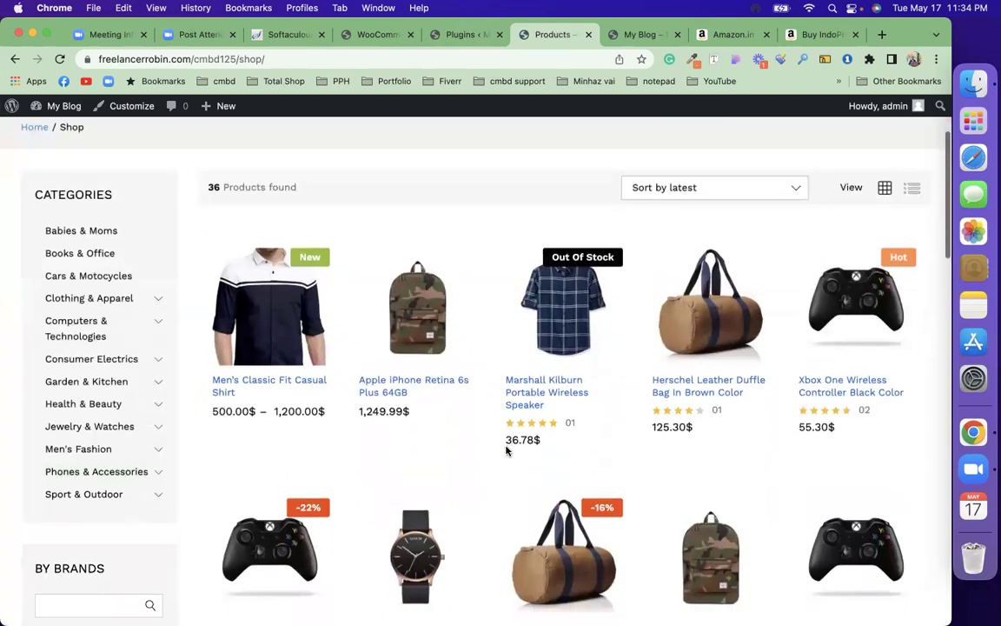
scroll(507, 450, down, 1)
mouse_move(364, 346)
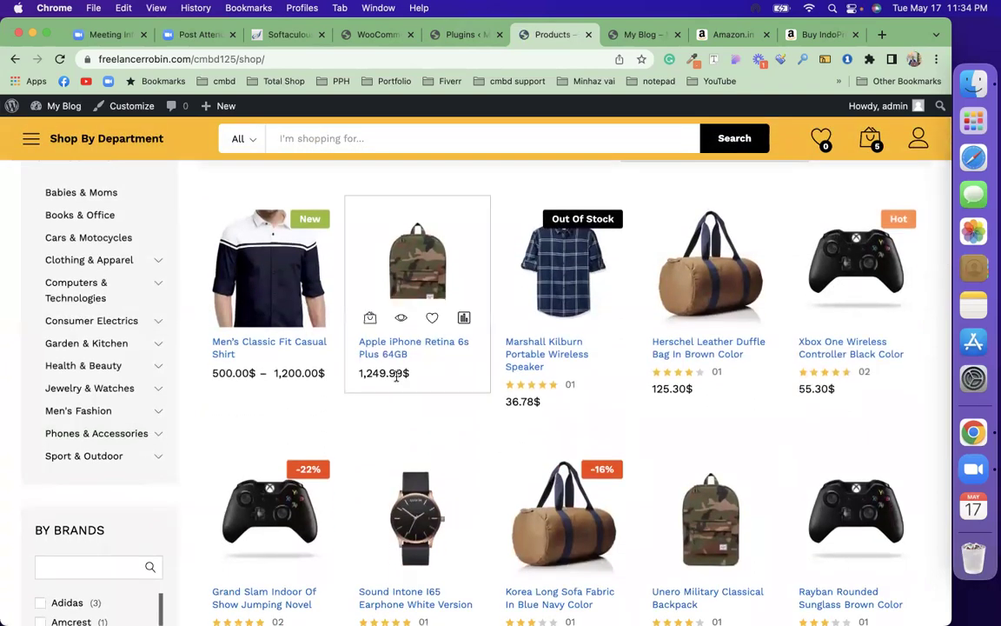
click(369, 311)
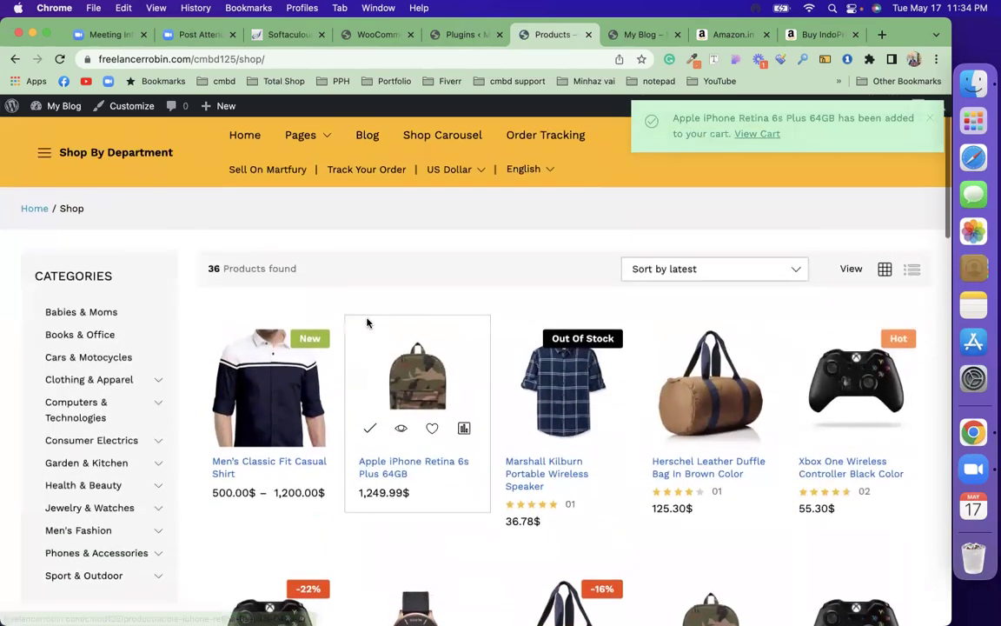
click(756, 134)
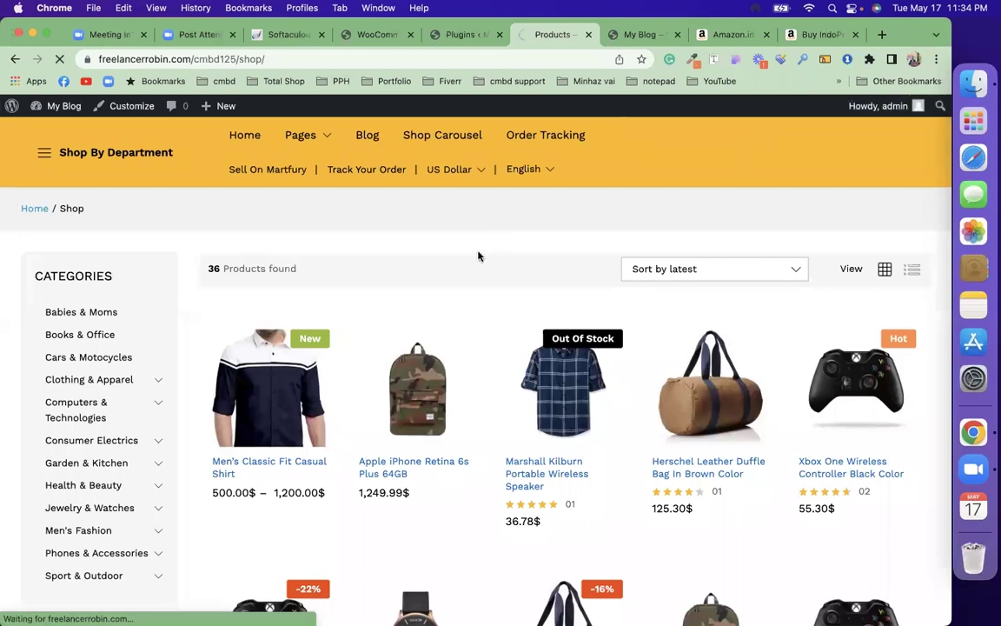
Review the cart's two products and their quantities against the shipping charge in the cart totals
scroll(530, 498, down, 5)
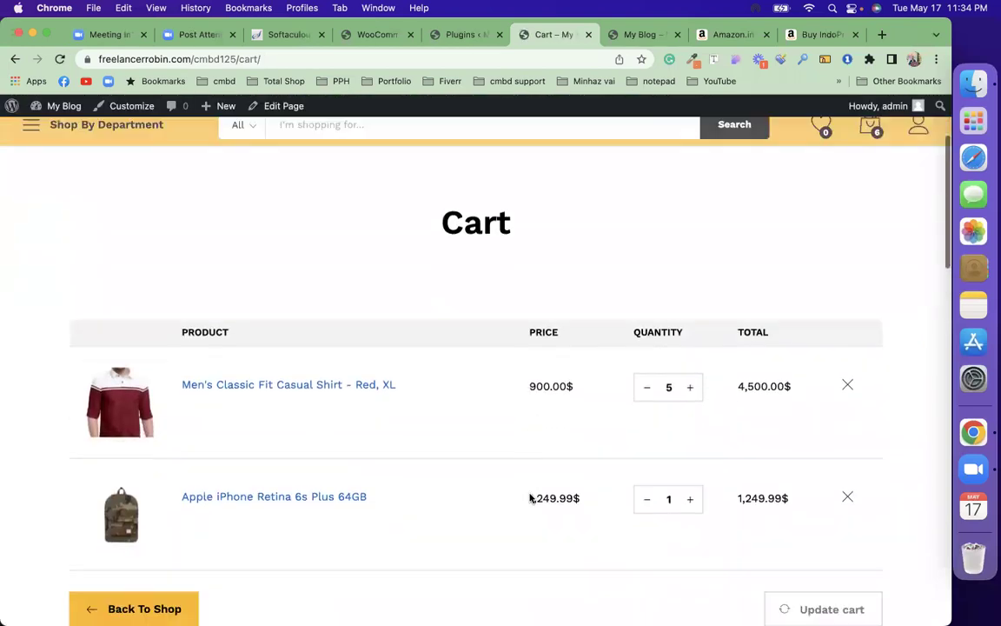
scroll(530, 498, down, 5)
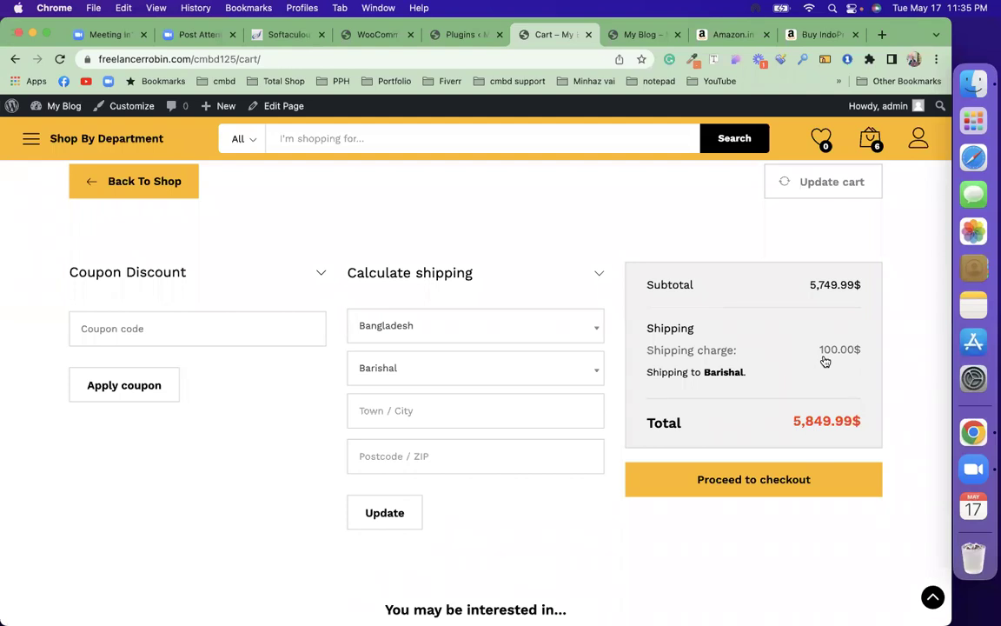
scroll(823, 358, up, 6)
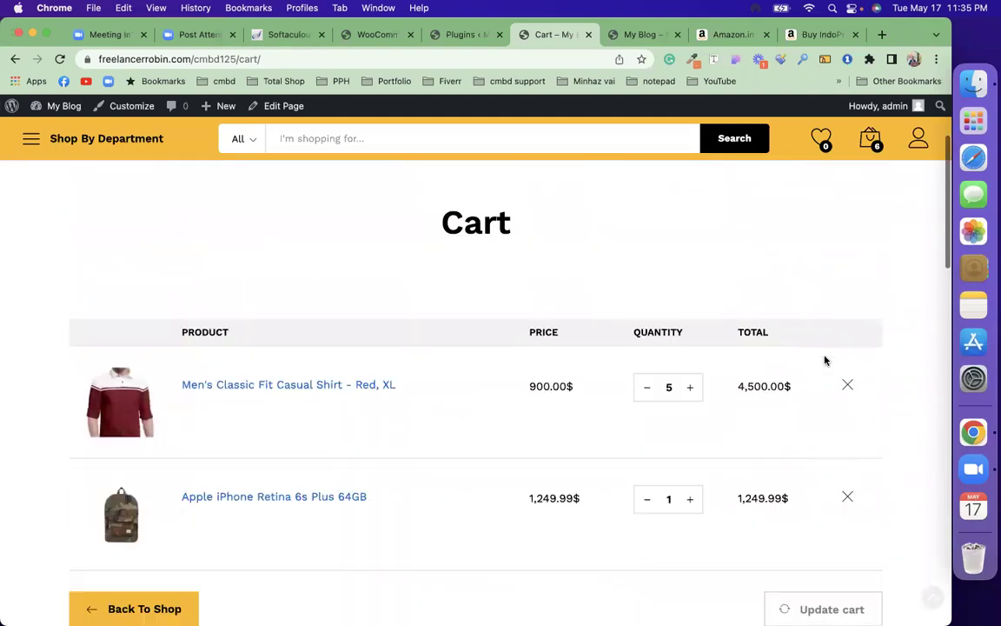
scroll(818, 347, down, 3)
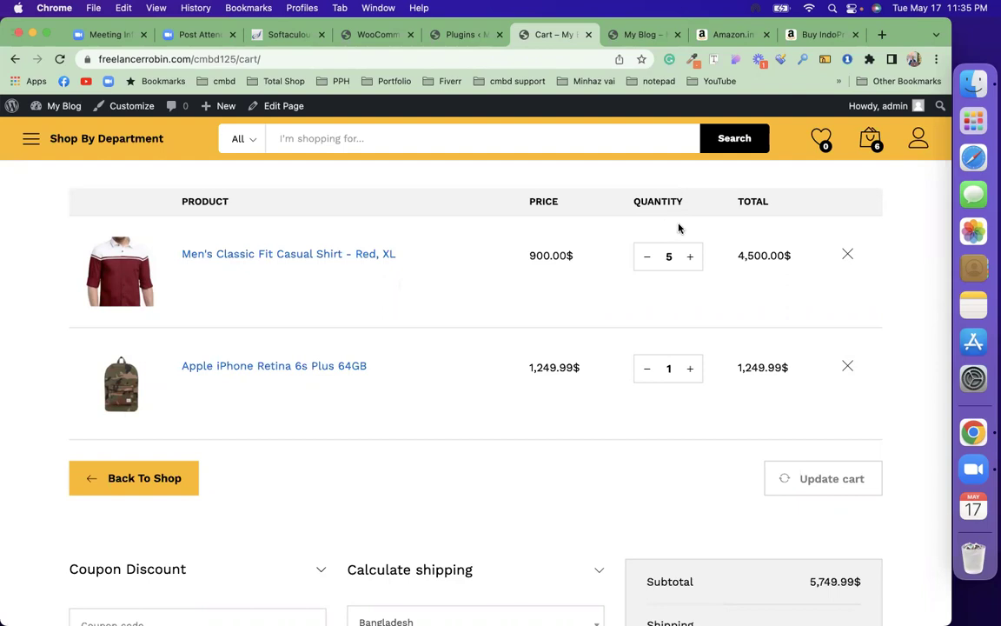
scroll(577, 518, down, 3)
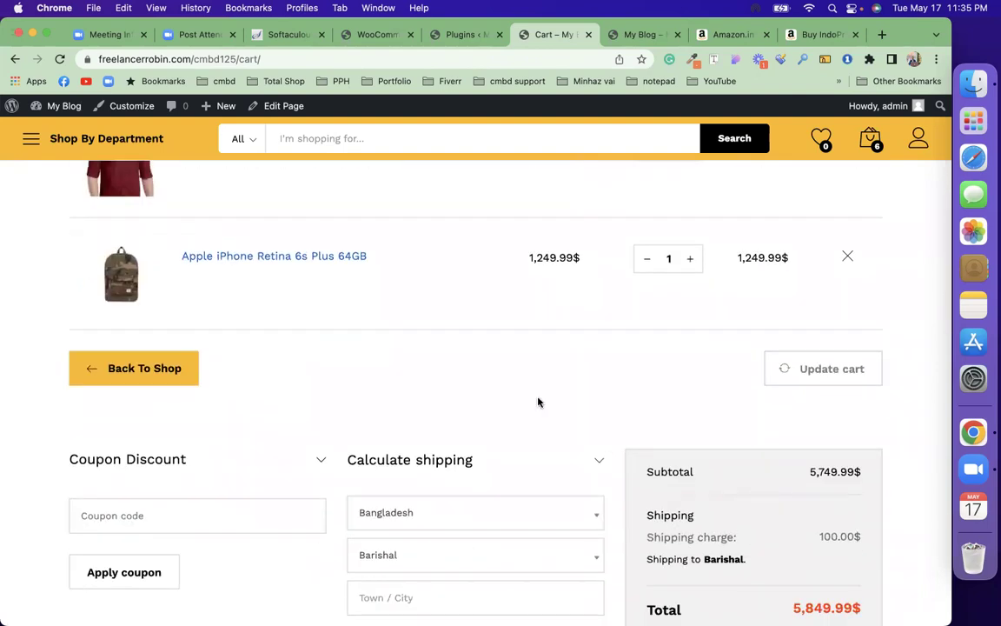
scroll(537, 401, up, 2)
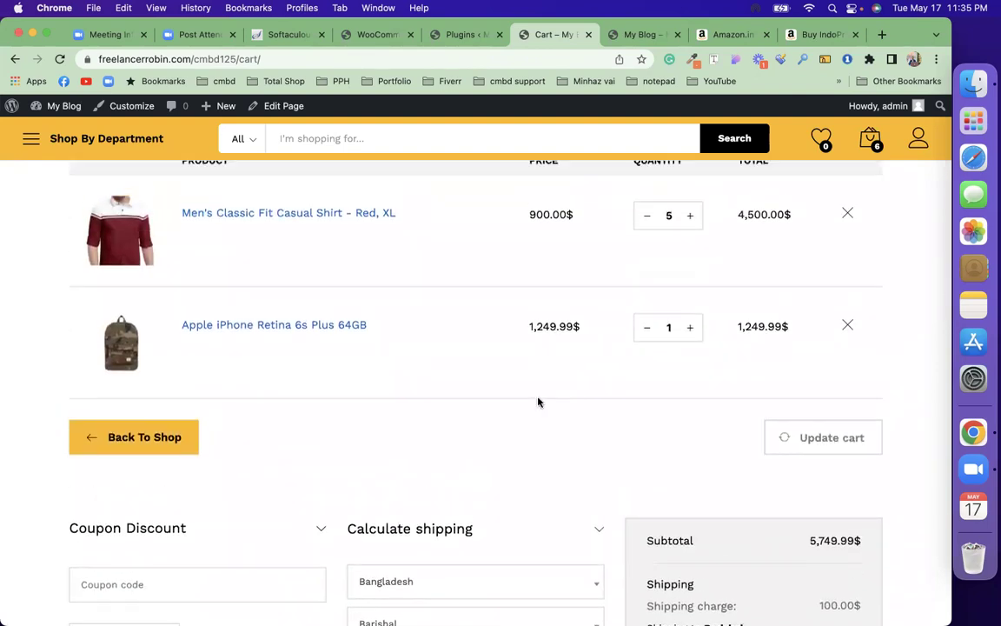
scroll(538, 402, up, 1)
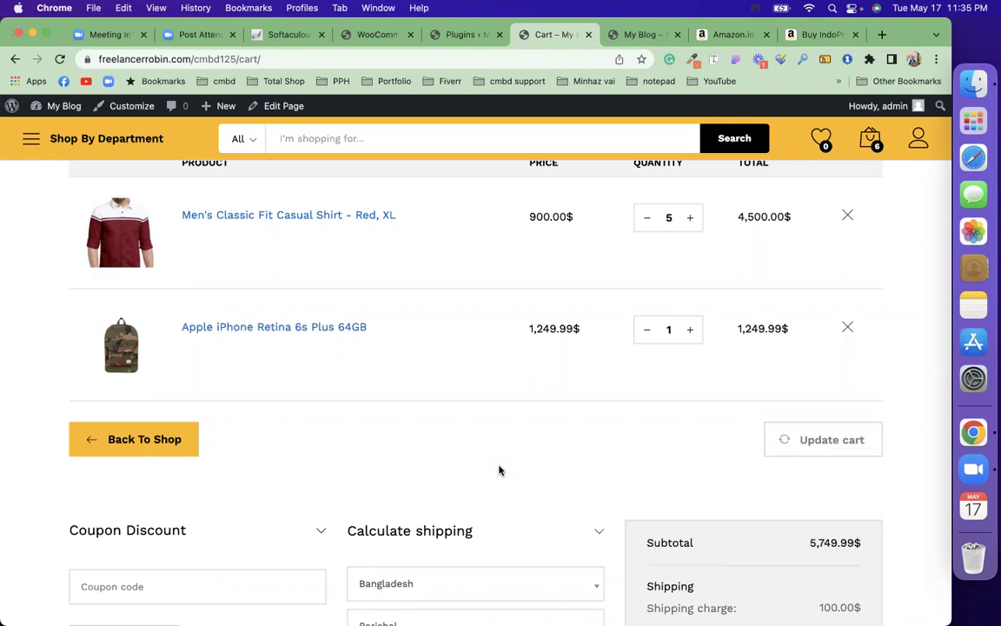
Set the Outside Dhaka zone's Shipping charge cost to the per-item formula 100*[qty] and save the changes
click(384, 33)
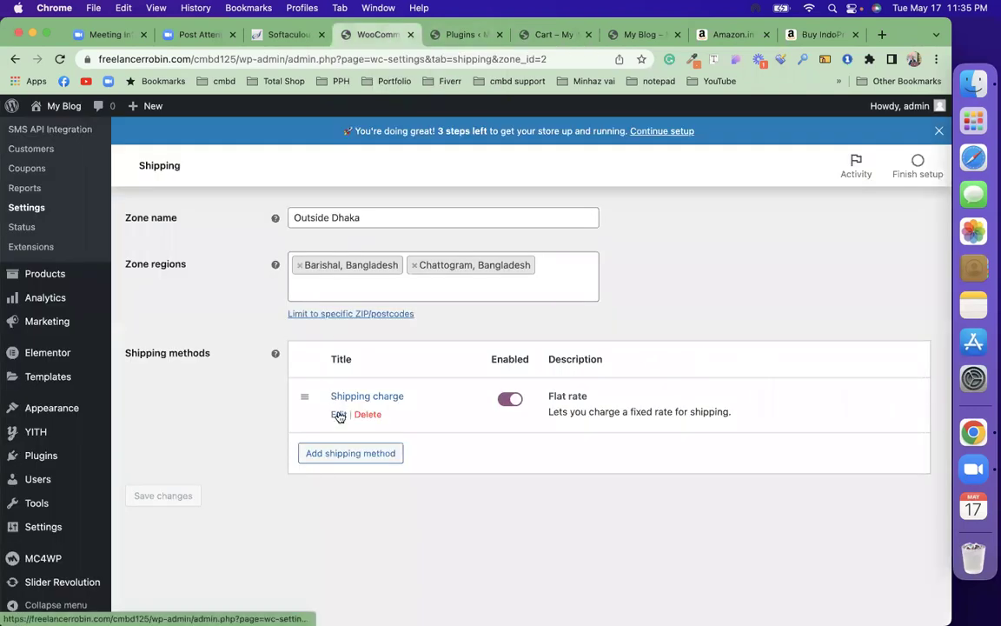
click(339, 415)
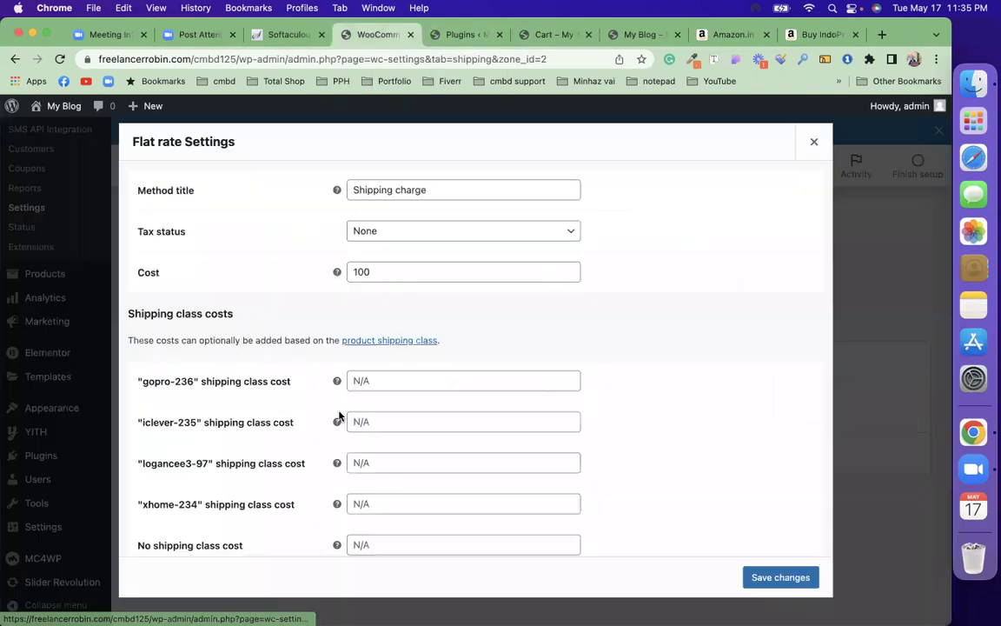
click(380, 271)
click(441, 330)
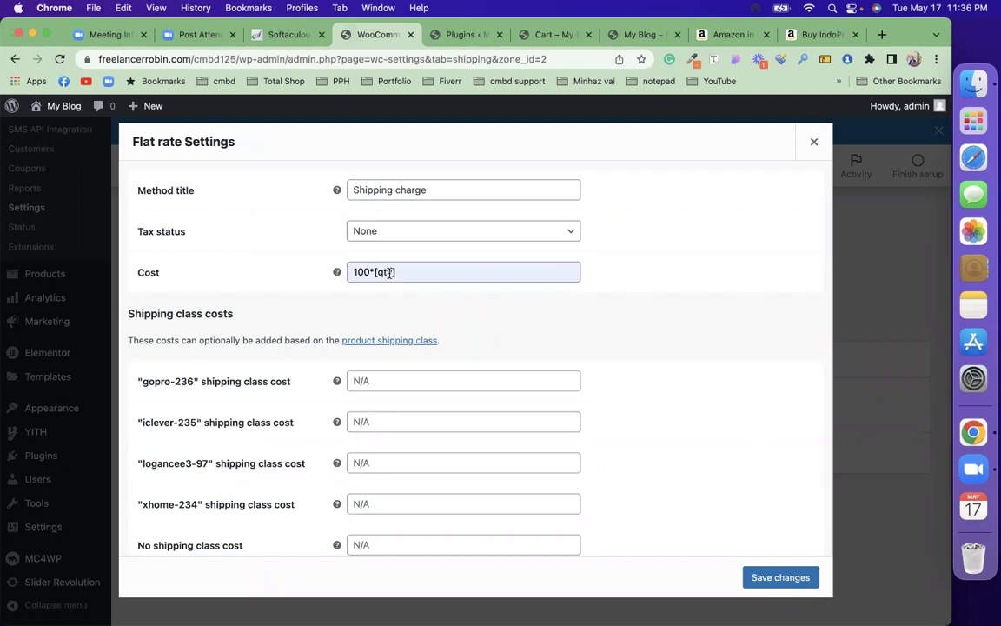
click(779, 577)
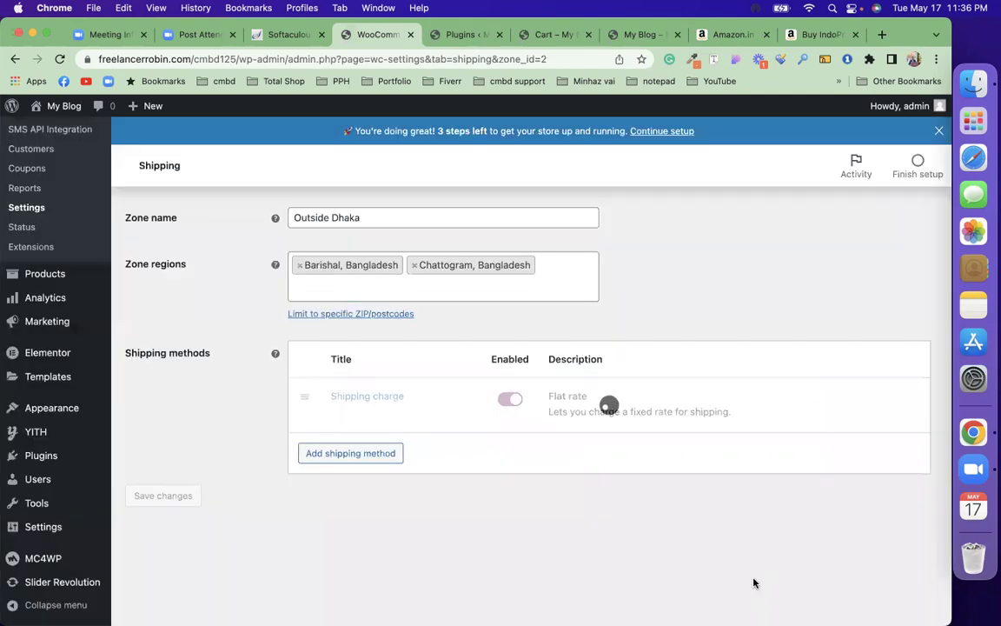
Reload the store's cart page and check the shipping charge against the product quantities
click(535, 34)
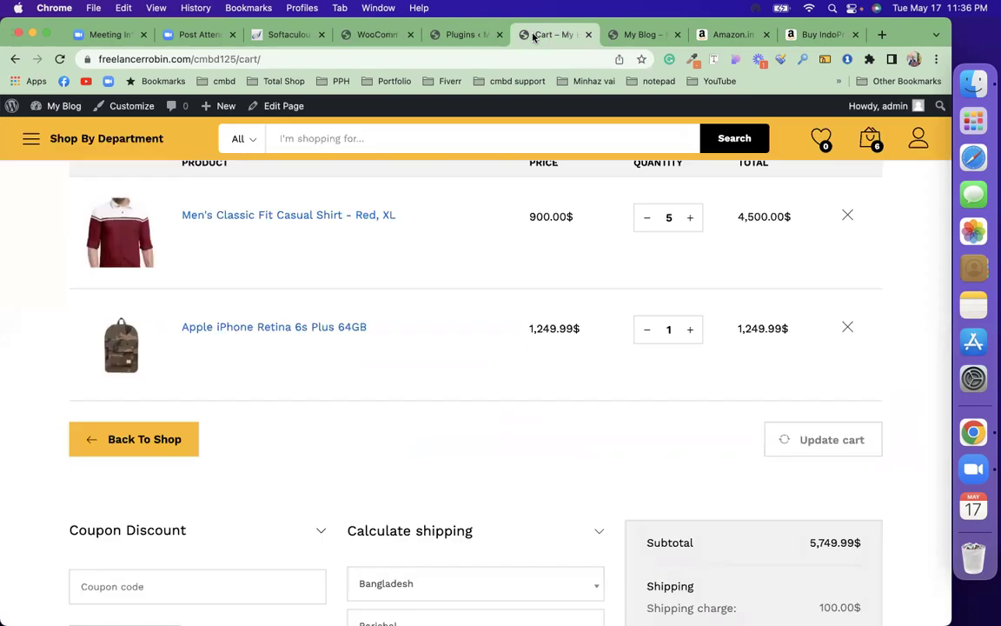
click(60, 58)
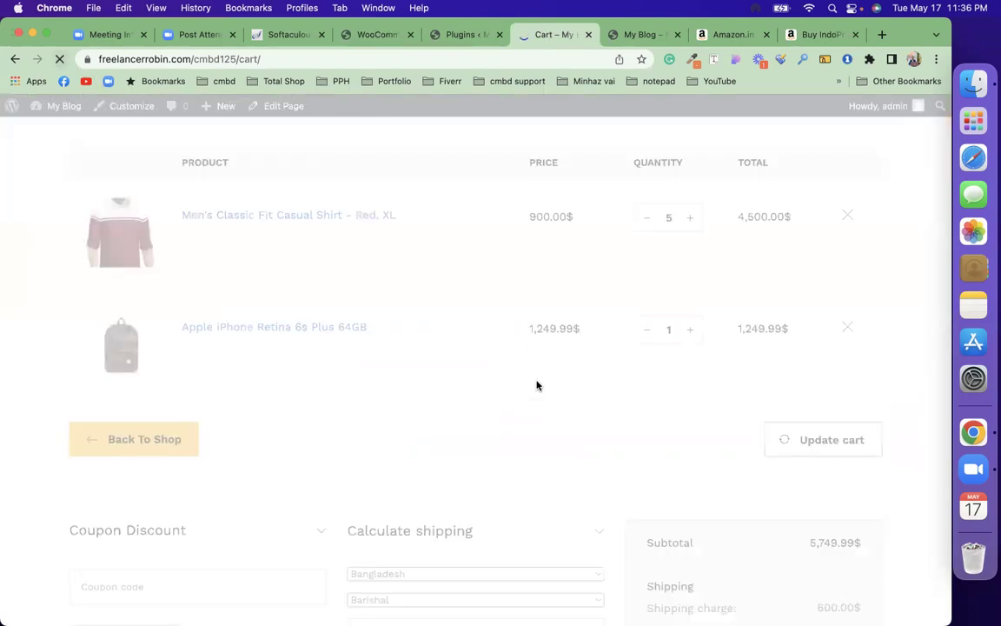
scroll(536, 385, down, 4)
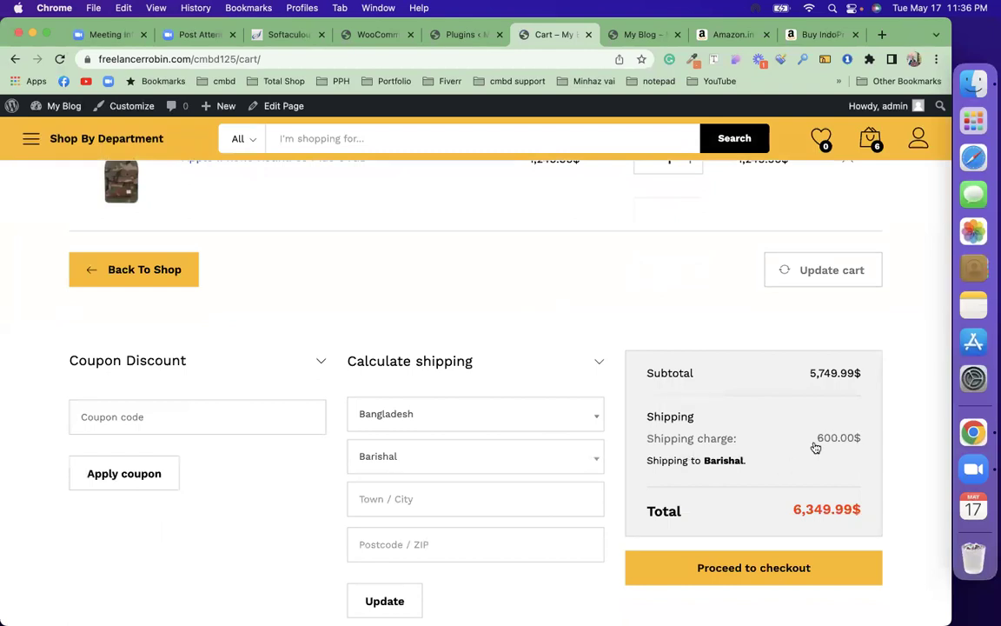
scroll(677, 337, up, 5)
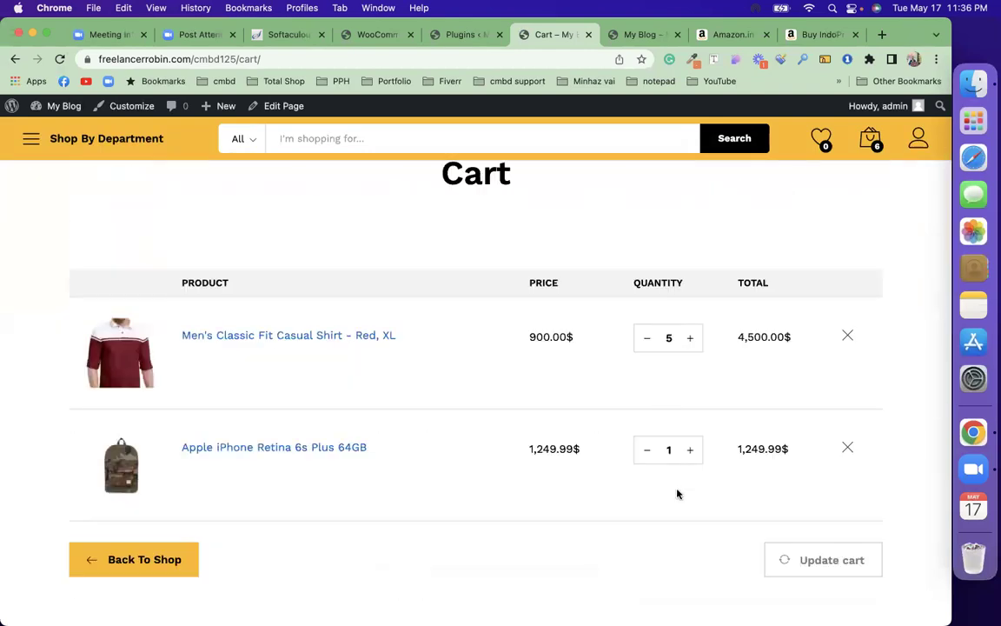